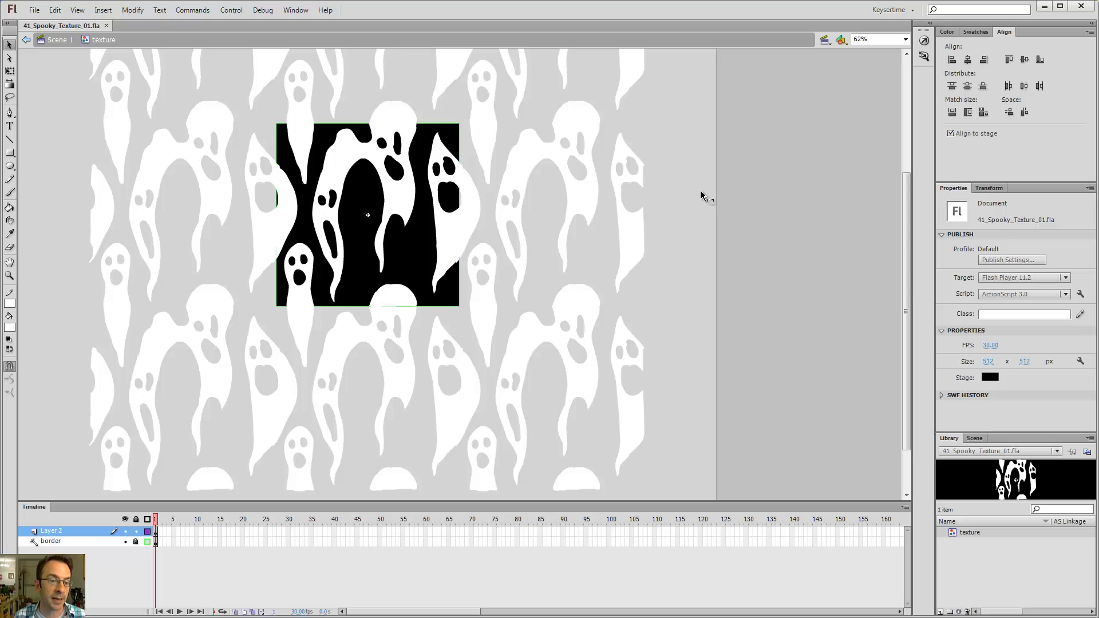
Start exporting the texture symbol as a PNG image named 41_Spooky_Texture_01.png in the 041 folder.
left_click(35, 10)
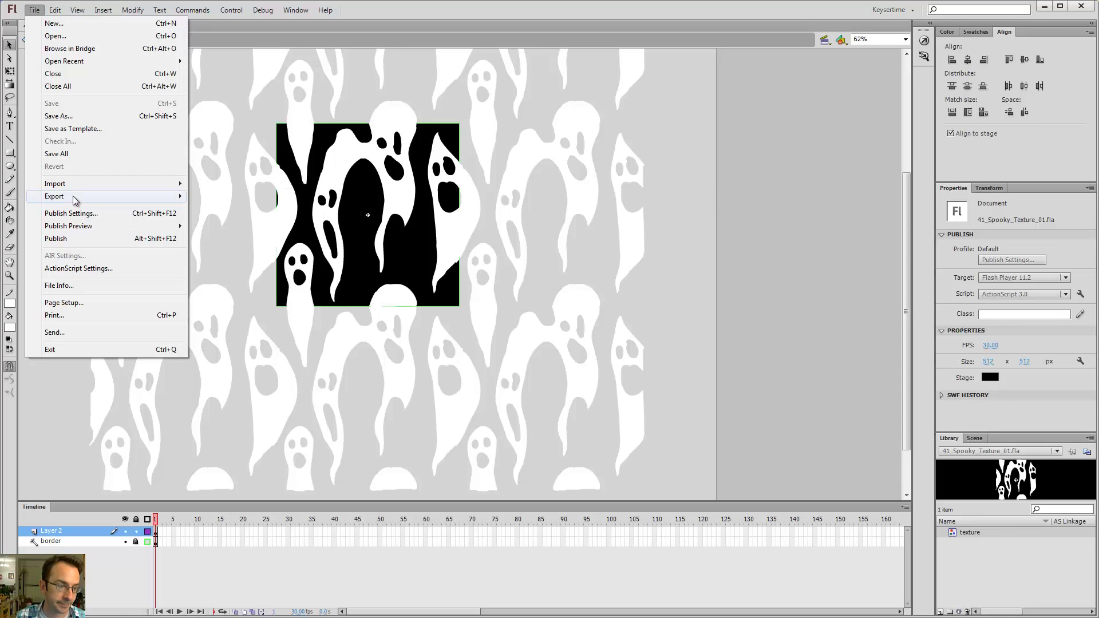
mouse_move(73, 196)
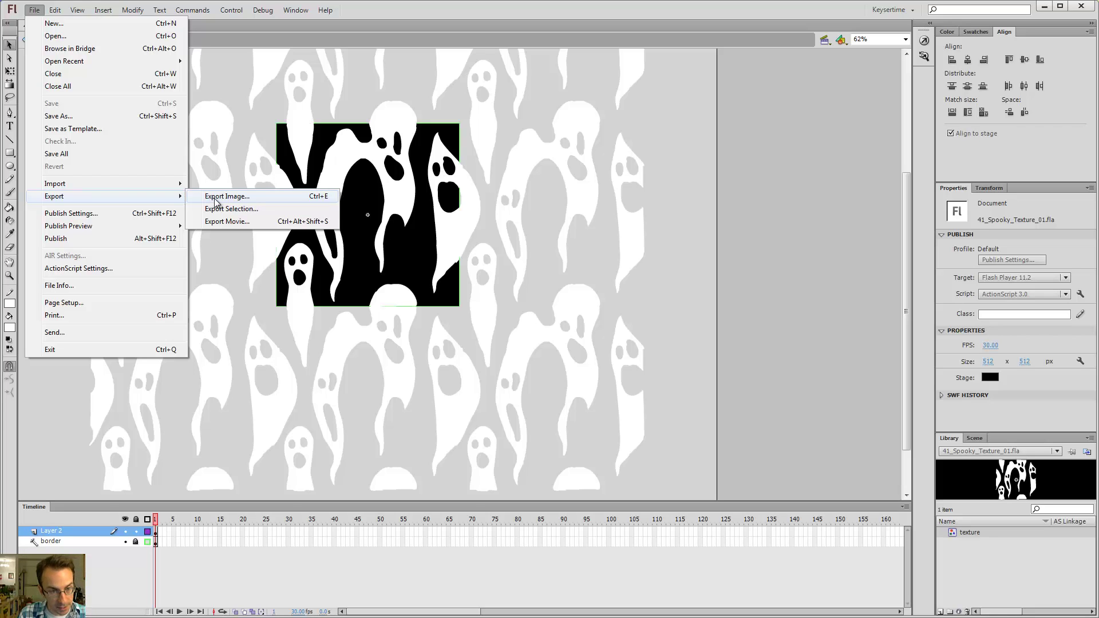
left_click(669, 193)
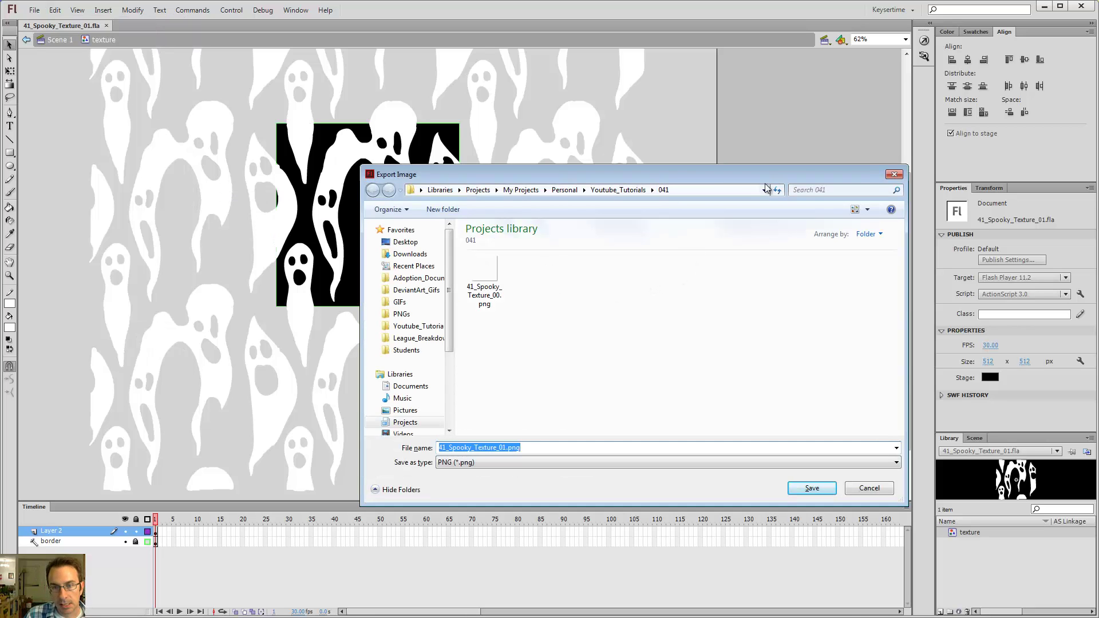
left_click(539, 447)
left_click(464, 464)
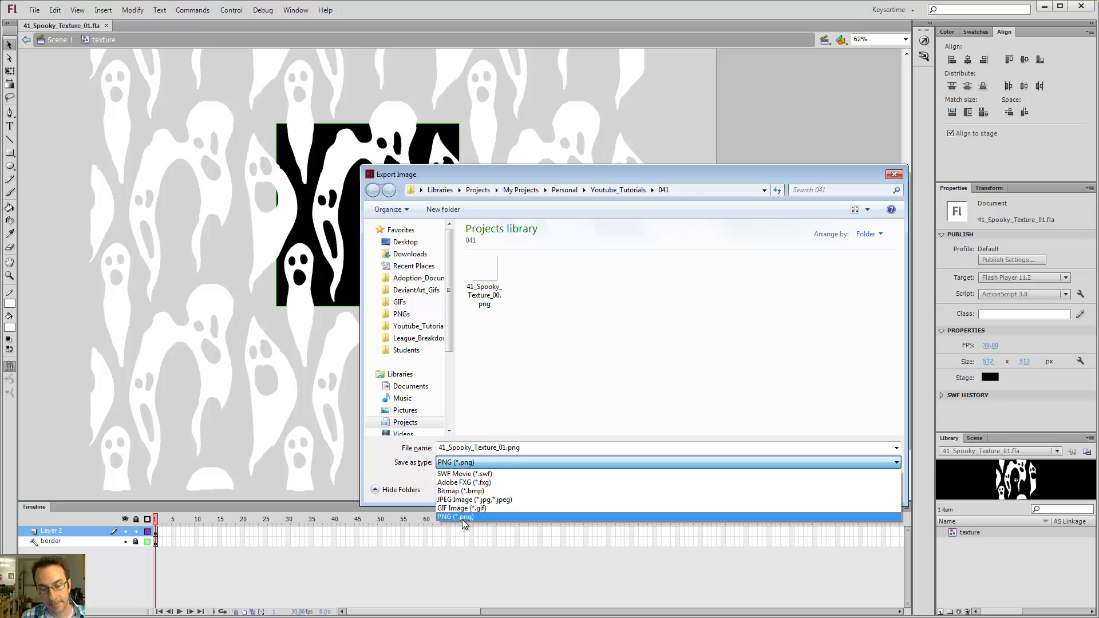
left_click(465, 518)
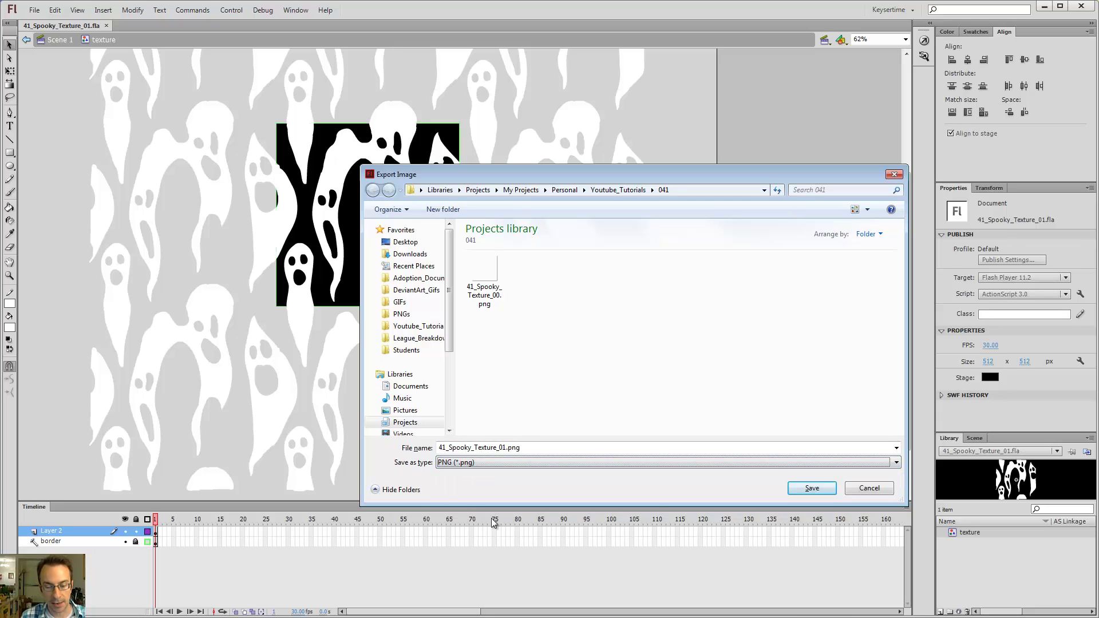
left_click(811, 489)
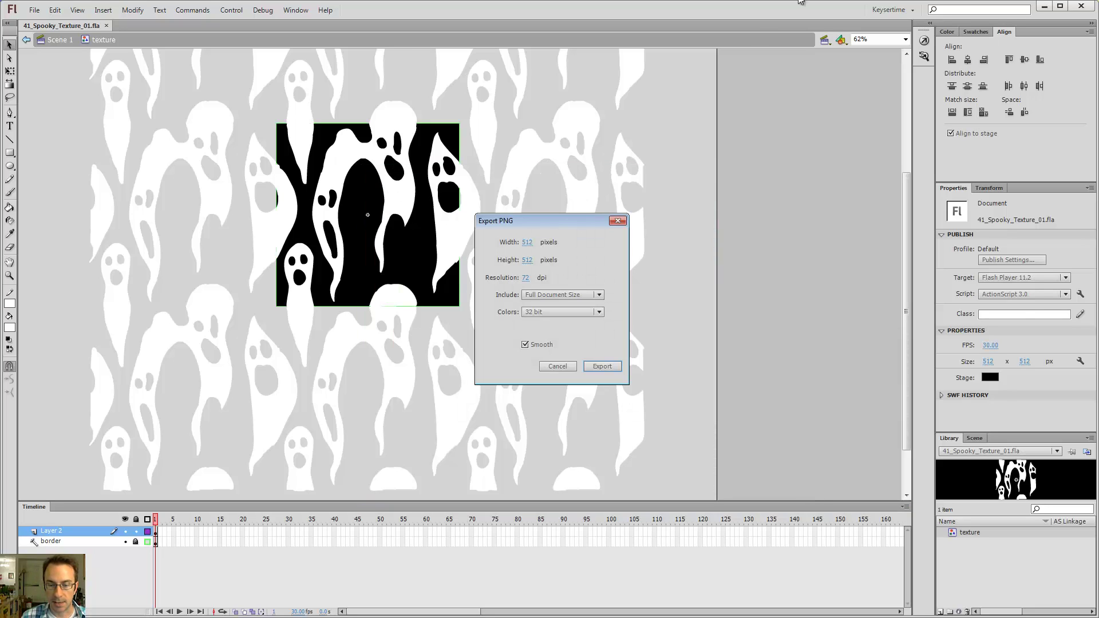
Review the PNG export's colour depth and included area choices, keeping 32 bit and Full Document Size.
left_click(538, 312)
left_click(544, 351)
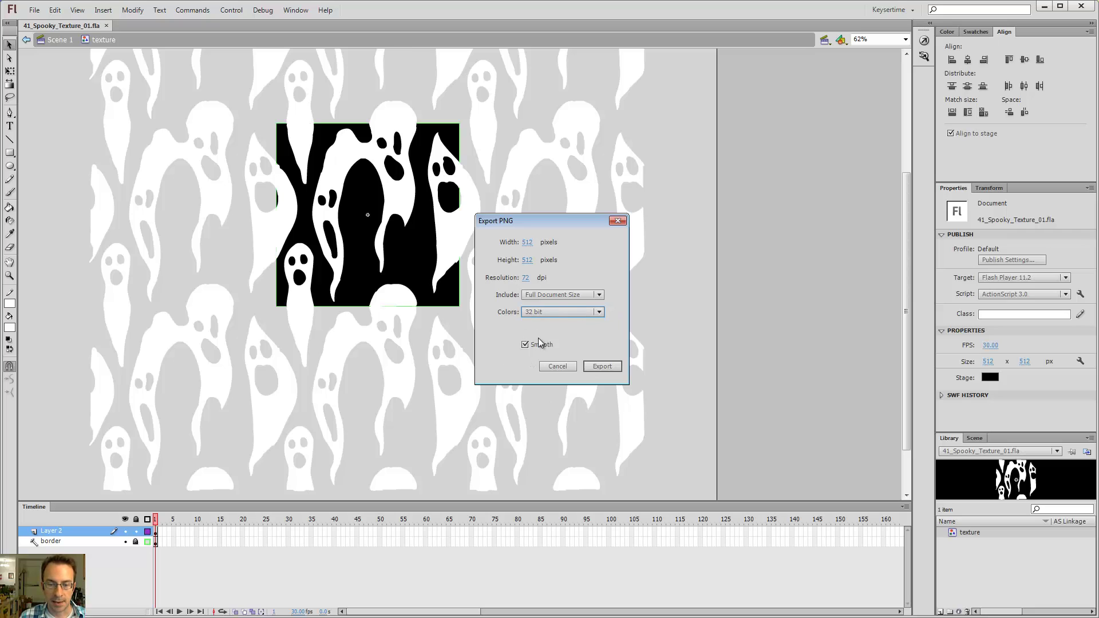
left_click(551, 296)
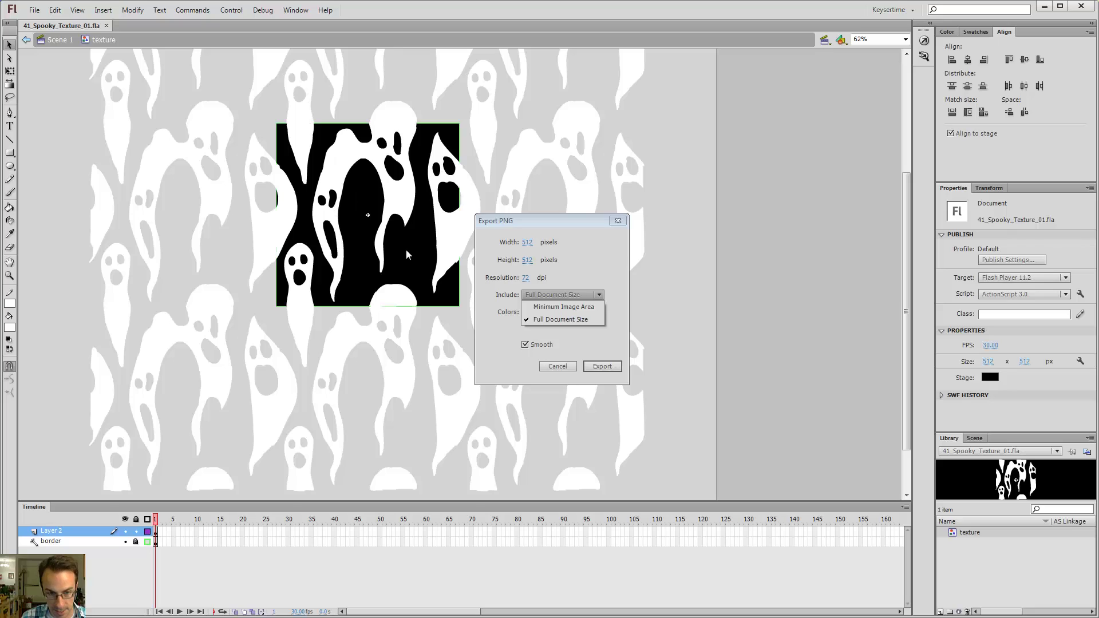
left_click(627, 273)
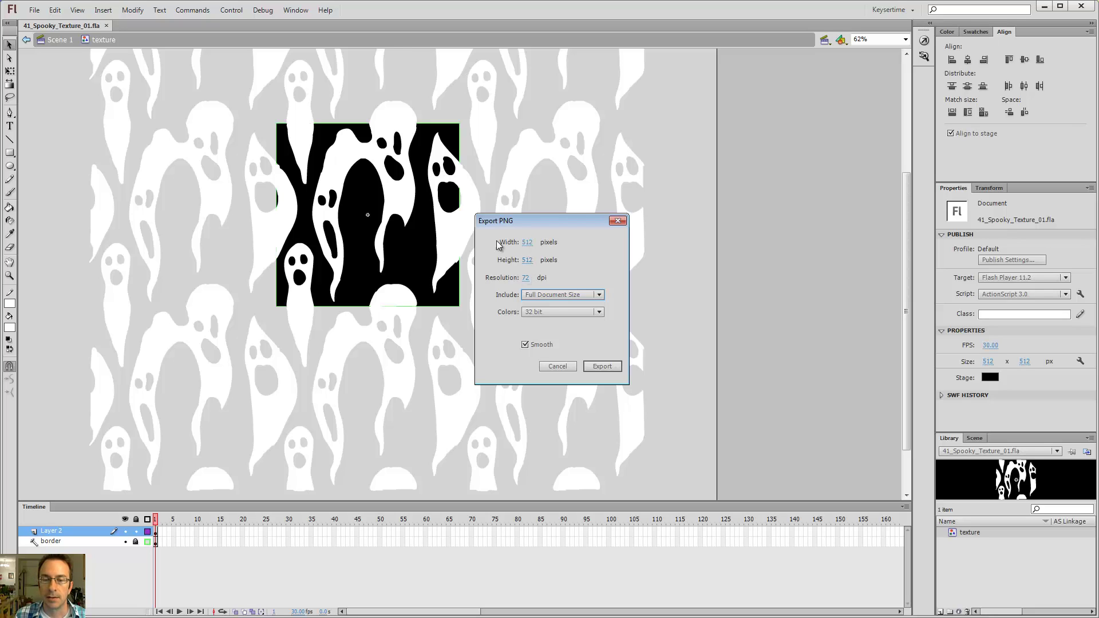
Try a PNG resolution of 144 dpi, restore it to 72 dpi, and export the image.
left_click(526, 278)
type("144")
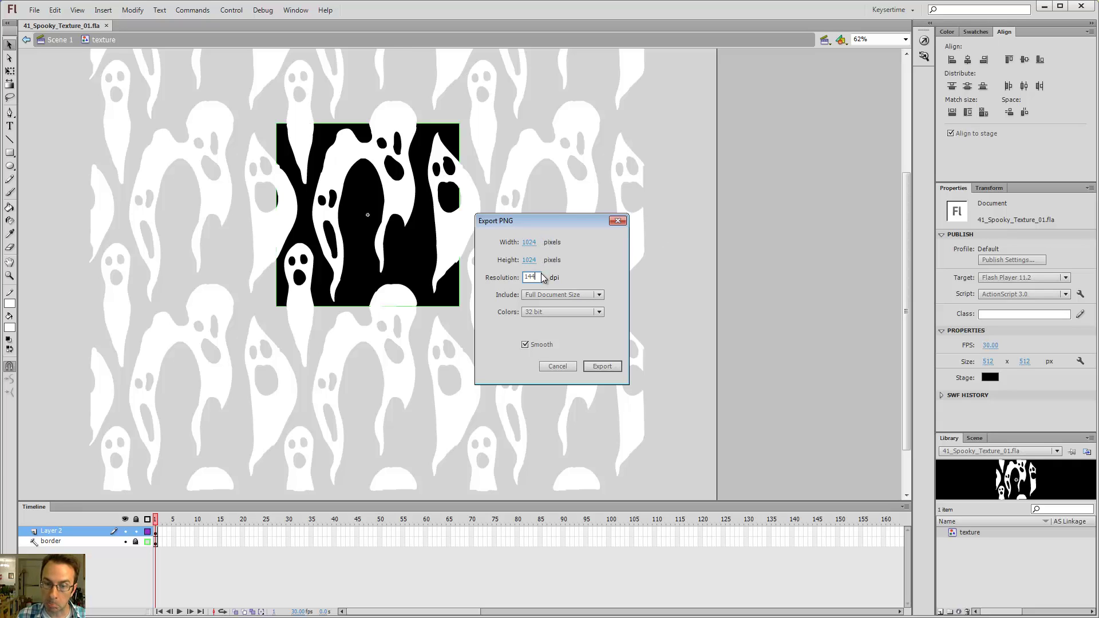
left_click_drag(544, 278, 410, 278)
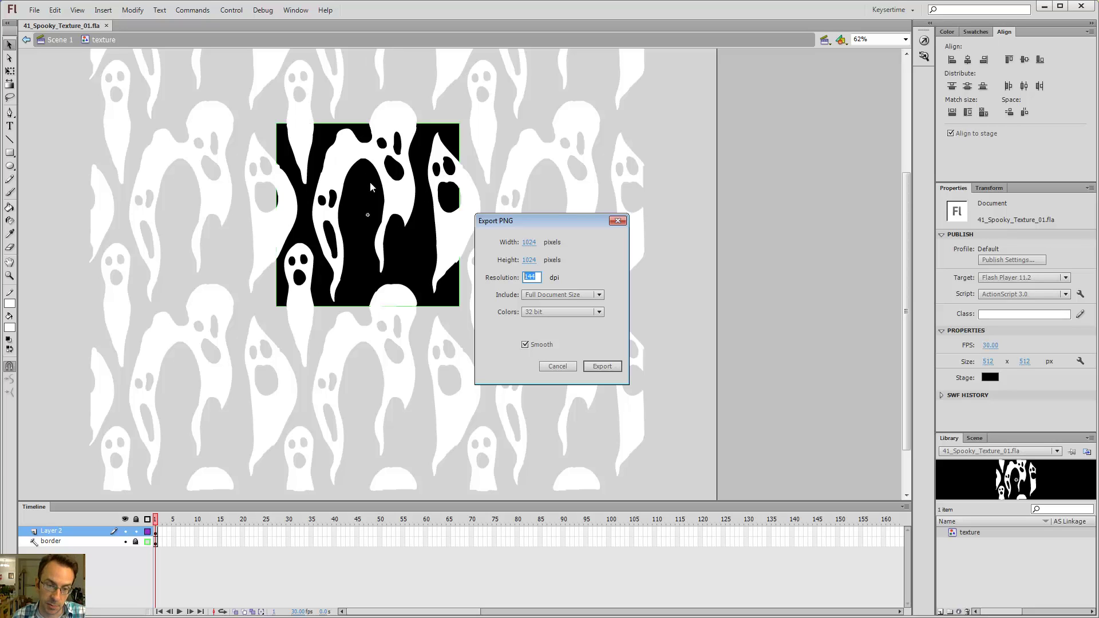
left_click(538, 276)
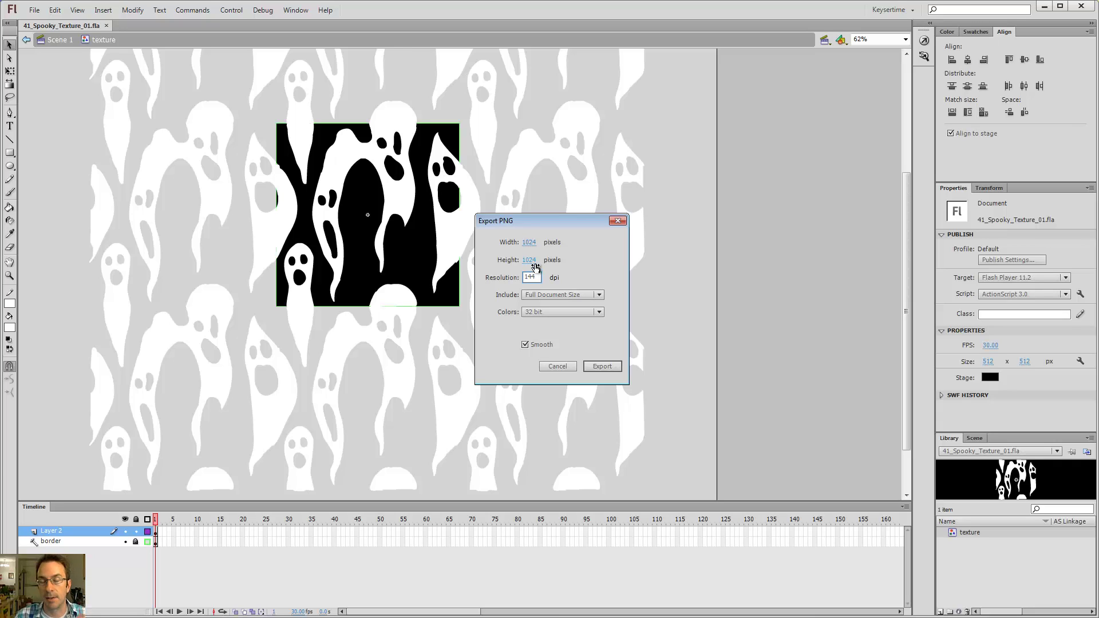
left_click_drag(538, 277, 503, 279)
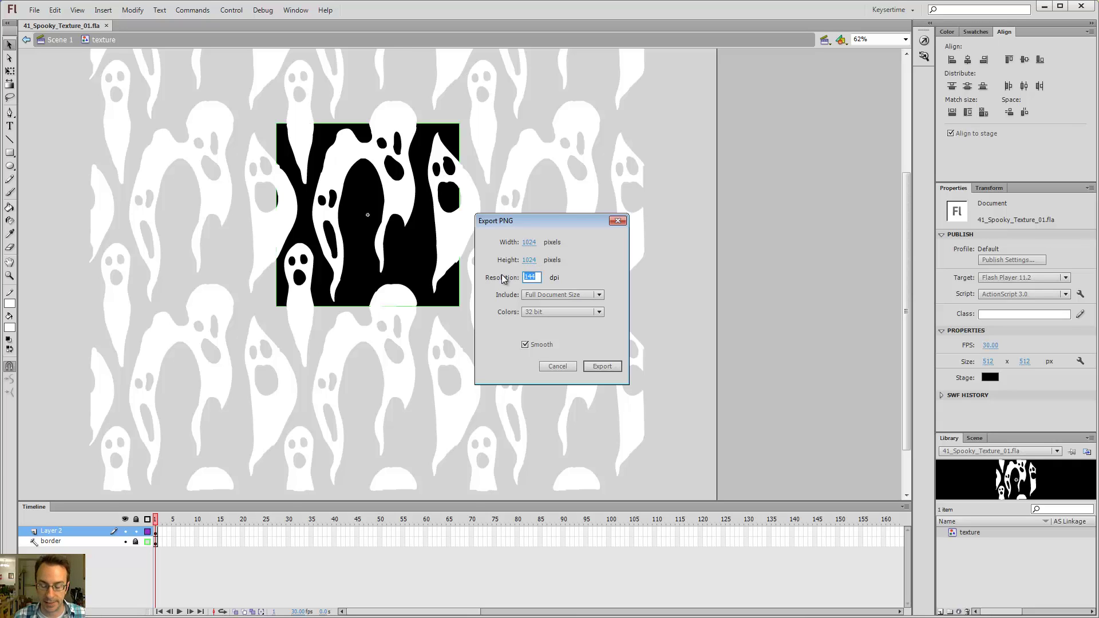
type("72")
left_click(603, 366)
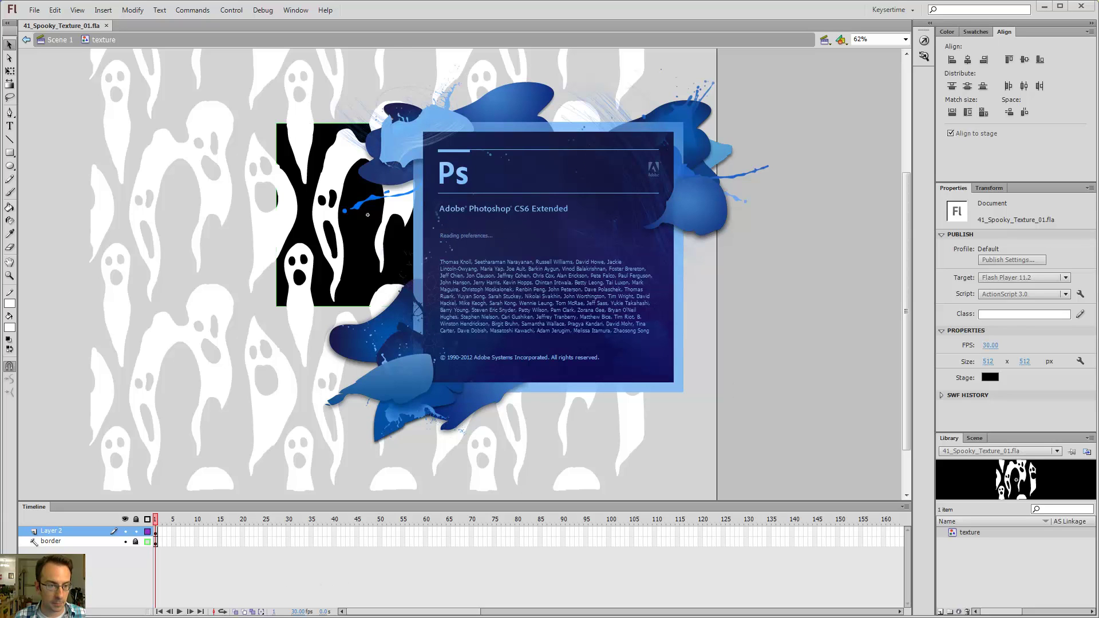
Switch to Windows Explorer and open the 041 folder inside Youtube_Tutorials.
right_click(115, 617)
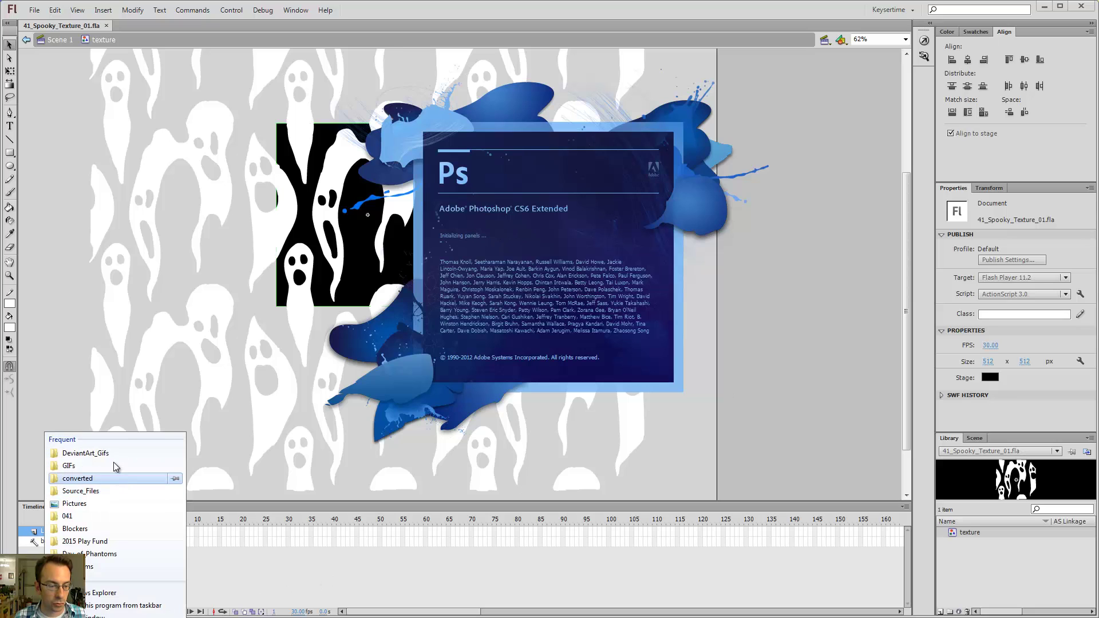
left_click(110, 480)
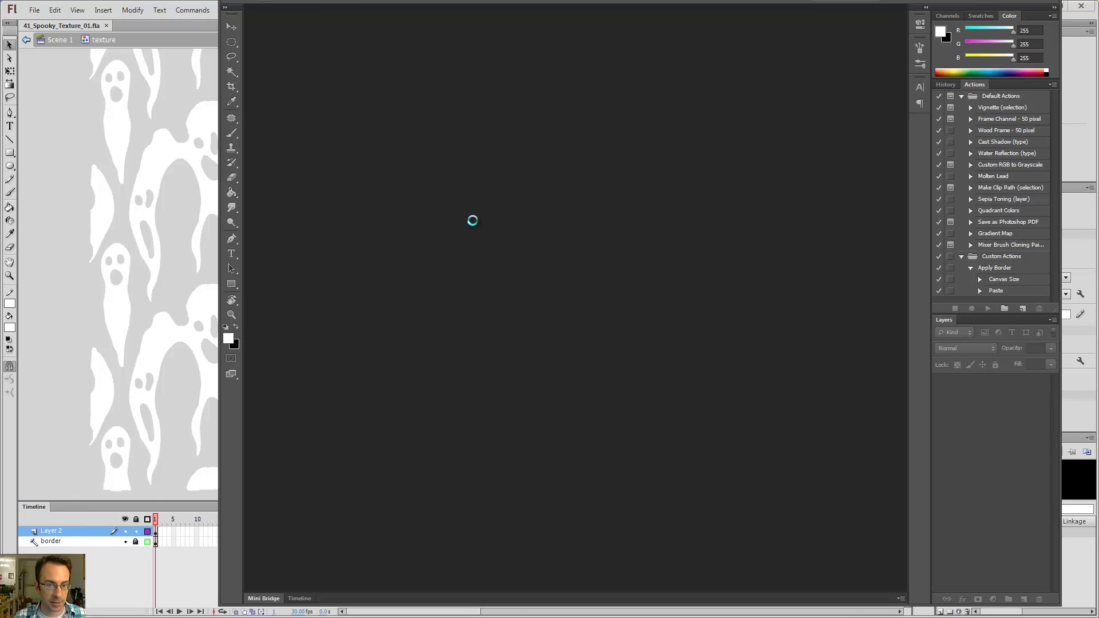
mouse_move(299, 617)
mouse_move(115, 617)
left_click(189, 597)
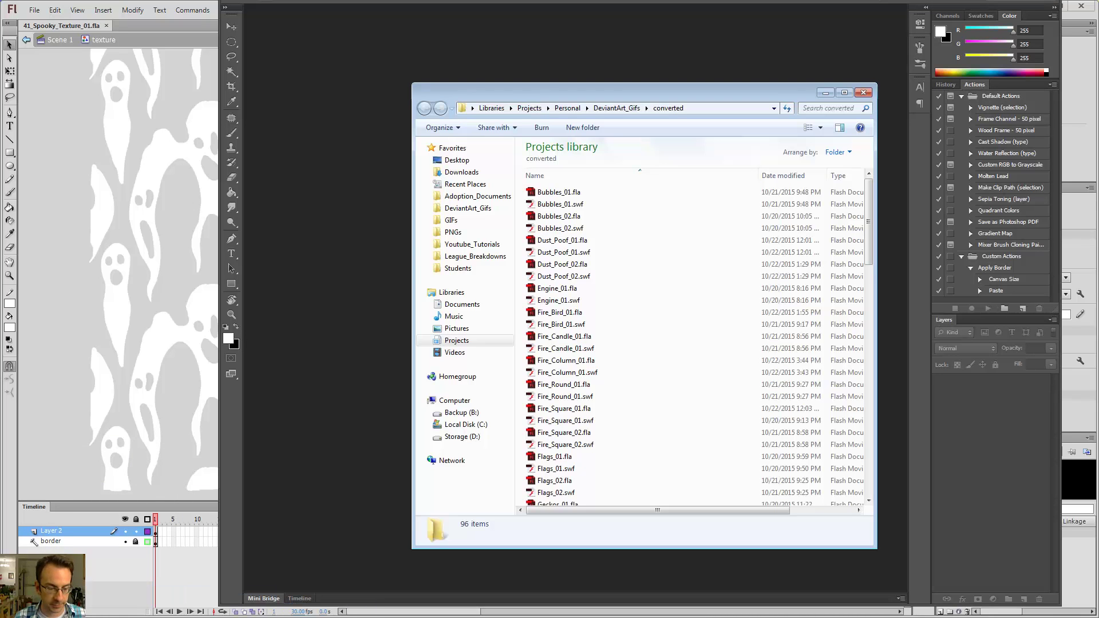
left_click(491, 244)
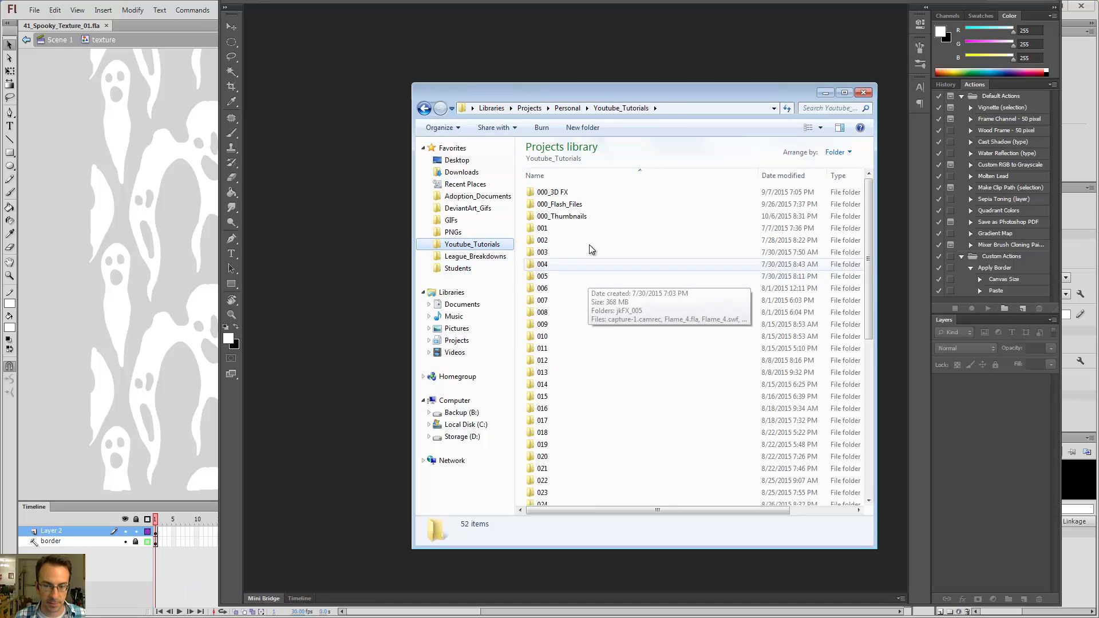
left_click(597, 263)
scroll(618, 408, "down", 10)
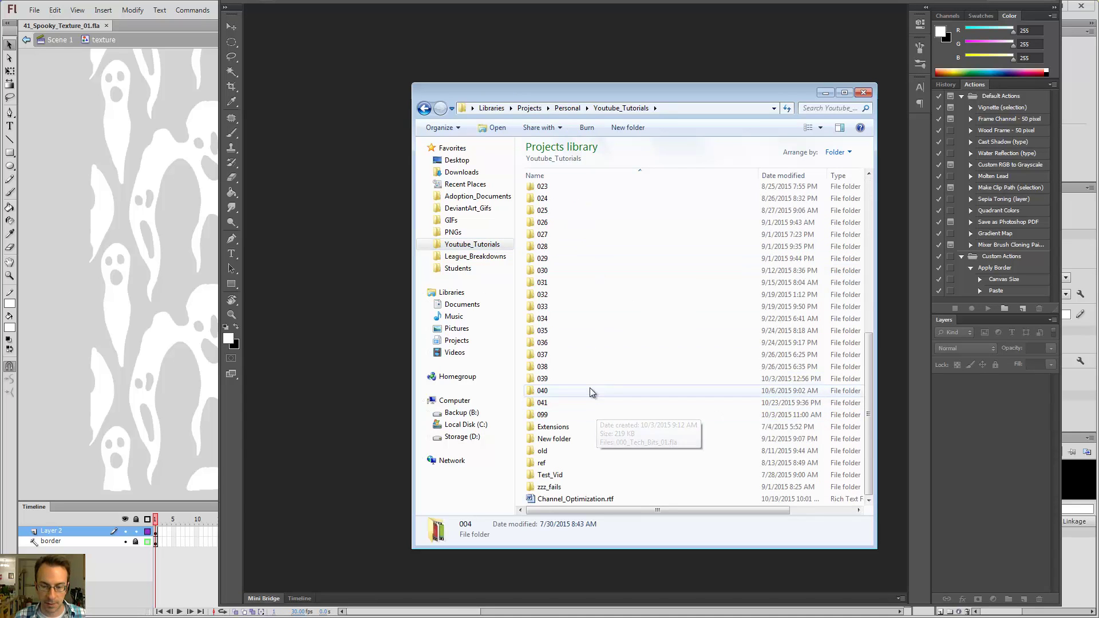
double_click(589, 404)
Move the folder window aside and open 41_Spooky_Texture_01.png in Photoshop to check the exported texture.
left_click_drag(554, 88, 953, 116)
left_click_drag(984, 238, 591, 146)
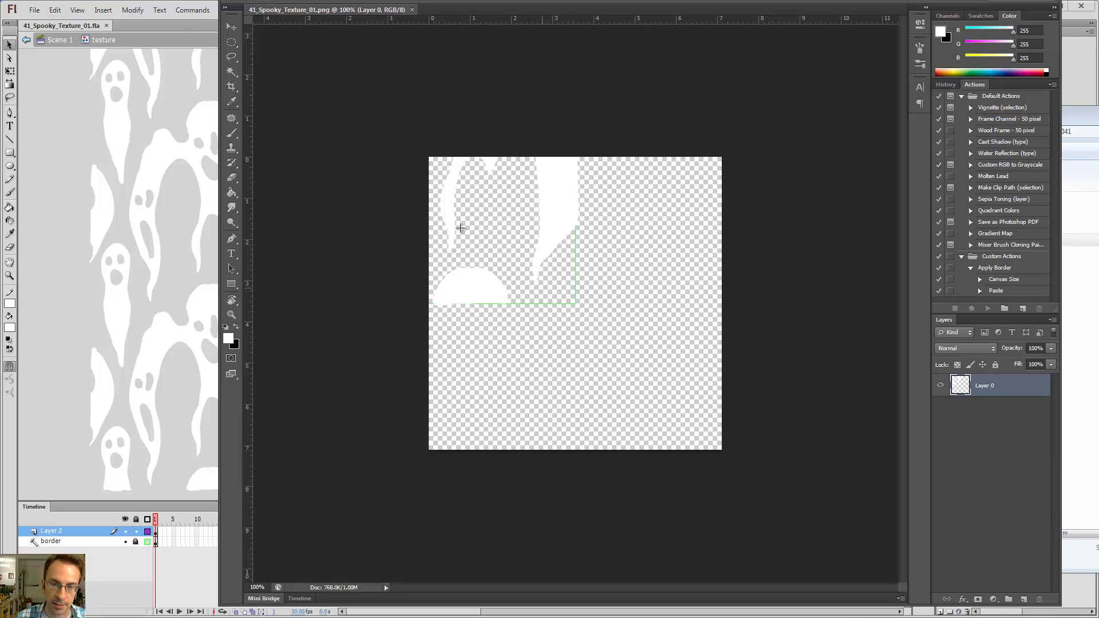
Switch back to Flash, exit the texture symbol to Scene 1, and deselect everything.
left_click(176, 32)
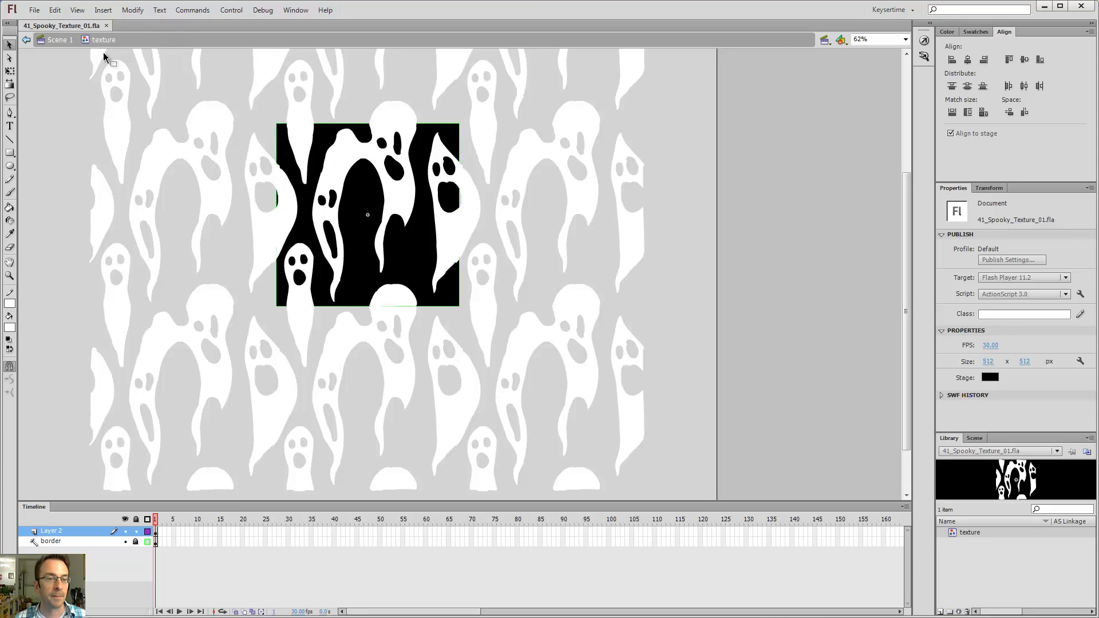
left_click(62, 41)
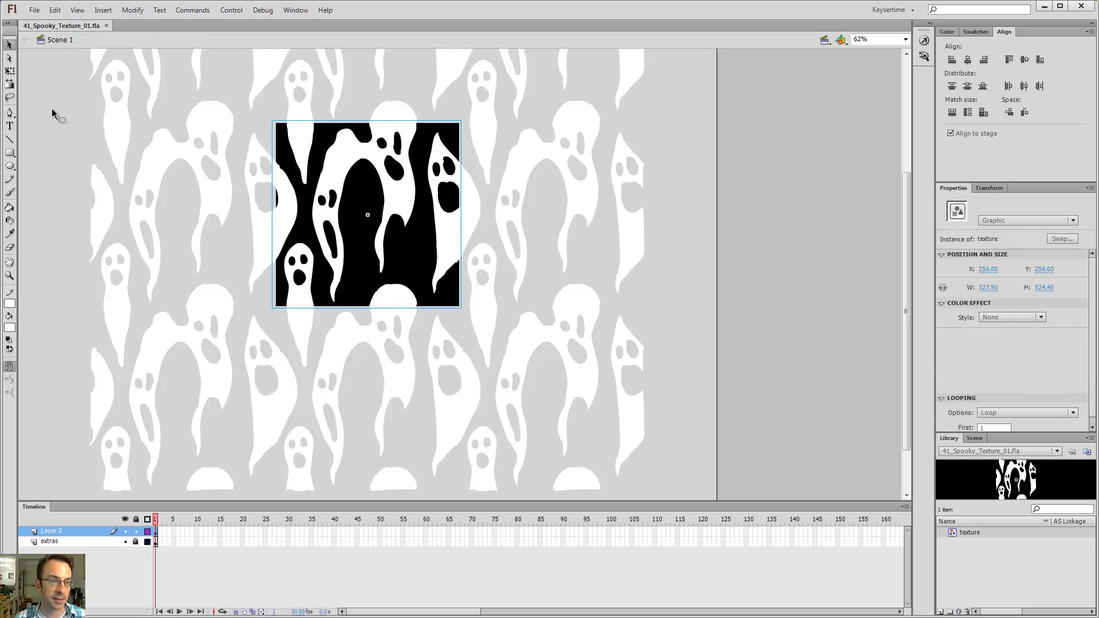
left_click(40, 293)
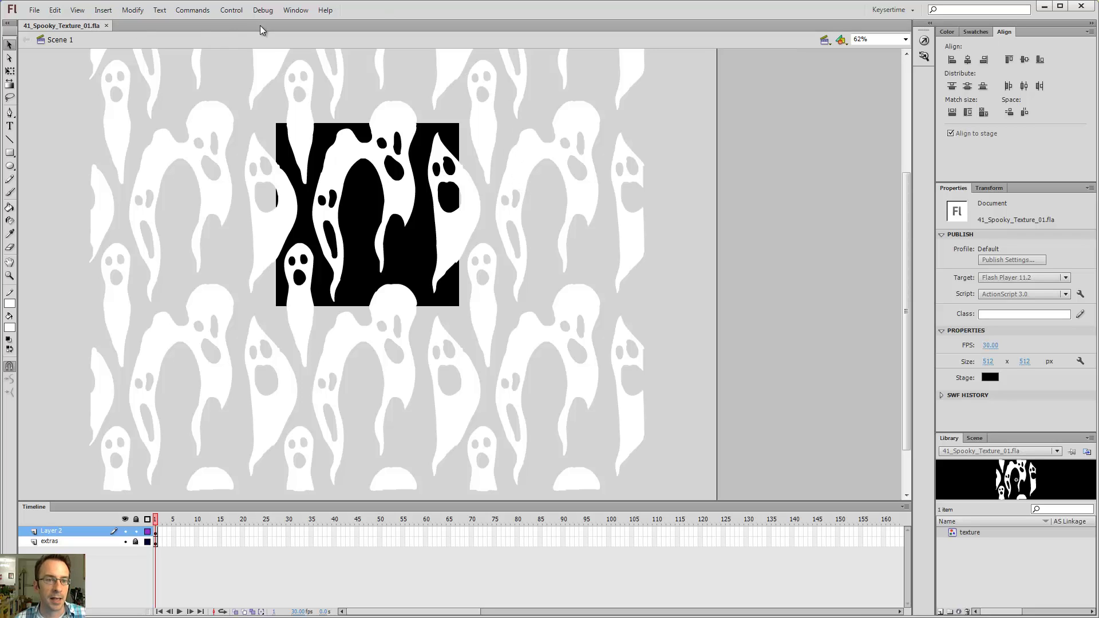
Export Scene 1 as a 512 x 512 pixel, 72 dpi, 32 bit PNG, replacing 41_Spooky_Texture_01.png.
key("ctrl+alt+shift+s")
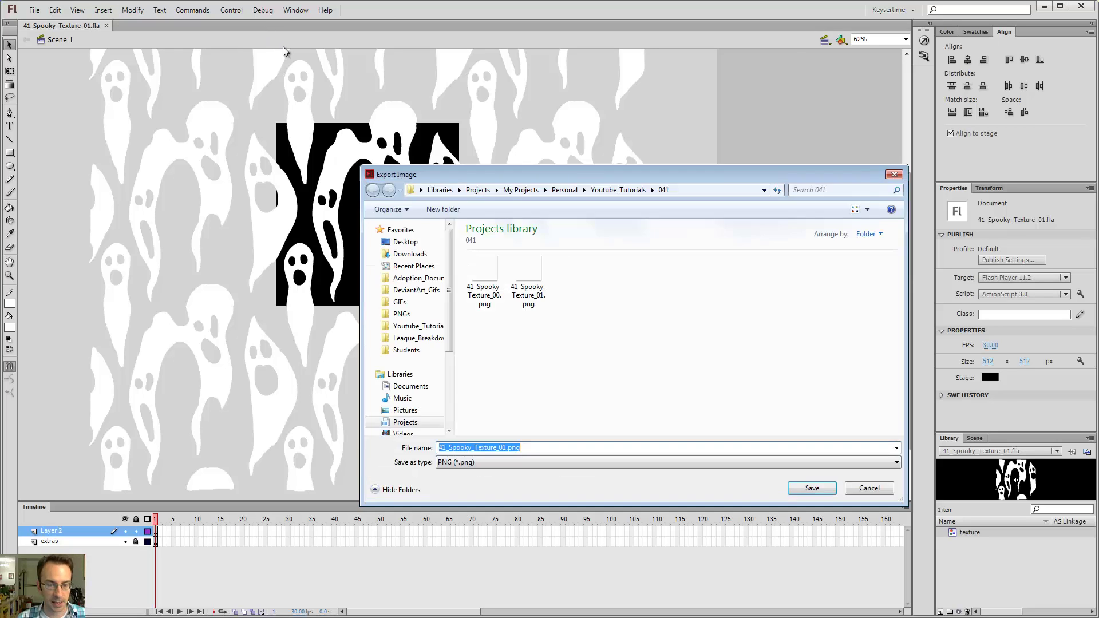
left_click(534, 271)
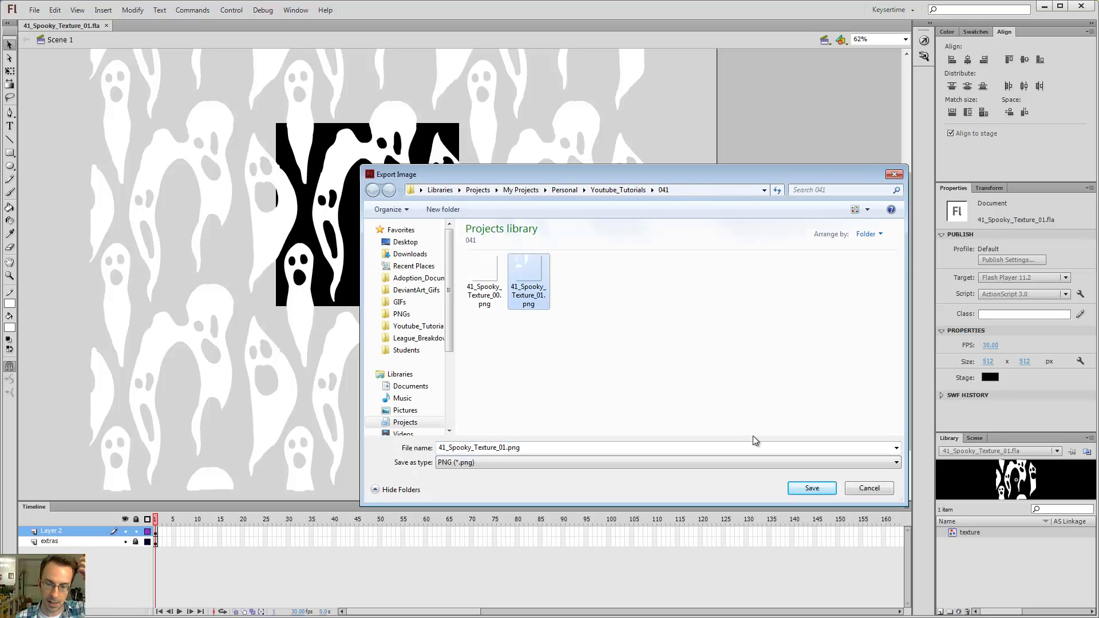
left_click(817, 488)
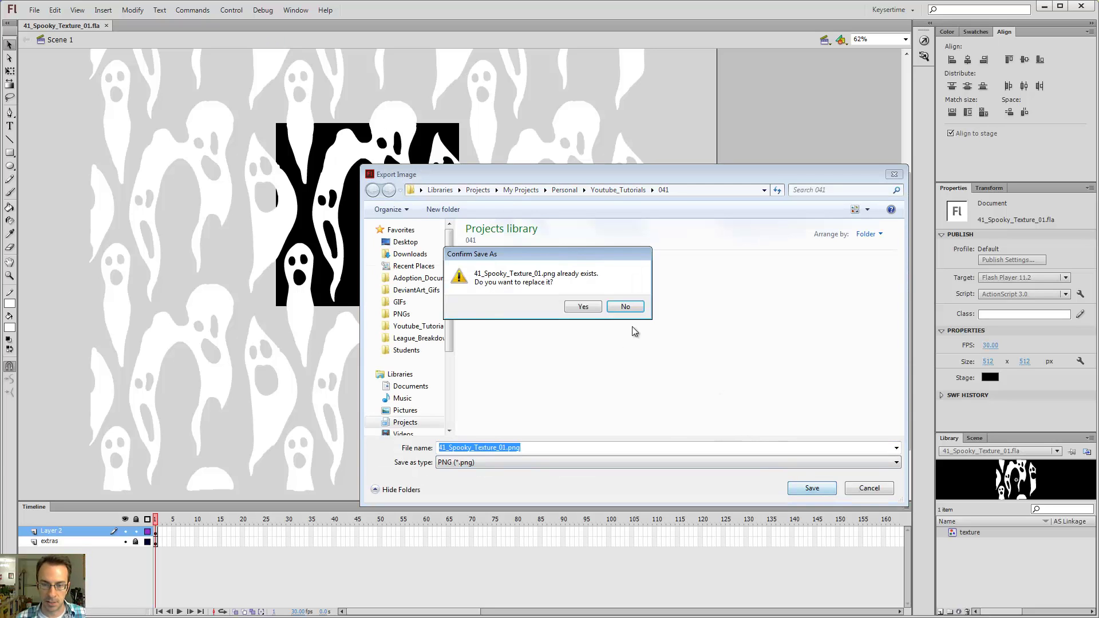
left_click(583, 308)
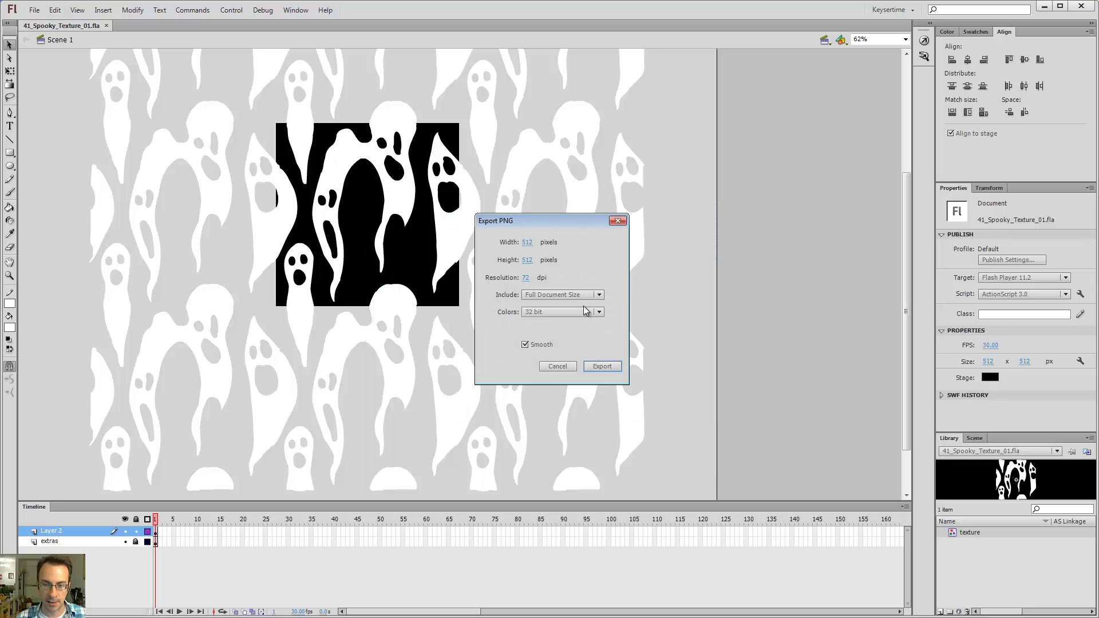
left_click(604, 367)
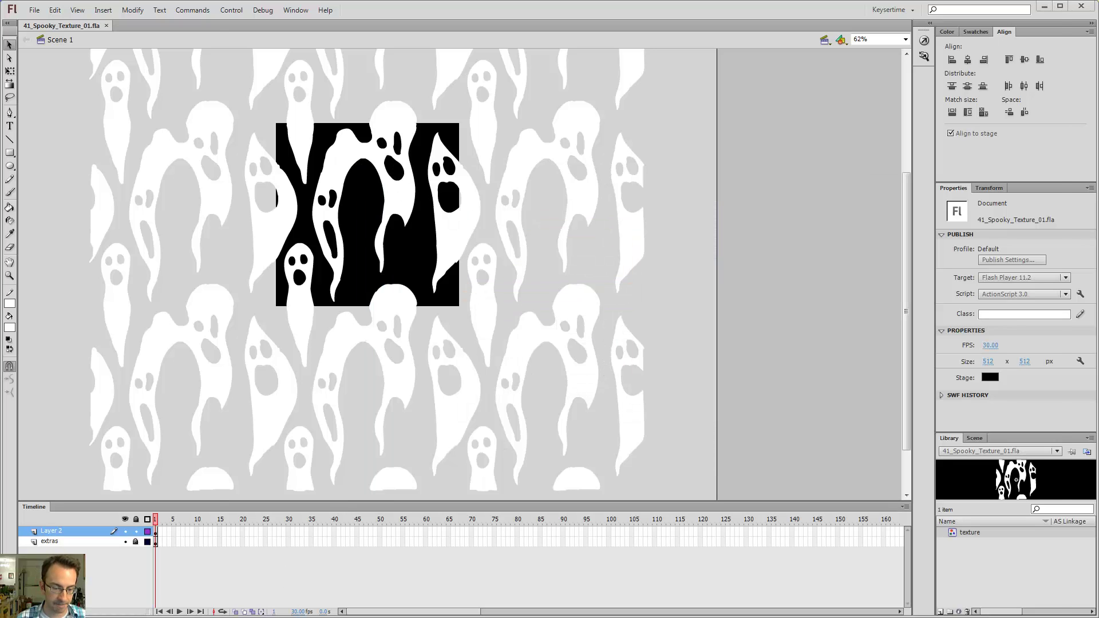
Switch to Photoshop, close the old texture image, and open the re-exported 41_Spooky_Texture_01.png from the 041 folder.
key("alt+Tab")
left_click(411, 10)
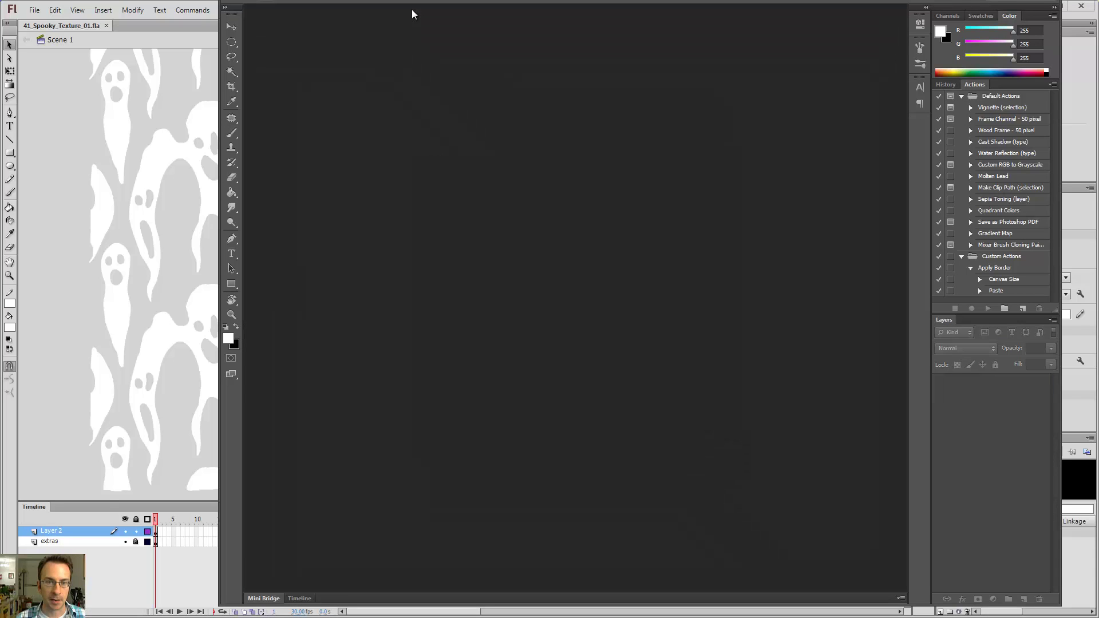
key("alt+Tab")
left_click_drag(1002, 239, 724, 221)
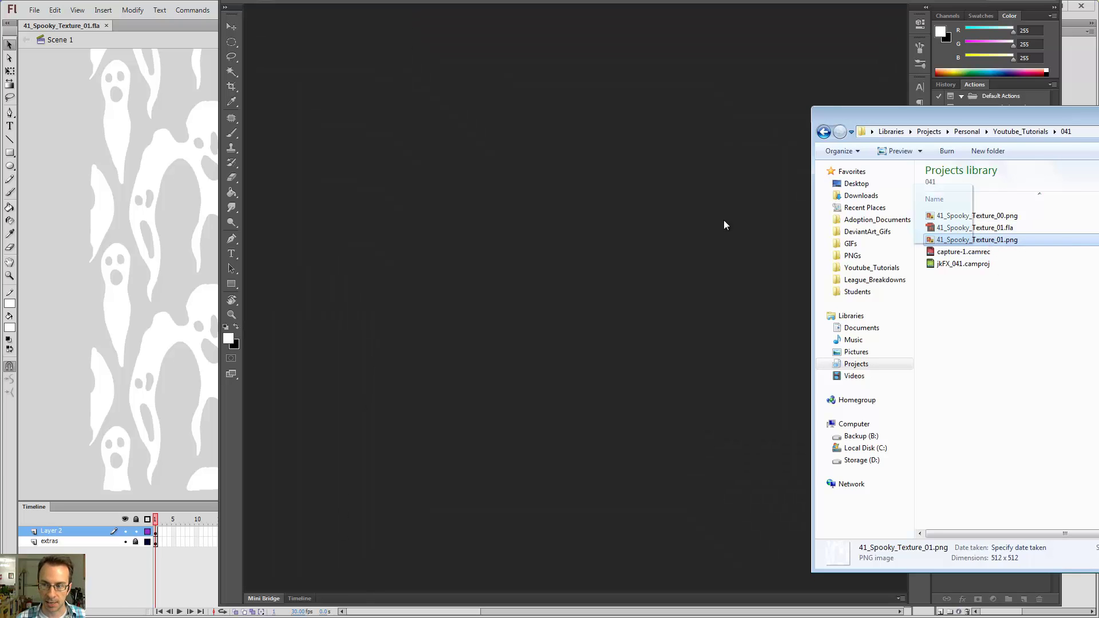
key("Return")
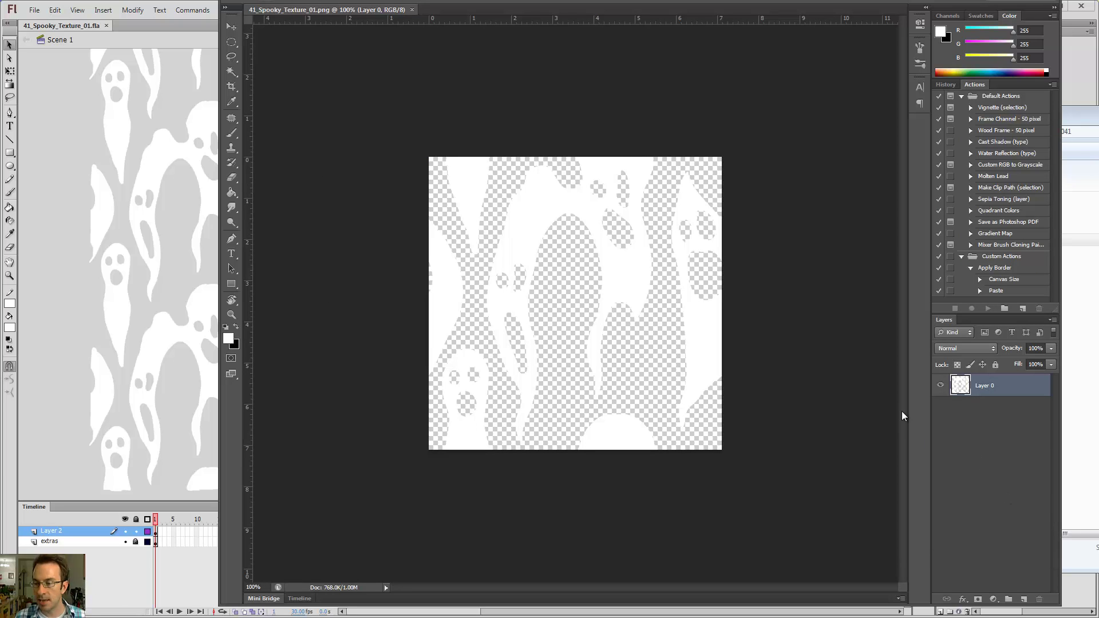
Try adding a new empty layer beneath Layer 0, and undo the addition.
left_click(1026, 599)
left_click_drag(1006, 394, 1002, 418)
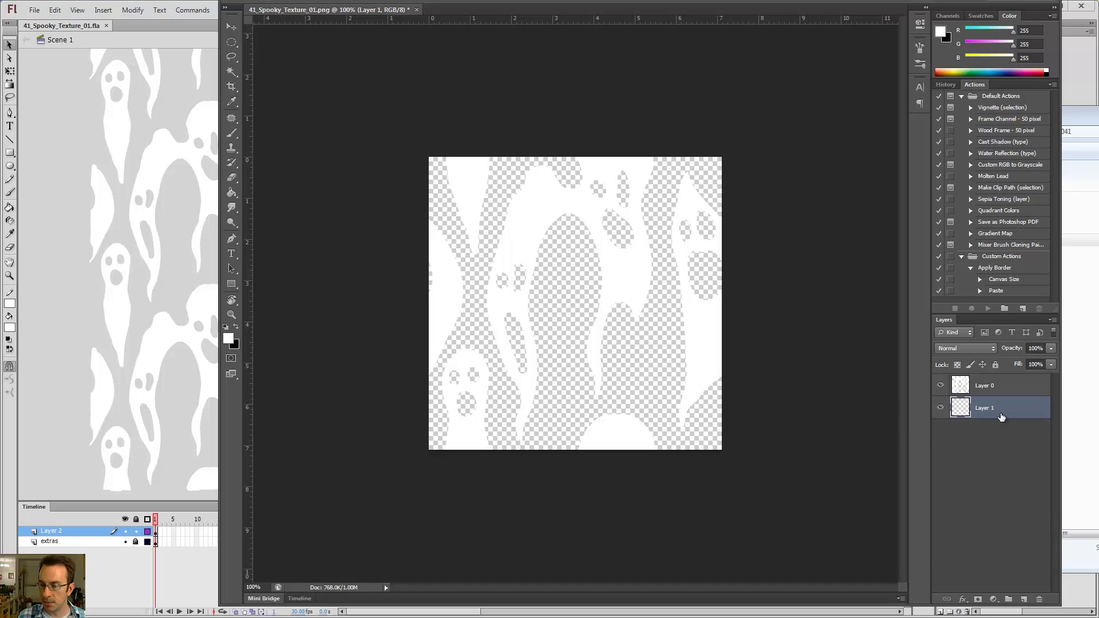
key("ctrl+z")
key("ctrl+z")
key("ctrl+z")
key("ctrl+alt+z")
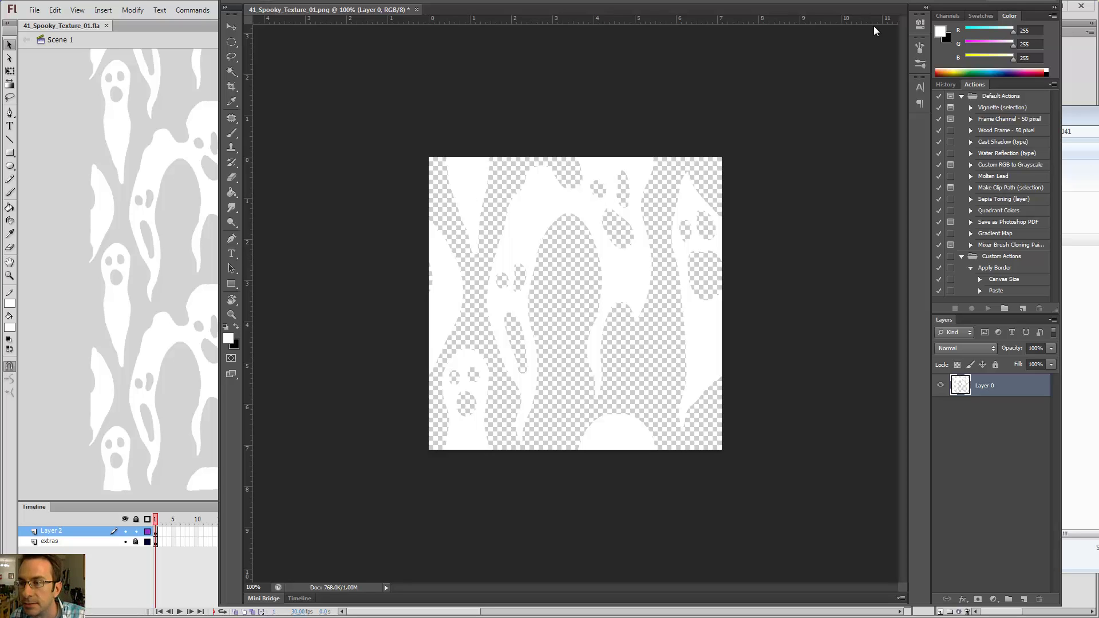
Display the texture image's edit history and its colour channels.
left_click(949, 85)
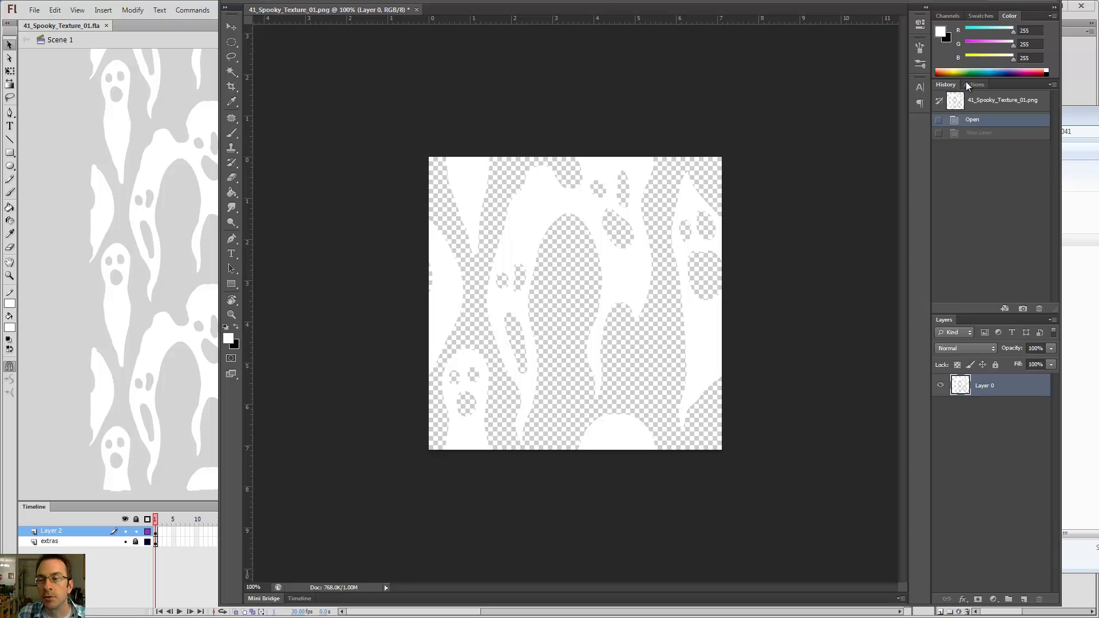
left_click(968, 84)
left_click(945, 83)
left_click(977, 15)
left_click(956, 16)
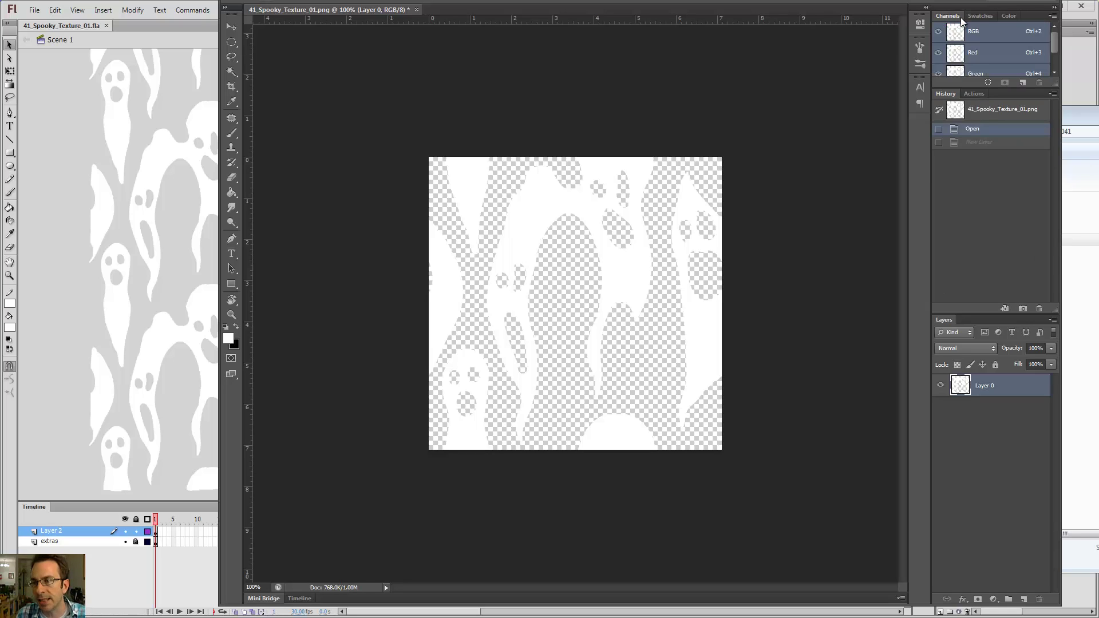
Look over the colour swatches, colour settings and channels, and bring up the list of displayable workspace components.
left_click(982, 16)
left_click(1009, 15)
left_click(981, 15)
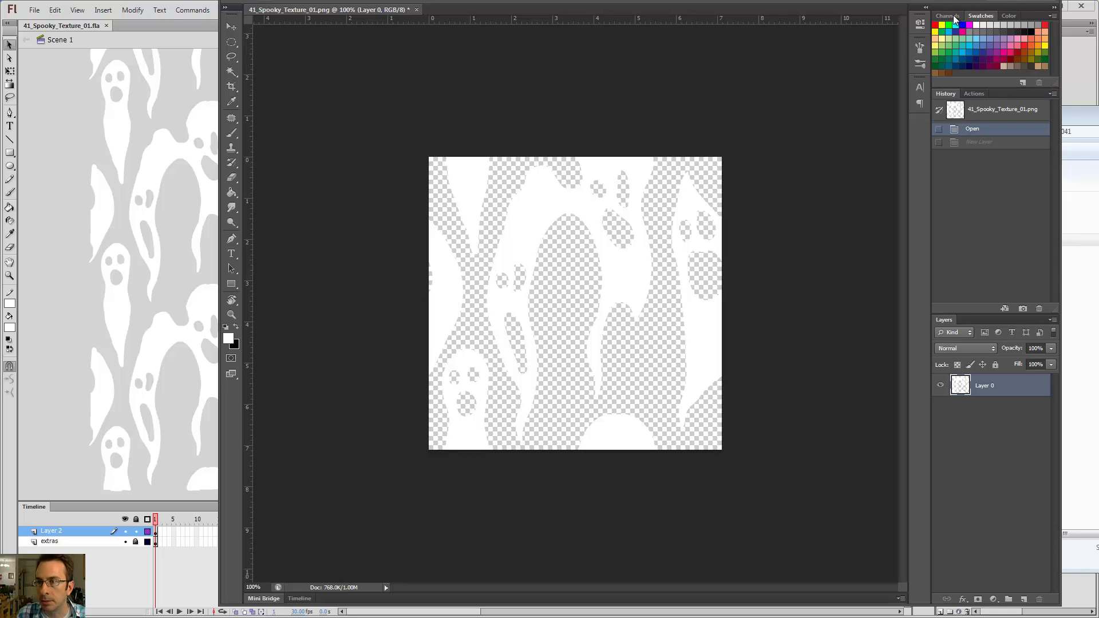
left_click(954, 16)
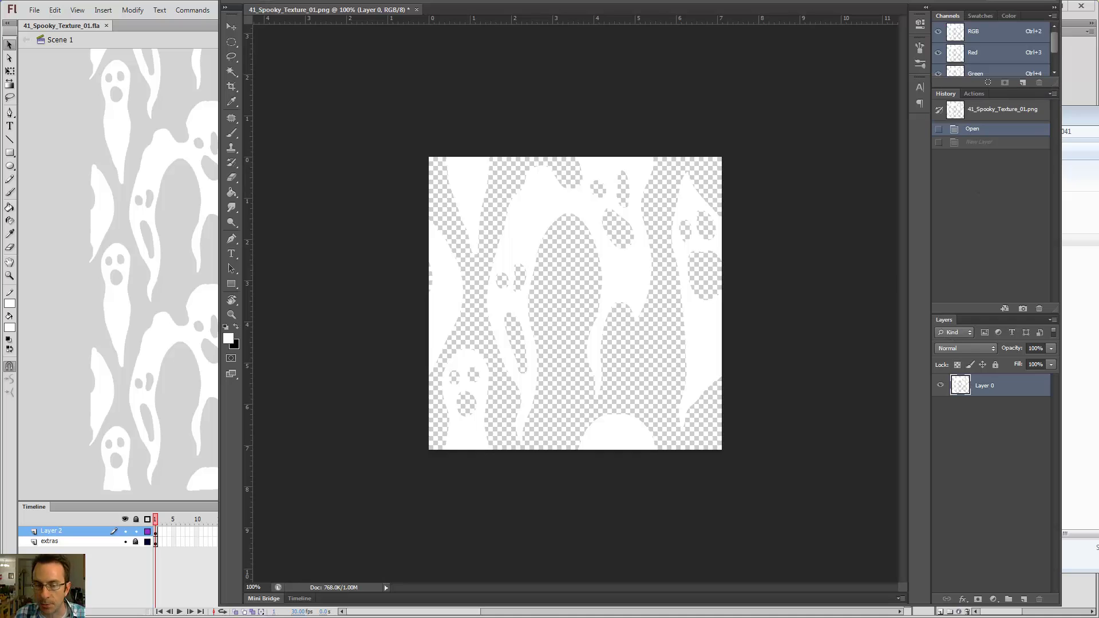
left_click(470, 2)
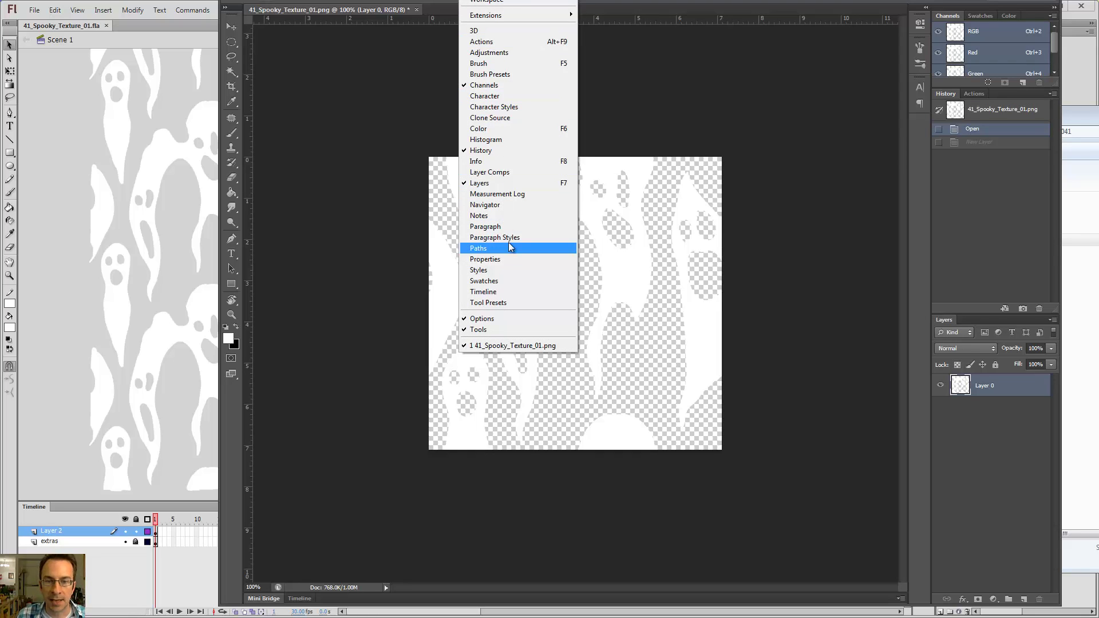
Examine the collapsed brush, brush preset and character options, and collapse them again.
left_click(927, 8)
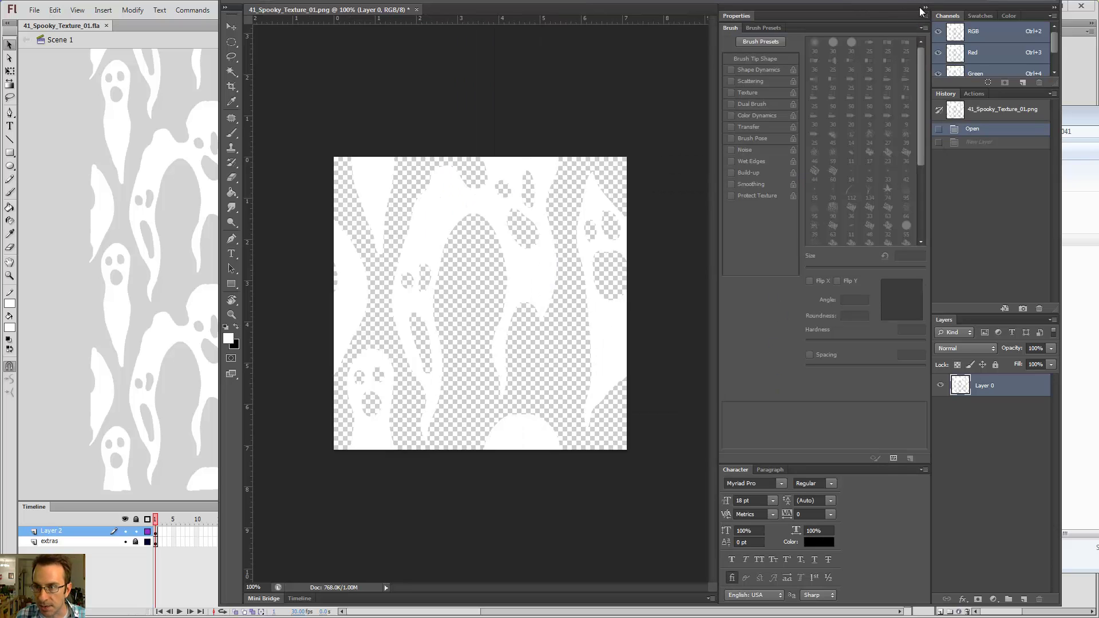
left_click(925, 8)
left_click(926, 8)
left_click(924, 8)
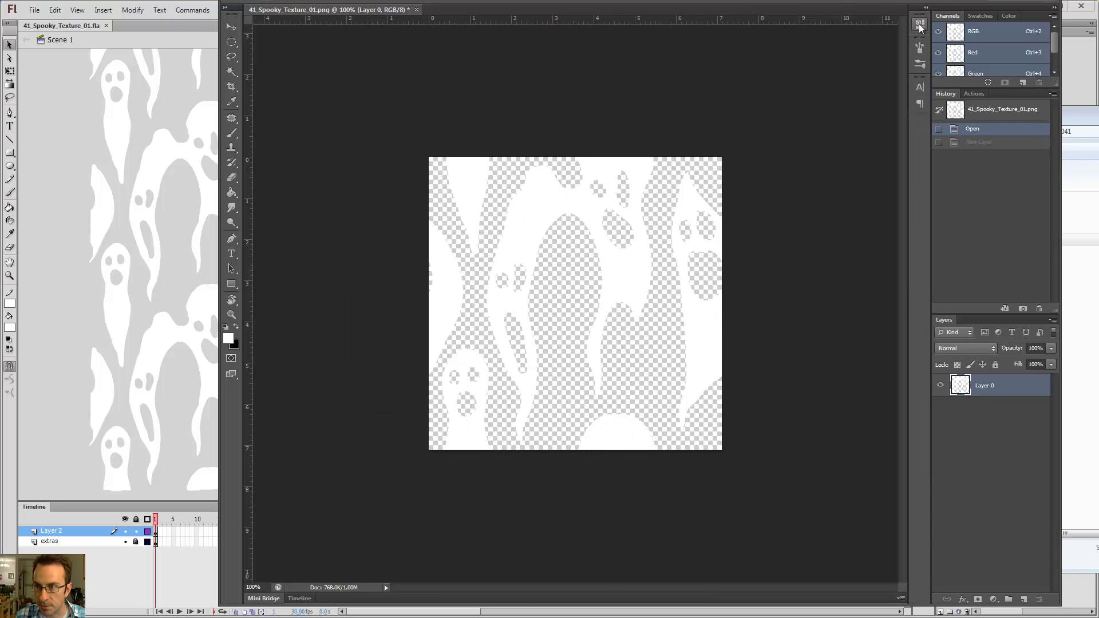
left_click(921, 23)
left_click(920, 48)
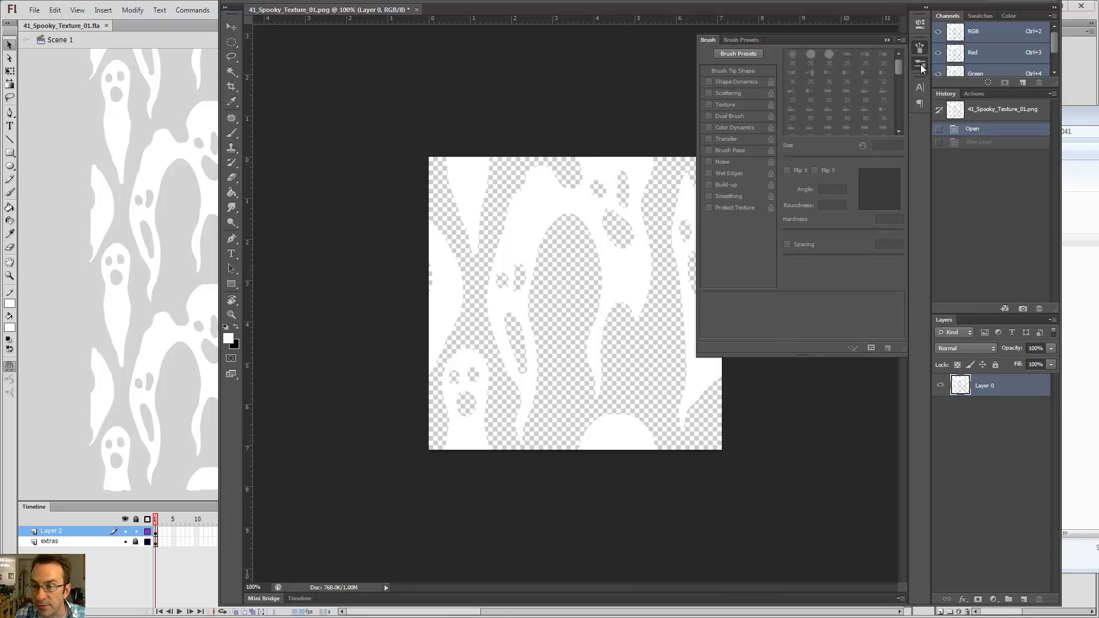
left_click(920, 64)
left_click(918, 87)
left_click(920, 64)
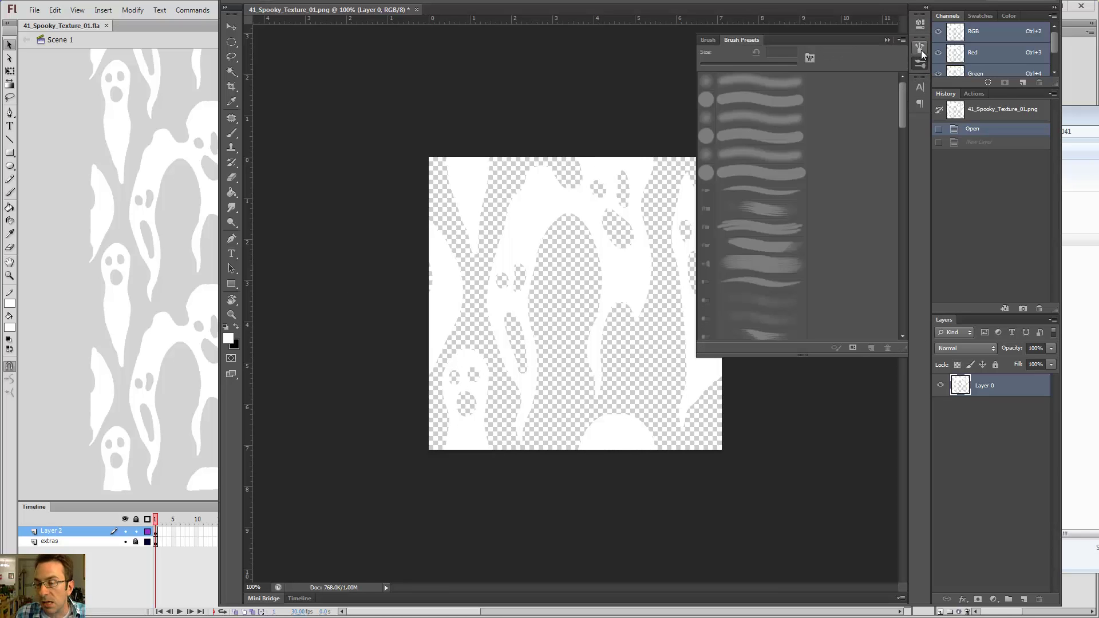
left_click(921, 49)
left_click(920, 64)
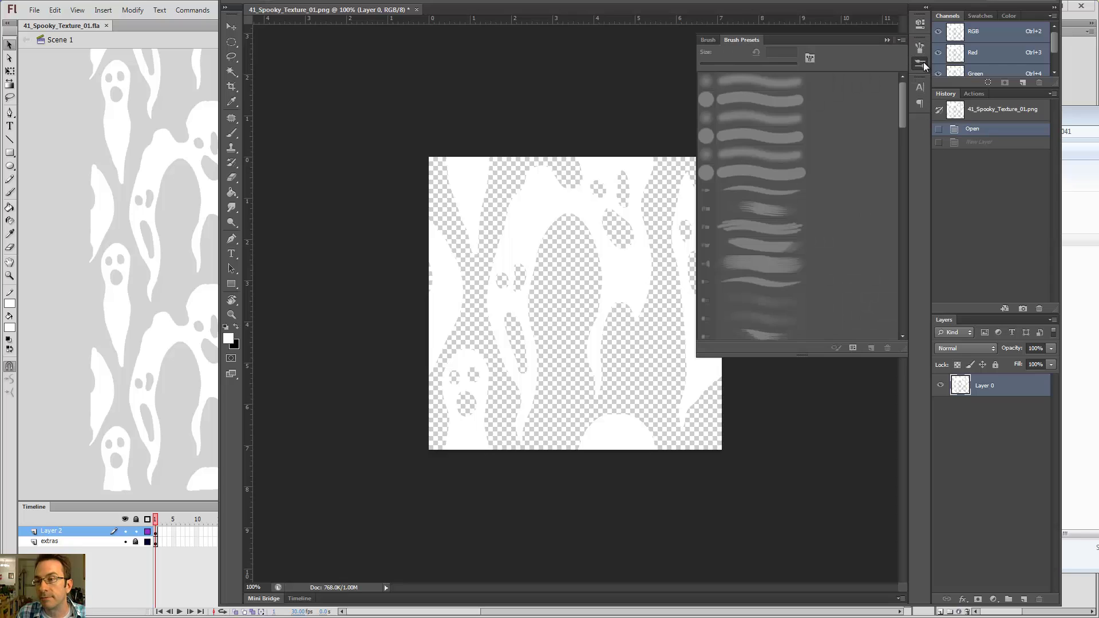
left_click(921, 64)
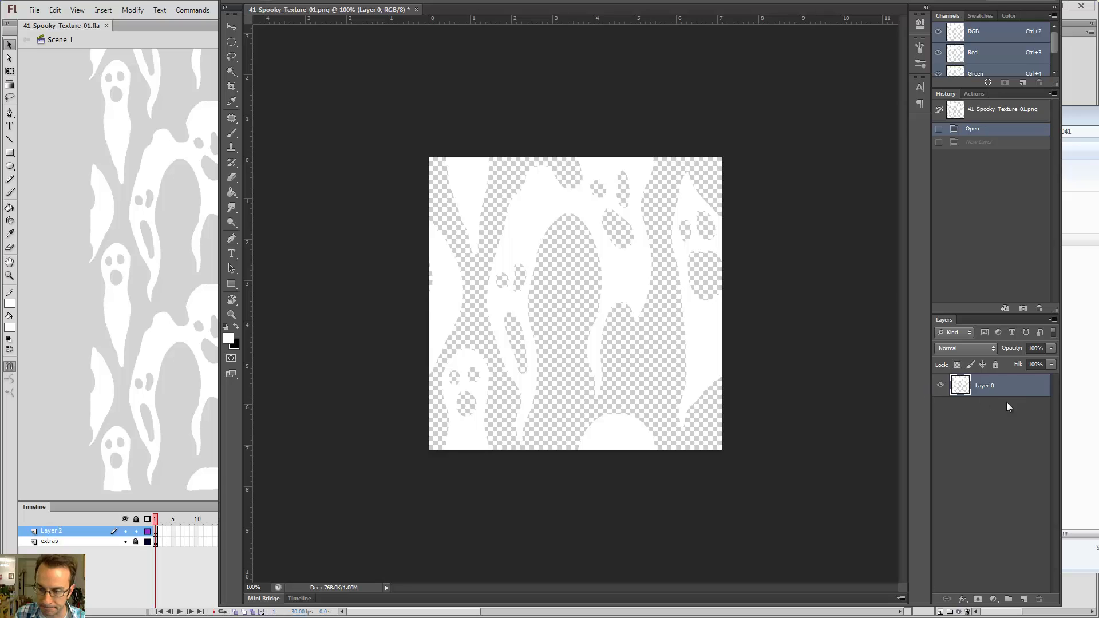
Add a new empty layer and place it beneath Layer 0.
left_click(1024, 598)
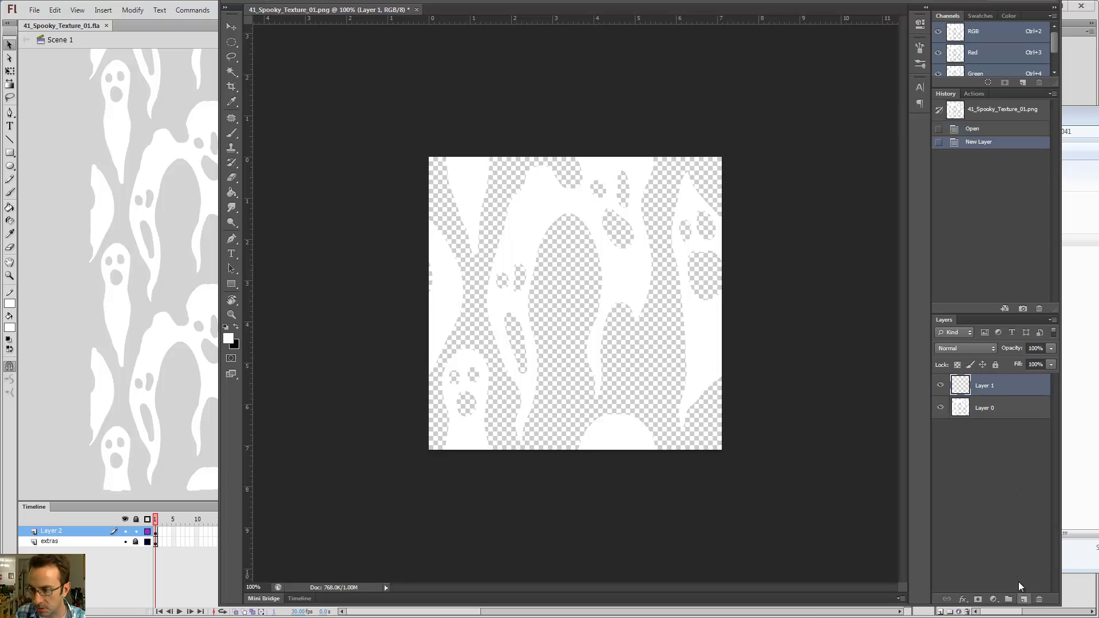
left_click_drag(960, 398, 994, 418)
left_click(987, 393)
Open the Layer Style options of Layer 0 and close them without applying anything.
double_click(982, 387)
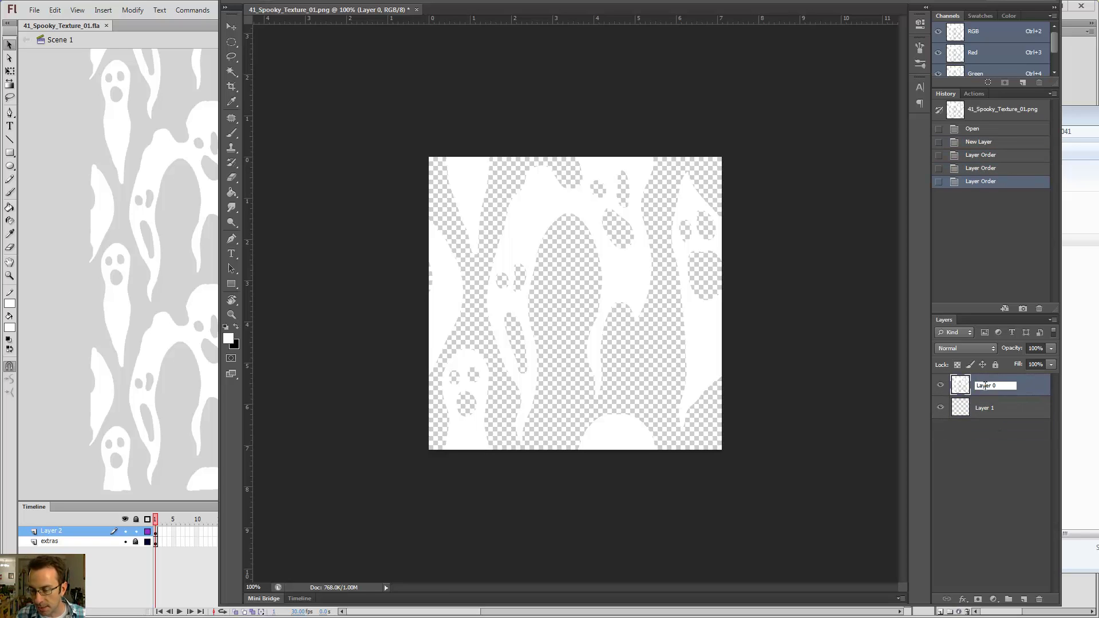
left_click(960, 392)
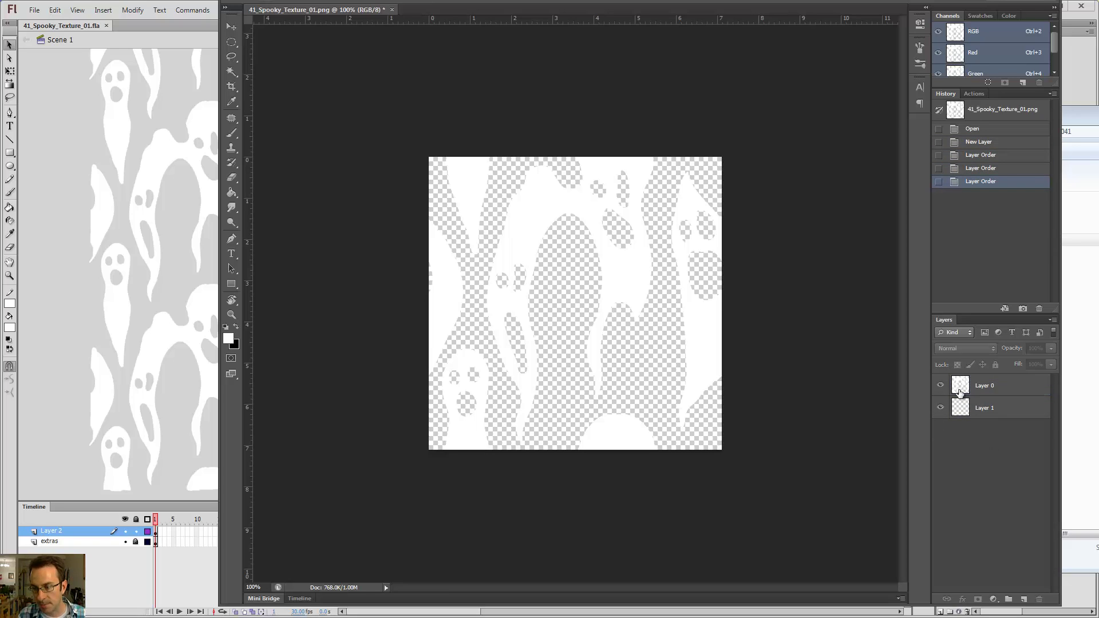
left_click(960, 388)
double_click(962, 388)
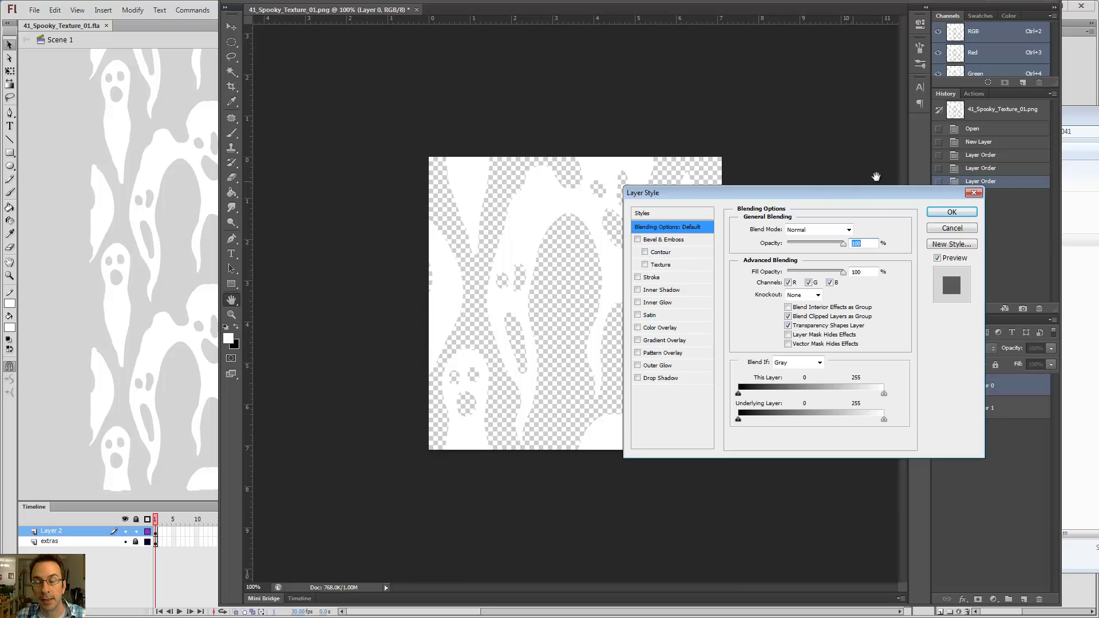
left_click(974, 193)
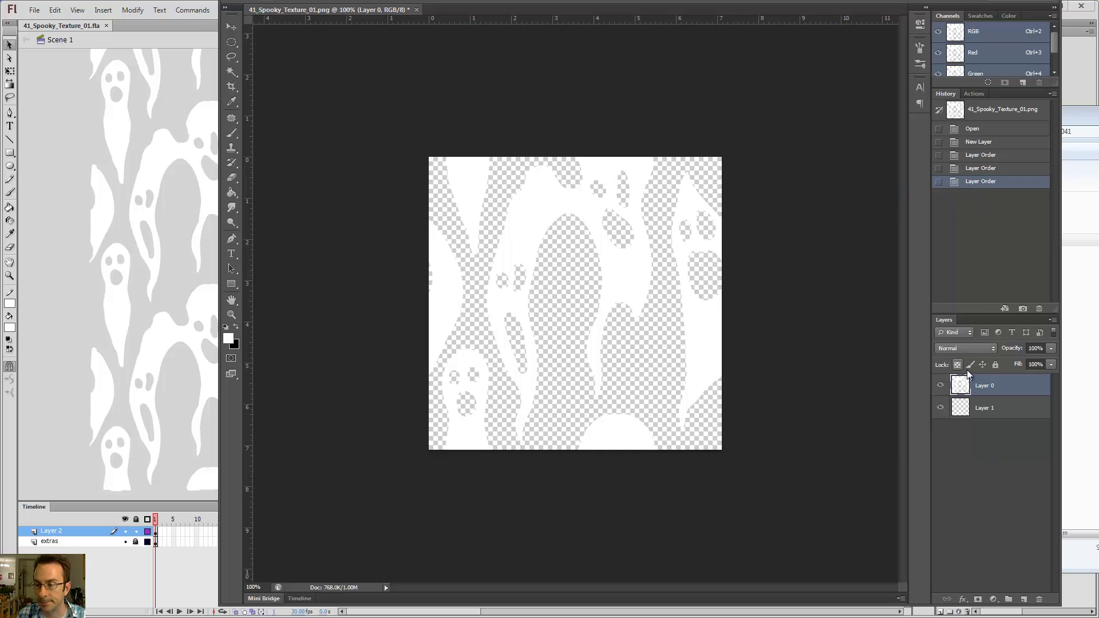
Hide and show Layer 0 repeatedly to check which artwork it holds.
double_click(987, 387)
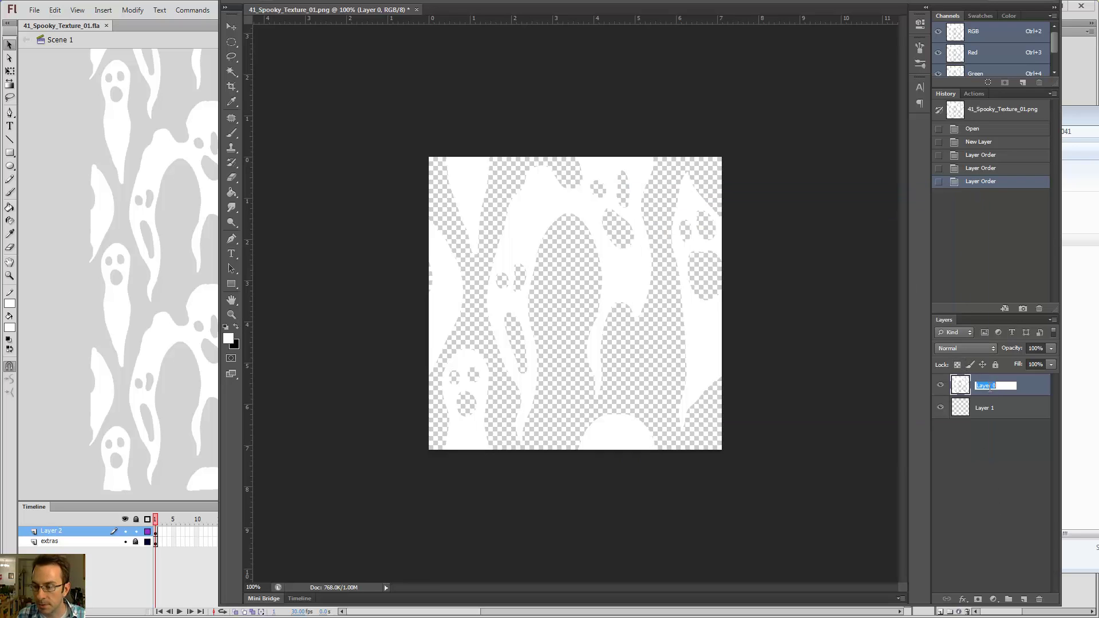
left_click(941, 387)
left_click(941, 387)
left_click(941, 386)
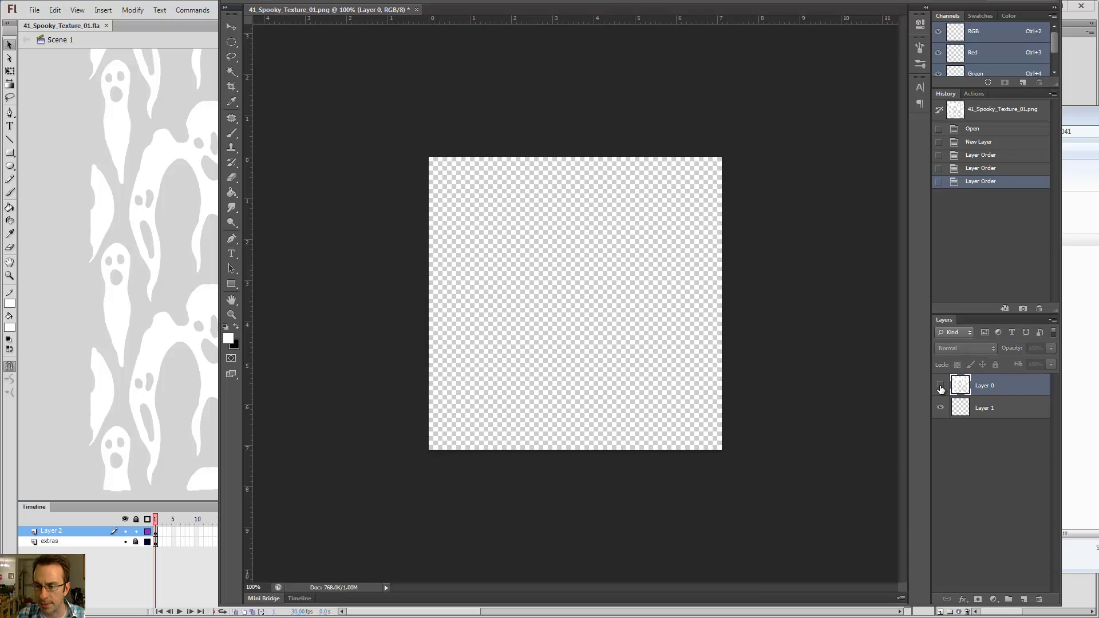
left_click(941, 387)
left_click(941, 386)
left_click(940, 387)
Rename Layer 0 as Wisps.
double_click(986, 385)
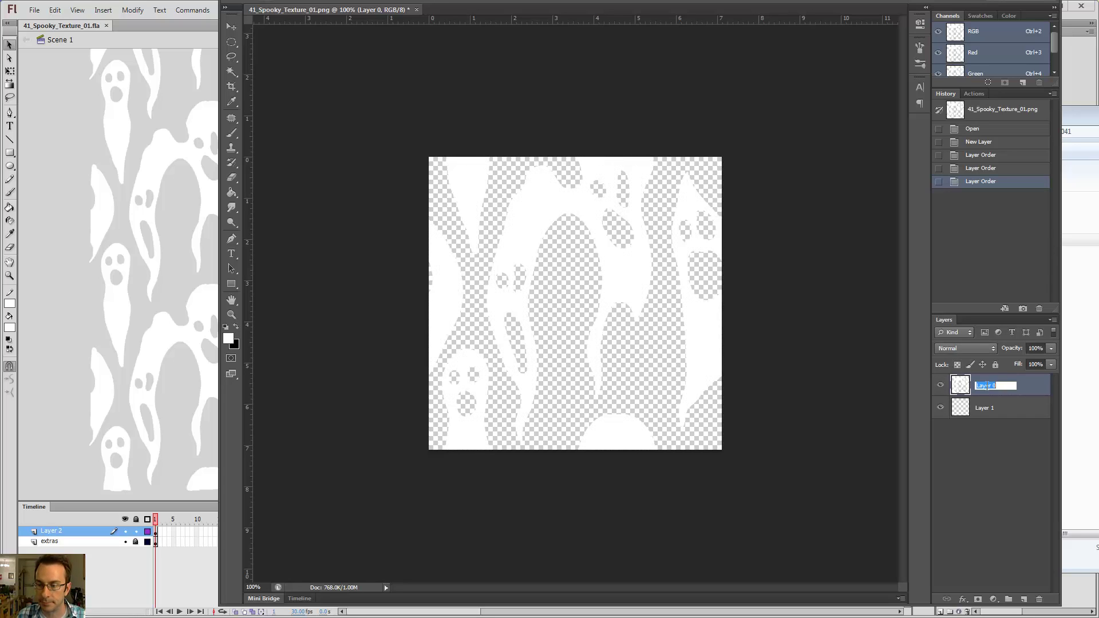
type("W")
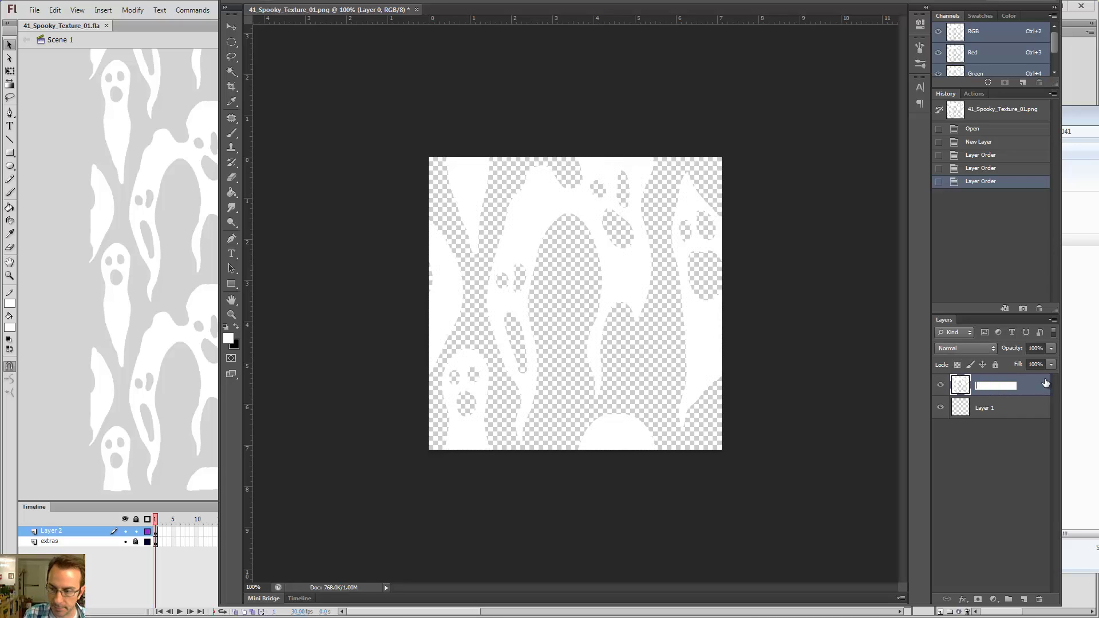
type("Wip")
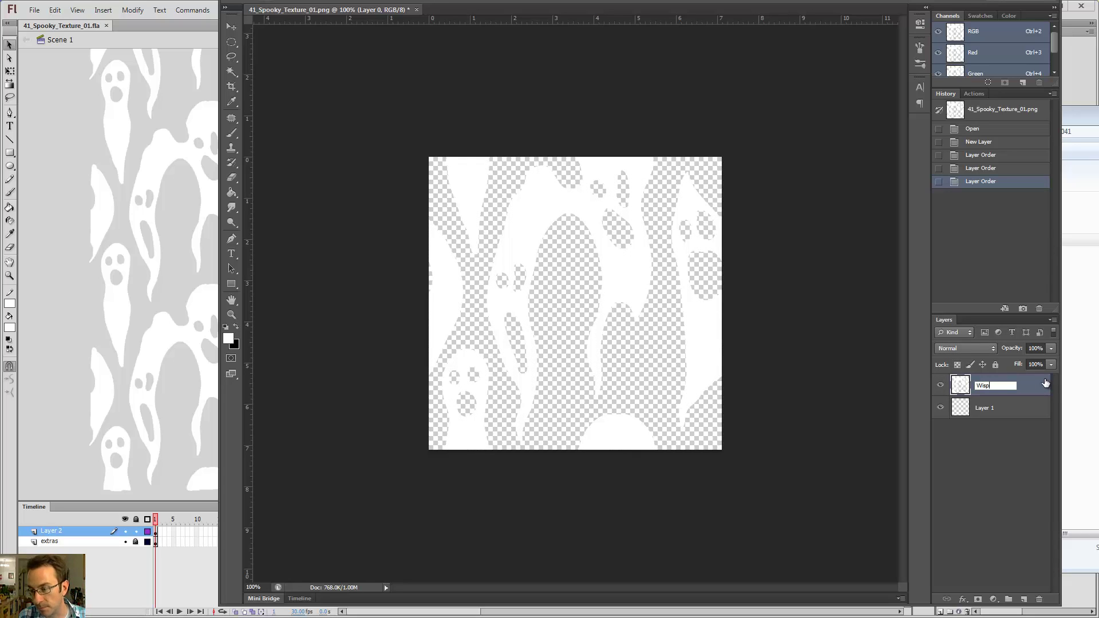
key("Return")
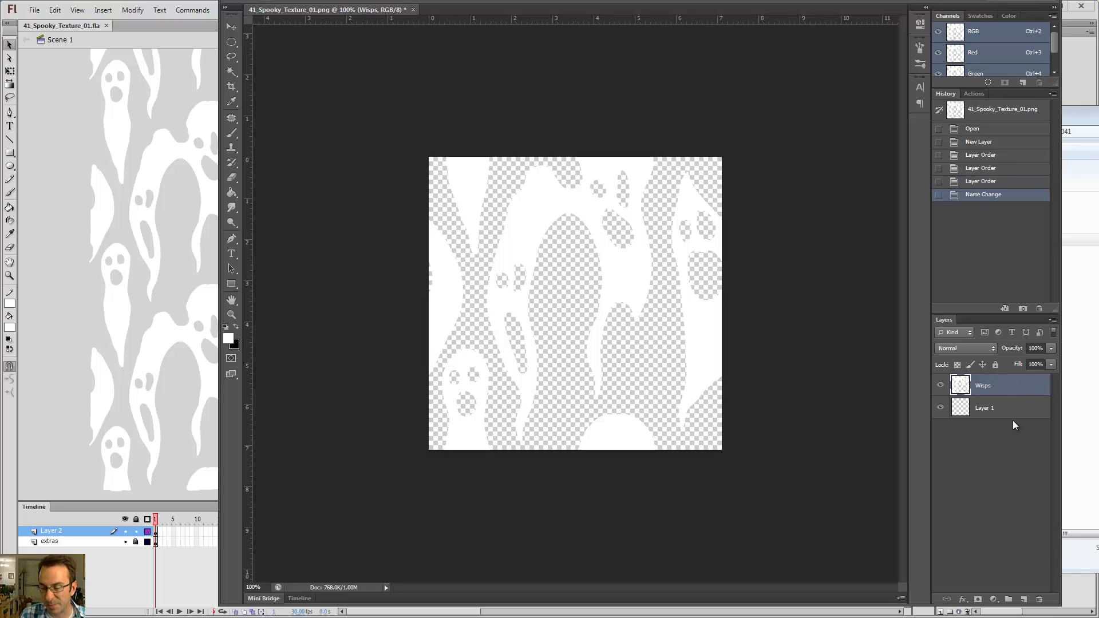
Select the entire canvas on Layer 1 and swap the foreground and background colours so that black is the foreground.
left_click(991, 416)
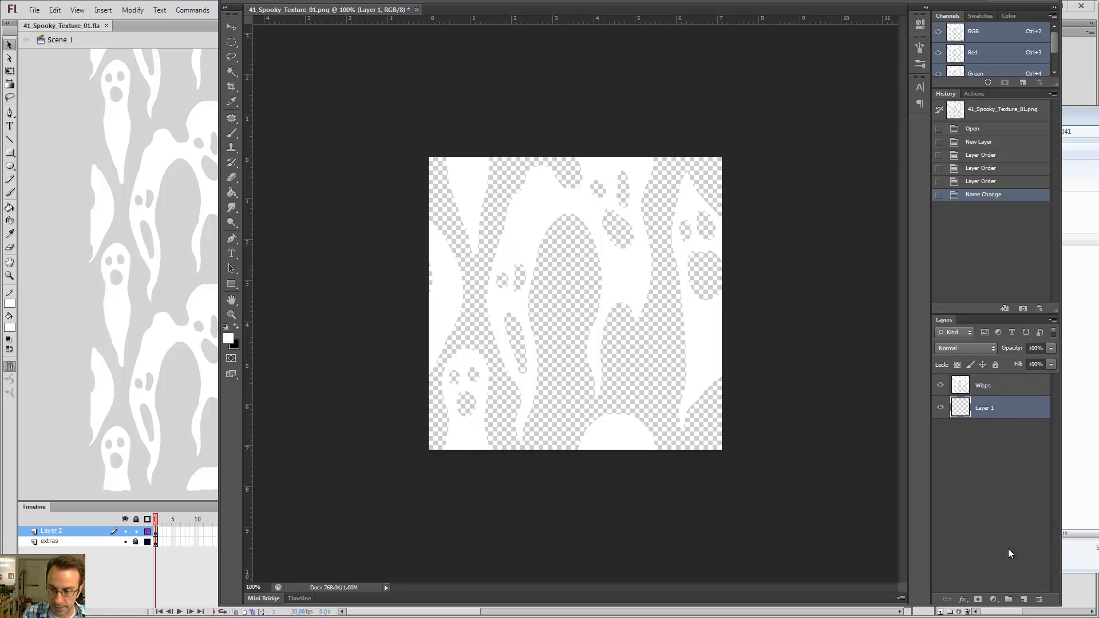
key("ctrl+a")
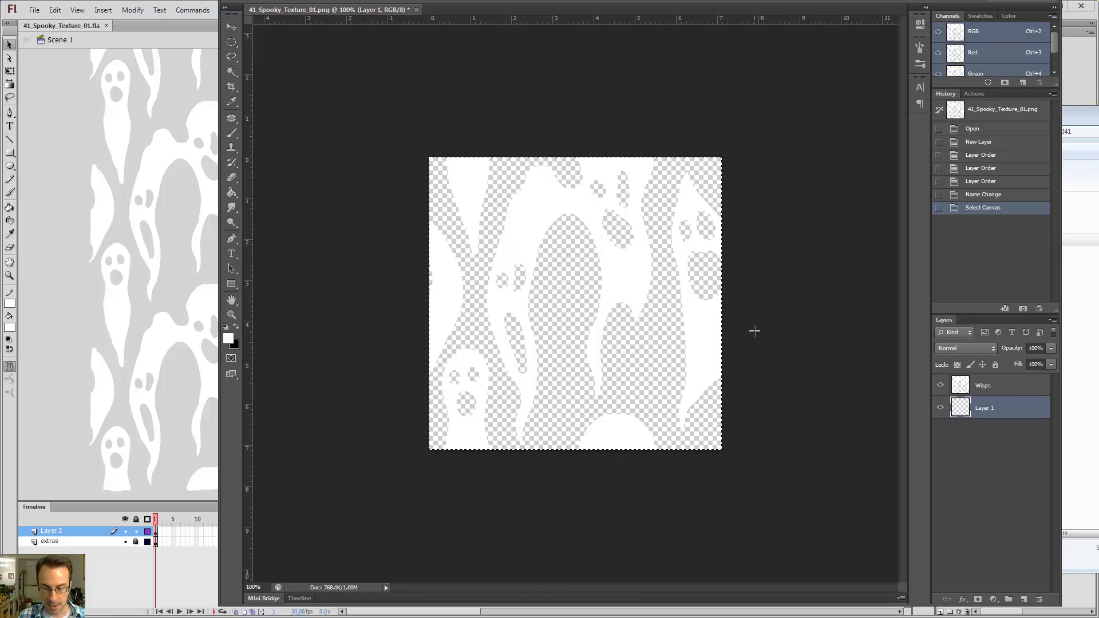
key("x")
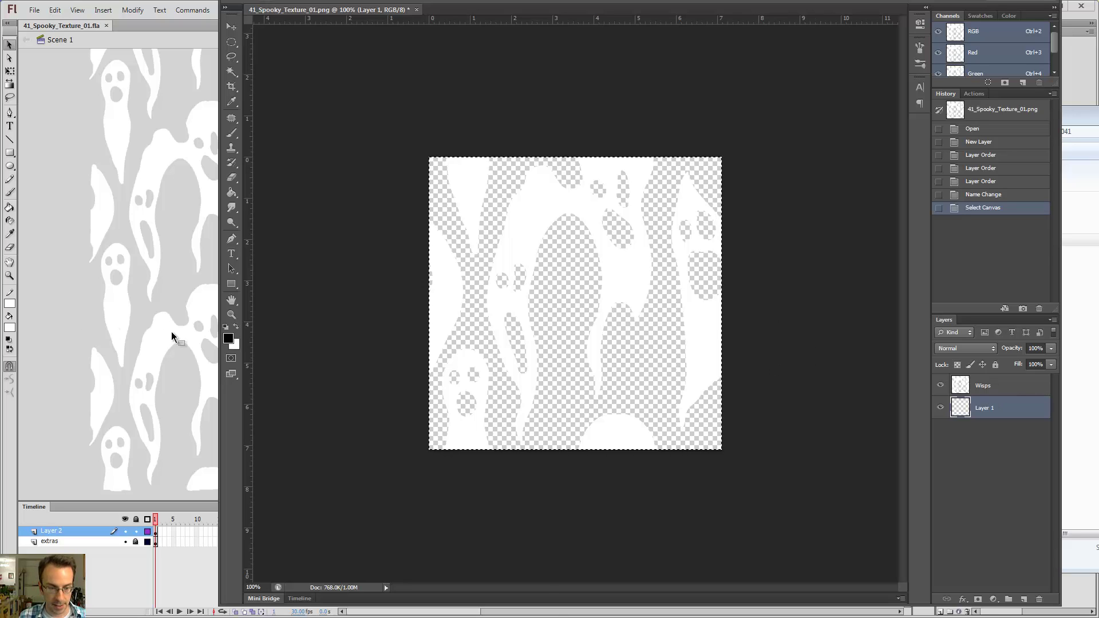
key("x")
key("x")
key("x")
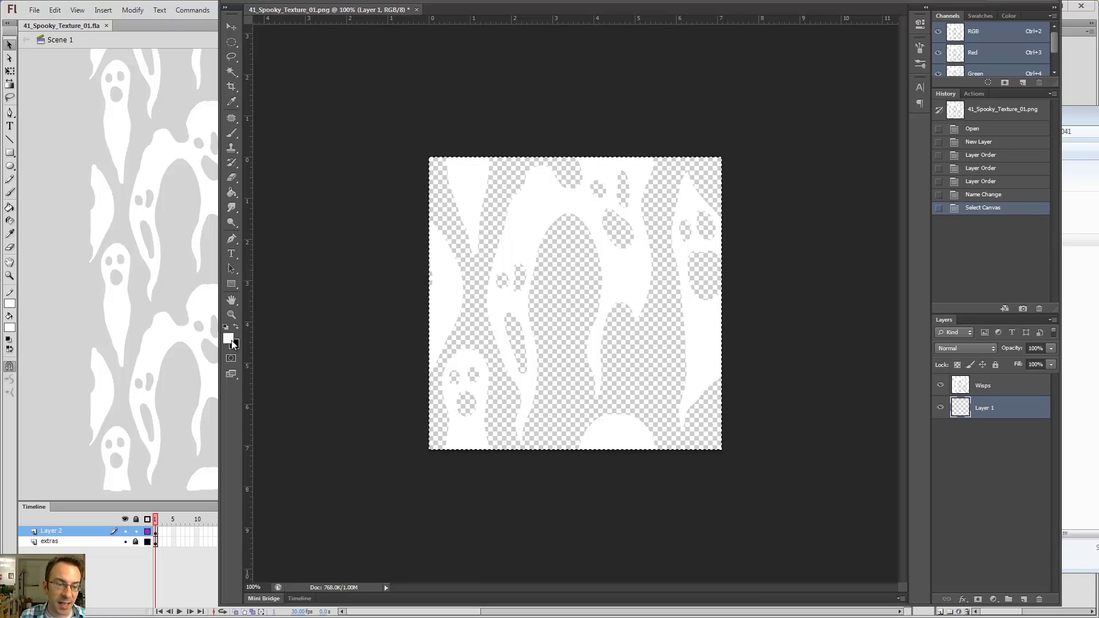
key("x")
key("x")
key("x")
key("x")
key("x")
key("x")
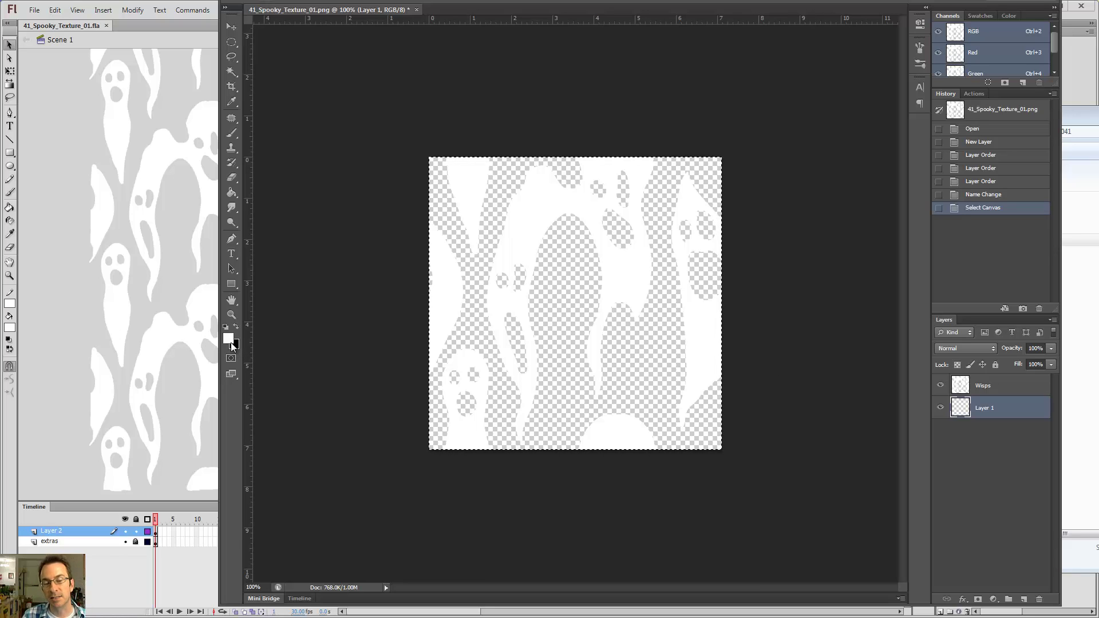
key("x")
key("x")
key("x")
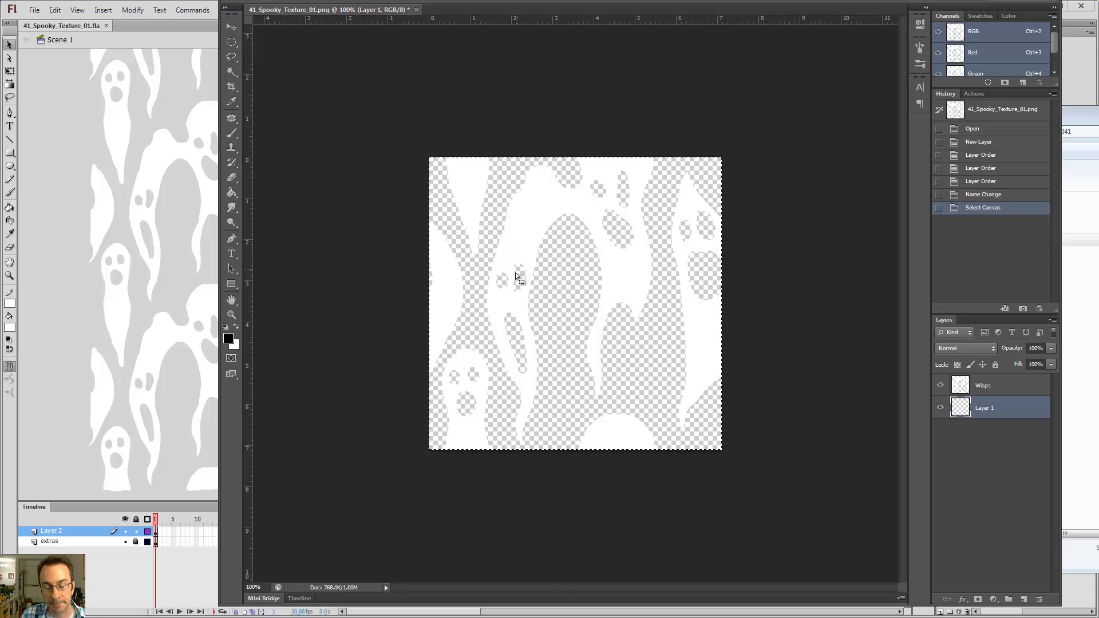
Fill all of Layer 1 with black using the Paint Bucket tool, and clear the selection.
key("g")
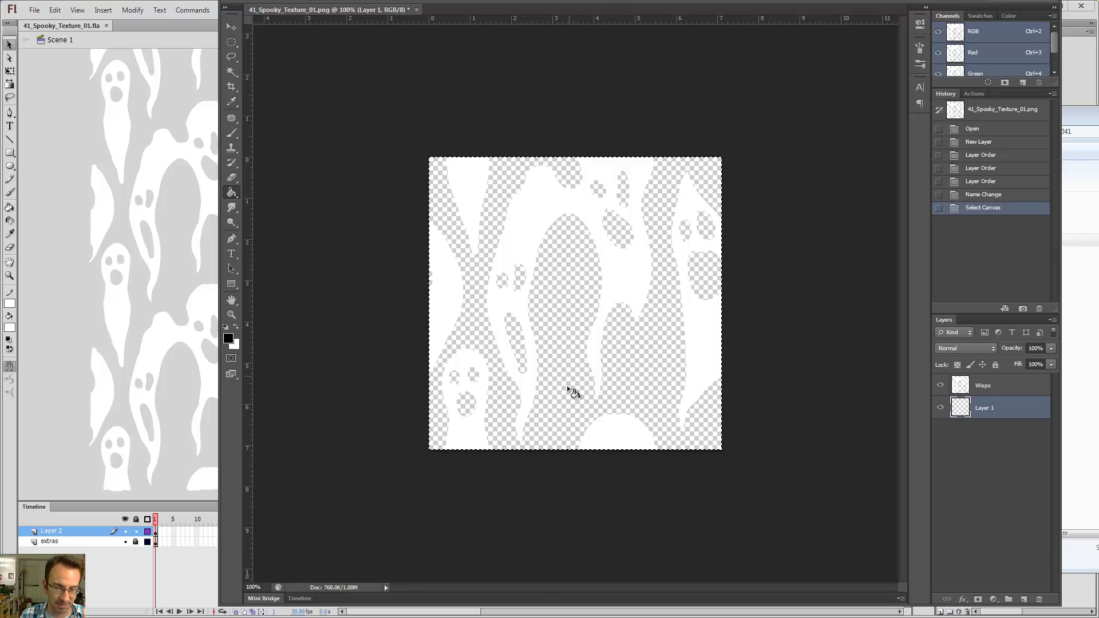
right_click(232, 197)
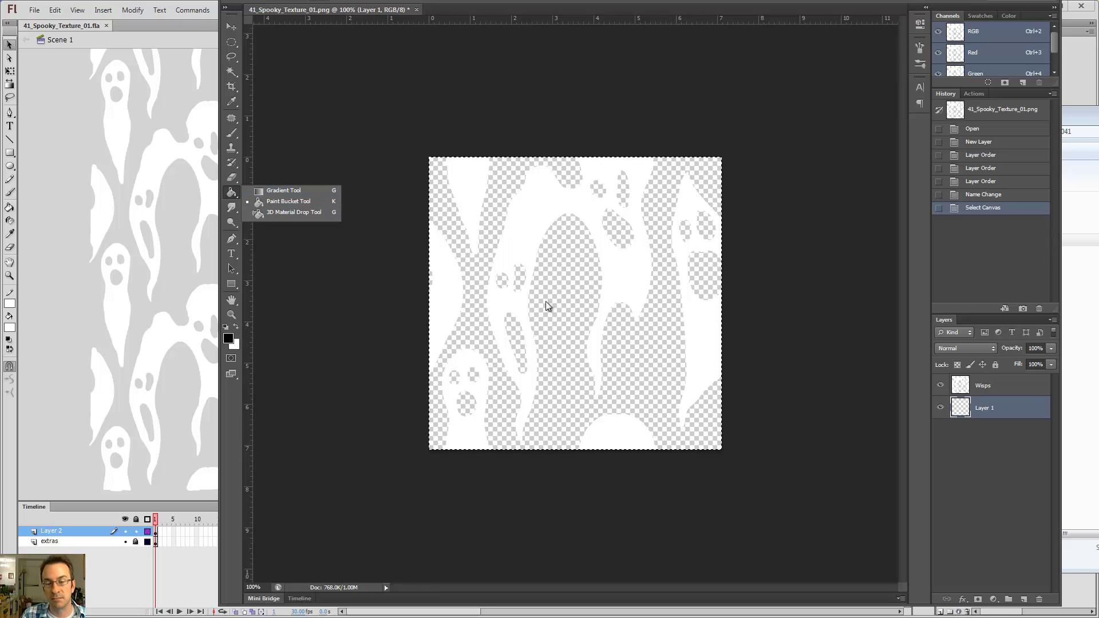
left_click(312, 202)
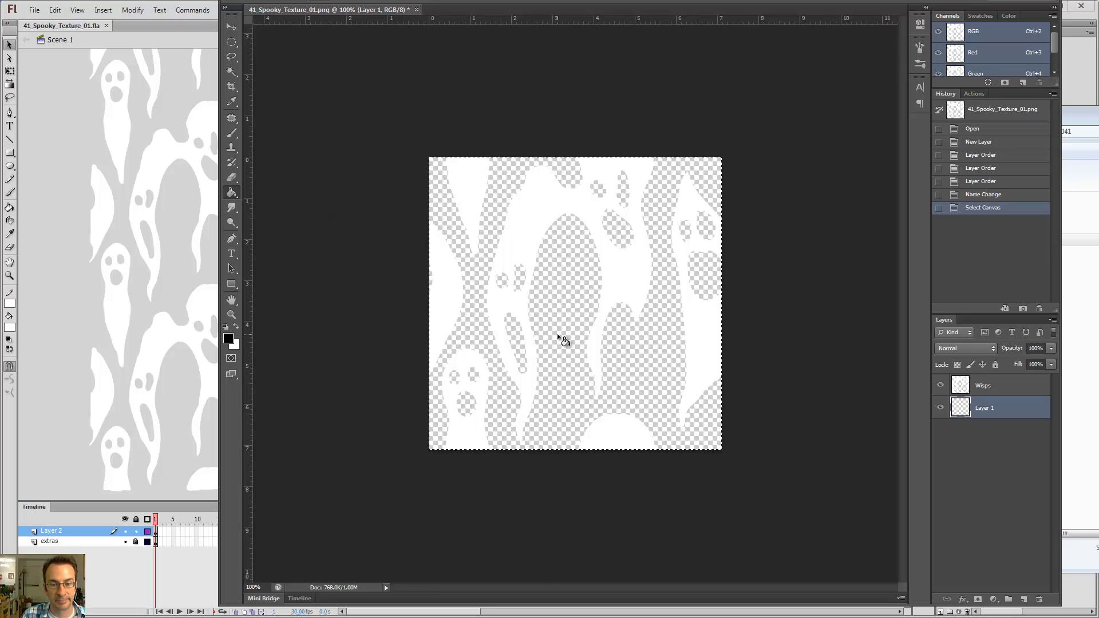
left_click(558, 333)
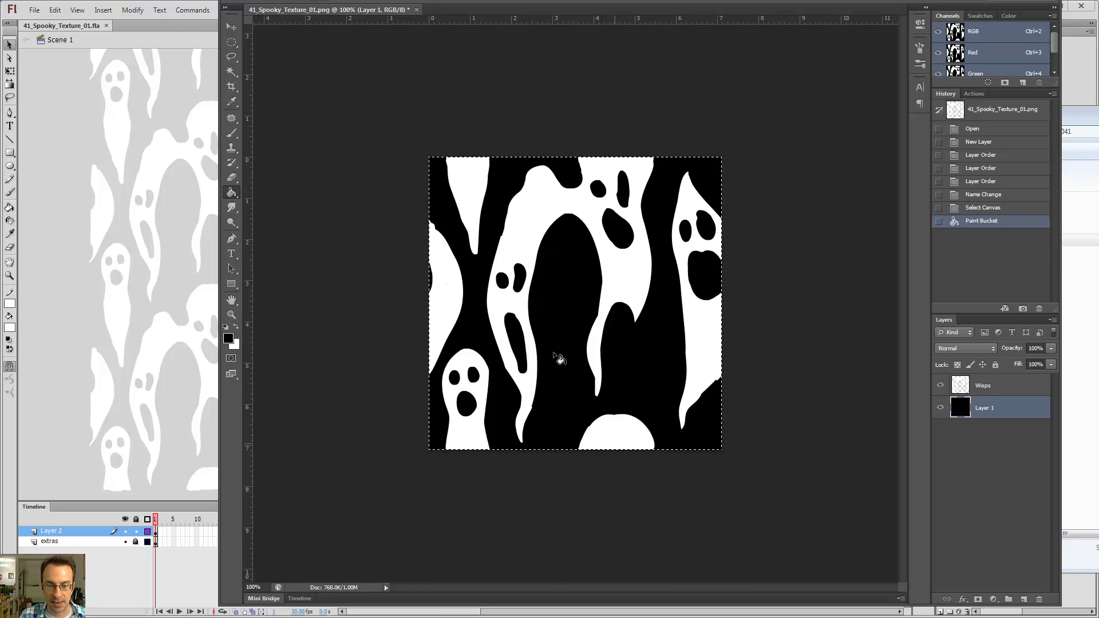
key("ctrl+d")
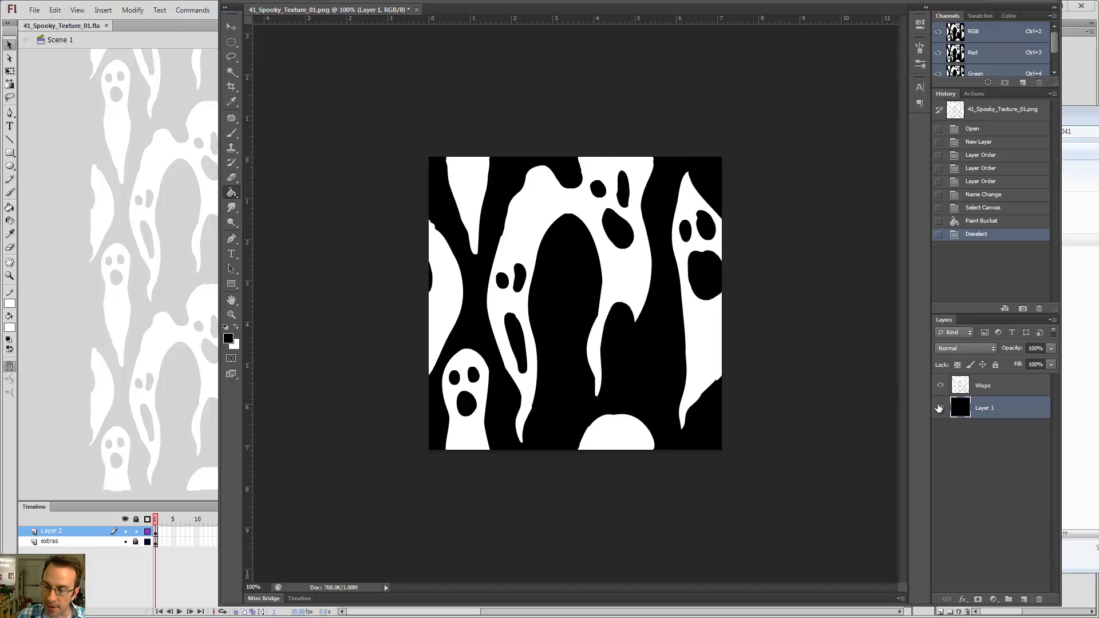
Hide and show the black Layer 1 to compare the ghosts with and without a background, and select the Wisps layer.
left_click(939, 408)
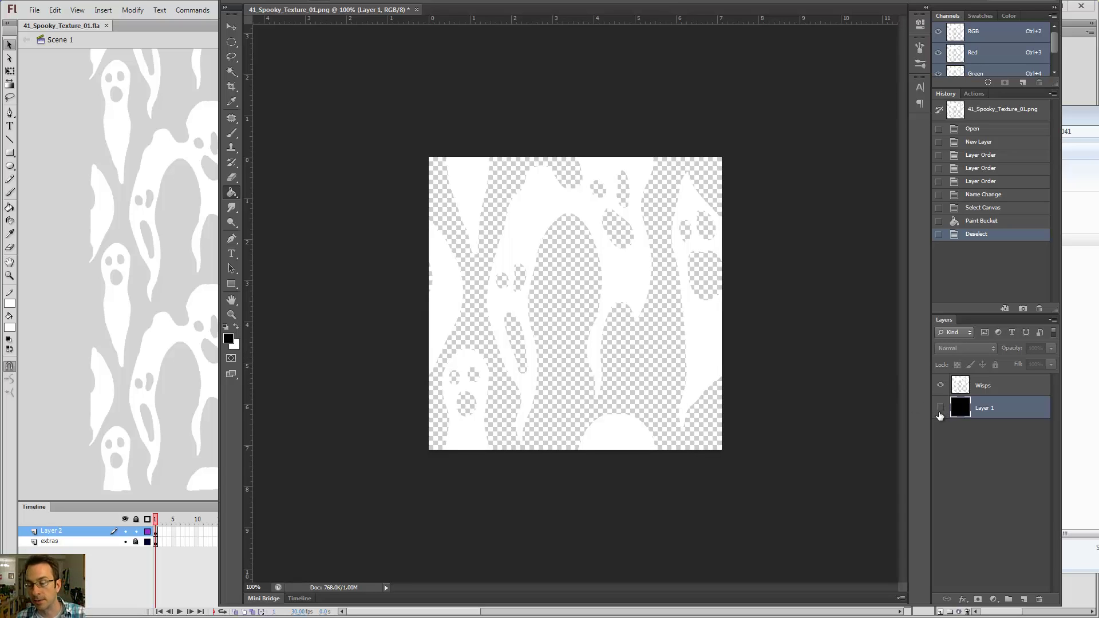
left_click(939, 408)
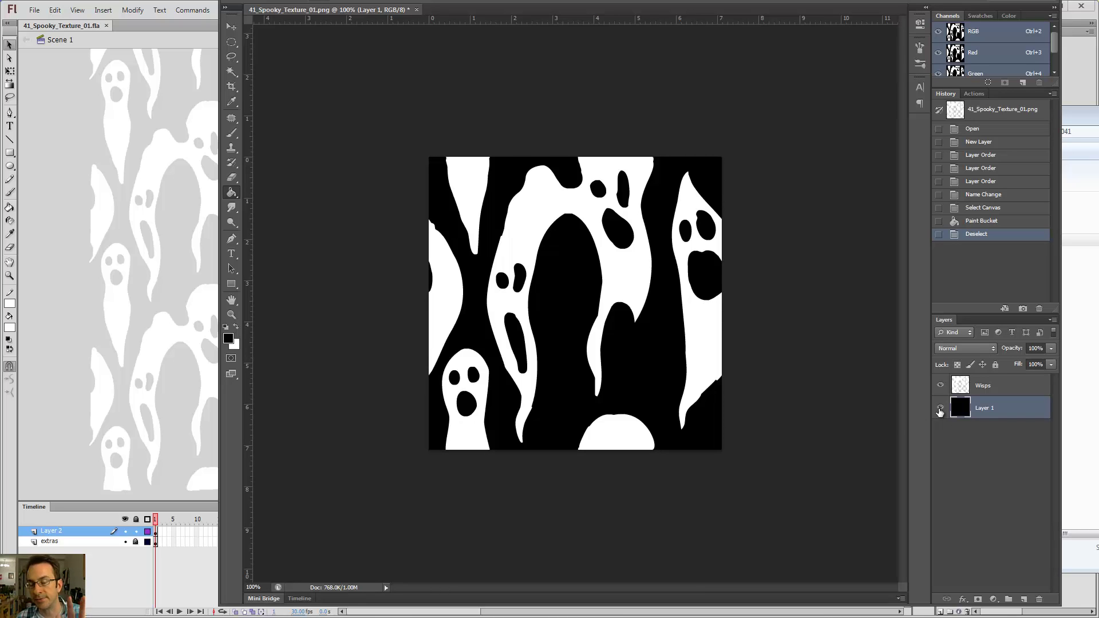
left_click(940, 409)
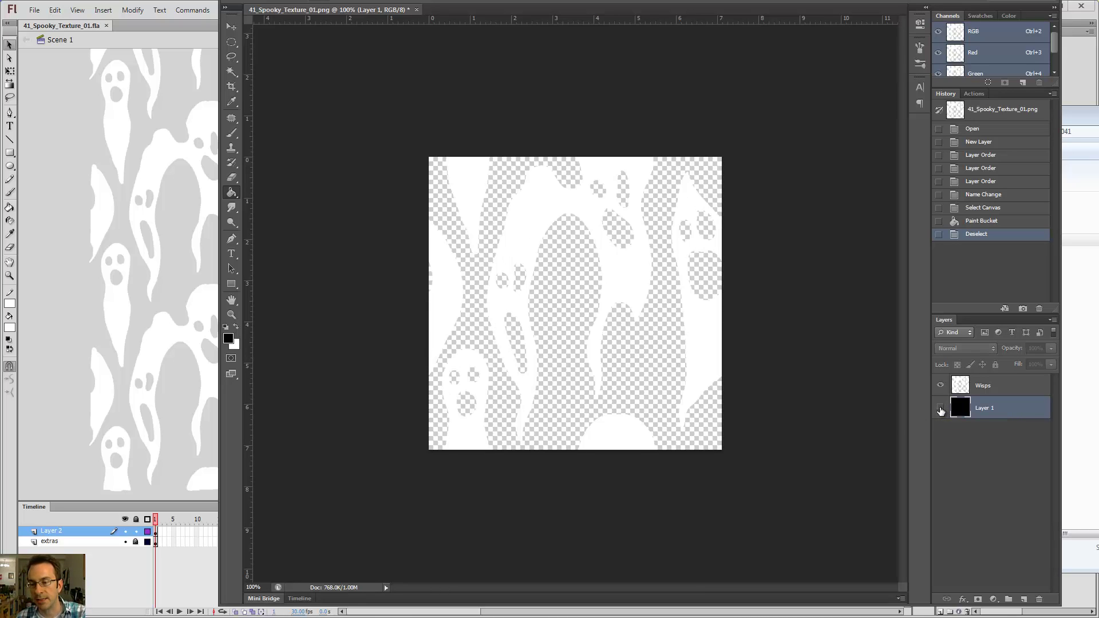
left_click(940, 409)
left_click(975, 390)
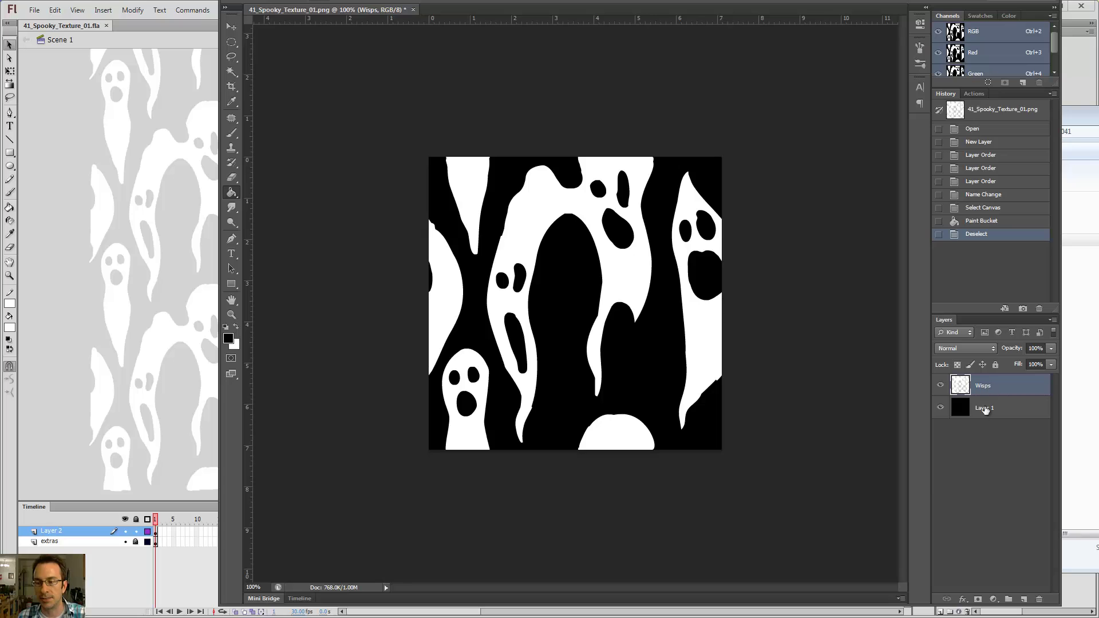
Toggle the visibility of the Wisps layer and the black Layer 1 in turn to inspect each layer separately.
left_click(940, 385)
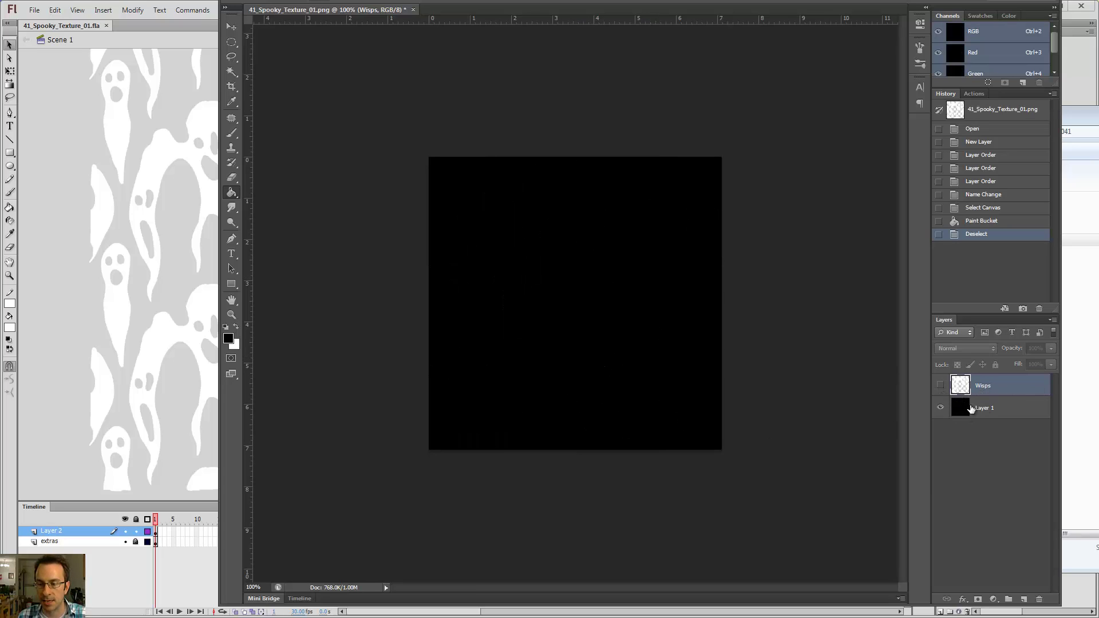
left_click(959, 406)
left_click(940, 385)
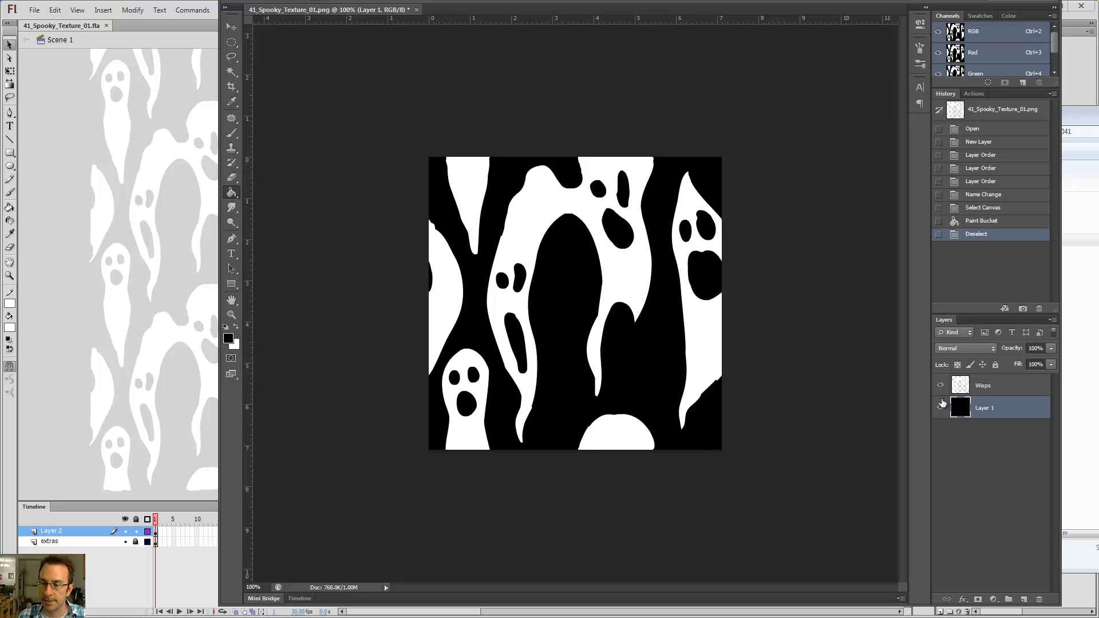
left_click(973, 394)
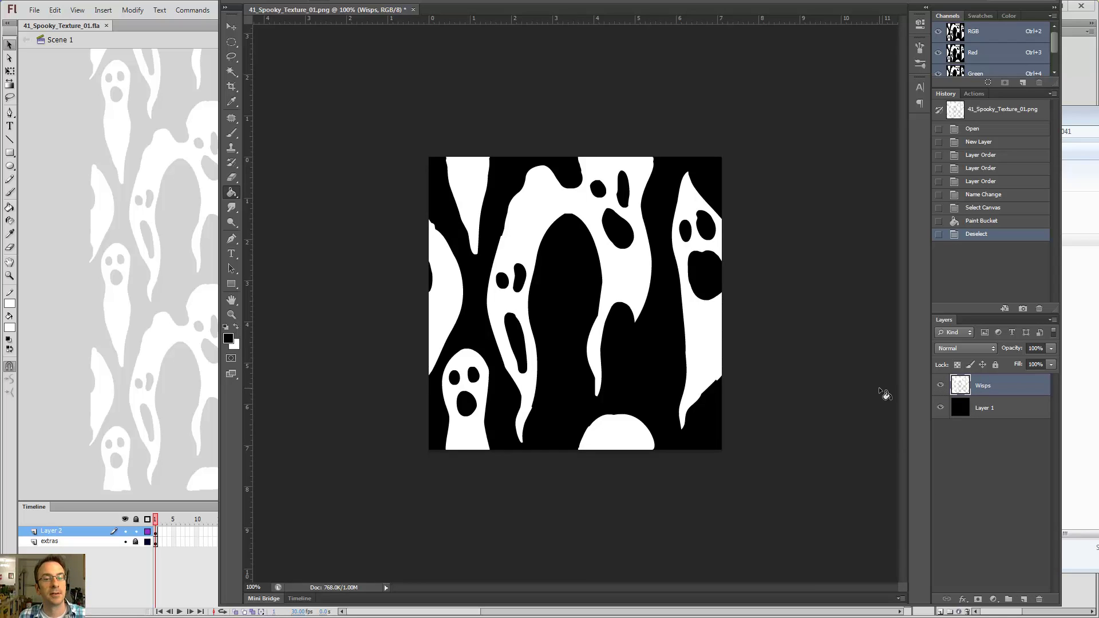
left_click(940, 408)
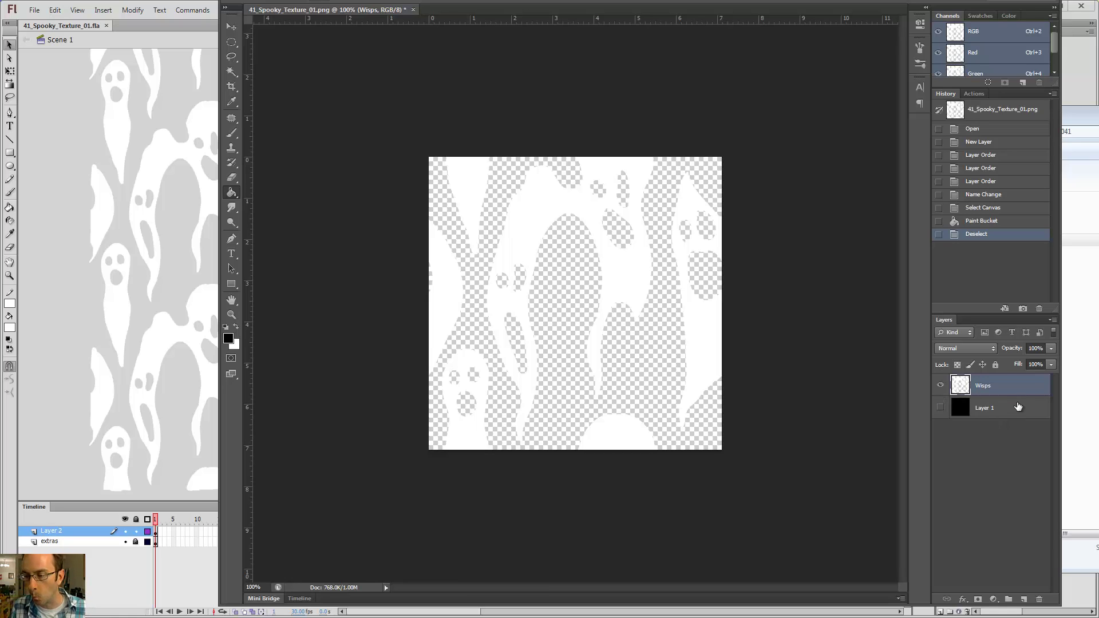
left_click(1016, 408)
left_click(940, 407)
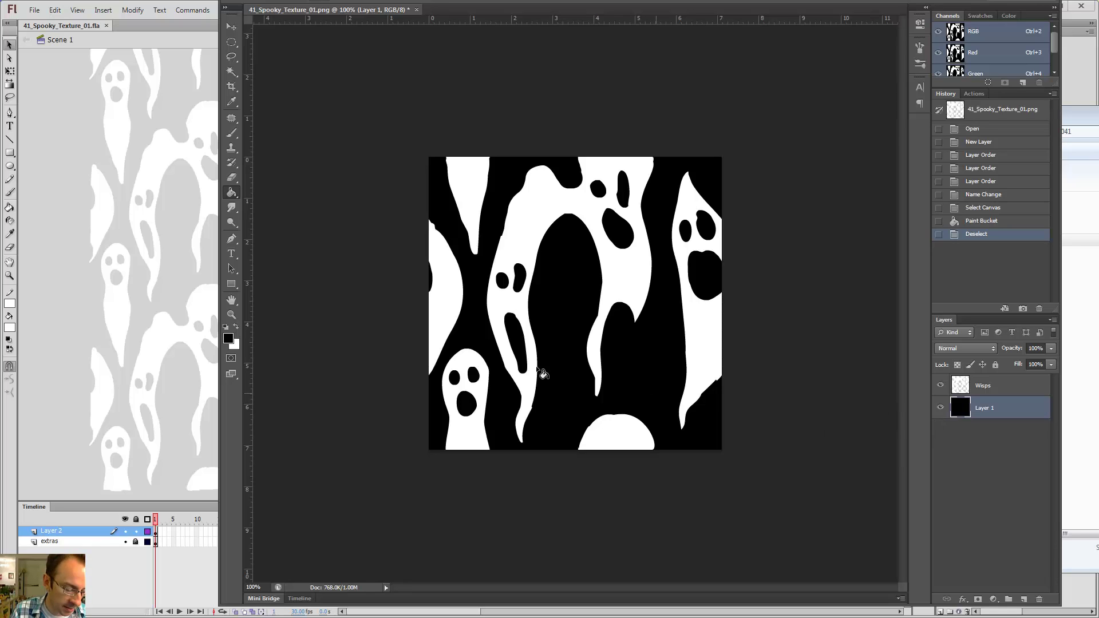
Swap the foreground and background colours so that white is the foreground, and activate the Smudge tool on the Wisps layer.
key("x")
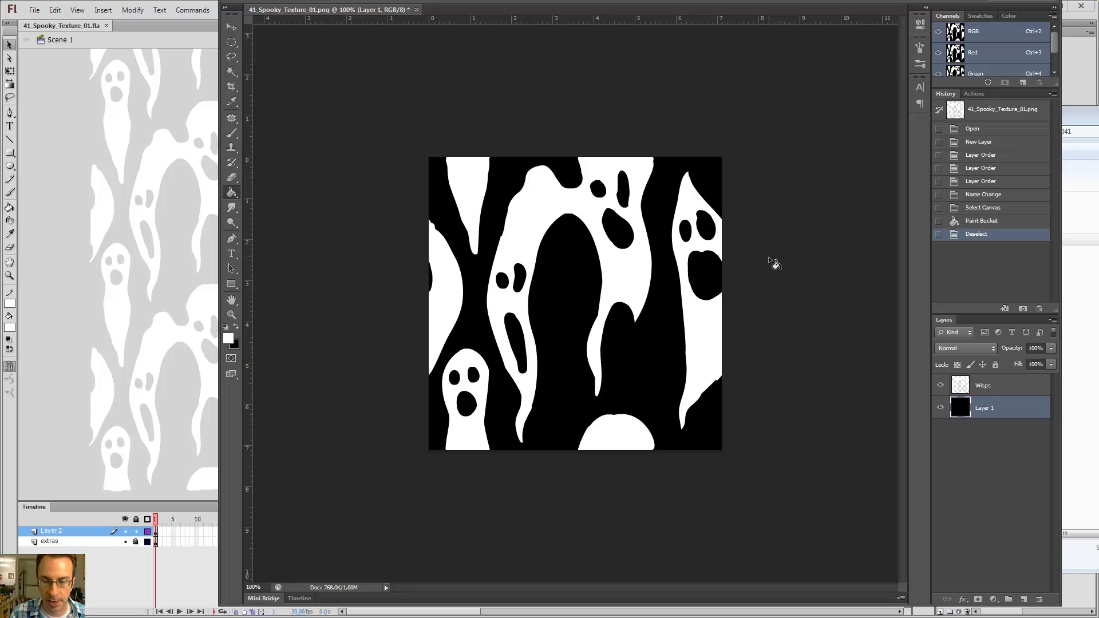
left_click(1007, 388)
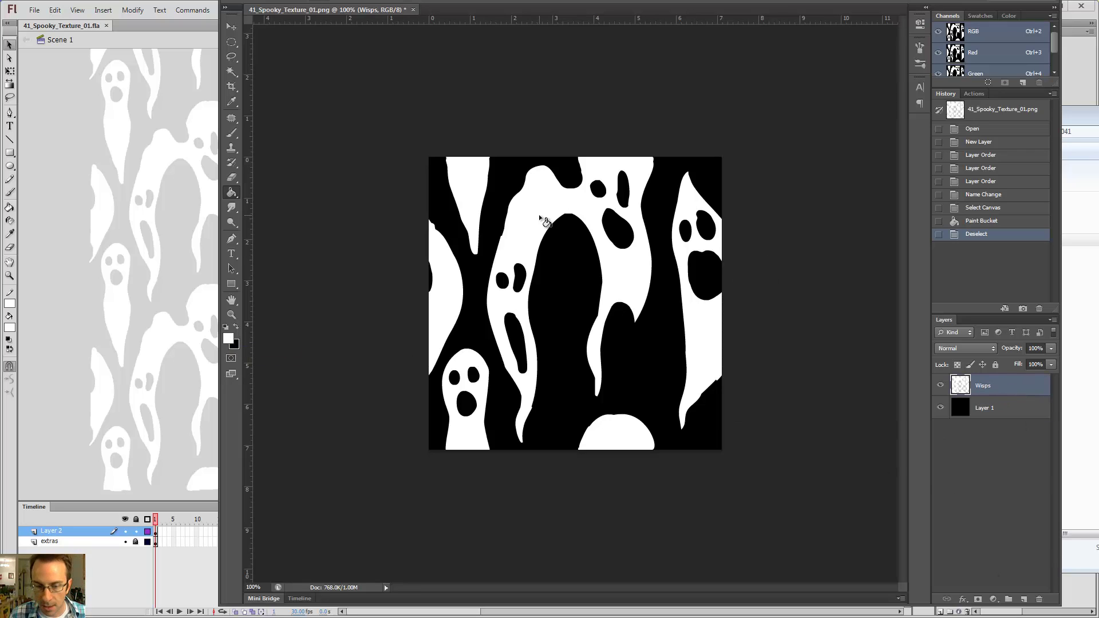
left_click(233, 211)
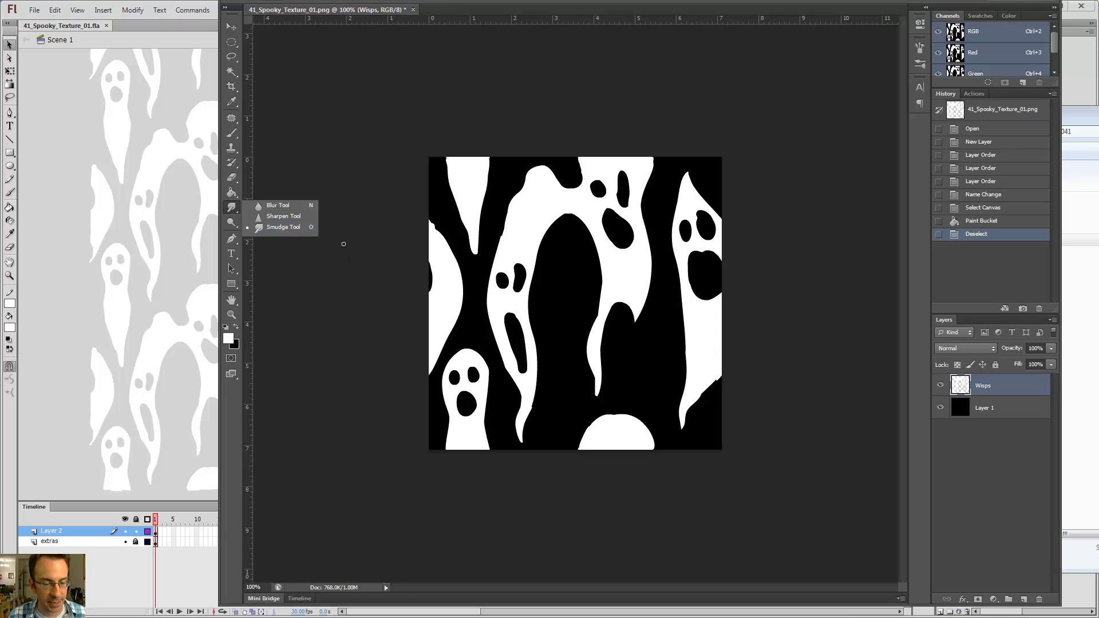
left_click(500, 149)
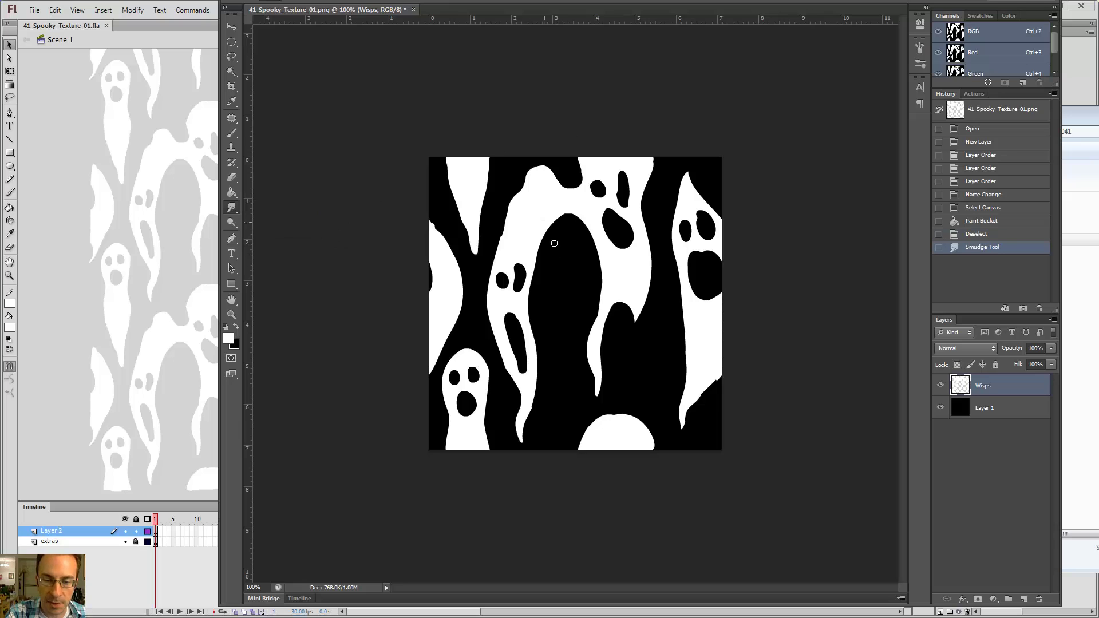
Adjust the Smudge brush size to 100 px.
key("bracketright")
key("bracketright")
key("bracketright")
key("bracketright")
key("bracketleft")
key("bracketleft")
key("bracketleft")
key("bracketleft")
key("bracketleft")
key("bracketleft")
key("bracketleft")
key("bracketleft")
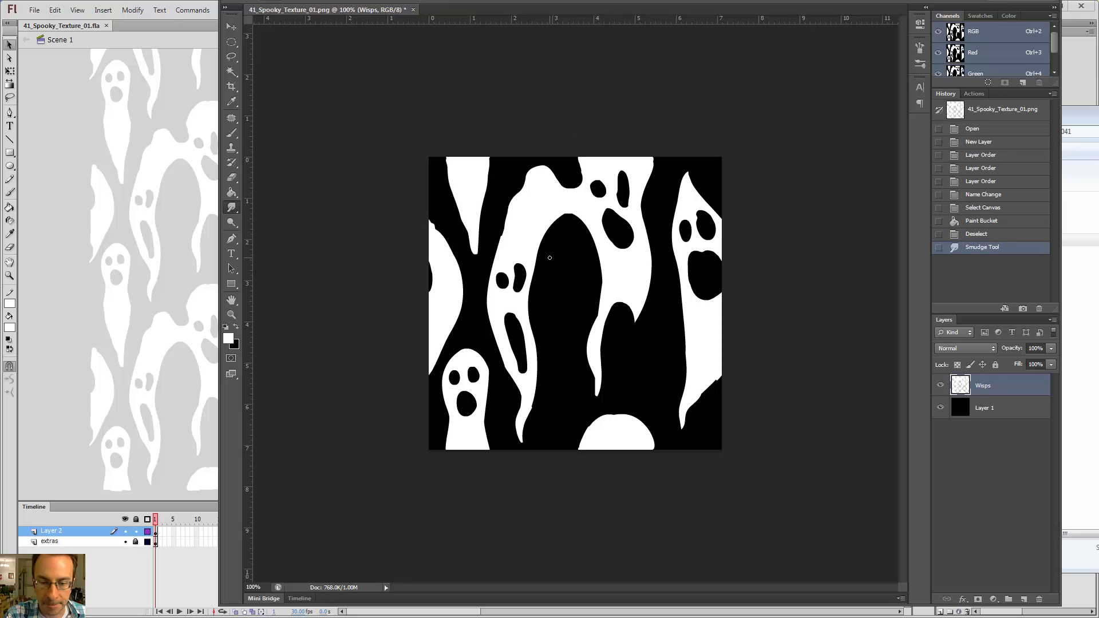
key("bracketright")
key("bracketright")
key("bracketright")
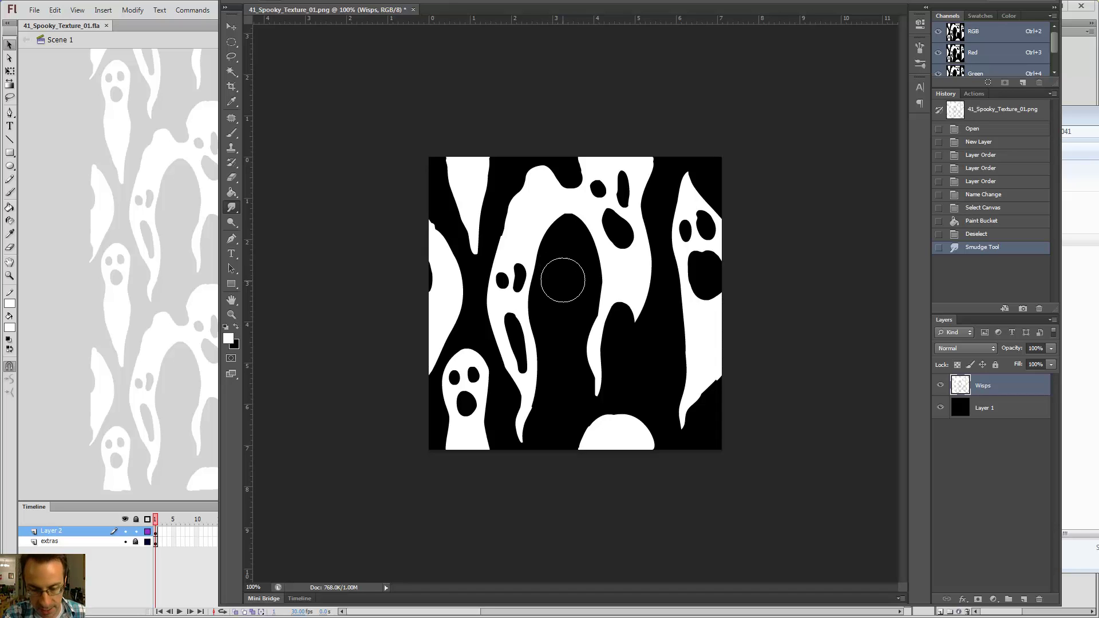
Try a smudge stroke on the upper edge of the large arched ghost and undo it.
mouse_move(561, 187)
left_mouse_down()
mouse_move(540, 277)
mouse_move(562, 286)
mouse_move(552, 221)
mouse_move(545, 250)
mouse_move(563, 170)
mouse_move(554, 216)
left_mouse_up()
key("ctrl+z")
key("ctrl+z")
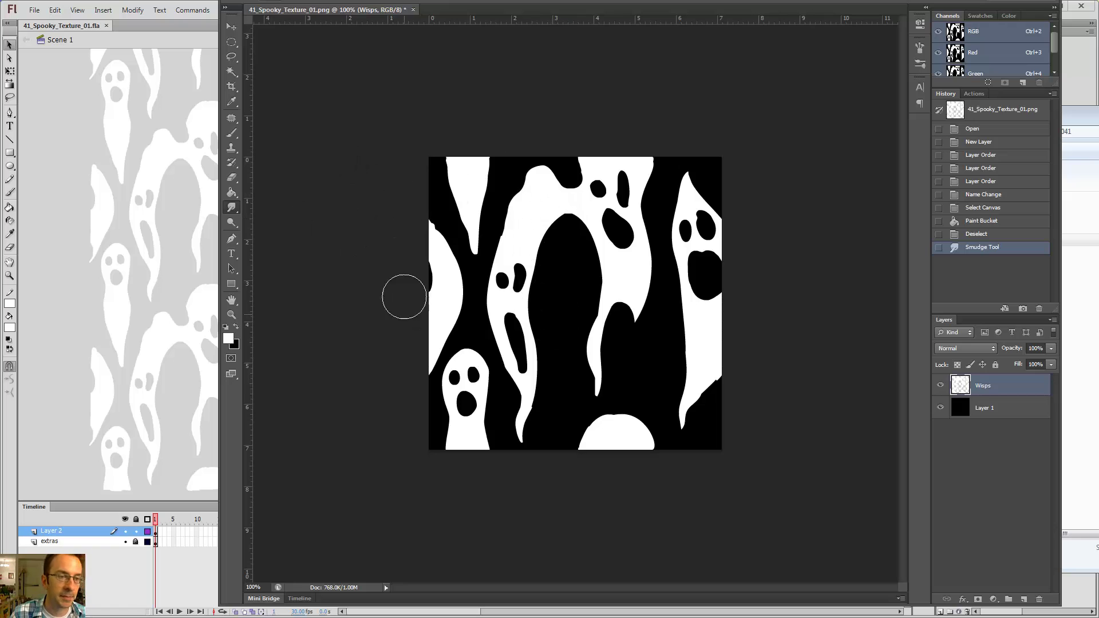
Switch to Flash and close its window, and enlarge the Photoshop window to fill the whole screen.
left_click(176, 39)
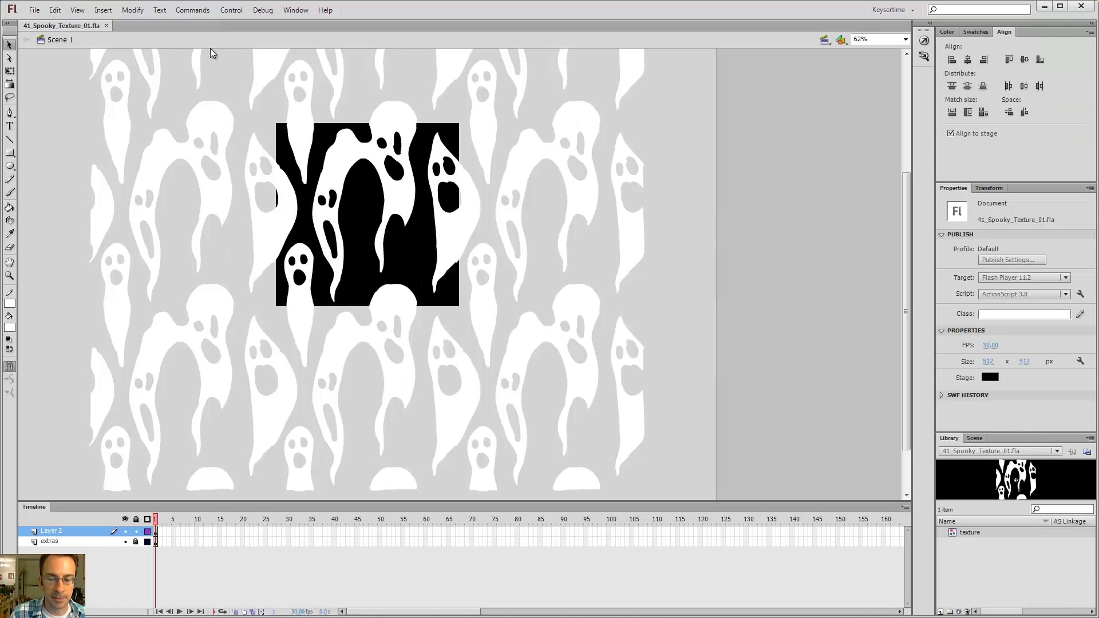
left_click(1080, 9)
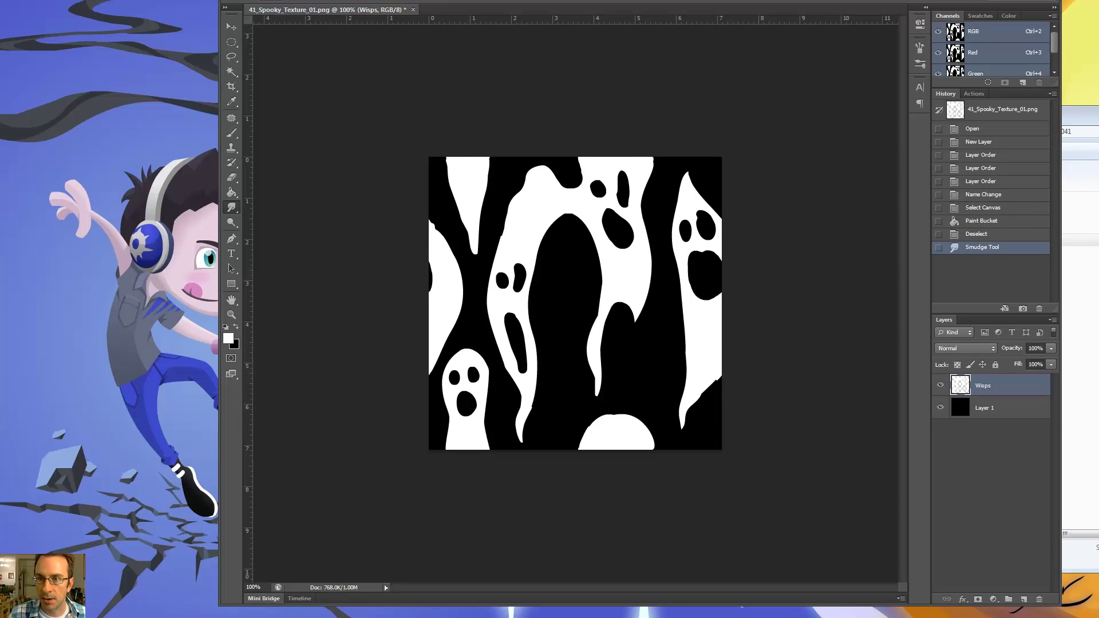
left_click_drag(1038, 606, 1036, 572)
left_click_drag(900, 0, 896, 9)
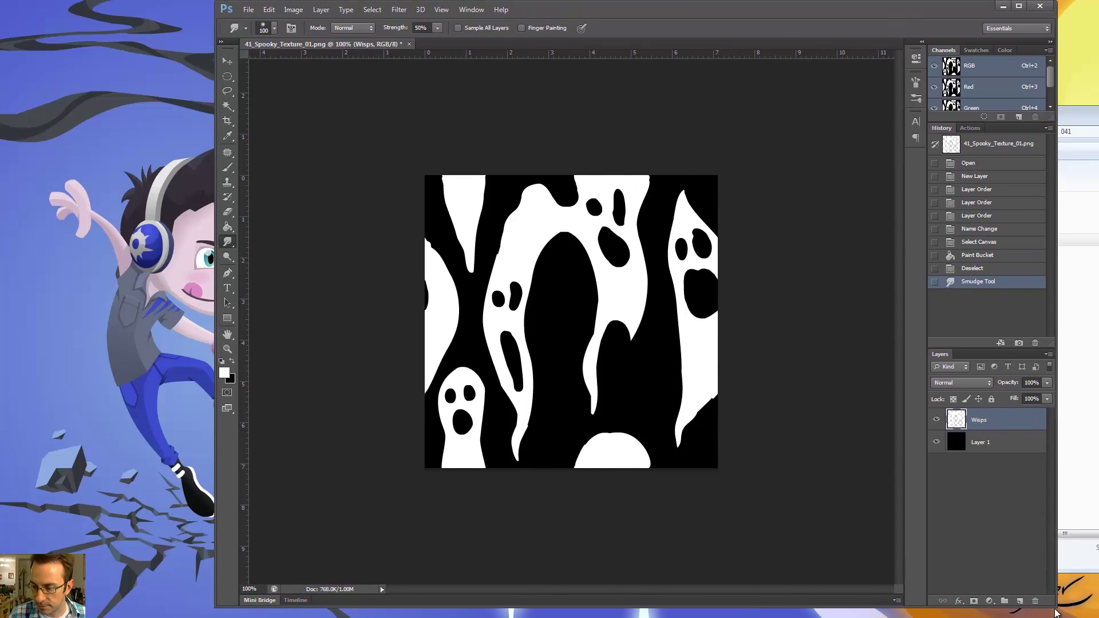
left_click_drag(1091, 615, 1098, 617)
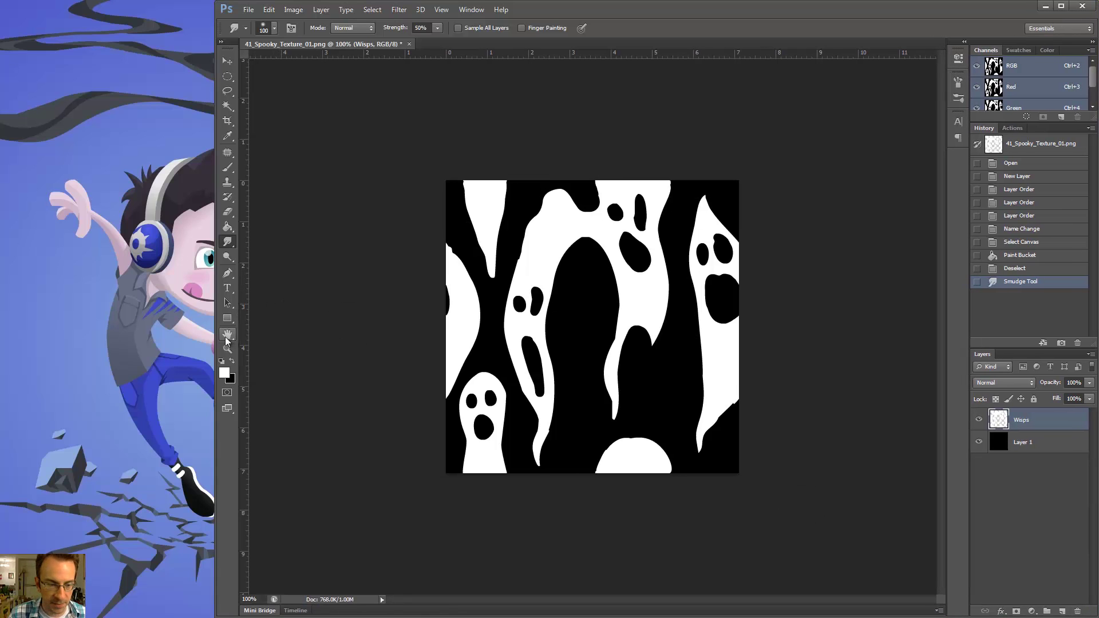
left_click_drag(215, 336, 4, 336)
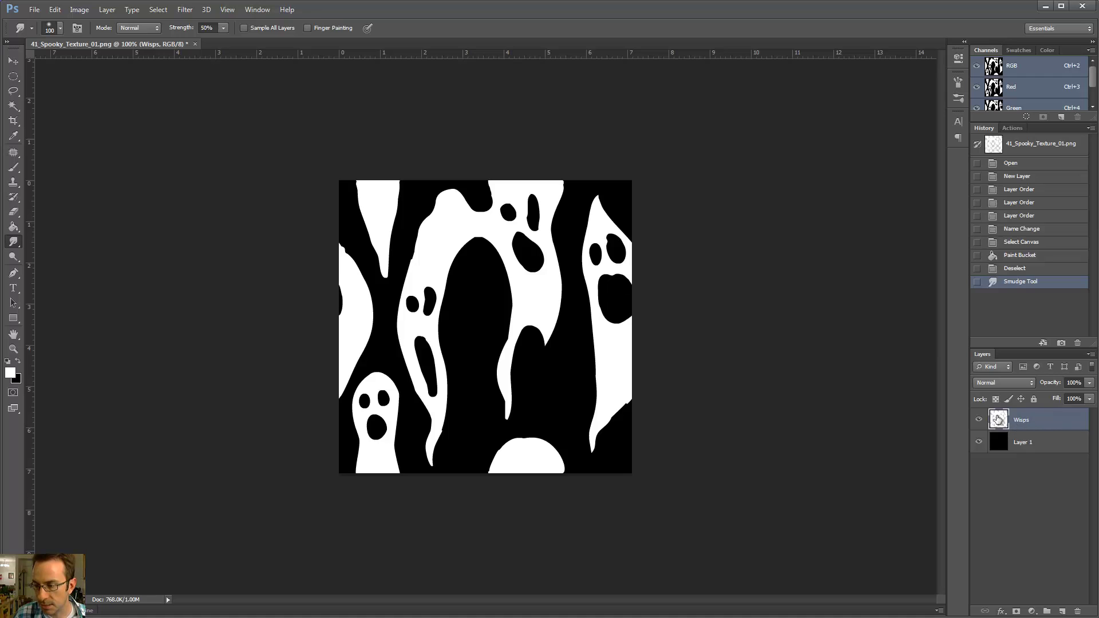
Duplicate the Wisps layer as a backup, hide the copy, and select the original Wisps layer.
left_click_drag(998, 419, 1063, 611)
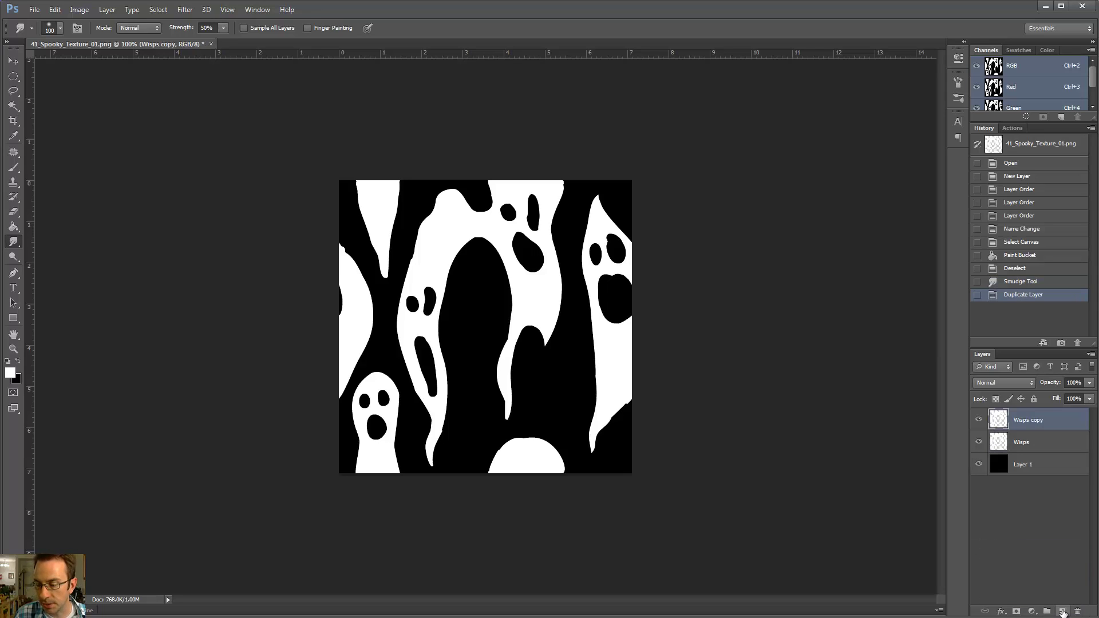
left_click(979, 420)
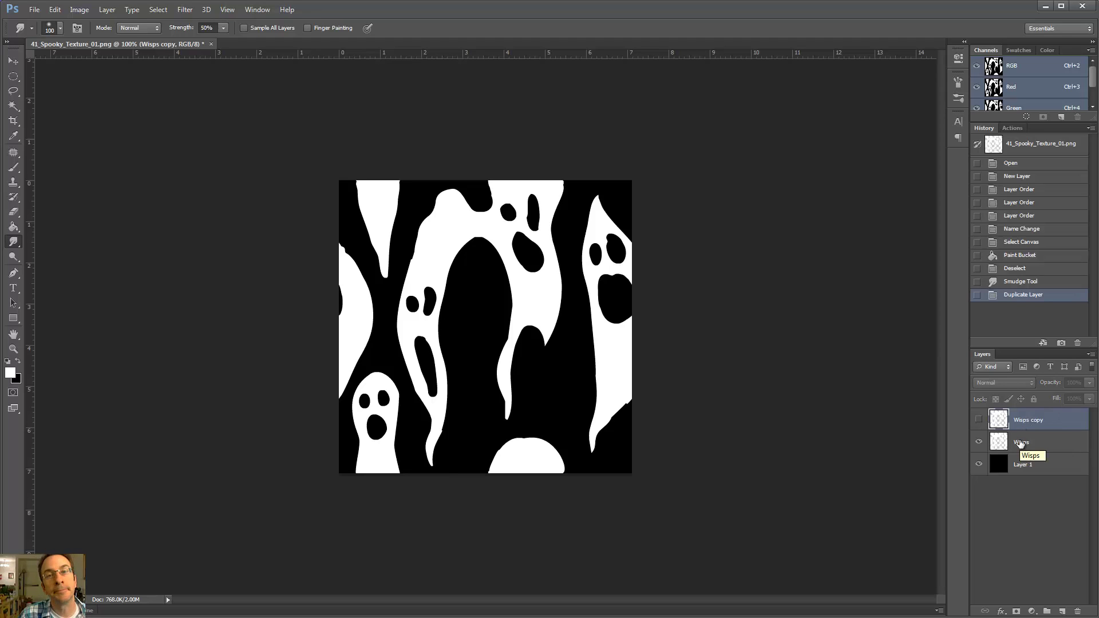
left_click(1029, 446)
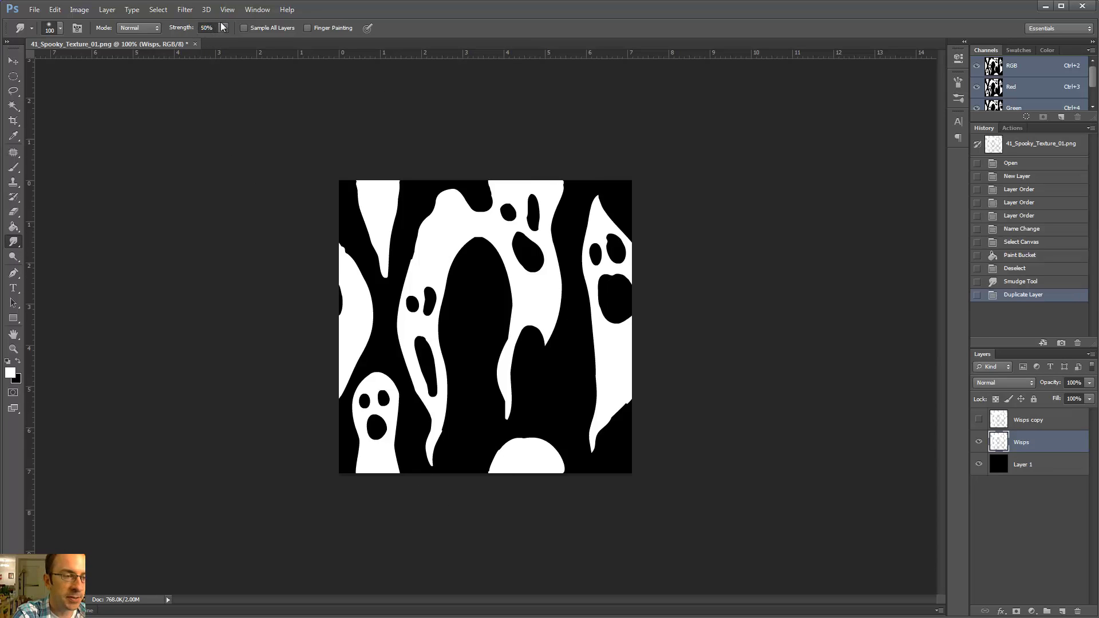
Review the Smudge tool's brush presets and blending modes, keeping the soft 100 px brush with 0% hardness and Normal mode.
left_click(59, 29)
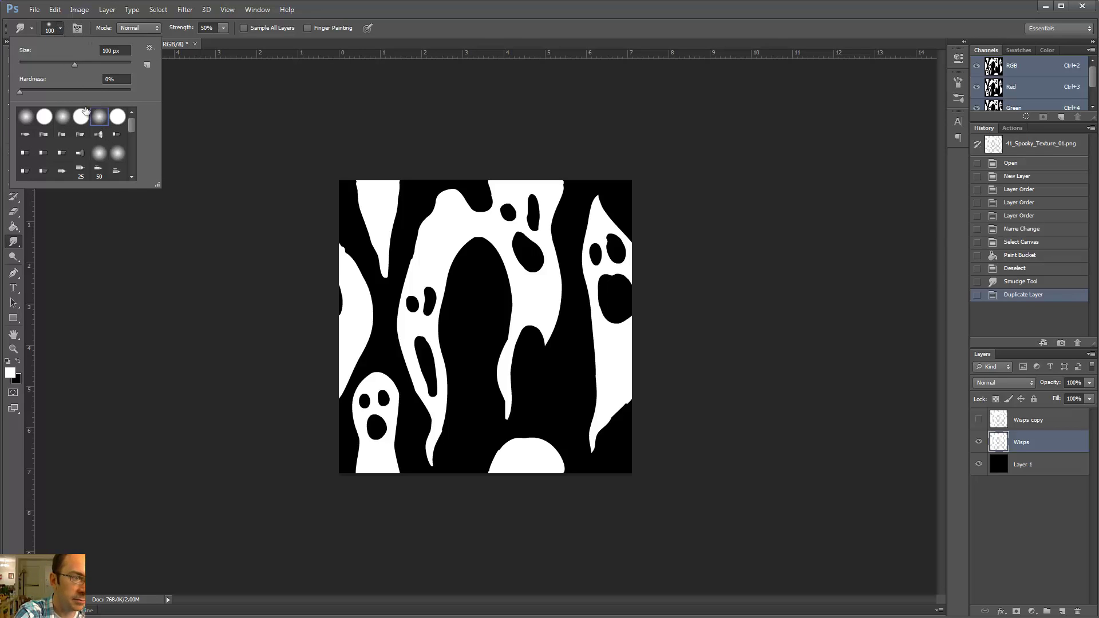
left_click(63, 118)
left_click(100, 117)
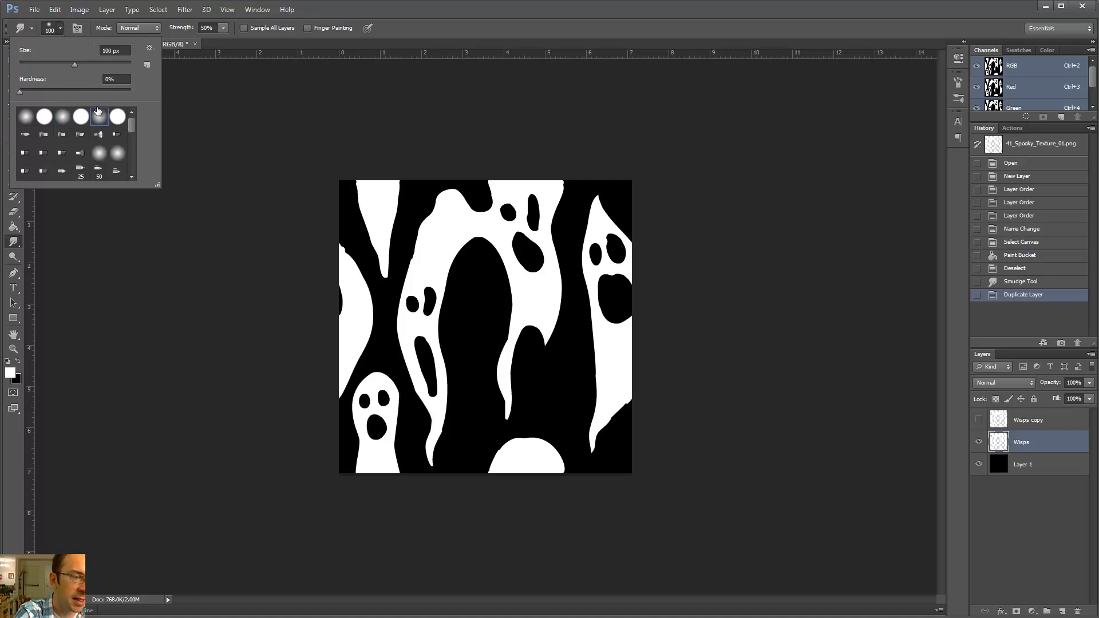
left_click(221, 40)
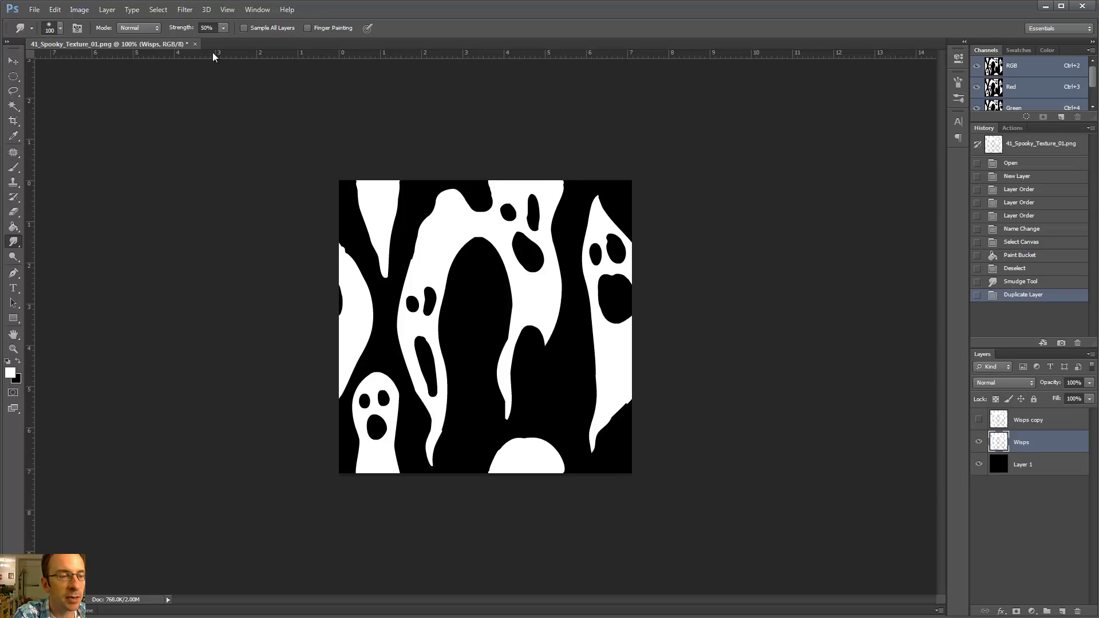
left_click(154, 30)
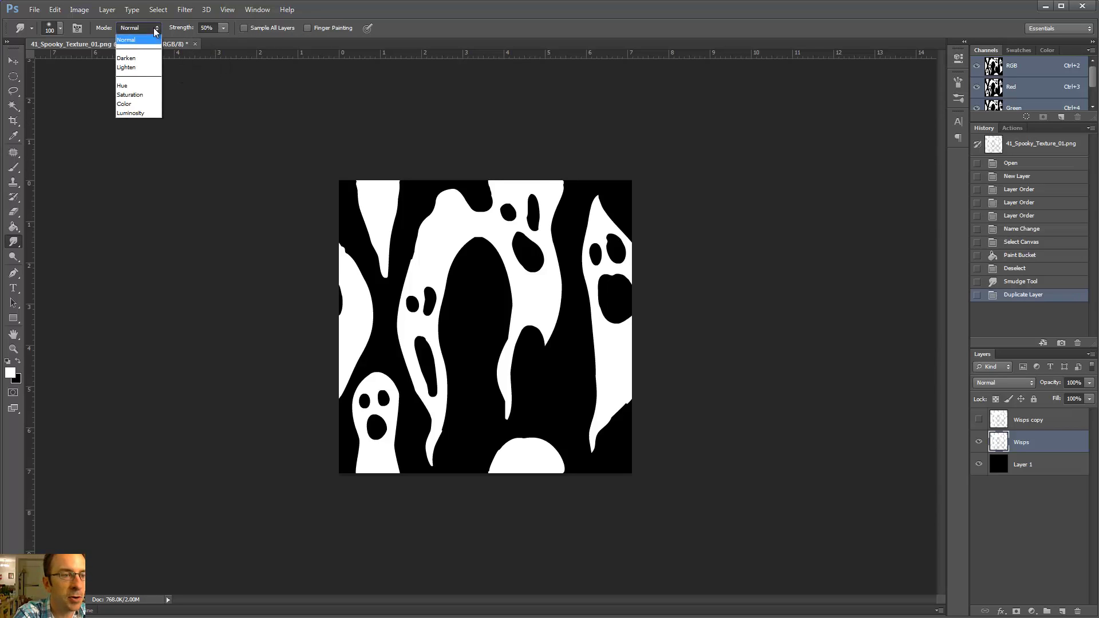
left_click(154, 35)
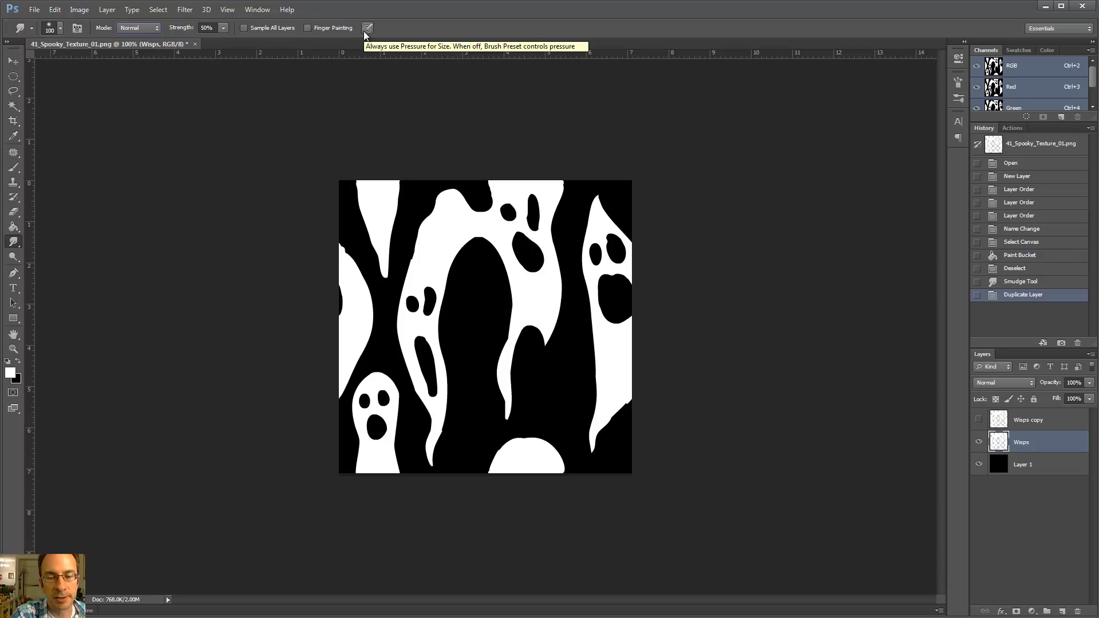
Reduce the Smudge brush size to 40 px.
mouse_move(560, 348)
left_mouse_down()
mouse_move(557, 269)
mouse_move(583, 266)
left_mouse_up()
key("Escape")
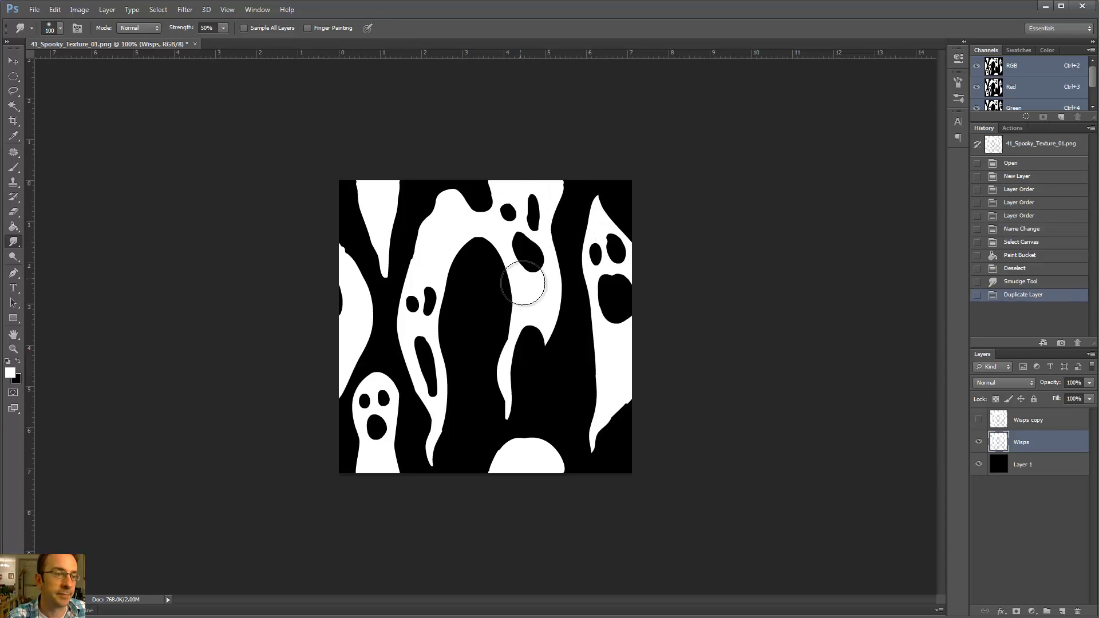
key("bracketleft")
key("bracketleft")
key("bracketleft")
key("bracketleft")
key("bracketleft")
key("bracketleft")
Try smudging the lower edge of the large arched ghost into soft wisps, and undo the strokes.
mouse_move(527, 311)
left_mouse_down()
mouse_move(532, 321)
mouse_move(527, 299)
mouse_move(535, 361)
mouse_move(539, 260)
left_mouse_up()
key("ctrl+z")
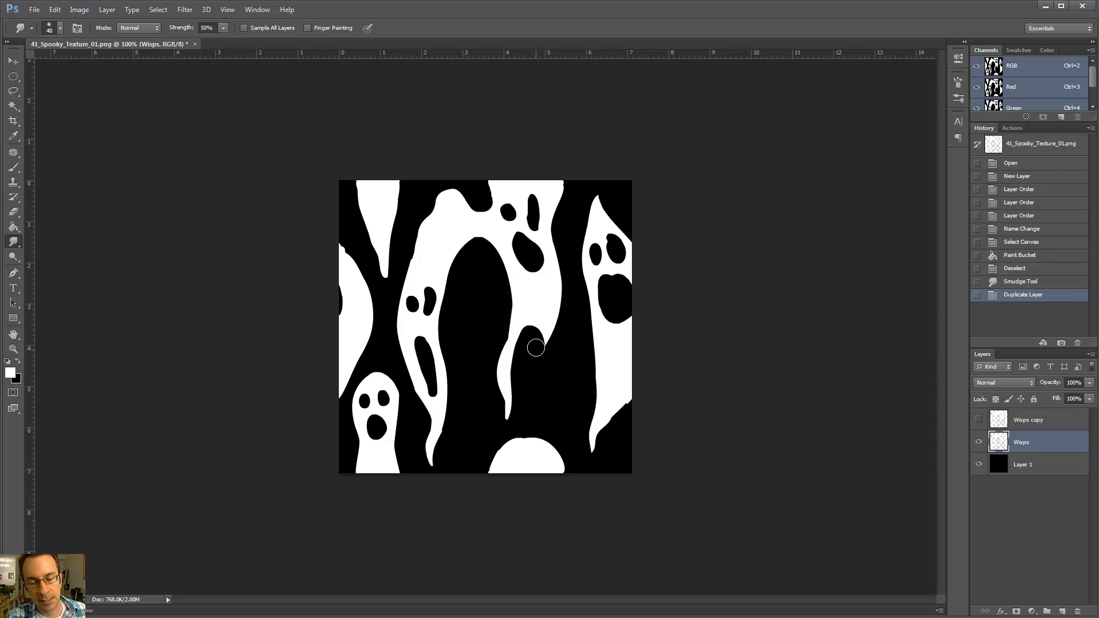
mouse_move(537, 348)
left_mouse_down()
mouse_move(533, 297)
mouse_move(532, 356)
mouse_move(542, 361)
mouse_move(545, 346)
mouse_move(546, 356)
left_mouse_up()
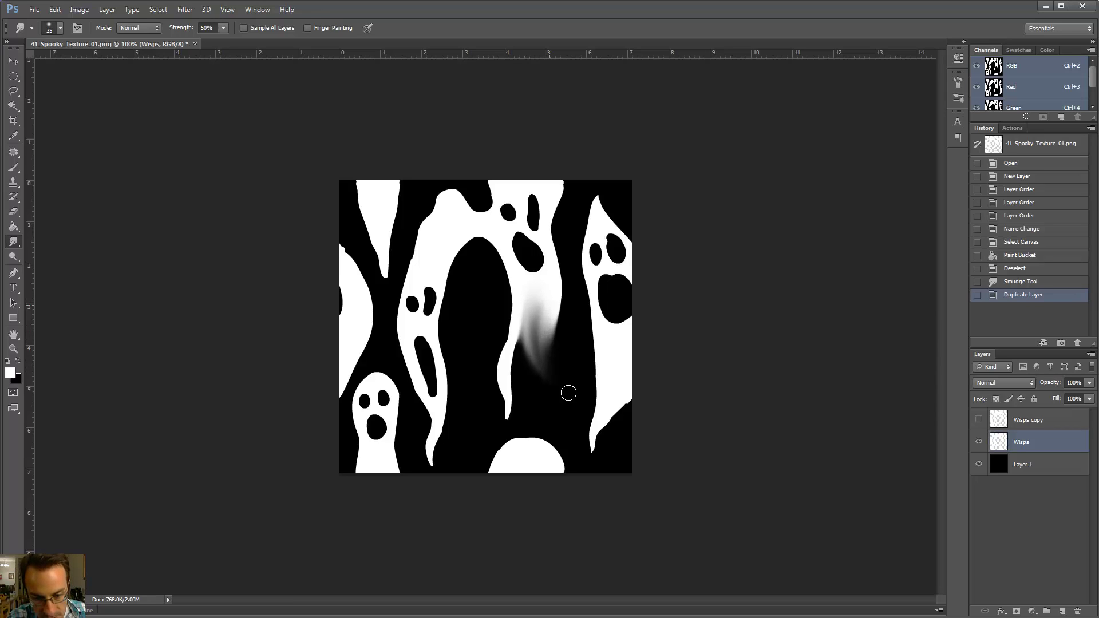
key("ctrl+z")
Smudge the body edge below the arched ghost's upper face downward into soft wisps with the 35 px brush.
mouse_move(569, 393)
left_mouse_down()
mouse_move(532, 287)
mouse_move(530, 360)
mouse_move(553, 396)
left_mouse_up()
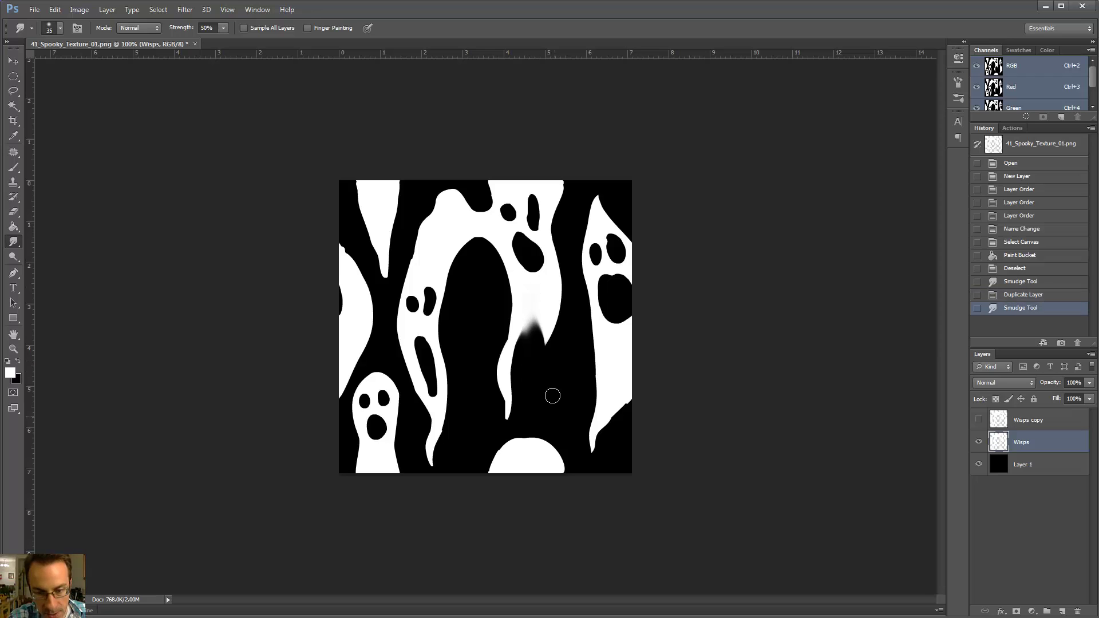
scroll(533, 321, "up", 2)
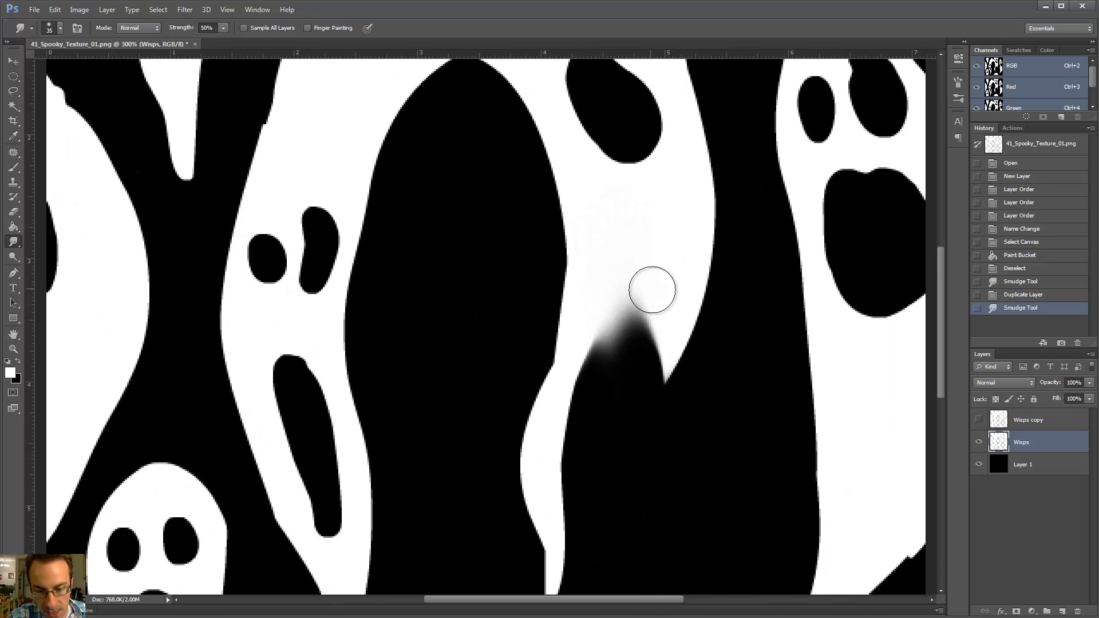
key("b")
key("v")
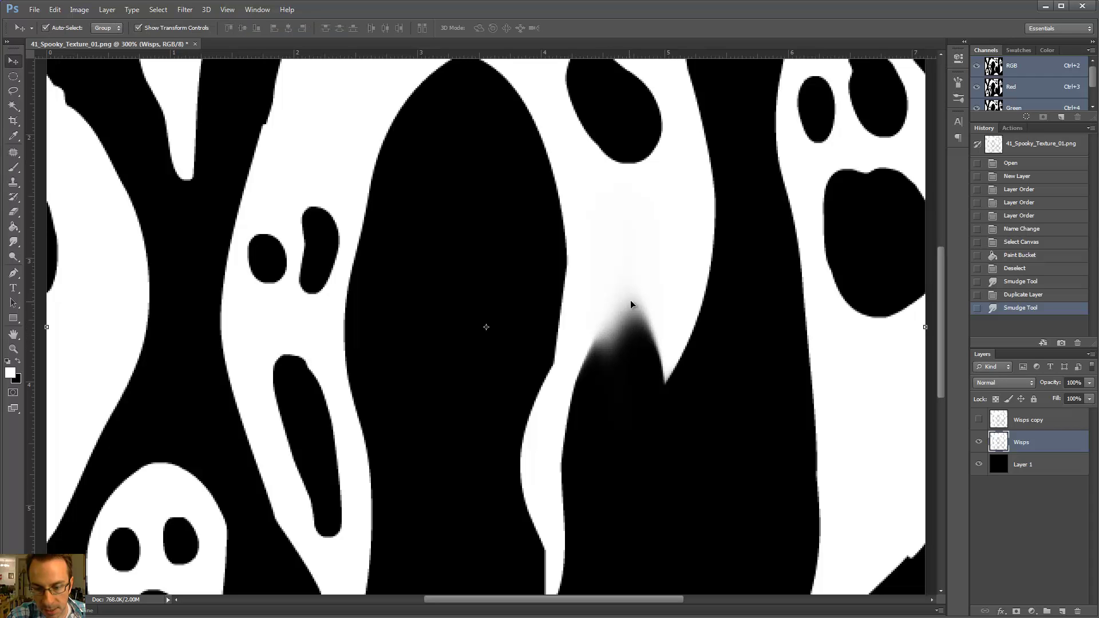
key("b")
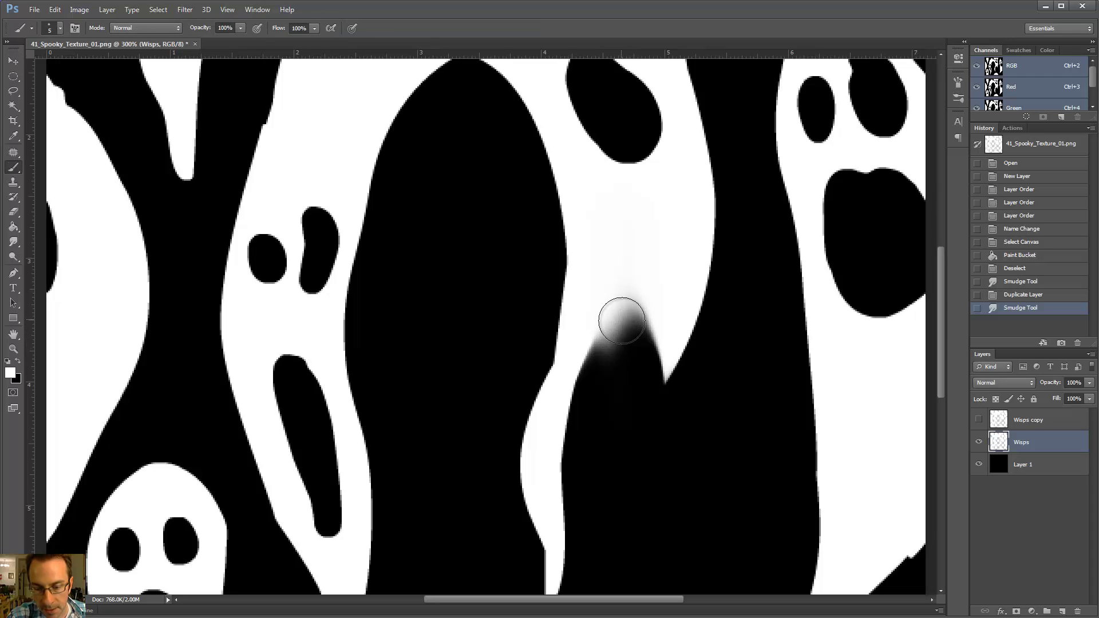
key("r")
mouse_move(620, 332)
left_mouse_down()
mouse_move(630, 265)
mouse_move(619, 329)
mouse_move(629, 384)
mouse_move(611, 395)
mouse_move(620, 393)
mouse_move(621, 315)
mouse_move(628, 407)
left_mouse_up()
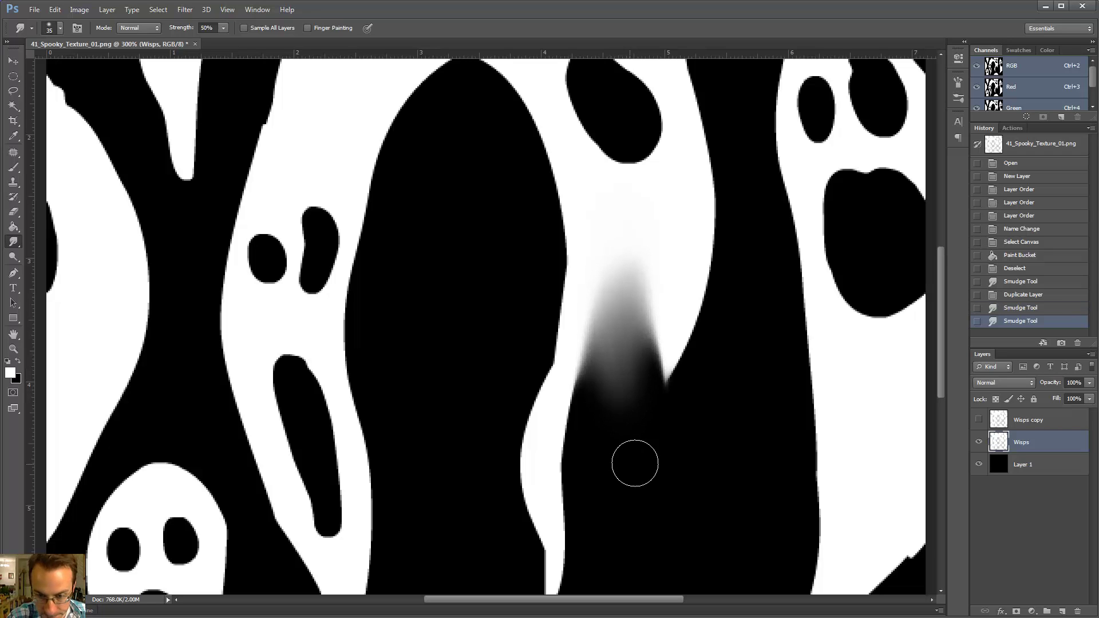
key("v")
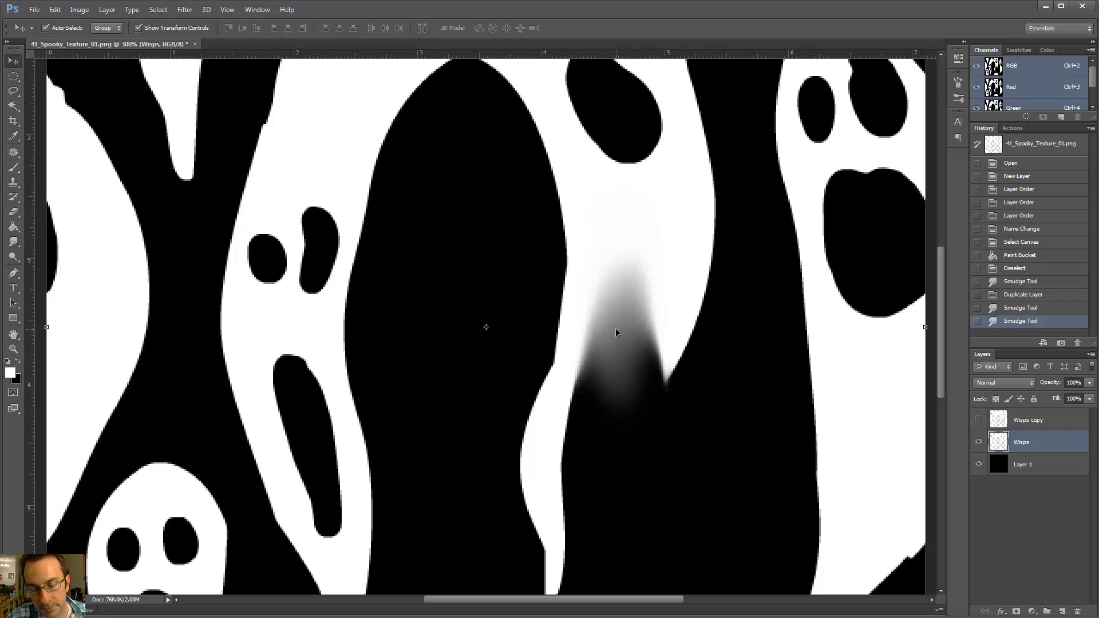
key("r")
mouse_move(621, 413)
left_mouse_down()
mouse_move(625, 321)
mouse_move(639, 429)
mouse_move(631, 289)
mouse_move(625, 301)
mouse_move(638, 233)
left_mouse_up()
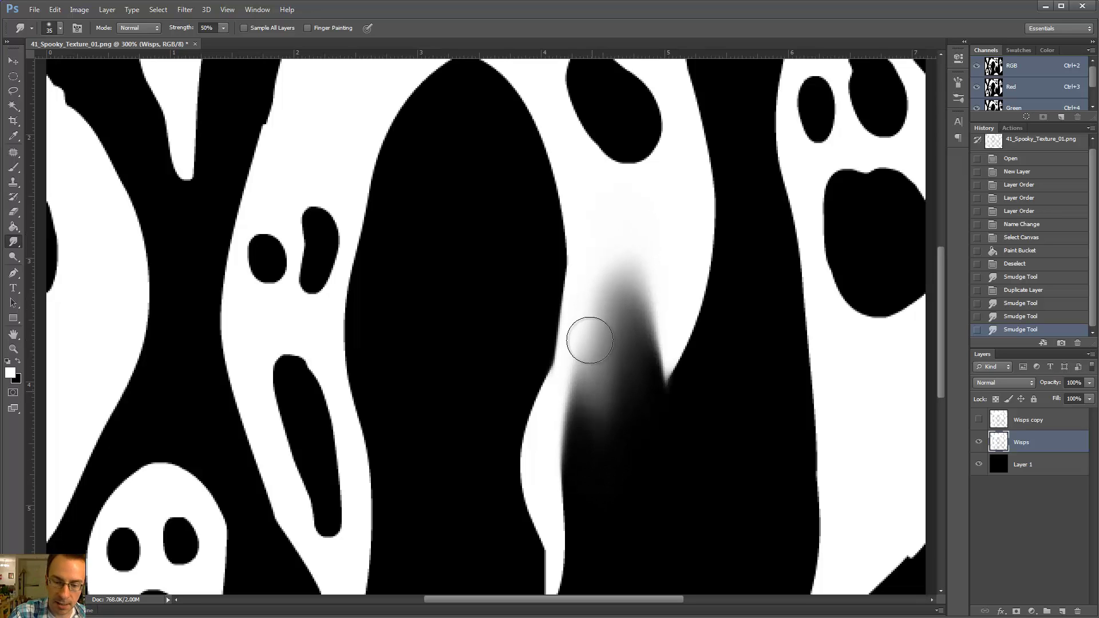
mouse_move(590, 340)
left_mouse_down()
mouse_move(602, 451)
mouse_move(593, 337)
left_mouse_up()
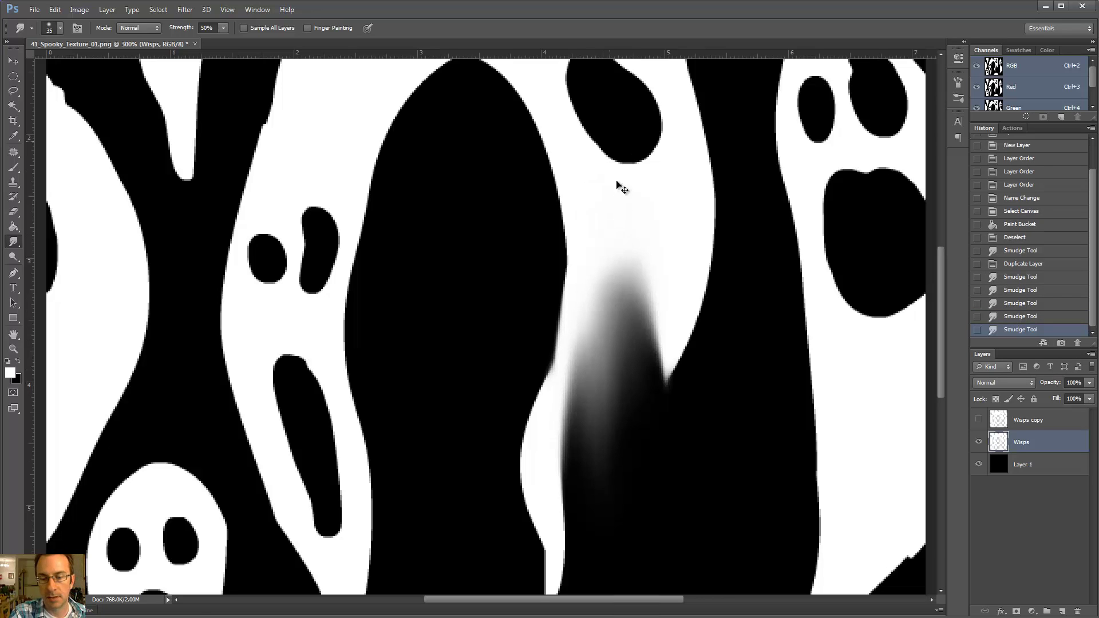
Pull more streaks from the arched ghost's body below its mouth, and start smudging the inner curve of the arch.
key("ctrl+1")
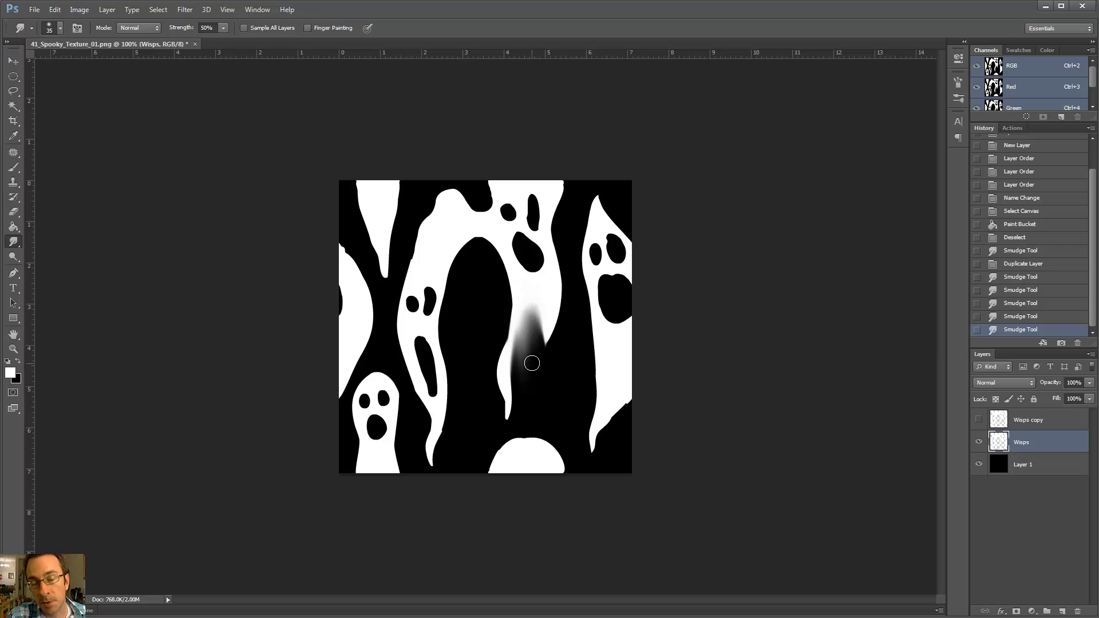
mouse_move(527, 373)
left_mouse_down()
mouse_move(531, 309)
mouse_move(519, 362)
mouse_move(520, 326)
mouse_move(524, 376)
mouse_move(521, 327)
mouse_move(518, 355)
mouse_move(536, 304)
mouse_move(536, 338)
mouse_move(541, 296)
mouse_move(540, 354)
mouse_move(545, 290)
mouse_move(550, 393)
mouse_move(541, 329)
left_mouse_up()
key("ctrl+plus")
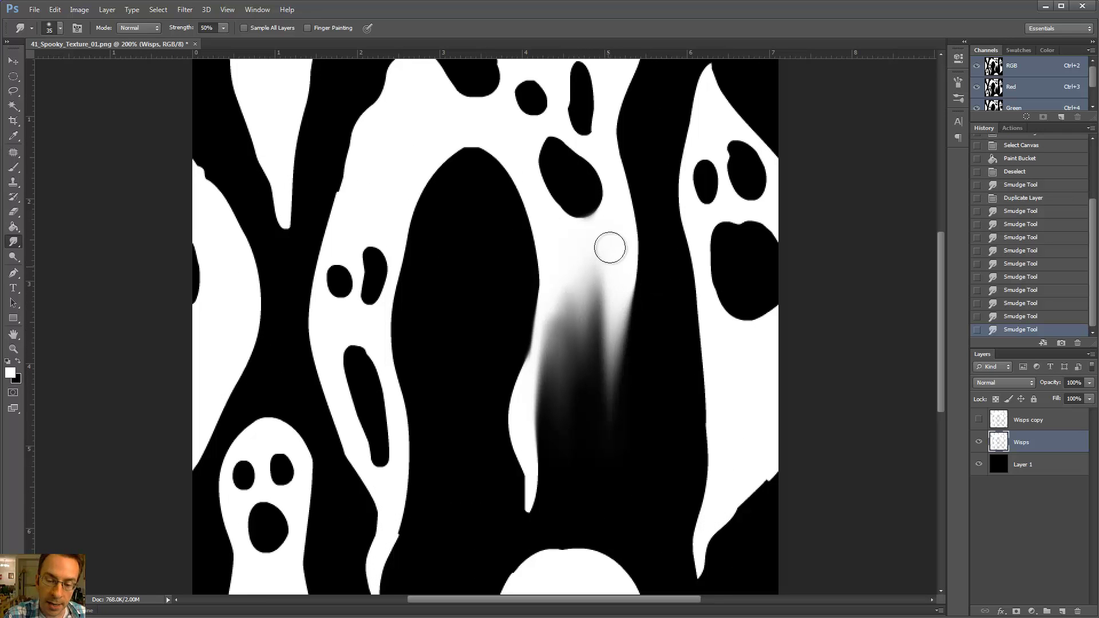
key("v")
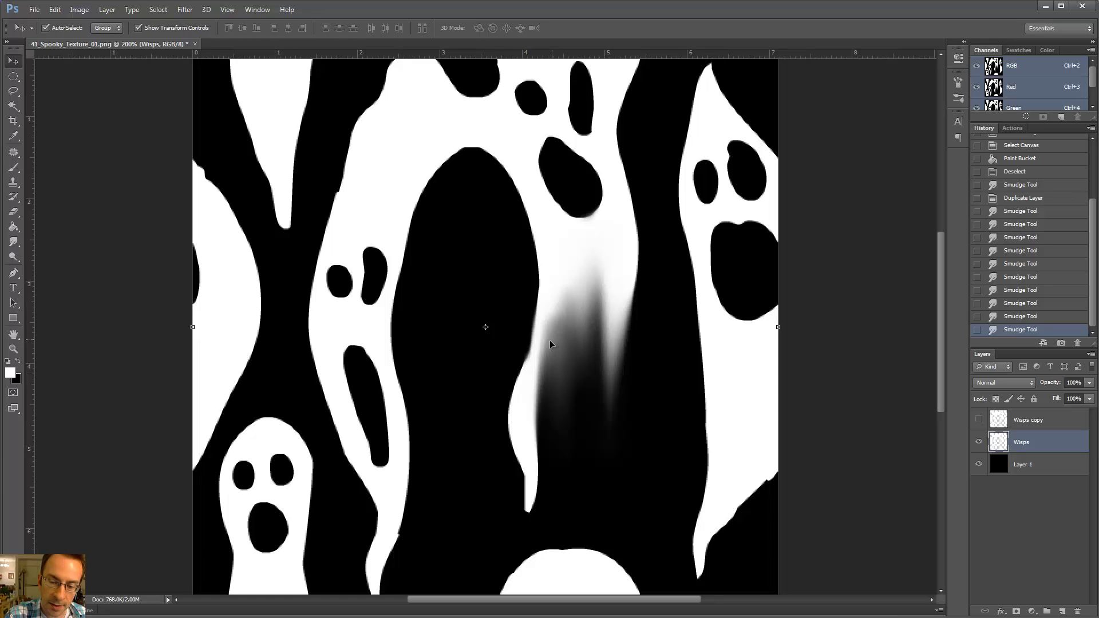
key("r")
mouse_move(575, 309)
left_mouse_down()
mouse_move(556, 246)
mouse_move(536, 298)
mouse_move(534, 209)
mouse_move(527, 198)
mouse_move(523, 264)
mouse_move(486, 140)
left_mouse_up()
Increase the Smudge brush size to 60 px and blend the inside of the arch downward into a soft fade.
key("bracketright")
key("bracketright")
key("bracketright")
mouse_move(493, 221)
left_mouse_down()
mouse_move(478, 157)
mouse_move(490, 319)
left_mouse_up()
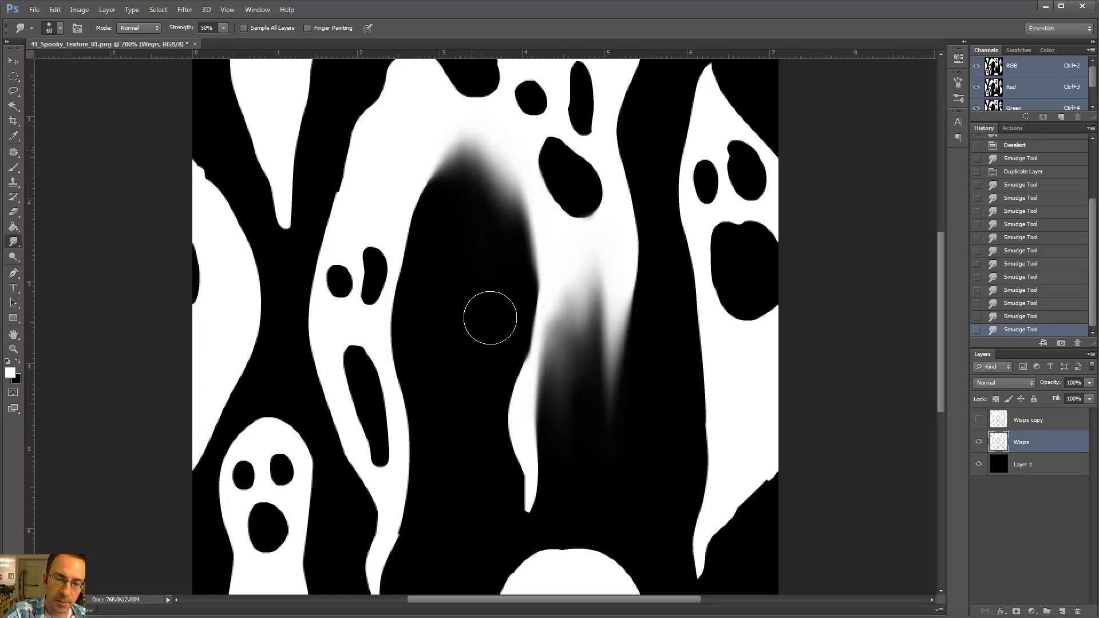
mouse_move(457, 158)
left_mouse_down()
mouse_move(468, 323)
mouse_move(445, 141)
mouse_move(457, 338)
mouse_move(423, 209)
mouse_move(432, 171)
mouse_move(447, 333)
mouse_move(442, 149)
mouse_move(458, 403)
mouse_move(461, 223)
mouse_move(466, 310)
mouse_move(472, 238)
mouse_move(490, 207)
mouse_move(502, 291)
mouse_move(506, 202)
mouse_move(508, 218)
mouse_move(505, 321)
mouse_move(497, 185)
mouse_move(506, 323)
mouse_move(491, 151)
mouse_move(486, 239)
mouse_move(474, 214)
mouse_move(478, 345)
mouse_move(464, 203)
mouse_move(473, 335)
mouse_move(436, 194)
mouse_move(425, 316)
mouse_move(426, 231)
mouse_move(420, 381)
mouse_move(426, 276)
mouse_move(452, 456)
mouse_move(426, 314)
mouse_move(432, 411)
mouse_move(448, 405)
mouse_move(486, 96)
mouse_move(434, 340)
mouse_move(478, 225)
mouse_move(468, 341)
mouse_move(477, 266)
mouse_move(507, 383)
mouse_move(516, 227)
mouse_move(516, 331)
mouse_move(463, 469)
mouse_move(515, 211)
mouse_move(513, 164)
mouse_move(461, 436)
mouse_move(492, 274)
mouse_move(527, 253)
mouse_move(605, 332)
mouse_move(654, 198)
mouse_move(612, 329)
mouse_move(608, 420)
left_mouse_up()
Smudge the ghosts' narrow tails and the rounded head at the canvas's lower edge into soft wisps, and extend the arch's fade.
mouse_move(547, 522)
left_mouse_down()
mouse_move(537, 465)
mouse_move(539, 519)
mouse_move(545, 304)
mouse_move(545, 335)
mouse_move(548, 303)
left_mouse_up()
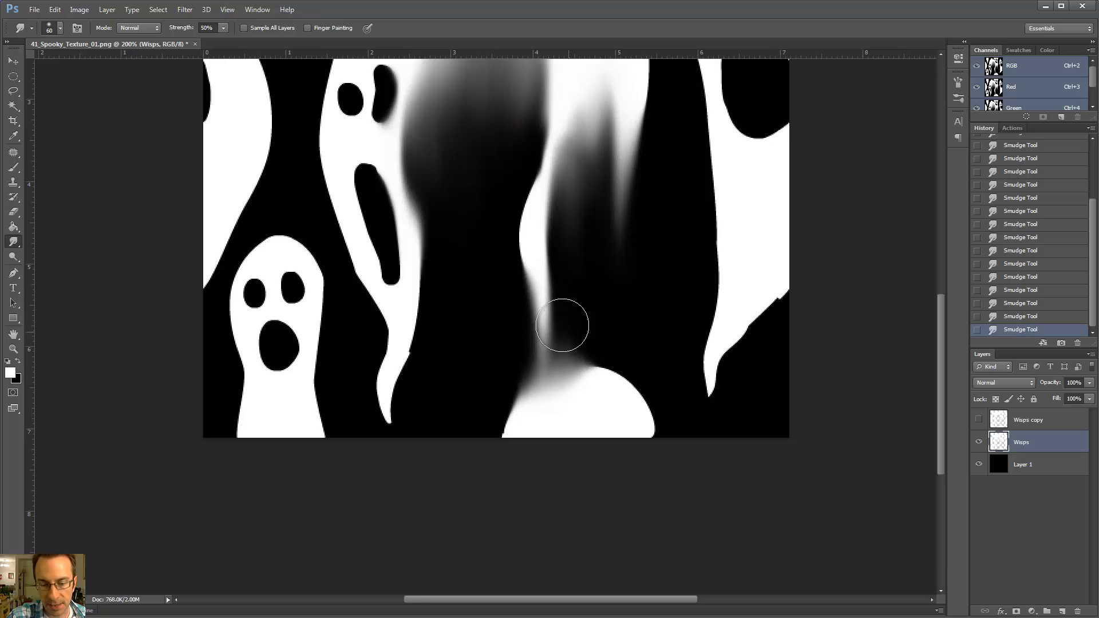
mouse_move(599, 353)
left_mouse_down()
mouse_move(646, 357)
mouse_move(637, 393)
left_mouse_up()
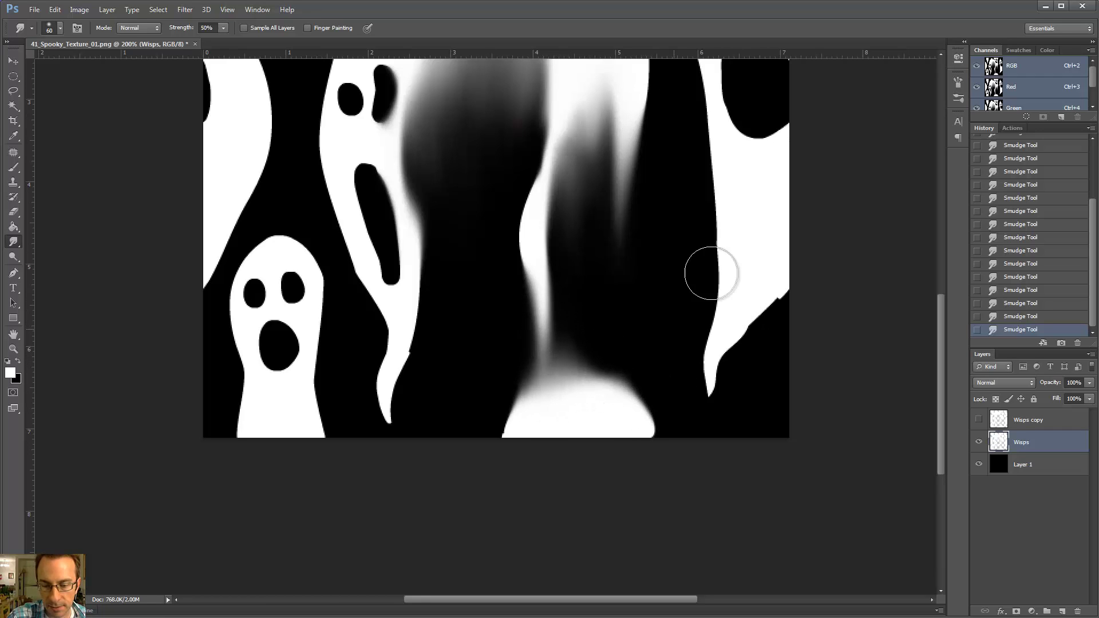
mouse_move(709, 270)
left_mouse_down()
mouse_move(714, 369)
mouse_move(713, 339)
mouse_move(717, 357)
mouse_move(683, 444)
mouse_move(689, 473)
left_mouse_up()
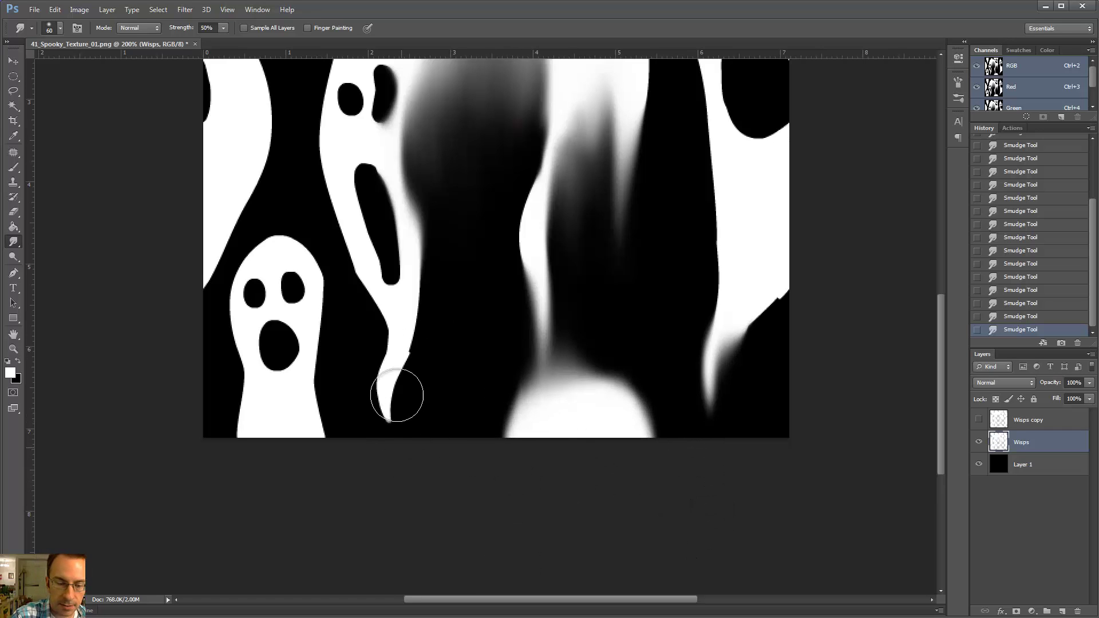
mouse_move(396, 393)
left_mouse_down()
mouse_move(393, 448)
mouse_move(412, 491)
mouse_move(395, 431)
mouse_move(401, 368)
left_mouse_up()
mouse_move(411, 413)
left_mouse_down()
mouse_move(427, 285)
mouse_move(424, 396)
mouse_move(427, 283)
mouse_move(431, 371)
left_mouse_up()
left_click_drag(479, 273, 473, 385)
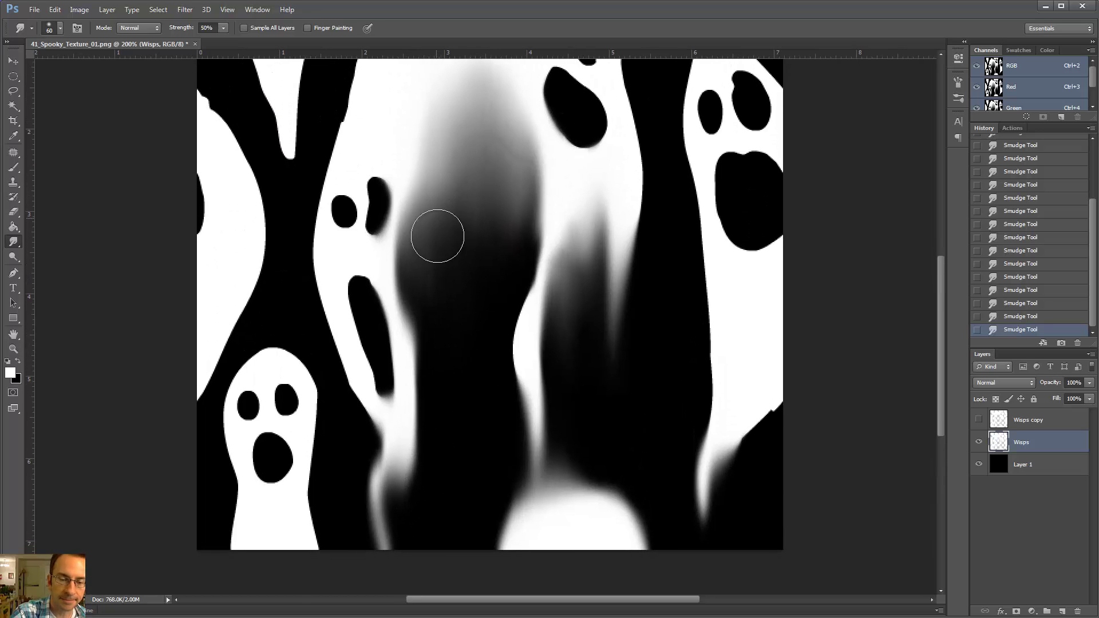
Switch to the Eraser with a 45 px brush and 10% flow.
key("e")
key("bracketright")
key("bracketright")
key("bracketright")
key("bracketright")
key("bracketright")
key("bracketright")
key("bracketright")
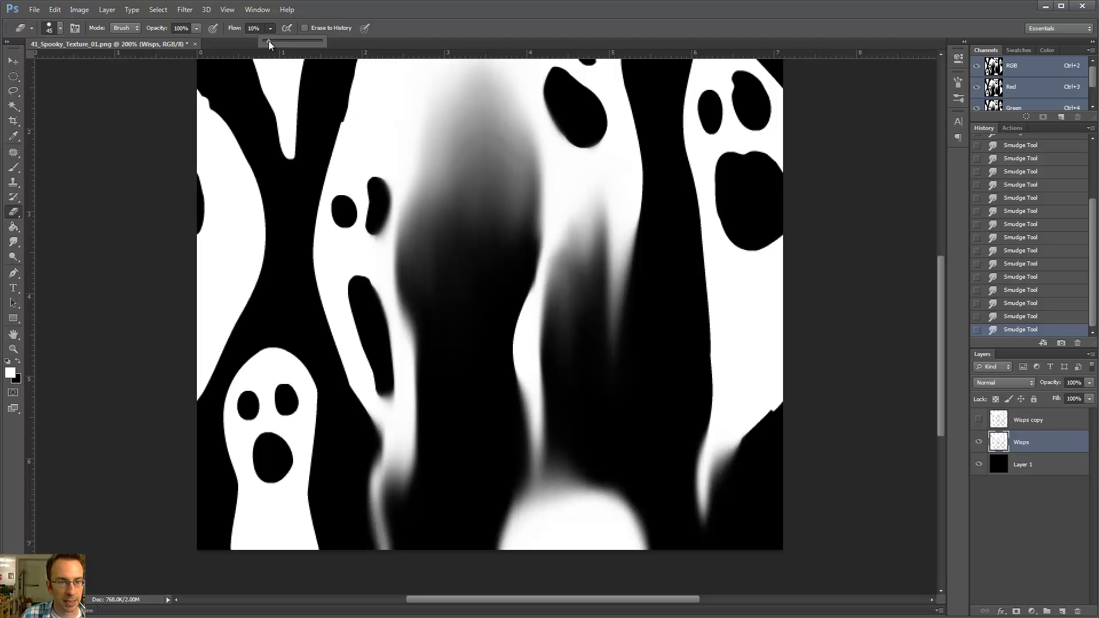
left_click(401, 25)
Try erasing across the arch and the smudged wisps at 10% flow, and undo each stroke.
mouse_move(396, 137)
left_mouse_down()
mouse_move(523, 135)
mouse_move(682, 373)
left_mouse_up()
key("ctrl+z")
mouse_move(480, 161)
left_mouse_down()
mouse_move(494, 194)
mouse_move(548, 218)
mouse_move(612, 268)
left_mouse_up()
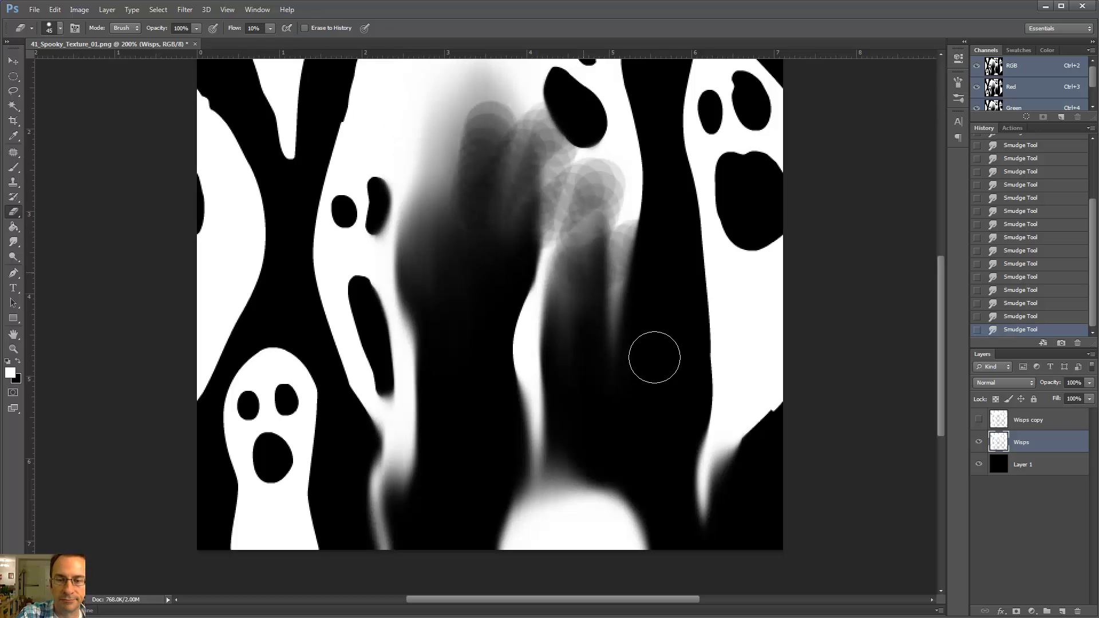
key("ctrl+z")
mouse_move(492, 89)
left_mouse_down()
mouse_move(455, 221)
mouse_move(504, 110)
mouse_move(545, 223)
mouse_move(618, 160)
left_mouse_up()
key("ctrl+z")
mouse_move(647, 250)
left_mouse_down()
mouse_move(510, 202)
mouse_move(482, 255)
mouse_move(419, 274)
mouse_move(441, 144)
mouse_move(411, 177)
mouse_move(581, 331)
left_mouse_up()
key("ctrl+z")
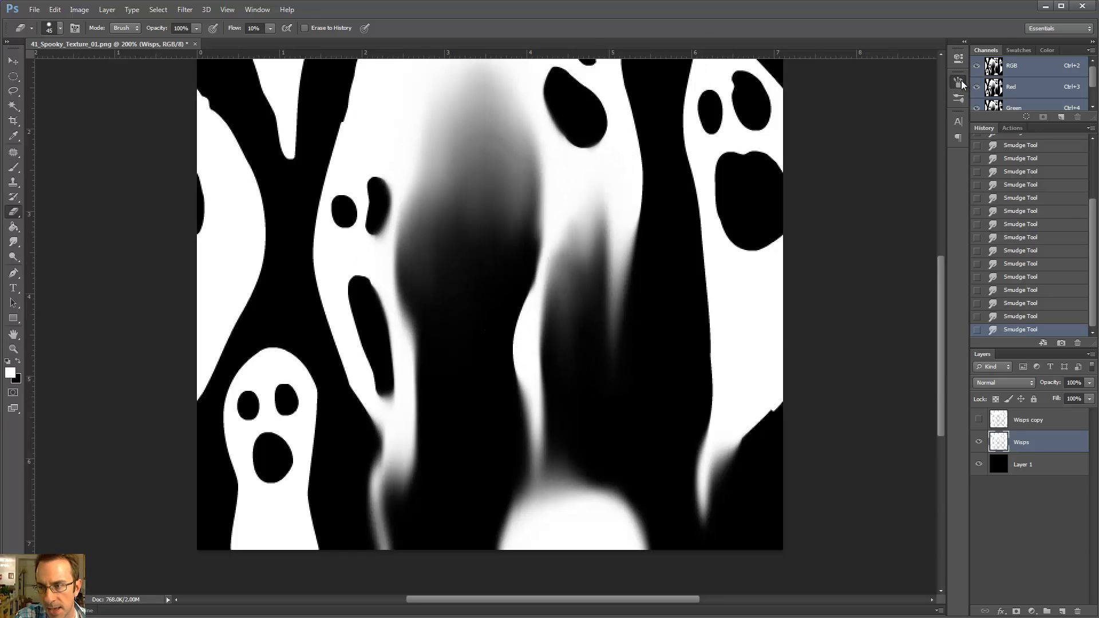
Set the eraser brush's spacing to 1%, test it with a stroke across the ghosts, and undo the stroke.
left_click(959, 82)
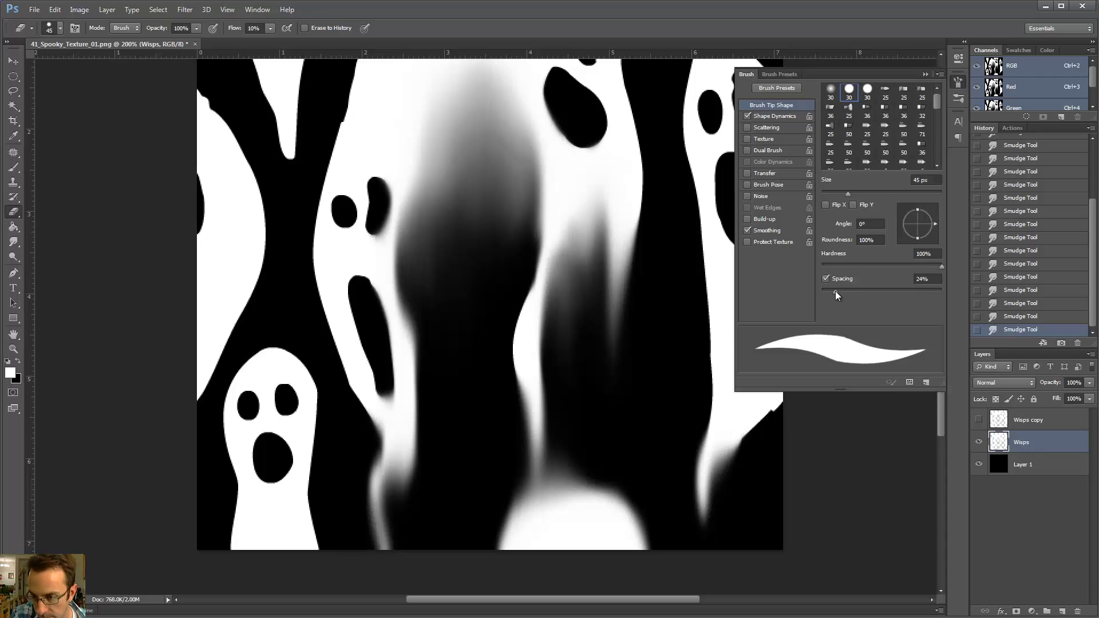
left_click_drag(828, 293, 823, 292)
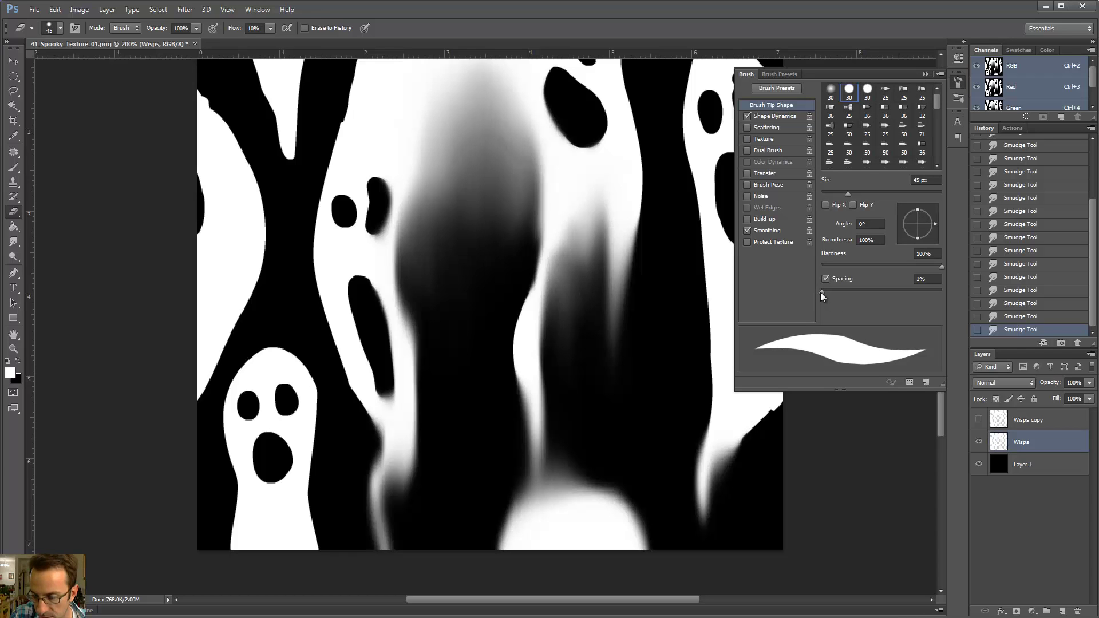
mouse_move(629, 257)
left_mouse_down()
mouse_move(530, 140)
mouse_move(422, 266)
mouse_move(387, 252)
mouse_move(376, 162)
mouse_move(321, 286)
left_mouse_up()
key("ctrl+z")
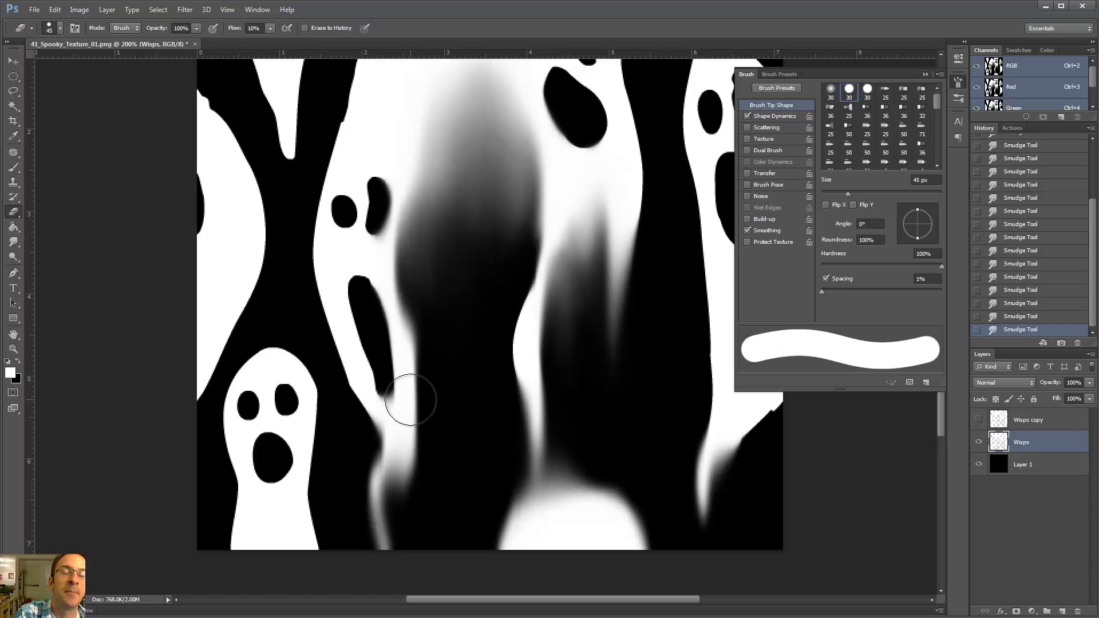
Try a 13% brush spacing with a test stroke, undo the stroke, and return the spacing to 1%.
left_click_drag(823, 291, 841, 291)
mouse_move(585, 179)
left_mouse_down()
mouse_move(339, 195)
mouse_move(260, 269)
left_mouse_up()
key("ctrl+z")
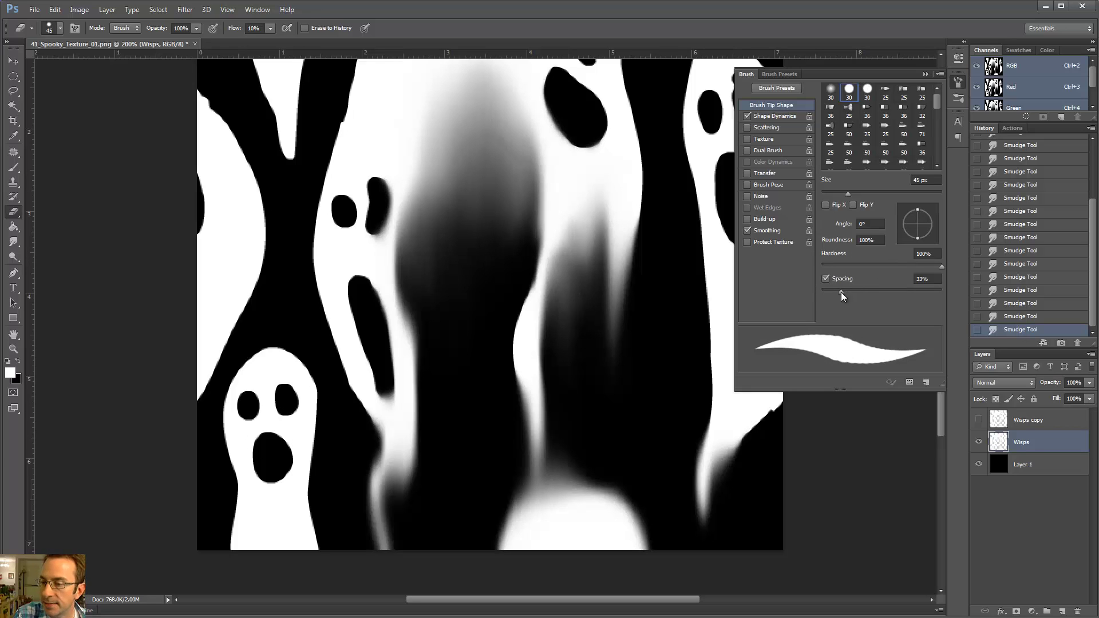
left_click_drag(840, 292, 822, 292)
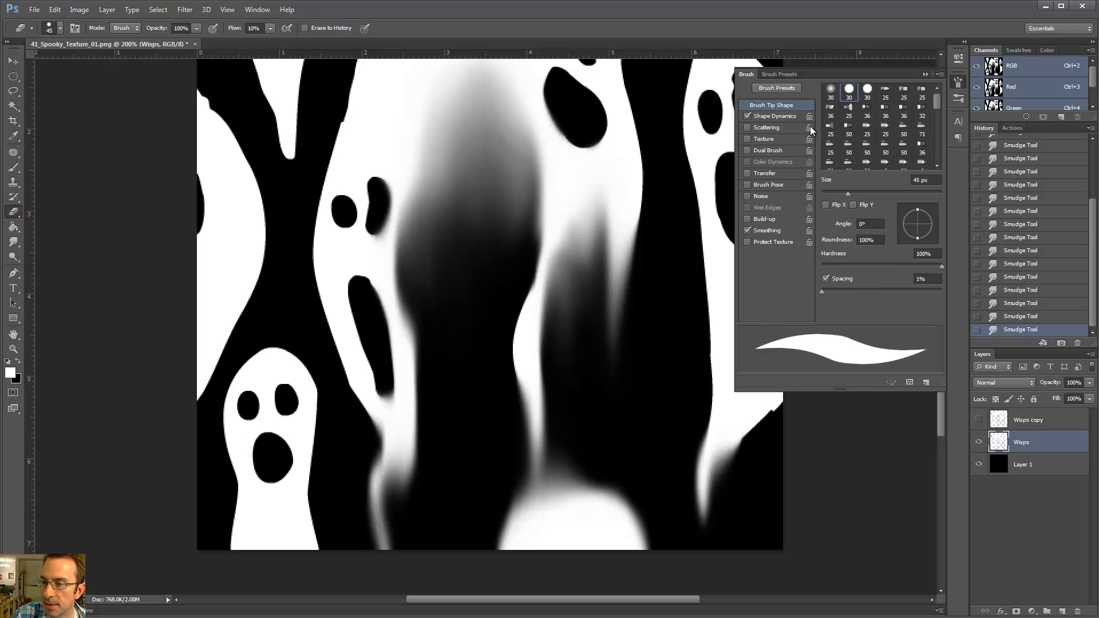
Review the eraser brush's Shape Dynamics and Scattering options, leaving Scattering disabled.
left_click(778, 117)
left_click(782, 105)
left_click(777, 116)
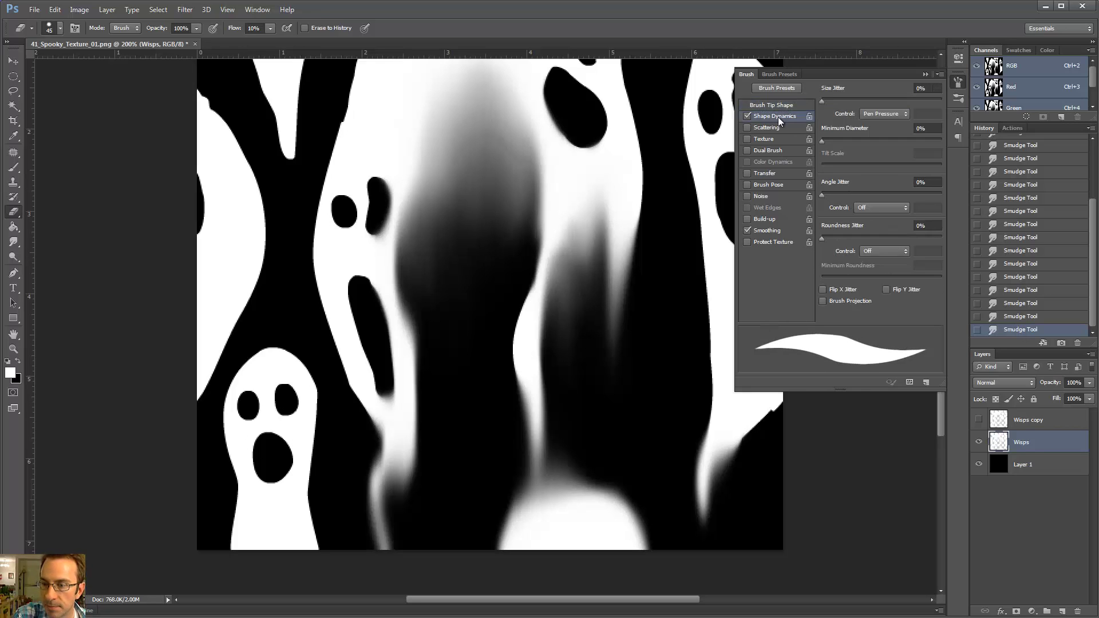
left_click(776, 127)
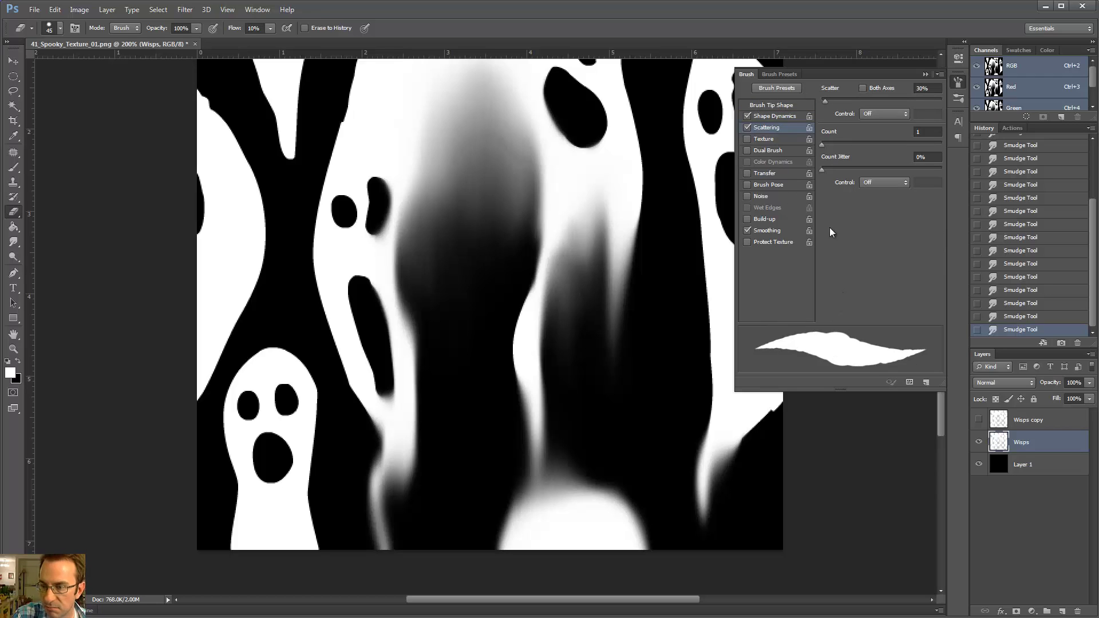
left_click(779, 105)
left_click(748, 128)
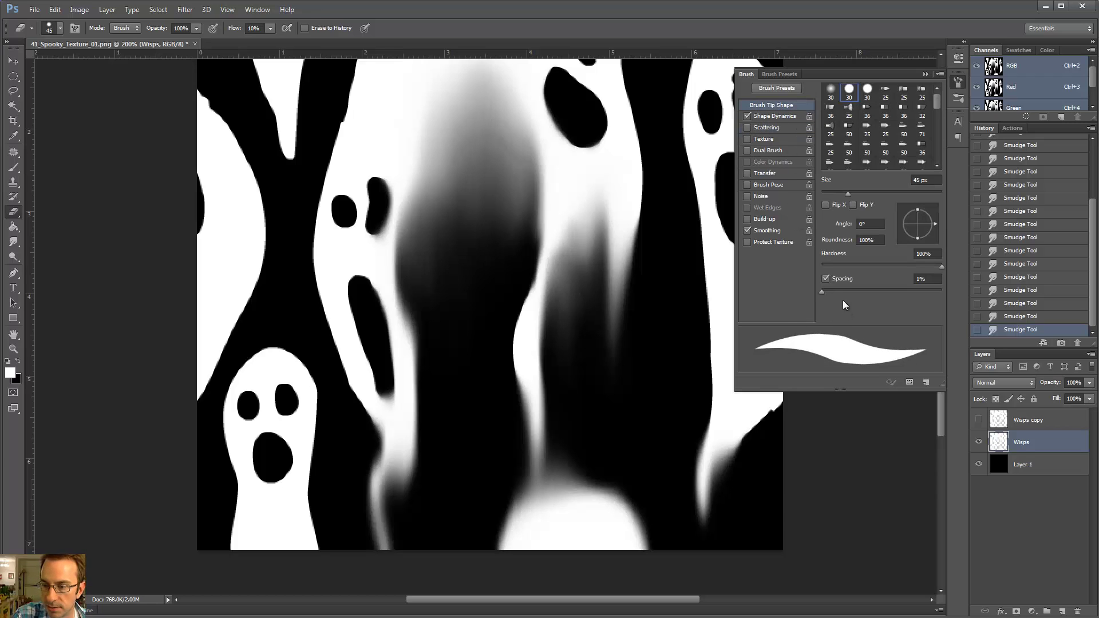
Locate the entry that shows or hides the Brush settings, leaving them displayed.
left_click(939, 74)
left_click(958, 81)
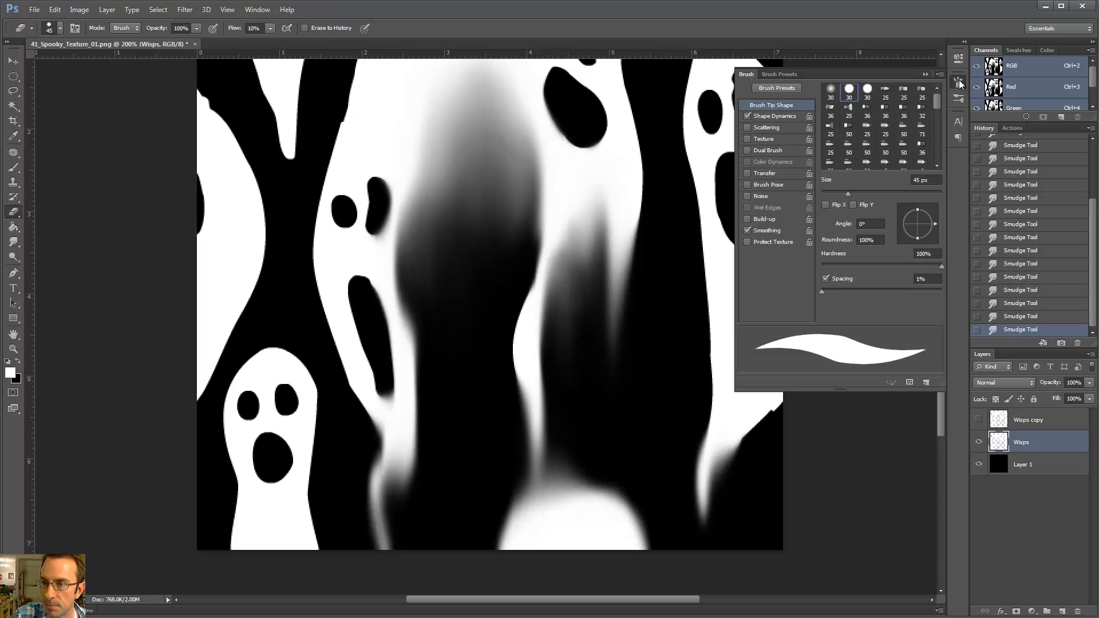
left_click(256, 10)
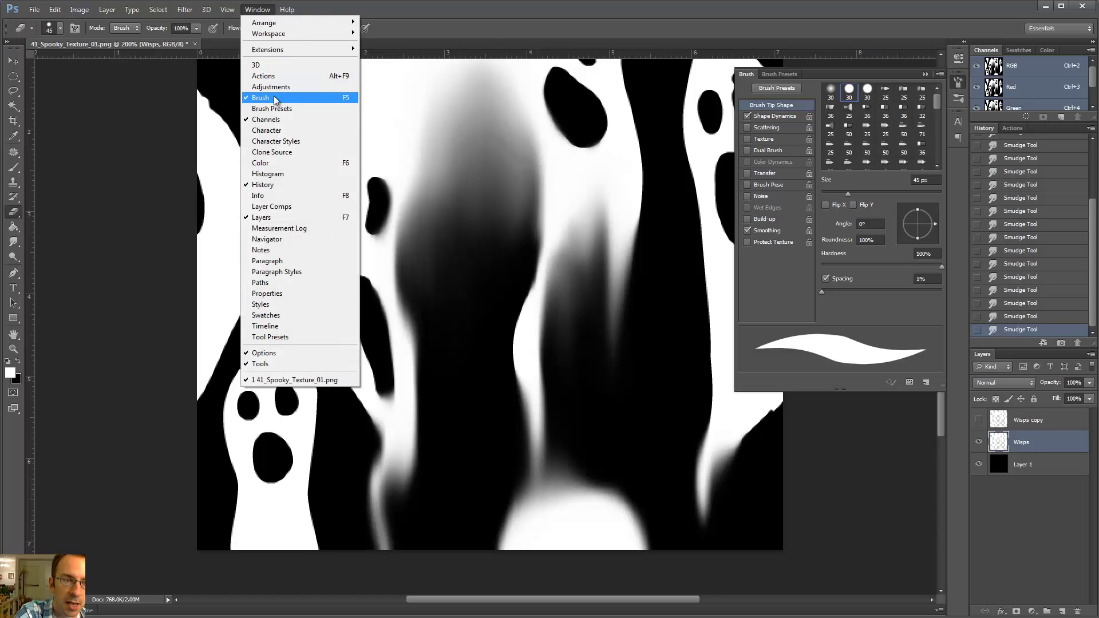
left_click(585, 25)
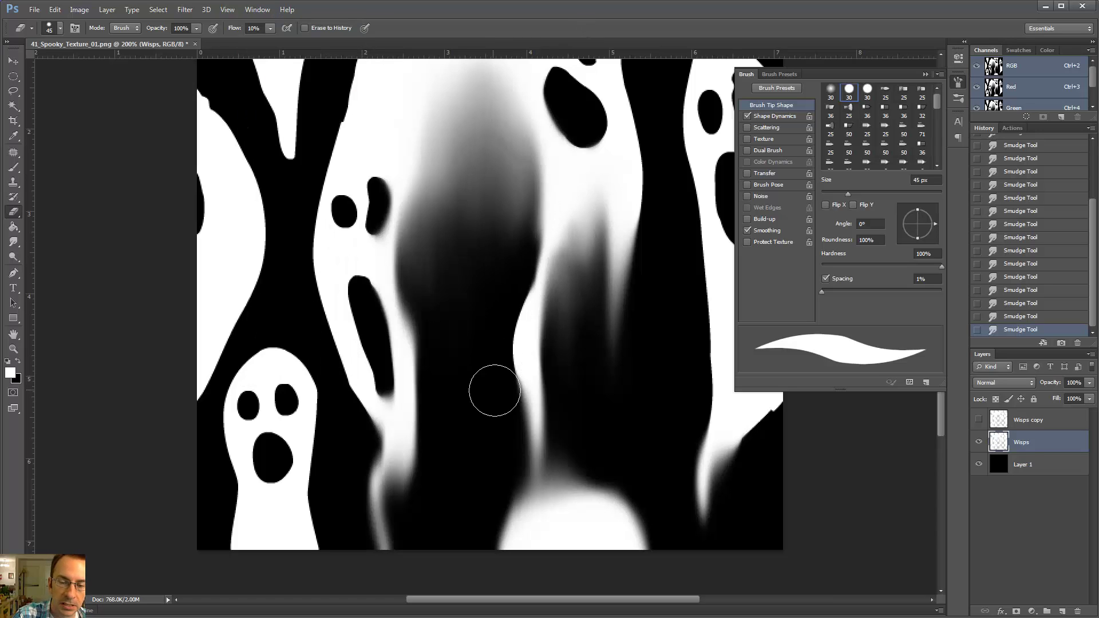
Test the eraser with strokes across the dark area inside the arch, undoing each one.
mouse_move(420, 273)
left_mouse_down()
mouse_move(435, 141)
mouse_move(428, 328)
mouse_move(466, 135)
mouse_move(472, 231)
mouse_move(504, 229)
left_mouse_up()
key("ctrl+z")
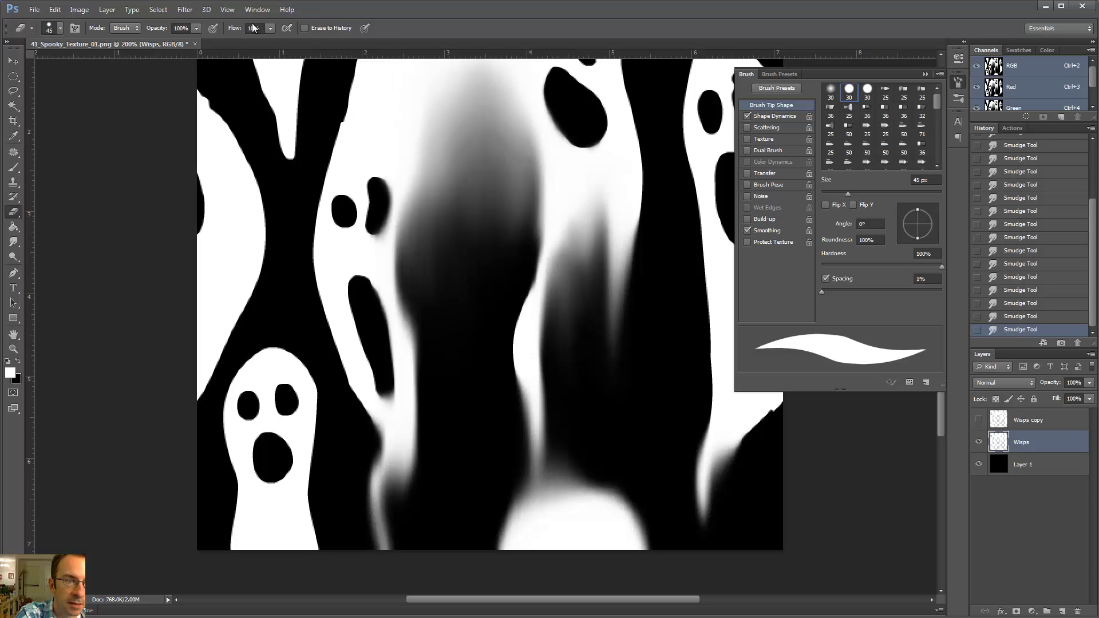
mouse_move(416, 216)
left_mouse_down()
mouse_move(503, 115)
mouse_move(487, 269)
left_mouse_up()
key("ctrl+z")
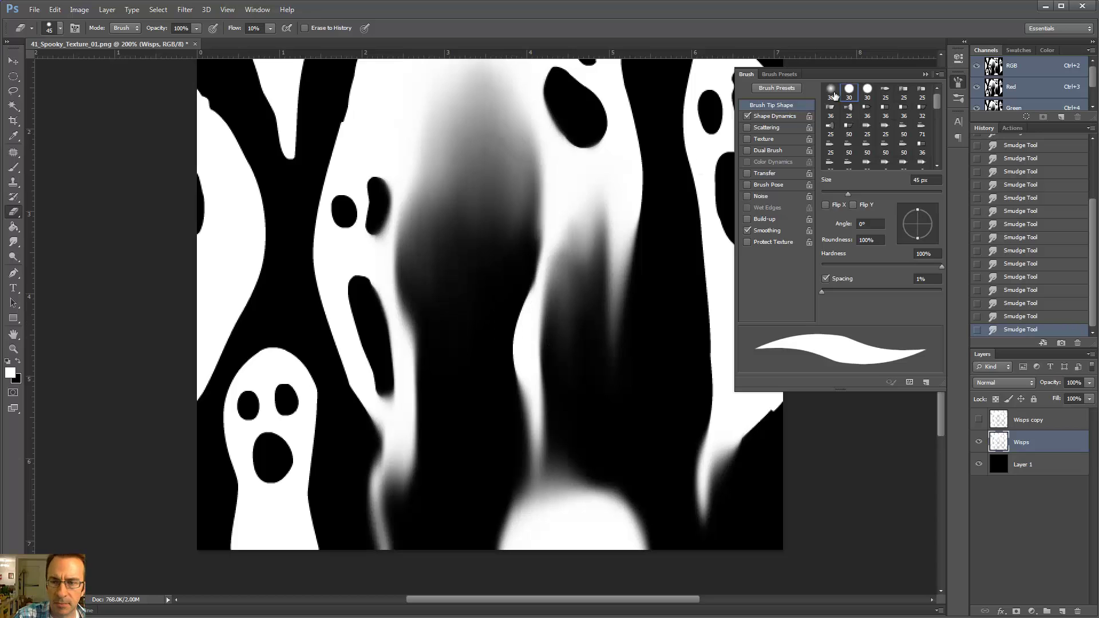
Disable Shape Dynamics for the eraser brush, test it with a stroke inside the arch, and undo the stroke.
left_click(748, 115)
mouse_move(422, 246)
left_mouse_down()
mouse_move(450, 149)
mouse_move(439, 287)
mouse_move(493, 174)
mouse_move(499, 265)
mouse_move(513, 246)
left_mouse_up()
key("ctrl+z")
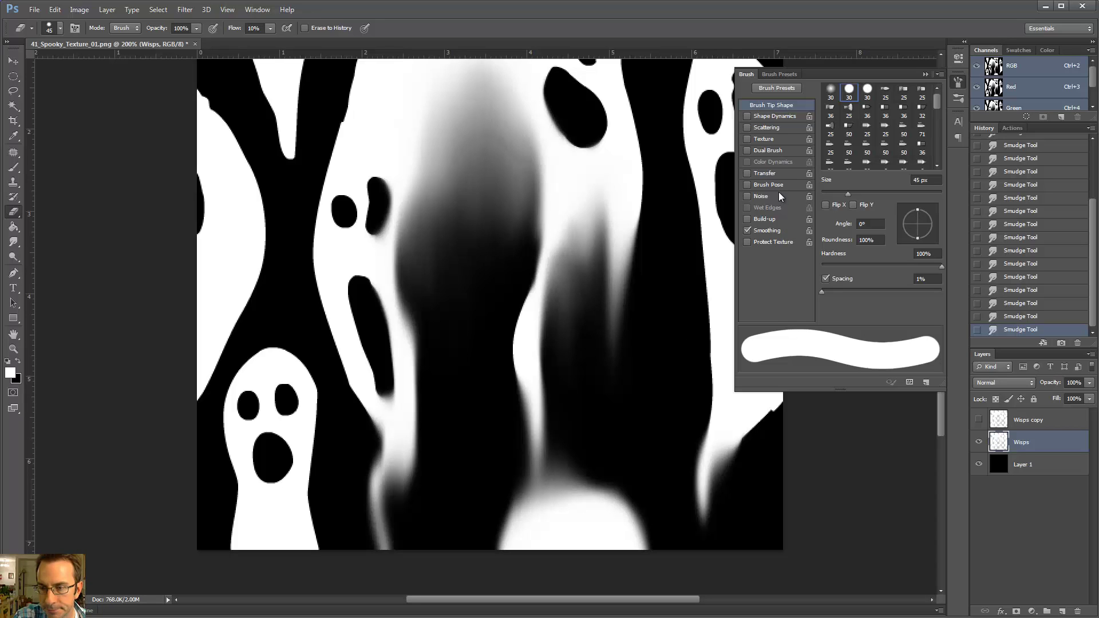
Enable Transfer for the eraser brush and set its opacity control to Pen Pressure.
left_click(761, 173)
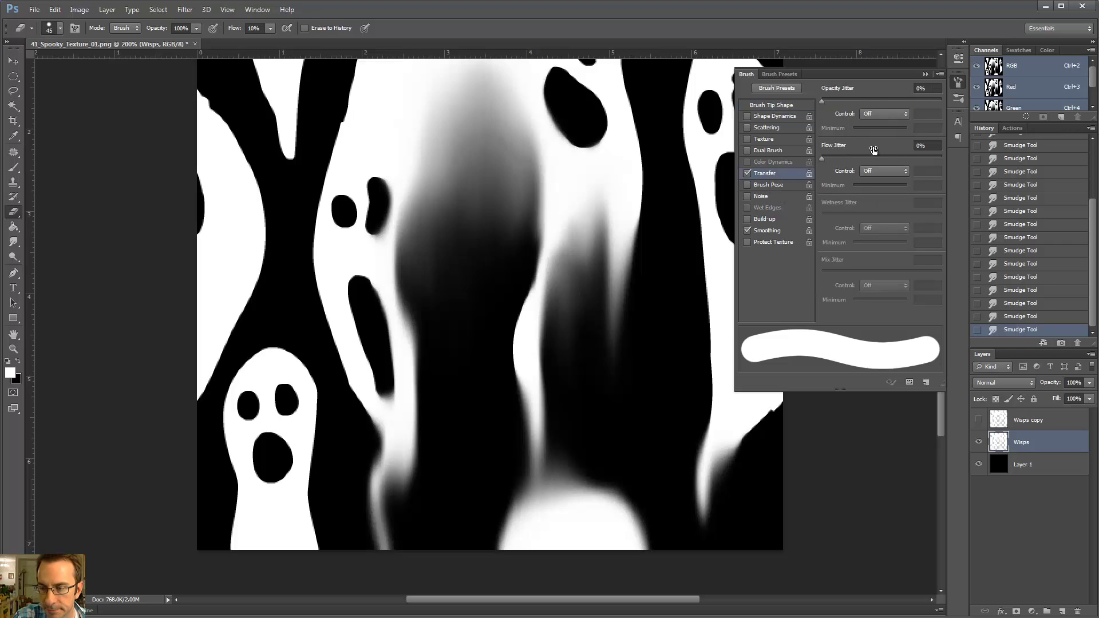
left_click(882, 114)
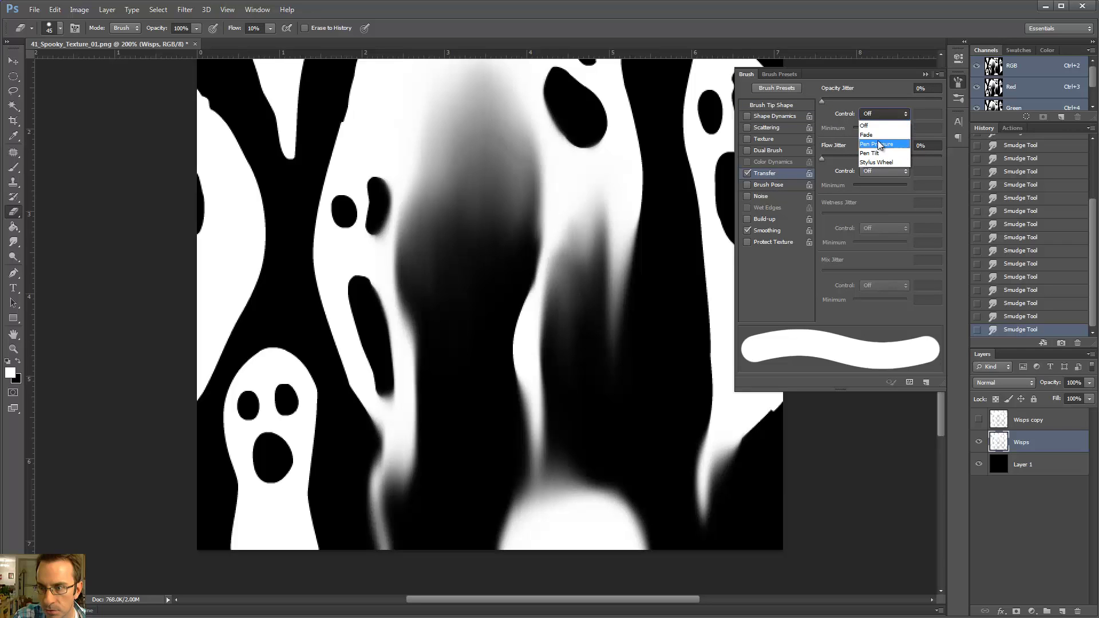
left_click(878, 141)
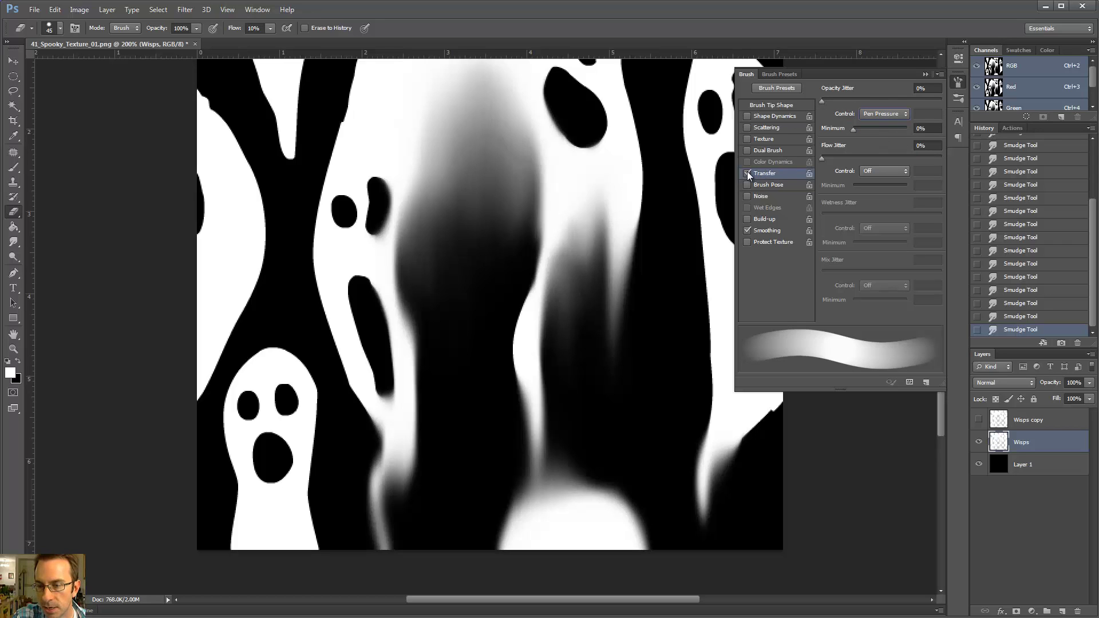
left_click(885, 115)
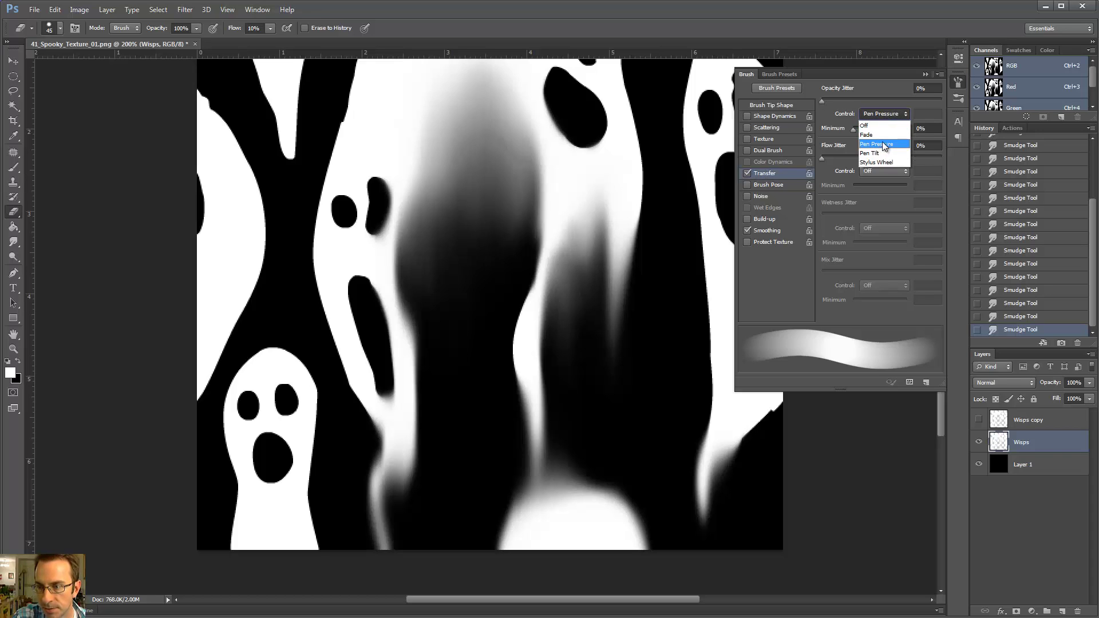
left_click(884, 144)
Test the pressure-controlled eraser with strokes down the dark area inside the arch, undoing them.
mouse_move(425, 233)
left_mouse_down()
mouse_move(452, 130)
mouse_move(455, 207)
mouse_move(472, 239)
mouse_move(495, 235)
mouse_move(510, 252)
left_mouse_up()
key("ctrl+z")
mouse_move(456, 106)
left_mouse_down()
mouse_move(430, 238)
mouse_move(436, 332)
mouse_move(488, 134)
mouse_move(474, 332)
mouse_move(508, 168)
mouse_move(487, 116)
mouse_move(510, 234)
mouse_move(495, 319)
mouse_move(454, 426)
left_mouse_up()
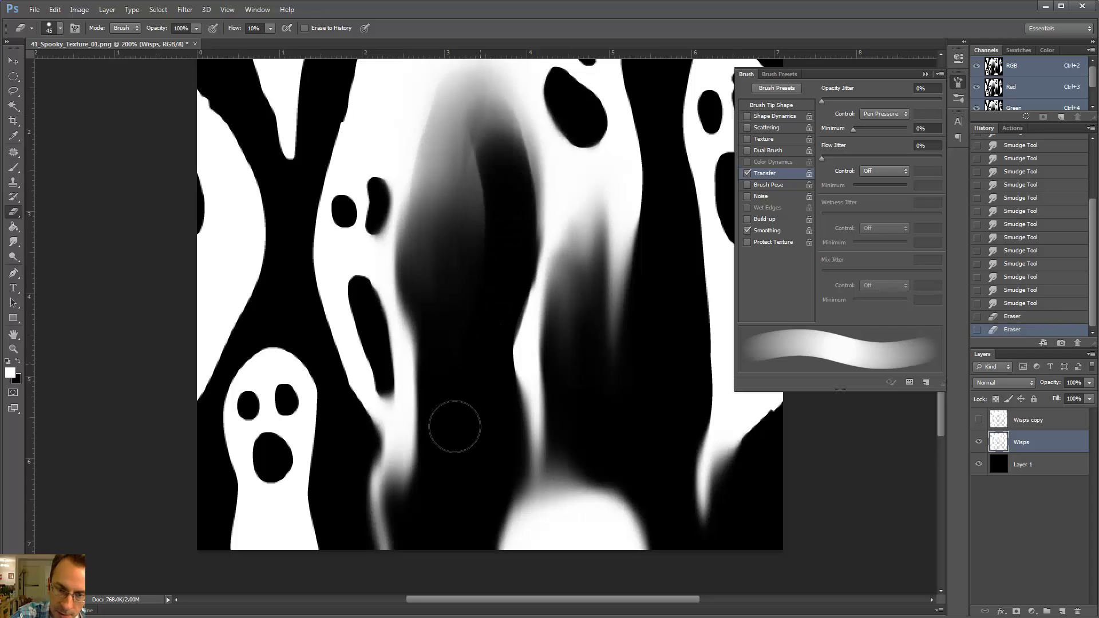
key("ctrl+alt+z")
key("ctrl+alt+z")
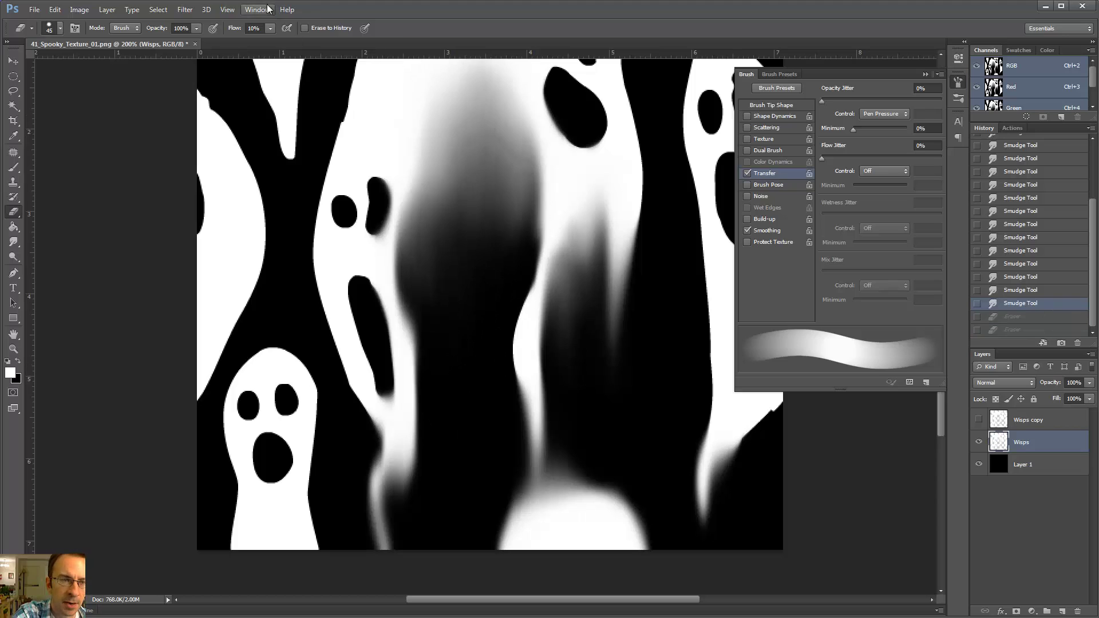
Lower the eraser's flow to 4%, test it with a stroke inside the arch, and undo the stroke.
left_click(270, 29)
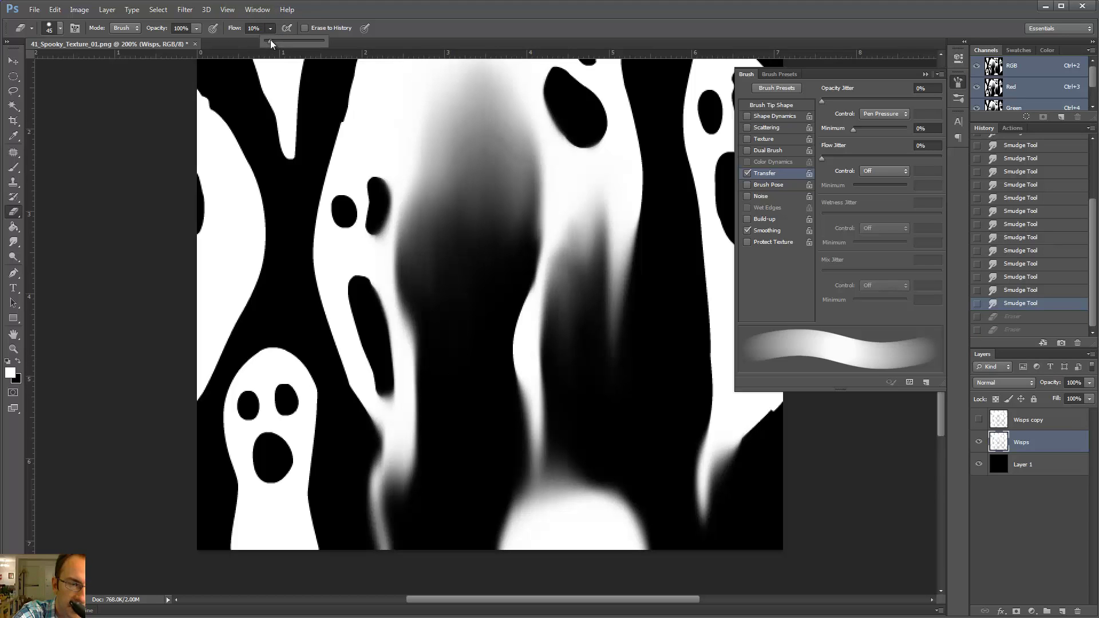
mouse_move(445, 144)
left_mouse_down()
mouse_move(498, 173)
mouse_move(472, 234)
left_mouse_up()
key("ctrl+z")
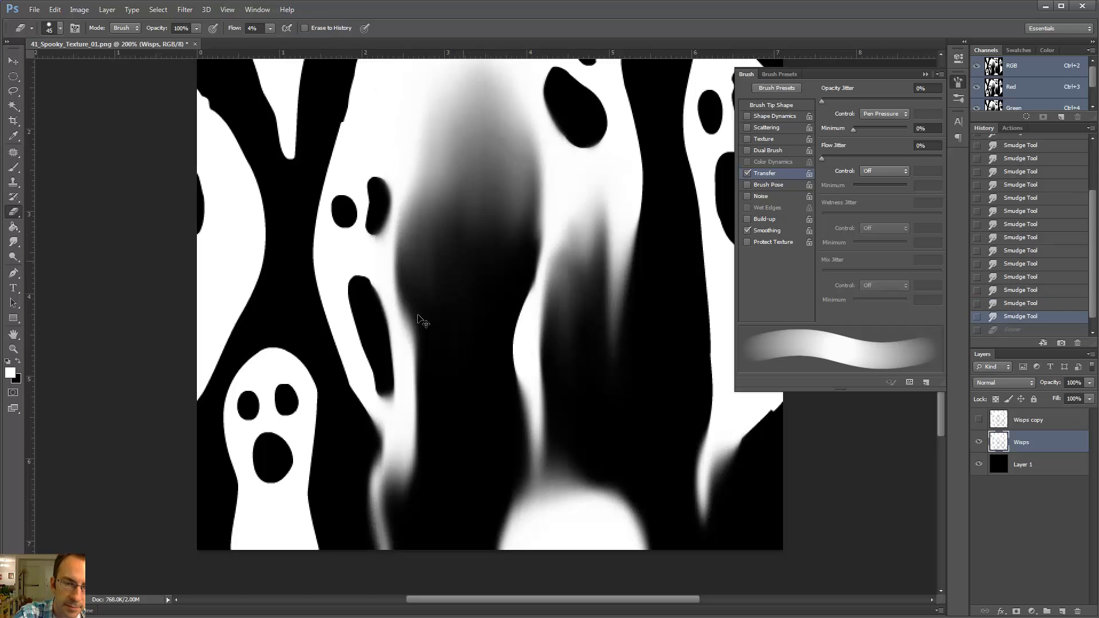
Set the eraser's flow to 100% and opacity to 10%, trying it inside the arch and undoing the stroke.
left_click(271, 30)
left_click_drag(270, 45, 343, 47)
left_click_drag(197, 28, 195, 43)
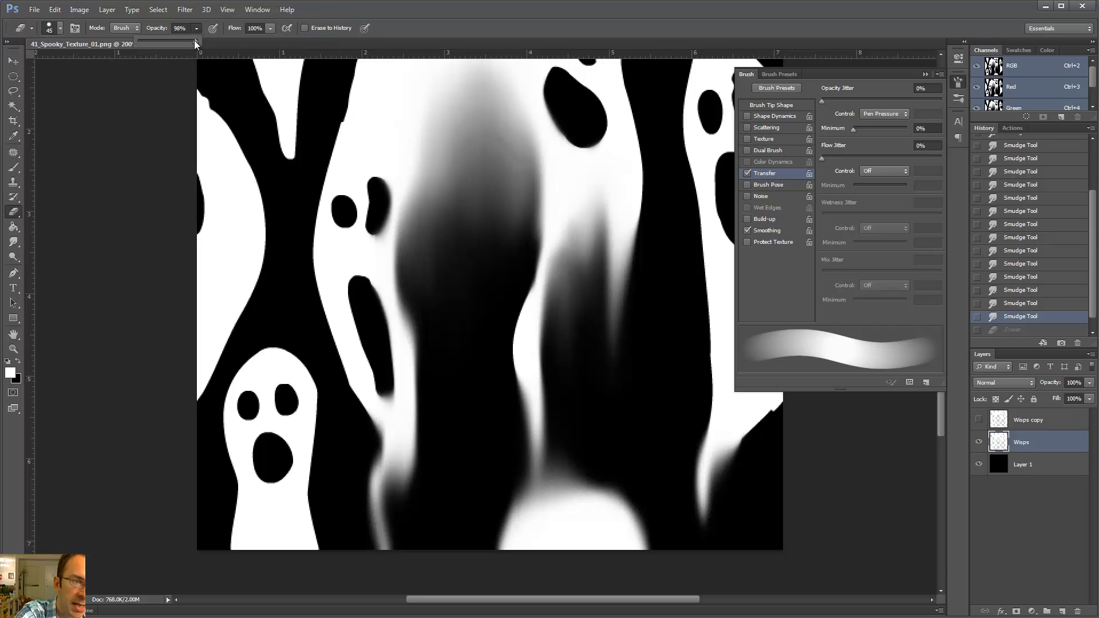
mouse_move(442, 123)
left_mouse_down()
mouse_move(427, 238)
mouse_move(488, 245)
mouse_move(422, 201)
mouse_move(471, 136)
mouse_move(463, 206)
mouse_move(491, 178)
mouse_move(488, 150)
mouse_move(497, 264)
mouse_move(502, 189)
left_mouse_up()
key("ctrl+z")
key("ctrl+z")
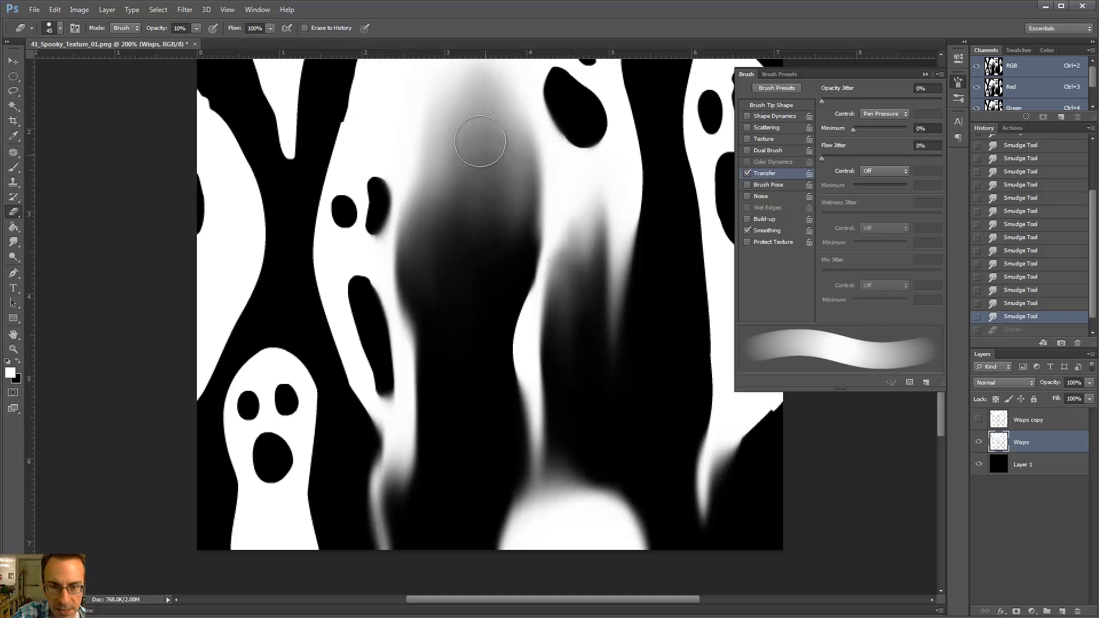
Try two more eraser strokes at 10% opacity in the upper part of the arch, undoing each.
mouse_move(481, 139)
left_mouse_down()
mouse_move(505, 262)
mouse_move(490, 127)
left_mouse_up()
key("ctrl+z")
mouse_move(496, 250)
left_mouse_down()
mouse_move(507, 228)
mouse_move(427, 157)
mouse_move(504, 106)
left_mouse_up()
key("ctrl+z")
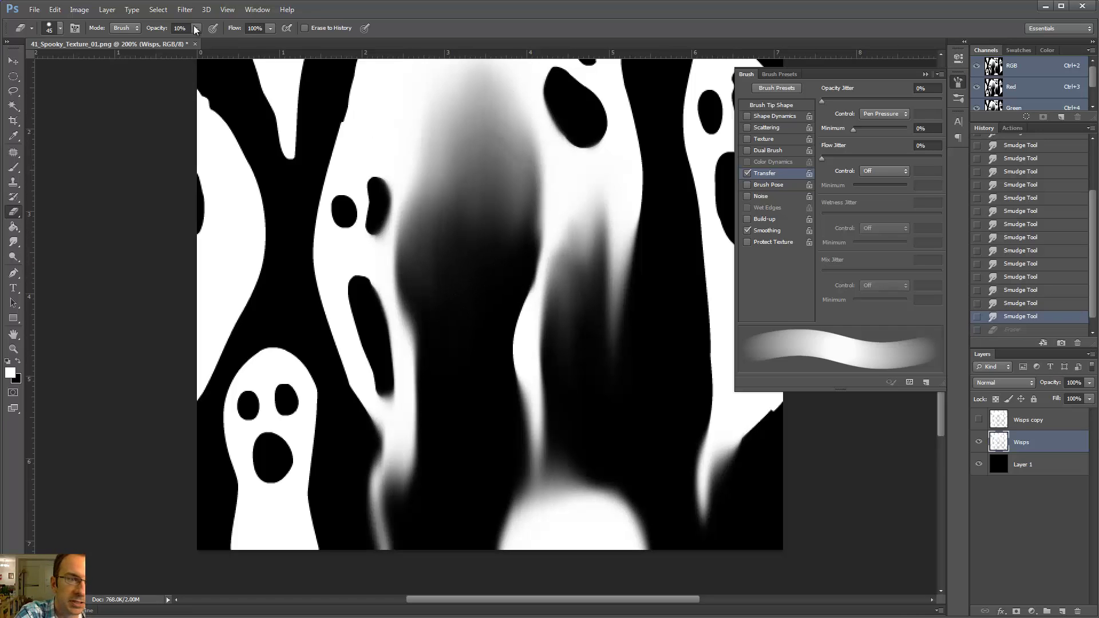
Reduce the eraser size to 30 px and enable Shape Dynamics for it, leaving Scattering disabled.
key("bracketleft")
key("bracketleft")
key("bracketleft")
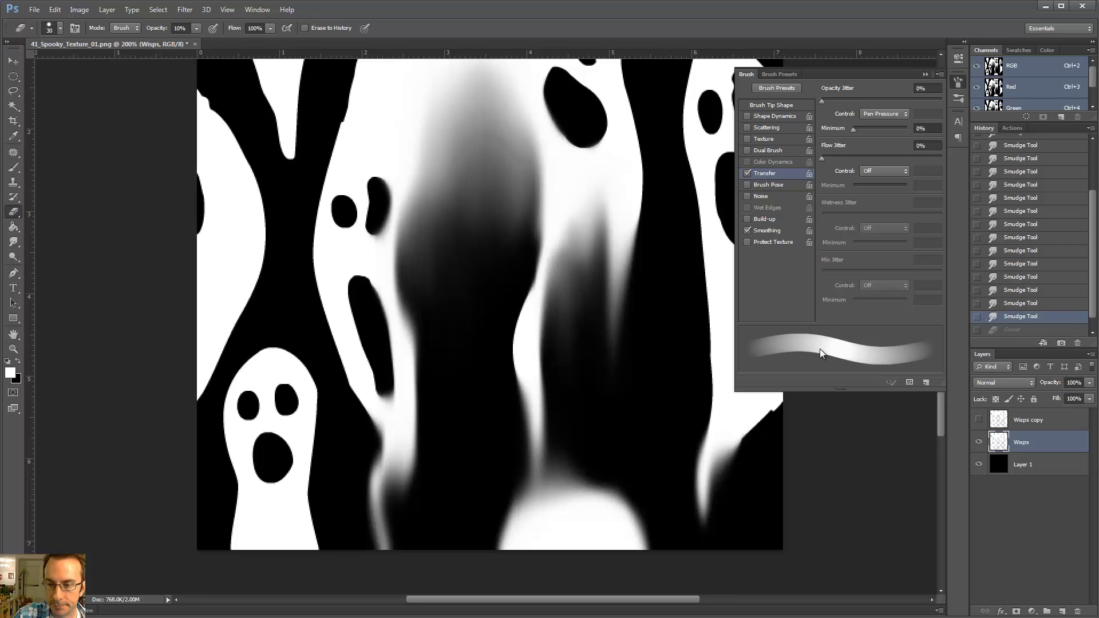
key("ctrl+minus")
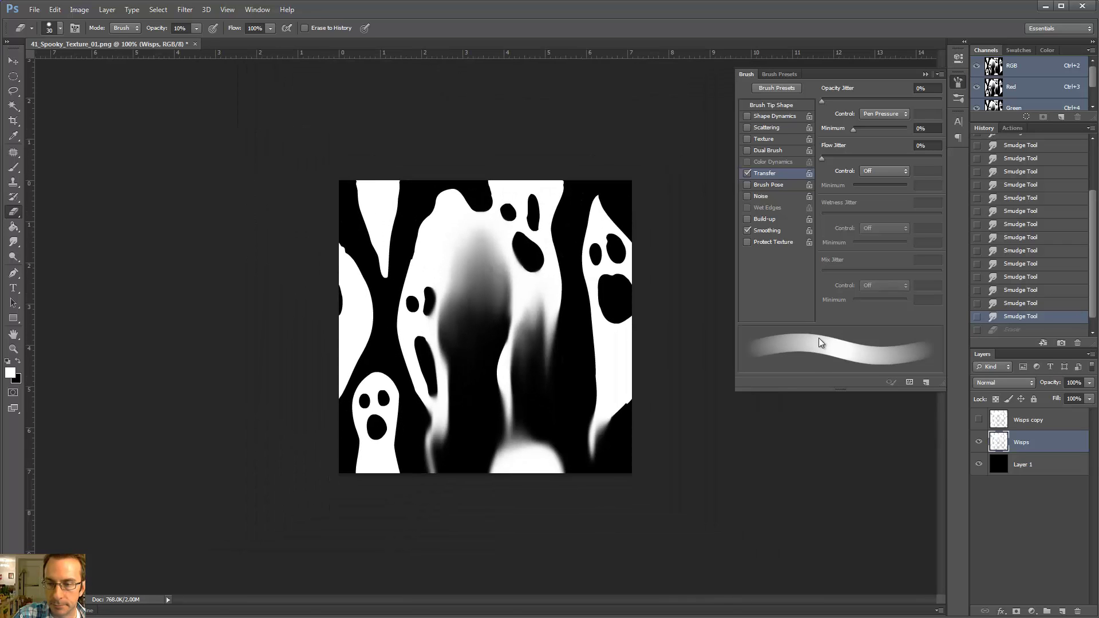
left_click(770, 128)
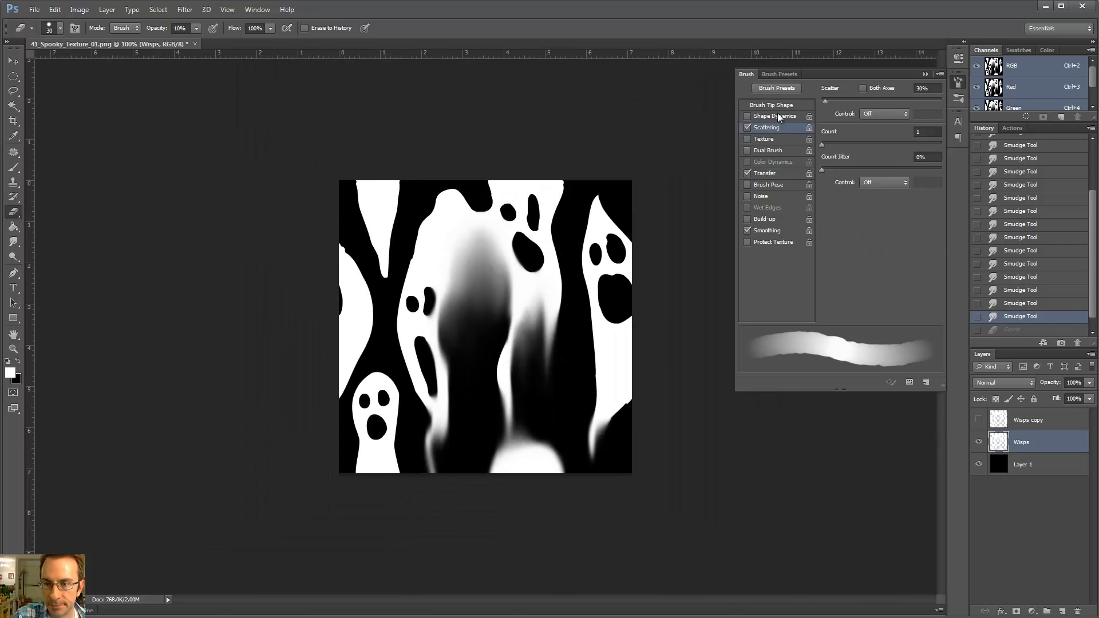
left_click(777, 117)
left_click(747, 127)
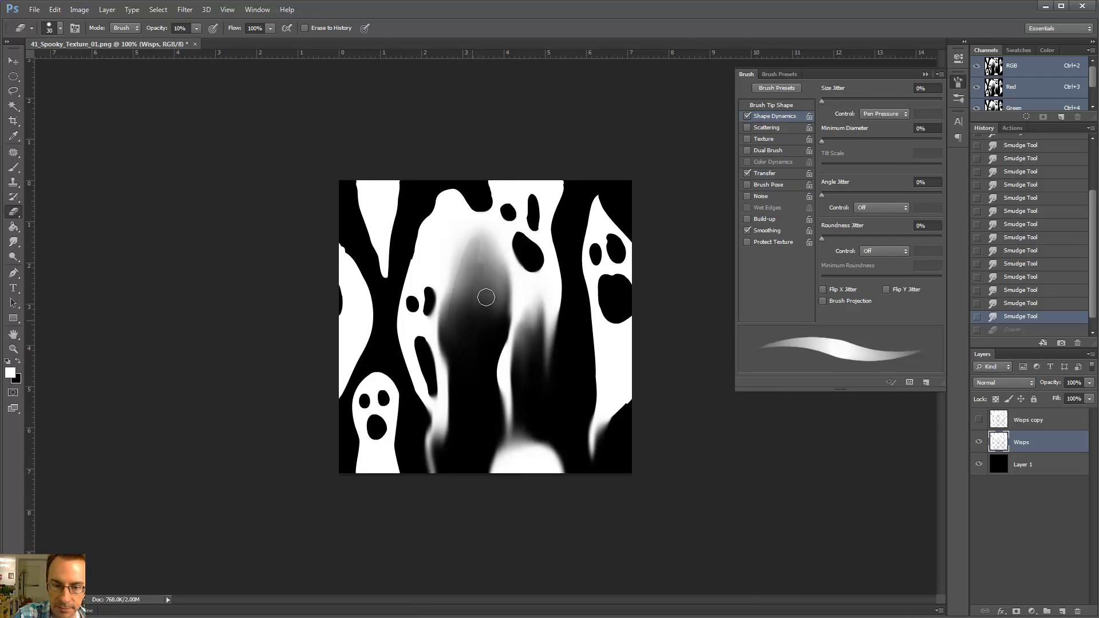
Test the tapered 30 px eraser with several strokes down the inside of the arch, undoing each one.
left_click_drag(486, 297, 488, 299)
key("ctrl+z")
left_click_drag(474, 241, 483, 285)
key("ctrl+z")
left_click_drag(483, 244, 499, 294)
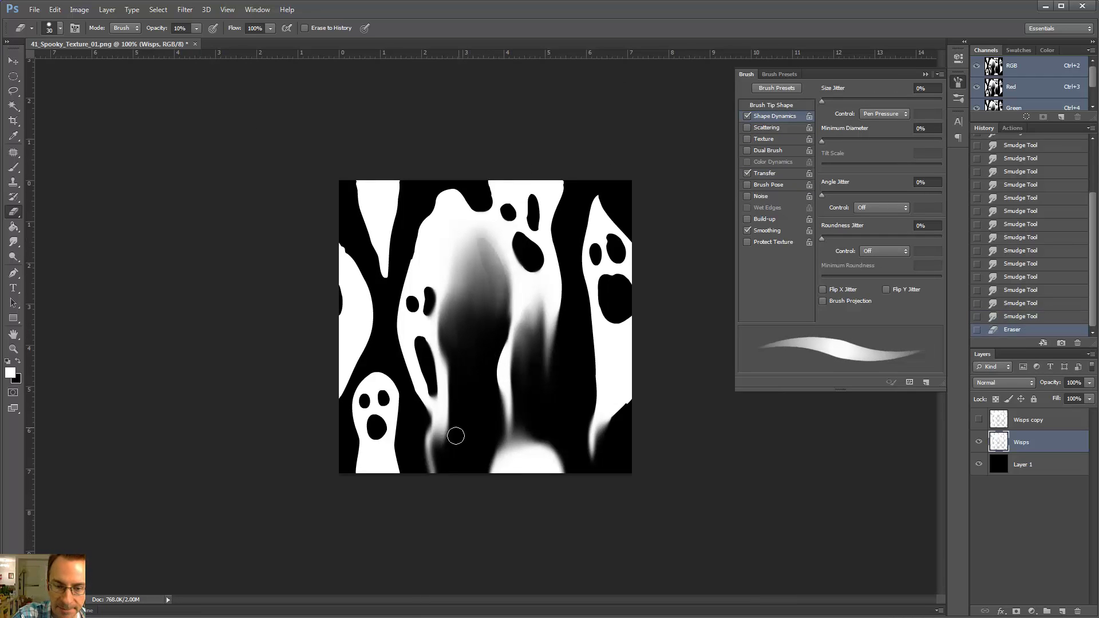
key("ctrl+z")
mouse_move(479, 249)
left_mouse_down()
mouse_move(491, 344)
mouse_move(490, 262)
mouse_move(464, 383)
left_mouse_up()
key("ctrl+z")
key("ctrl+z")
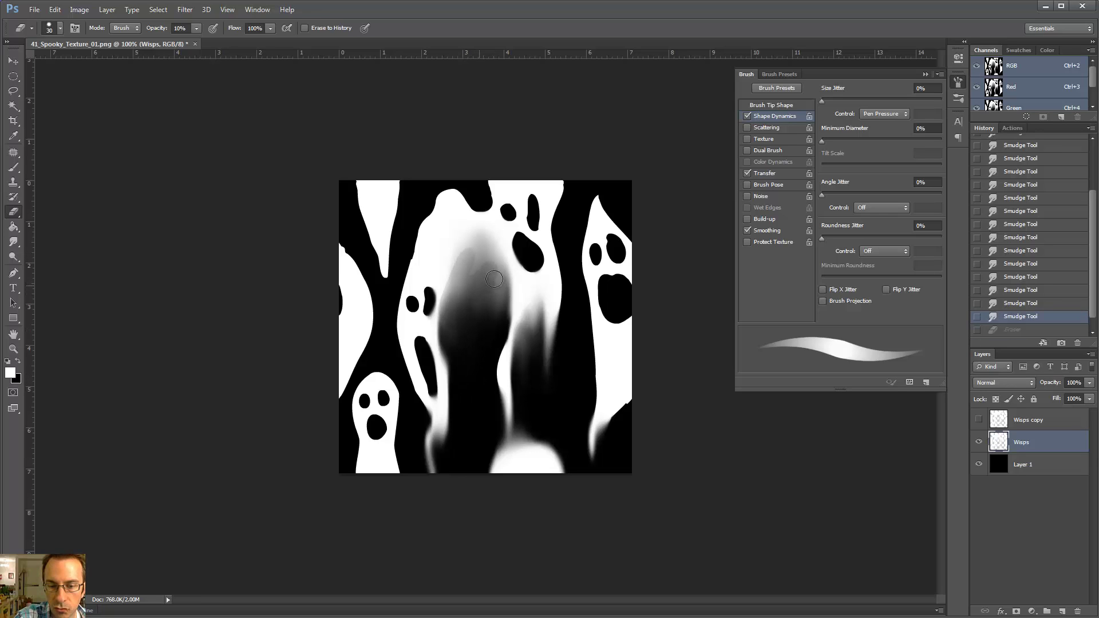
key("ctrl+z")
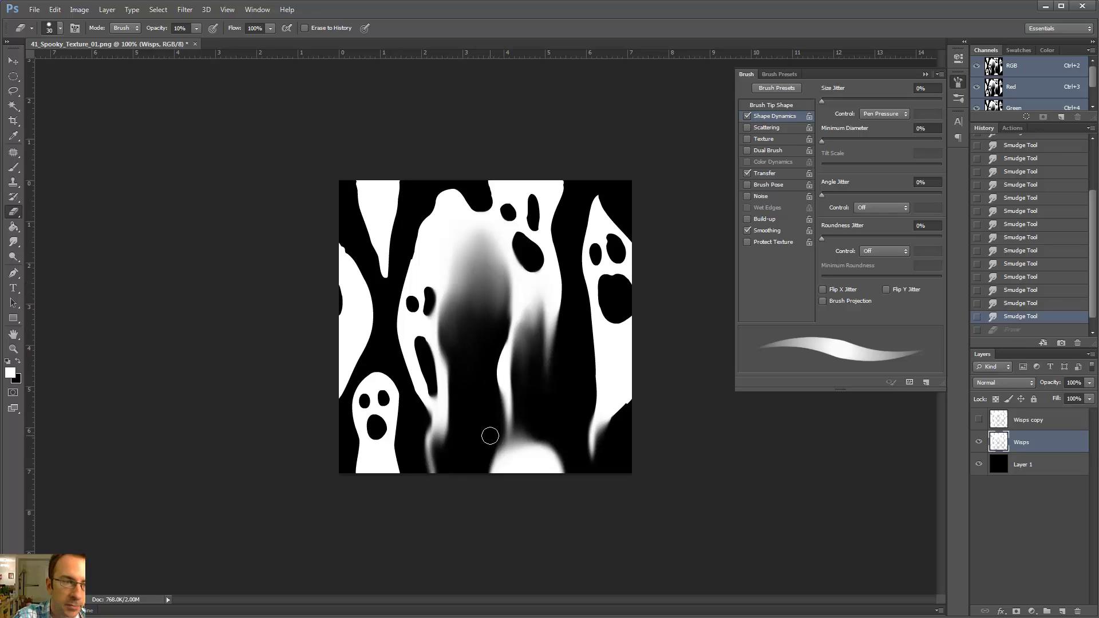
Raise the eraser's opacity to 15%, undo a test stroke inside the arch, and collapse the Brush settings.
left_click(196, 28)
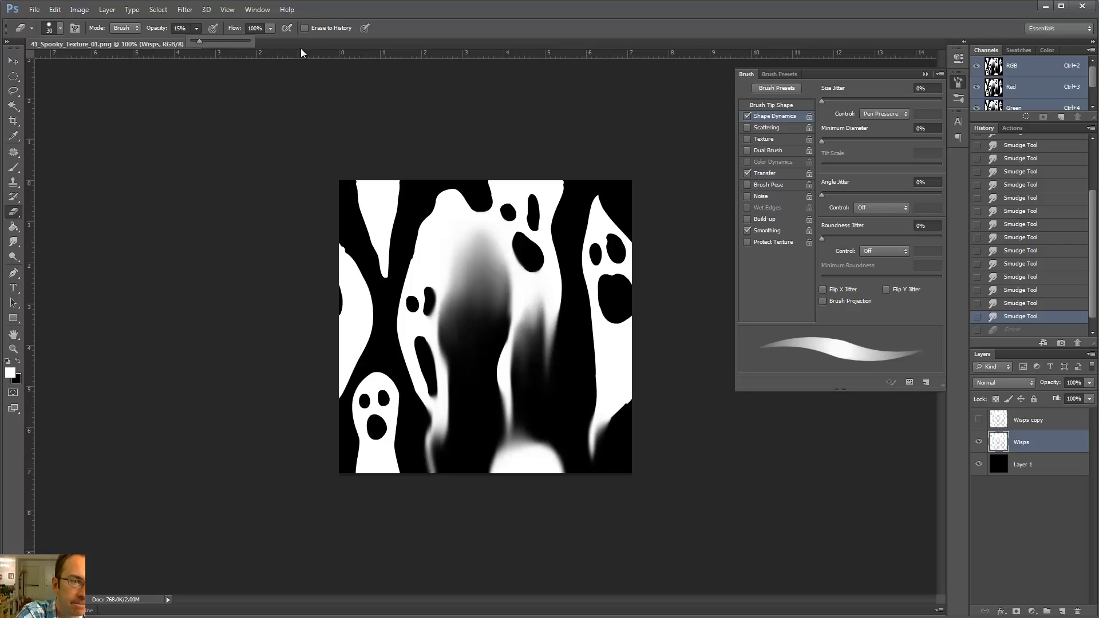
left_click_drag(467, 235, 455, 315)
key("ctrl+z")
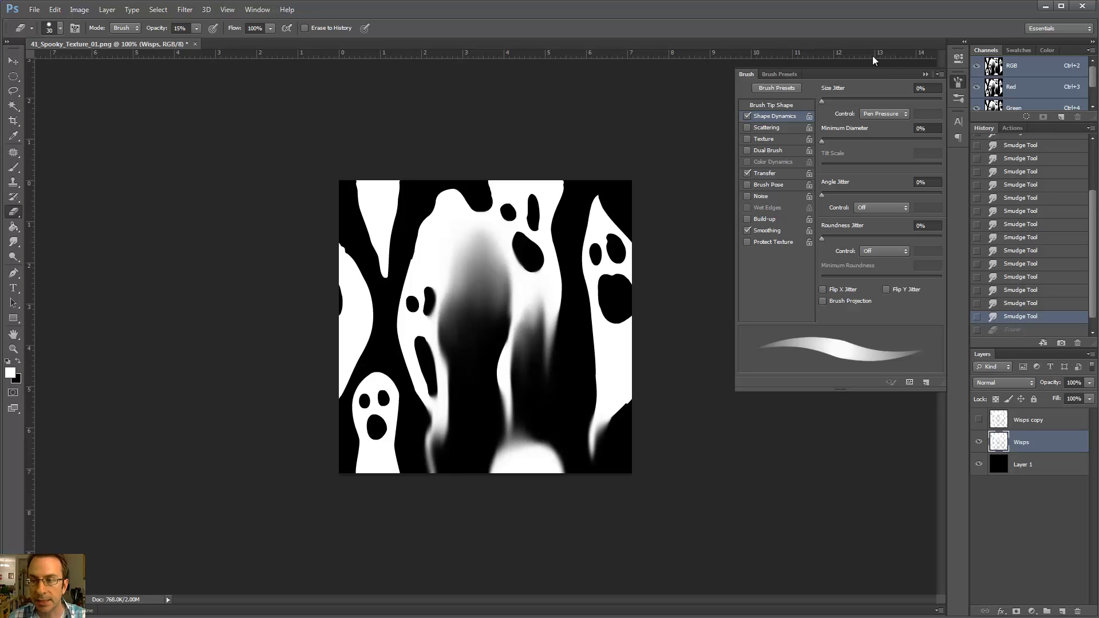
left_click(925, 75)
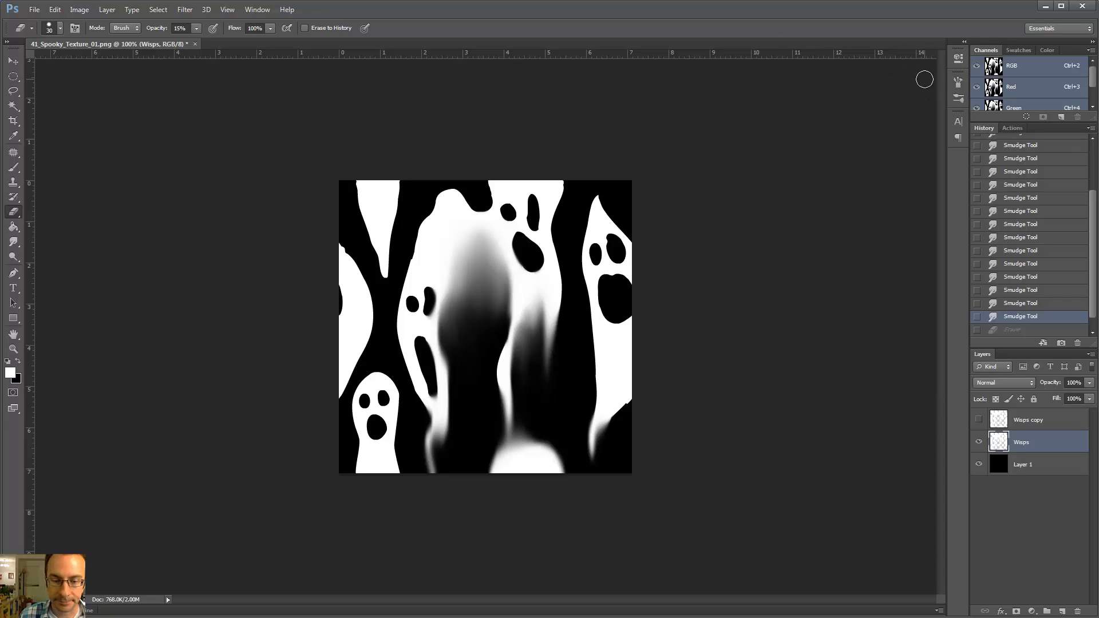
Softly erase wispy, curved streaks into the grey upper part of the arch on the Wisps layer.
mouse_move(447, 336)
left_mouse_down()
mouse_move(462, 106)
mouse_move(448, 307)
mouse_move(461, 265)
left_mouse_up()
key("ctrl+z")
mouse_move(462, 262)
left_mouse_down()
mouse_move(469, 236)
mouse_move(485, 303)
left_mouse_up()
key("ctrl+z")
mouse_move(476, 240)
left_mouse_down()
mouse_move(490, 323)
mouse_move(493, 309)
mouse_move(509, 333)
mouse_move(532, 316)
left_mouse_up()
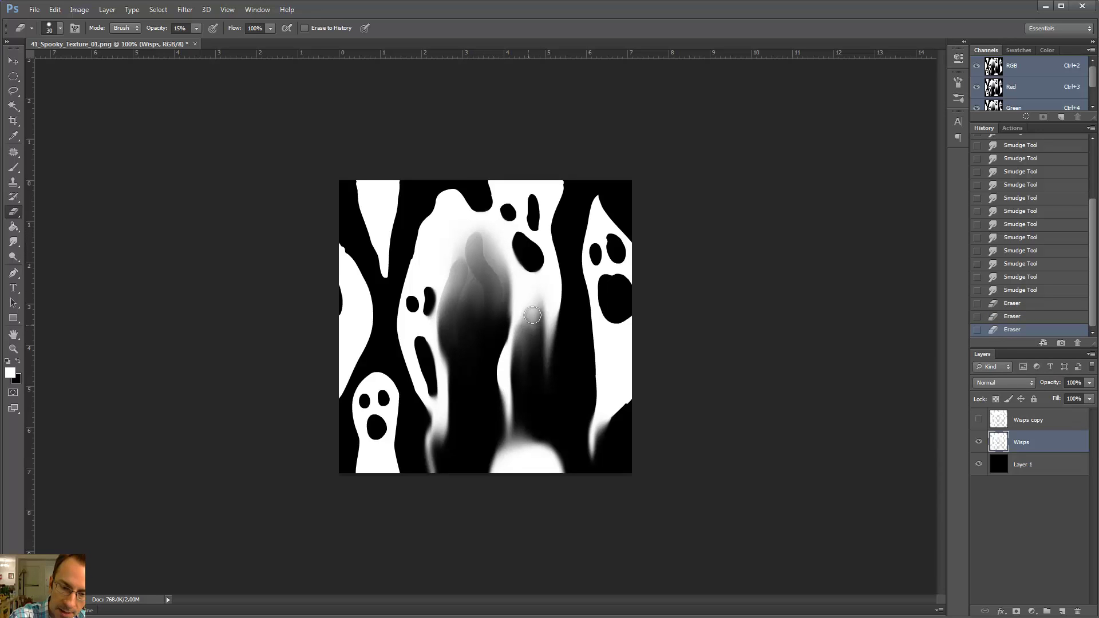
Softly erase the faded top of the smaller dark area to the right of the arch.
mouse_move(518, 361)
left_mouse_down()
mouse_move(540, 336)
mouse_move(539, 296)
mouse_move(519, 349)
left_mouse_up()
key("ctrl+z")
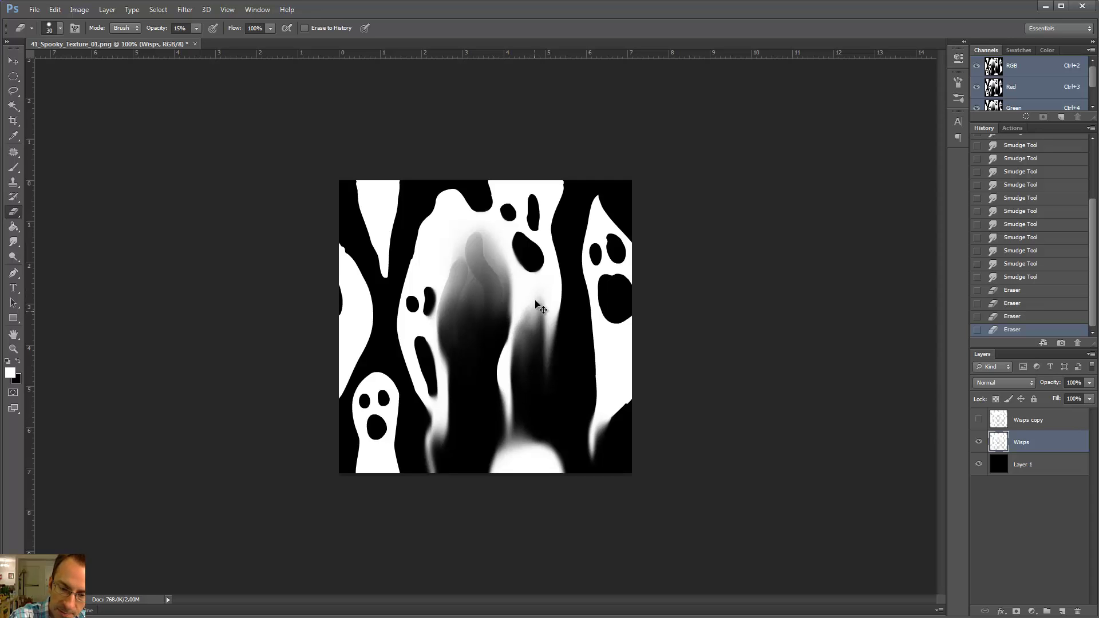
left_click_drag(538, 300, 518, 358)
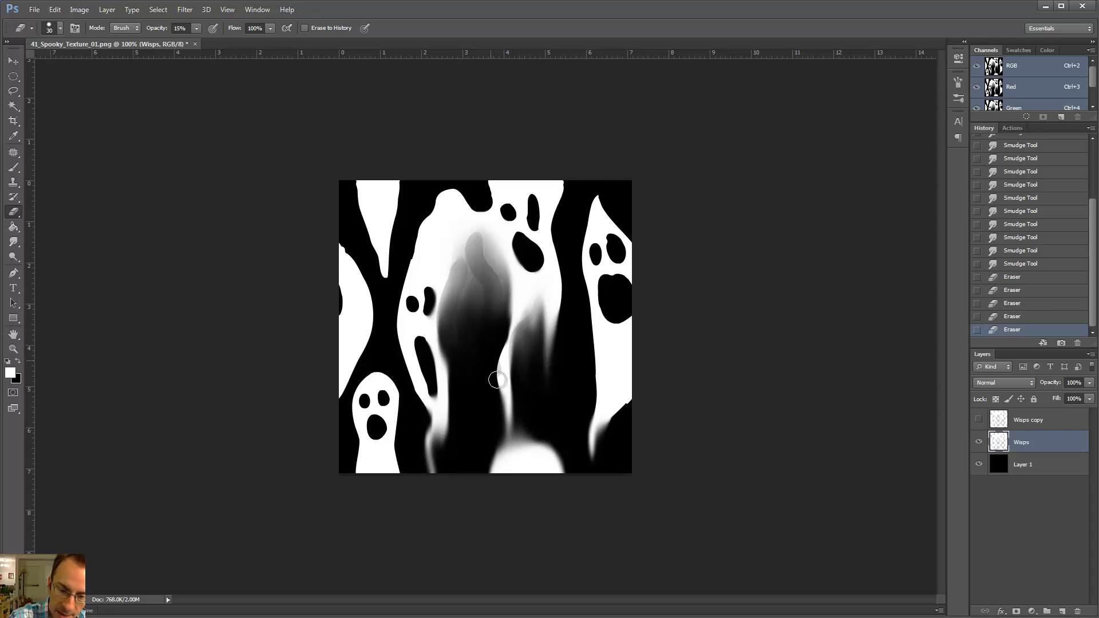
Softly erase the lower part and edges of the thin white strand between the two dark areas.
key("ctrl+plus")
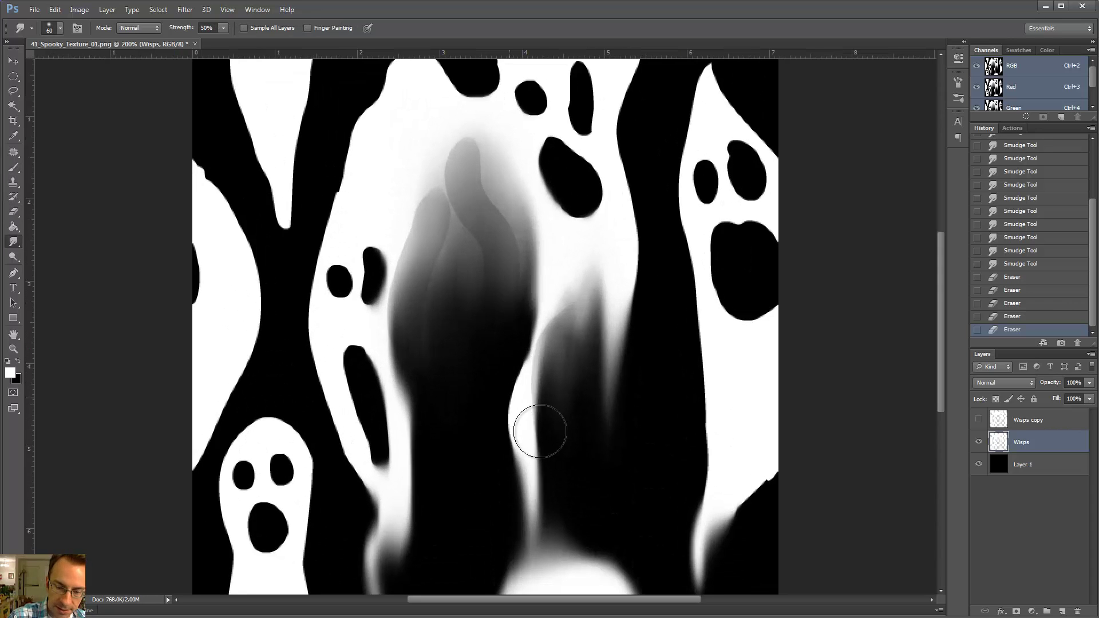
mouse_move(494, 366)
left_mouse_down()
mouse_move(499, 414)
mouse_move(539, 482)
mouse_move(550, 535)
left_mouse_up()
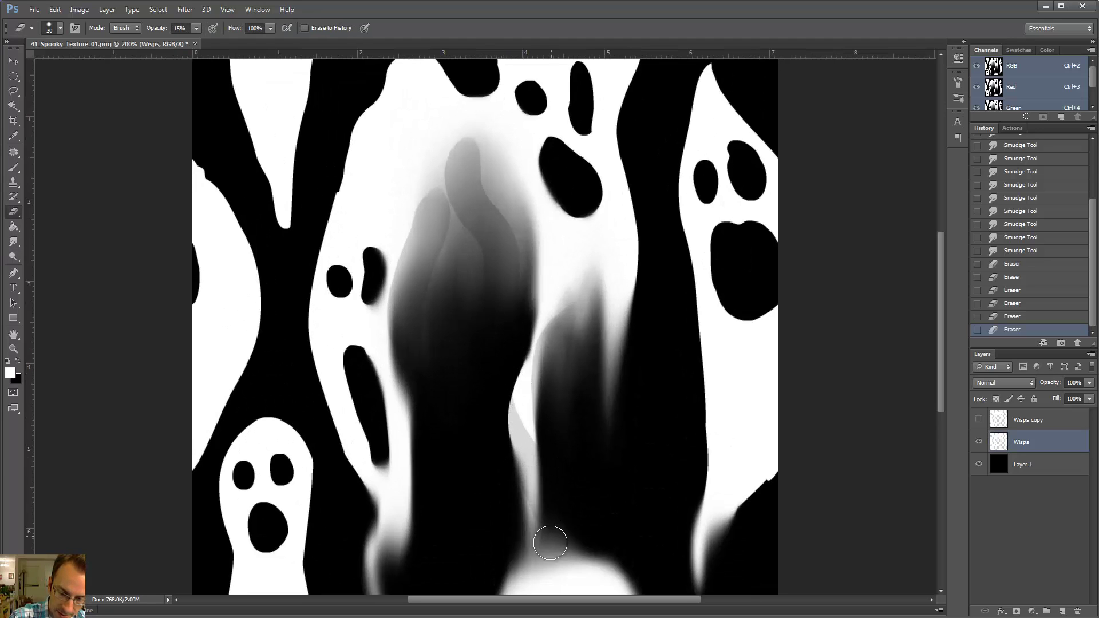
scroll(542, 304, "down", 3)
key("ctrl+z")
mouse_move(462, 296)
left_mouse_down()
mouse_move(518, 401)
mouse_move(507, 404)
mouse_move(509, 381)
mouse_move(460, 321)
mouse_move(439, 182)
mouse_move(458, 276)
mouse_move(515, 387)
left_mouse_up()
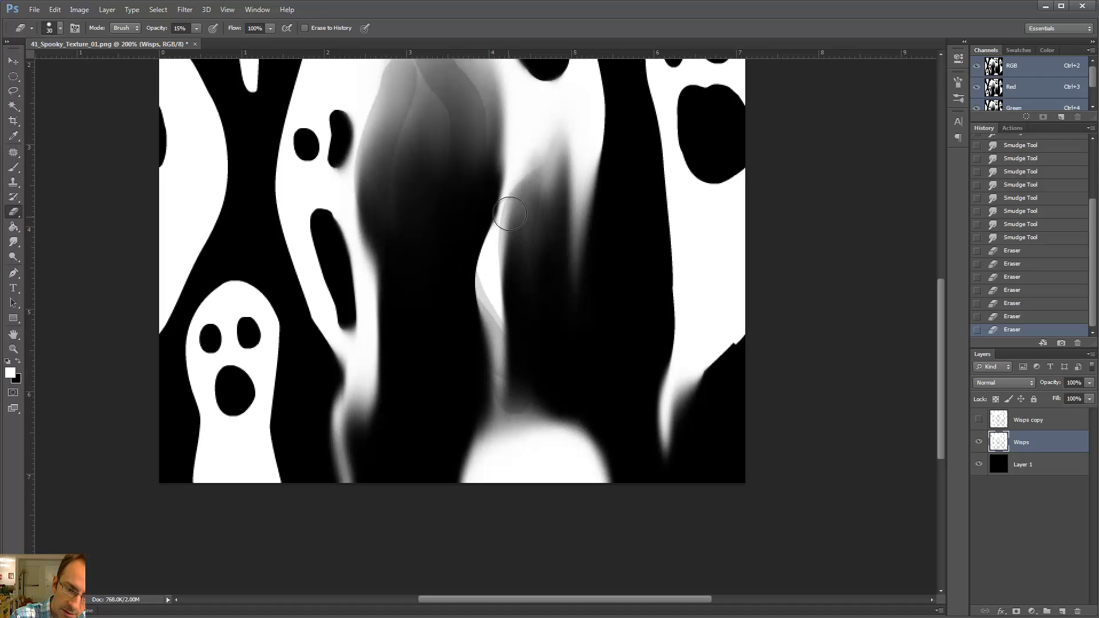
left_click_drag(511, 233, 488, 123)
key("ctrl+z")
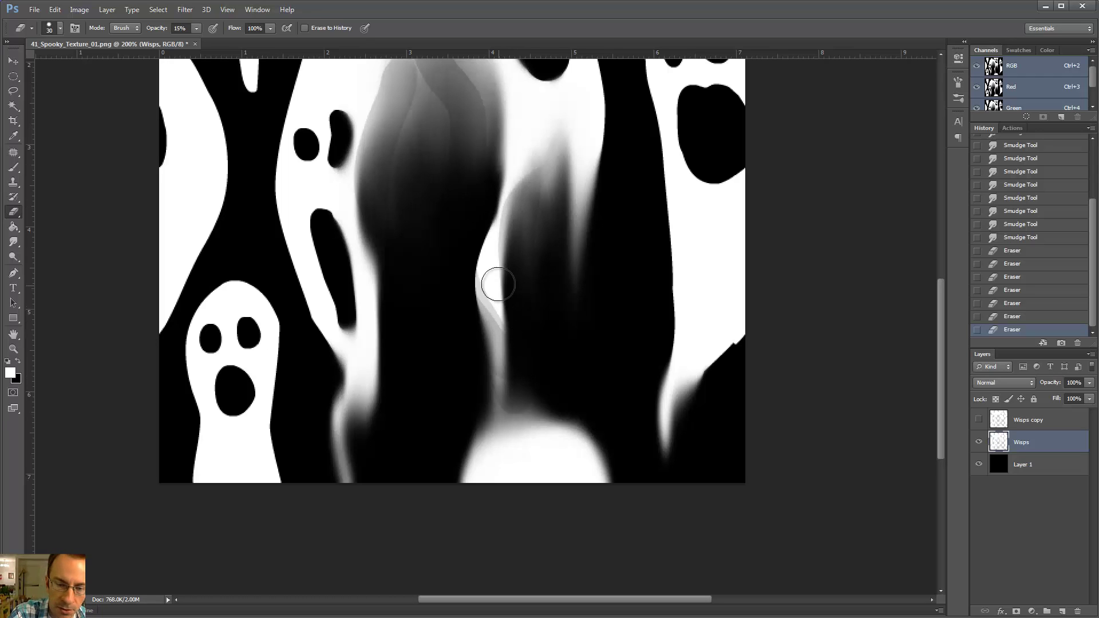
Paint thin white 5 px lines down the lower strand and smudge them into the white mound below.
key("i")
key("b")
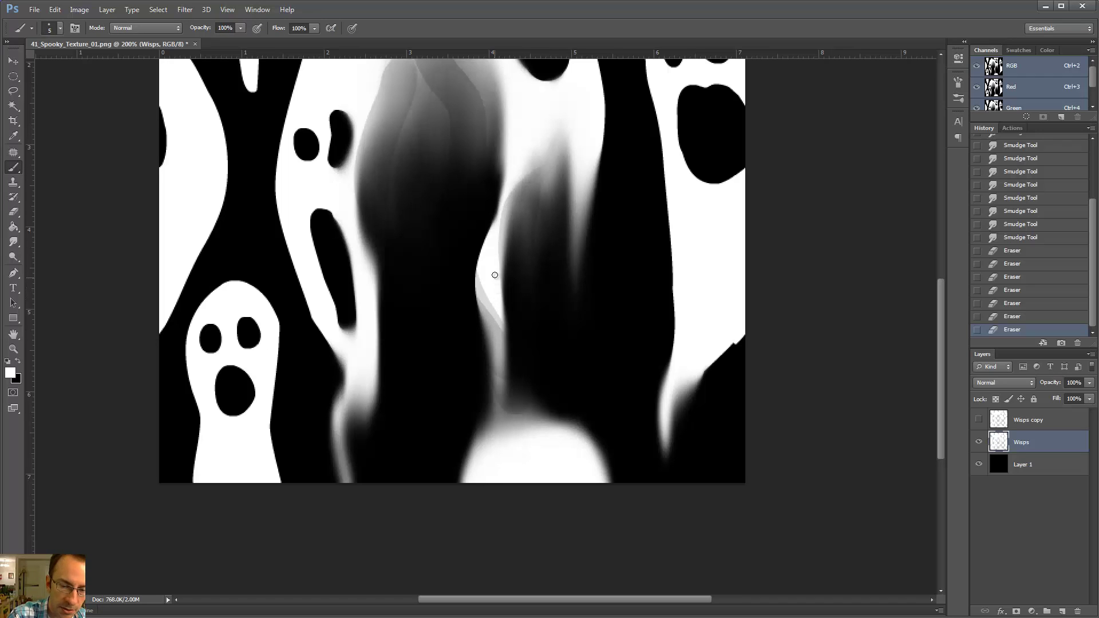
left_click_drag(495, 275, 506, 410)
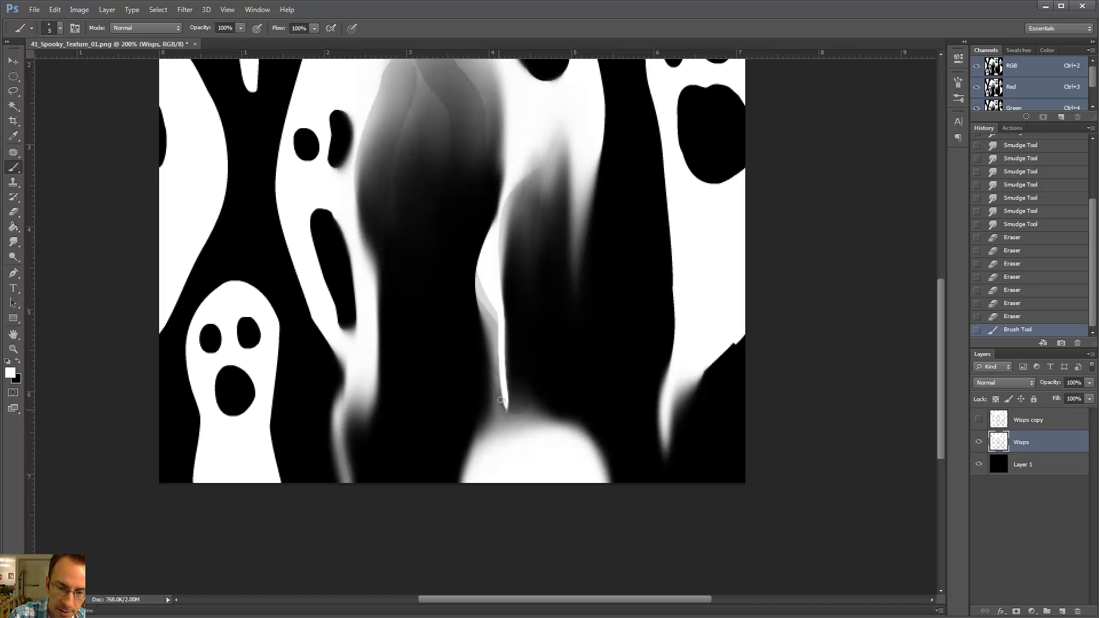
key("r")
mouse_move(498, 329)
left_mouse_down()
mouse_move(498, 370)
mouse_move(527, 460)
left_mouse_up()
key("b")
mouse_move(504, 385)
left_mouse_down()
mouse_move(528, 468)
mouse_move(506, 358)
left_mouse_up()
key("r")
left_click_drag(516, 440, 507, 343)
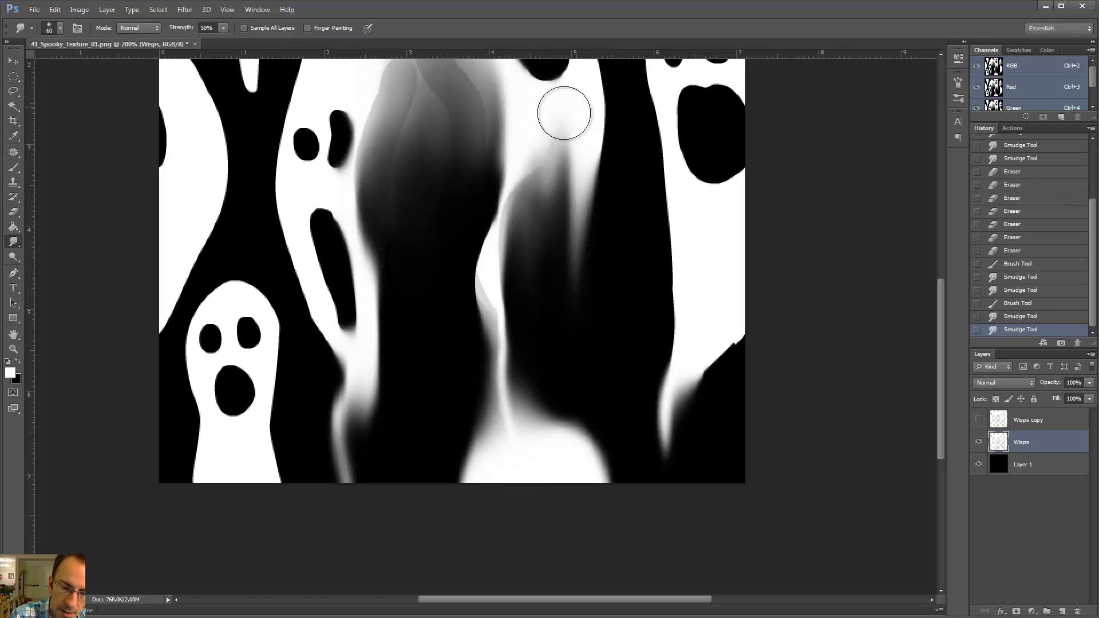
Softly erase the wide middle section of the white strand to make it semi-transparent grey.
key("e")
mouse_move(479, 330)
left_mouse_down()
mouse_move(457, 433)
mouse_move(474, 351)
left_mouse_up()
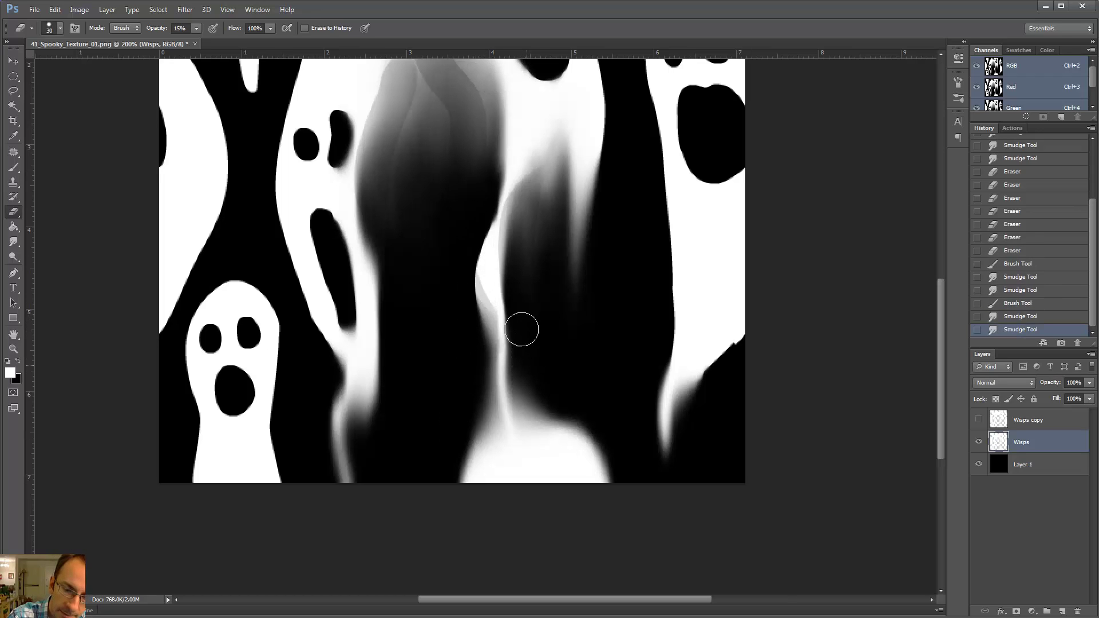
left_click_drag(521, 350, 491, 232)
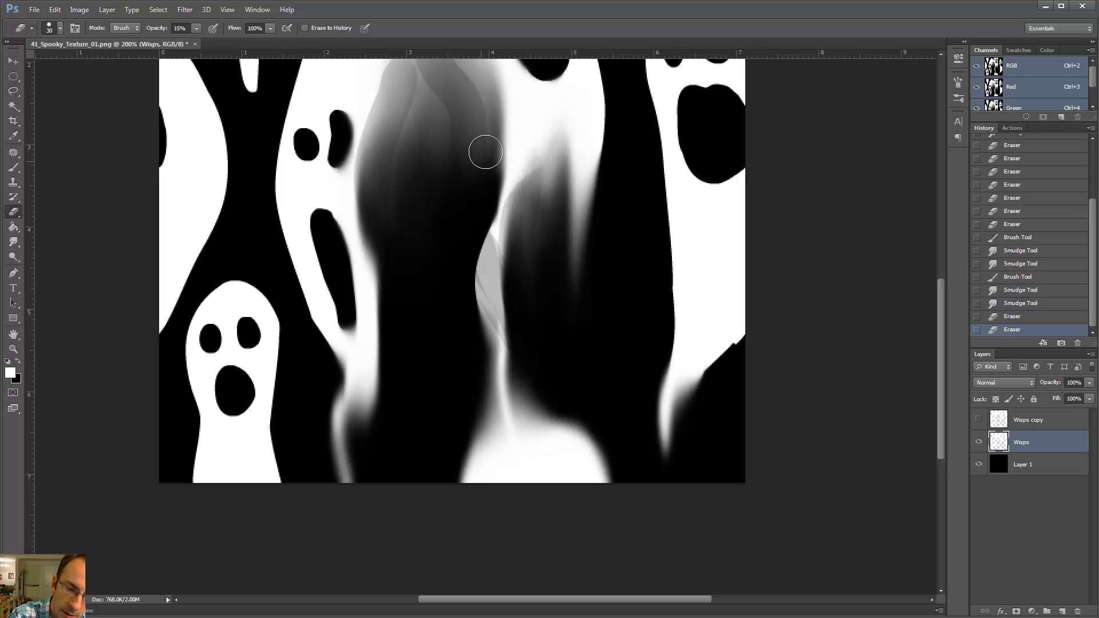
Paint a thin white highlight along the strand's right edge and smudge it downward.
key("b")
left_click_drag(508, 188, 496, 309)
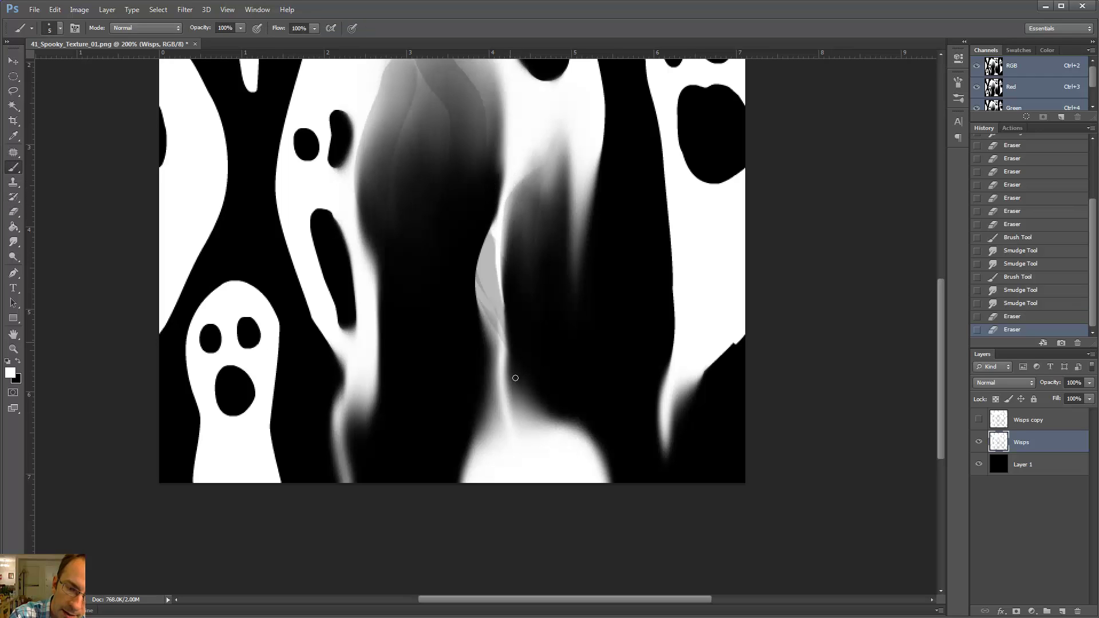
key("r")
mouse_move(503, 233)
left_mouse_down()
mouse_move(511, 340)
mouse_move(516, 223)
mouse_move(529, 389)
left_mouse_up()
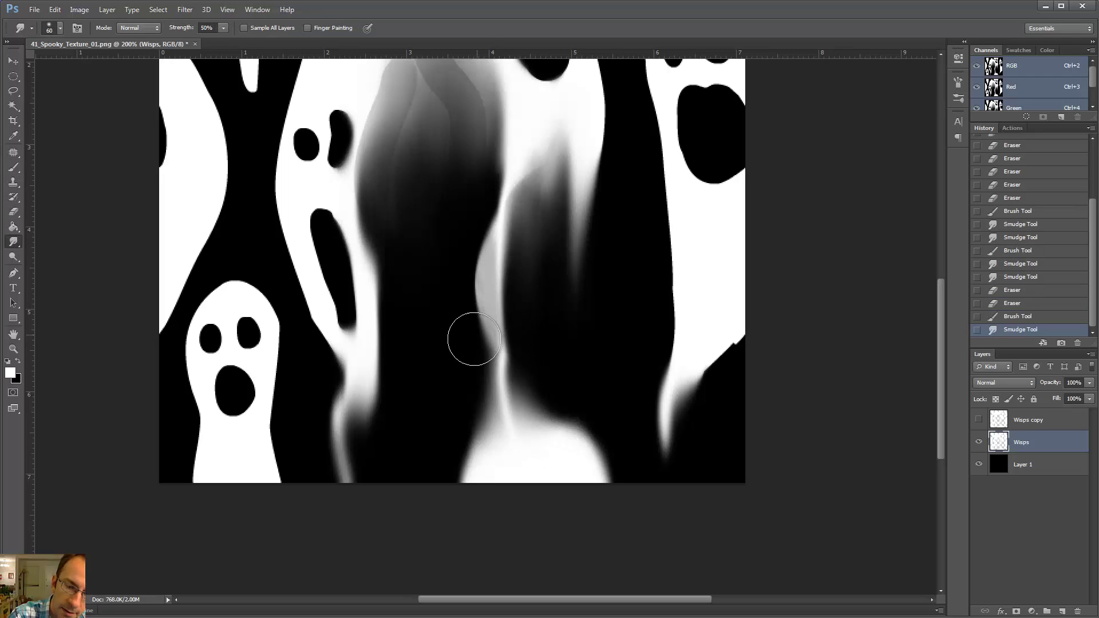
Smudge the middle of the white strand upward, and softly erase its left edge and the grey area beside it at 15% opacity.
left_click_drag(472, 344, 478, 252)
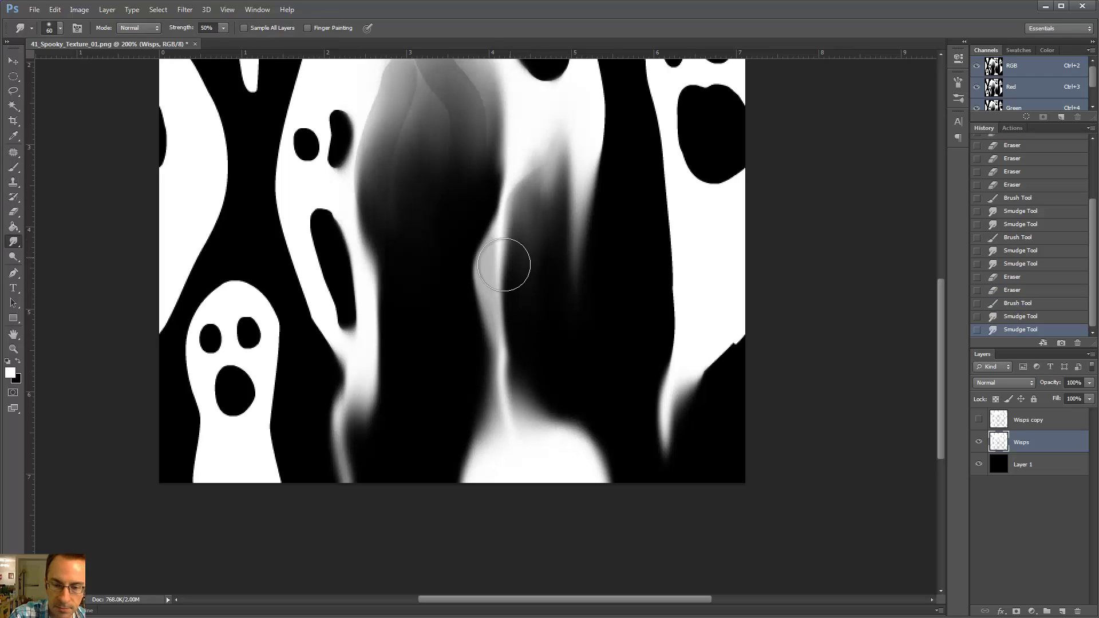
key("e")
left_click_drag(479, 337, 471, 277)
mouse_move(479, 314)
left_mouse_down()
mouse_move(472, 334)
mouse_move(464, 314)
mouse_move(479, 353)
left_mouse_up()
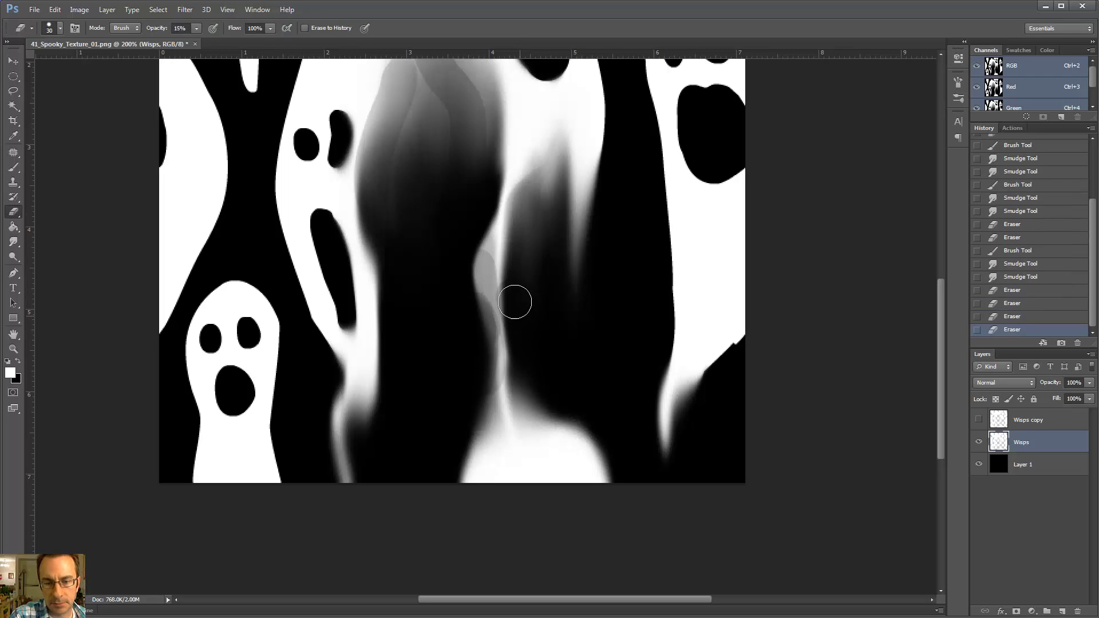
mouse_move(515, 302)
left_mouse_down()
mouse_move(524, 228)
mouse_move(543, 201)
left_mouse_up()
key("r")
mouse_move(515, 241)
left_mouse_down()
mouse_move(508, 282)
mouse_move(565, 176)
mouse_move(532, 253)
left_mouse_up()
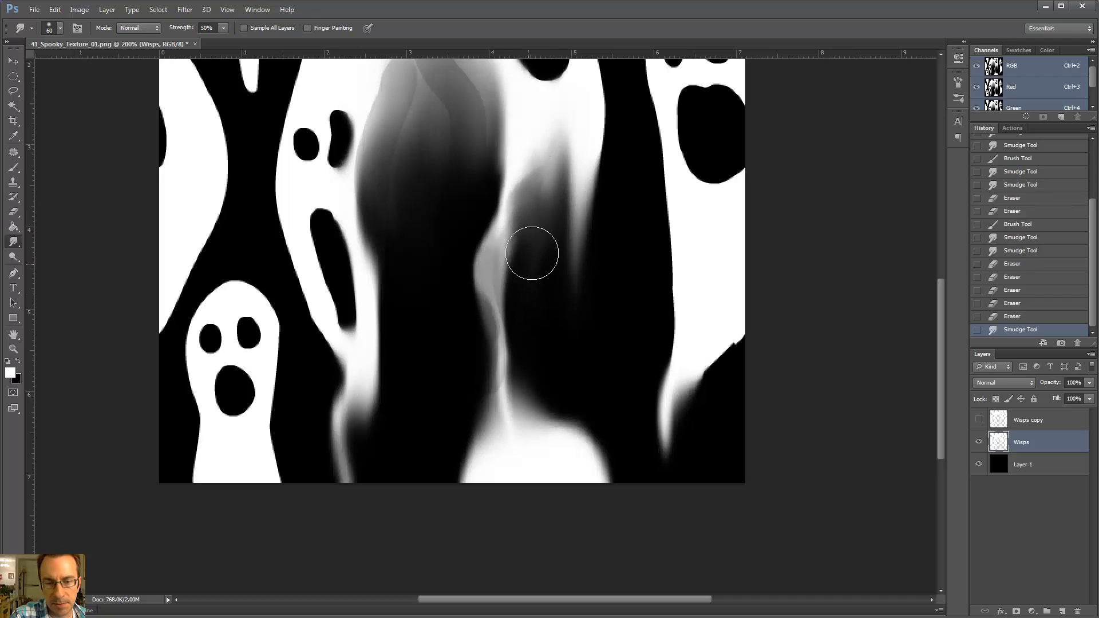
key("ctrl+z")
key("ctrl+z")
key("ctrl+z")
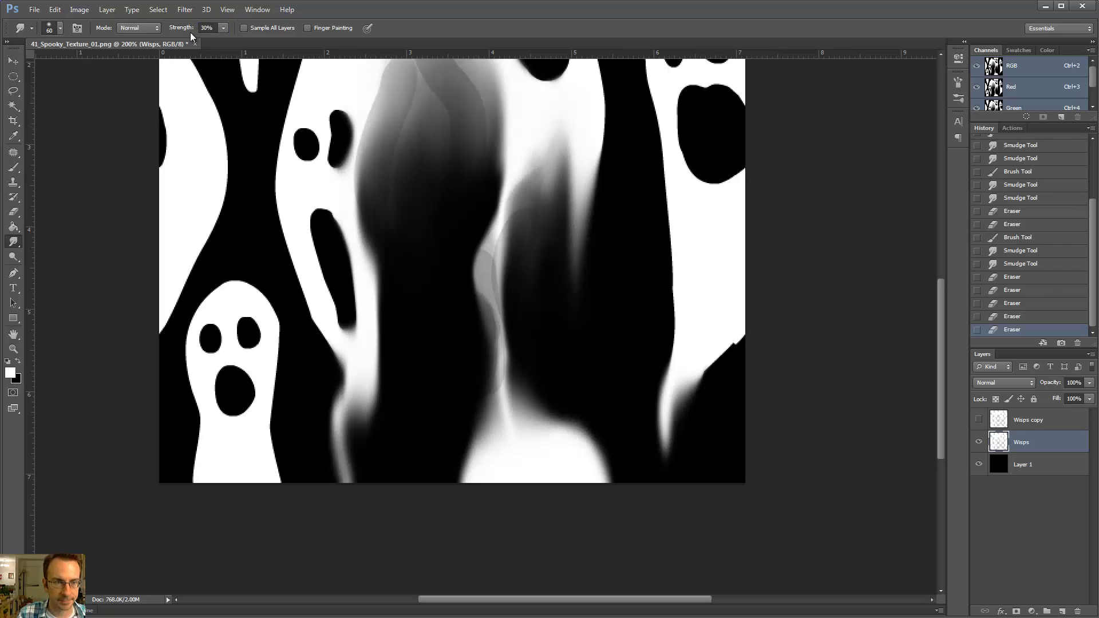
Reduce the Smudge strength to 30% and blend the dark area beside the strand and the large grey area above it.
mouse_move(522, 274)
left_mouse_down()
mouse_move(521, 239)
mouse_move(516, 251)
mouse_move(533, 251)
mouse_move(524, 243)
mouse_move(554, 364)
left_mouse_up()
left_click_drag(397, 105, 436, 358)
key("space")
left_click_drag(389, 204, 426, 506)
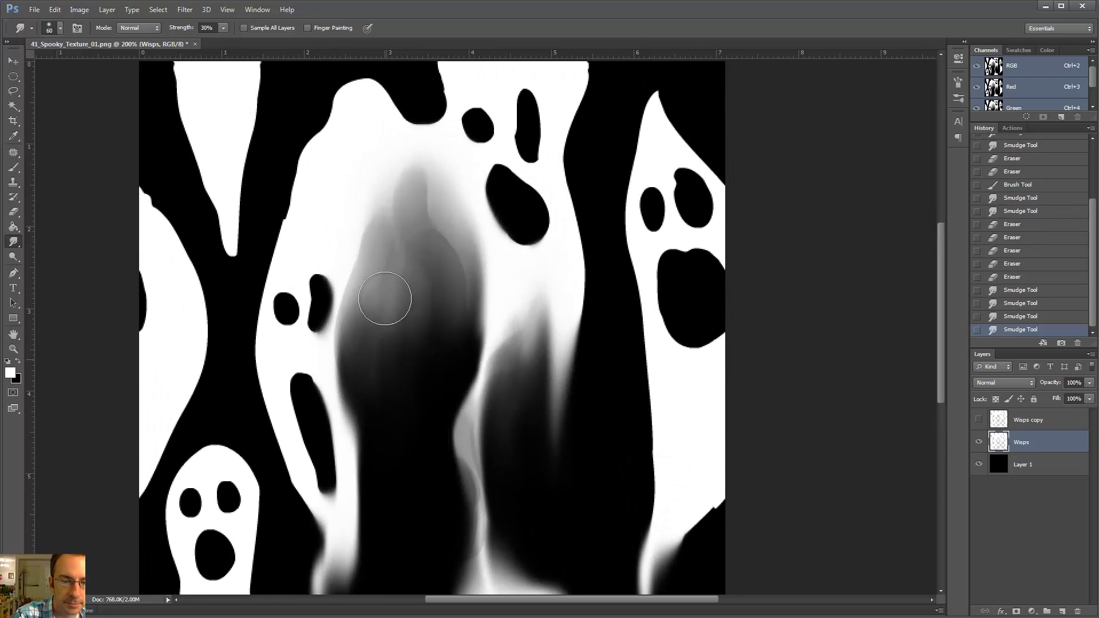
left_click_drag(385, 298, 382, 178)
Softly erase a curved band from the middle ghost's left shoulder down into the grey area, and smudge the band's edges at 30% strength.
key("e")
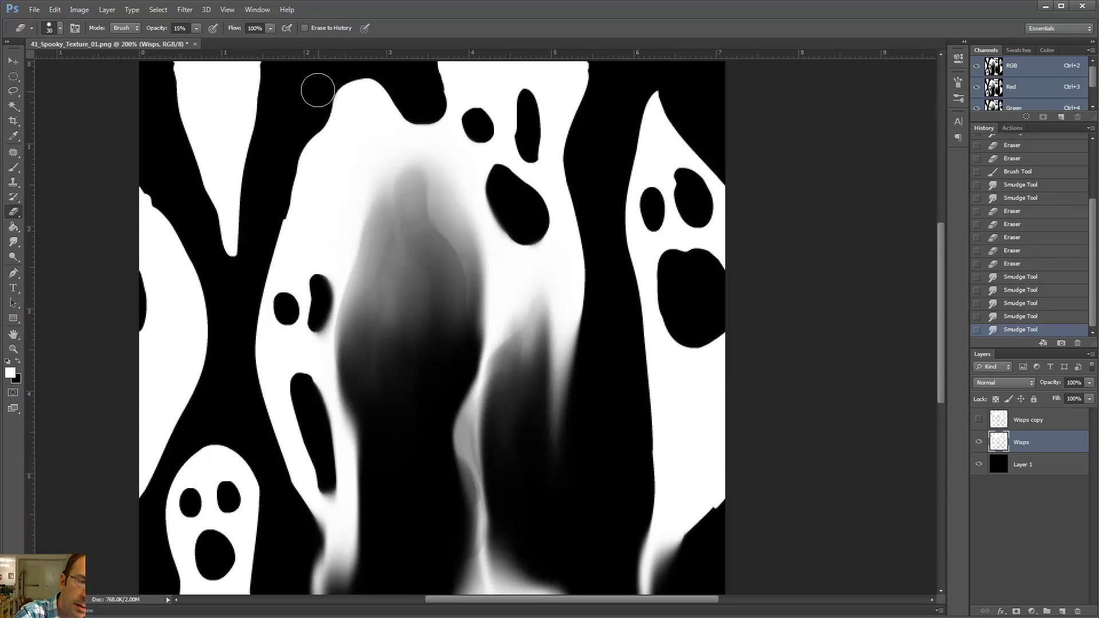
mouse_move(318, 123)
left_mouse_down()
mouse_move(343, 189)
mouse_move(369, 332)
left_mouse_up()
key("r")
mouse_move(375, 289)
left_mouse_down()
mouse_move(360, 154)
mouse_move(374, 428)
left_mouse_up()
key("ctrl+z")
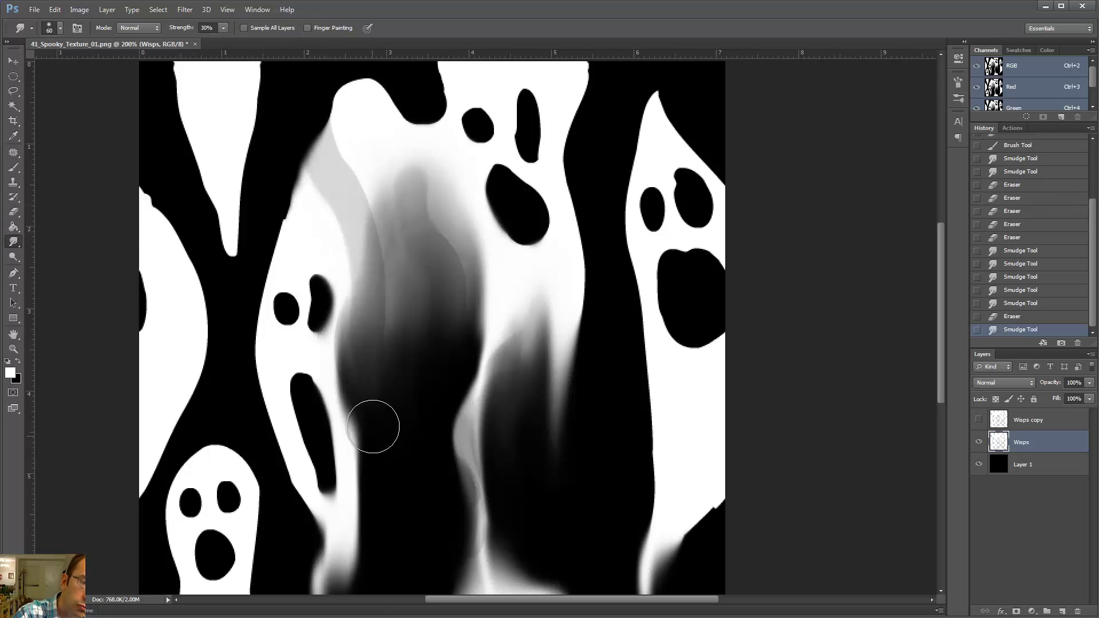
left_click_drag(368, 308, 271, 60)
left_click_drag(307, 112, 380, 506)
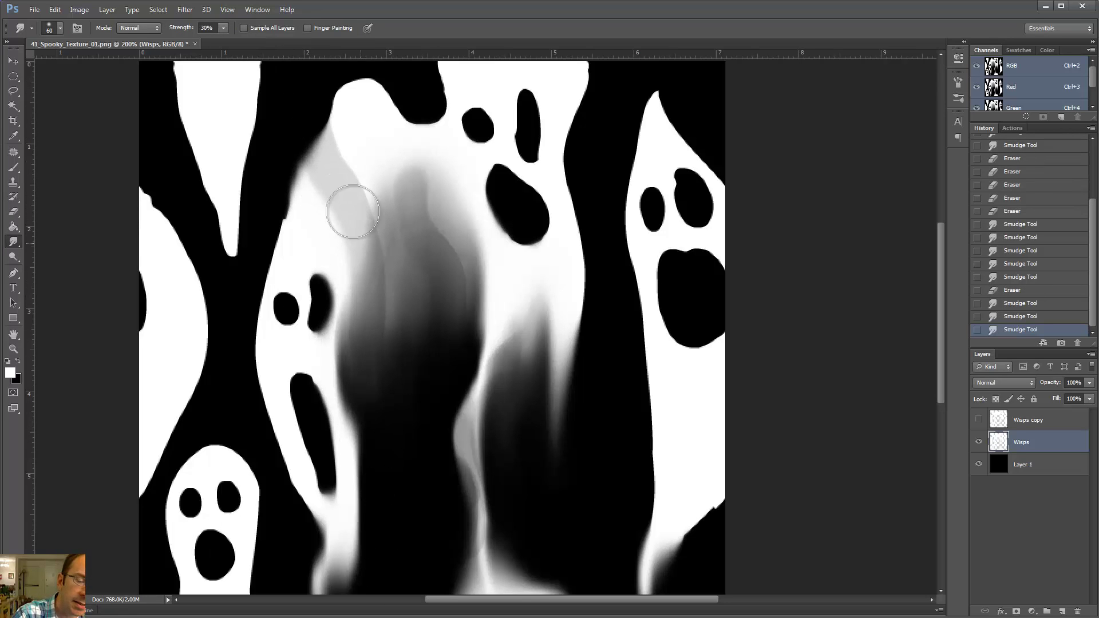
Softly erase the lower left side of the shoulder band and smudge it downward into the white ghost with the long face.
key("e")
left_click_drag(304, 165, 358, 269)
key("r")
left_click_drag(309, 157, 358, 287)
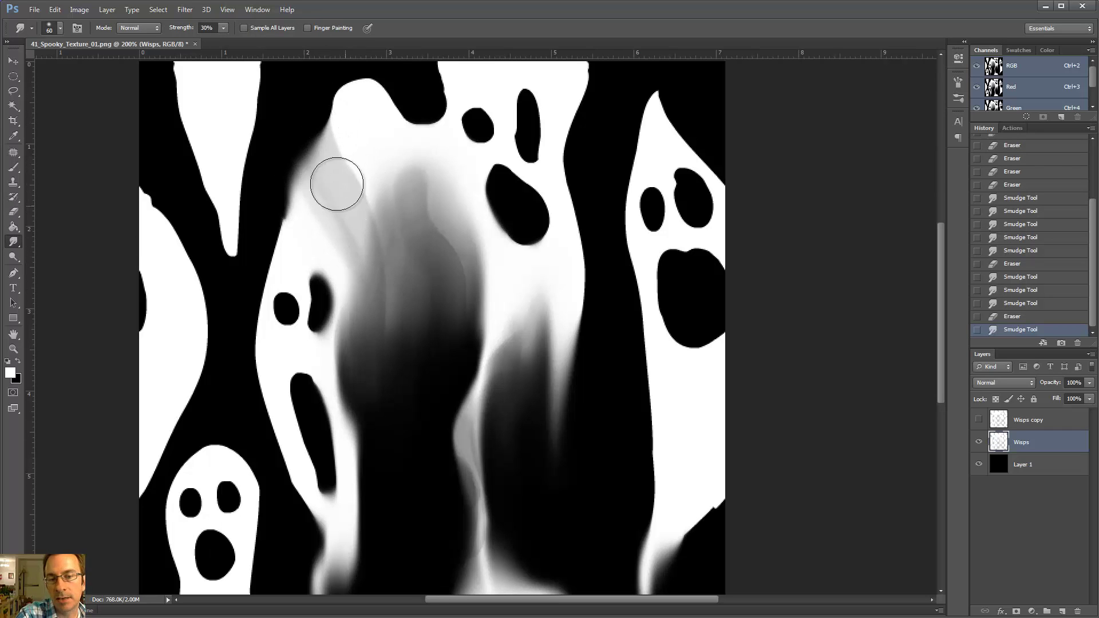
mouse_move(335, 168)
left_mouse_down()
mouse_move(315, 202)
mouse_move(315, 189)
mouse_move(323, 177)
mouse_move(314, 212)
mouse_move(348, 251)
left_mouse_up()
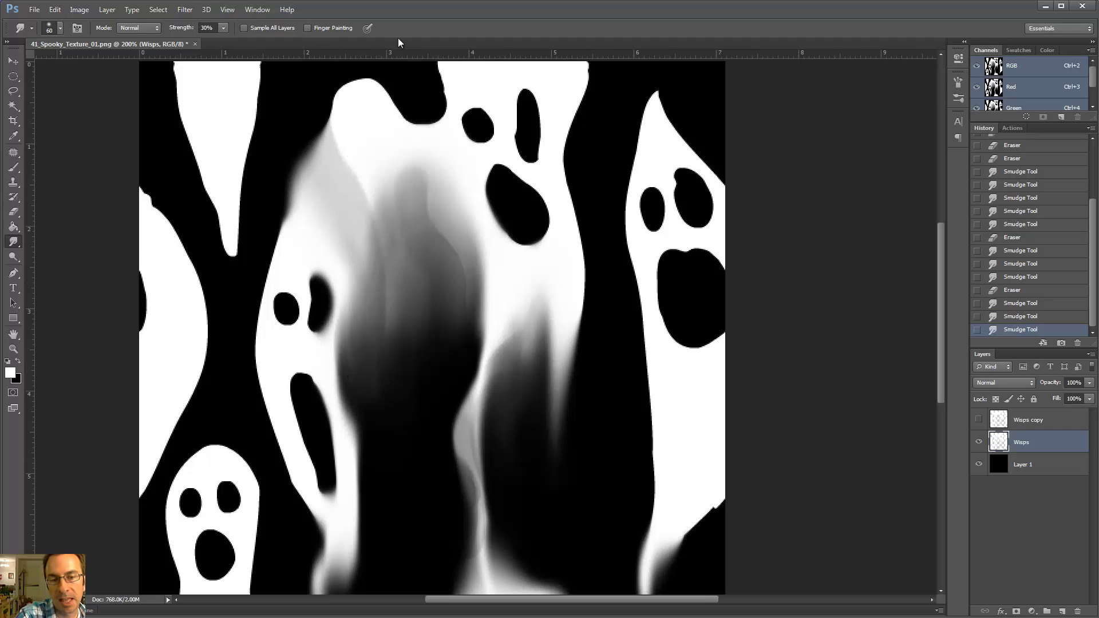
left_click_drag(424, 277, 423, 374)
right_click(445, 456)
mouse_move(332, 270)
left_mouse_down()
mouse_move(335, 314)
mouse_move(316, 294)
mouse_move(339, 321)
mouse_move(347, 414)
left_mouse_up()
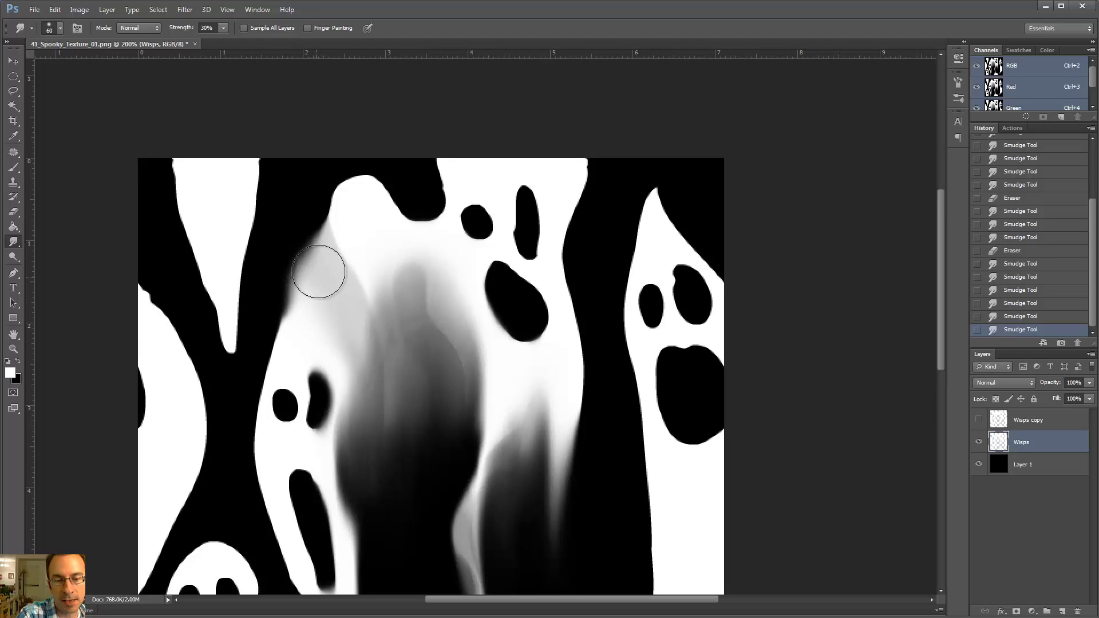
Erase a narrow 25 px strip along the shoulder band at 15% opacity and smudge it with a 35 px brush.
key("bracketleft")
key("bracketleft")
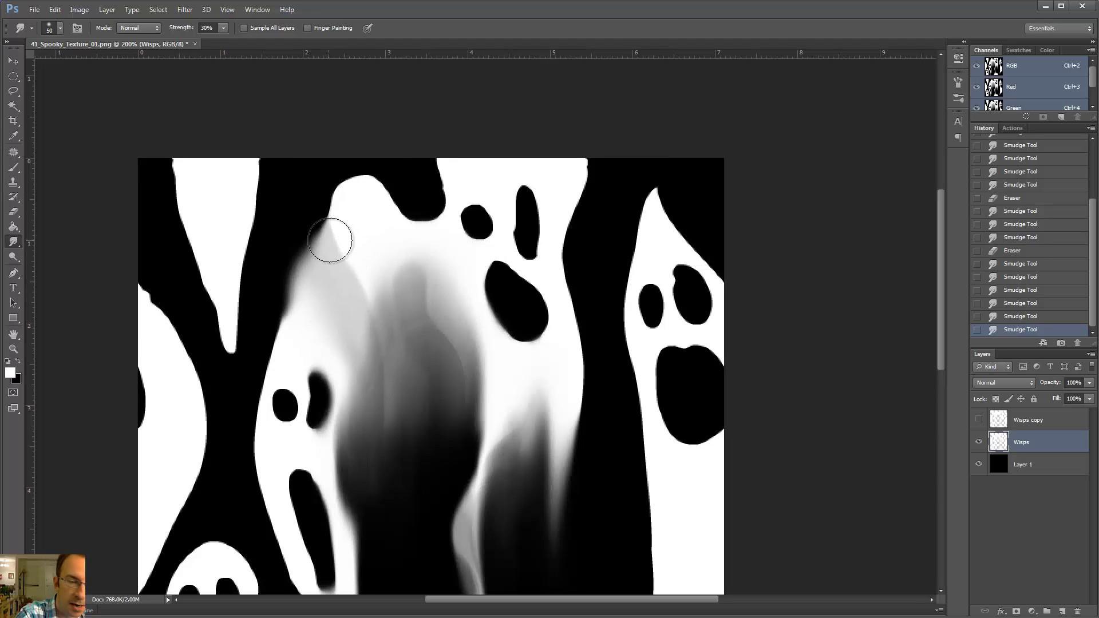
key("e")
left_click_drag(313, 213, 367, 389)
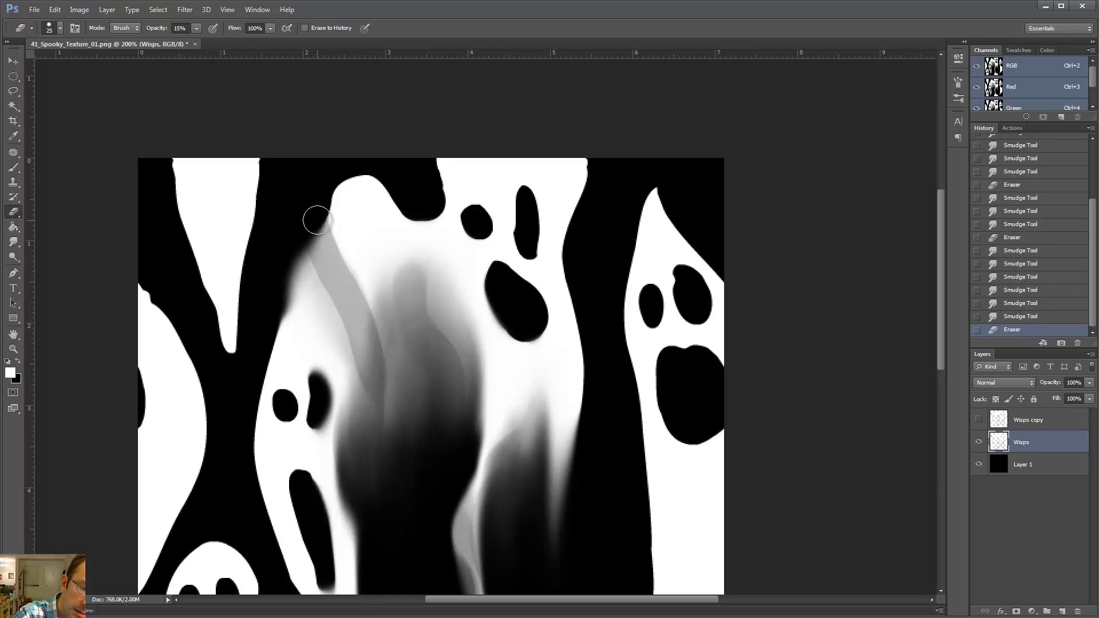
left_click_drag(364, 340, 384, 519)
key("r")
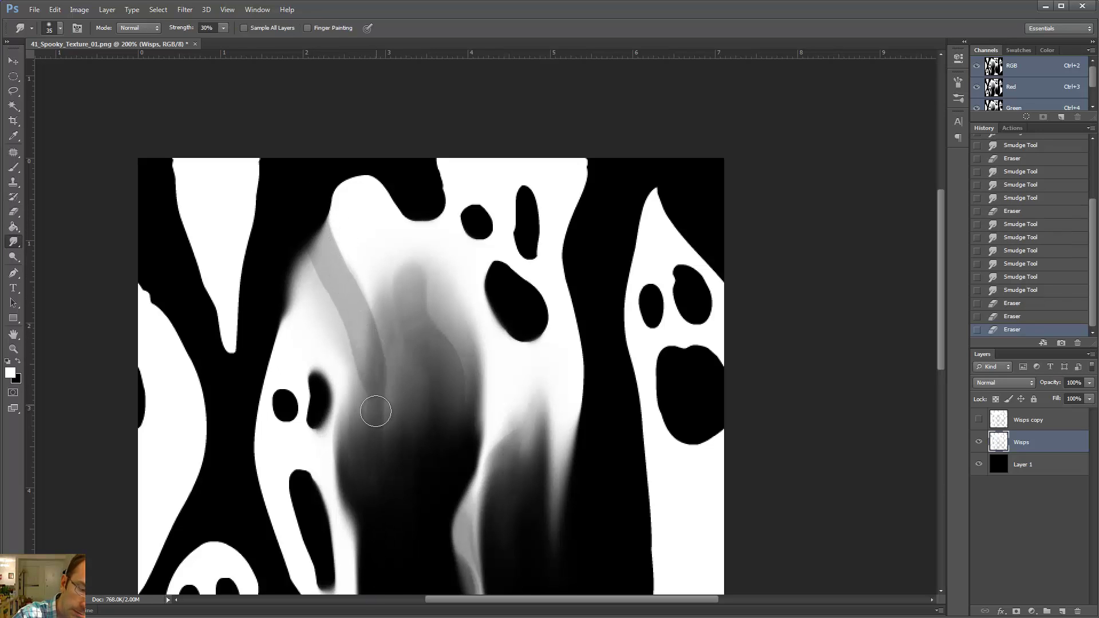
left_click_drag(377, 404, 317, 235)
Smudge the outer left edge and shoulder tip of the long-faced ghost with a 35 px brush to blur its outline.
key("b")
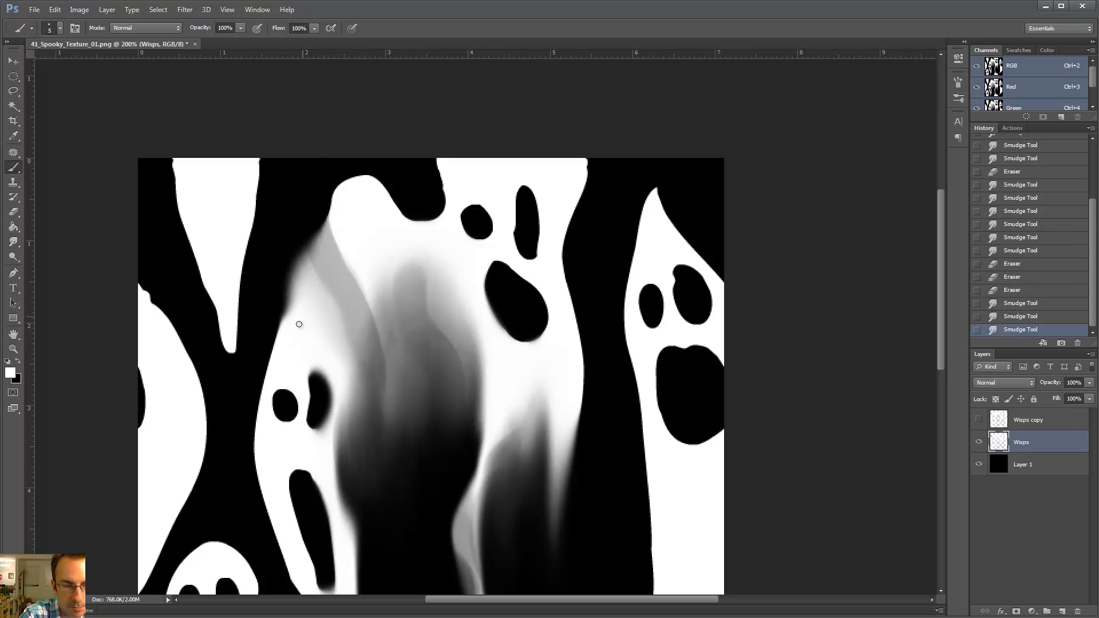
key("r")
left_click_drag(283, 246, 284, 339)
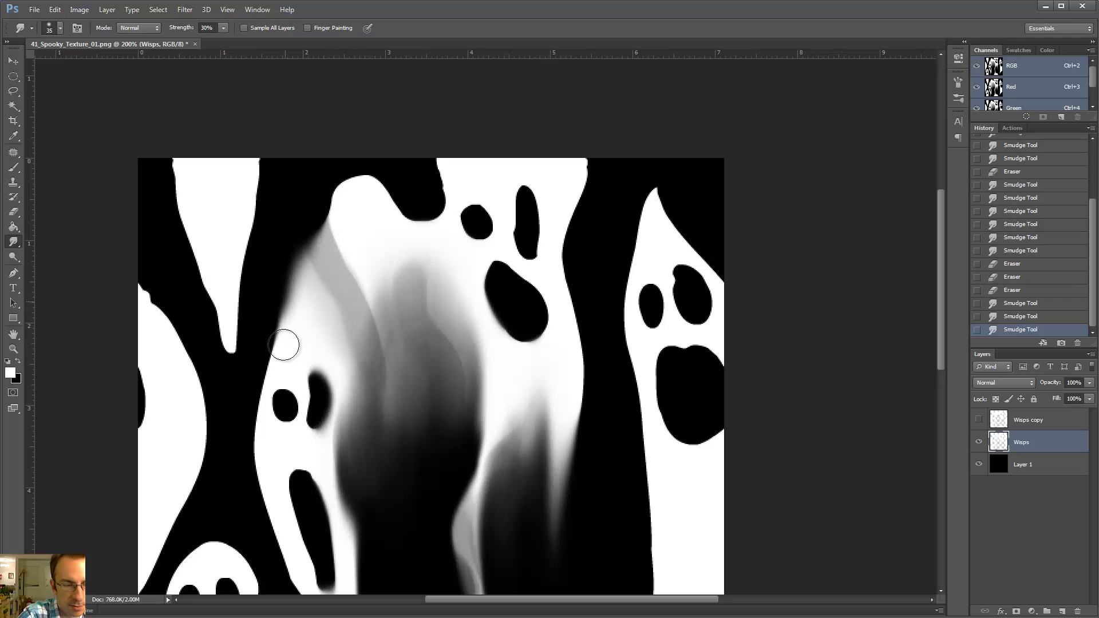
mouse_move(303, 210)
left_mouse_down()
mouse_move(300, 322)
mouse_move(294, 224)
mouse_move(338, 368)
mouse_move(338, 311)
left_mouse_up()
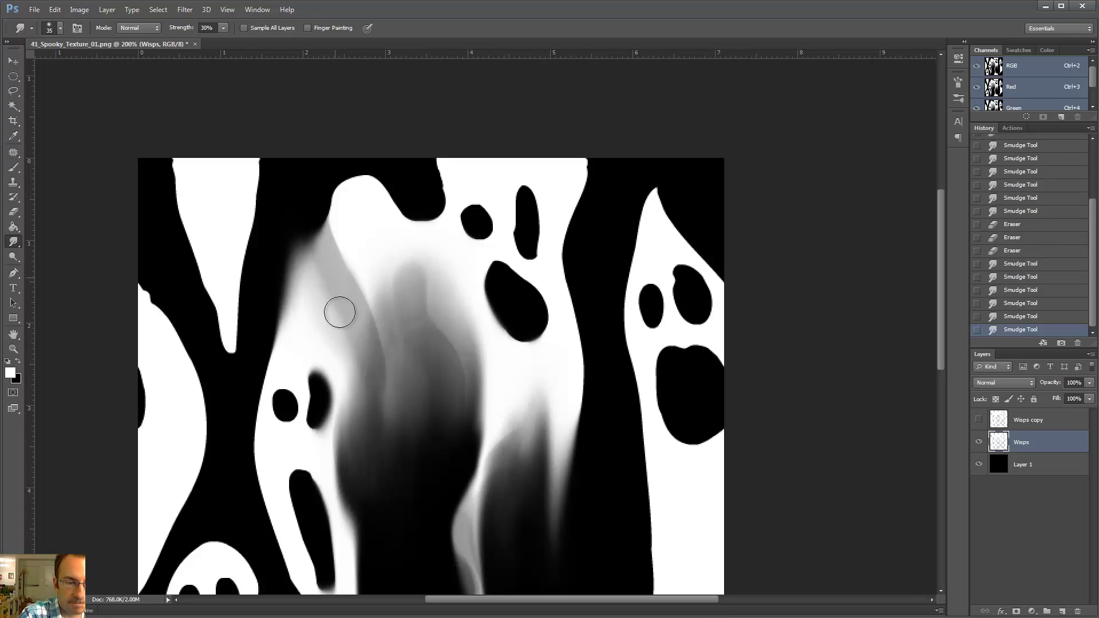
Softly erase vertical 25 px streaks from the black notch between the ghost heads down through the grey area at 15% opacity.
key("ctrl+minus")
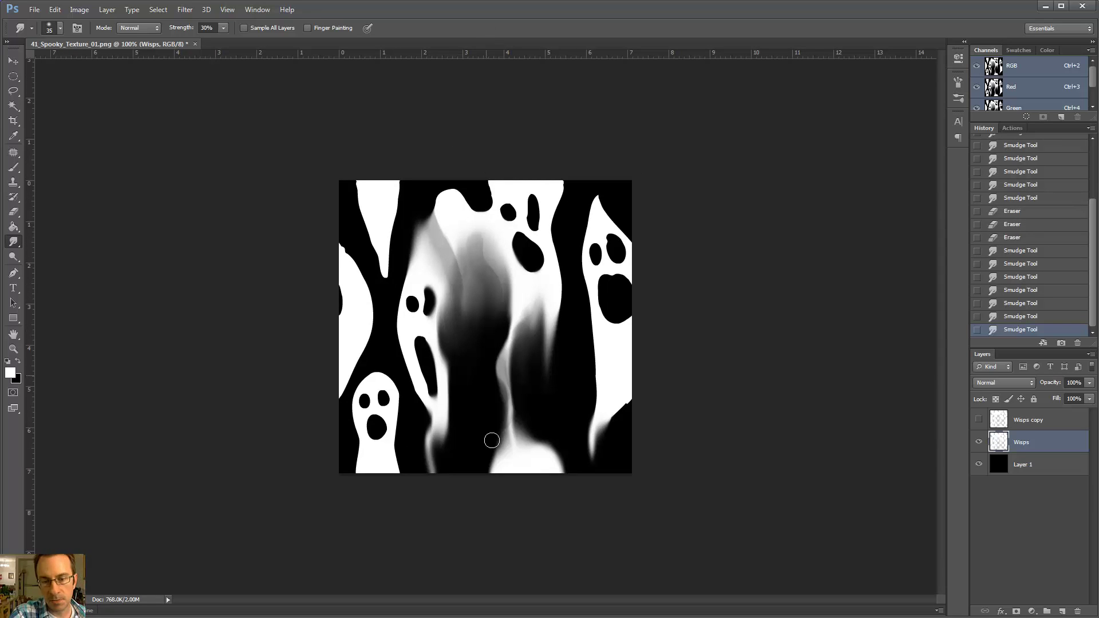
key("bracketright")
left_click_drag(494, 282, 497, 270)
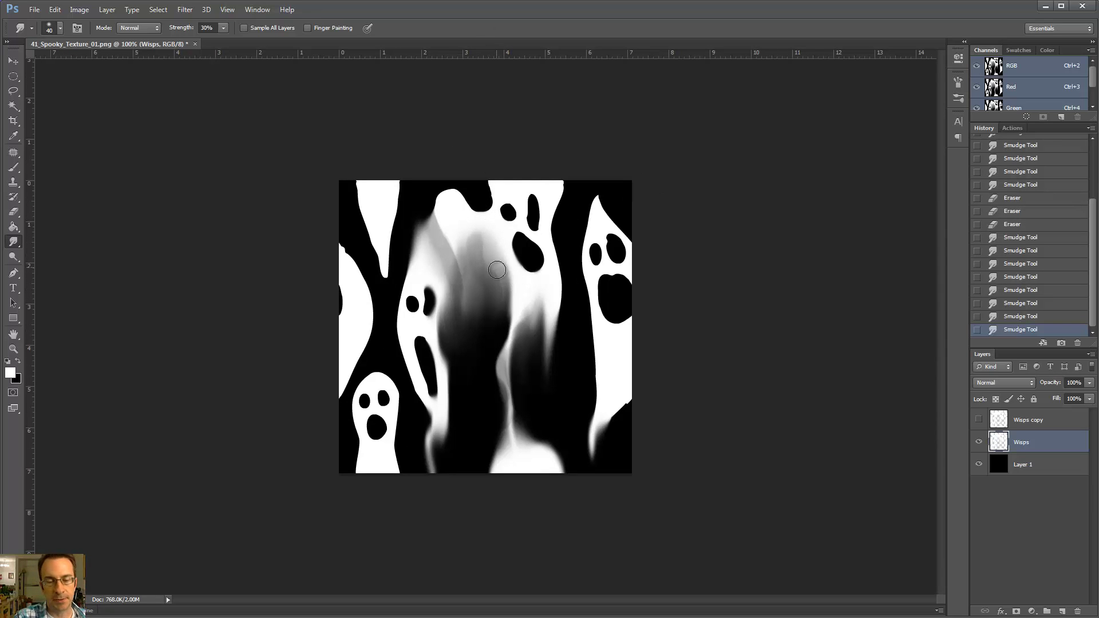
key("bracketright")
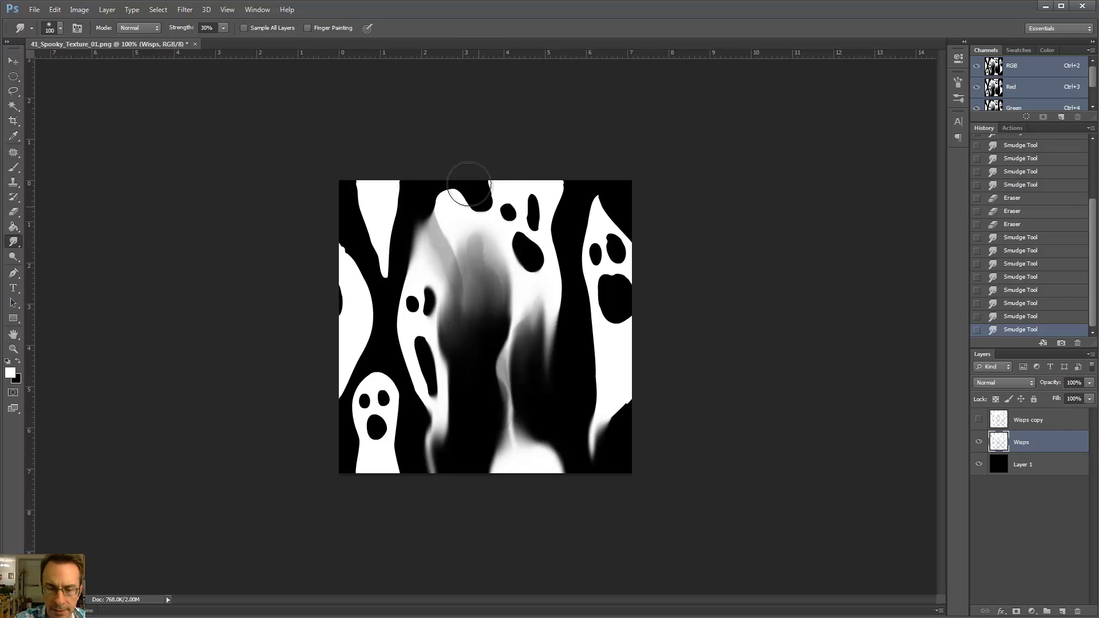
key("e")
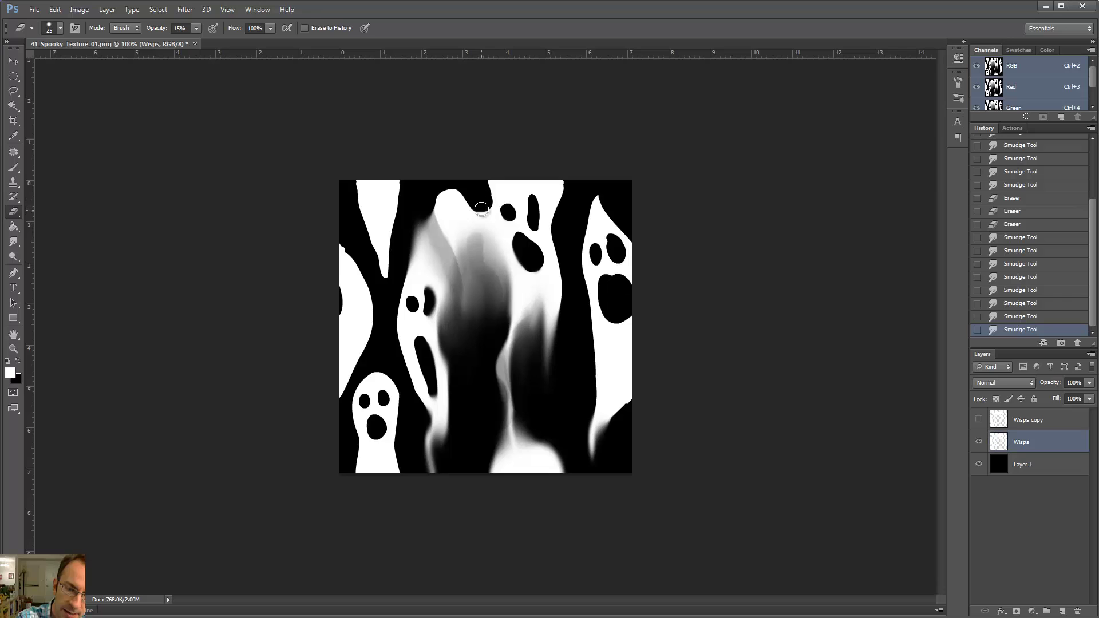
mouse_move(473, 196)
left_mouse_down()
mouse_move(484, 227)
mouse_move(471, 338)
left_mouse_up()
left_click_drag(474, 186, 497, 302)
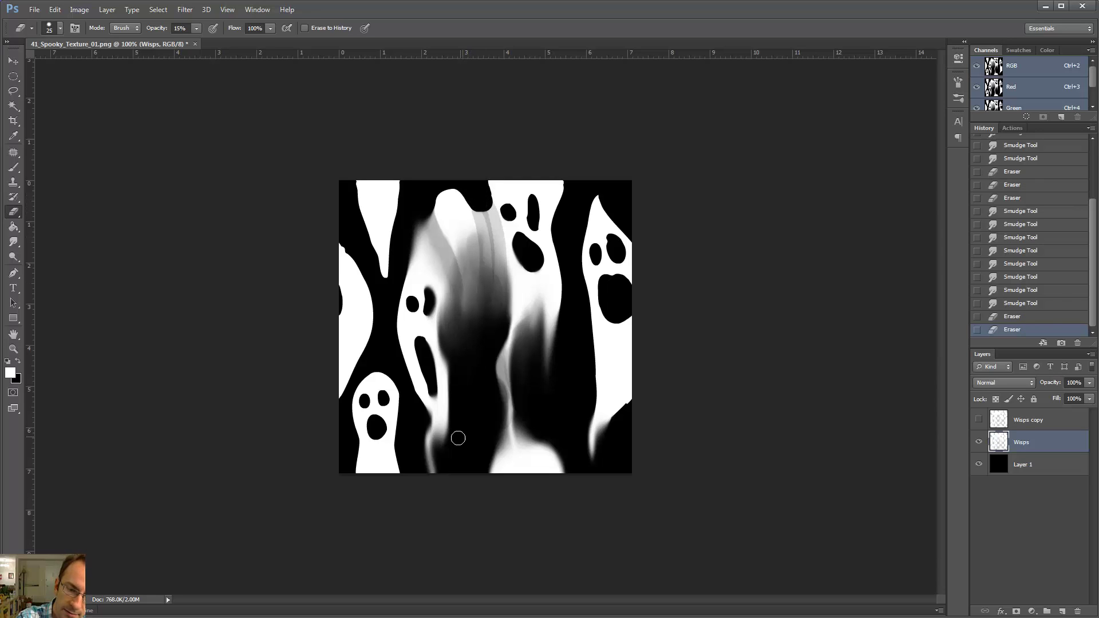
left_click_drag(476, 202, 479, 388)
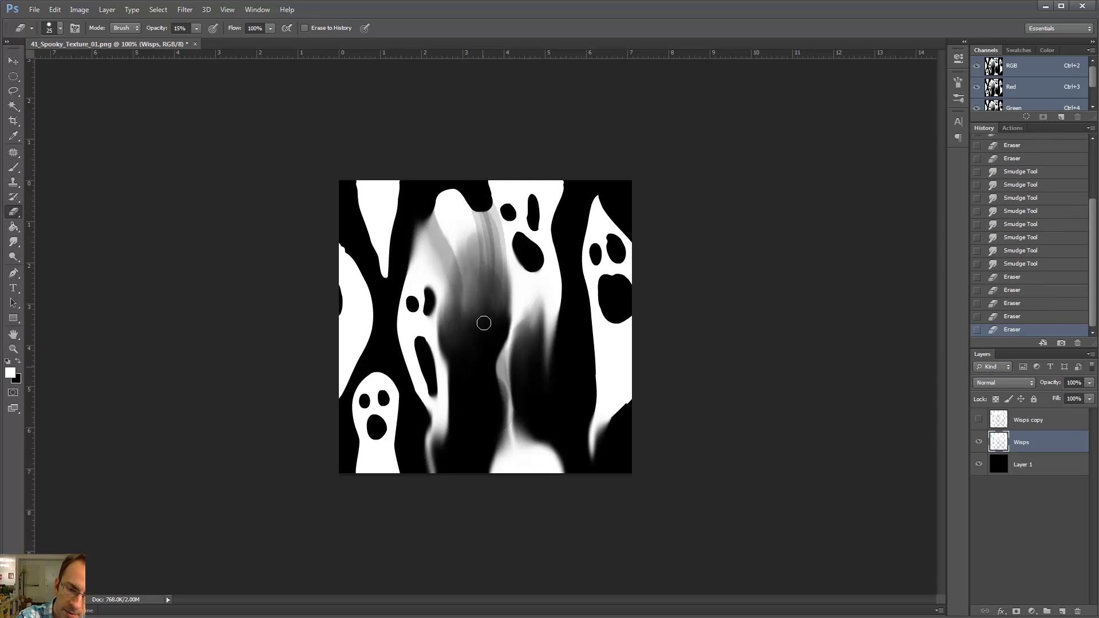
Smudge the erased vertical streaks downward from the notch into the dark area with a 45 px brush.
key("r")
key("[")
key("[")
key("[")
key("[")
left_click_drag(484, 209, 482, 341)
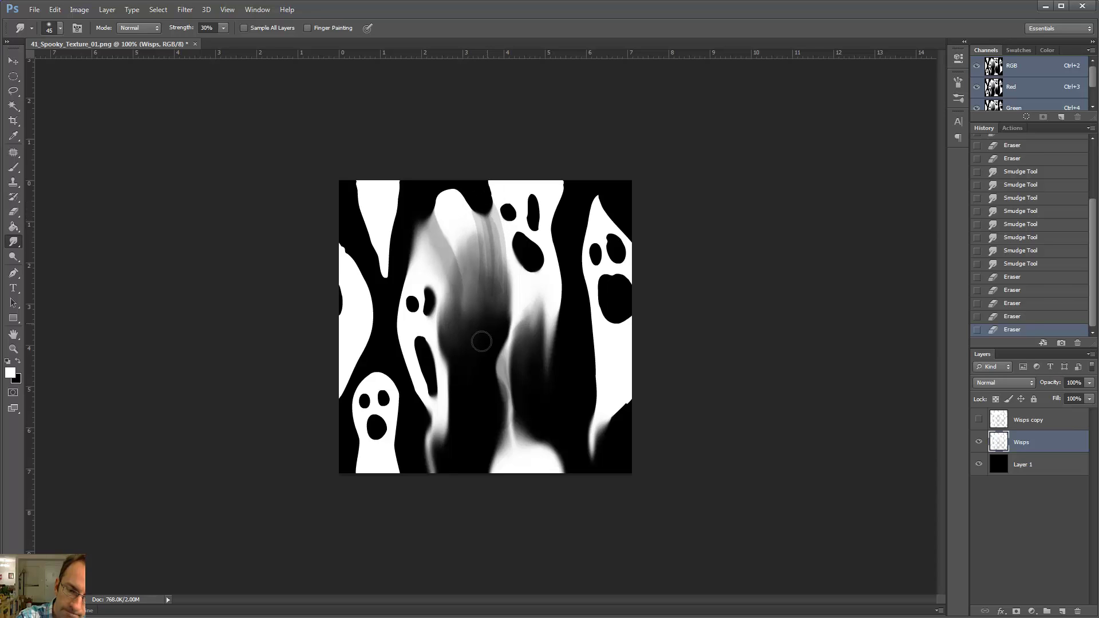
mouse_move(486, 246)
left_mouse_down()
mouse_move(465, 156)
mouse_move(487, 205)
mouse_move(498, 305)
mouse_move(467, 430)
mouse_move(497, 263)
mouse_move(485, 337)
mouse_move(490, 238)
mouse_move(484, 377)
left_mouse_up()
mouse_move(492, 283)
left_mouse_down()
mouse_move(492, 259)
mouse_move(491, 308)
left_mouse_up()
Blend the streaked grey area beneath the notch with broad 90 px and 80 px smudge strokes.
key("]")
key("]")
key("]")
key("]")
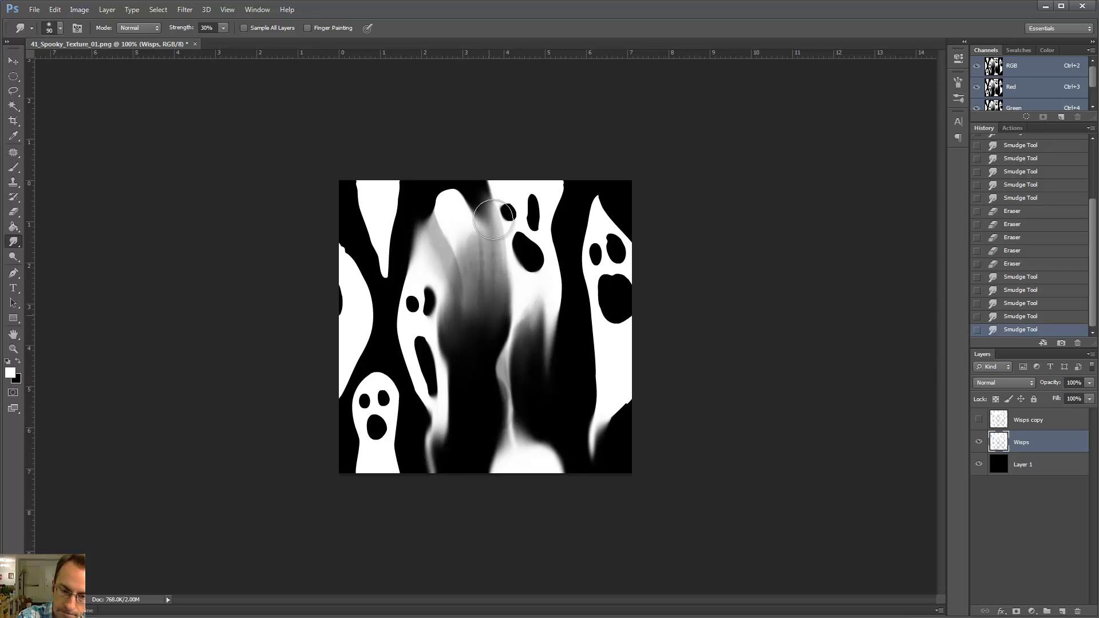
mouse_move(493, 247)
left_mouse_down()
mouse_move(479, 349)
mouse_move(500, 269)
mouse_move(473, 346)
left_mouse_up()
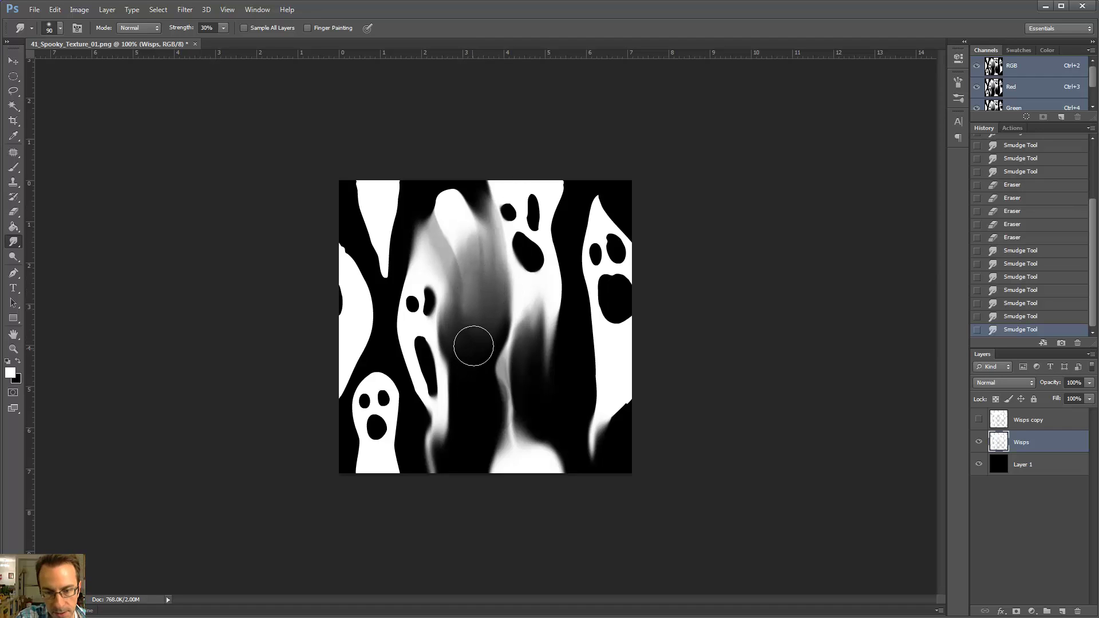
mouse_move(482, 302)
left_mouse_down()
mouse_move(481, 314)
mouse_move(474, 236)
mouse_move(466, 326)
mouse_move(460, 230)
mouse_move(454, 238)
mouse_move(478, 269)
mouse_move(466, 226)
mouse_move(470, 250)
mouse_move(484, 153)
left_mouse_up()
key("v")
key("r")
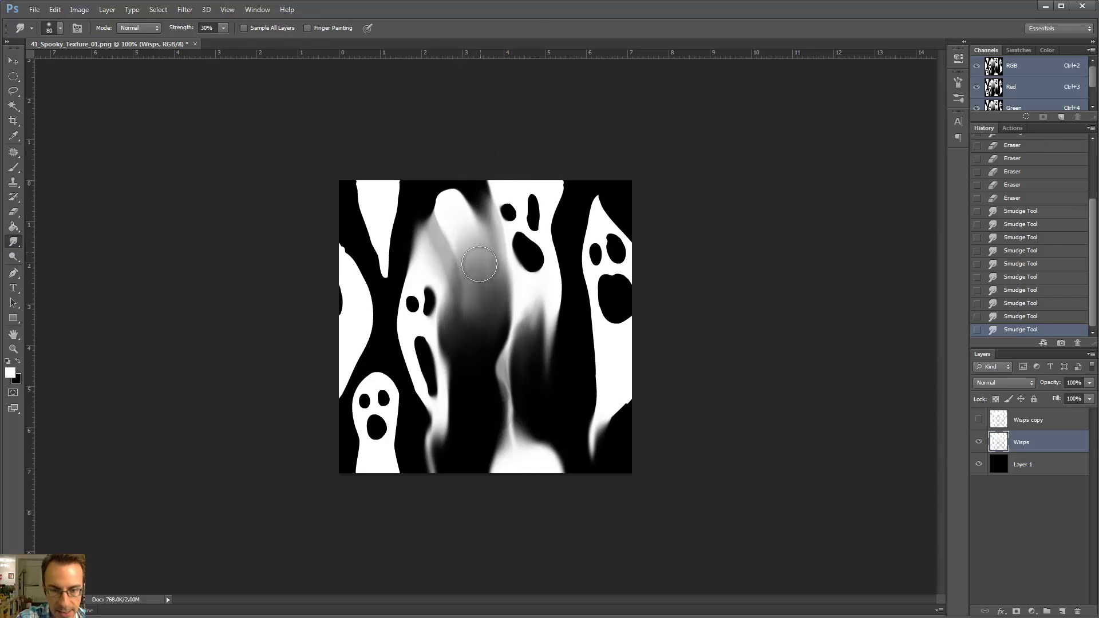
mouse_move(479, 264)
left_mouse_down()
mouse_move(483, 280)
mouse_move(476, 198)
left_mouse_up()
key("ctrl+plus")
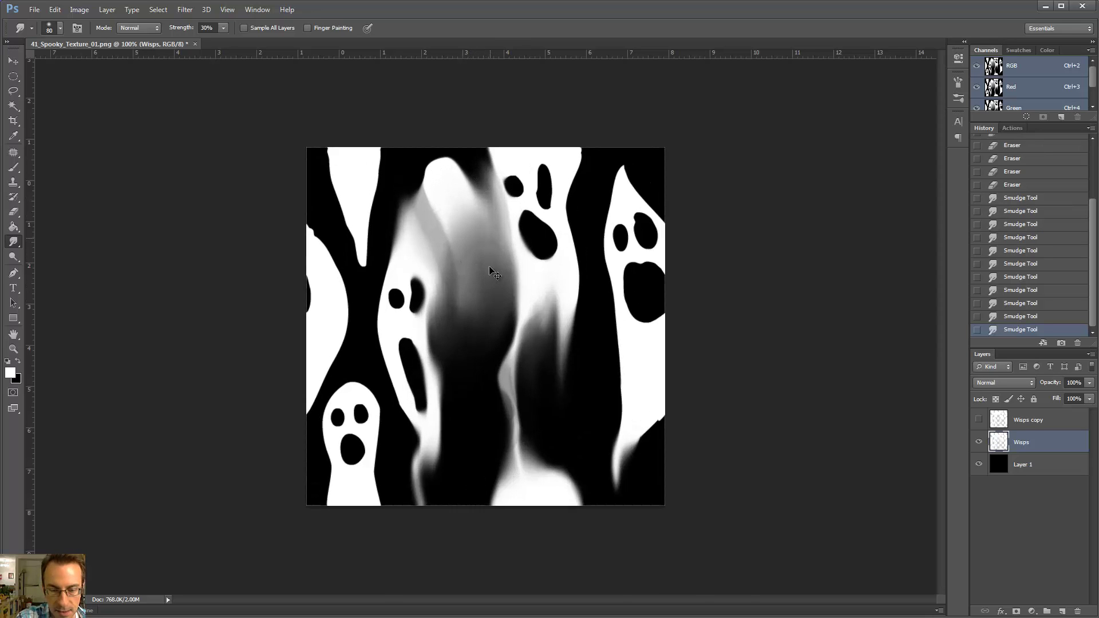
key("x")
key("v")
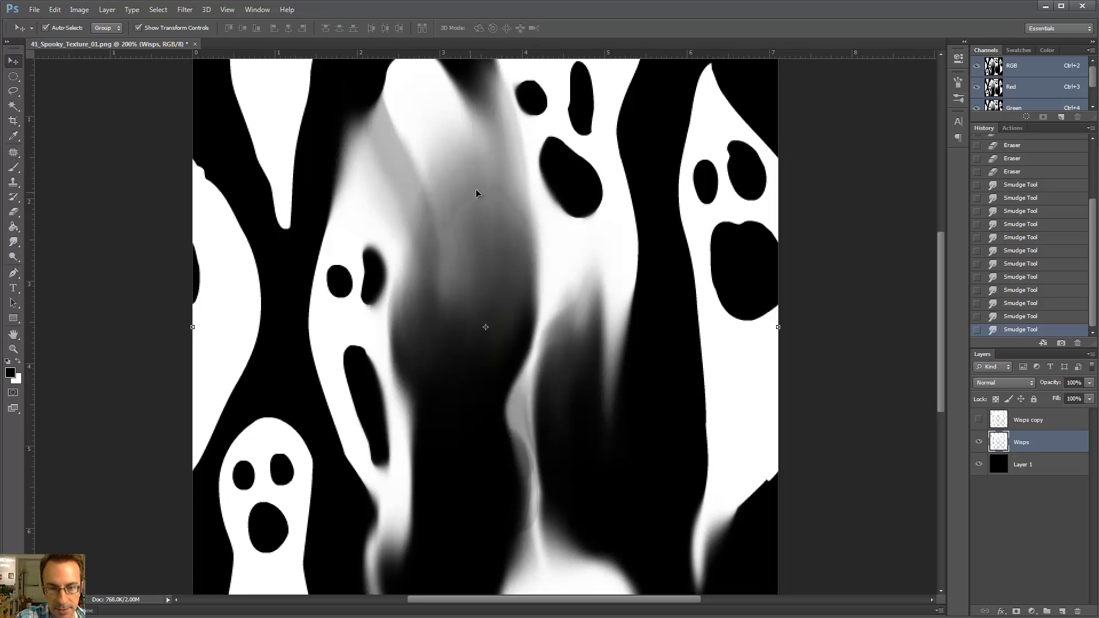
key("ctrl+minus")
key("ctrl+plus")
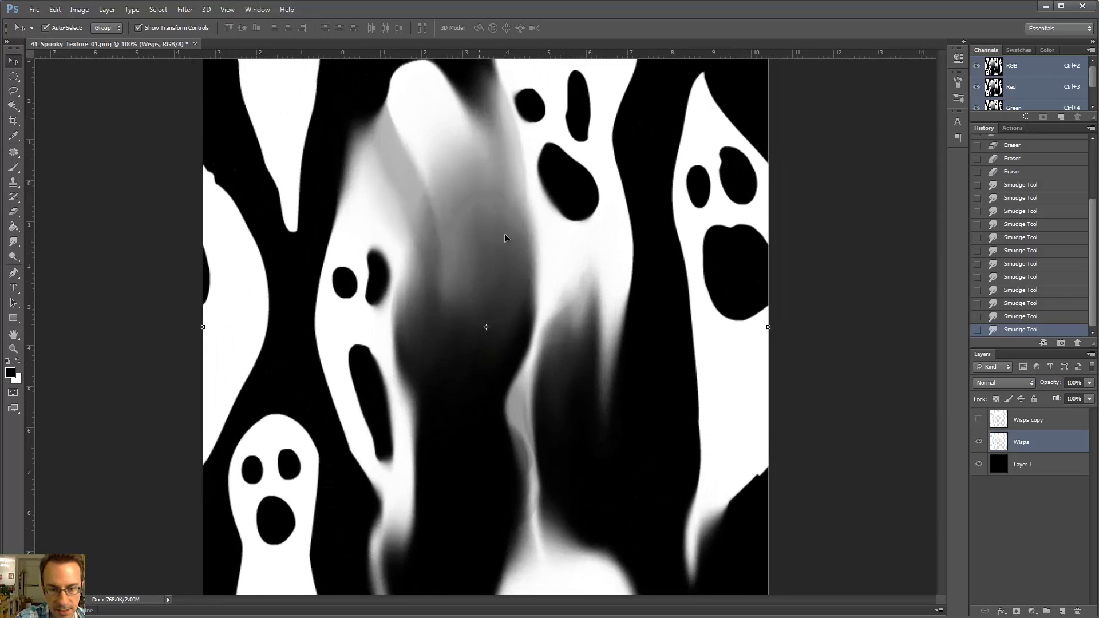
key("r")
key("ctrl+minus")
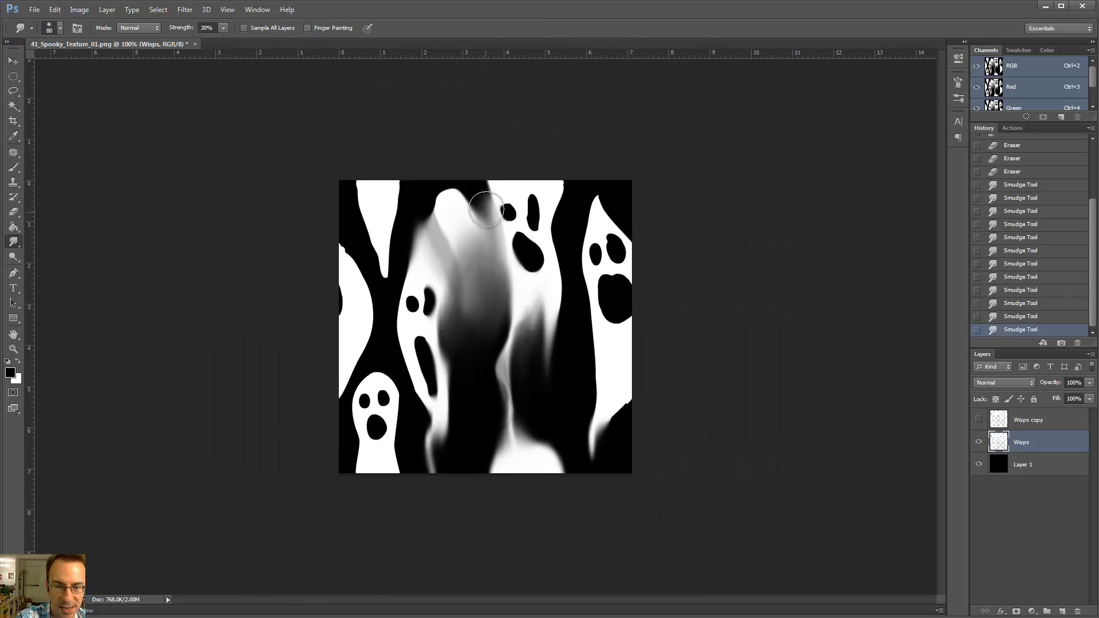
Paint a curved, tapering white streak from the middle ghost's head into the grey area with a 5 px brush, and smudge it softly.
key("b")
left_click_drag(463, 210, 486, 287)
key("ctrl+z")
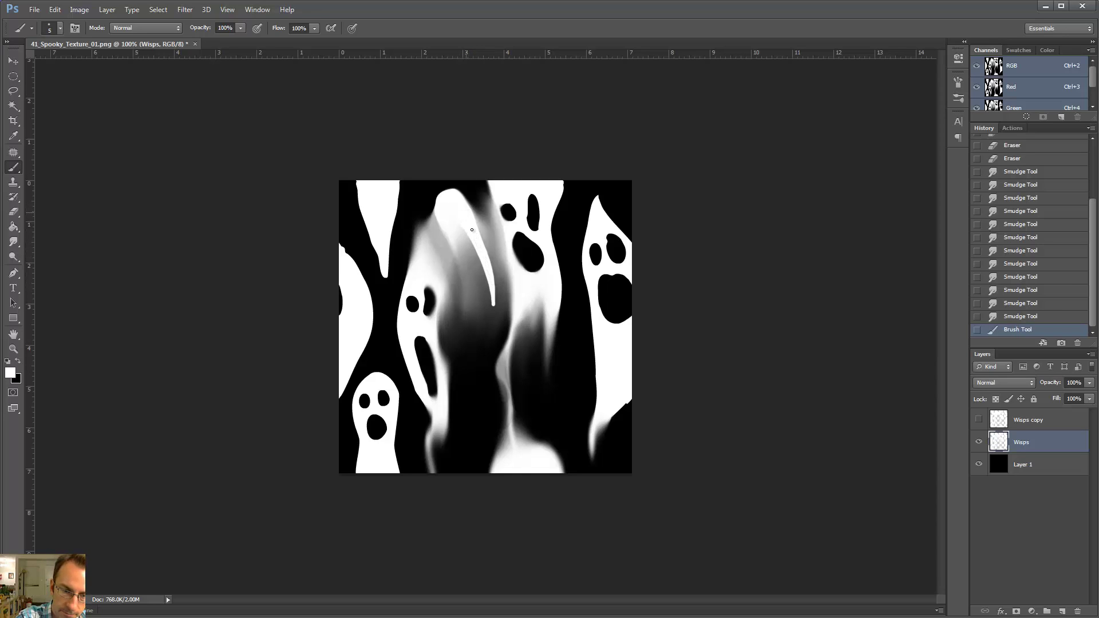
key("r")
mouse_move(472, 230)
left_mouse_down()
mouse_move(458, 207)
mouse_move(483, 278)
mouse_move(473, 238)
mouse_move(489, 270)
mouse_move(475, 218)
mouse_move(487, 353)
mouse_move(486, 246)
left_mouse_up()
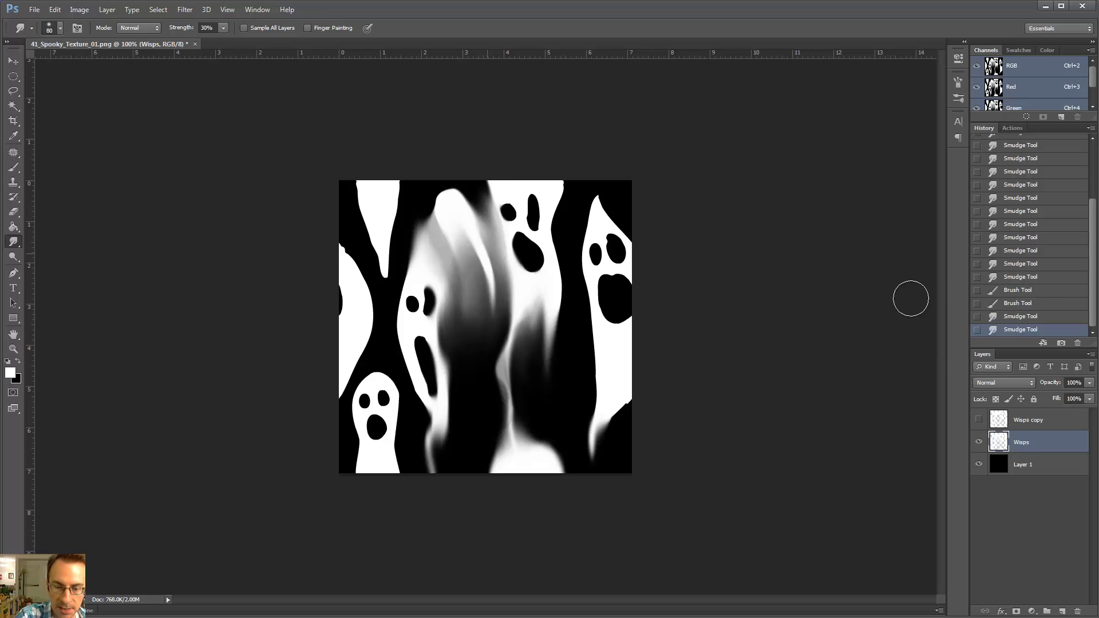
Hide the black Layer 1 to check the transparency of the Wisps layer, and show it again.
left_click(978, 465)
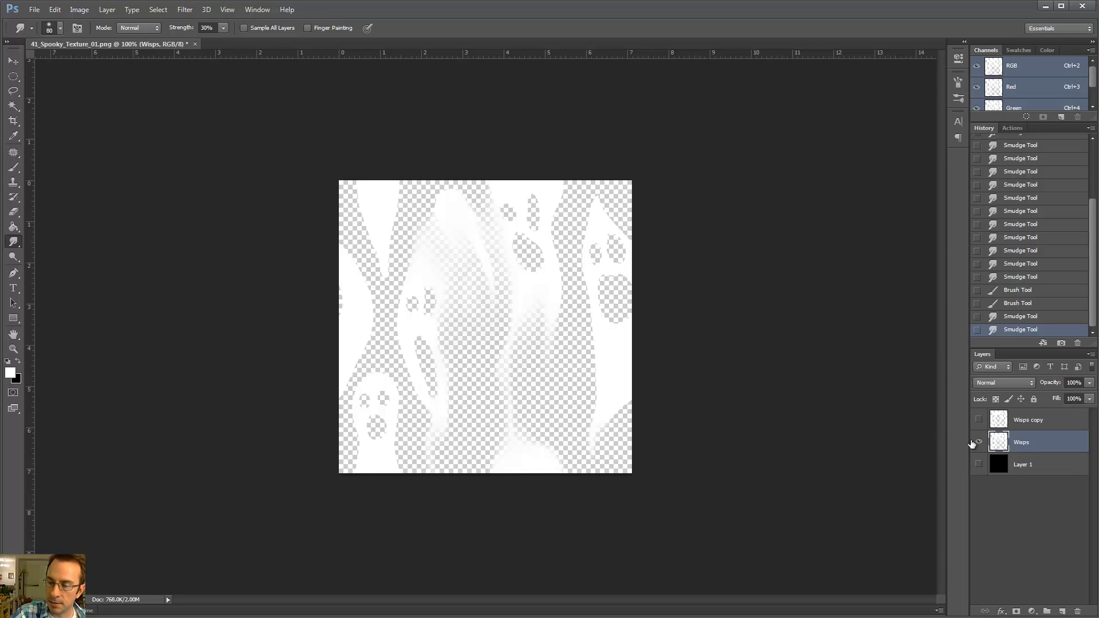
left_click(979, 464)
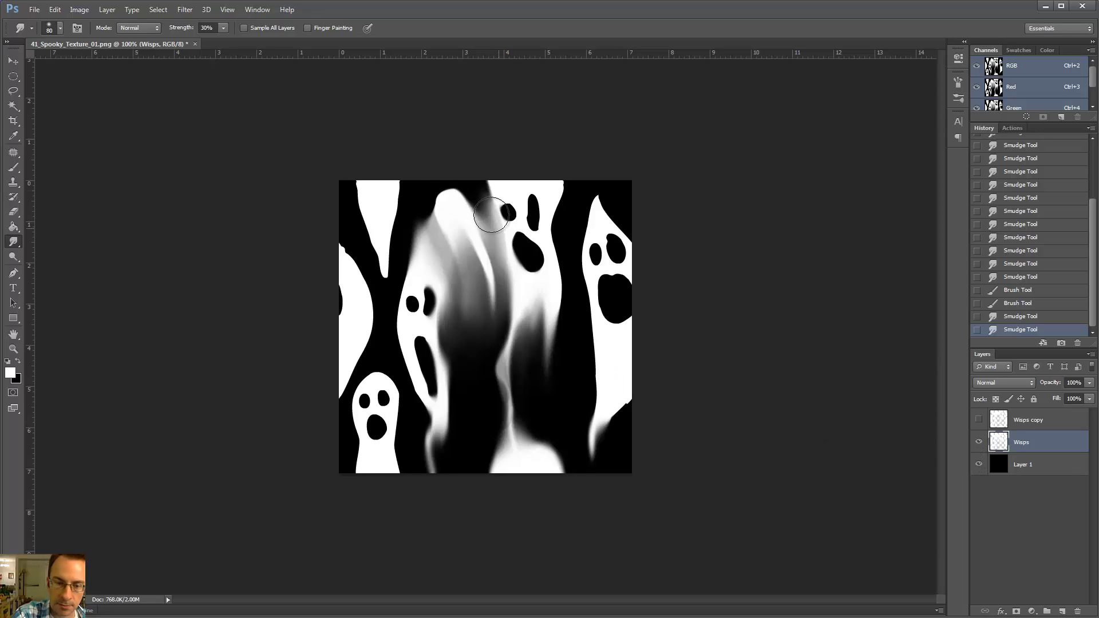
Soften the pointed white tail hanging from the texture's upper-left edge with 80 px smudge strokes at 30% strength.
mouse_move(384, 273)
left_mouse_down()
mouse_move(387, 220)
mouse_move(376, 197)
mouse_move(365, 228)
mouse_move(363, 192)
left_mouse_up()
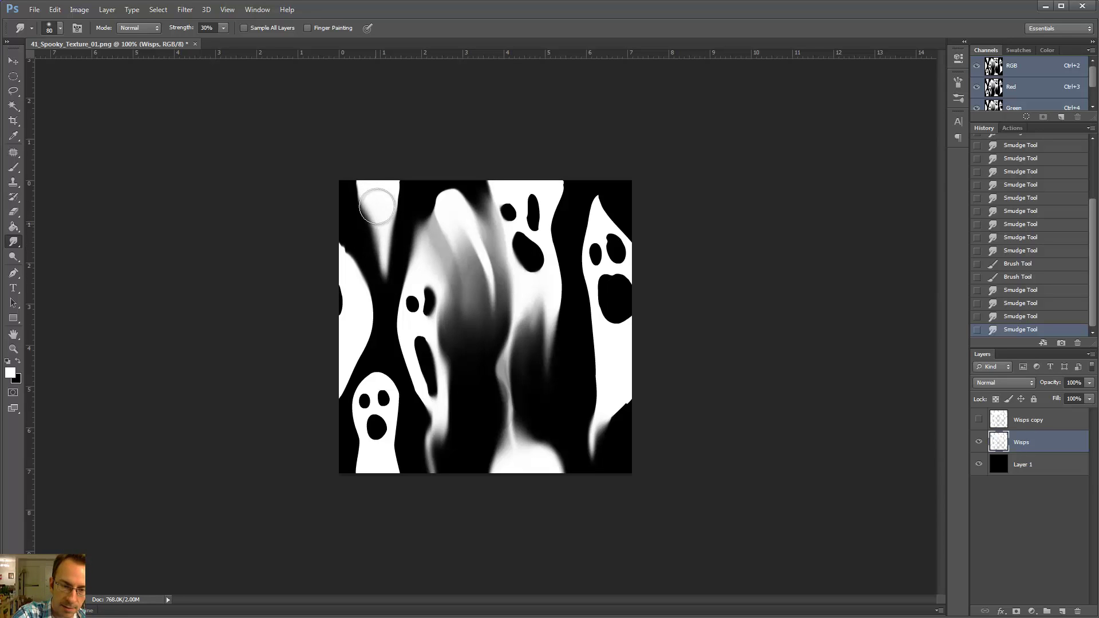
left_click_drag(371, 213, 376, 168)
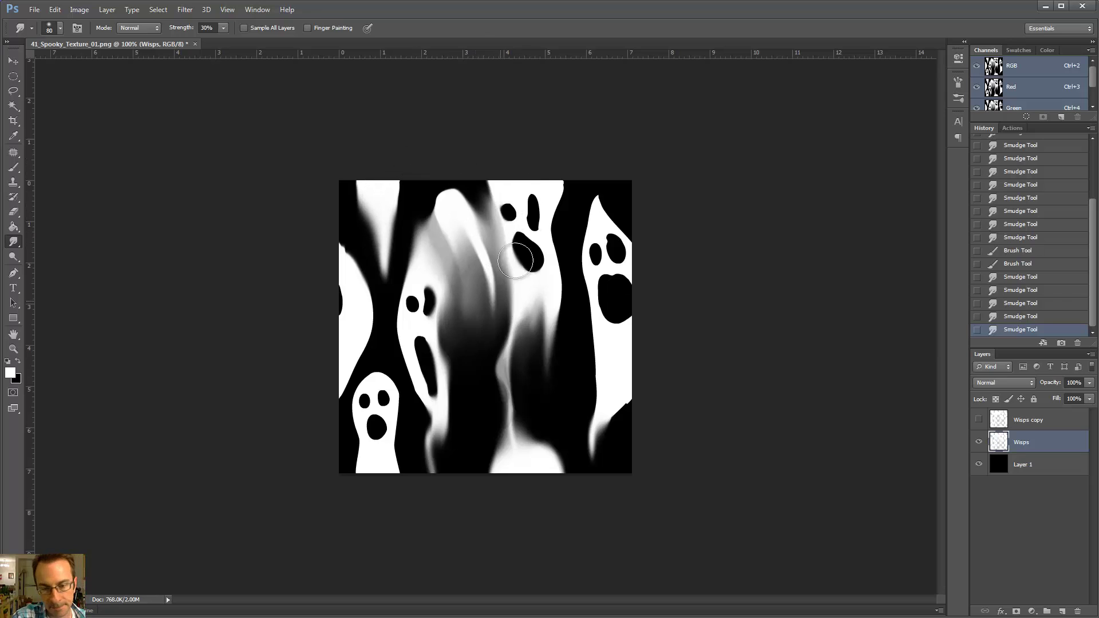
Paint a white 5 px strand linking the top-centre ghost's side to the curved streak beside it, and smudge it softly.
key("i")
key("b")
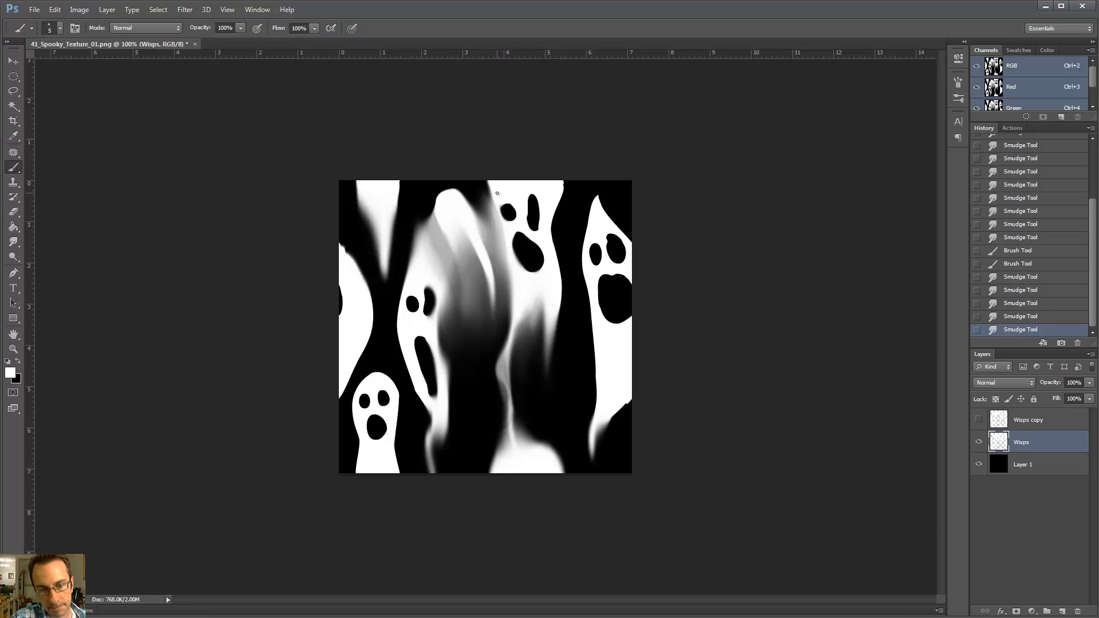
left_click_drag(500, 244, 492, 256)
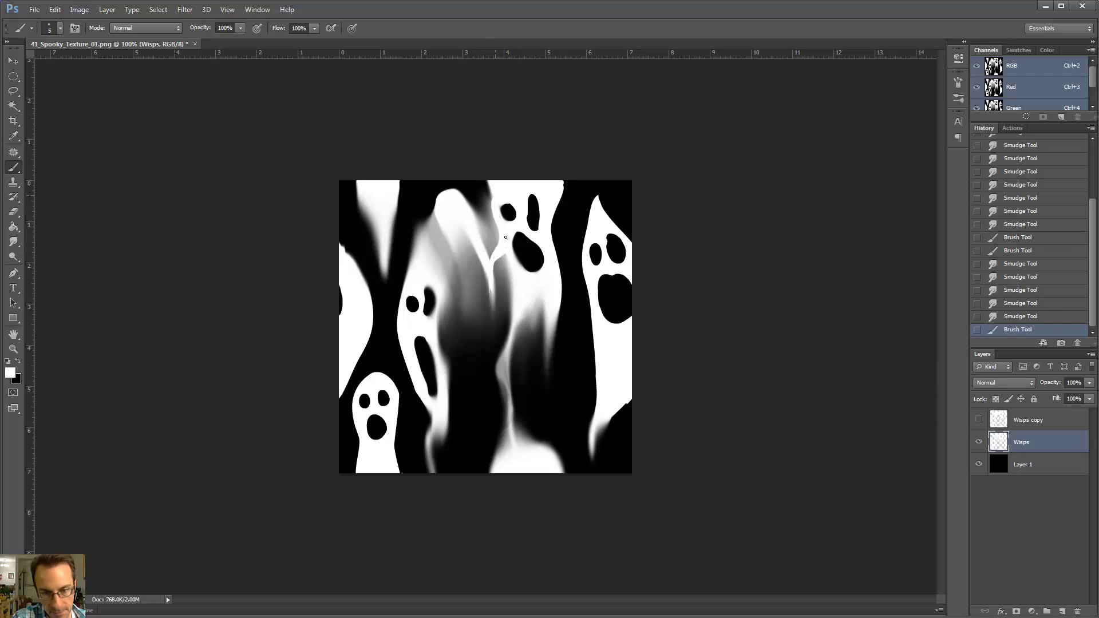
left_click(490, 270)
key("r")
left_click_drag(505, 273, 502, 217)
key("bracketleft")
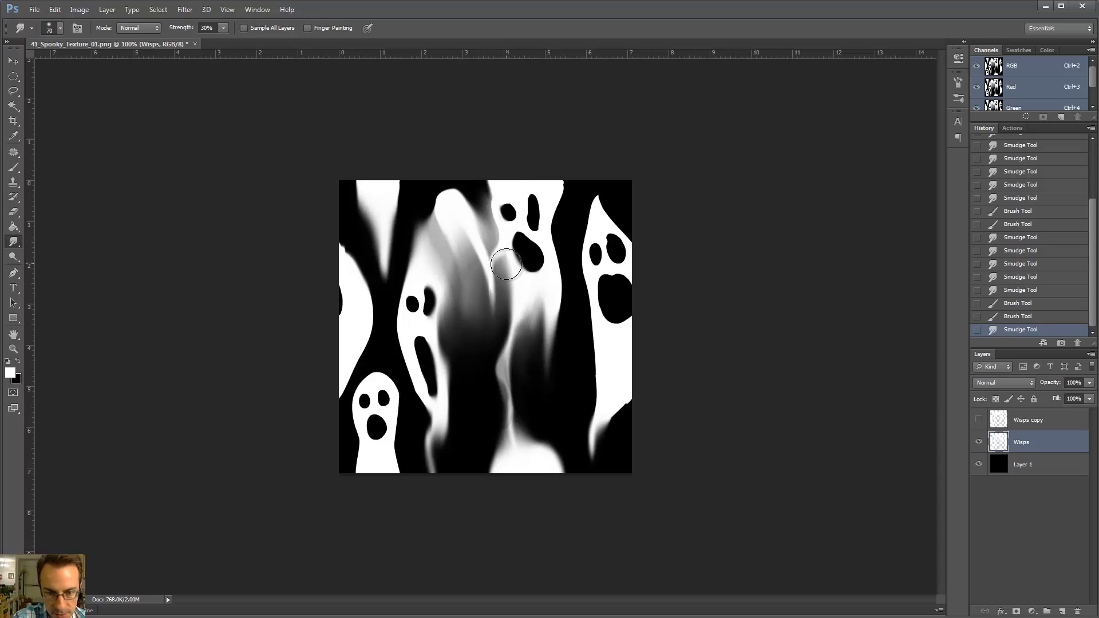
Lightly erase the grey area beneath the new strand with a 15 px eraser at 15% opacity, and smudge it.
key("e")
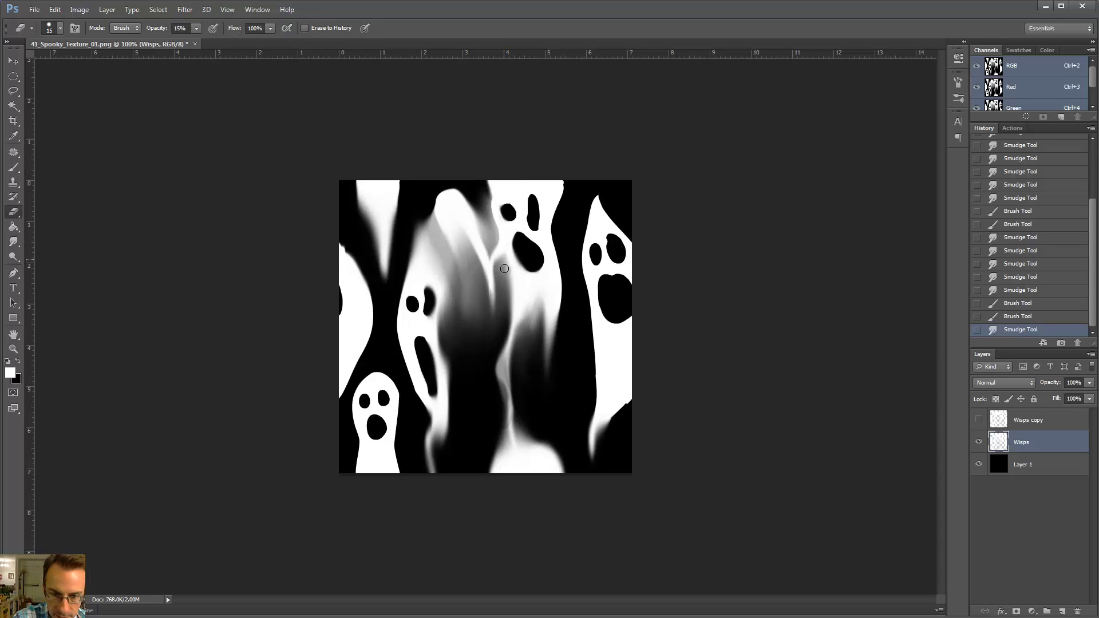
left_click_drag(504, 269, 501, 287)
key("r")
mouse_move(505, 325)
left_mouse_down()
mouse_move(496, 263)
mouse_move(483, 327)
left_mouse_up()
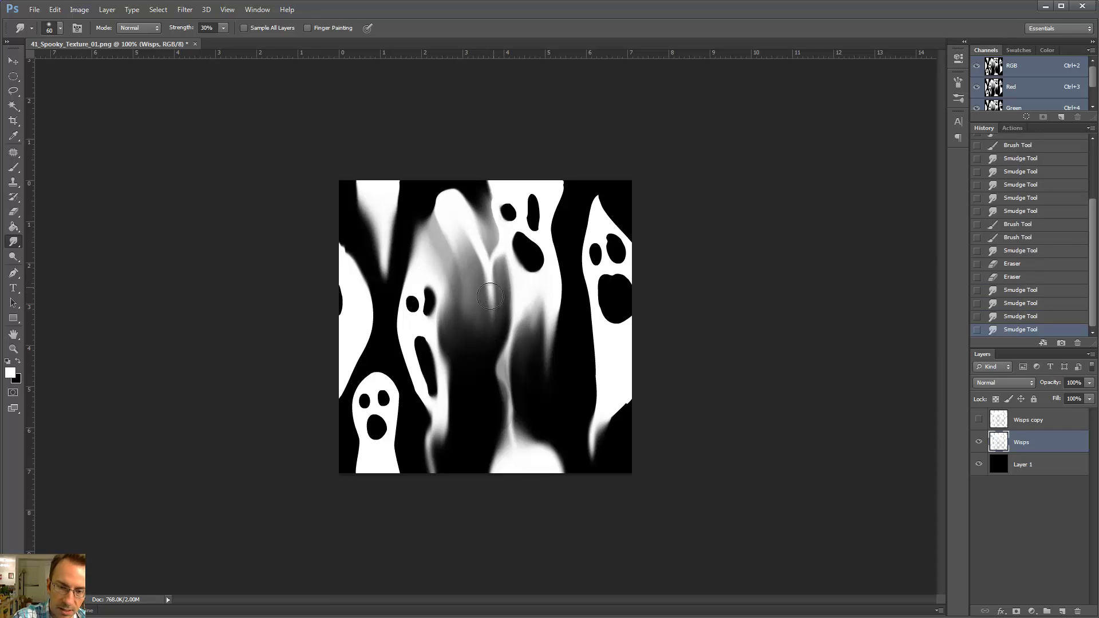
Bend and fade the joined streak into the grey area with vertical 60 px smudge strokes.
left_click_drag(489, 282, 482, 345)
left_click_drag(490, 286, 476, 333)
mouse_move(493, 284)
left_mouse_down()
mouse_move(475, 336)
mouse_move(487, 287)
mouse_move(485, 355)
left_mouse_up()
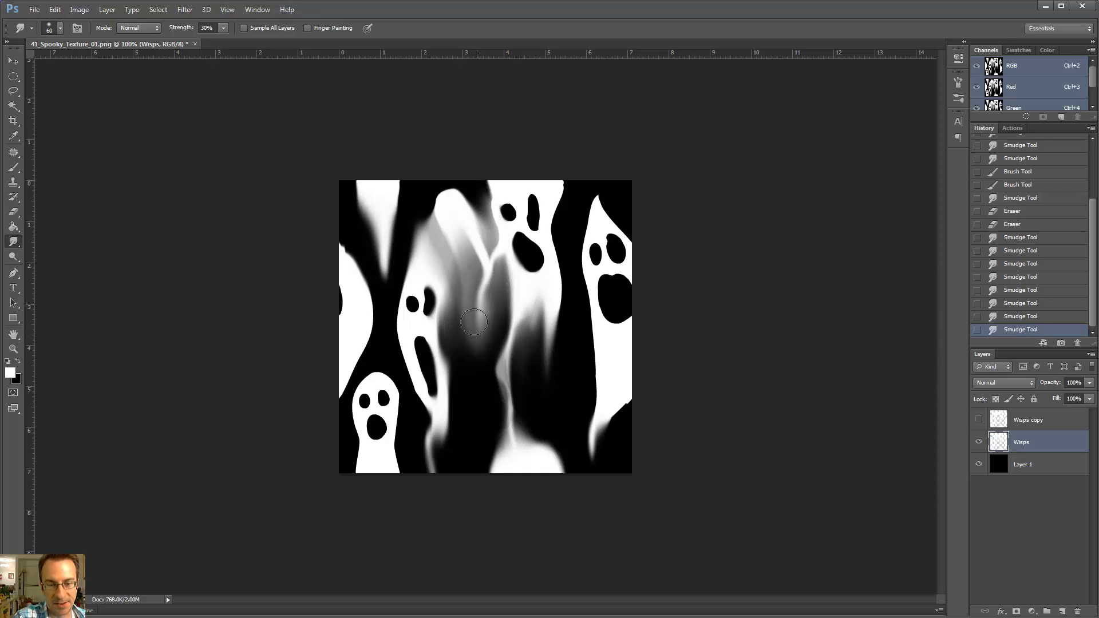
mouse_move(477, 291)
left_mouse_down()
mouse_move(476, 342)
mouse_move(480, 171)
left_mouse_up()
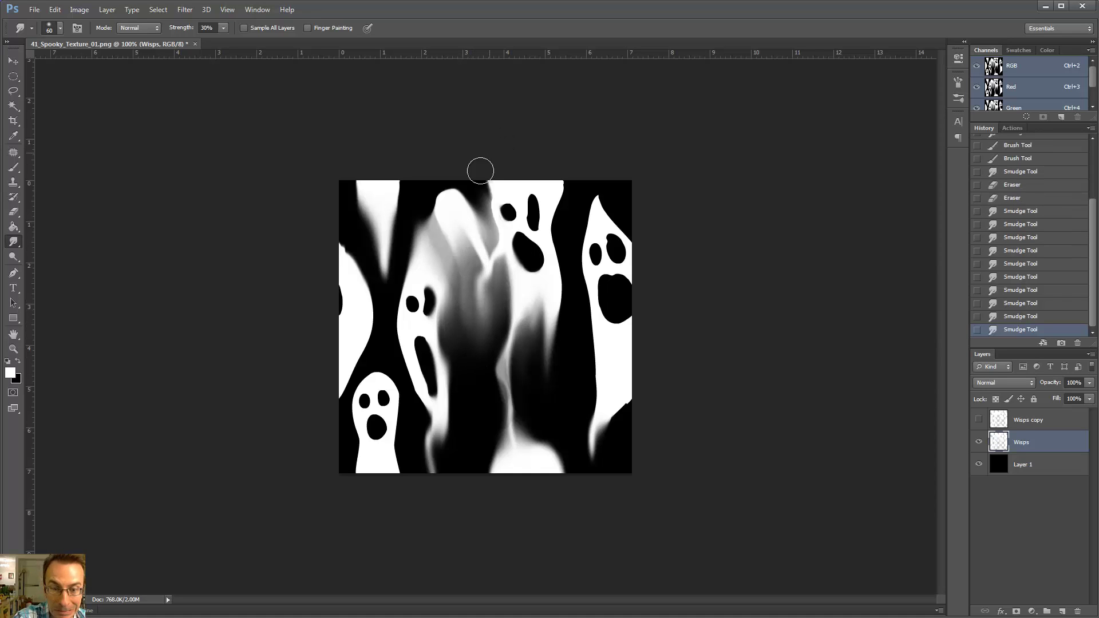
mouse_move(469, 272)
left_mouse_down()
mouse_move(461, 233)
mouse_move(457, 246)
mouse_move(465, 165)
left_mouse_up()
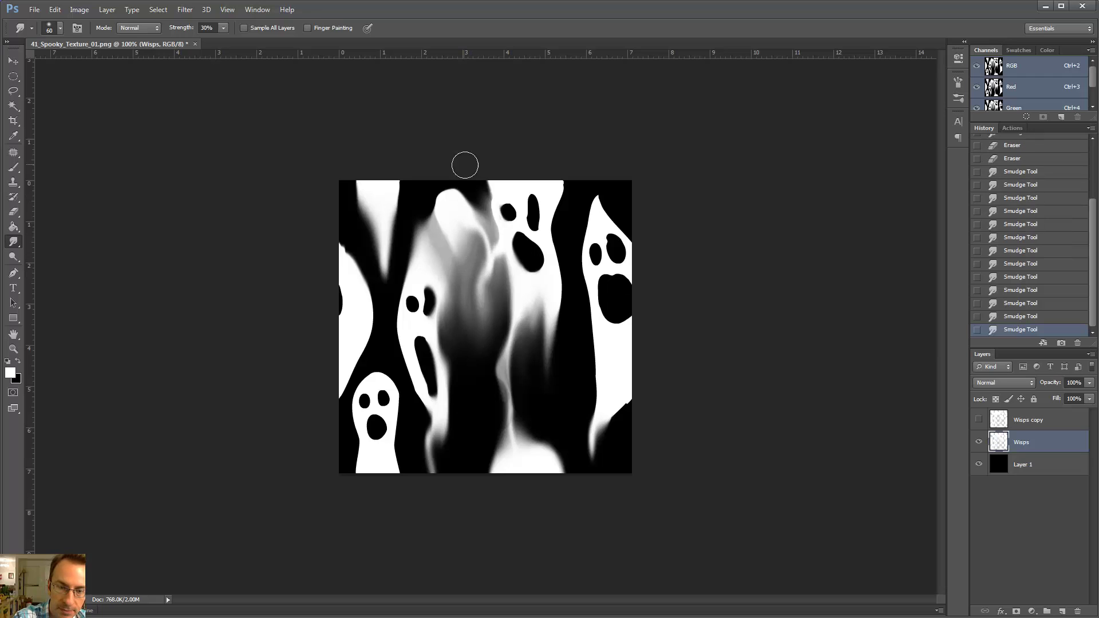
Repaint the curved edge above the streak junction with a white 5 px brush, and blend it with a 60 px smudge.
key("b")
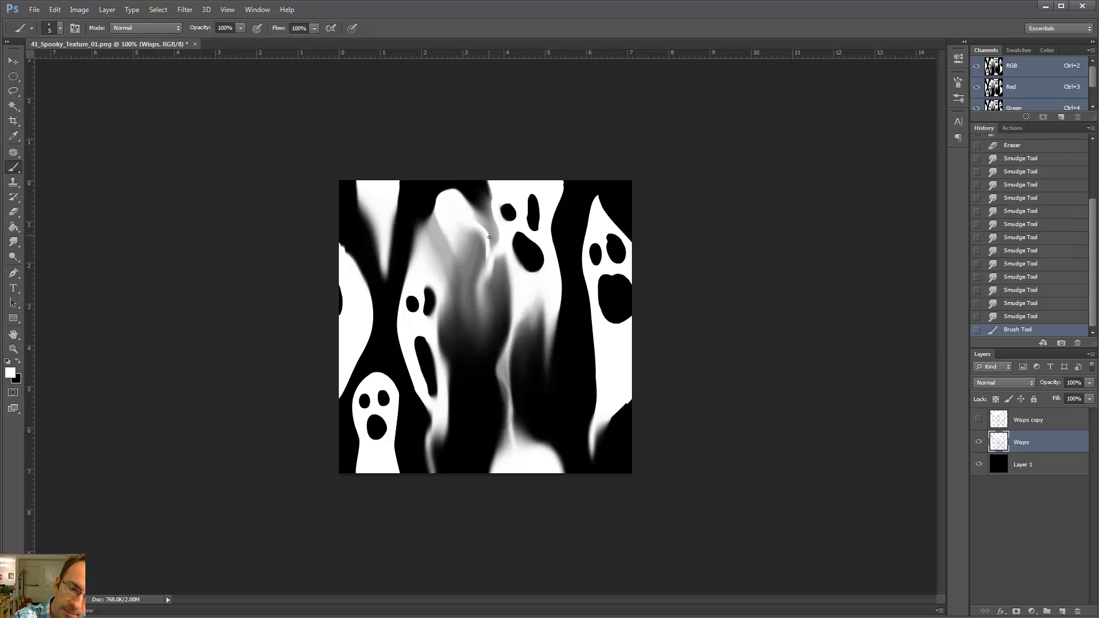
key("ctrl+z")
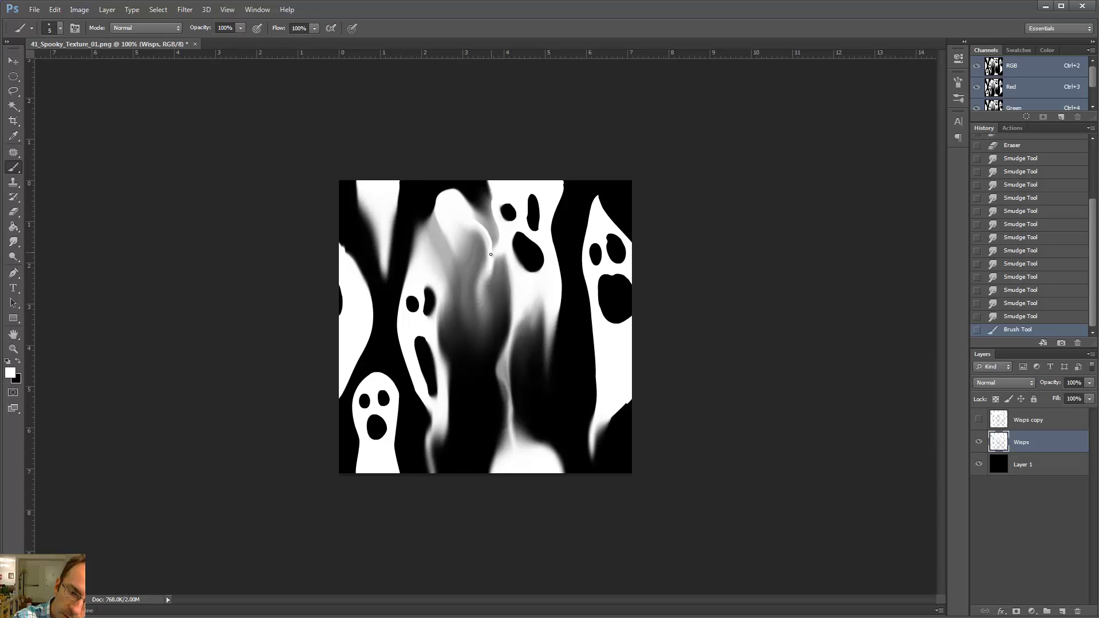
key("r")
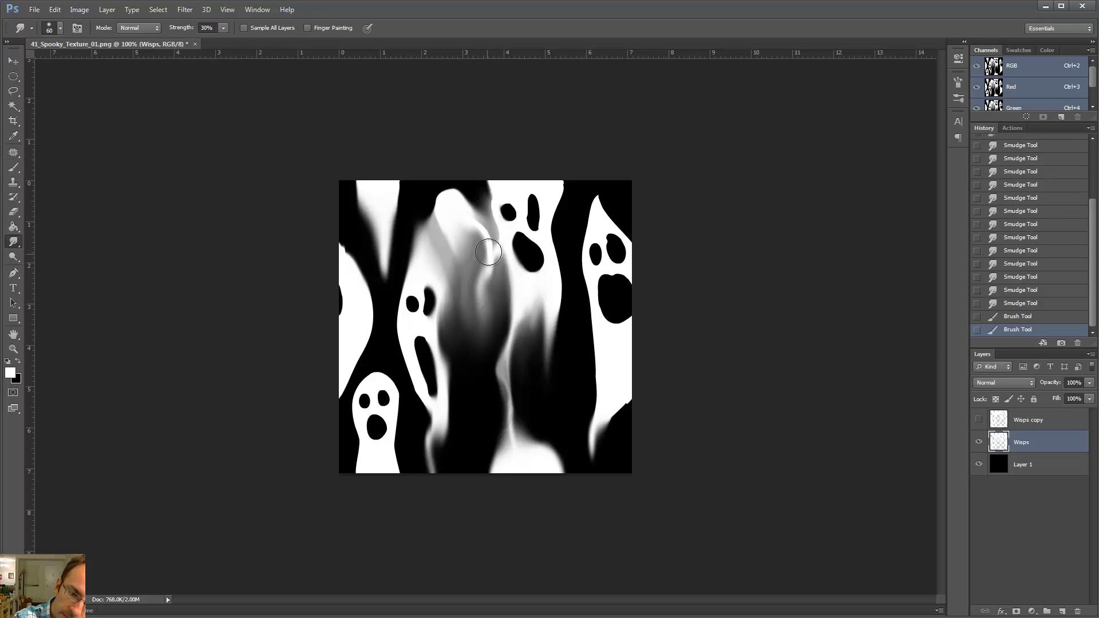
left_click_drag(490, 251, 485, 192)
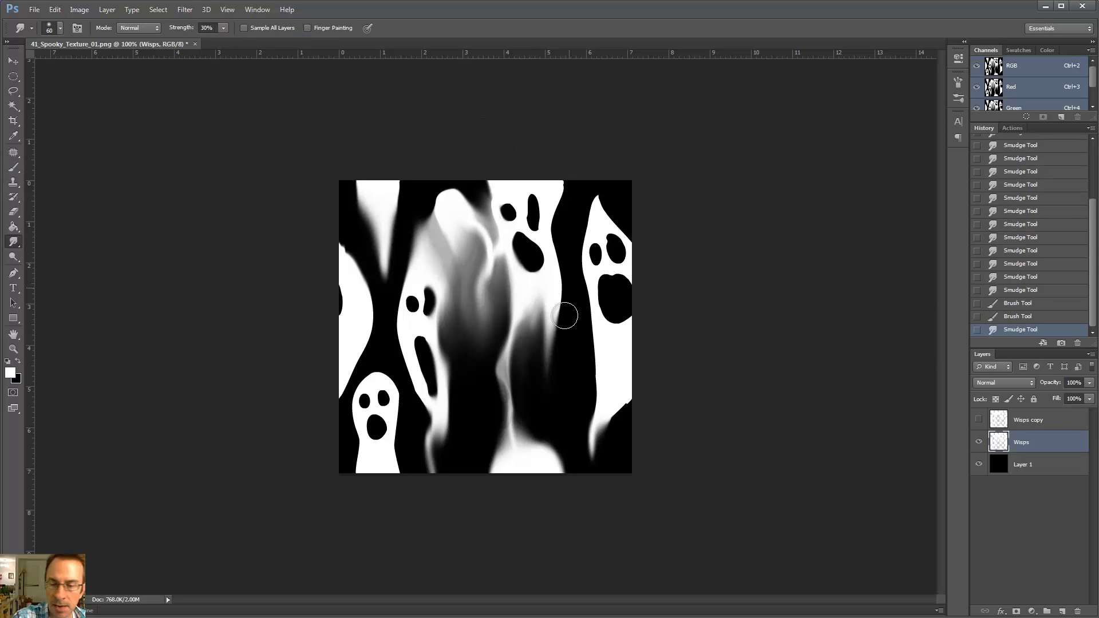
Reshape the thin wavy wisp below the top-centre ghost with 5 px white paint and 60 px smudges down to the bottom white shape.
left_click_drag(519, 394, 506, 334)
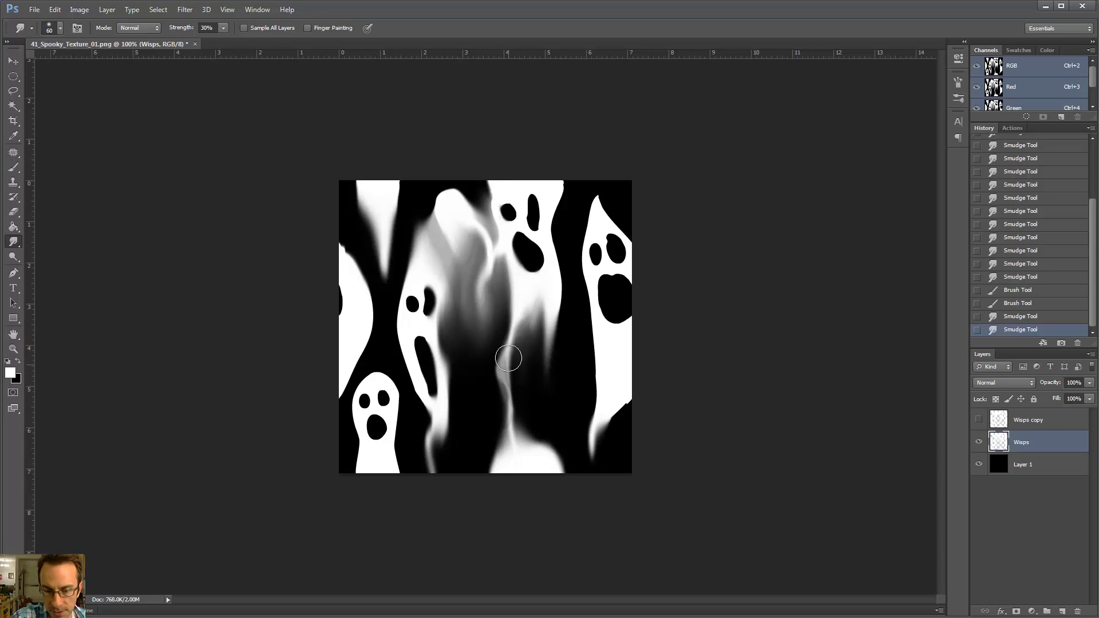
left_click_drag(508, 426, 512, 401)
mouse_move(515, 464)
left_mouse_down()
mouse_move(507, 378)
mouse_move(505, 457)
left_mouse_up()
key("b")
key("r")
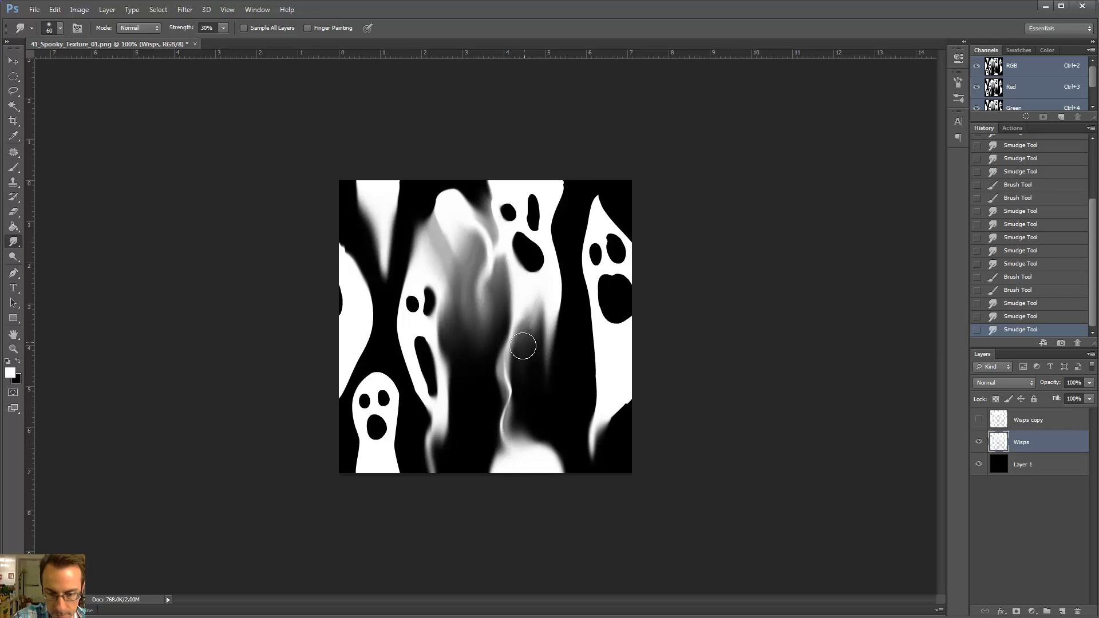
left_click_drag(510, 455, 512, 444)
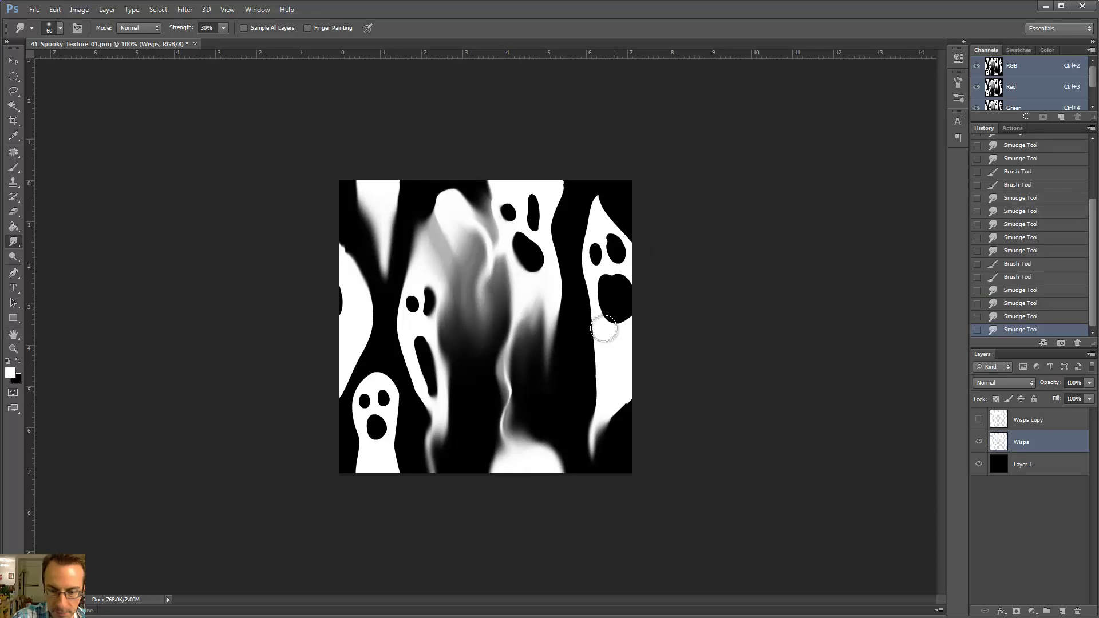
Paint a thin curved 5 px strand along the rightmost ghost's lower left edge, and smudge the strand, body, face and head at 60 px.
key("b")
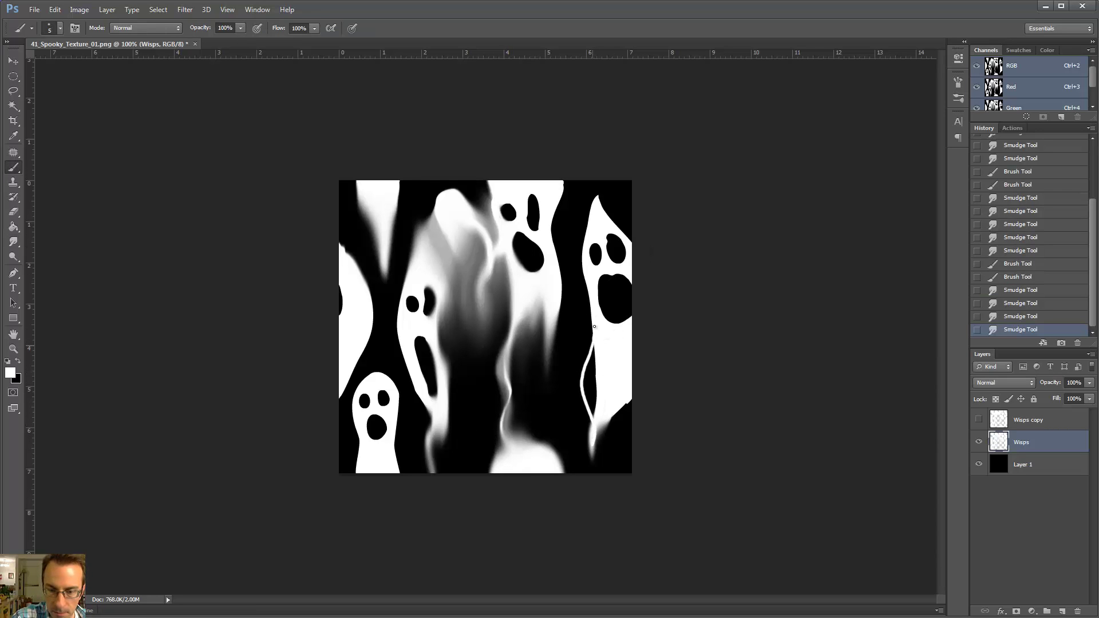
left_click_drag(595, 327, 594, 324)
key("r")
mouse_move(590, 378)
left_mouse_down()
mouse_move(592, 353)
mouse_move(604, 356)
mouse_move(613, 410)
mouse_move(633, 371)
mouse_move(613, 311)
mouse_move(622, 291)
mouse_move(625, 345)
mouse_move(614, 277)
mouse_move(619, 305)
left_mouse_up()
mouse_move(612, 244)
left_mouse_down()
mouse_move(620, 254)
mouse_move(598, 188)
mouse_move(598, 218)
mouse_move(601, 169)
left_mouse_up()
Lightly erase the top of the rightmost ghost's mouth with a 15 px eraser at 15% opacity, and smudge around it.
key("e")
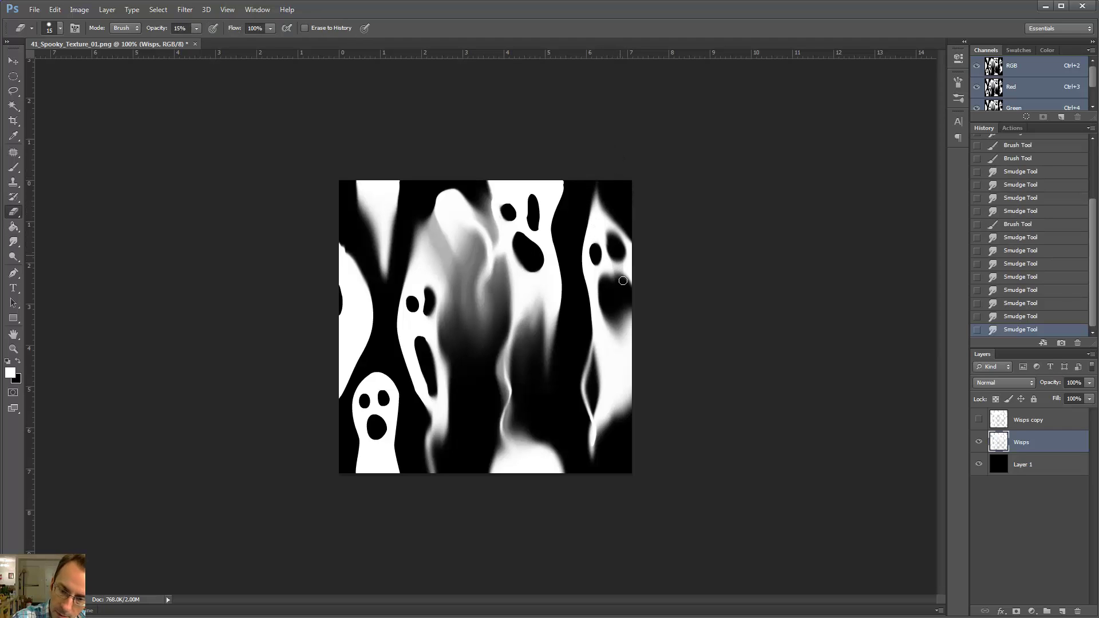
left_click(623, 280)
key("r")
left_click_drag(619, 255, 622, 275)
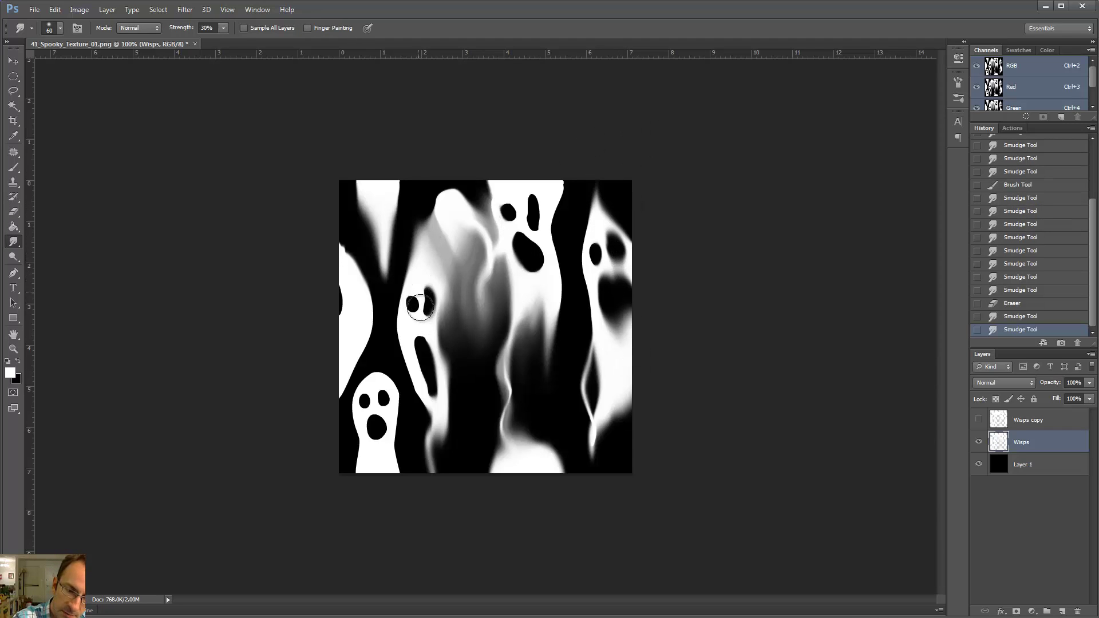
Distort the mouth and chin of the ghost left of centre using 60, 25 and 30 px smudges and a 15 px eraser at 15% opacity.
mouse_move(421, 308)
left_mouse_down()
mouse_move(432, 356)
mouse_move(446, 290)
mouse_move(438, 379)
mouse_move(466, 426)
mouse_move(426, 292)
mouse_move(429, 384)
mouse_move(410, 302)
mouse_move(404, 312)
mouse_move(431, 370)
mouse_move(431, 328)
mouse_move(431, 343)
mouse_move(451, 285)
mouse_move(438, 425)
left_mouse_up()
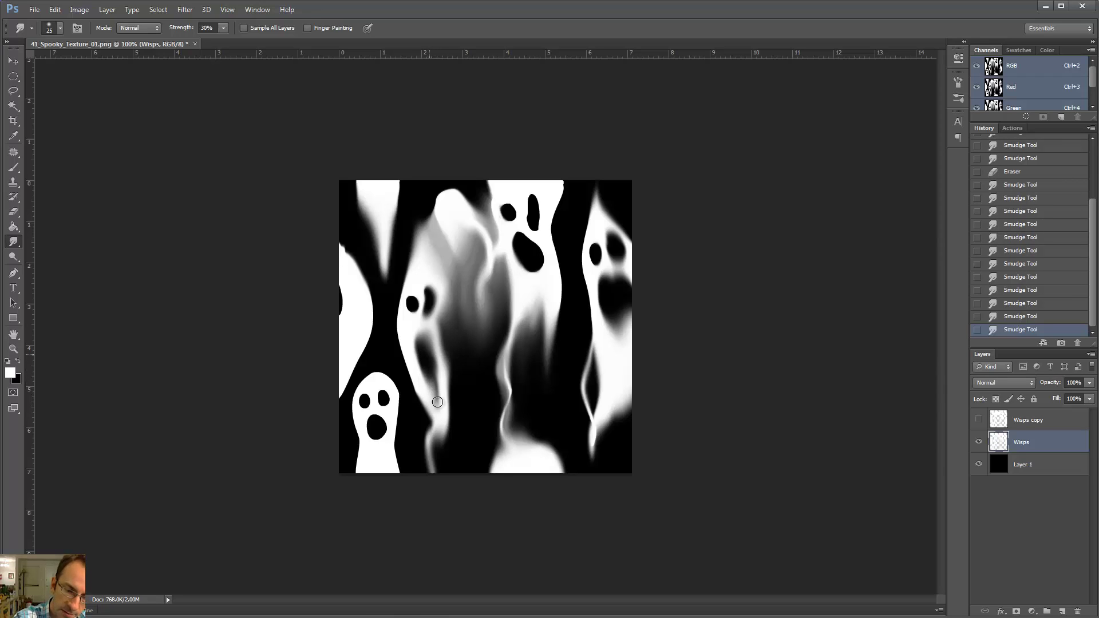
left_click_drag(427, 362, 431, 374)
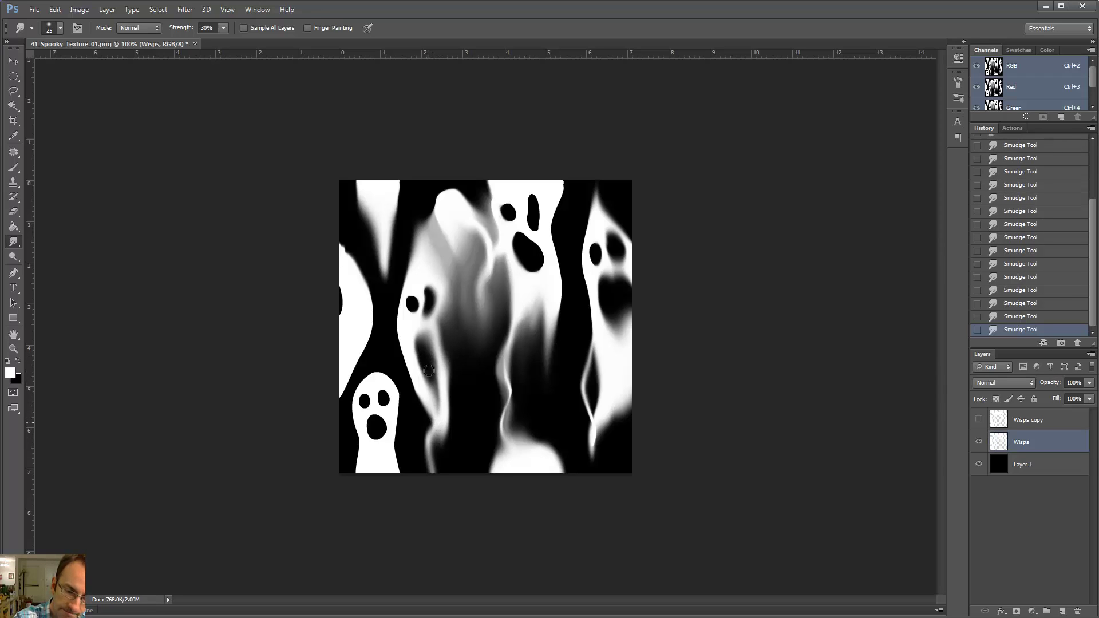
key("e")
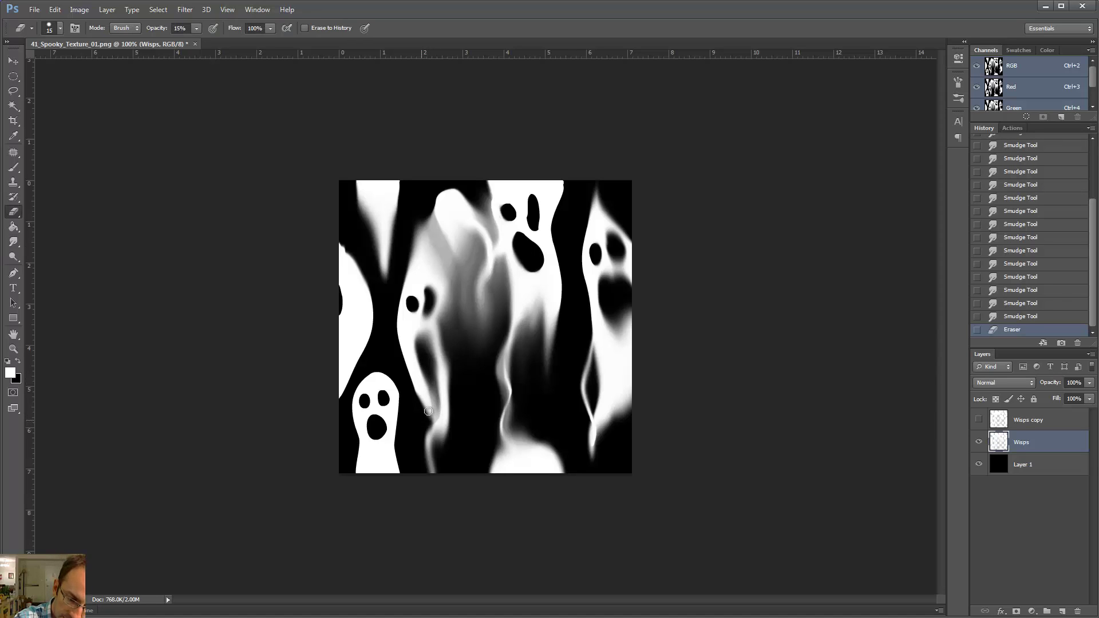
left_click_drag(424, 386, 433, 416)
key("r")
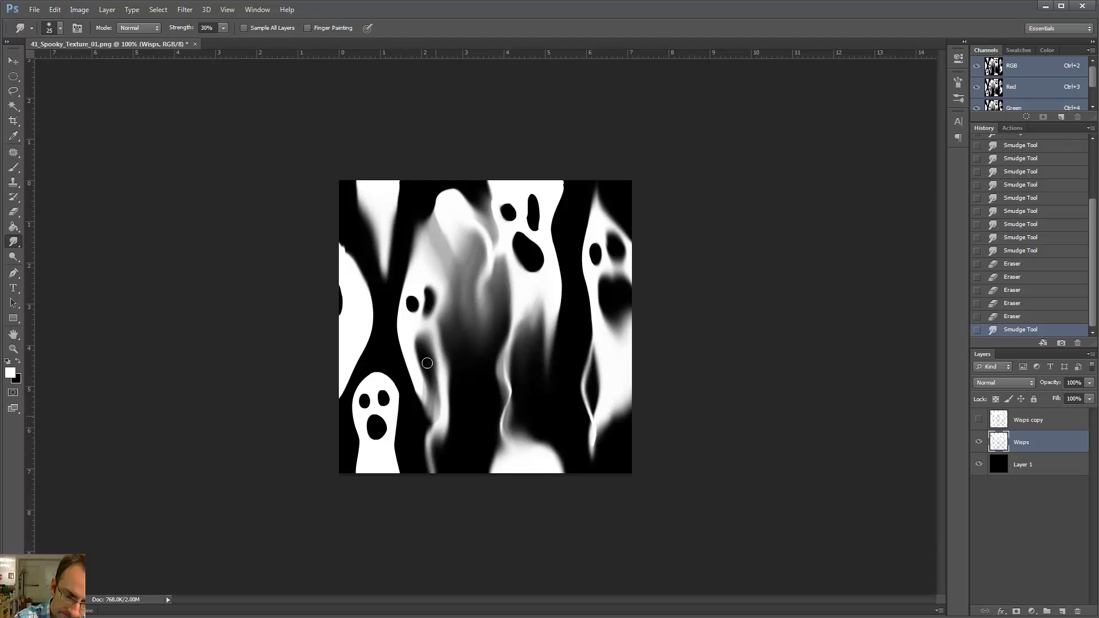
left_click_drag(427, 363, 424, 413)
mouse_move(423, 344)
left_mouse_down()
mouse_move(424, 363)
mouse_move(426, 336)
left_mouse_up()
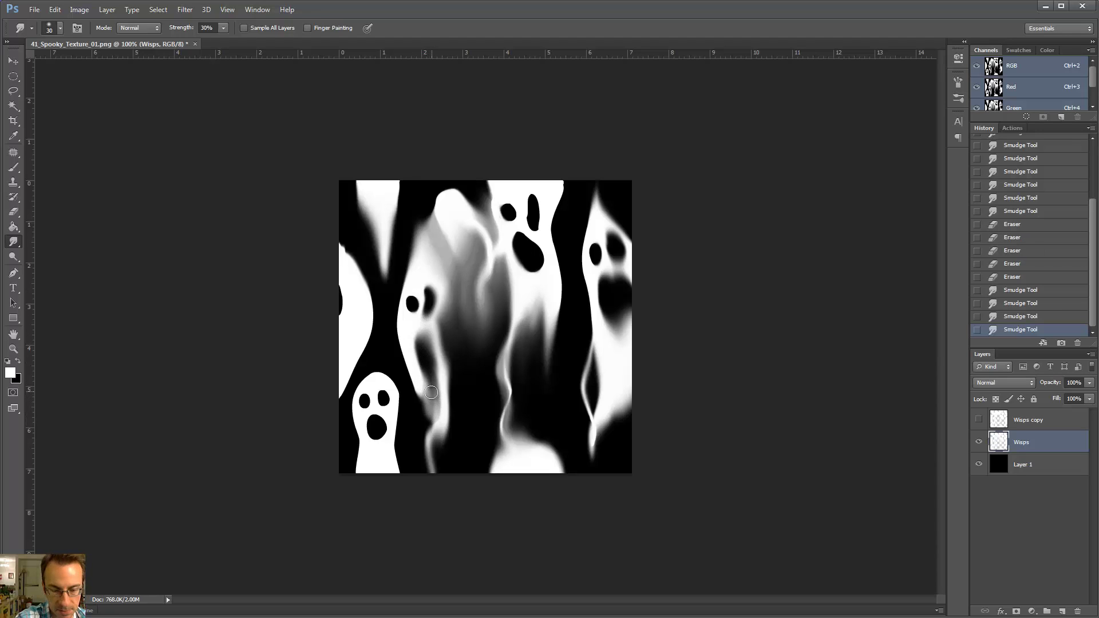
mouse_move(428, 393)
left_mouse_down()
mouse_move(417, 375)
mouse_move(423, 421)
mouse_move(426, 388)
left_mouse_up()
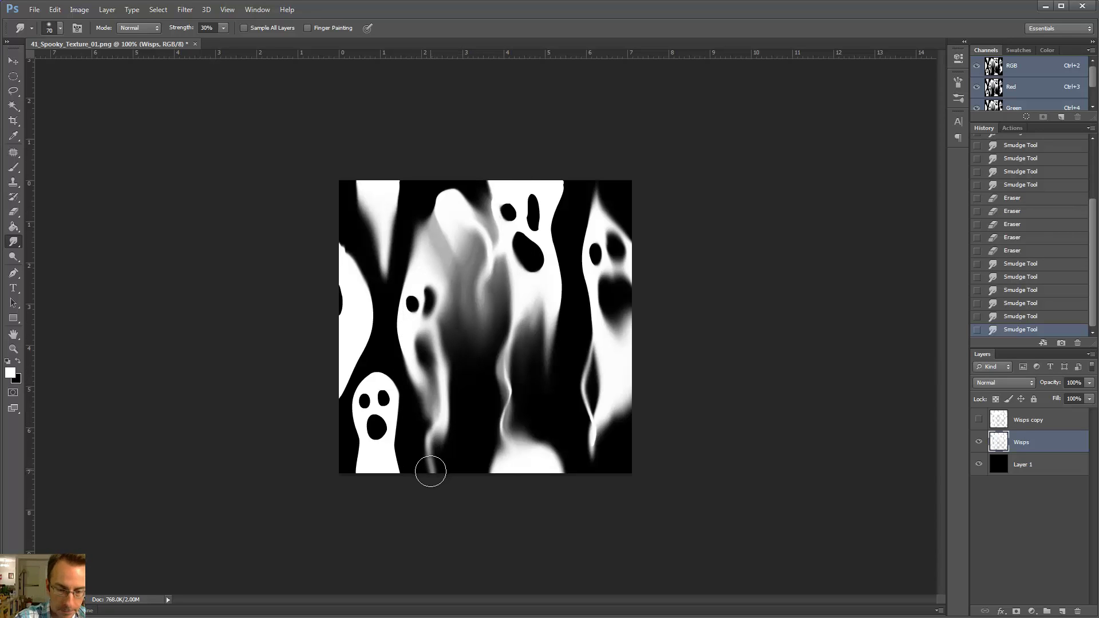
Continue that ghost's thin tail at the texture's top edge with a white 5 px brush, and smudge it at 70 px.
key("b")
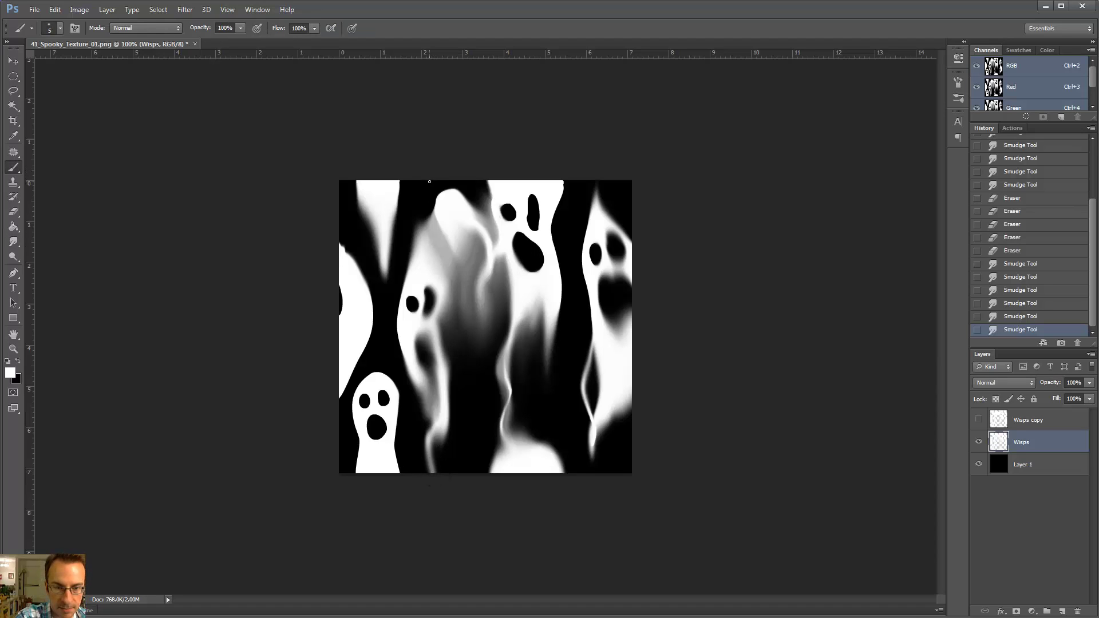
left_click_drag(439, 198, 433, 177)
key("r")
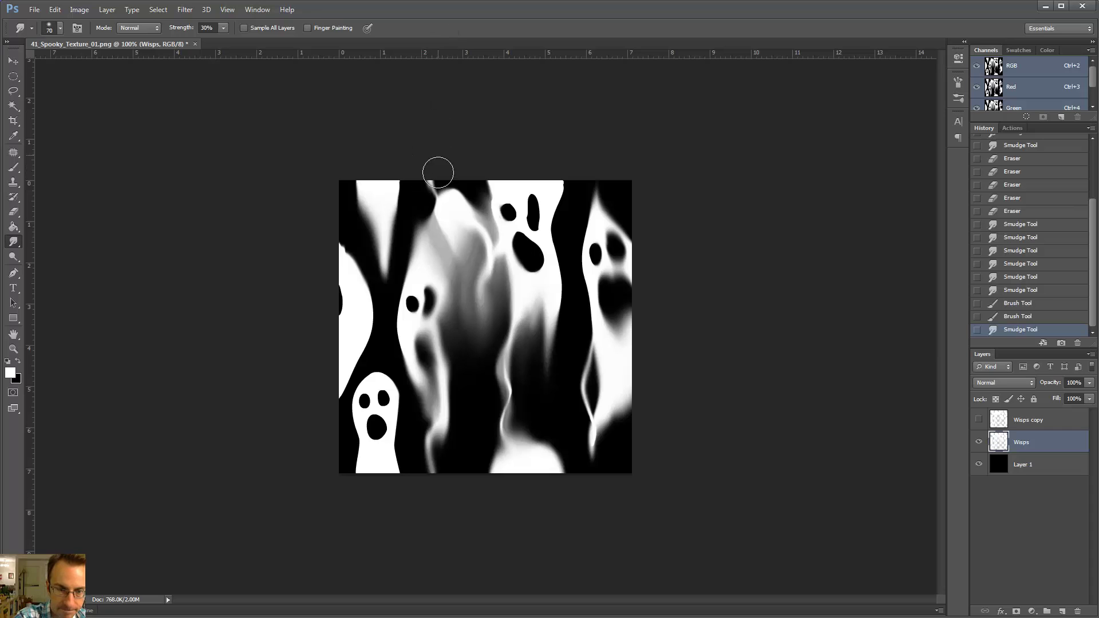
Paint a thin 5 px white strand from the small ghost's head up to the neighbouring ghost, and smudge it at 70 px.
key("b")
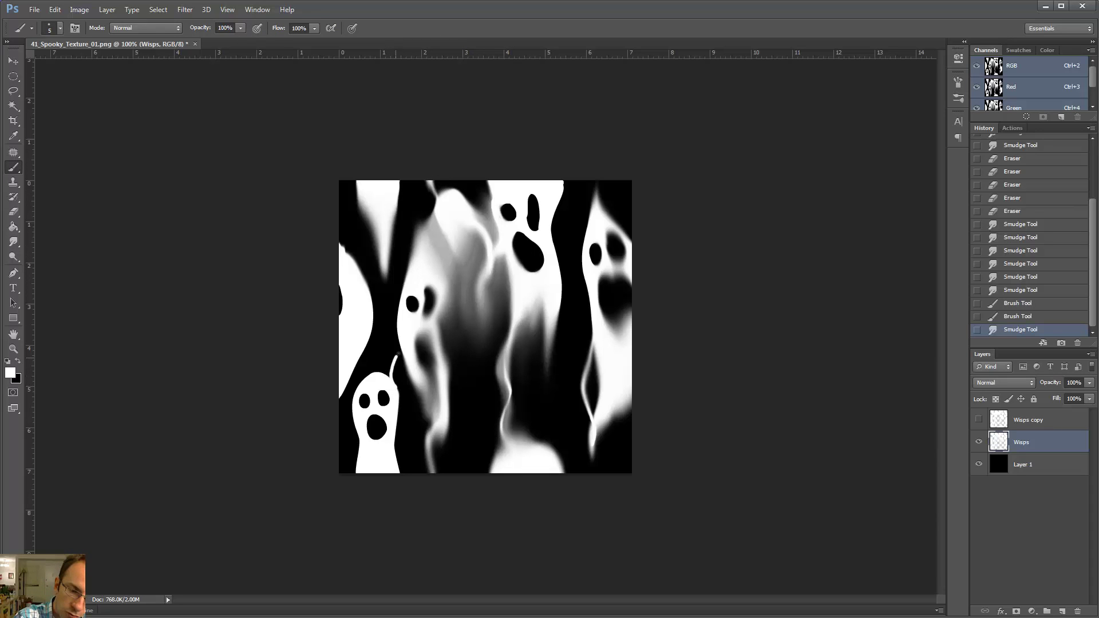
left_click_drag(398, 353, 404, 331)
key("r")
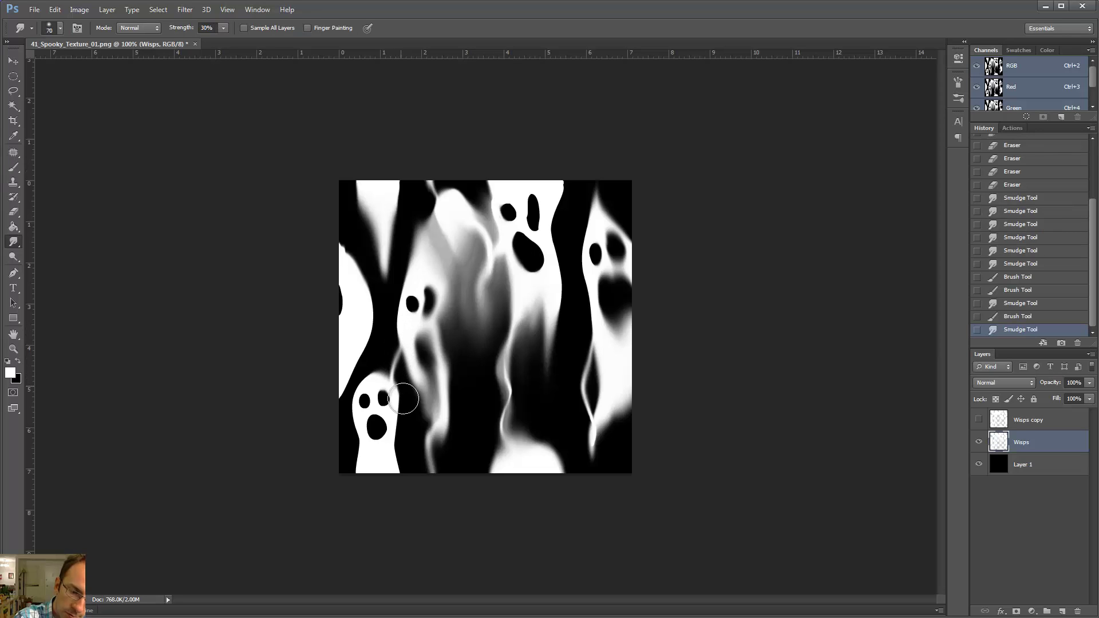
Soften the small lower-left ghost's sides and stretch its mouth with 70 px smudge strokes.
left_click_drag(404, 398, 402, 450)
mouse_move(404, 452)
left_mouse_down()
mouse_move(378, 450)
mouse_move(380, 464)
mouse_move(379, 443)
mouse_move(377, 463)
left_mouse_up()
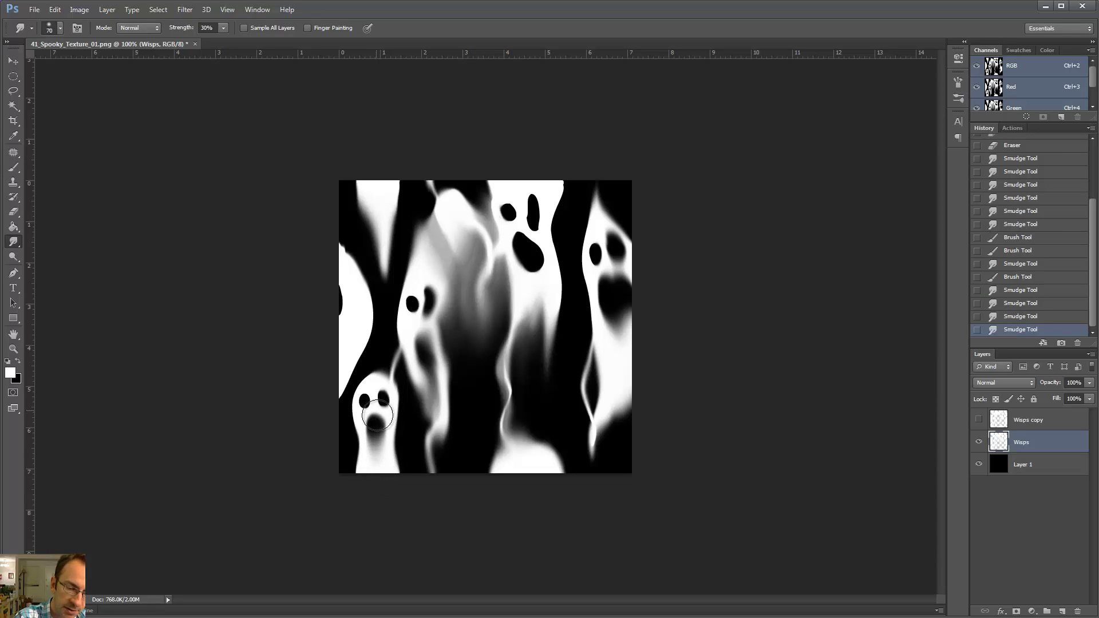
mouse_move(378, 416)
left_mouse_down()
mouse_move(378, 446)
mouse_move(373, 405)
left_mouse_up()
Smudge the eyes of the small ghost and of the ghost above it downward with a 20 px brush.
key("bracketleft")
key("bracketleft")
key("bracketleft")
key("bracketleft")
key("bracketleft")
key("bracketleft")
key("bracketleft")
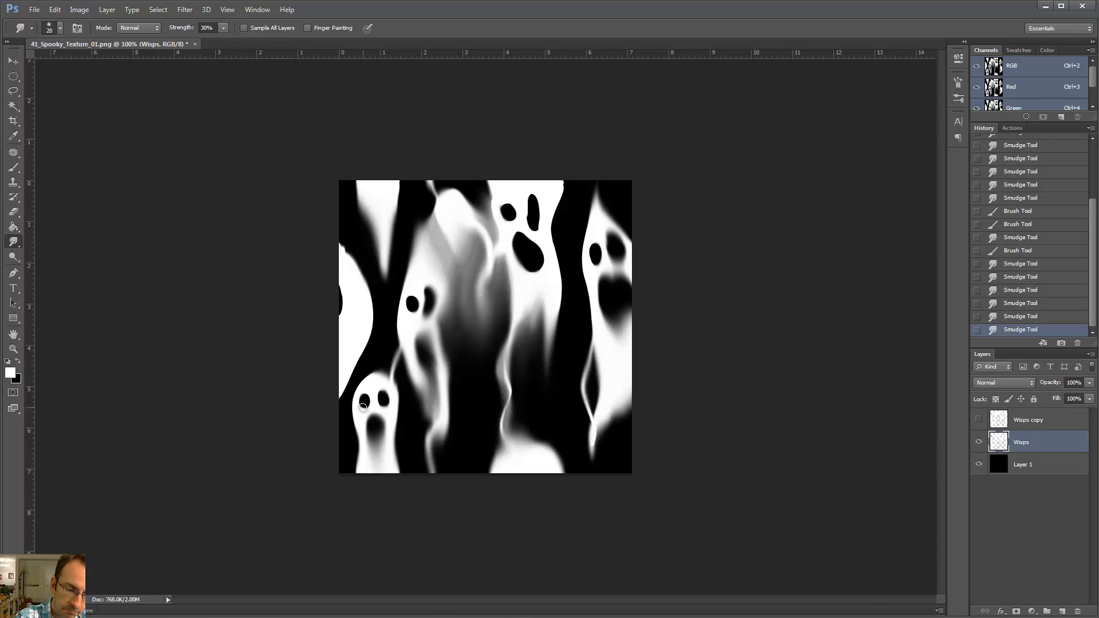
left_click_drag(361, 422, 362, 408)
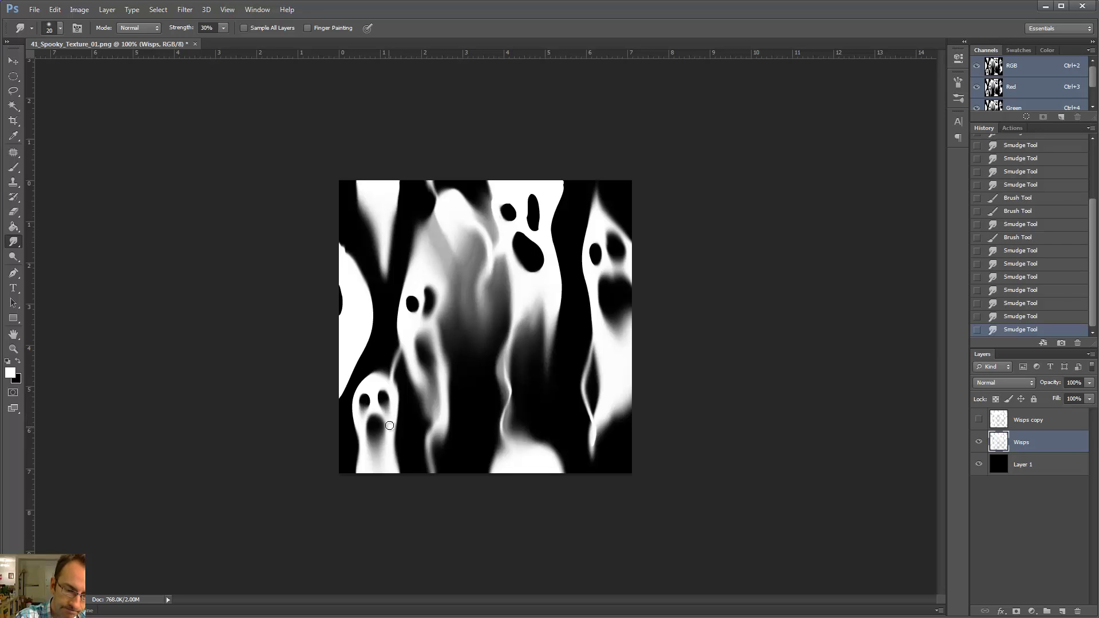
left_click(388, 414)
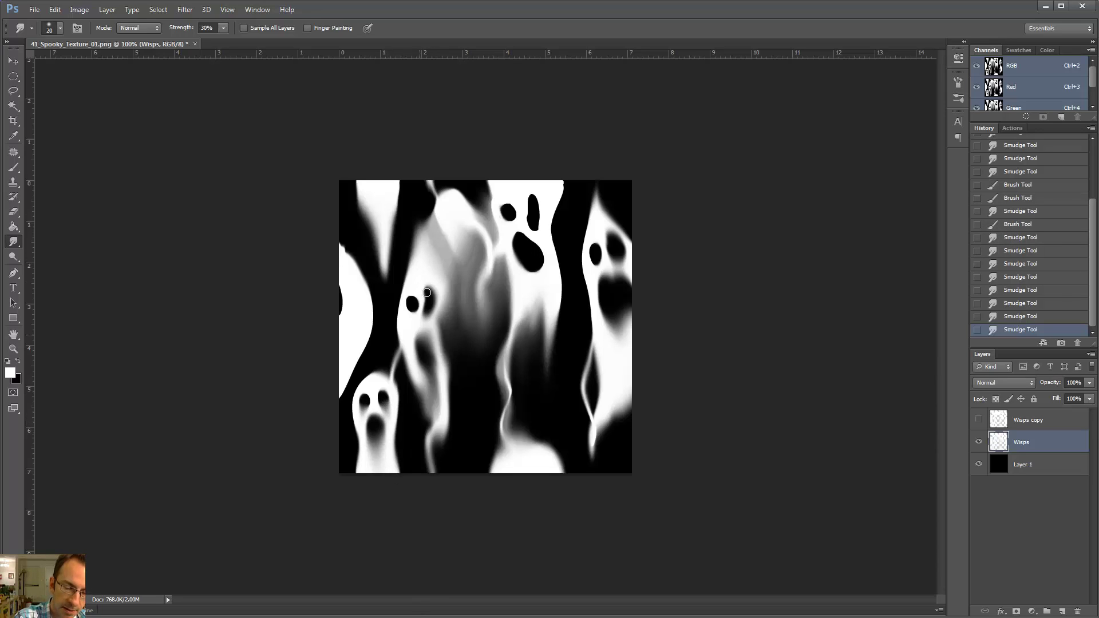
mouse_move(409, 327)
left_mouse_down()
mouse_move(414, 312)
mouse_move(411, 345)
mouse_move(409, 319)
left_mouse_up()
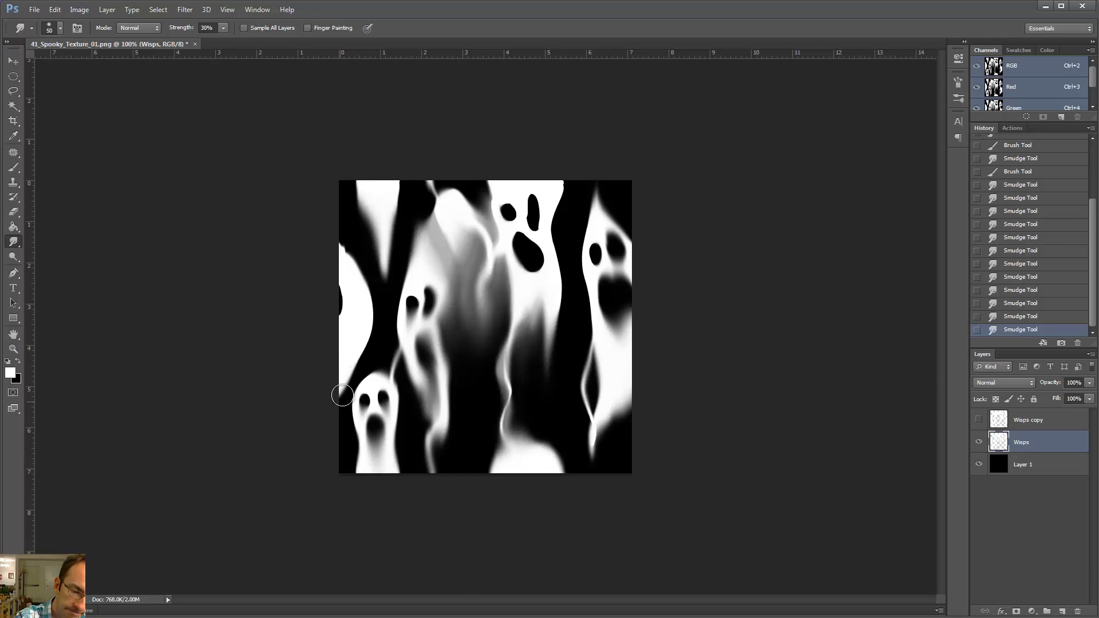
Smudge the lower body of the ghost at the texture's left edge down toward the small ghost with a 50 px brush.
mouse_move(360, 330)
left_mouse_down()
mouse_move(351, 351)
mouse_move(353, 324)
mouse_move(359, 383)
mouse_move(351, 339)
mouse_move(344, 344)
mouse_move(350, 411)
mouse_move(346, 351)
left_mouse_up()
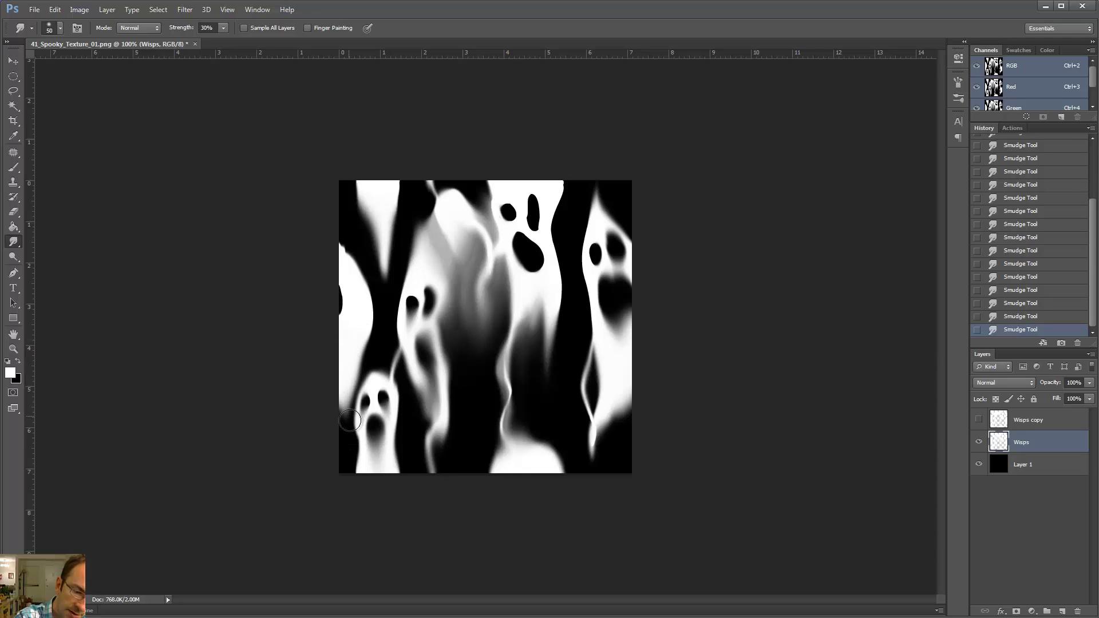
left_click_drag(350, 421, 347, 405)
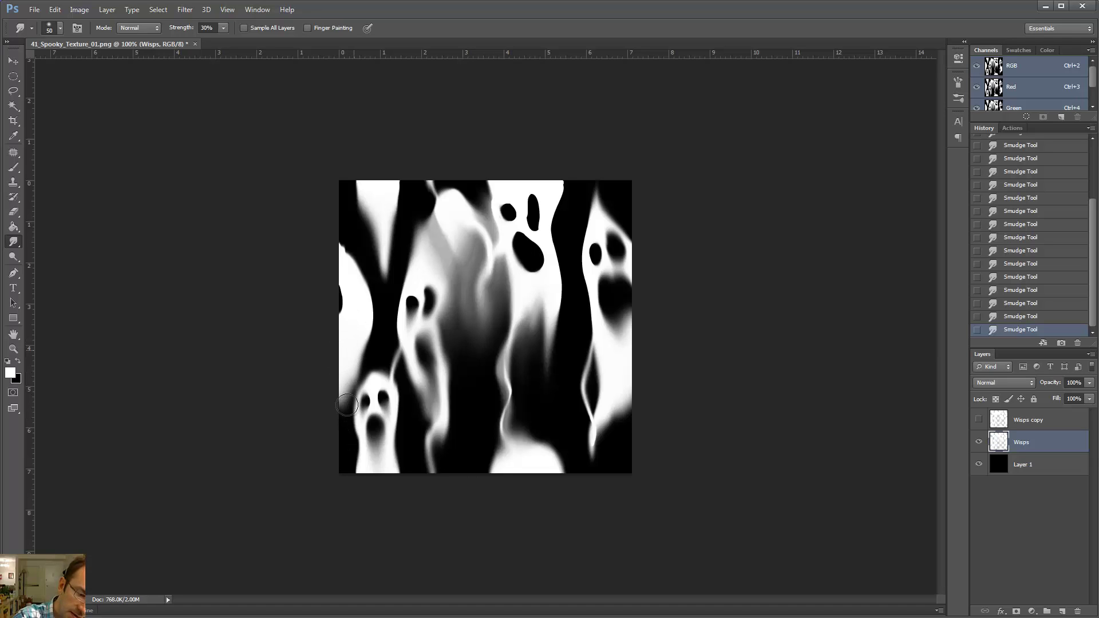
mouse_move(350, 363)
left_mouse_down()
mouse_move(356, 336)
mouse_move(348, 377)
mouse_move(359, 326)
mouse_move(350, 390)
mouse_move(358, 353)
mouse_move(362, 378)
mouse_move(359, 327)
mouse_move(354, 396)
mouse_move(343, 338)
mouse_move(377, 309)
left_mouse_up()
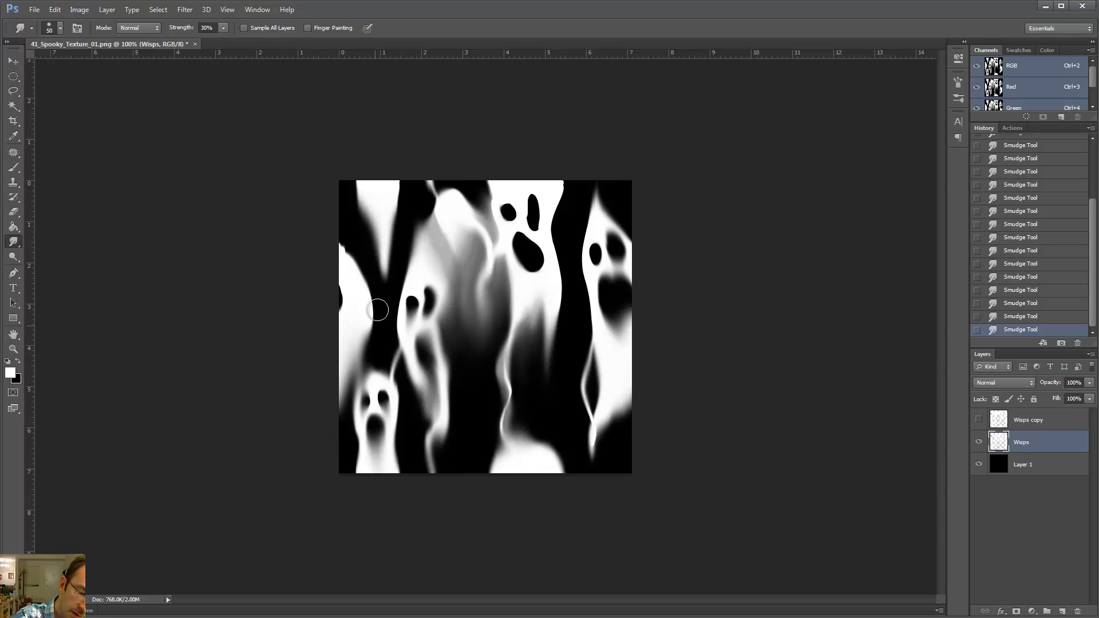
Repaint the left outline of the small ghost's head with white 5 px strokes and smudge them smooth at 15 px.
key("ctrl+plus")
key("b")
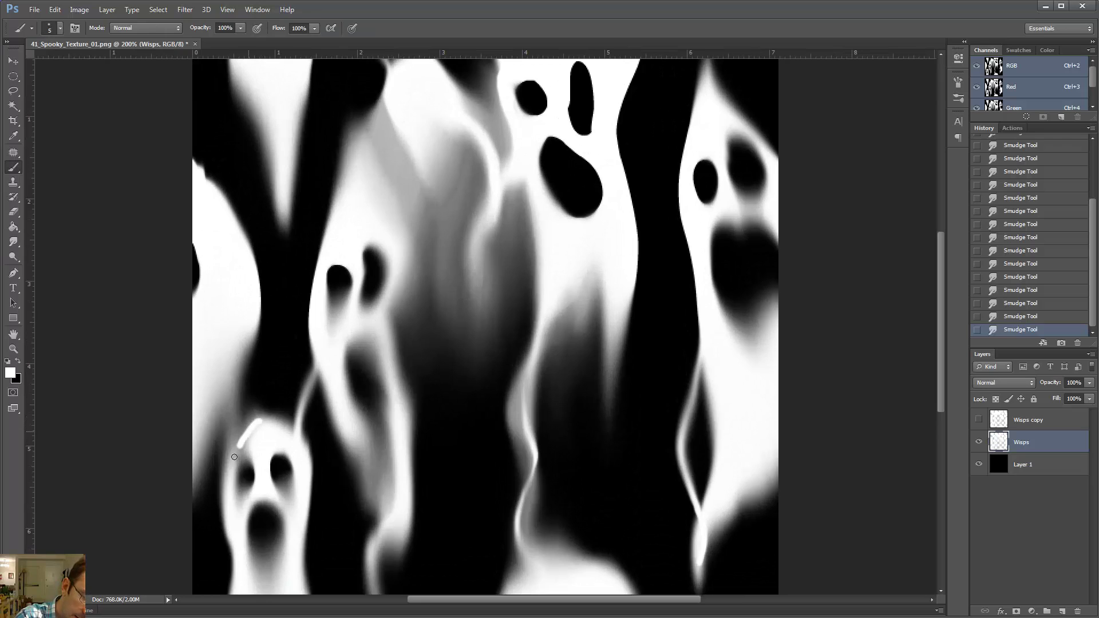
left_click_drag(235, 457, 228, 486)
key("r")
key("bracketleft")
key("bracketleft")
key("bracketleft")
key("bracketleft")
key("bracketleft")
key("bracketleft")
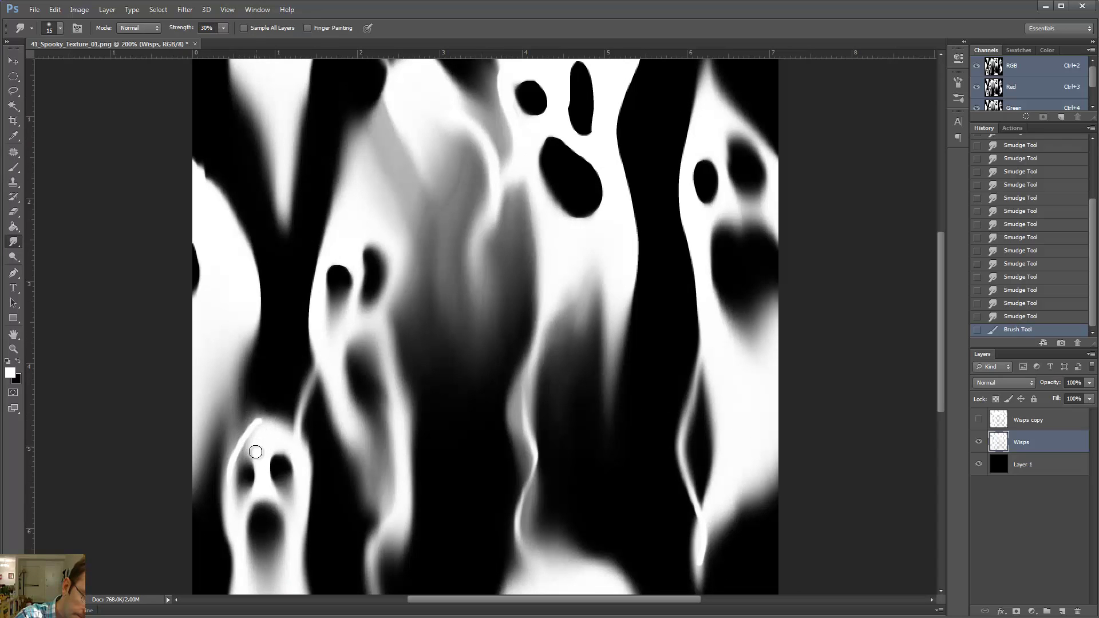
key("b")
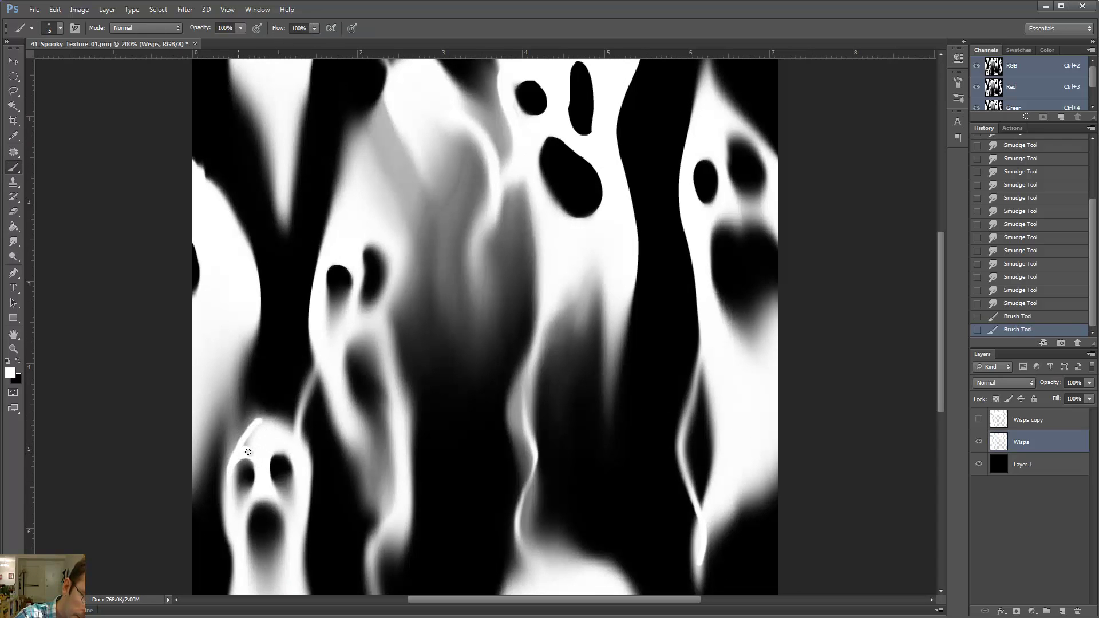
key("r")
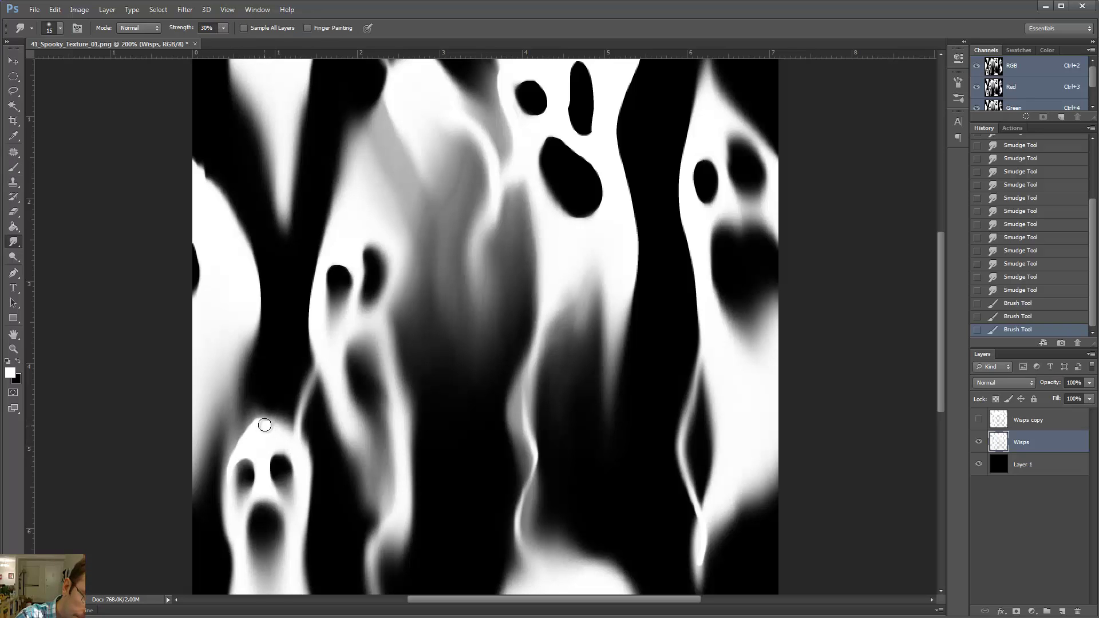
mouse_move(276, 426)
left_mouse_down()
mouse_move(245, 446)
mouse_move(234, 477)
left_mouse_up()
left_click_drag(234, 544, 236, 547)
left_click_drag(233, 464, 227, 484)
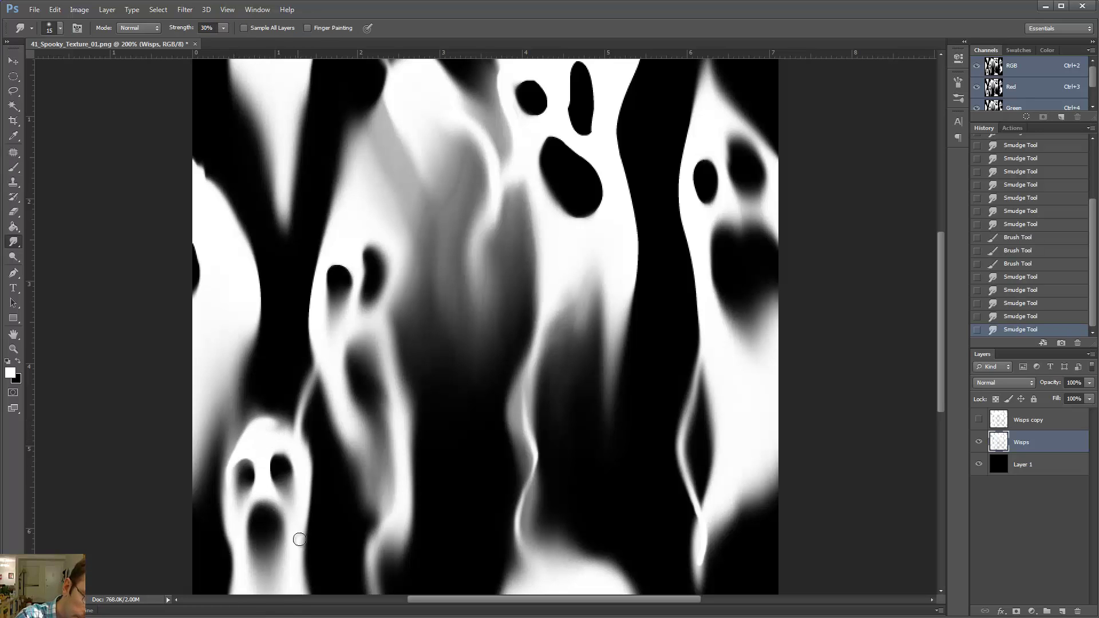
Thicken the strand joining the small ghost to its neighbour with a white 5 px brush, and smudge it at 35 px.
key("b")
scroll(294, 411, "left", 3)
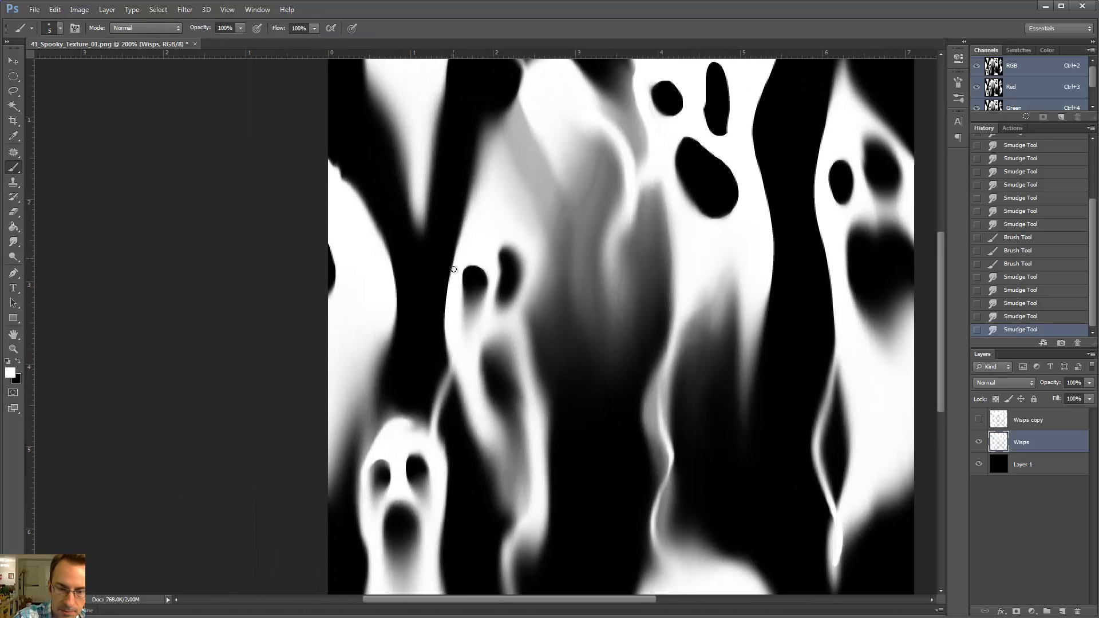
key("r")
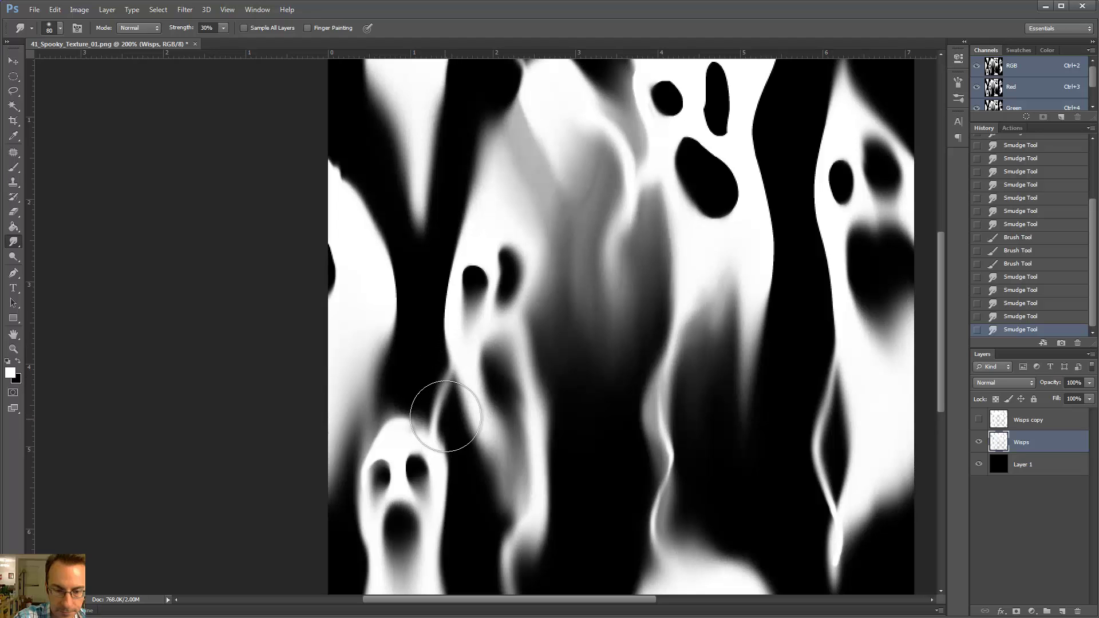
key("b")
key("r")
mouse_move(443, 402)
left_mouse_down()
mouse_move(436, 395)
mouse_move(446, 478)
left_mouse_up()
key("bracketleft")
key("bracketleft")
key("bracketleft")
key("bracketleft")
key("bracketleft")
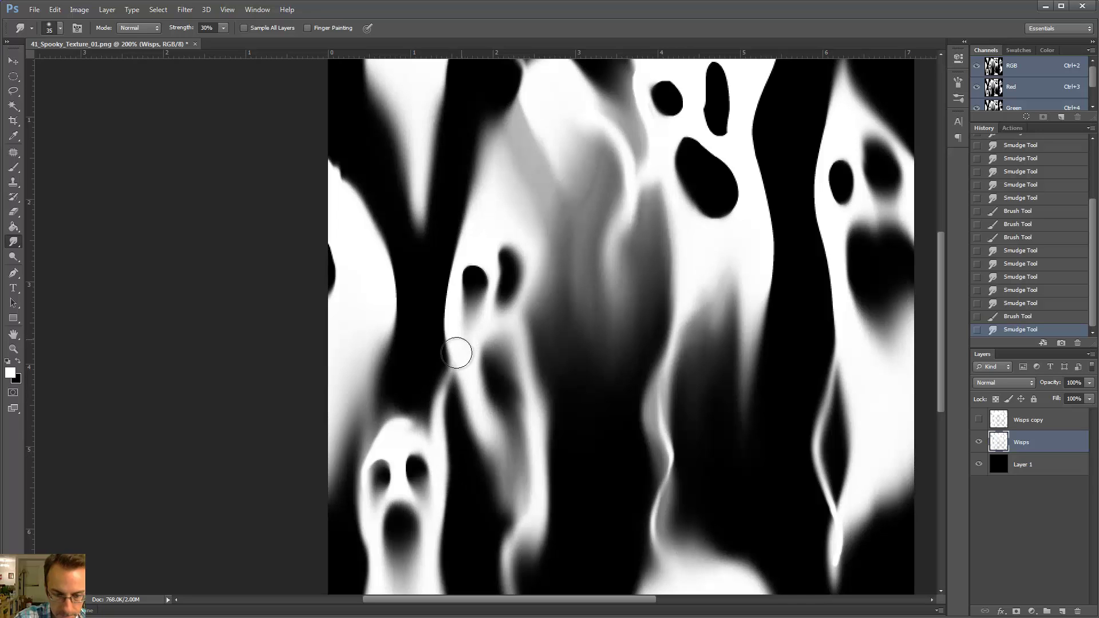
mouse_move(442, 429)
left_mouse_down()
mouse_move(436, 391)
mouse_move(451, 345)
mouse_move(434, 405)
left_mouse_up()
Touch up the strand's upper end with white 5 px strokes where it meets the neighbouring ghost, and smudge the joint.
key("b")
key("r")
key("bracketright")
key("b")
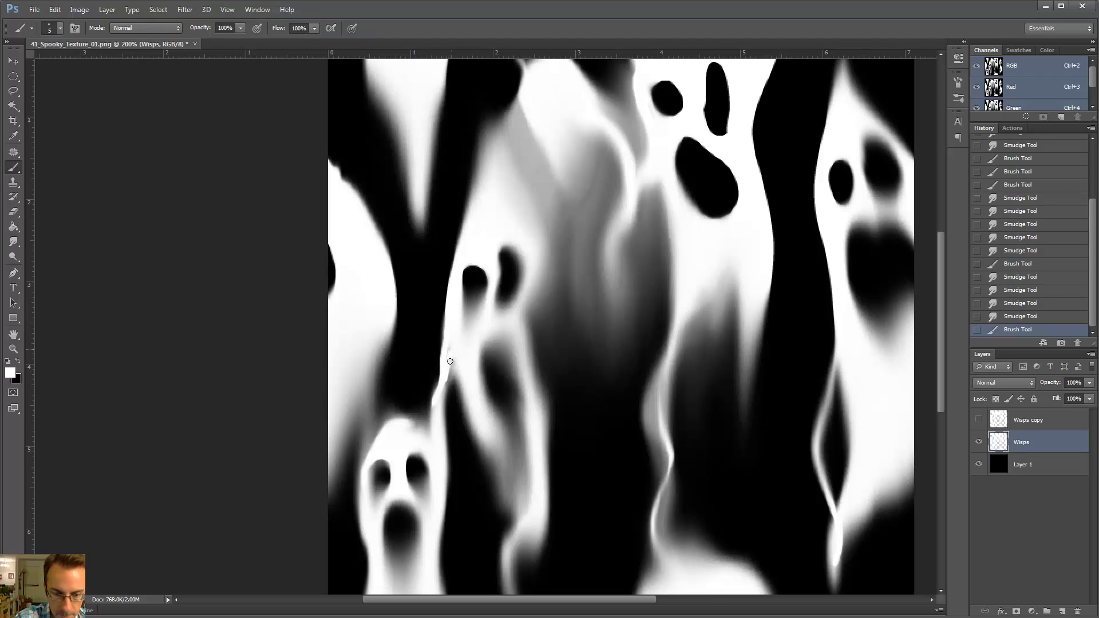
left_click_drag(455, 353, 454, 354)
key("r")
left_click_drag(450, 372, 451, 350)
Softly erase along the neighbouring ghost's lower-left side with a 15 px eraser at 15% opacity, and smudge the erased band.
key("e")
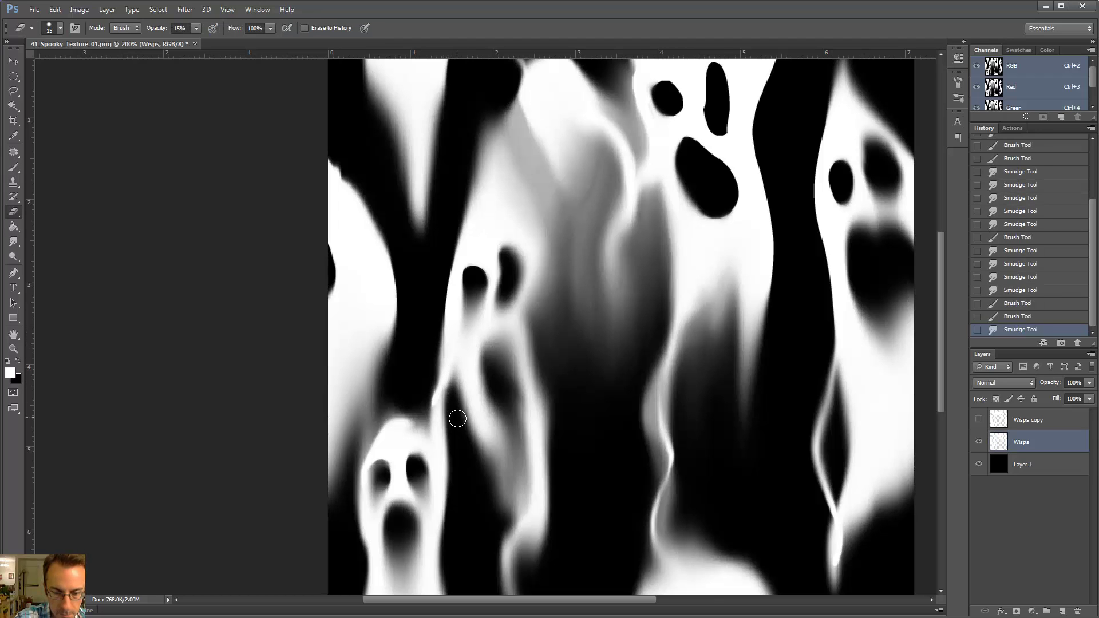
left_click_drag(461, 435, 462, 330)
mouse_move(465, 440)
left_mouse_down()
mouse_move(462, 382)
mouse_move(427, 282)
left_mouse_up()
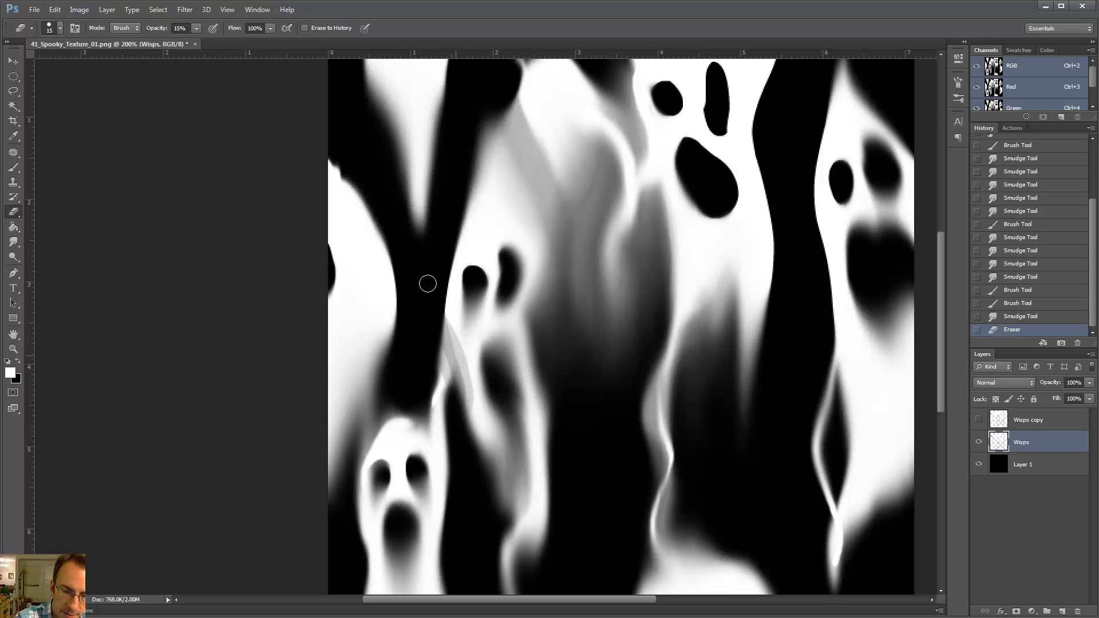
key("r")
mouse_move(451, 361)
left_mouse_down()
mouse_move(427, 284)
mouse_move(438, 360)
left_mouse_up()
left_click_drag(435, 321, 451, 428)
left_click_drag(459, 380, 469, 496)
mouse_move(478, 354)
left_mouse_down()
mouse_move(490, 349)
mouse_move(495, 315)
left_mouse_up()
key("ctrl+minus")
left_click_drag(411, 359, 410, 341)
Redraw the neighbouring ghost's left cheek and jaw edge with a white 5 px brush, and smudge it at 35 px.
key("ctrl+plus")
key("ctrl+plus")
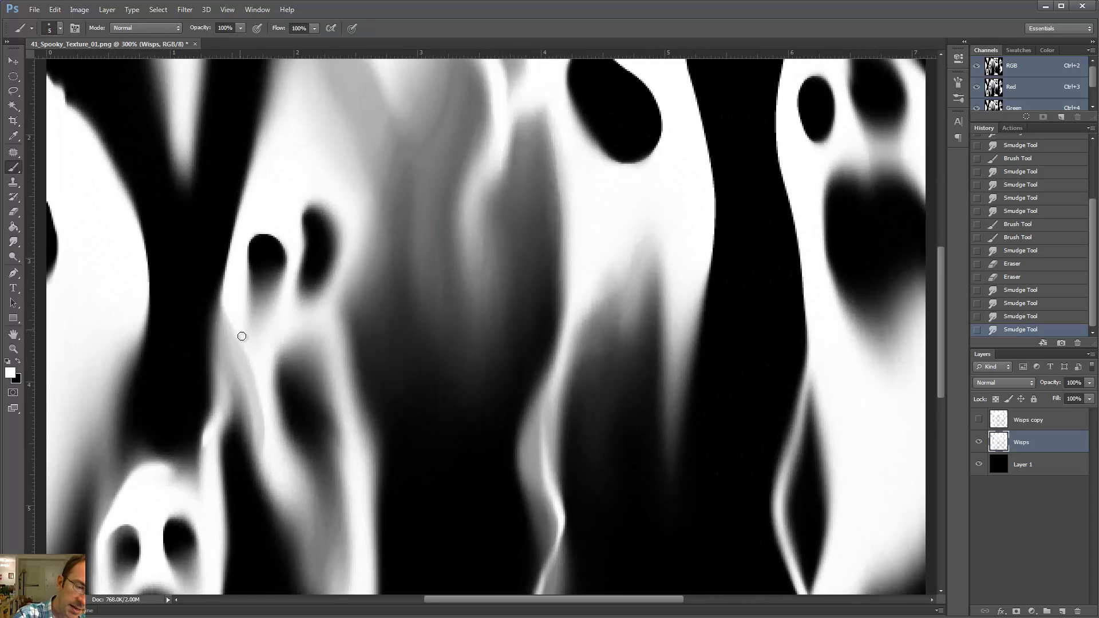
mouse_move(256, 444)
left_mouse_down()
mouse_move(257, 432)
mouse_move(277, 459)
mouse_move(232, 338)
left_mouse_up()
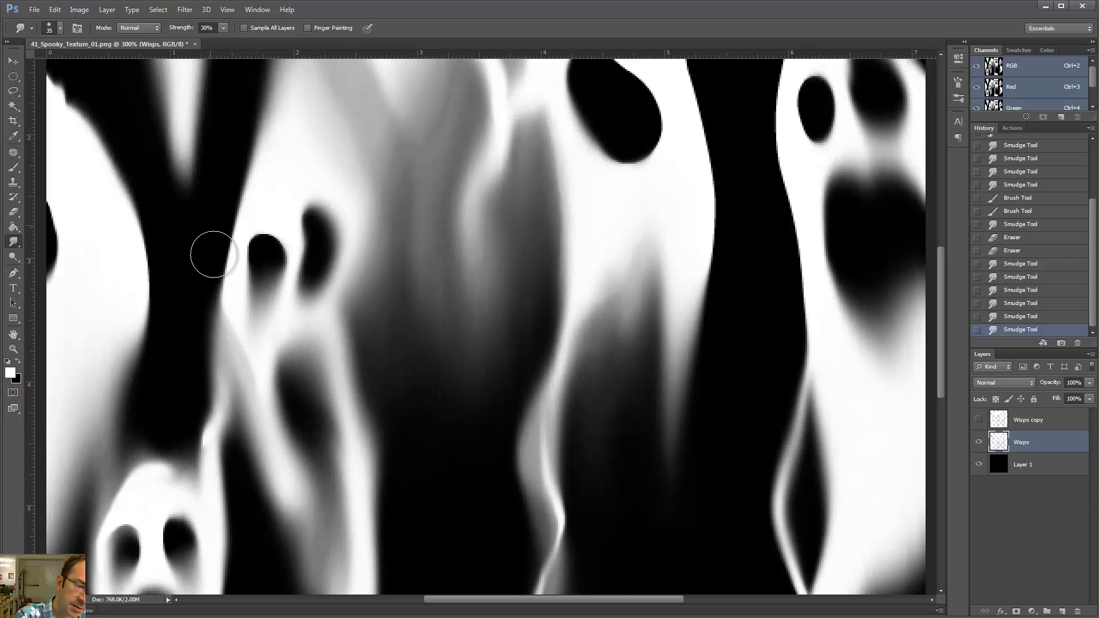
key("b")
left_click_drag(224, 300, 232, 240)
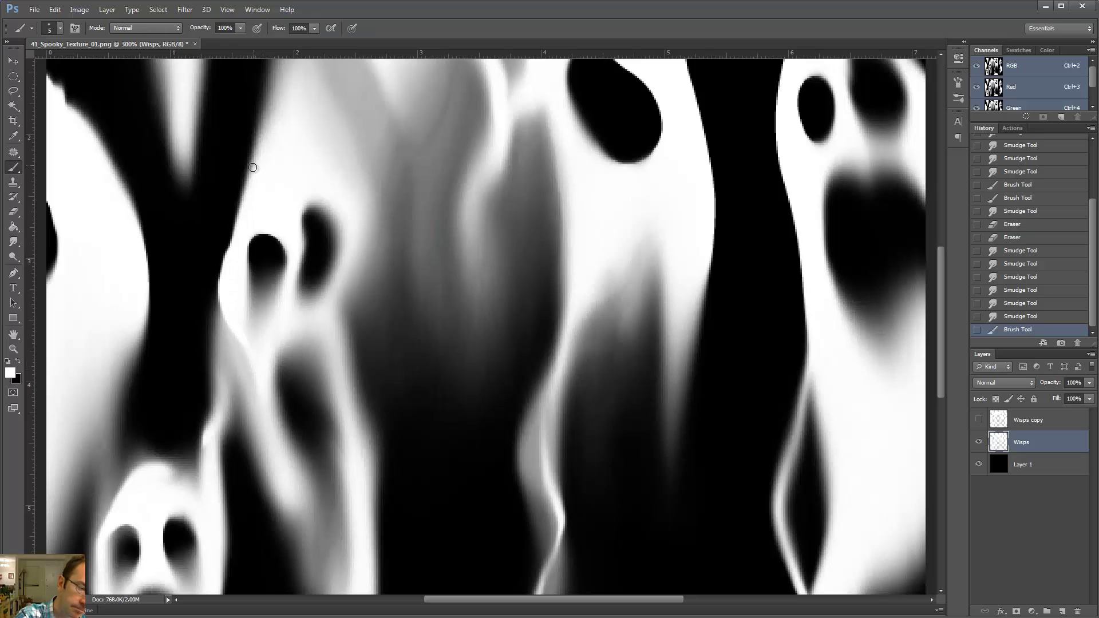
key("r")
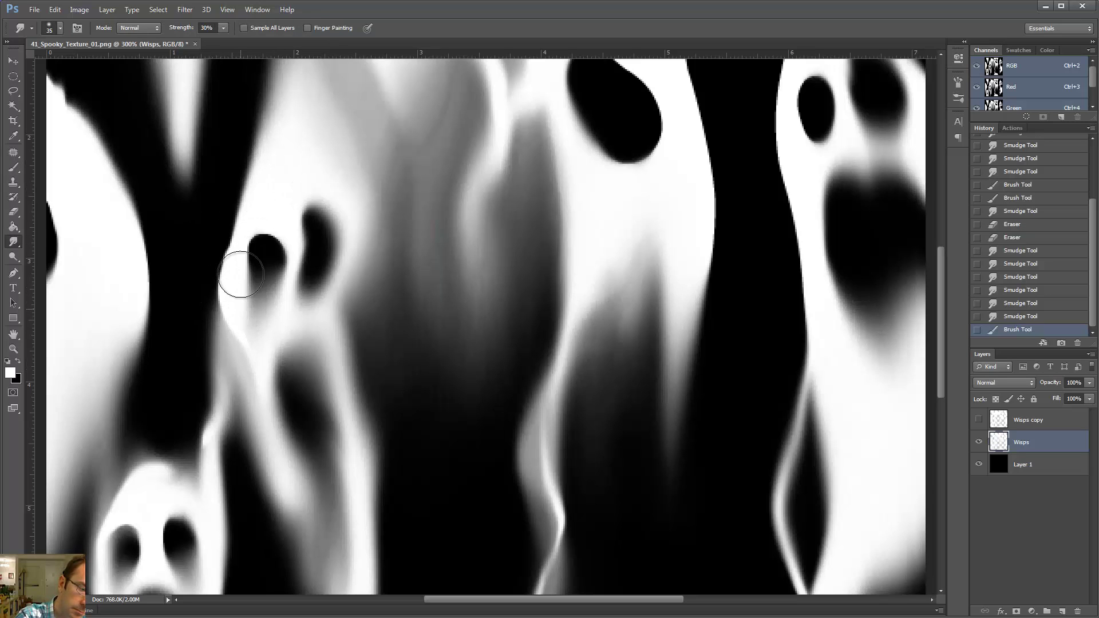
mouse_move(246, 257)
left_mouse_down()
mouse_move(246, 316)
mouse_move(265, 372)
left_mouse_up()
Refine the ghost's jawline and the strand below it with white brush strokes, light erasing and 35 px smudging.
key("b")
mouse_move(234, 305)
left_mouse_down()
mouse_move(257, 407)
mouse_move(216, 326)
mouse_move(243, 429)
left_mouse_up()
key("e")
key("r")
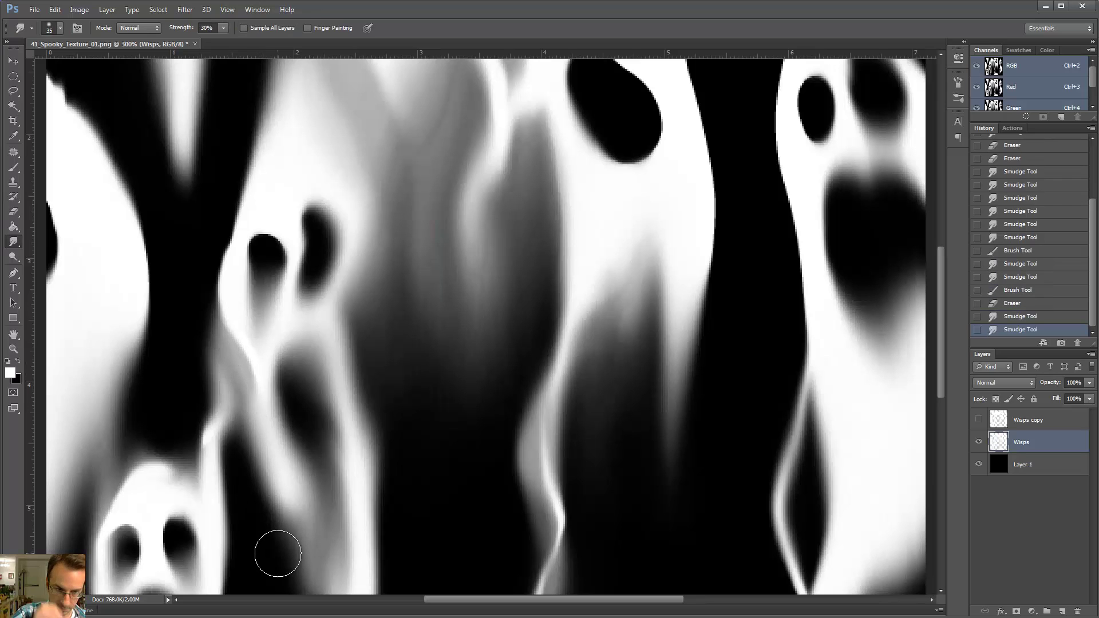
key("b")
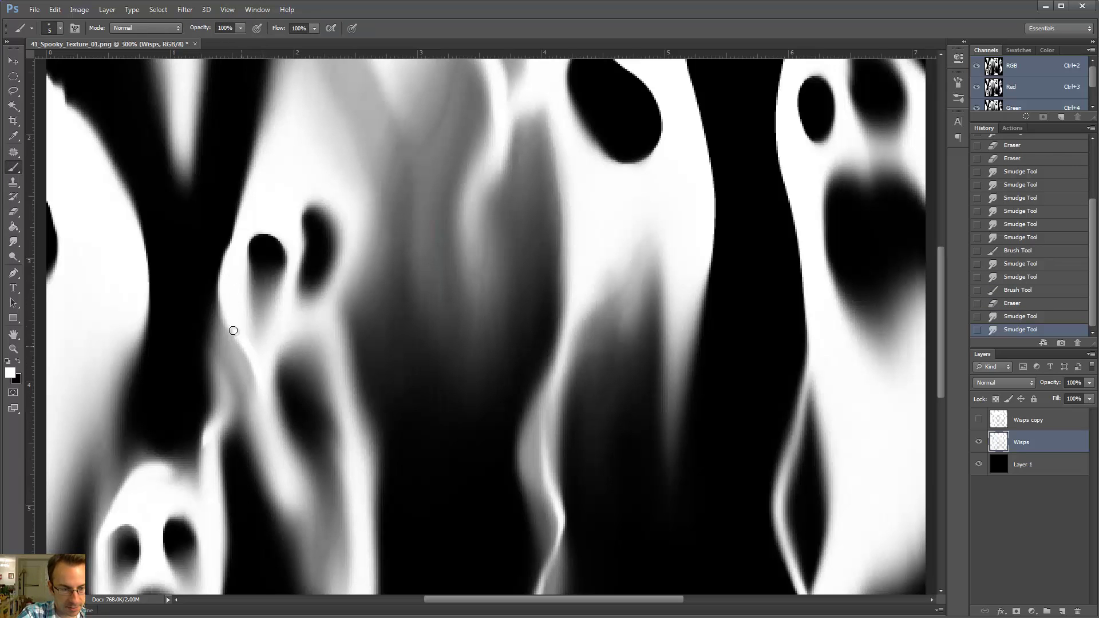
key("r")
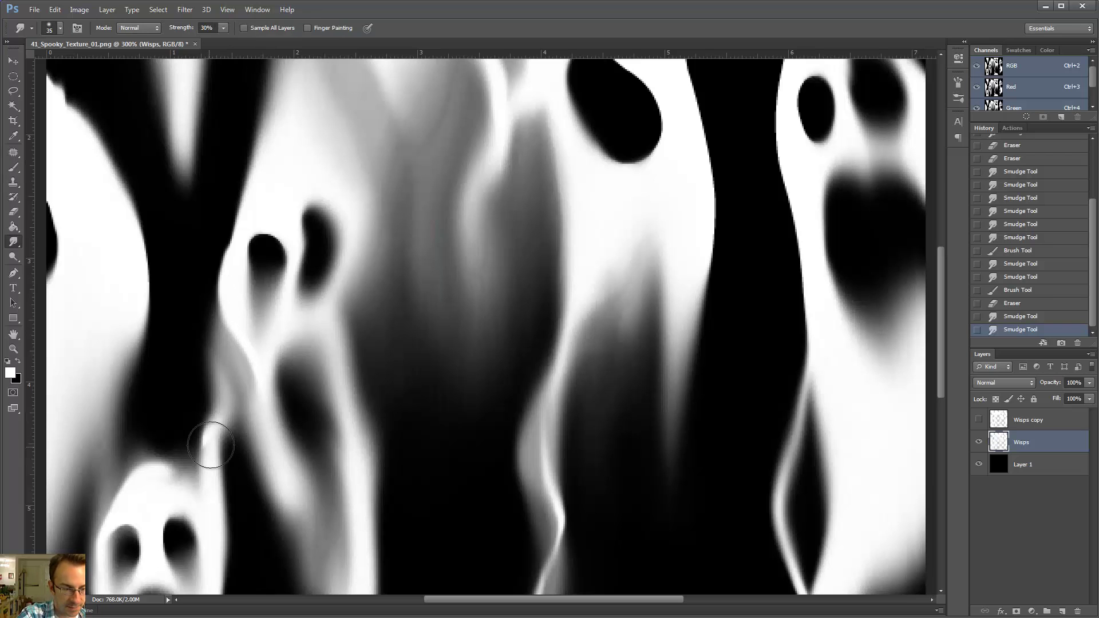
left_click_drag(213, 444, 206, 430)
Lightly erase where the two upper-left ghosts overlap with a 15 px eraser at 15% opacity, and smudge the area at 35 px.
key("ctrl+minus")
key("ctrl+minus")
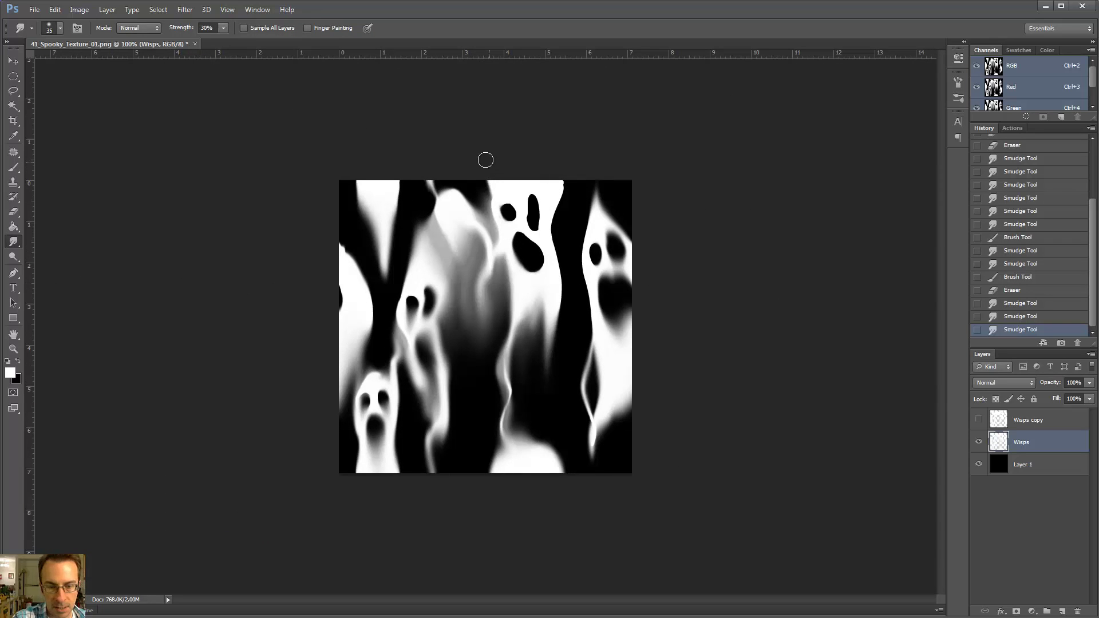
key("e")
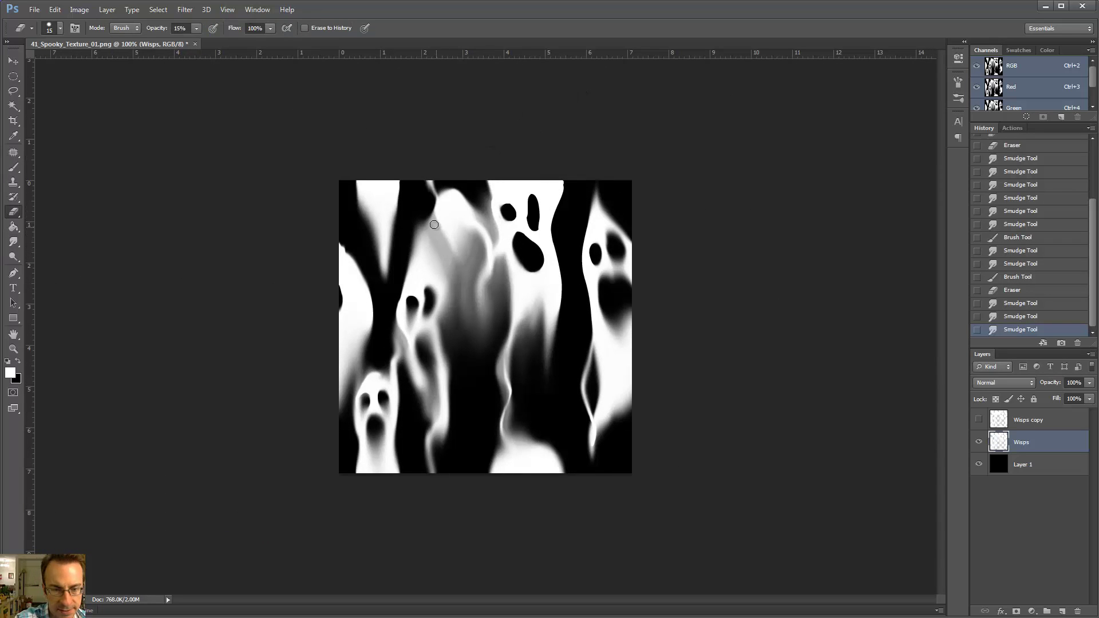
mouse_move(434, 225)
left_mouse_down()
mouse_move(451, 258)
mouse_move(440, 233)
left_mouse_up()
key("r")
left_click_drag(457, 298, 462, 223)
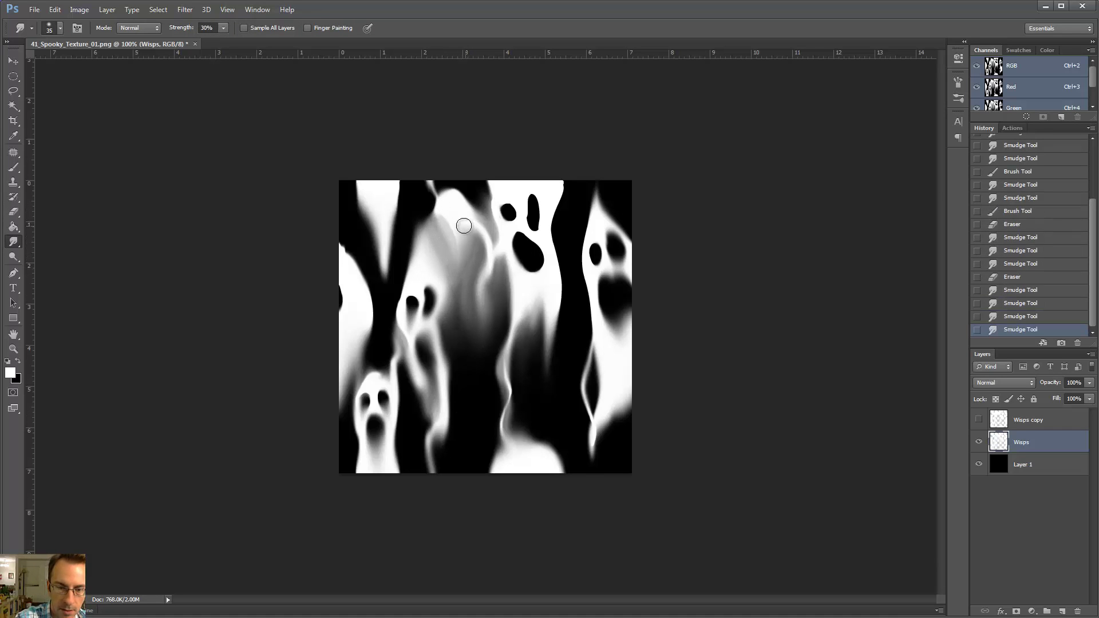
Fade the grey body between the two ghosts with a 30 px eraser at 15% opacity, and smudge it at 35 px.
key("e")
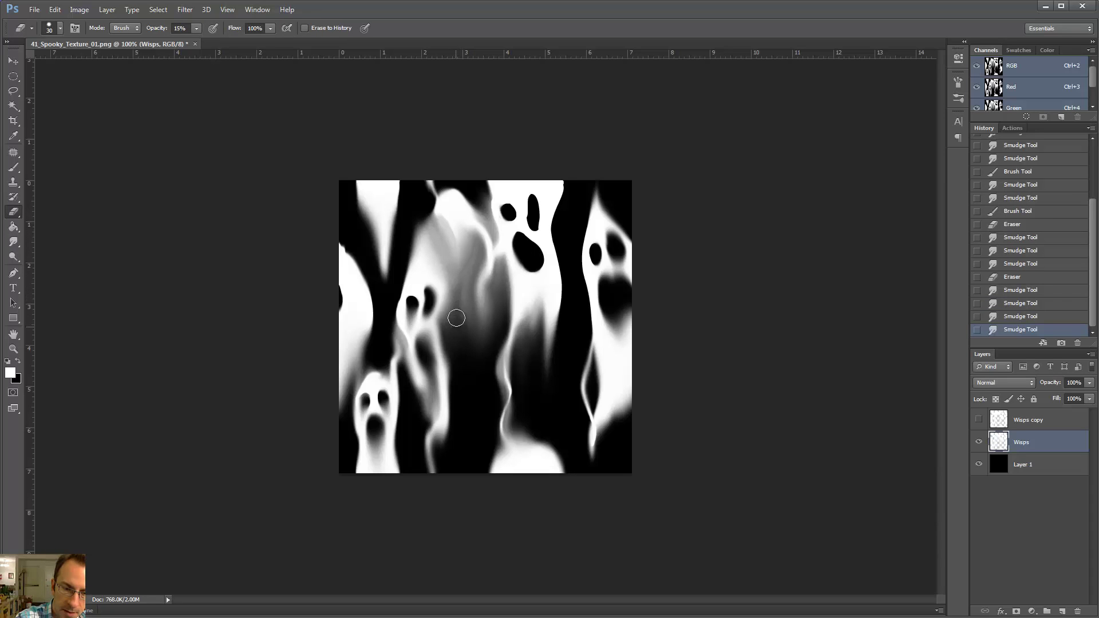
left_click_drag(457, 297, 445, 248)
left_click_drag(458, 321, 441, 243)
mouse_move(458, 298)
left_mouse_down()
mouse_move(441, 247)
mouse_move(459, 324)
left_mouse_up()
key("r")
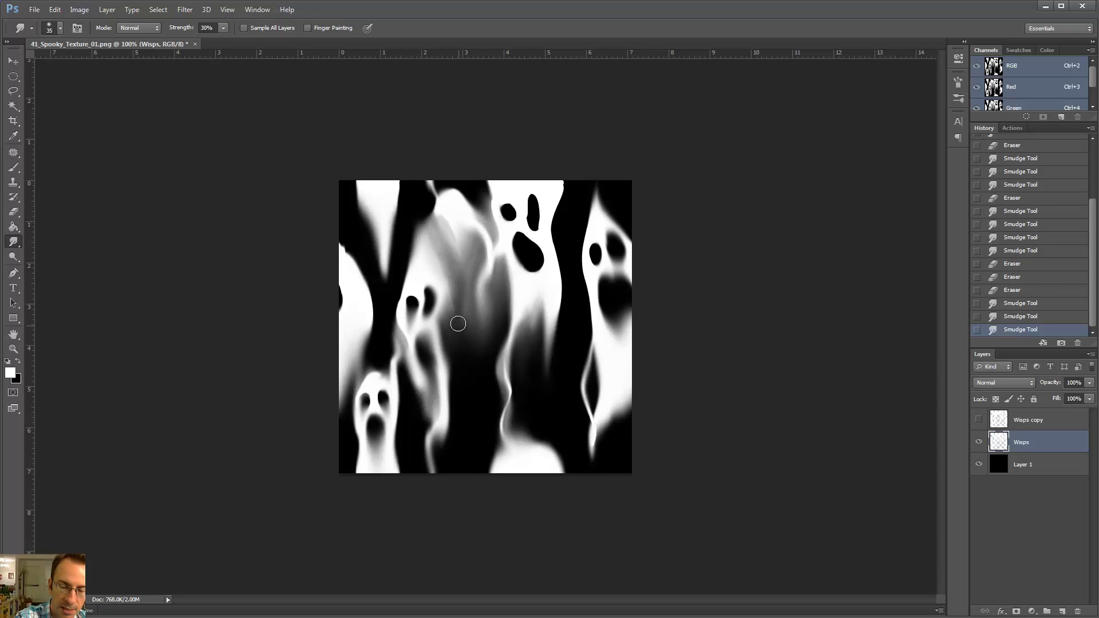
left_click_drag(473, 204, 474, 197)
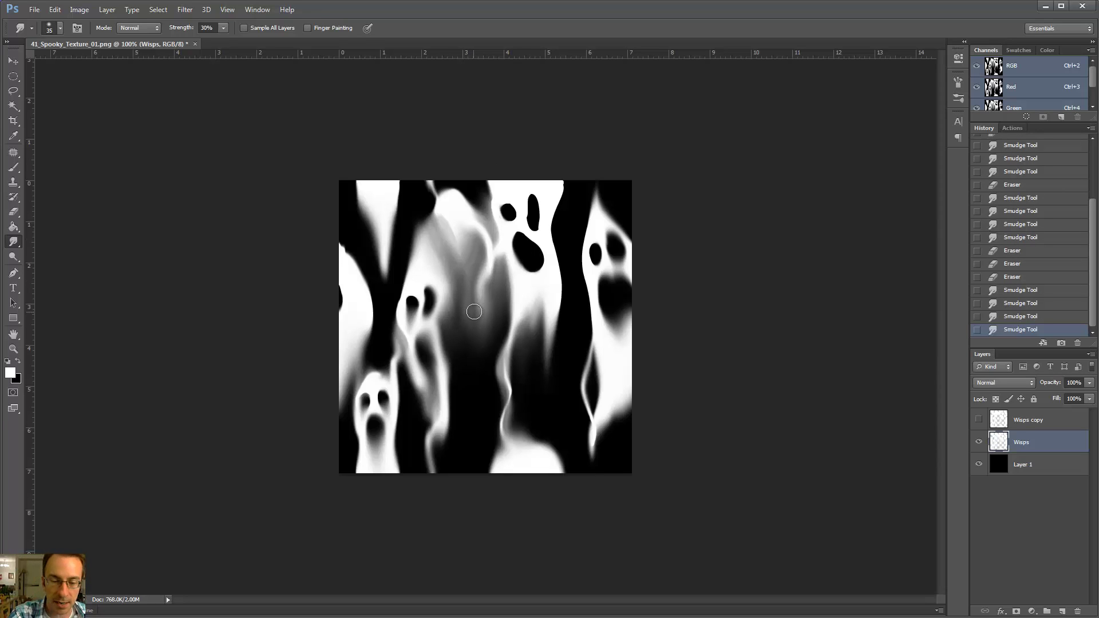
key("e")
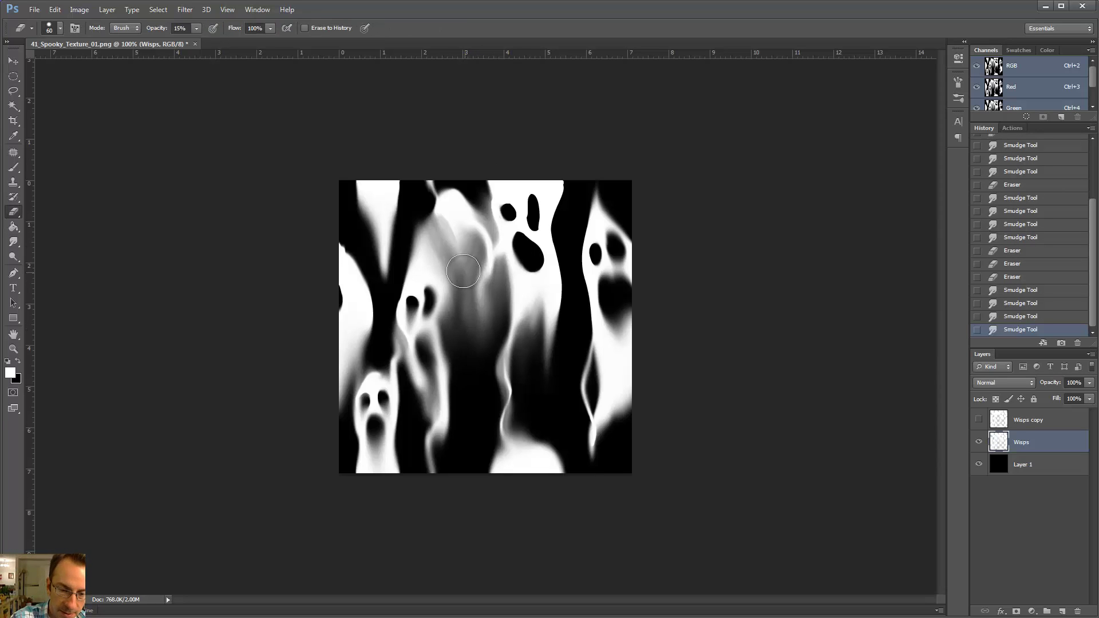
Erase at 15% opacity and smudge at 30% strength the grey folds along the inner side of the faceless wisp.
mouse_move(463, 270)
left_mouse_down()
mouse_move(474, 329)
mouse_move(486, 244)
mouse_move(490, 313)
mouse_move(494, 256)
left_mouse_up()
mouse_move(490, 309)
left_mouse_down()
mouse_move(493, 263)
mouse_move(471, 255)
mouse_move(479, 296)
left_mouse_up()
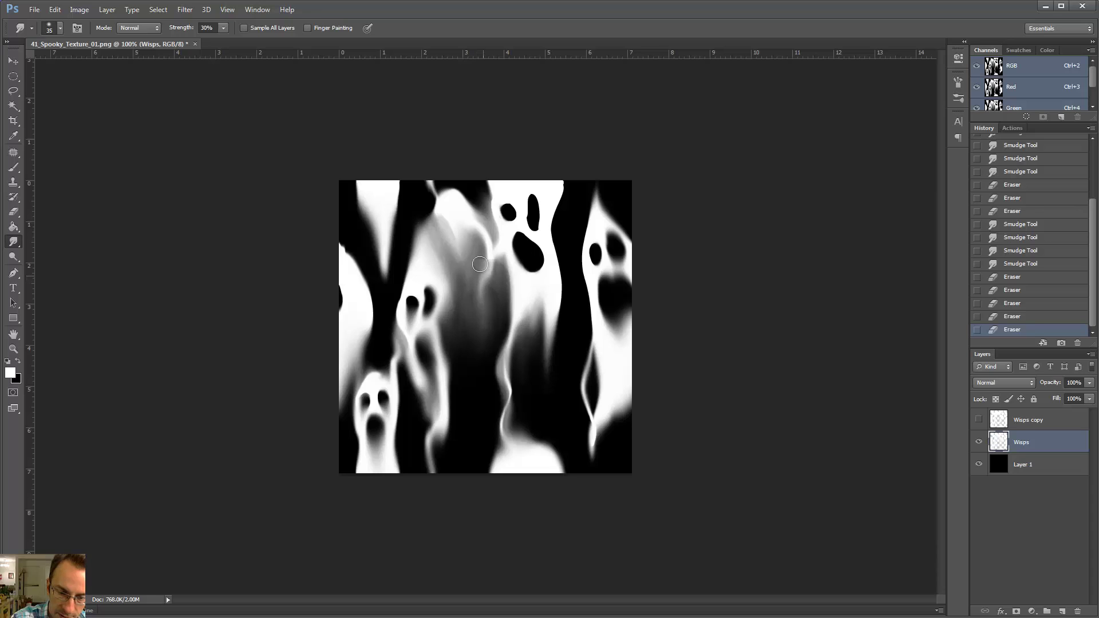
mouse_move(480, 264)
left_mouse_down()
mouse_move(497, 290)
mouse_move(505, 274)
left_mouse_up()
left_click_drag(502, 271, 506, 290)
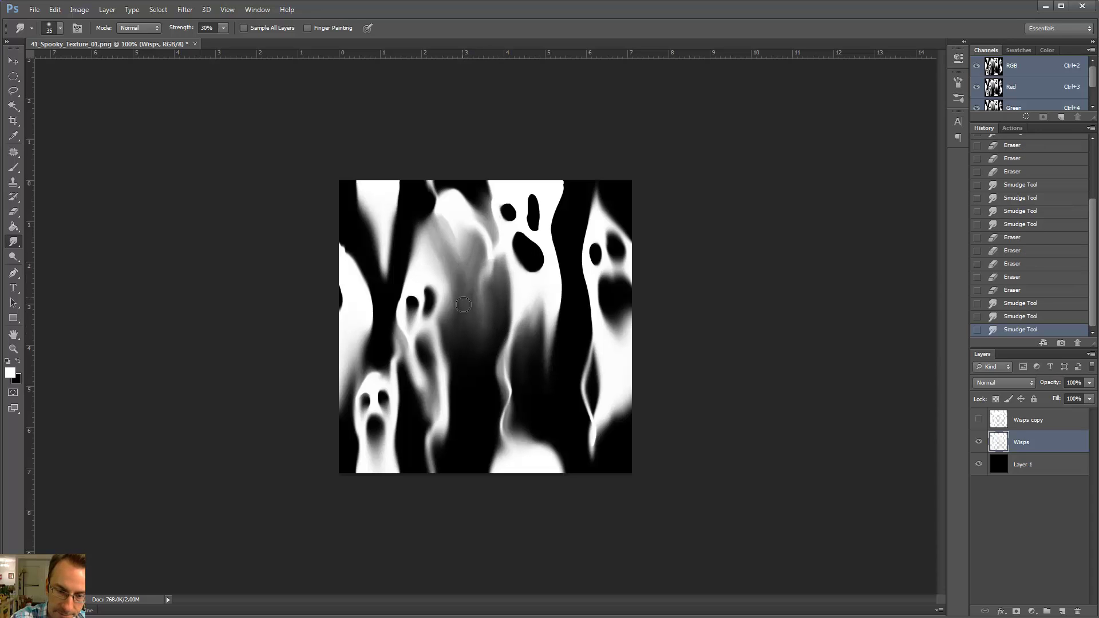
mouse_move(469, 326)
left_mouse_down()
mouse_move(451, 201)
mouse_move(466, 307)
mouse_move(452, 280)
mouse_move(471, 373)
mouse_move(465, 270)
mouse_move(473, 352)
left_mouse_up()
Smudge the faceless wisp's dark lower body upward into its pale shoulder to blend the shading.
key("e")
key("r")
mouse_move(471, 307)
left_mouse_down()
mouse_move(469, 358)
mouse_move(440, 205)
left_mouse_up()
left_click_drag(449, 263, 432, 218)
key("e")
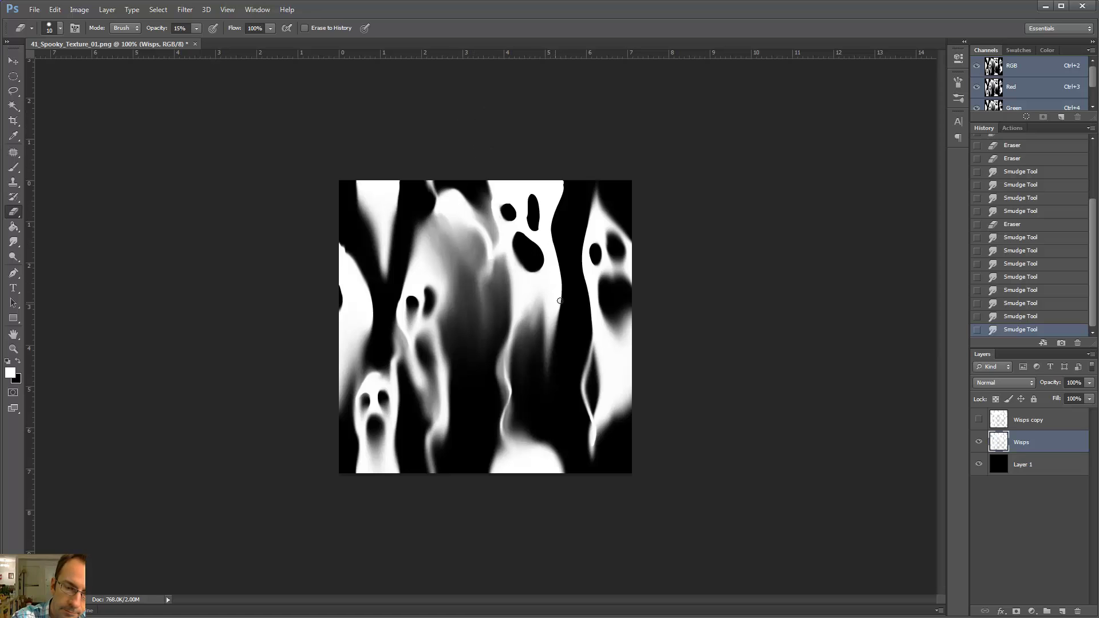
Soften the outer head edge and the mouth of the large ghost at the canvas top with a size 60 Smudge brush.
key("r")
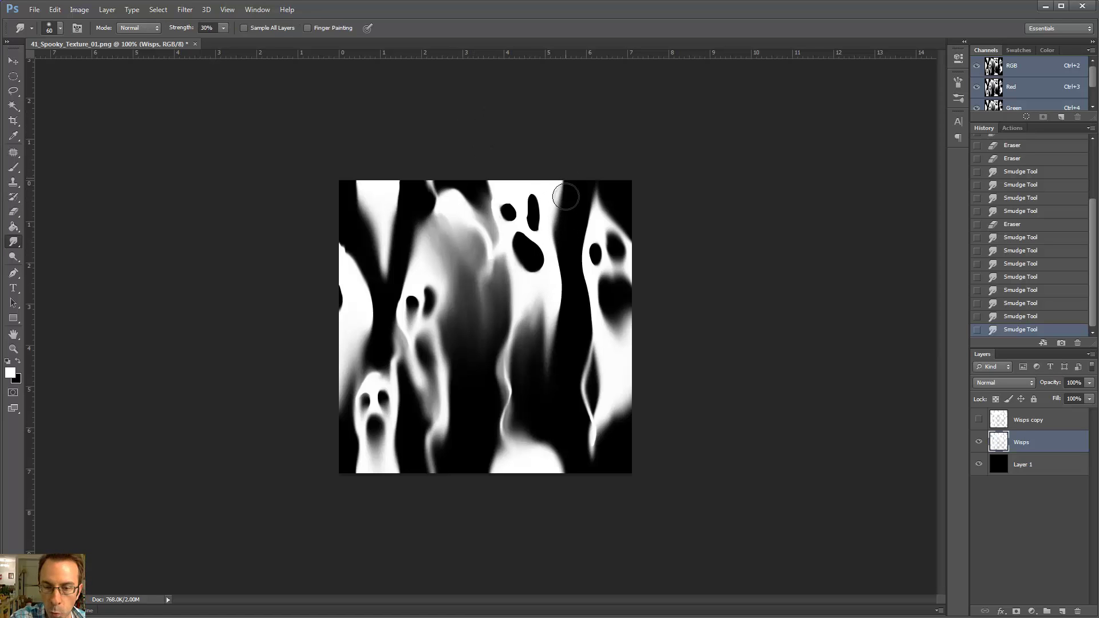
mouse_move(565, 196)
left_mouse_down()
mouse_move(572, 233)
mouse_move(552, 202)
mouse_move(567, 235)
mouse_move(573, 189)
left_mouse_up()
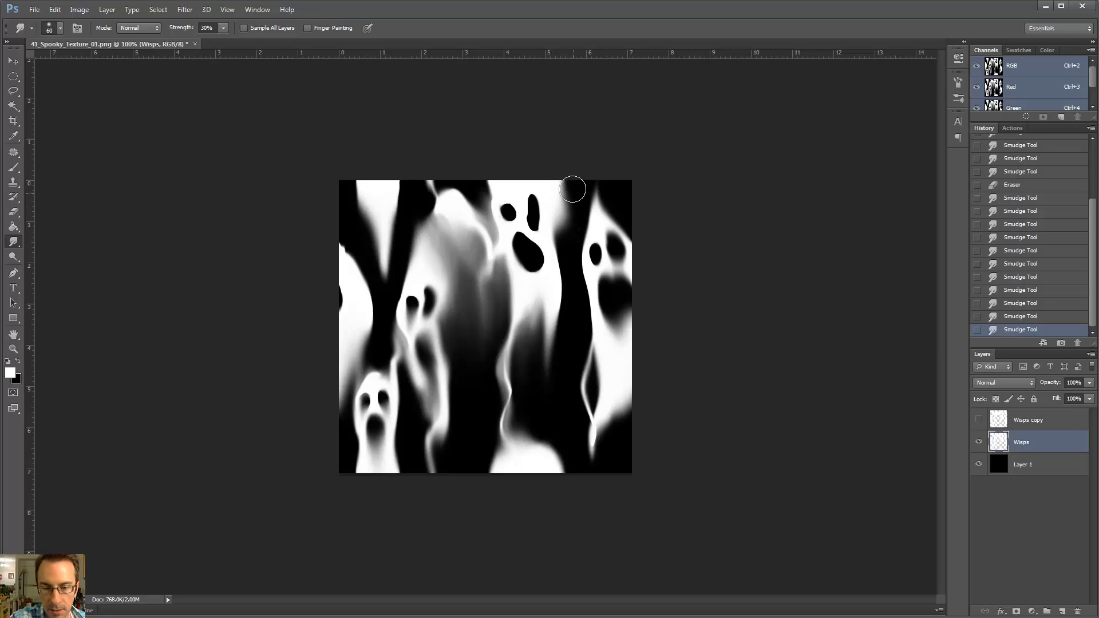
mouse_move(532, 222)
left_mouse_down()
mouse_move(532, 232)
mouse_move(528, 204)
mouse_move(517, 228)
mouse_move(524, 177)
mouse_move(555, 131)
mouse_move(521, 315)
mouse_move(529, 246)
mouse_move(531, 311)
left_mouse_up()
key("e")
key("r")
mouse_move(530, 272)
left_mouse_down()
mouse_move(535, 388)
mouse_move(533, 321)
left_mouse_up()
Lightly erase the large upper ghost's torso below the mouth, and smudge the darkness upward into its body.
key("e")
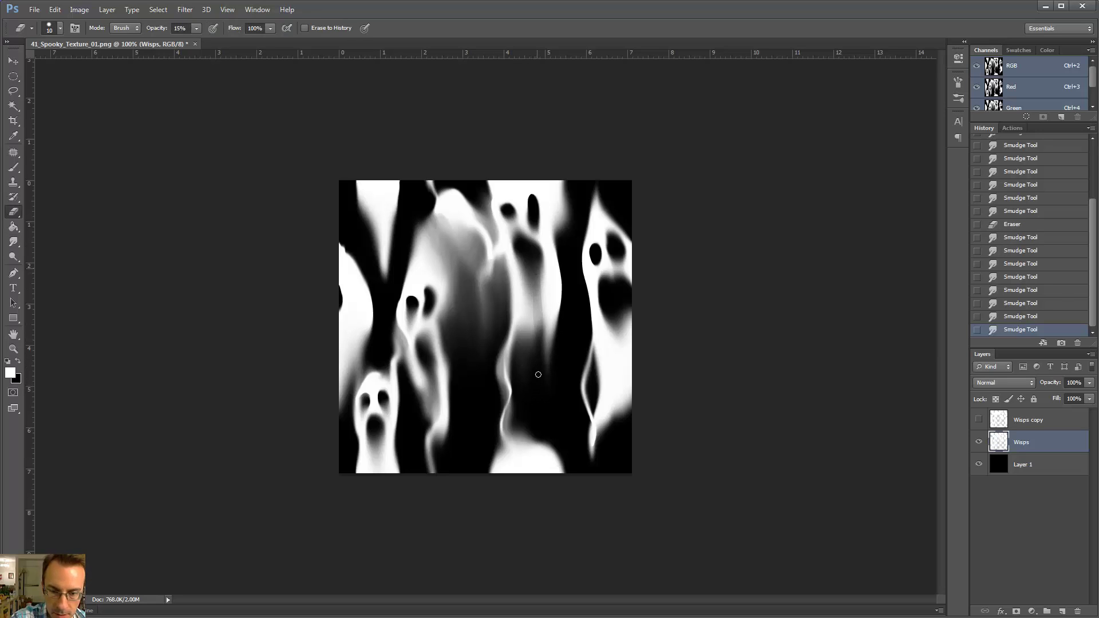
mouse_move(533, 315)
left_mouse_down()
mouse_move(535, 298)
mouse_move(538, 337)
mouse_move(533, 261)
left_mouse_up()
key("r")
left_click_drag(535, 338, 531, 263)
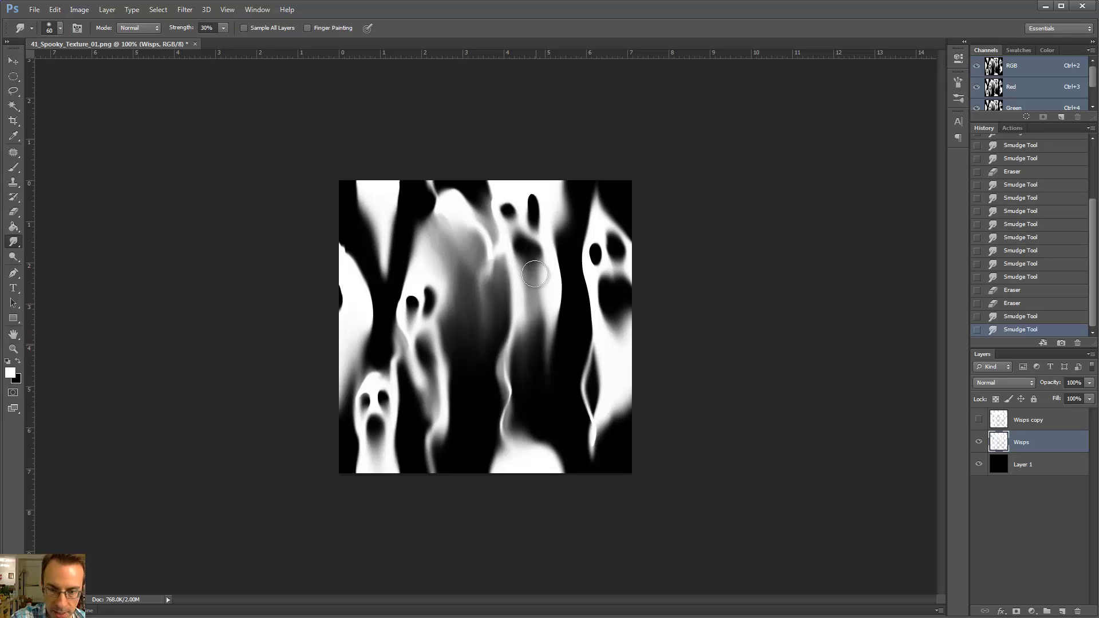
mouse_move(532, 335)
left_mouse_down()
mouse_move(525, 280)
mouse_move(535, 379)
mouse_move(531, 258)
left_mouse_up()
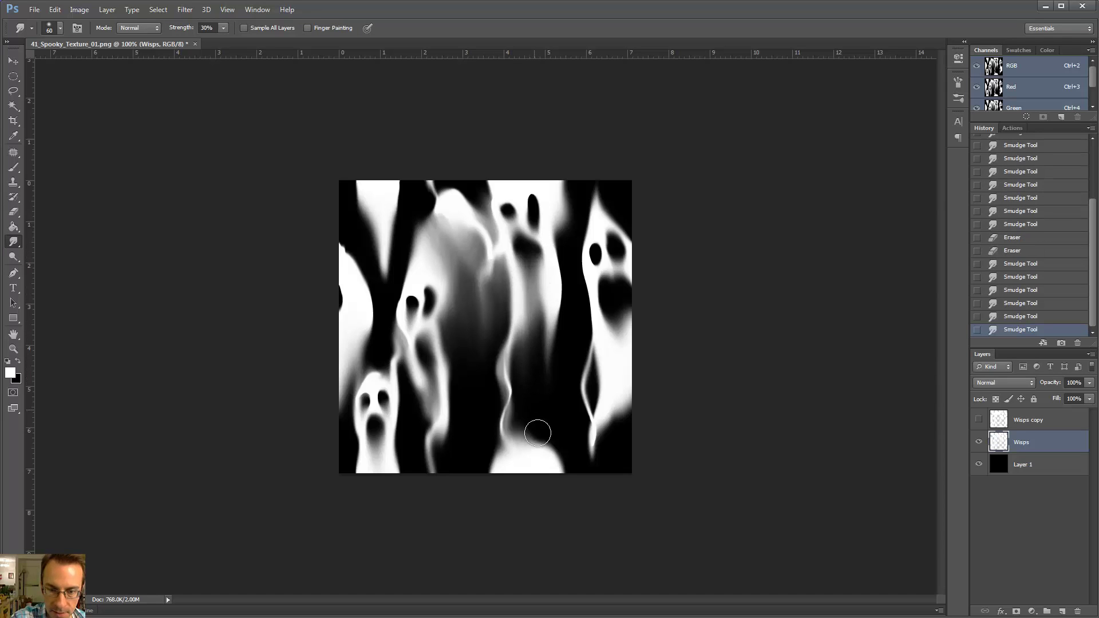
left_click_drag(537, 434, 526, 255)
left_click_drag(523, 349, 531, 240)
left_click_drag(531, 327, 536, 232)
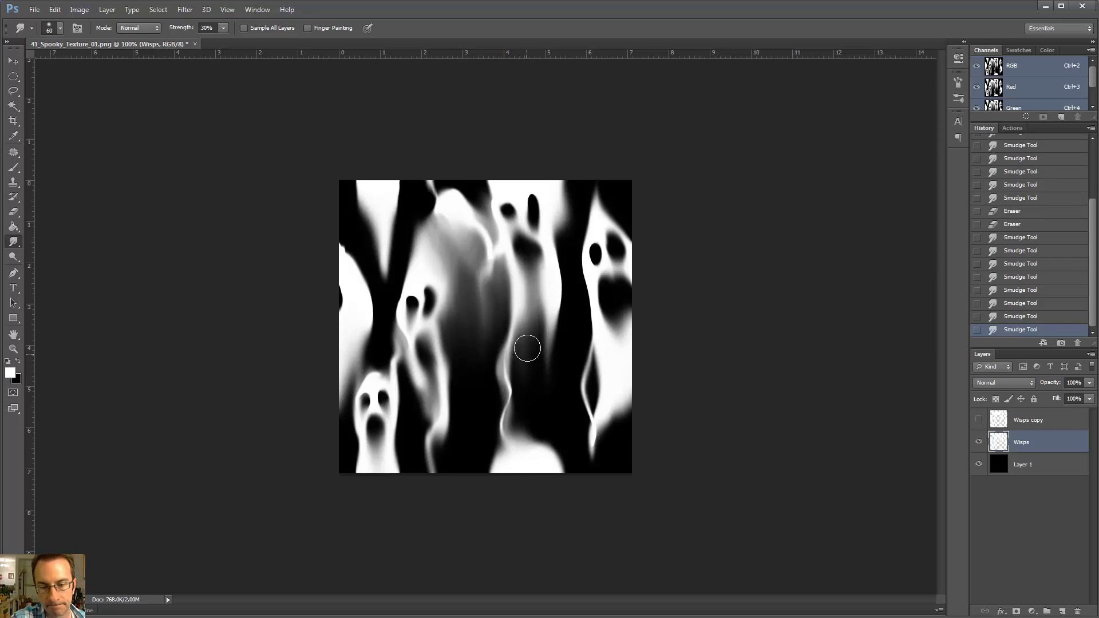
left_click_drag(528, 349, 531, 270)
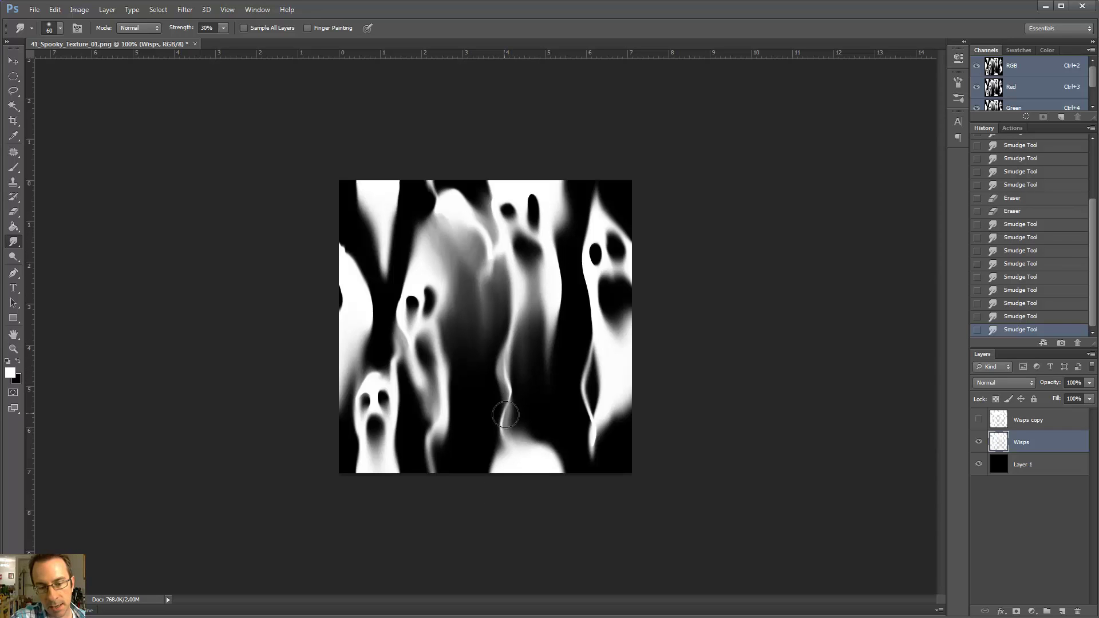
Break up the large upper ghost's thin tail with smudging and light erasing, blending it into the white shape below.
mouse_move(506, 415)
left_mouse_down()
mouse_move(509, 386)
mouse_move(490, 429)
mouse_move(525, 338)
left_mouse_up()
mouse_move(510, 385)
left_mouse_down()
mouse_move(523, 344)
mouse_move(507, 347)
left_mouse_up()
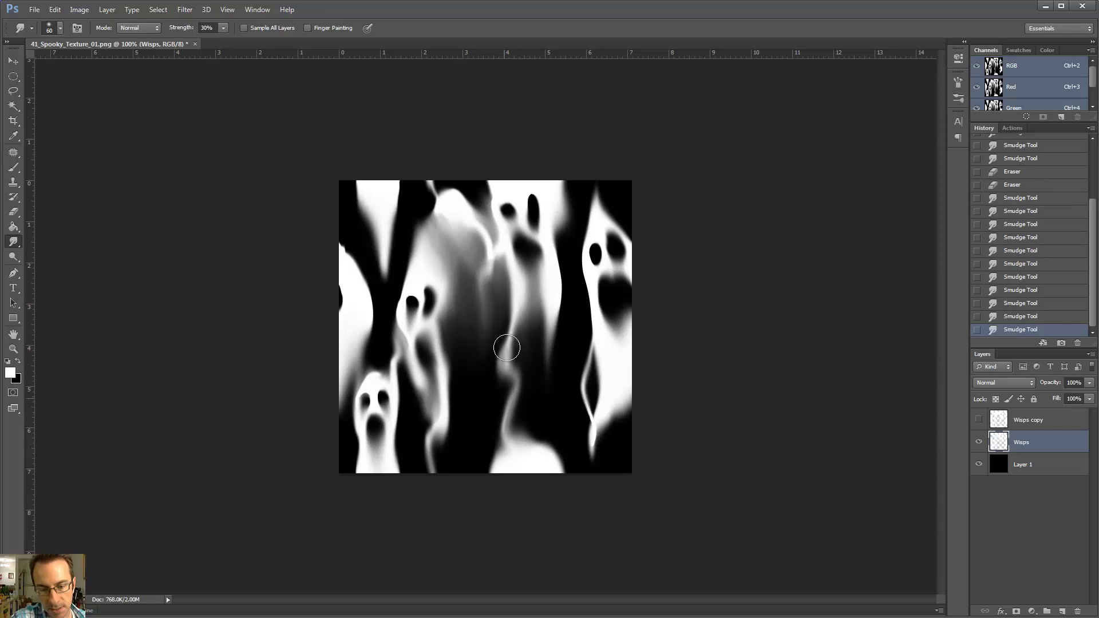
key("e")
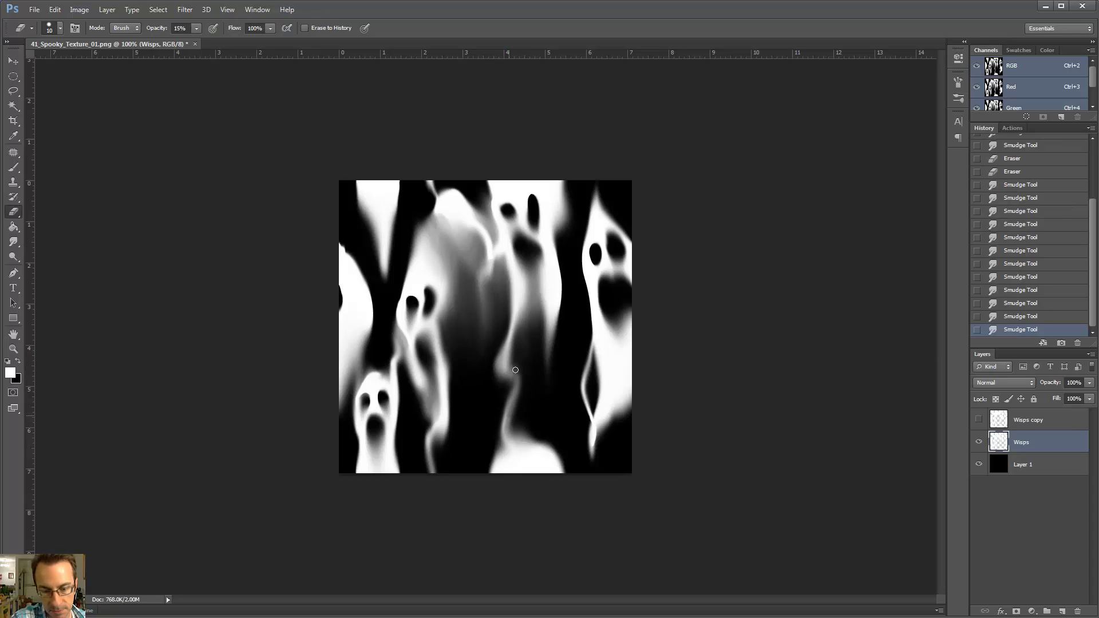
left_click_drag(516, 356, 504, 382)
key("r")
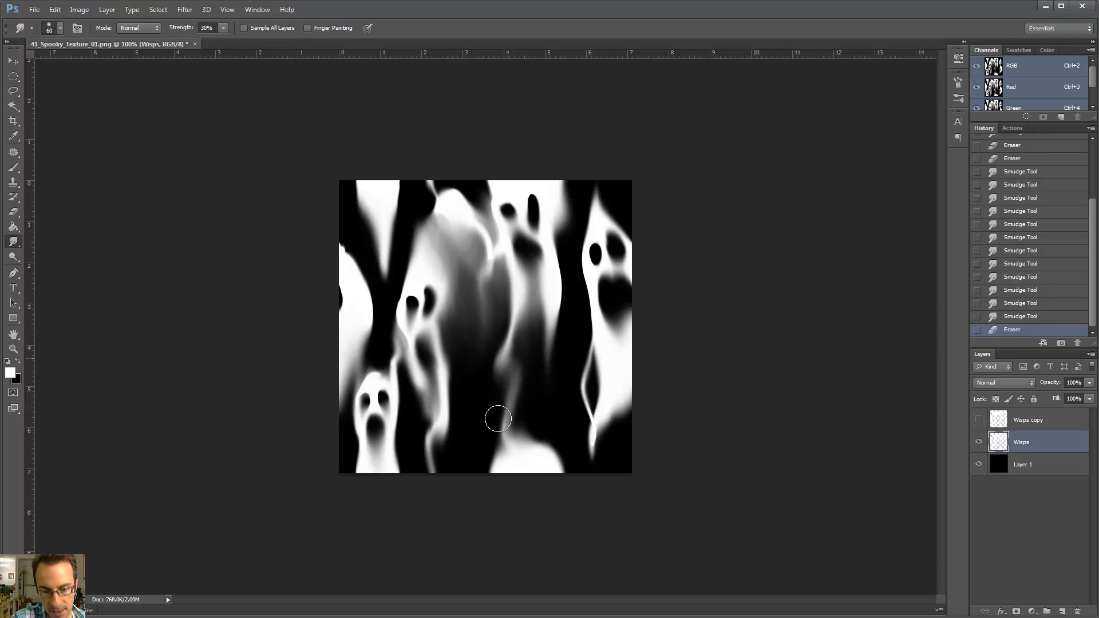
left_click_drag(498, 419, 504, 376)
mouse_move(510, 444)
left_mouse_down()
mouse_move(520, 372)
mouse_move(508, 436)
mouse_move(517, 425)
mouse_move(536, 441)
left_mouse_up()
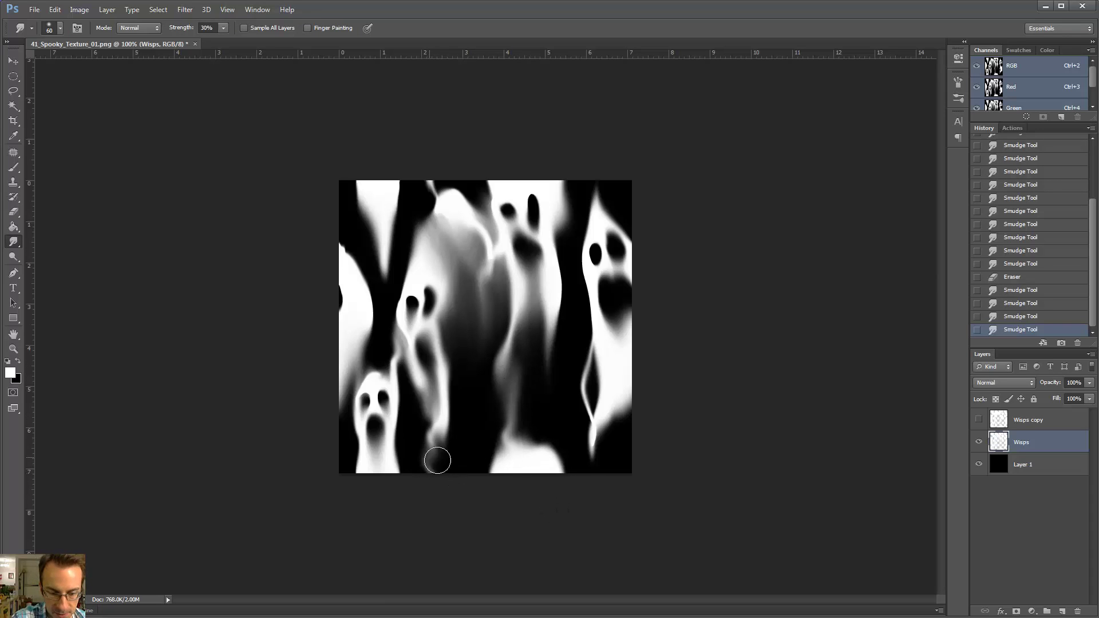
Smudge the thin tails and lower edges of the mid-left ghost and the rightmost ghost into soft wisps.
mouse_move(426, 448)
left_mouse_down()
mouse_move(459, 477)
mouse_move(433, 455)
mouse_move(442, 444)
mouse_move(457, 476)
left_mouse_up()
left_click_drag(399, 360, 417, 414)
mouse_move(580, 377)
left_mouse_down()
mouse_move(591, 412)
mouse_move(580, 389)
mouse_move(600, 298)
mouse_move(592, 401)
mouse_move(612, 274)
mouse_move(607, 437)
mouse_move(589, 431)
mouse_move(622, 473)
mouse_move(580, 416)
mouse_move(602, 470)
mouse_move(596, 397)
mouse_move(609, 432)
mouse_move(588, 397)
mouse_move(622, 334)
left_mouse_up()
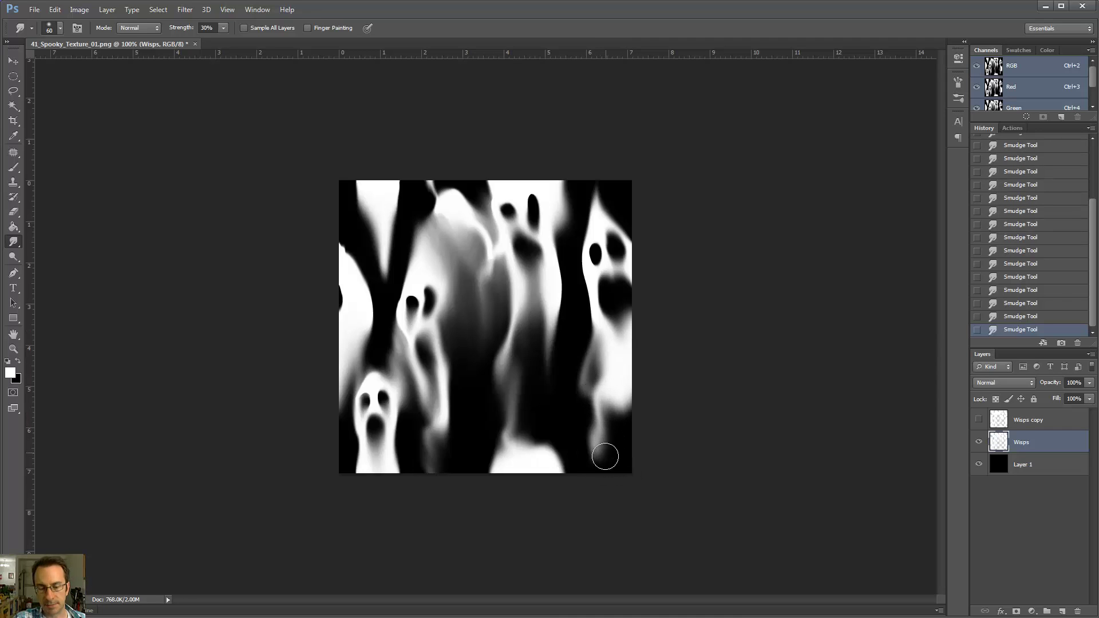
mouse_move(605, 456)
left_mouse_down()
mouse_move(584, 393)
mouse_move(603, 442)
mouse_move(592, 402)
mouse_move(607, 367)
mouse_move(627, 431)
mouse_move(605, 238)
mouse_move(582, 318)
mouse_move(578, 262)
mouse_move(583, 342)
mouse_move(584, 249)
mouse_move(580, 347)
mouse_move(579, 310)
left_mouse_up()
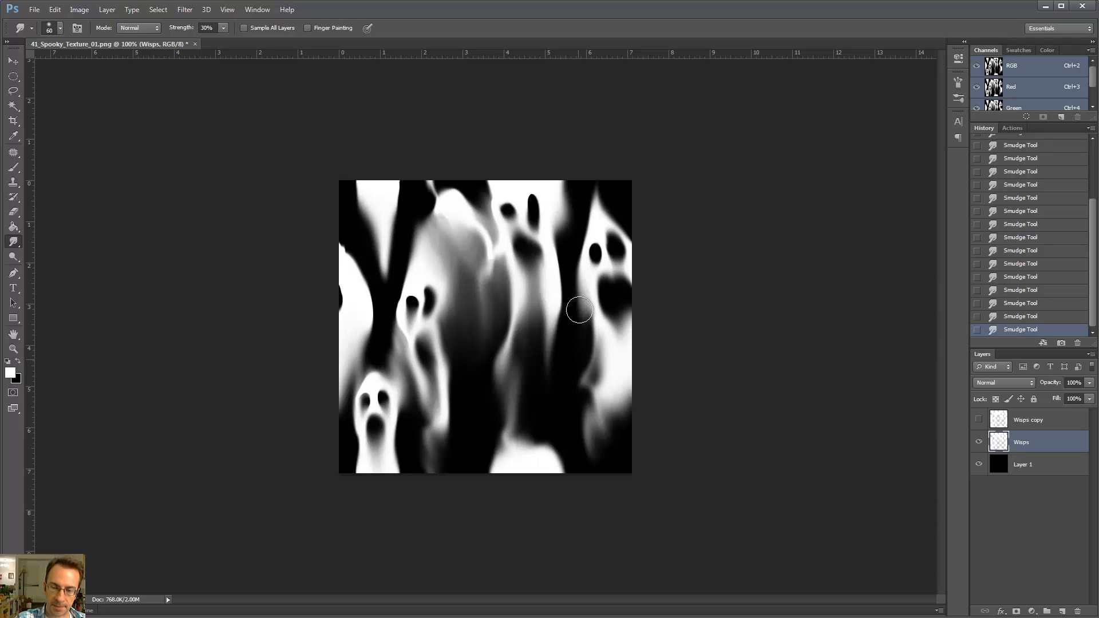
Smudge and lightly erase the outer side of the large upper ghost to narrow its body, and soften its head edge.
mouse_move(593, 200)
left_mouse_down()
mouse_move(561, 192)
mouse_move(552, 432)
mouse_move(551, 264)
mouse_move(553, 351)
left_mouse_up()
key("e")
key("r")
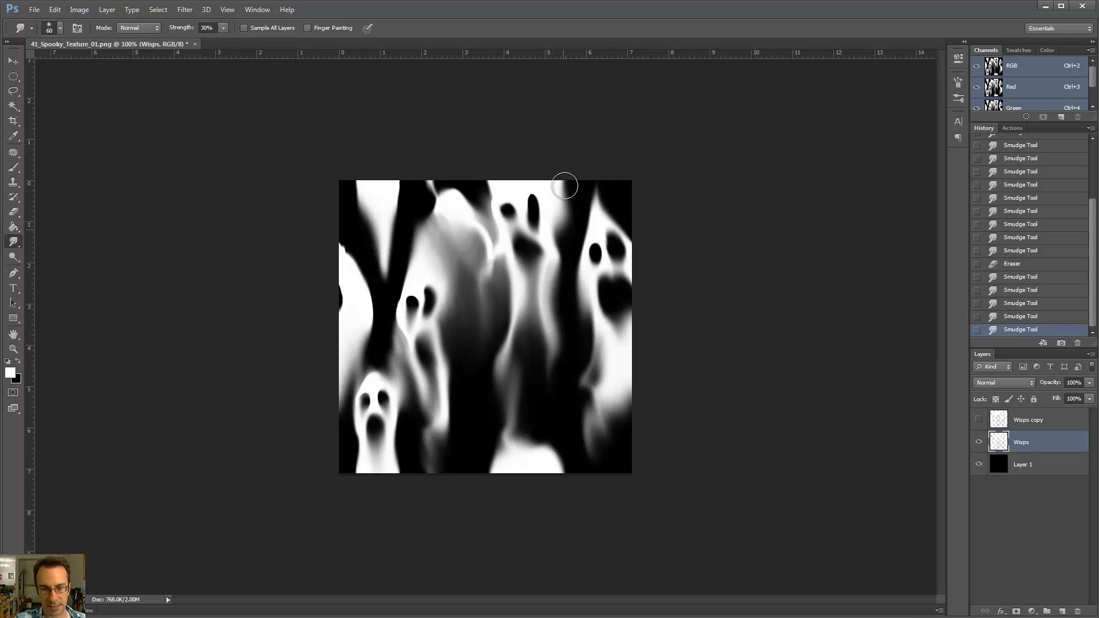
left_click_drag(501, 170, 516, 186)
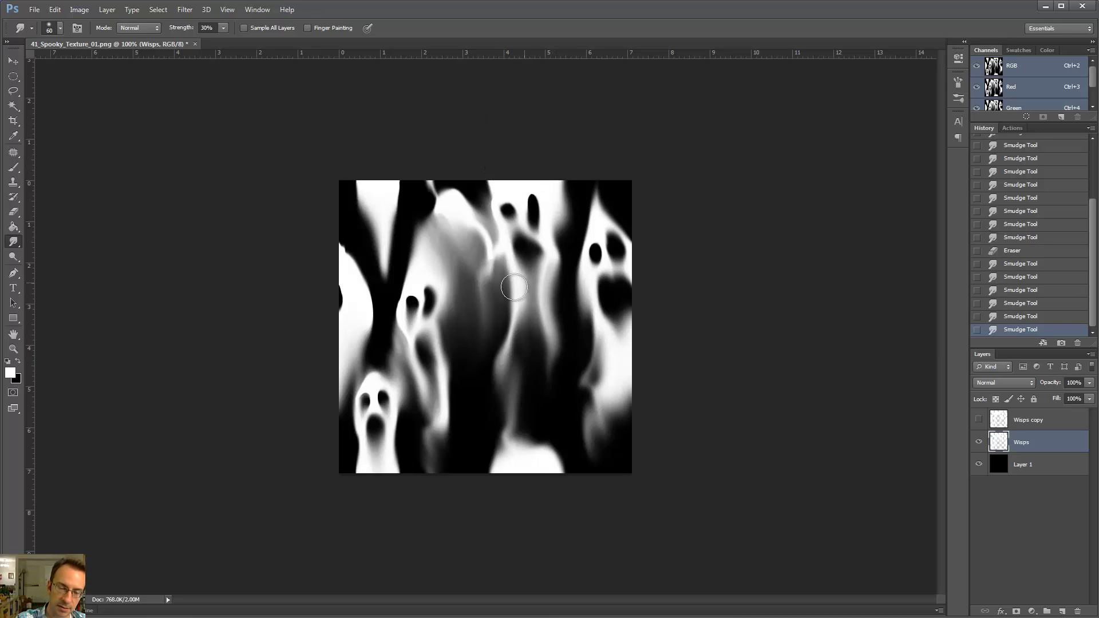
Smudge the hanging tail near the upper-left corner and the wisps along the canvas's left and right borders.
mouse_move(408, 196)
left_mouse_down()
mouse_move(405, 247)
mouse_move(383, 277)
mouse_move(378, 243)
mouse_move(387, 313)
mouse_move(383, 215)
mouse_move(382, 289)
mouse_move(389, 228)
mouse_move(363, 226)
mouse_move(356, 278)
mouse_move(338, 253)
left_mouse_up()
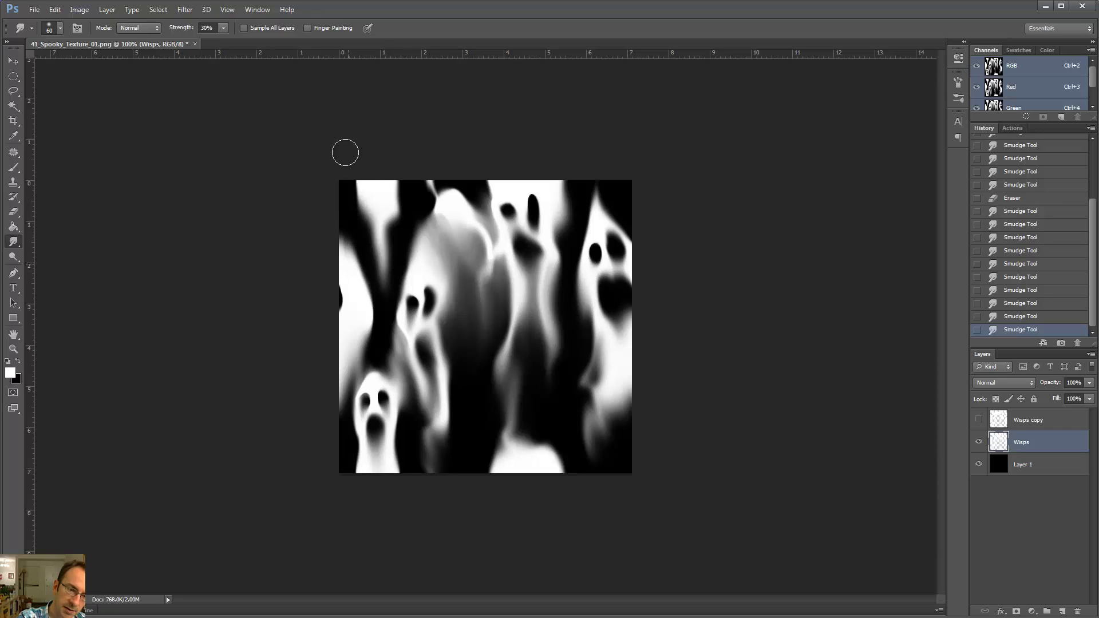
mouse_move(644, 253)
left_mouse_down()
mouse_move(633, 246)
mouse_move(638, 197)
mouse_move(639, 224)
mouse_move(644, 203)
left_mouse_up()
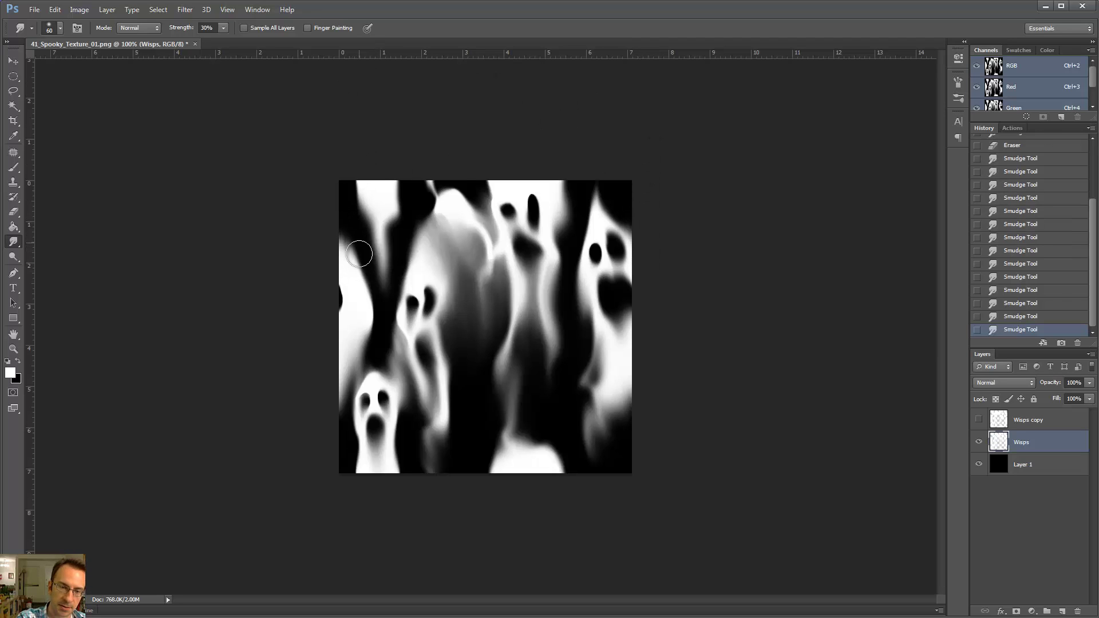
mouse_move(353, 241)
left_mouse_down()
mouse_move(358, 268)
mouse_move(343, 312)
left_mouse_up()
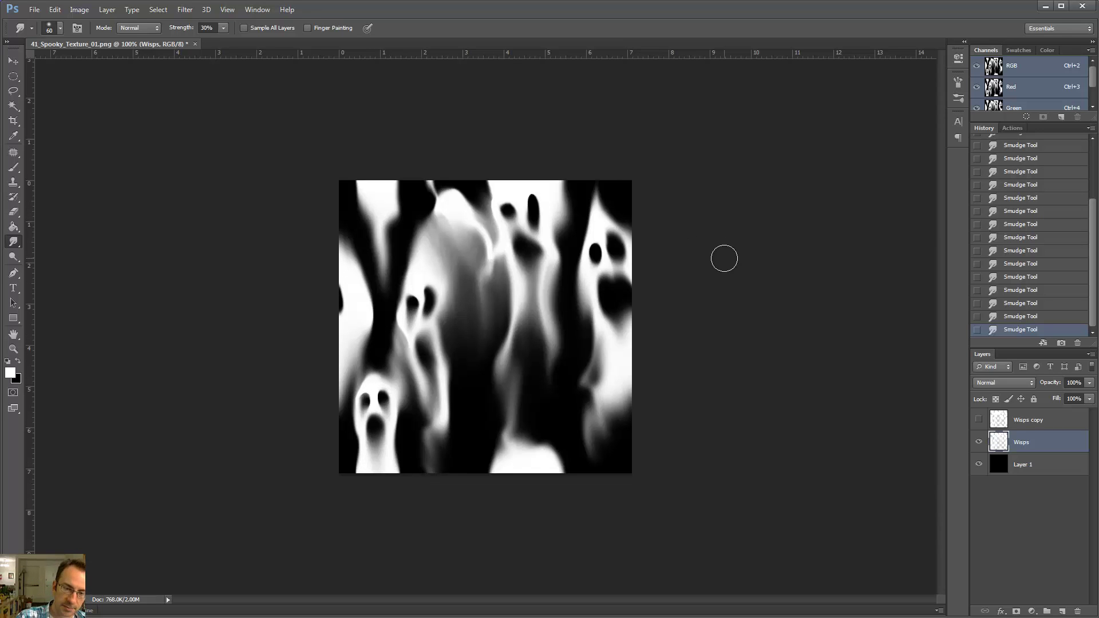
Duplicate the Wisps layer and move the copy down by about half the canvas height.
key("ctrl+minus")
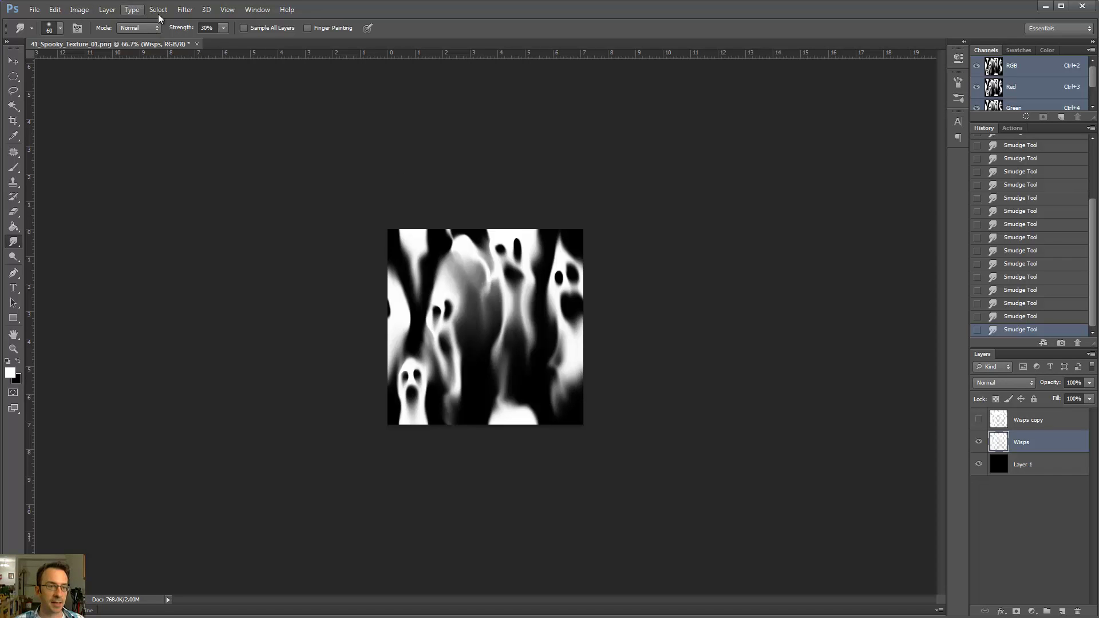
key("v")
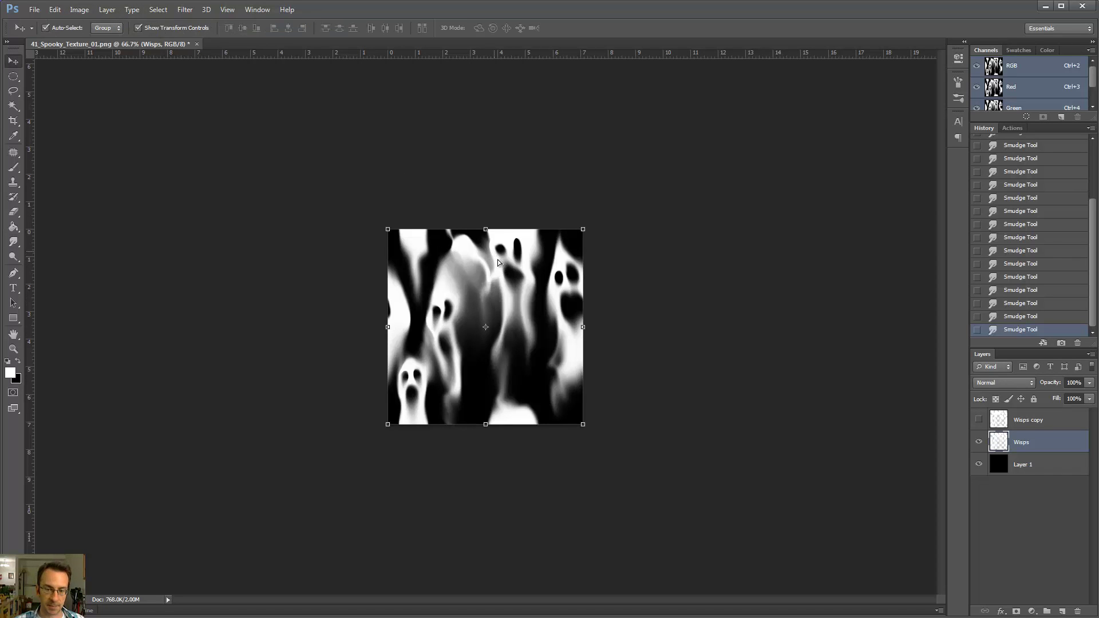
mouse_move(498, 263)
left_mouse_down()
mouse_move(510, 331)
mouse_move(502, 263)
left_mouse_up()
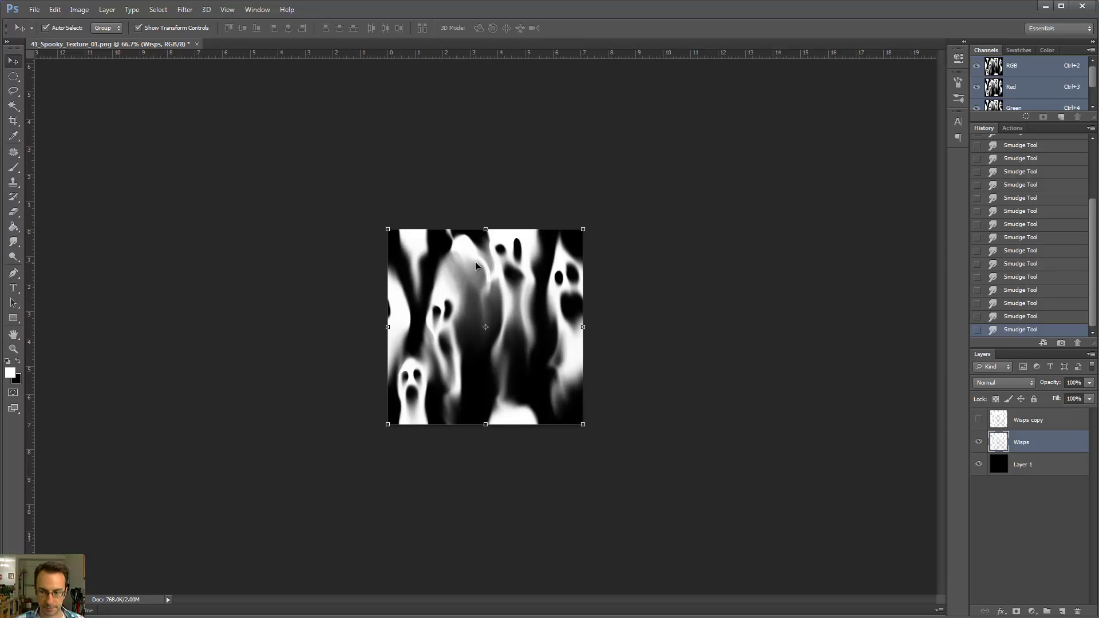
left_click_drag(1027, 448, 1063, 611)
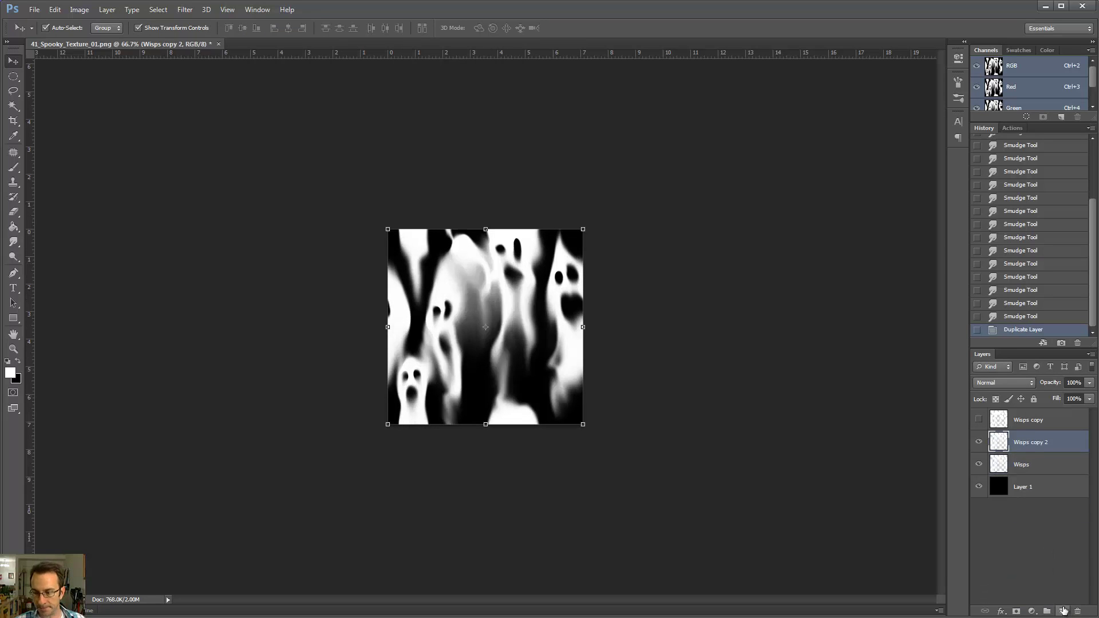
left_click_drag(525, 257, 538, 355)
Move the original Wisps layer up to meet the copy, and inspect the seam between them at 200% zoom.
left_click(1036, 465)
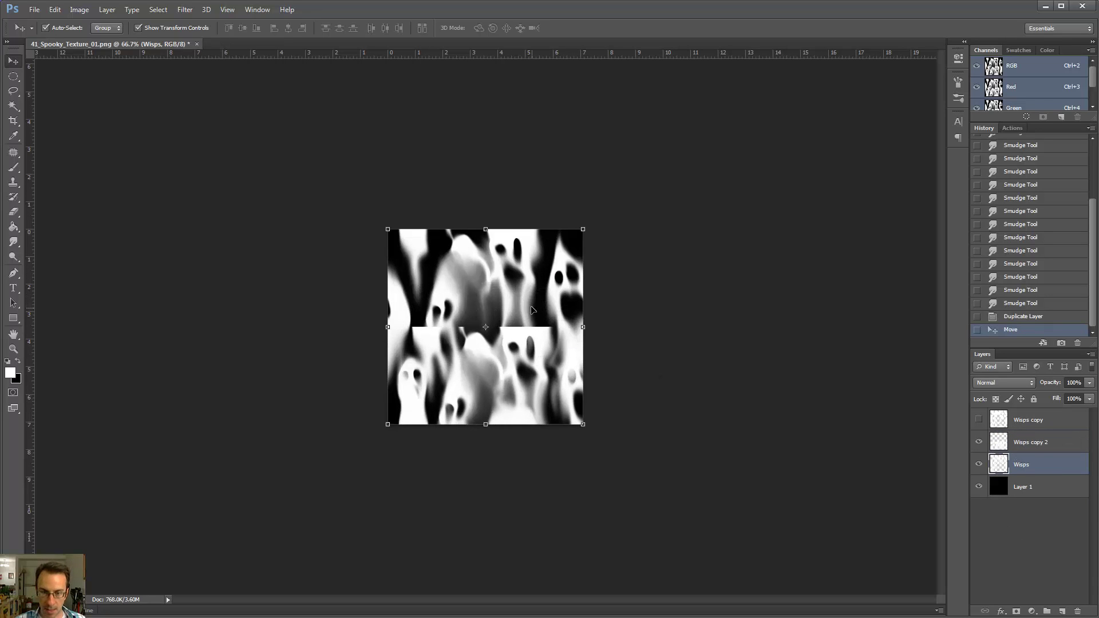
left_click_drag(532, 311, 545, 213)
left_click(753, 319)
key("z")
left_click(469, 319)
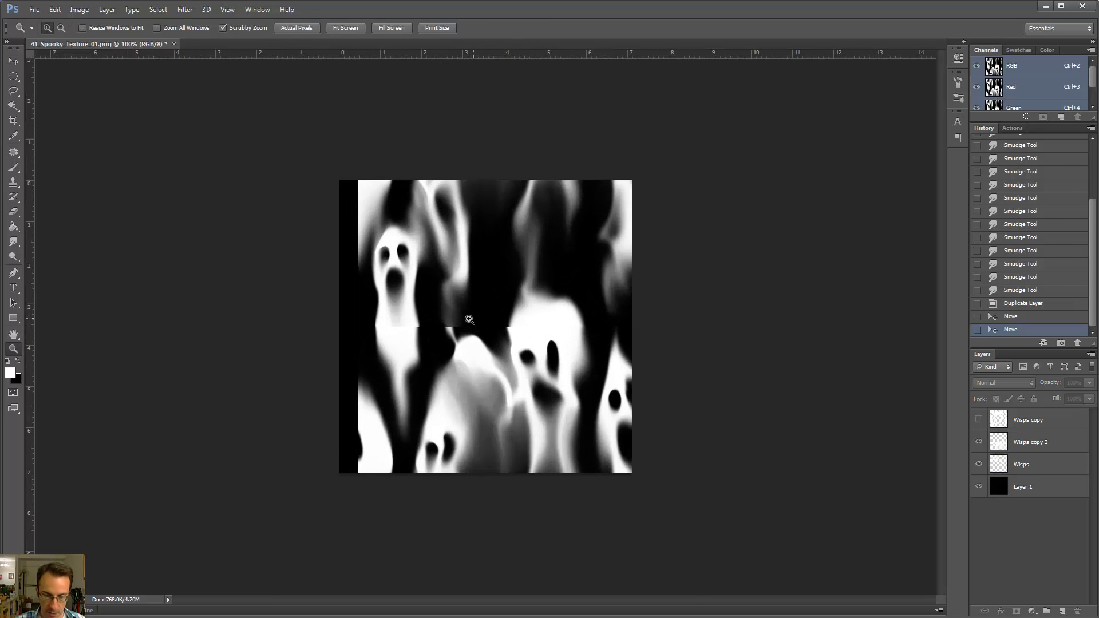
left_click(469, 319)
key("v")
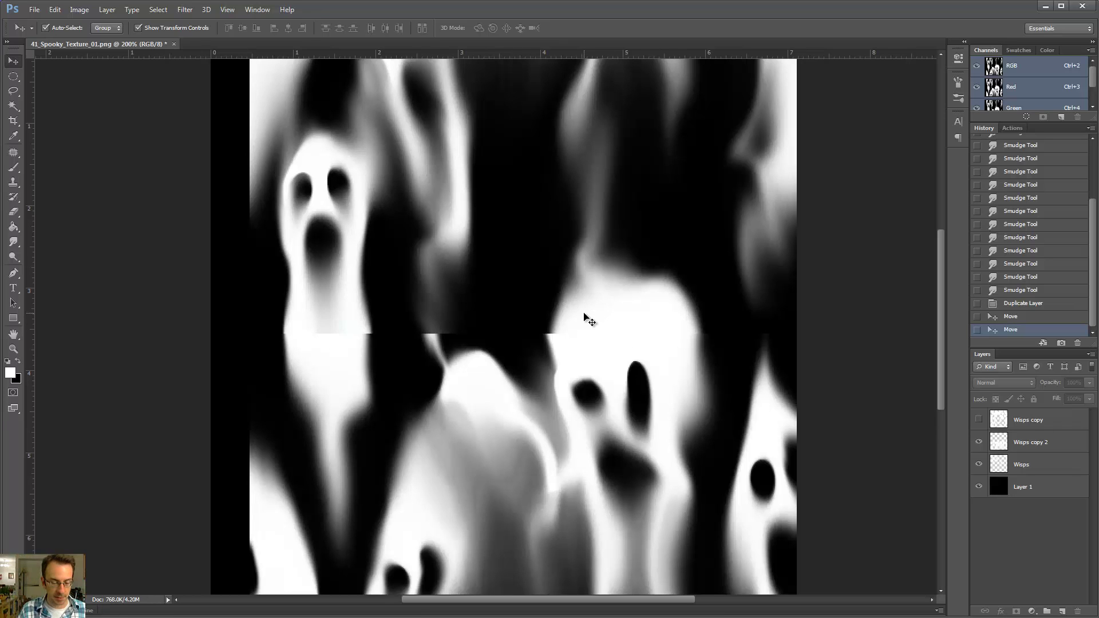
Undo both layer moves and the duplication of the Wisps layer.
key("ctrl+z")
key("ctrl+z")
key("ctrl+z")
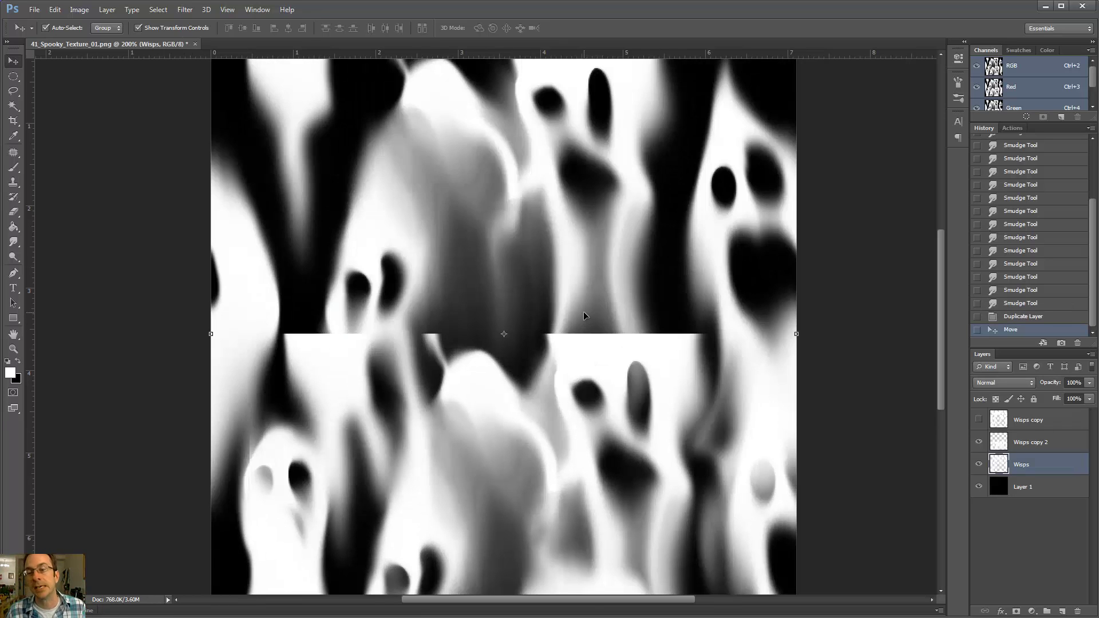
key("ctrl+z")
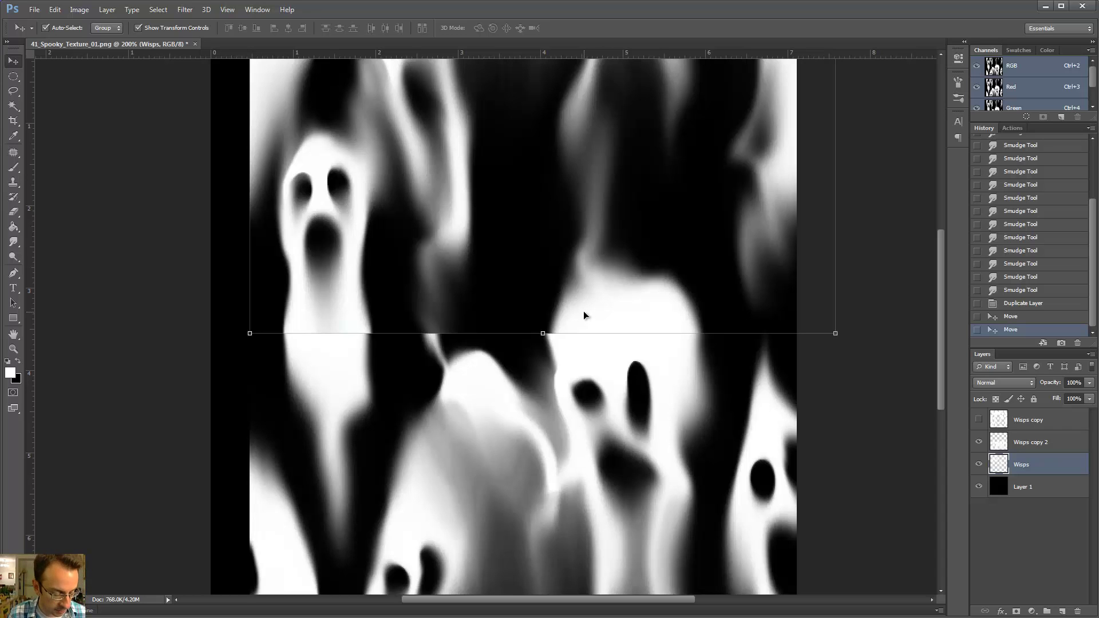
key("ctrl+alt+z")
key("ctrl+alt+z")
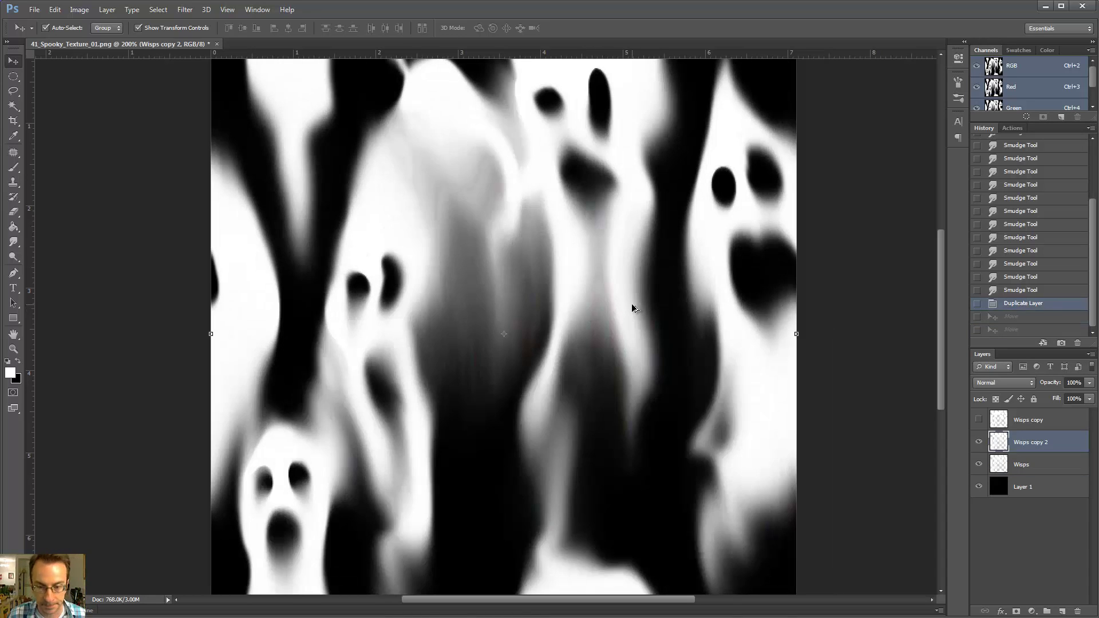
key("ctrl+alt+z")
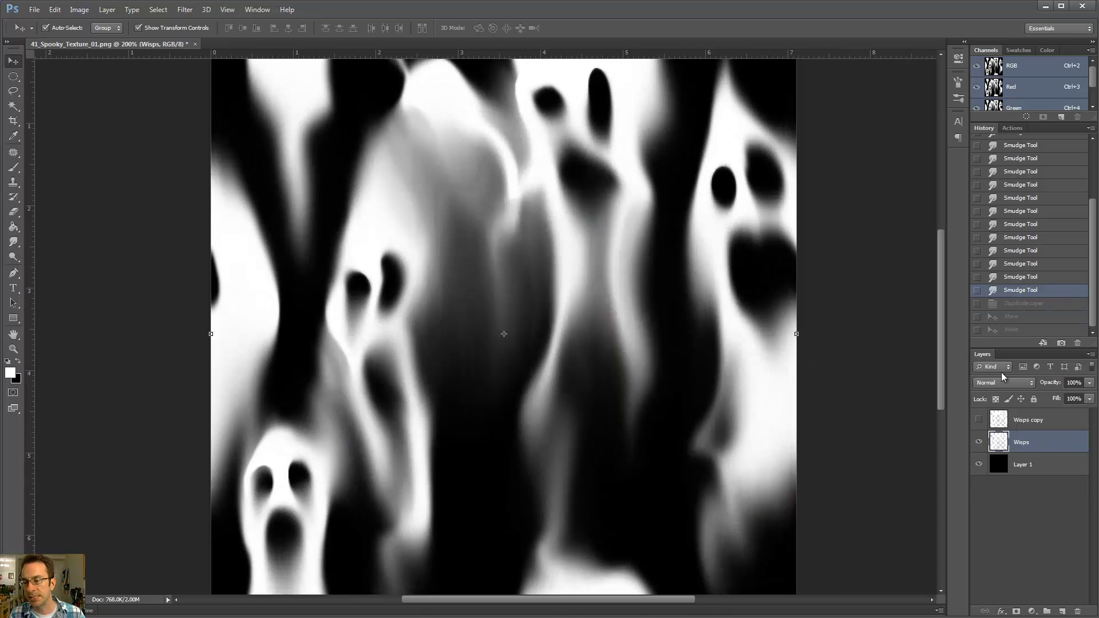
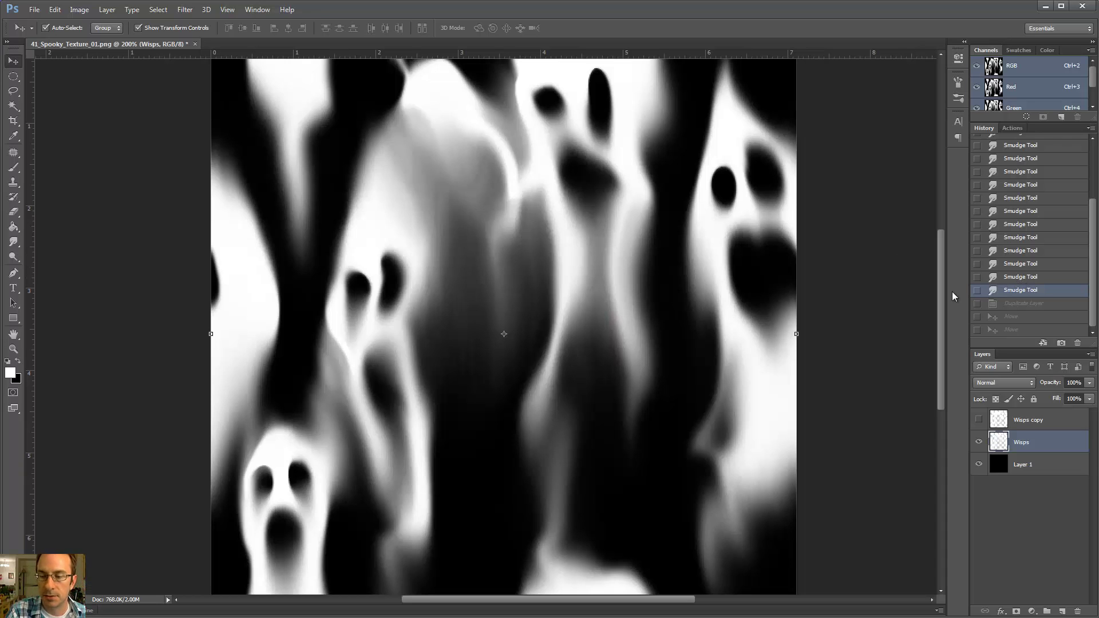
Offset the Wisps layer 0 pixels horizontally and 256 pixels vertically, with the undefined areas set to Wrap Around.
left_click(185, 10)
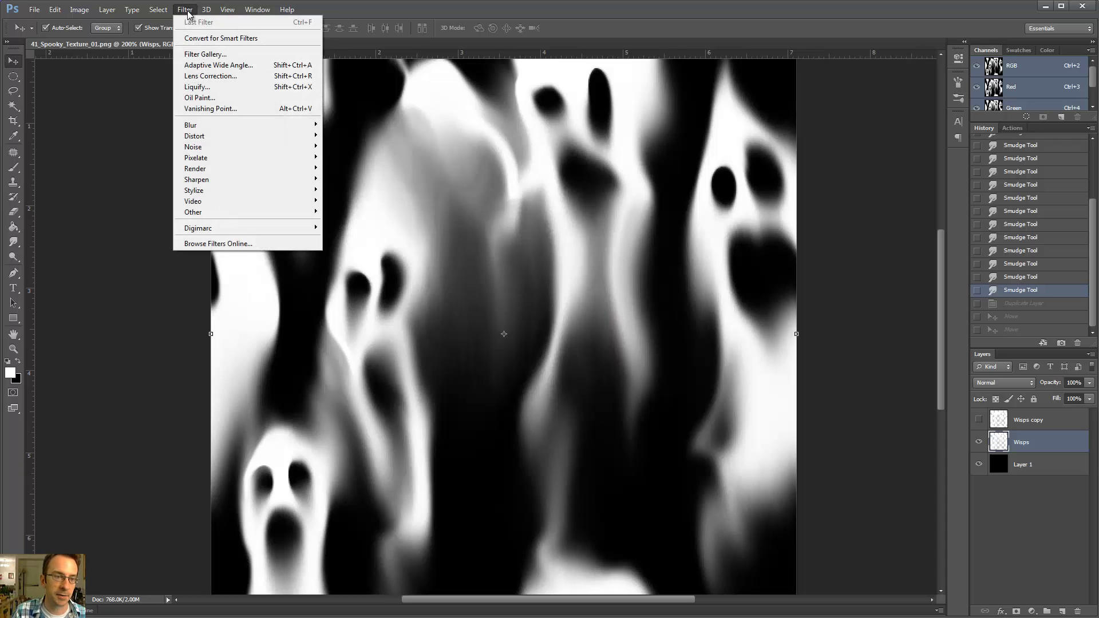
mouse_move(179, 170)
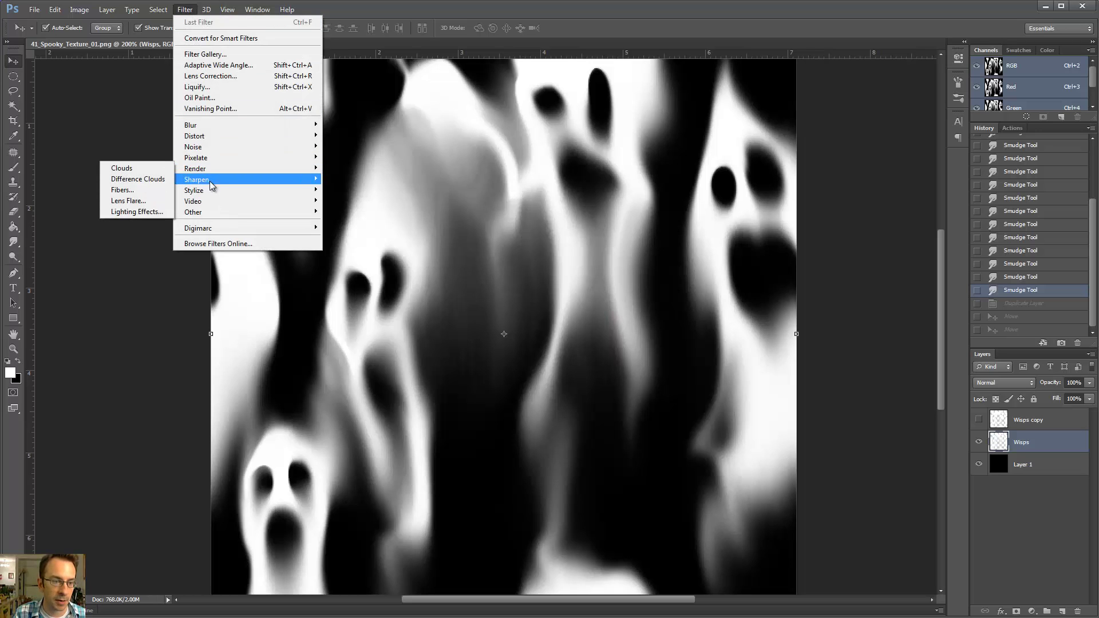
mouse_move(212, 216)
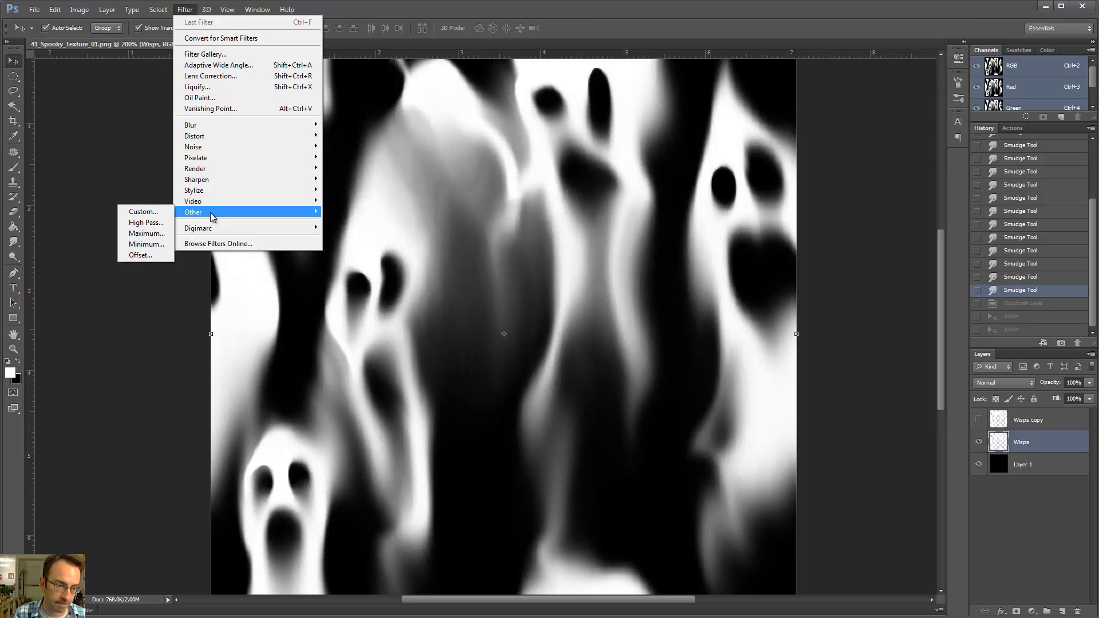
left_click(156, 255)
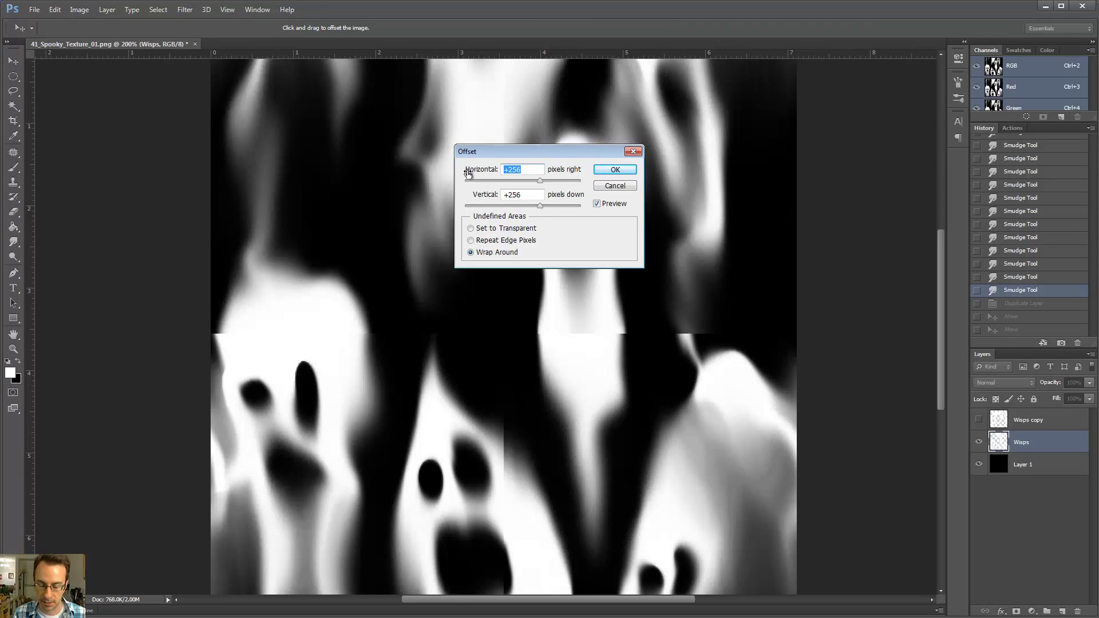
type("0")
double_click(510, 196)
type("0")
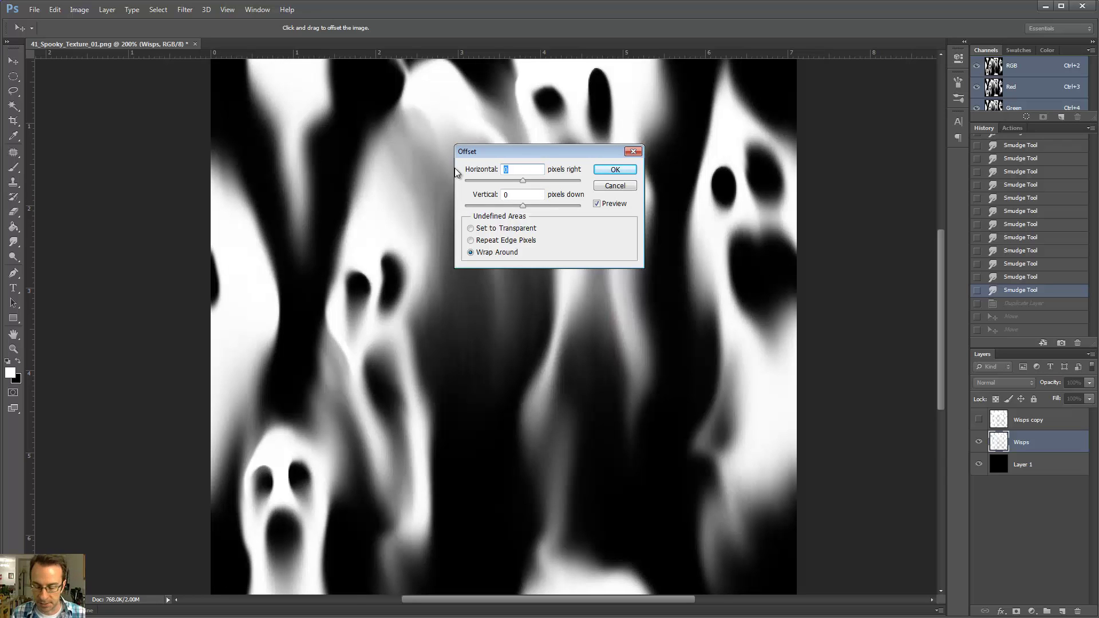
key("Tab")
type("25")
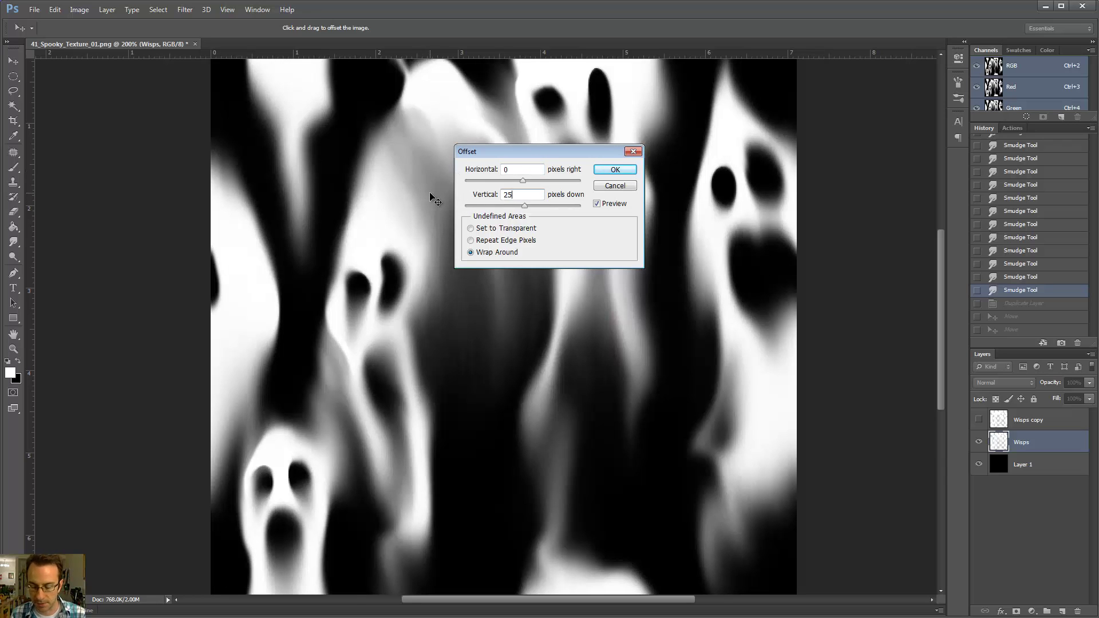
type("6")
left_click(613, 170)
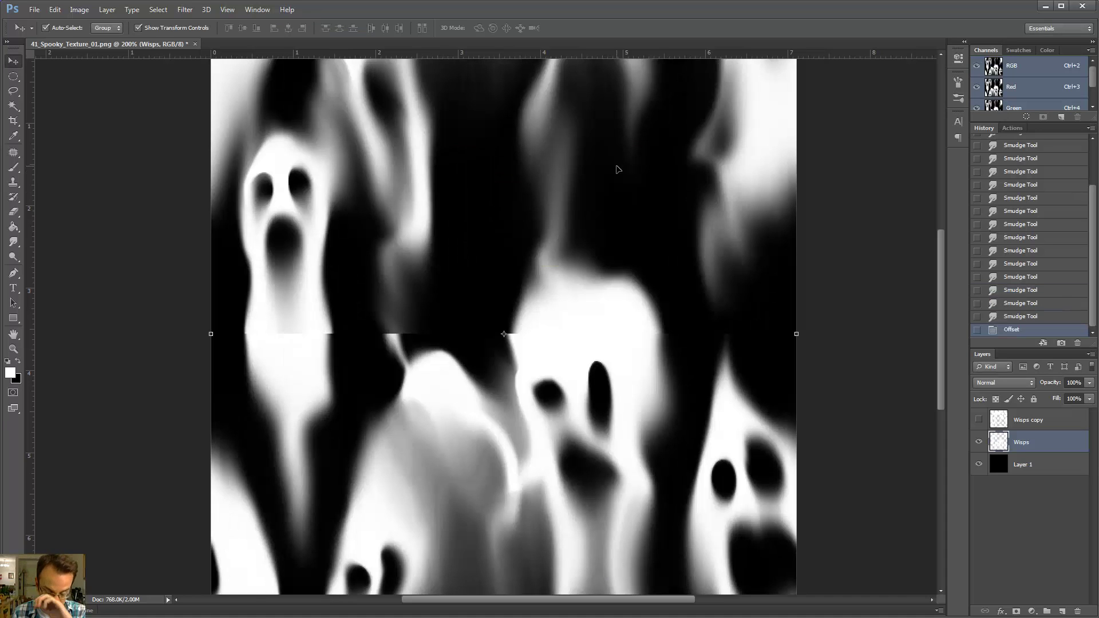
Smudge away the horizontal seam across the middle of the Wisps layer, blending the ghost bodies, wisps and the central ghost's head.
key("ctrl+minus")
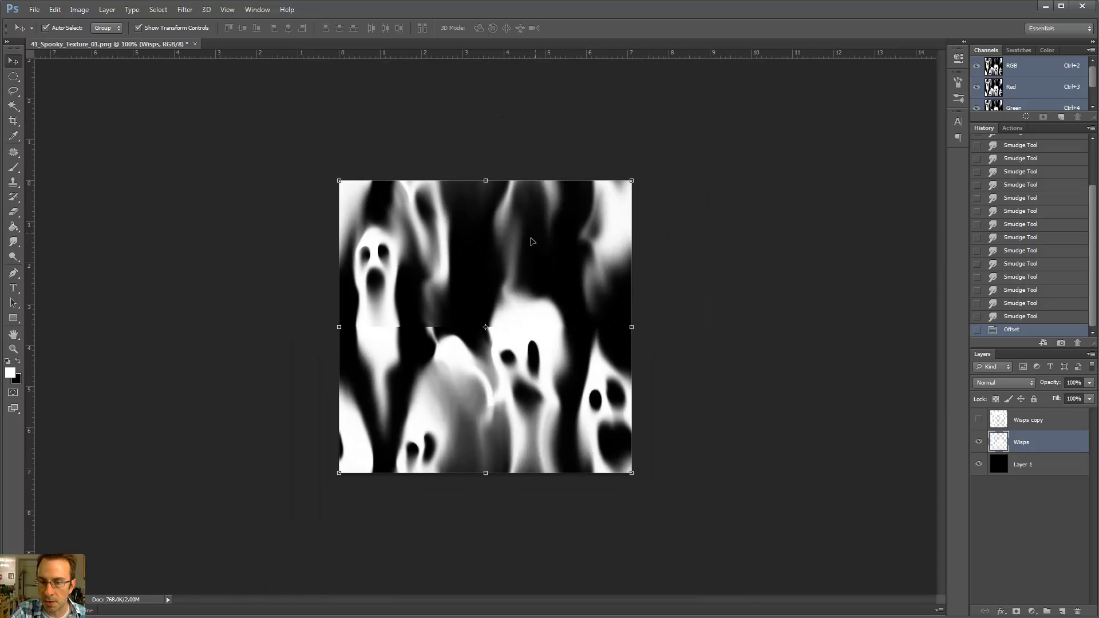
left_click(739, 161)
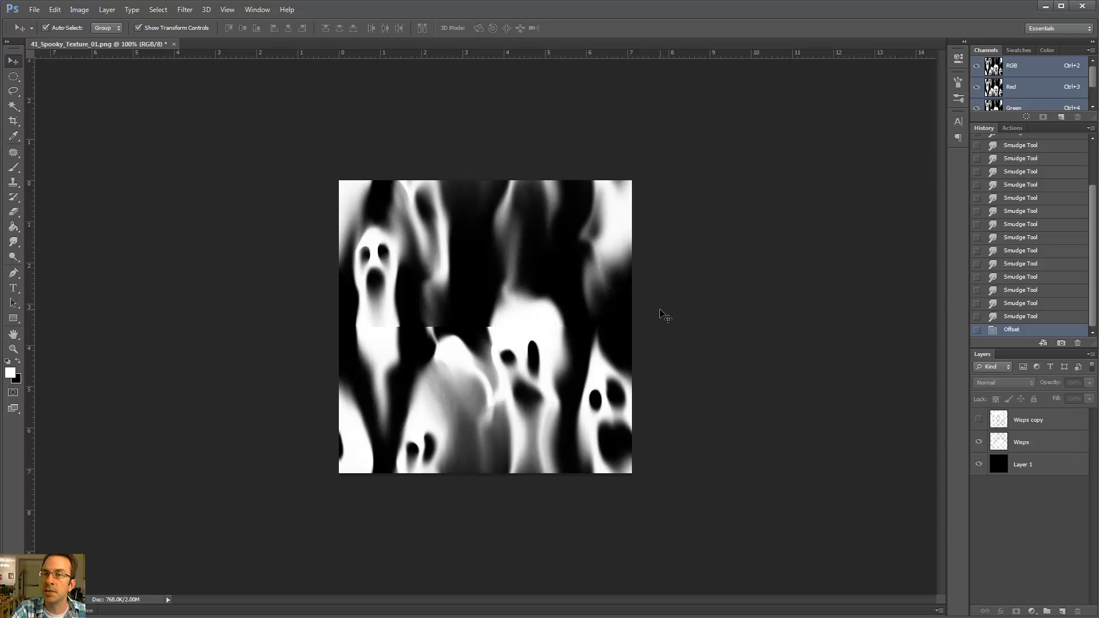
key("ctrl+plus")
key("r")
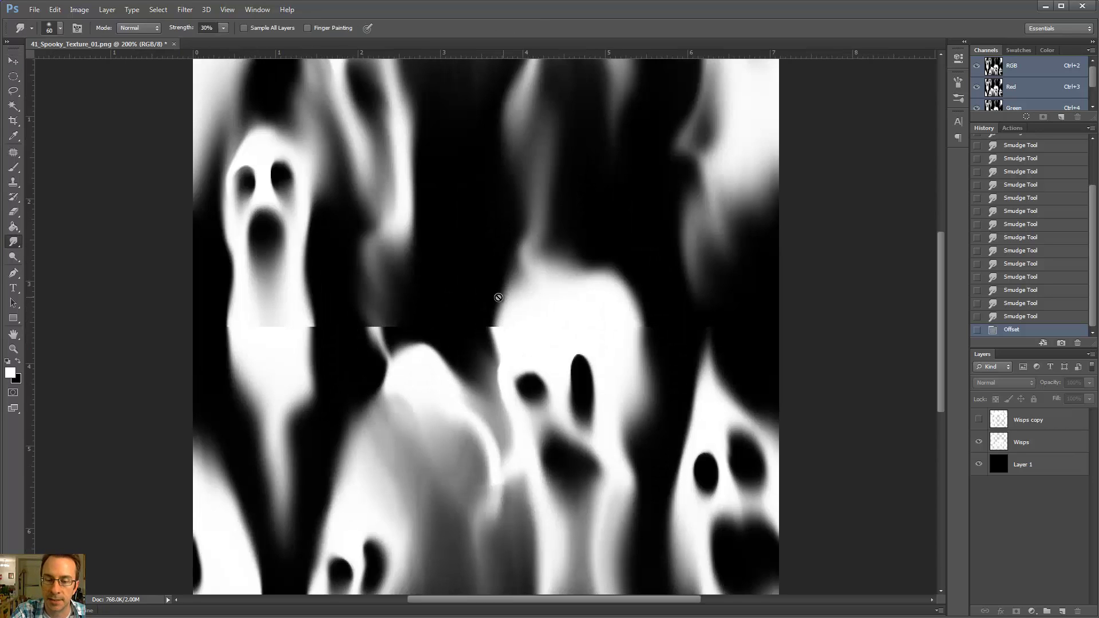
left_click(1029, 444)
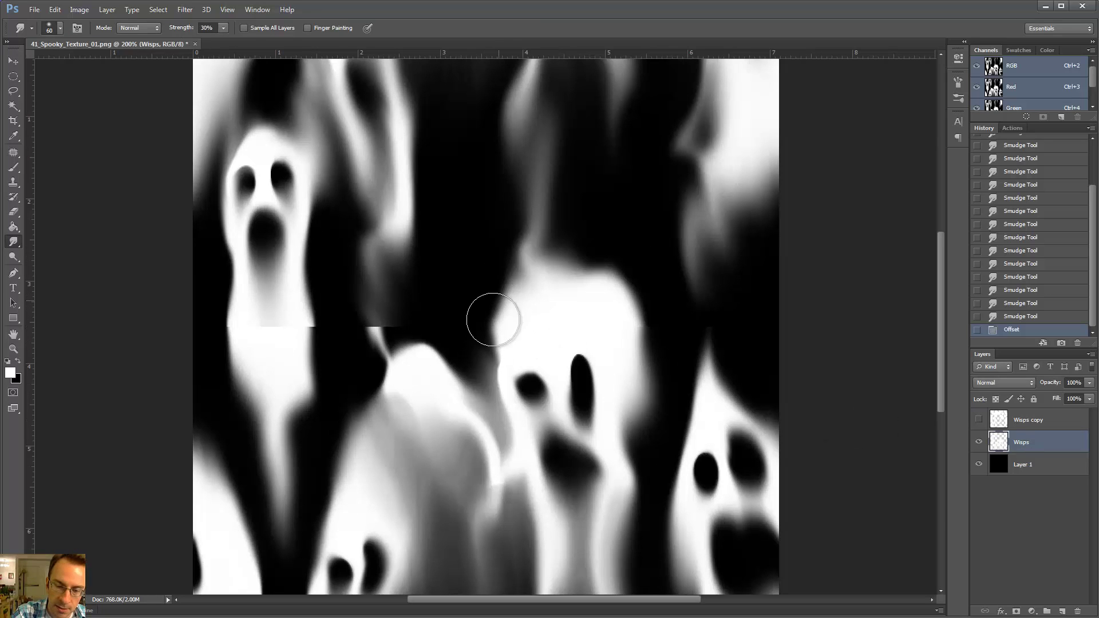
mouse_move(493, 319)
left_mouse_down()
mouse_move(497, 282)
mouse_move(510, 252)
left_mouse_up()
mouse_move(366, 321)
left_mouse_down()
mouse_move(372, 265)
mouse_move(378, 329)
mouse_move(404, 364)
left_mouse_up()
mouse_move(305, 336)
left_mouse_down()
mouse_move(256, 335)
mouse_move(248, 305)
mouse_move(240, 332)
left_mouse_up()
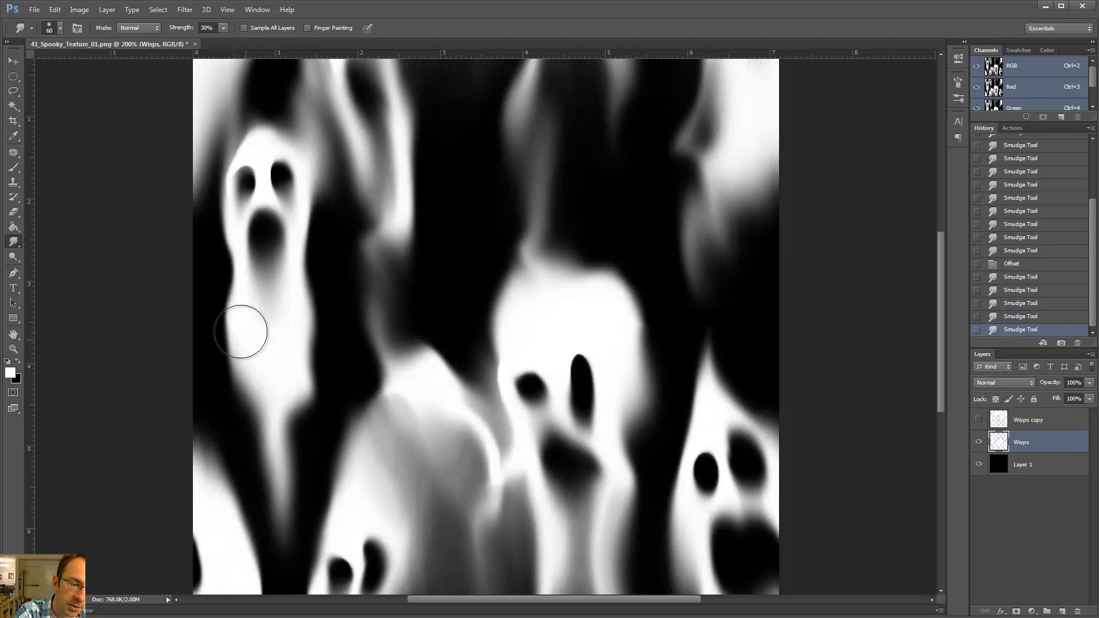
left_click_drag(194, 359, 220, 364)
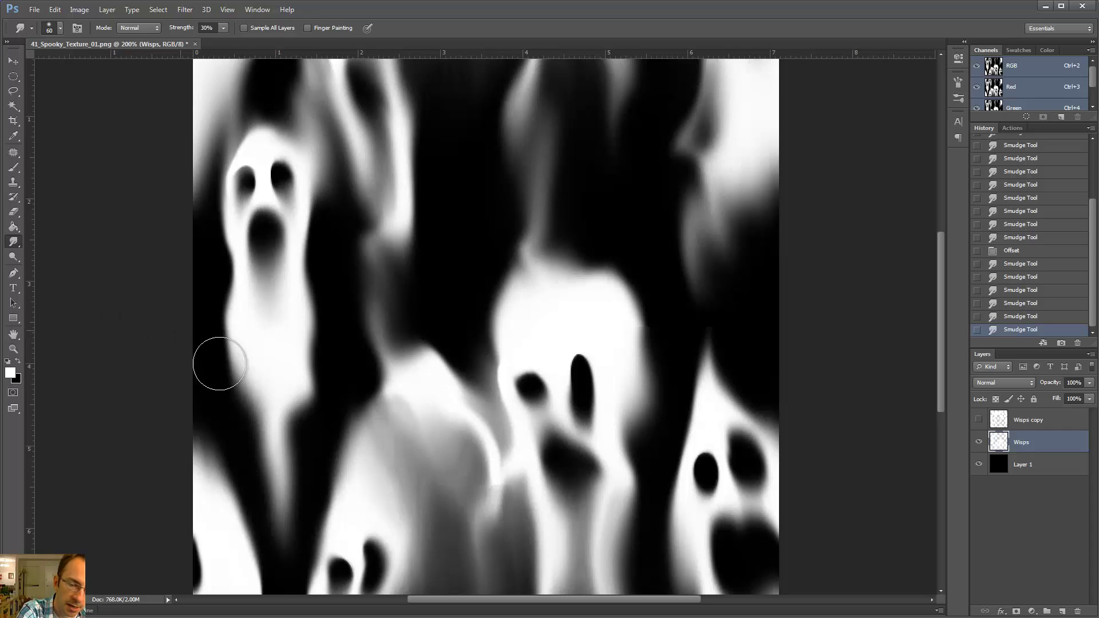
left_click_drag(650, 240, 612, 309)
left_click_drag(598, 353, 607, 389)
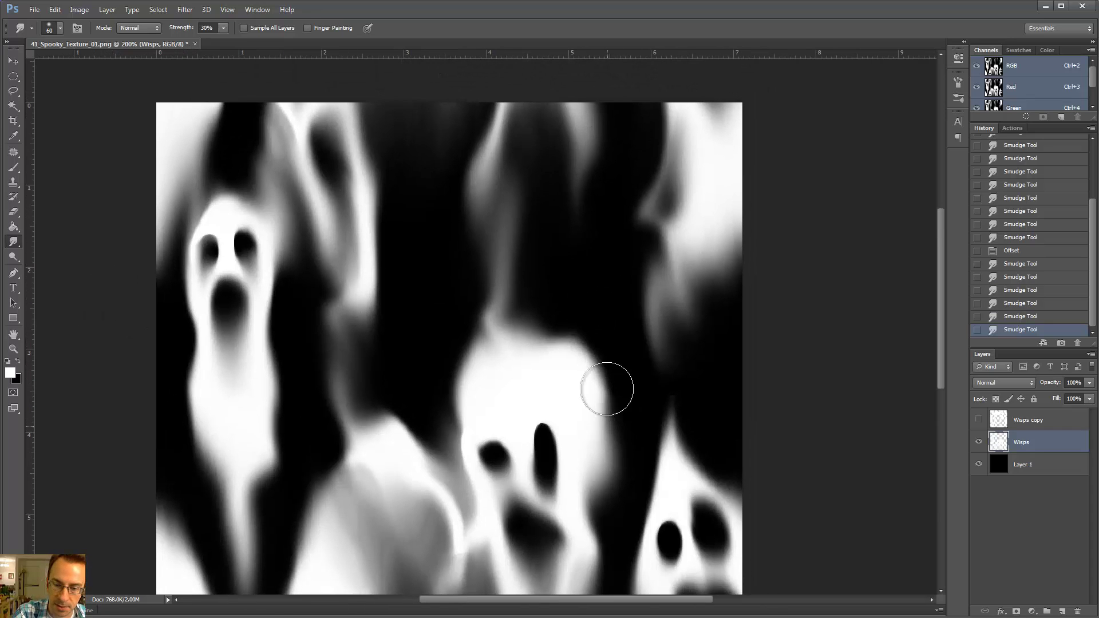
Paint and smudge the curved edge of the draped figure beside the central ghost to refine its folds.
key("v")
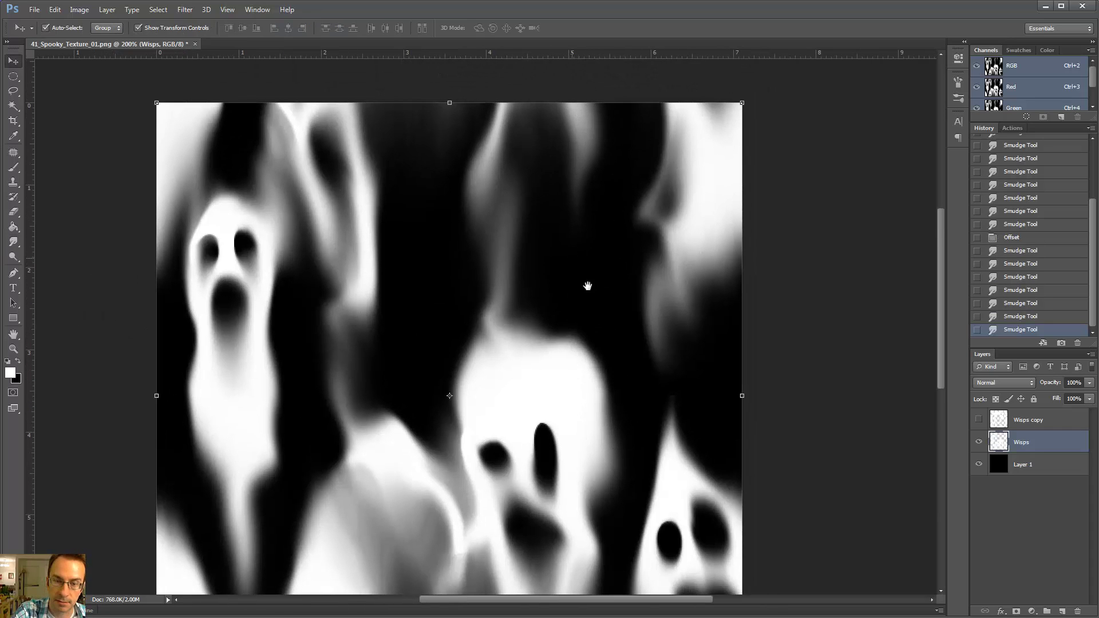
left_click_drag(587, 285, 606, 189)
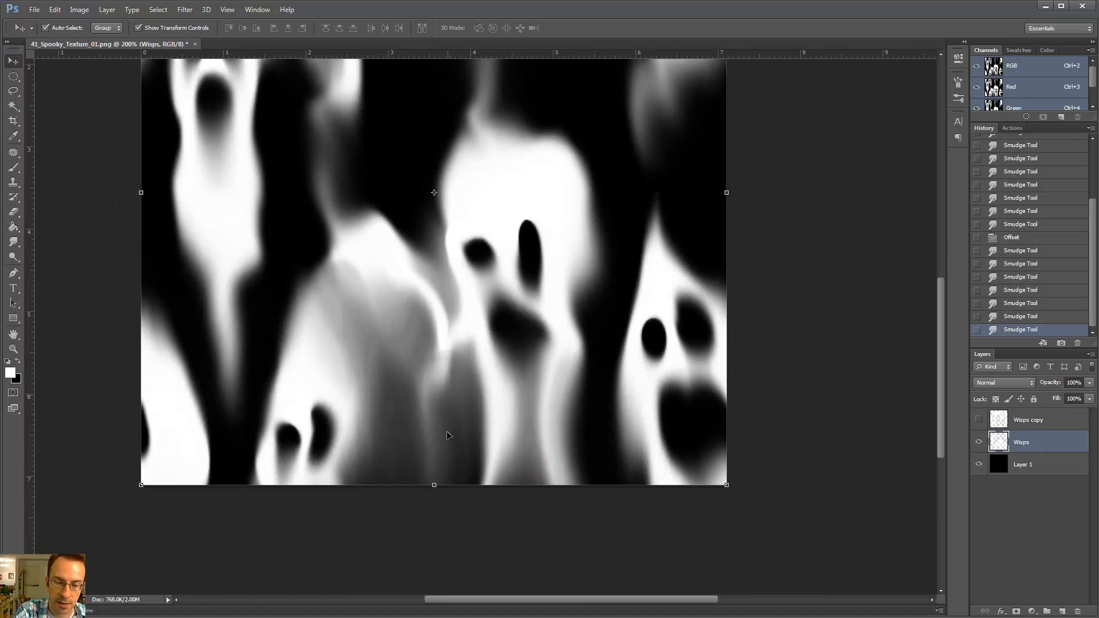
key("r")
mouse_move(448, 336)
left_mouse_down()
mouse_move(442, 343)
mouse_move(423, 291)
mouse_move(437, 319)
mouse_move(442, 277)
mouse_move(405, 267)
mouse_move(435, 282)
left_mouse_up()
key("b")
key("r")
key("b")
key("r")
left_click_drag(435, 280, 410, 344)
mouse_move(407, 300)
left_mouse_down()
mouse_move(399, 355)
mouse_move(394, 317)
mouse_move(436, 312)
mouse_move(447, 432)
left_mouse_up()
key("space")
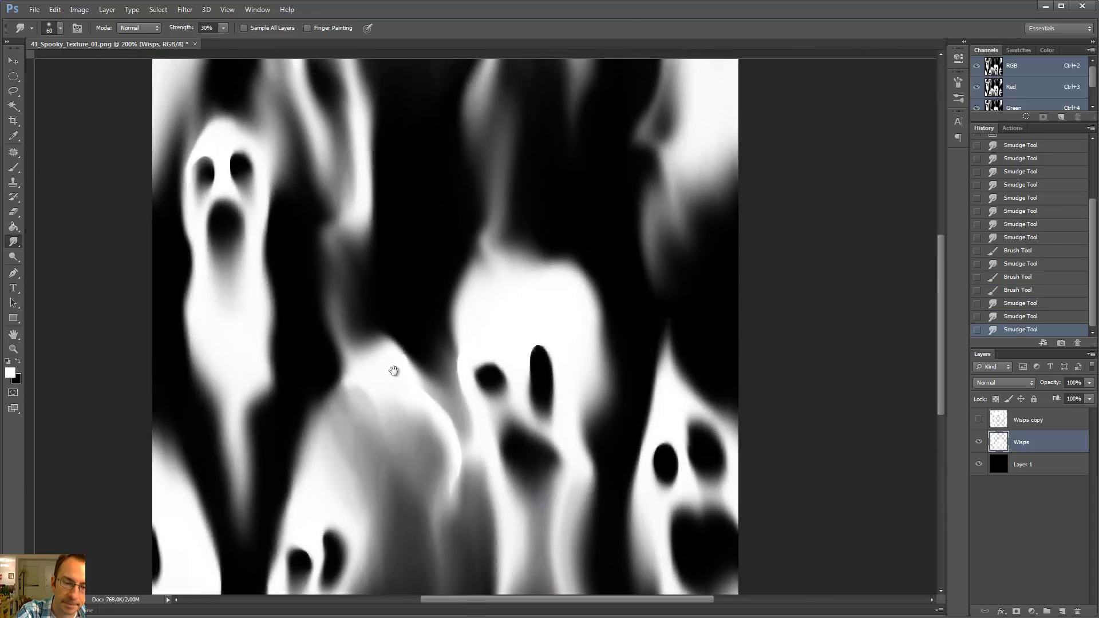
mouse_move(394, 371)
left_mouse_down()
mouse_move(400, 415)
mouse_move(399, 405)
left_mouse_up()
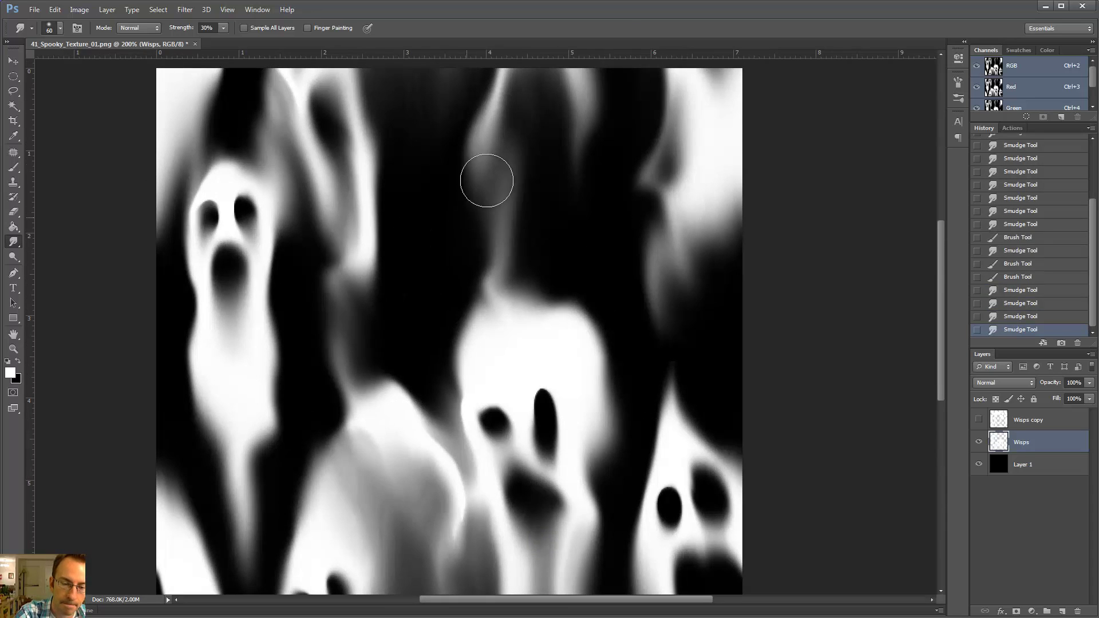
Lightly erase and smudge the gray haze between the draped figure's shoulder and the central ghost.
key("e")
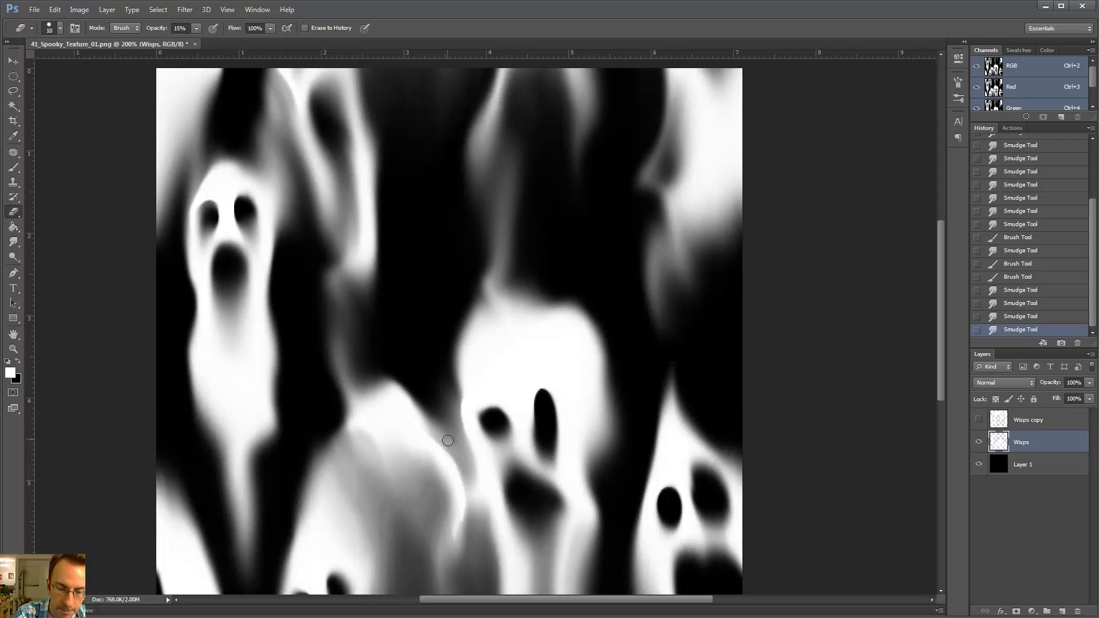
mouse_move(431, 424)
left_mouse_down()
mouse_move(423, 402)
mouse_move(457, 403)
mouse_move(439, 343)
left_mouse_up()
key("r")
key("ctrl+minus")
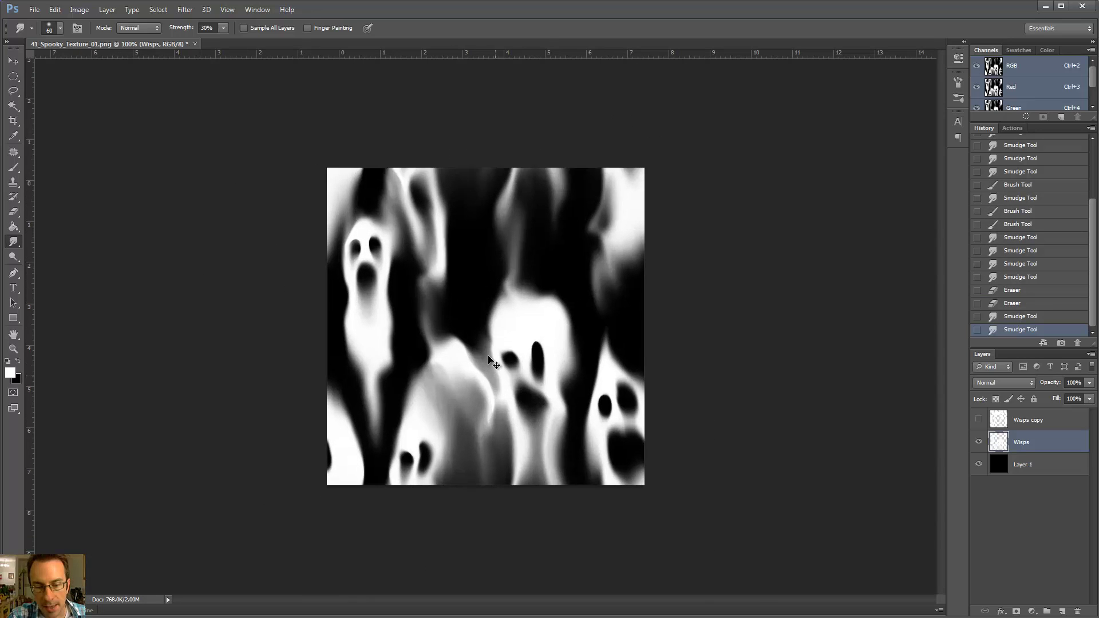
Erase a translucent patch across the central ghost's forehead, from above its taller eye to the head's edge, with a 50 px eraser.
key("ctrl+plus")
key("b")
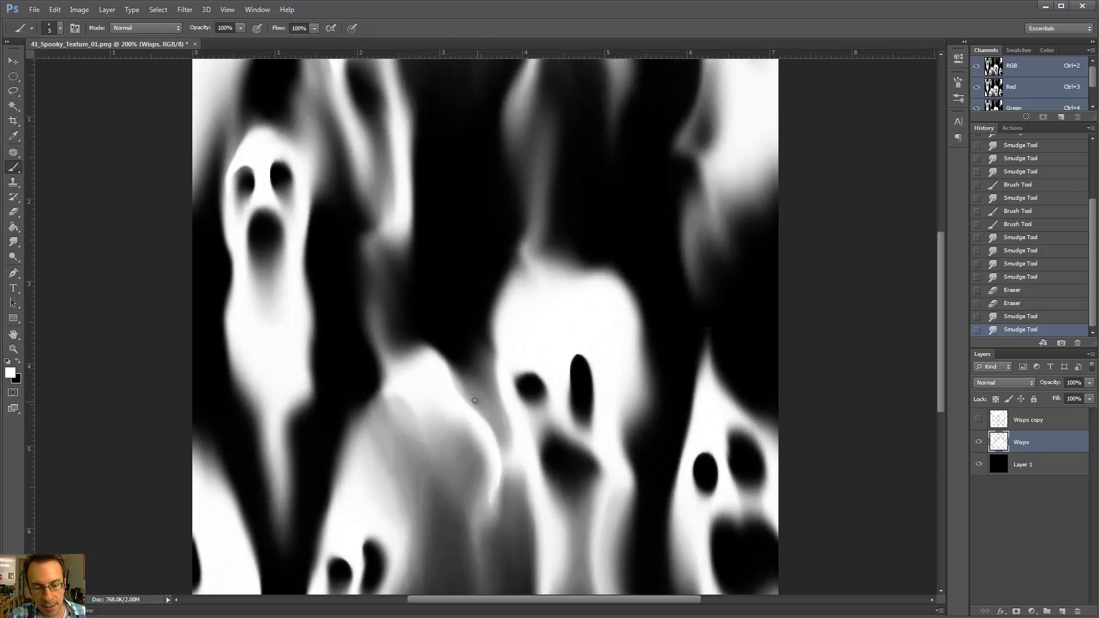
key("e")
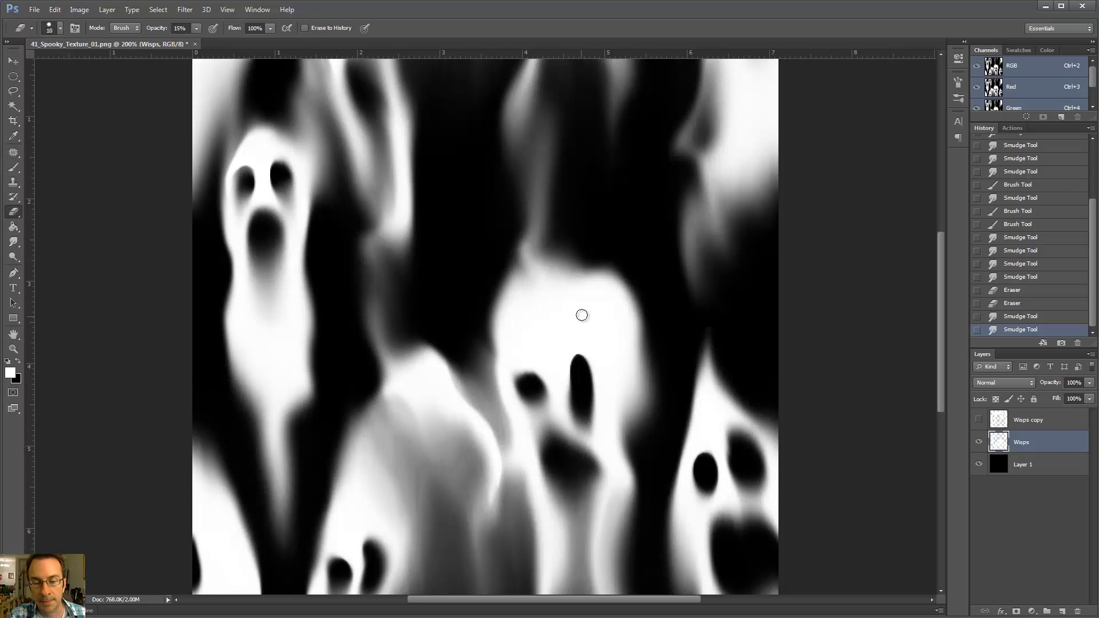
key("]")
key("]")
key("]")
key("]")
key("]")
key("]")
key("]")
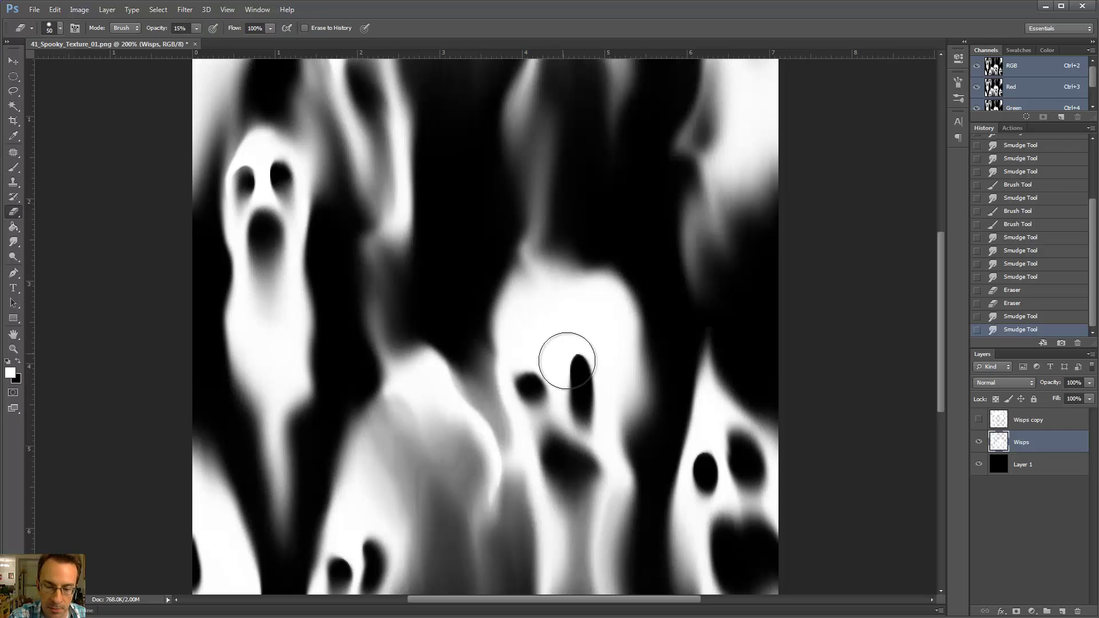
mouse_move(562, 345)
left_mouse_down()
mouse_move(530, 308)
mouse_move(518, 261)
left_mouse_up()
key("ctrl+z")
mouse_move(569, 352)
left_mouse_down()
mouse_move(515, 292)
mouse_move(506, 255)
left_mouse_up()
mouse_move(575, 366)
left_mouse_down()
mouse_move(518, 298)
mouse_move(498, 235)
left_mouse_up()
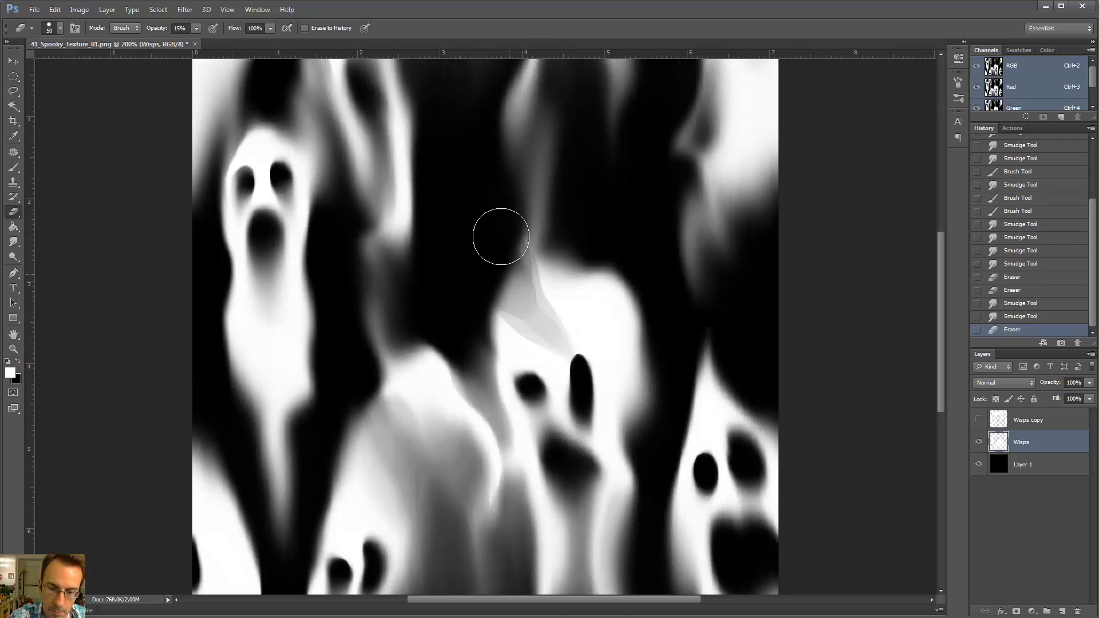
Smudge the erased forehead patch with a 25 px and then a 60 px brush to soften its edges.
key("r")
key("bracketleft")
key("bracketleft")
key("bracketleft")
key("bracketleft")
key("bracketleft")
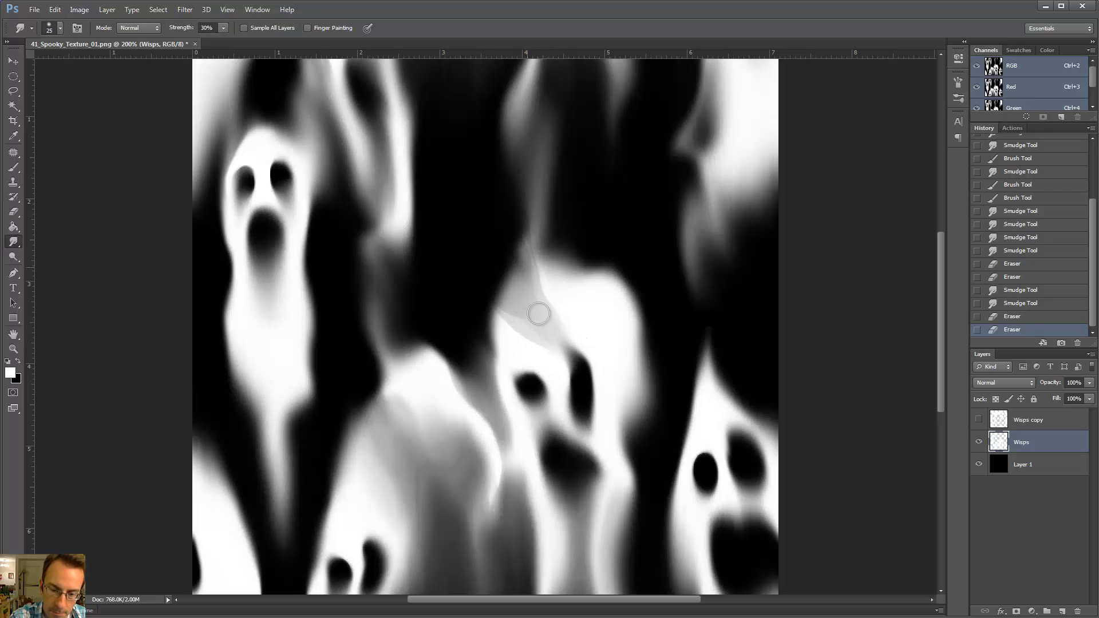
left_click_drag(538, 311, 517, 250)
key("bracketright")
key("bracketright")
key("bracketright")
key("bracketright")
key("bracketright")
key("bracketright")
mouse_move(528, 319)
left_mouse_down()
mouse_move(506, 257)
mouse_move(540, 332)
mouse_move(520, 270)
left_mouse_up()
Paint a thin white wisp rising from the central ghost's head and smudge it into a soft, curved point.
key("b")
mouse_move(570, 334)
left_mouse_down()
mouse_move(553, 309)
mouse_move(549, 264)
mouse_move(561, 305)
mouse_move(567, 201)
mouse_move(545, 269)
mouse_move(536, 160)
left_mouse_up()
key("r")
key("b")
key("r")
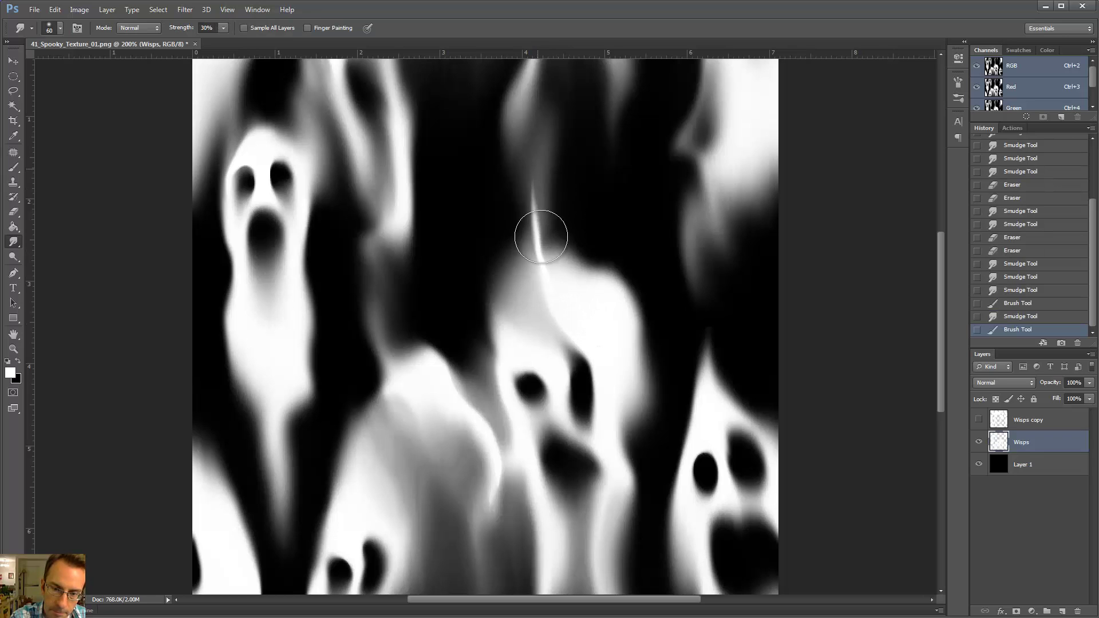
mouse_move(532, 203)
left_mouse_down()
mouse_move(533, 194)
mouse_move(559, 277)
mouse_move(554, 215)
left_mouse_up()
key("b")
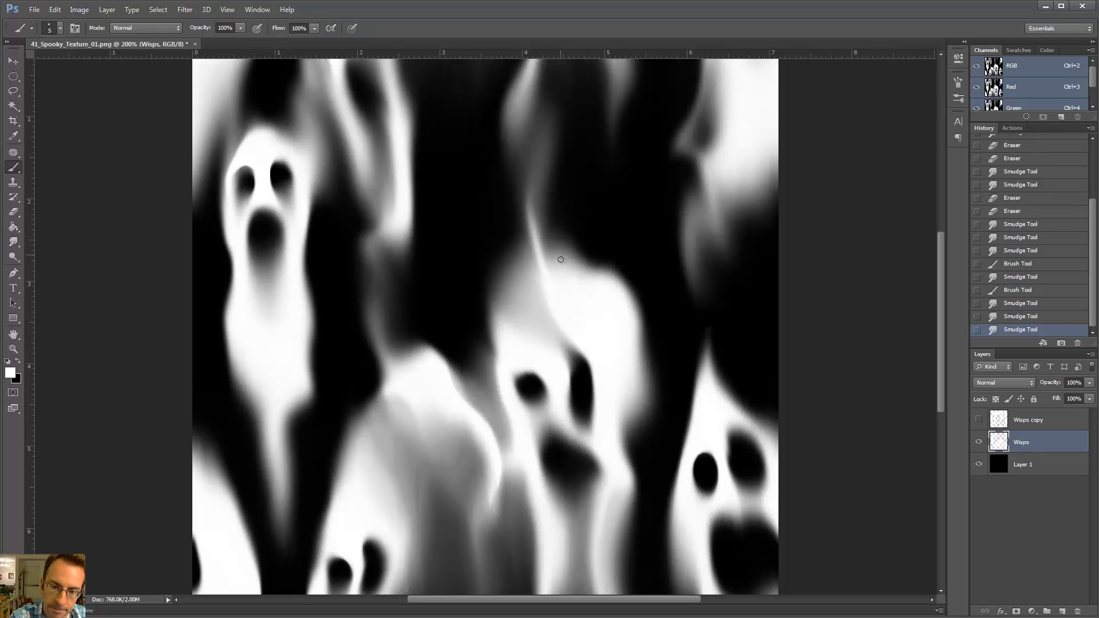
mouse_move(575, 291)
left_mouse_down()
mouse_move(533, 217)
mouse_move(557, 280)
left_mouse_up()
key("r")
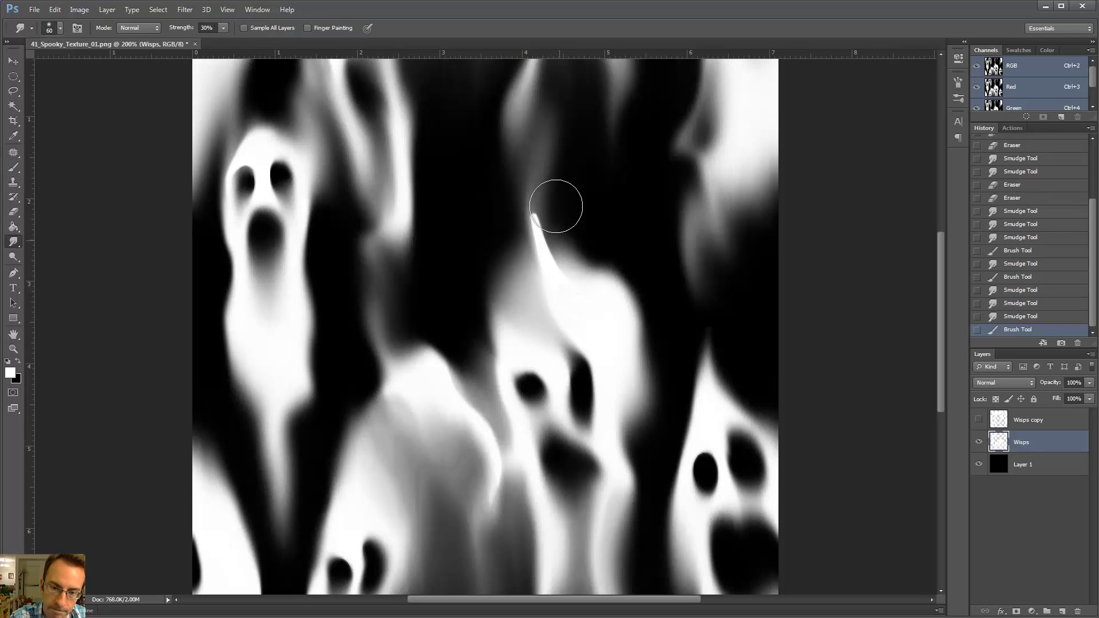
mouse_move(559, 197)
left_mouse_down()
mouse_move(565, 256)
mouse_move(562, 165)
mouse_move(561, 191)
left_mouse_up()
Erase a thin crease from the central ghost's taller eye up along the wisp with a 7 px eraser at 15% opacity.
key("b")
key("e")
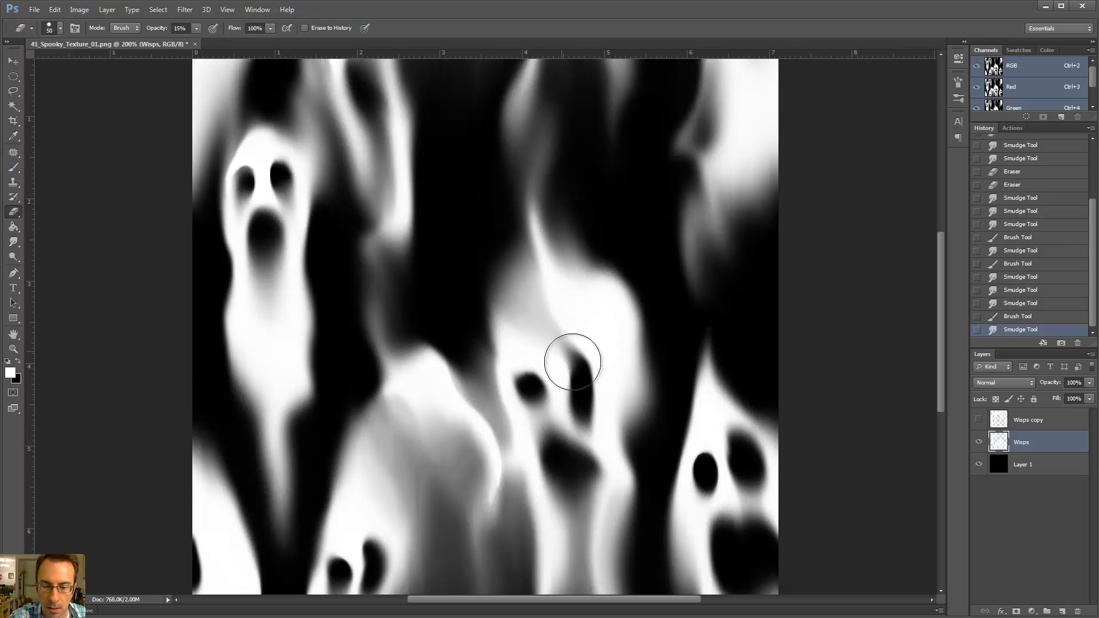
key("bracketleft")
key("bracketleft")
key("bracketleft")
key("bracketleft")
key("bracketleft")
key("bracketleft")
key("bracketleft")
key("bracketleft")
key("bracketleft")
key("bracketleft")
key("bracketleft")
key("bracketleft")
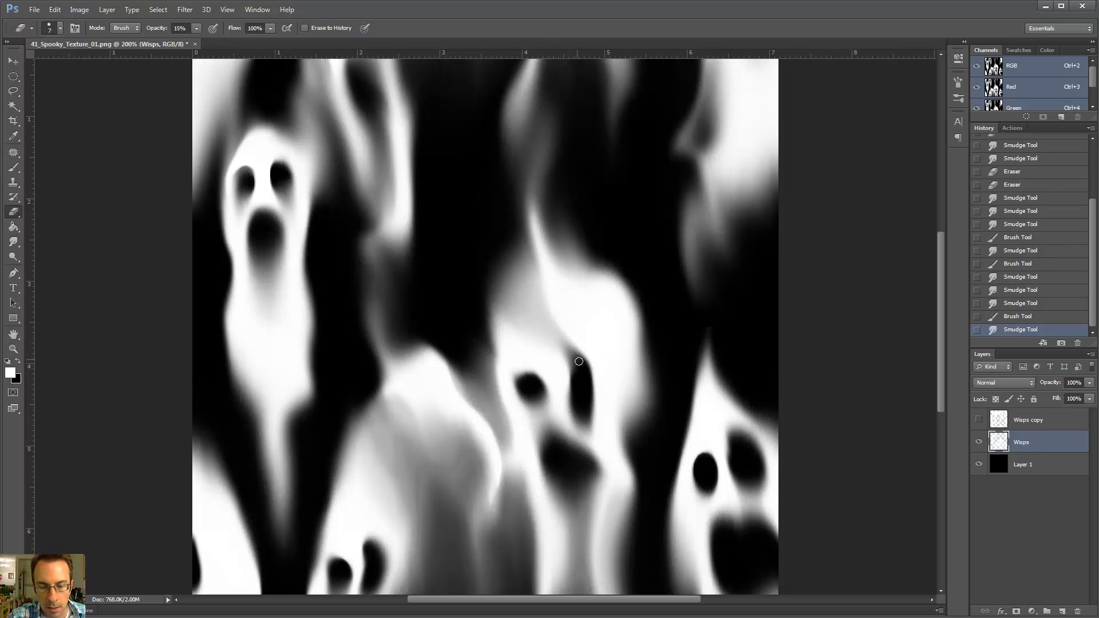
left_click_drag(544, 310, 522, 245)
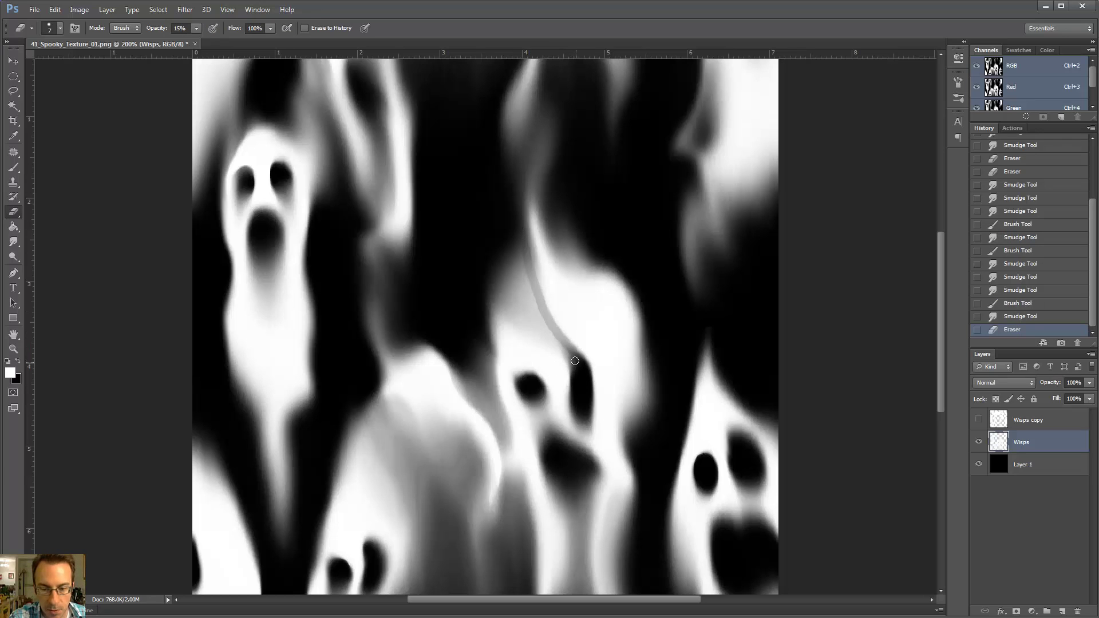
mouse_move(575, 361)
left_mouse_down()
mouse_move(529, 289)
mouse_move(519, 258)
left_mouse_up()
Smudge the thin forehead crease with a 15 px brush to blend it into the gray patch.
key("r")
left_click_drag(544, 324, 560, 355)
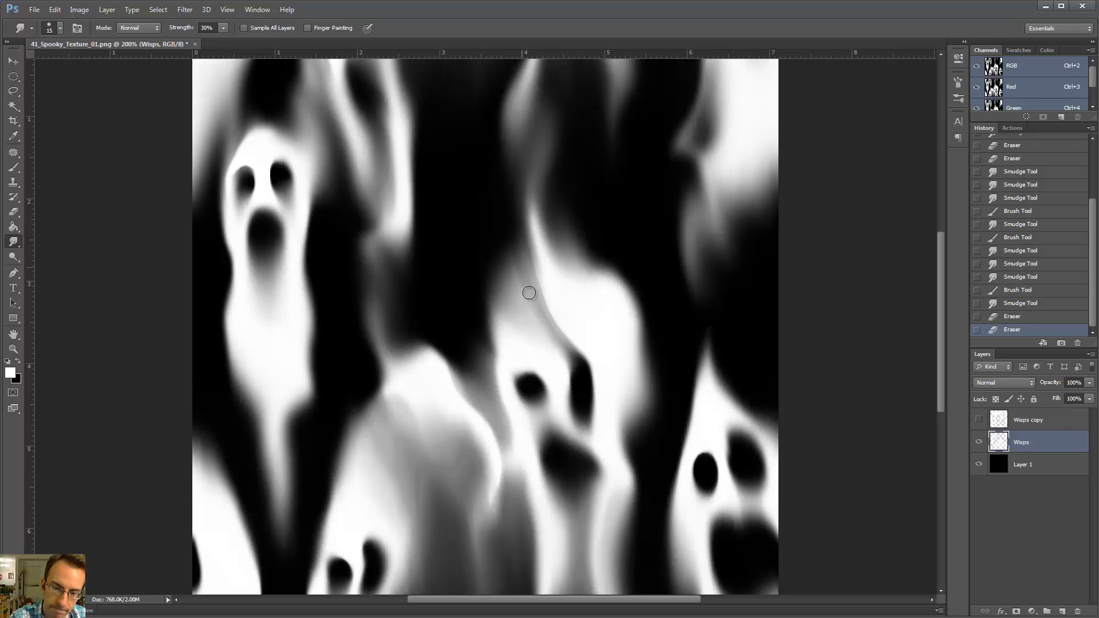
left_click_drag(541, 315, 524, 251)
Bring the Wisps layer forward above the Wisps copy layer.
key("ctrl+minus")
key("ctrl+minus")
key("ctrl+minus")
key("ctrl+bracketright")
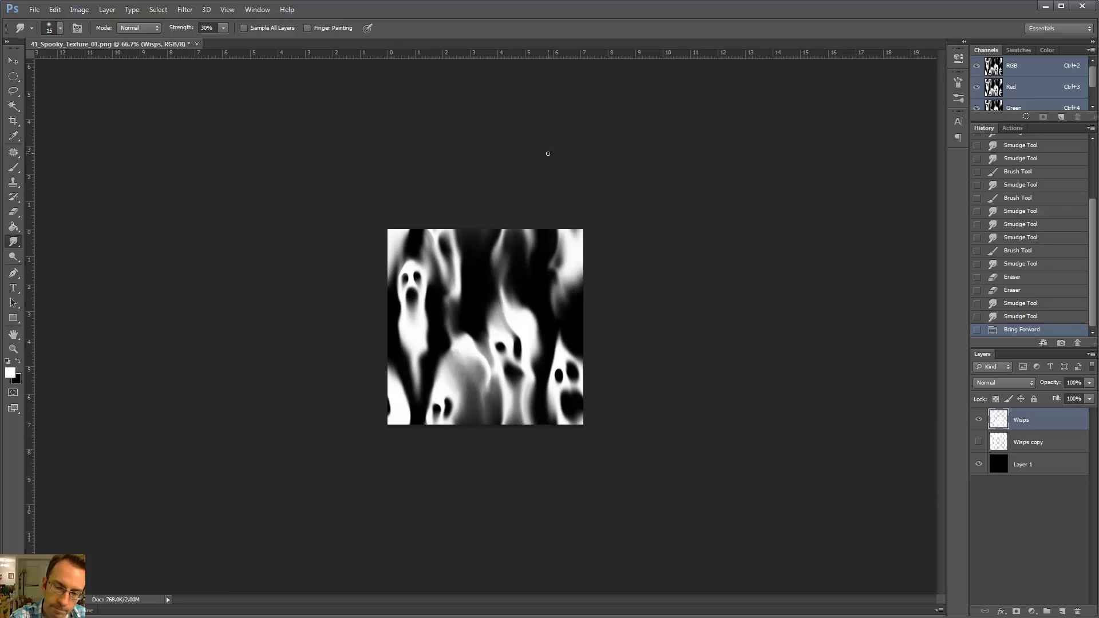
Smudge the top of the central ghost's taller eye upward with a 45 px brush.
key("ctrl+plus")
key("ctrl+plus")
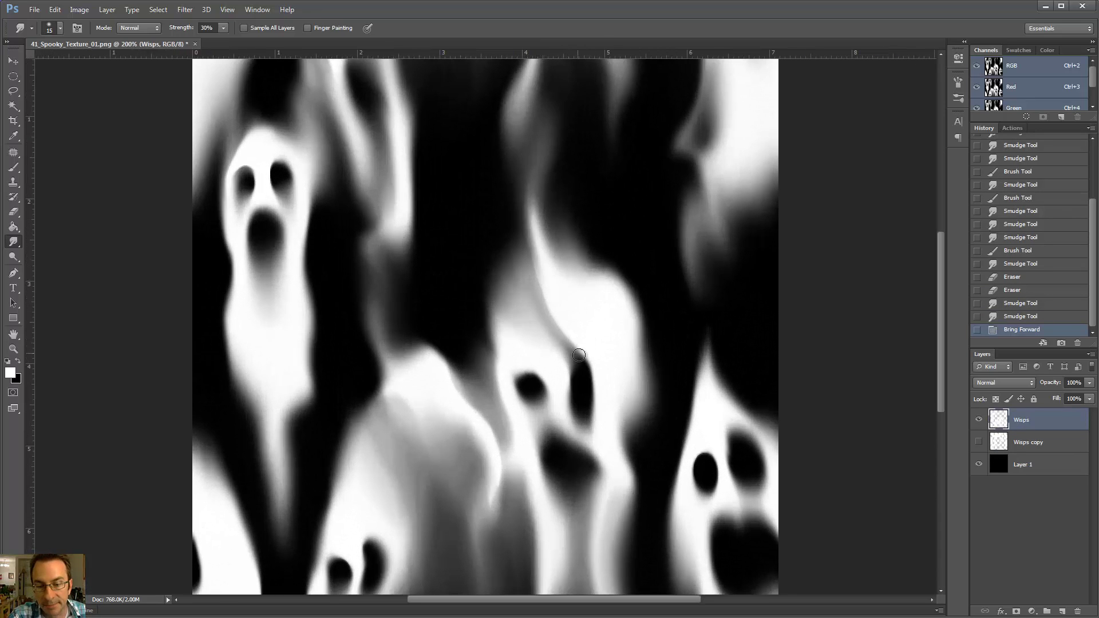
key("bracketright")
key("bracketright")
key("bracketright")
key("bracketright")
key("bracketright")
left_click_drag(584, 372, 579, 341)
left_click_drag(581, 363, 573, 324)
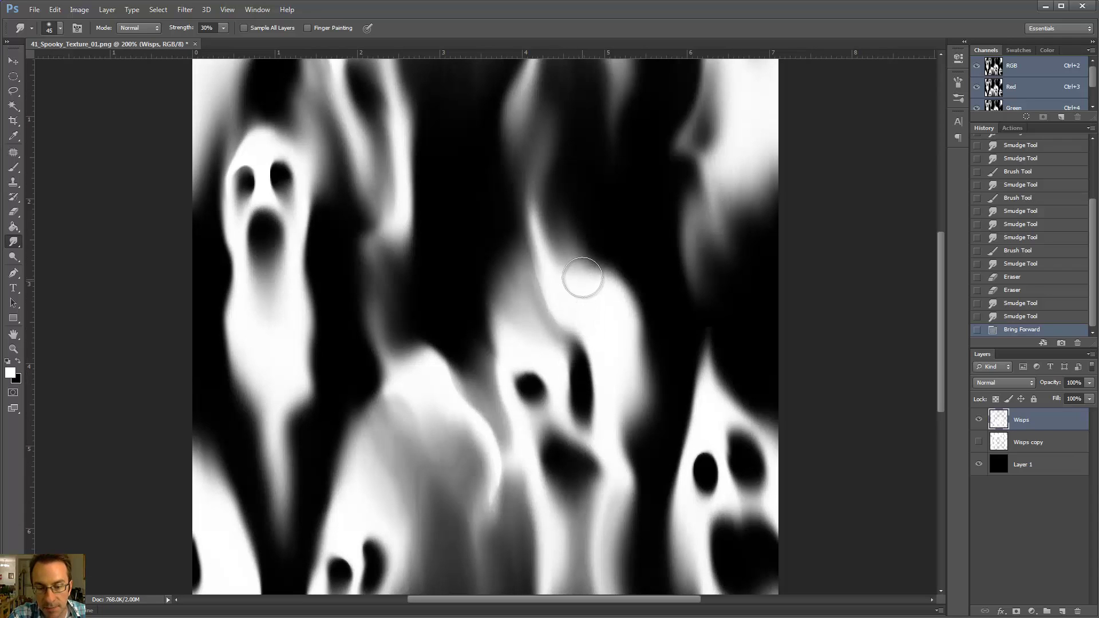
Reshape the top of the central ghost's taller eye by smudging at 45 px and blending in a dab of white painted at 5 px.
mouse_move(584, 388)
left_mouse_down()
mouse_move(588, 312)
mouse_move(586, 398)
mouse_move(593, 307)
mouse_move(590, 375)
mouse_move(584, 354)
mouse_move(594, 329)
mouse_move(597, 402)
mouse_move(577, 276)
mouse_move(571, 322)
mouse_move(550, 282)
mouse_move(555, 310)
mouse_move(602, 381)
left_mouse_up()
key("b")
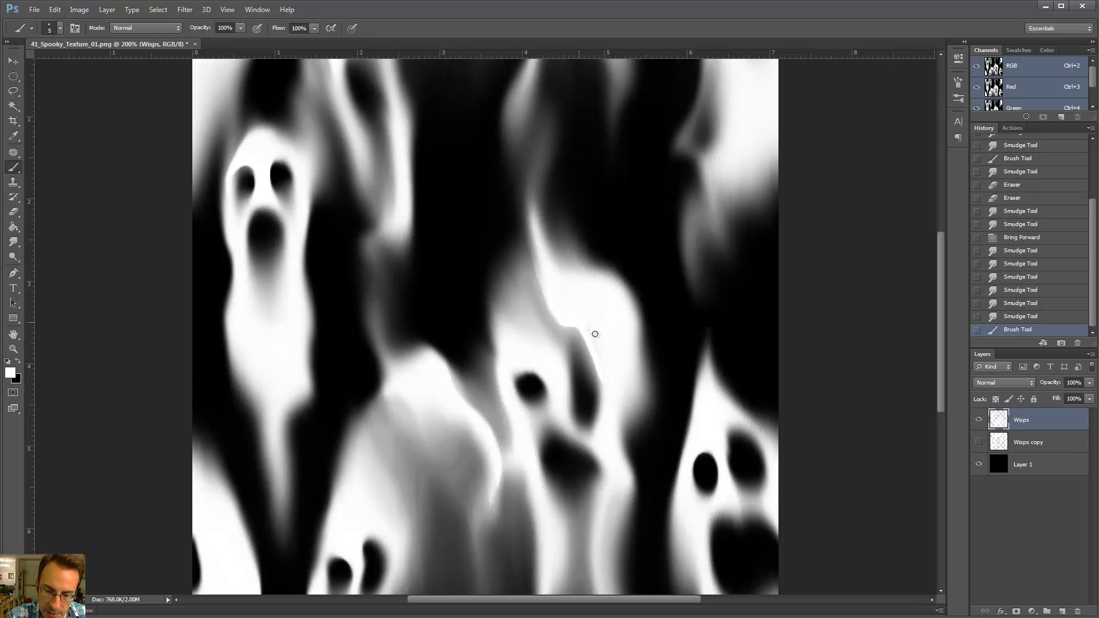
left_click(595, 333)
key("r")
mouse_move(582, 306)
left_mouse_down()
mouse_move(603, 336)
mouse_move(614, 398)
left_mouse_up()
Examine the whole ghost texture at several zoom levels between 66.7% and 200%.
key("ctrl+minus")
key("ctrl+minus")
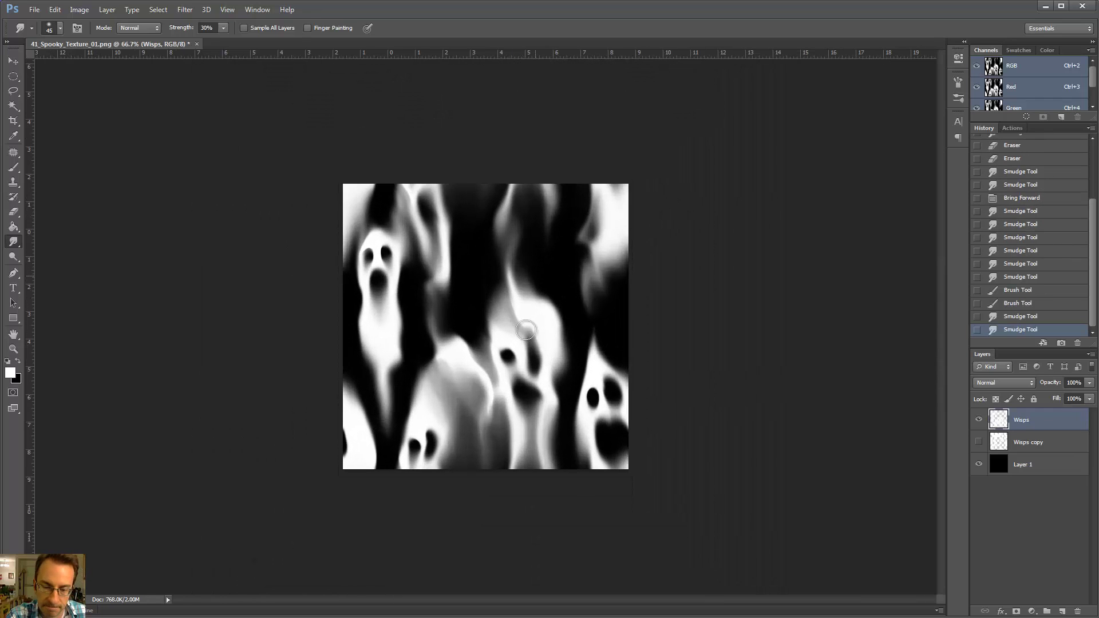
key("ctrl+plus")
key("b")
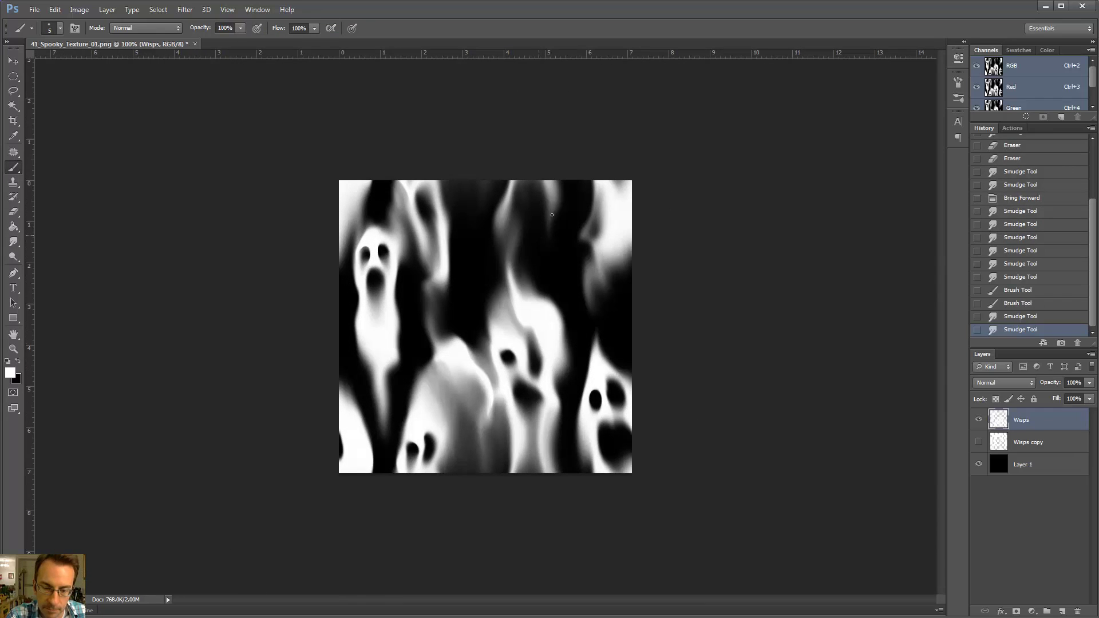
key("ctrl+minus")
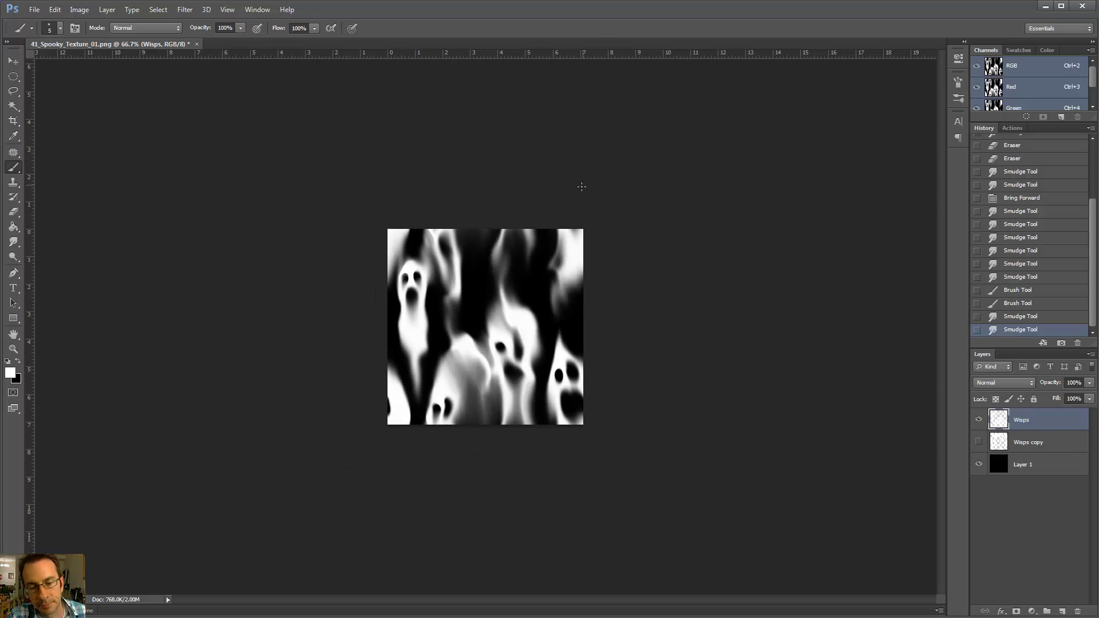
key("ctrl+plus")
key("ctrl+plus")
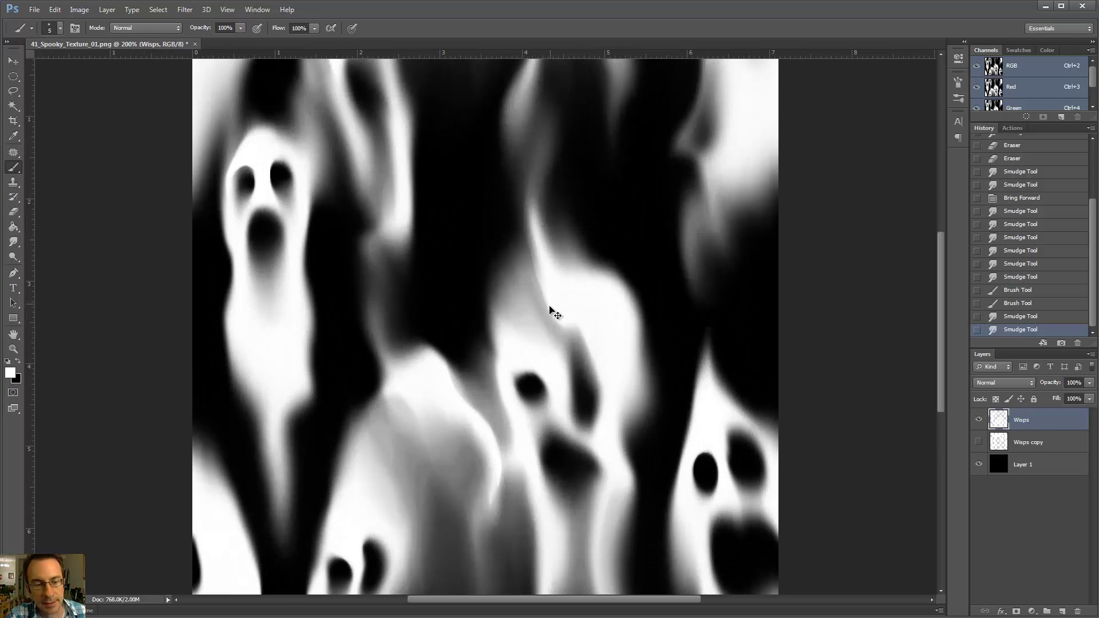
key("ctrl+minus")
Erase along the right edge of the left ghost's lower body and smudge that edge upward with a 45 px brush.
key("r")
key("e")
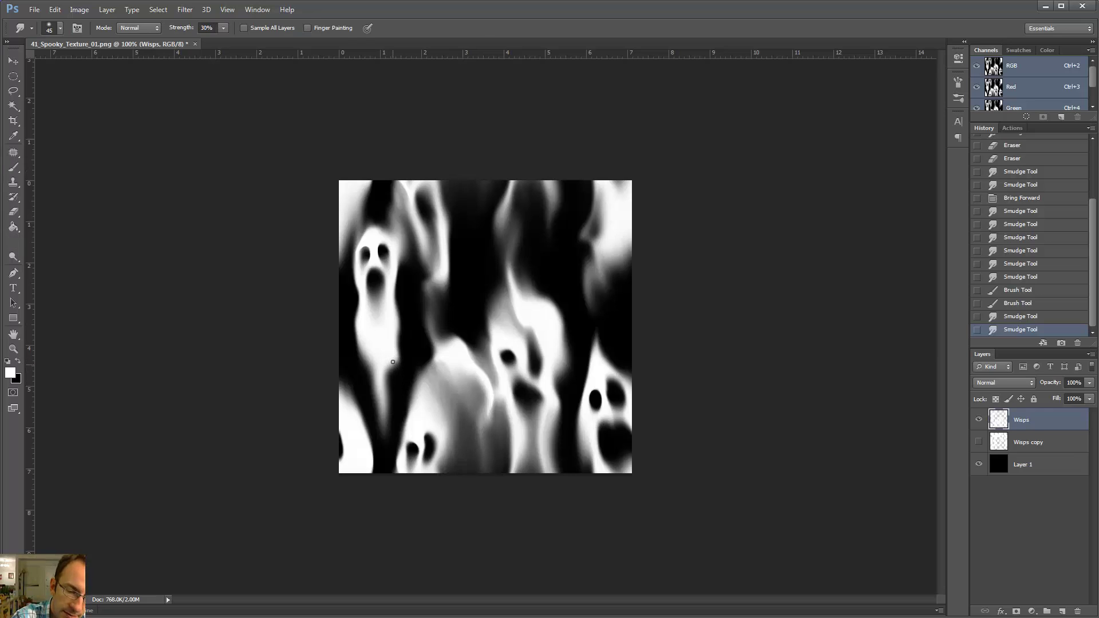
left_click_drag(394, 387, 404, 286)
key("r")
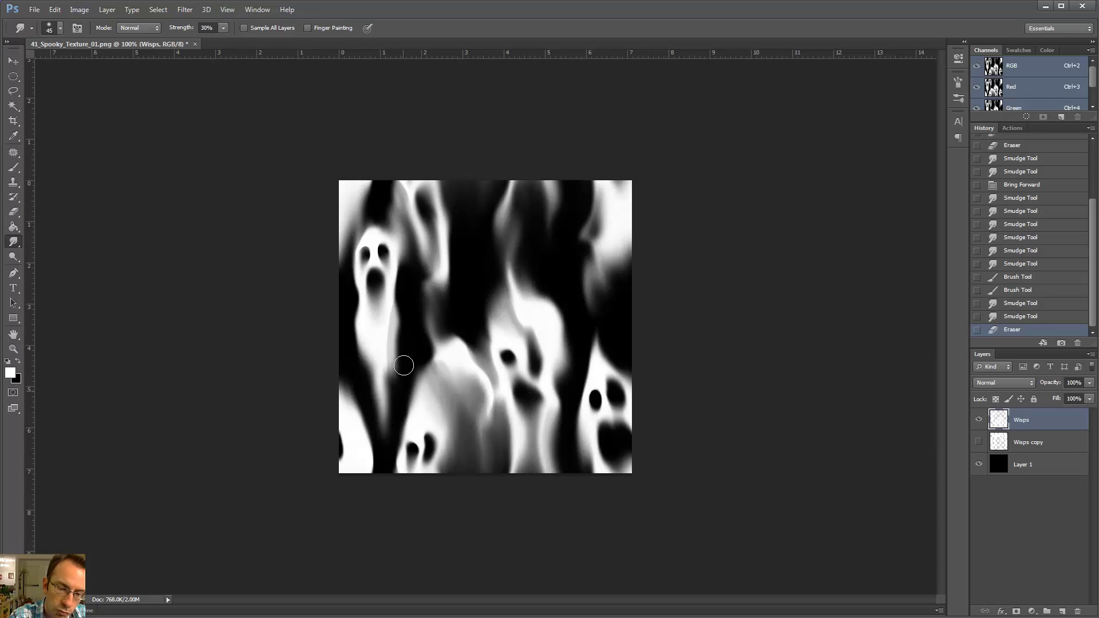
mouse_move(412, 369)
left_mouse_down()
mouse_move(400, 377)
mouse_move(414, 312)
left_mouse_up()
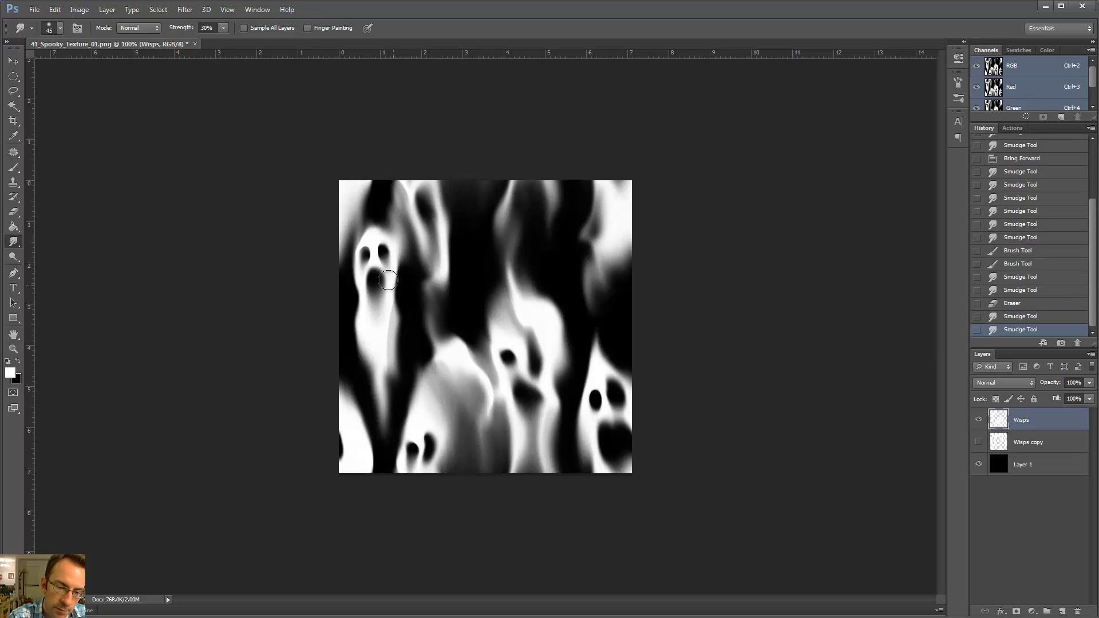
left_click_drag(391, 359, 402, 241)
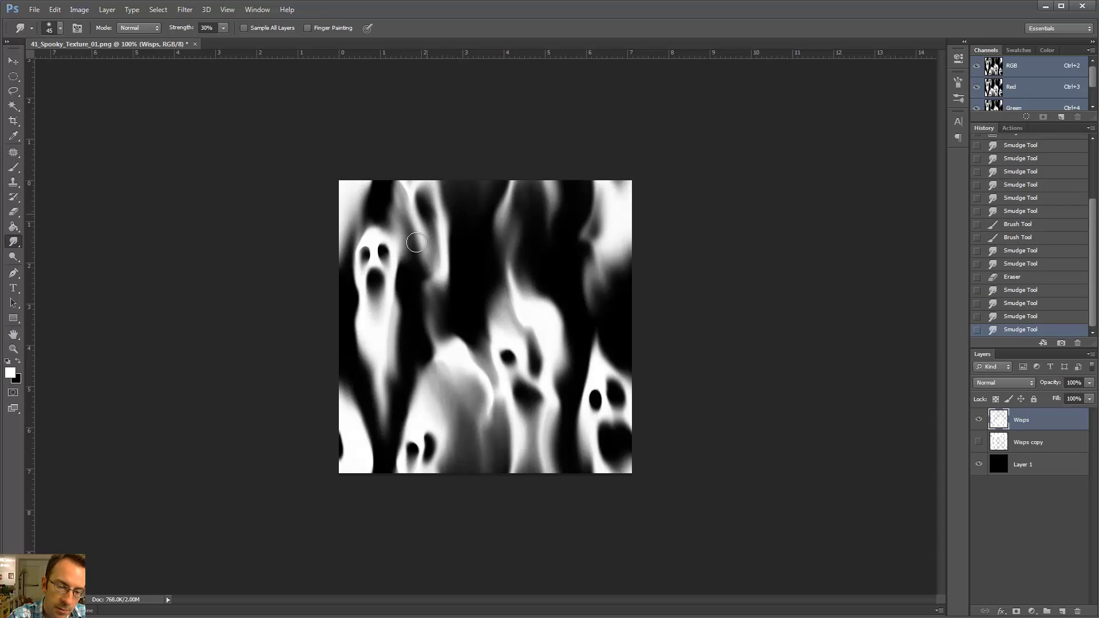
Erase a curved fold into the left ghost's lower body and smudge its right side into a soft gray wisp.
key("e")
mouse_move(397, 380)
left_mouse_down()
mouse_move(382, 354)
mouse_move(406, 289)
left_mouse_up()
key("r")
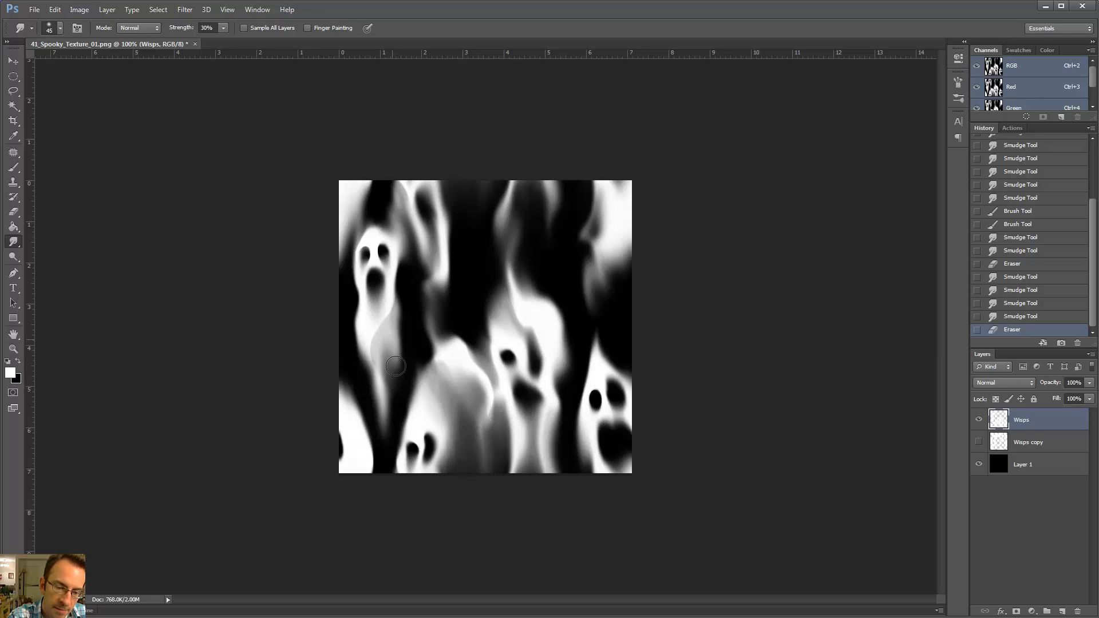
mouse_move(401, 365)
left_mouse_down()
mouse_move(396, 321)
mouse_move(389, 371)
left_mouse_up()
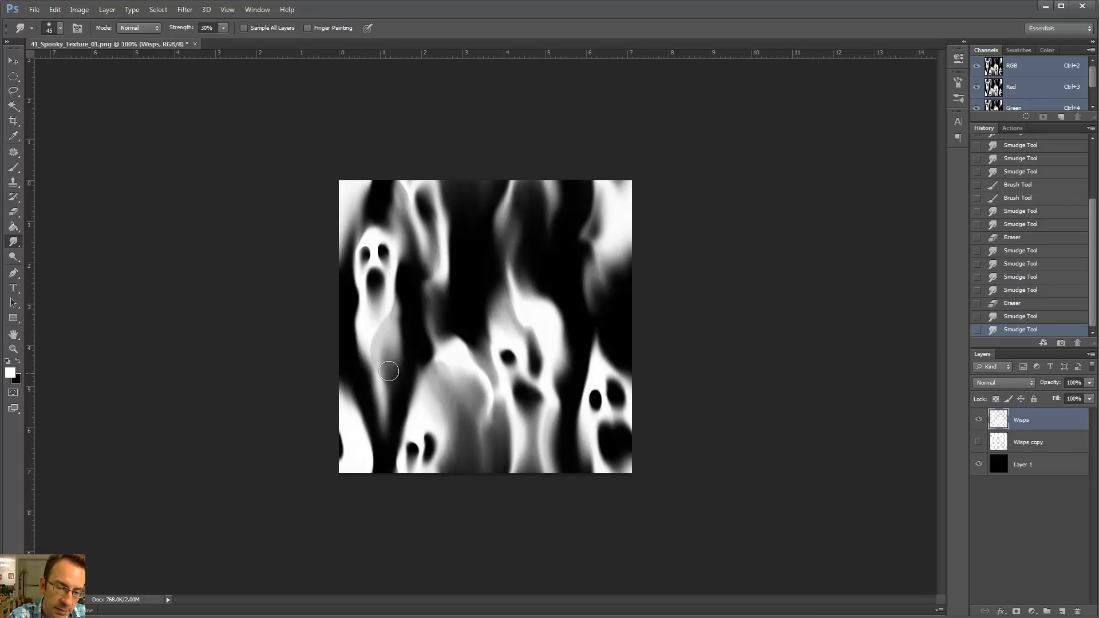
mouse_move(387, 321)
left_mouse_down()
mouse_move(378, 365)
mouse_move(397, 406)
left_mouse_up()
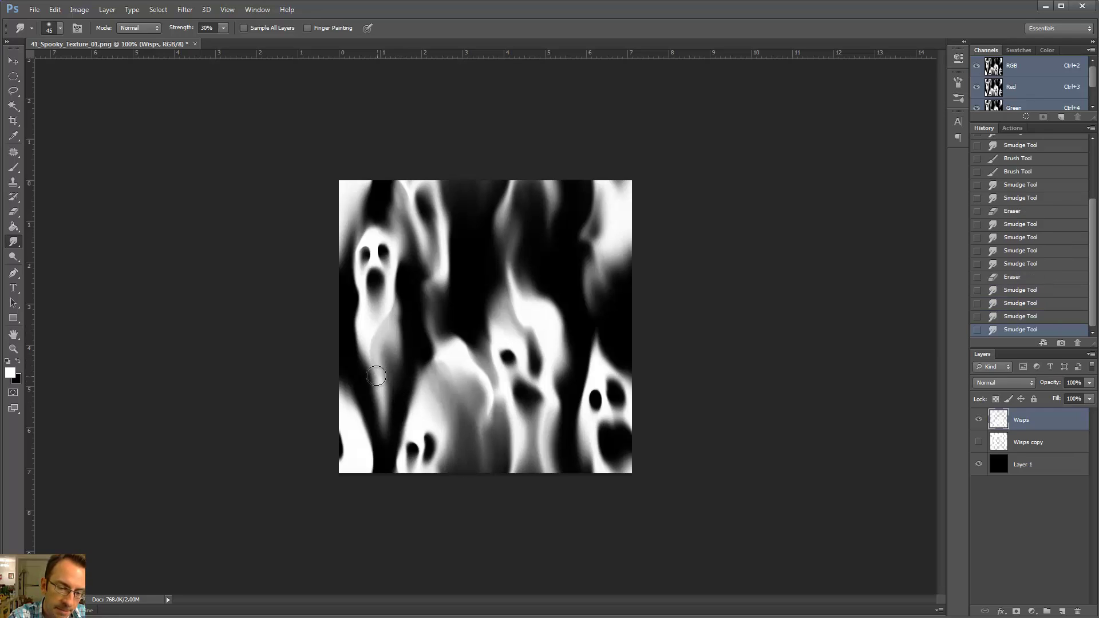
mouse_move(382, 343)
left_mouse_down()
mouse_move(388, 403)
mouse_move(379, 358)
mouse_move(377, 370)
left_mouse_up()
Fade the left ghost's tail with a 70 px eraser at 15% opacity and smudge the tail upward.
key("e")
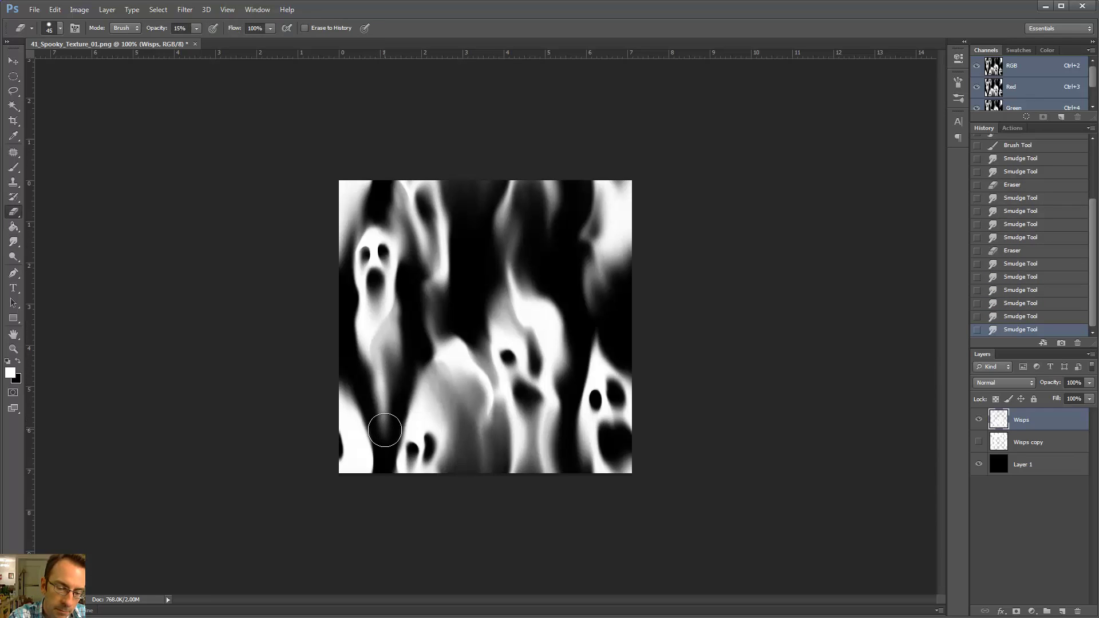
key("bracketright")
mouse_move(385, 418)
left_mouse_down()
mouse_move(387, 366)
mouse_move(387, 431)
mouse_move(382, 344)
left_mouse_up()
key("r")
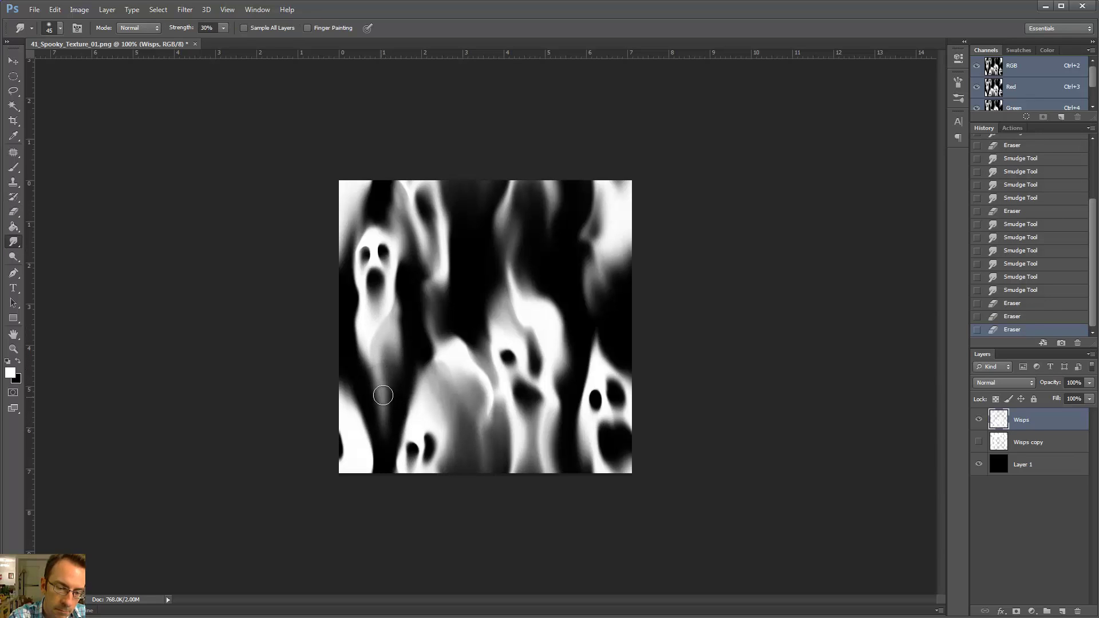
mouse_move(383, 395)
left_mouse_down()
mouse_move(381, 350)
mouse_move(386, 366)
left_mouse_up()
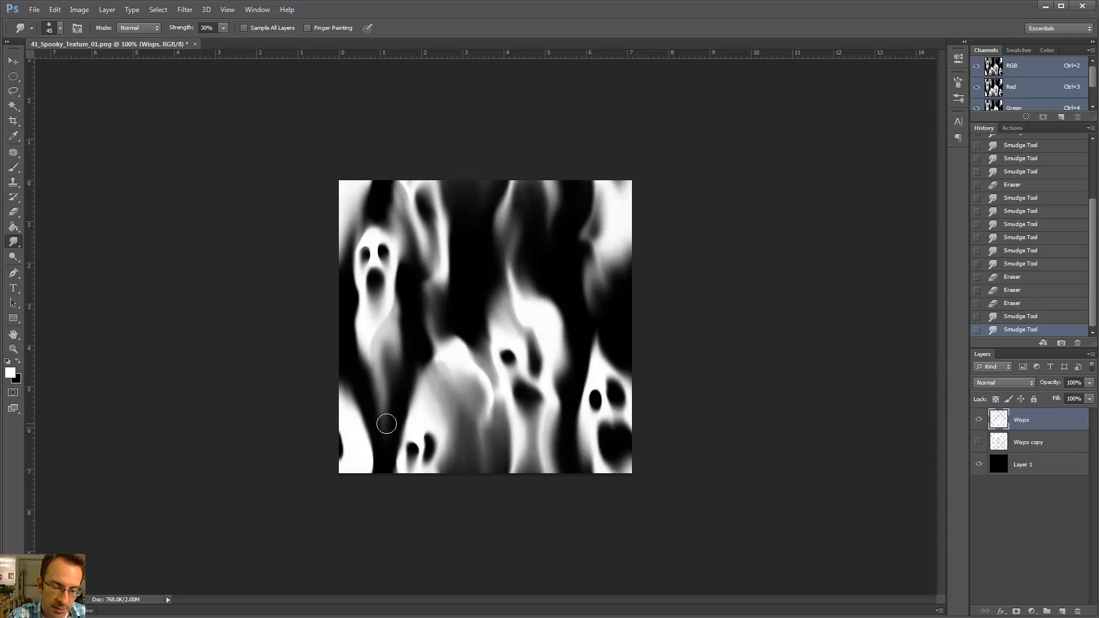
Erase from the tip of the left ghost's tail up into its lower body with repeated 70 px strokes at 15% opacity.
key("e")
left_click_drag(385, 429, 381, 344)
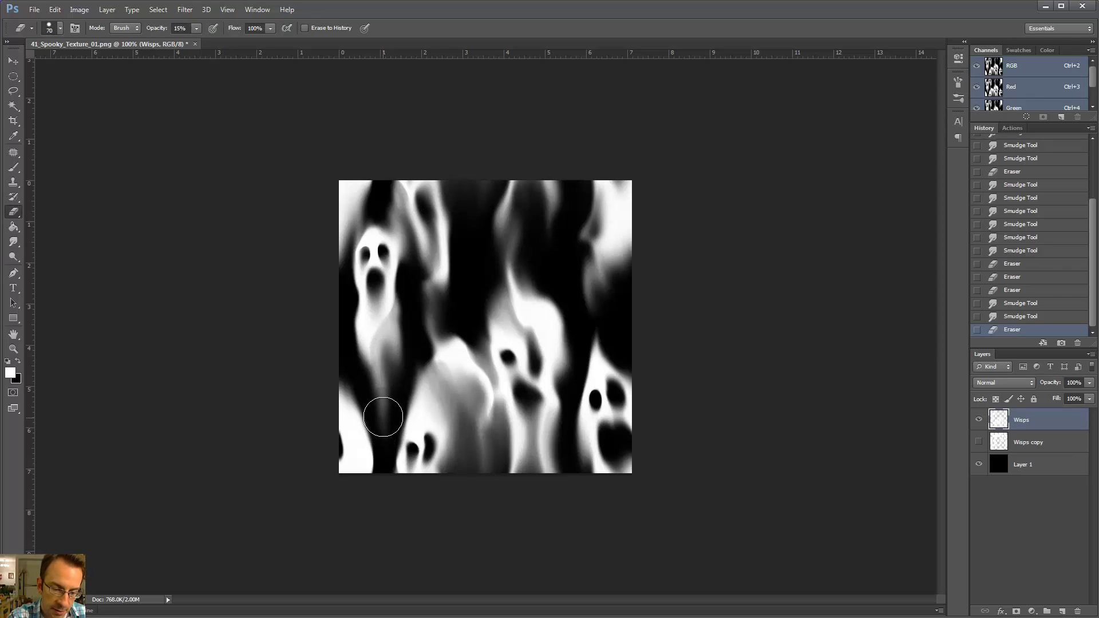
left_click_drag(381, 396, 382, 337)
left_click_drag(385, 432, 380, 319)
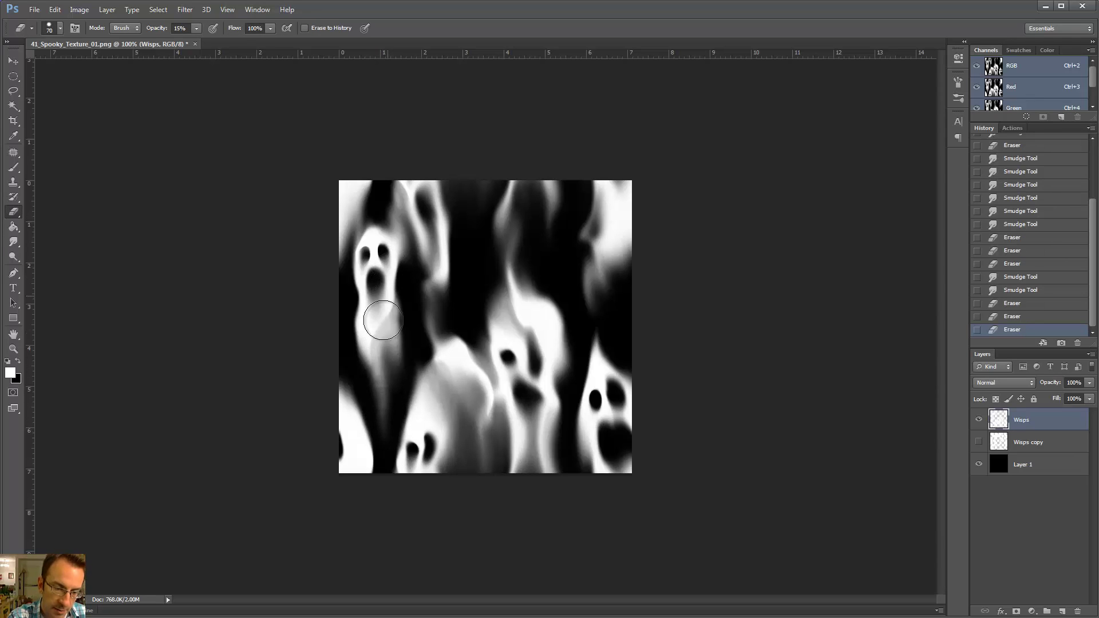
Smudge the tip of the left ghost's tail upward with a 45 px brush at 30% strength.
key("r")
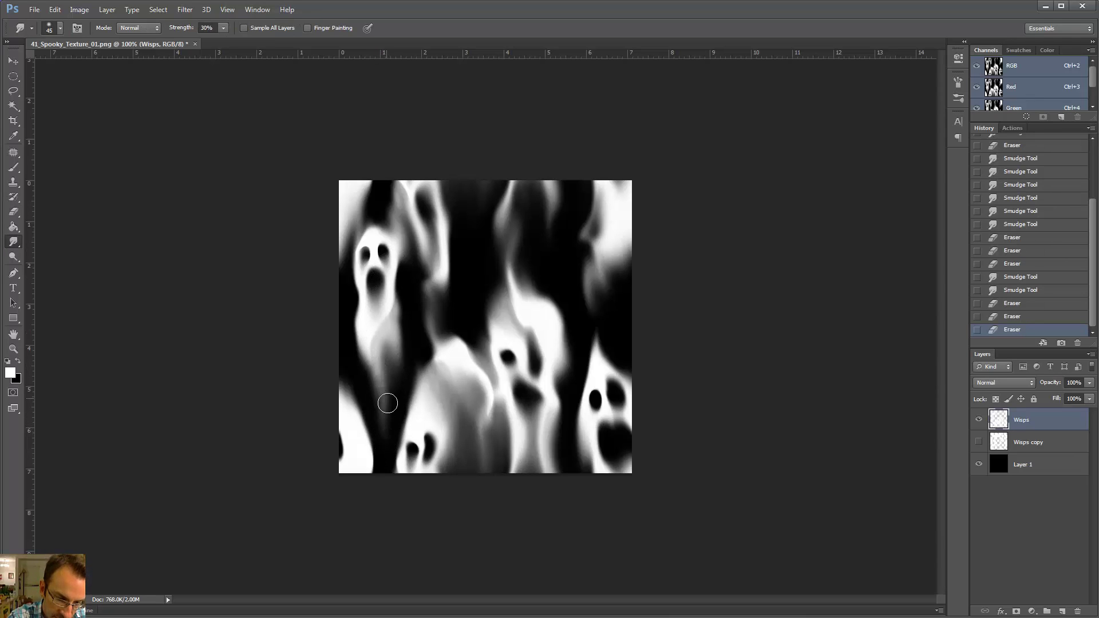
key("ctrl+plus")
key("ctrl+plus")
left_click_drag(423, 376, 638, 193)
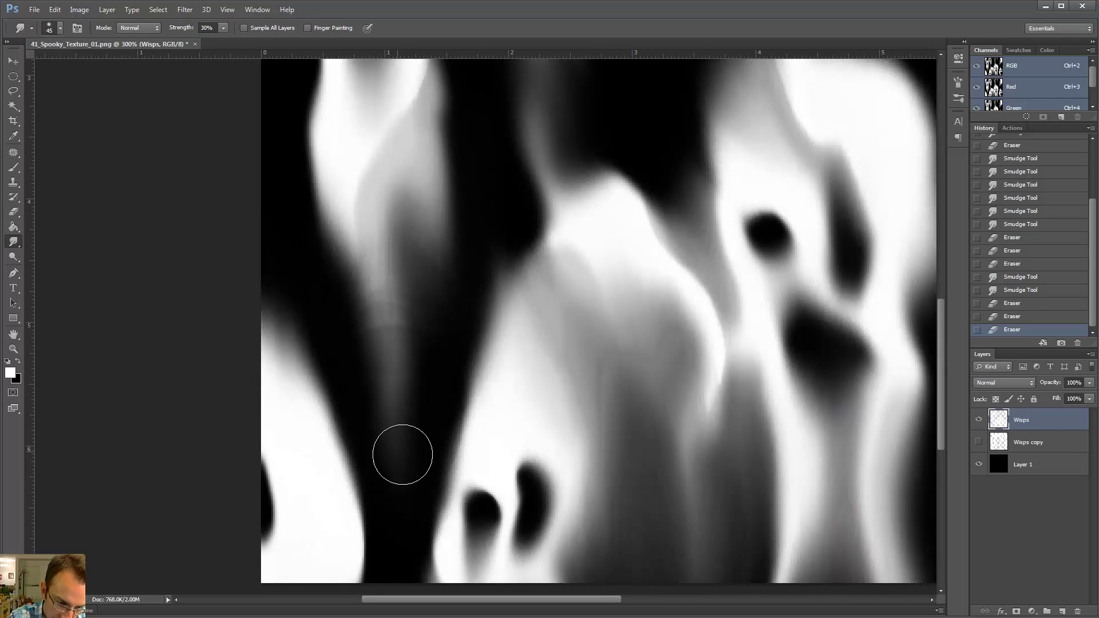
mouse_move(397, 461)
left_mouse_down()
mouse_move(390, 279)
mouse_move(397, 386)
left_mouse_up()
scroll(441, 255, "down", 3)
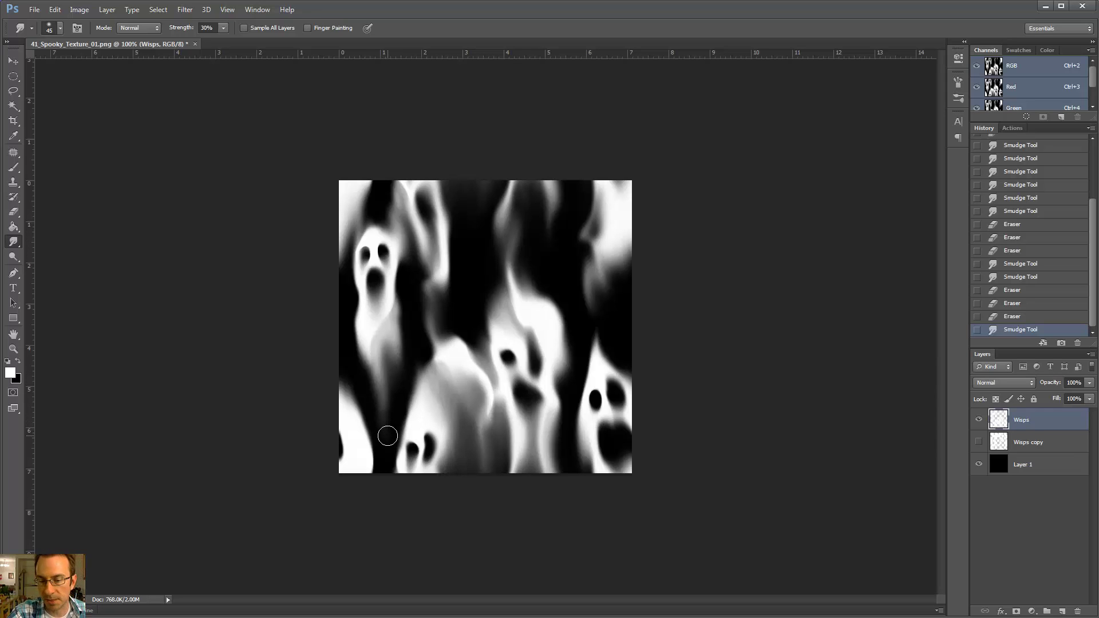
Smudge the right-hand ghost's pointed tip into the wisp above it, and soften the lower left edge of the left ghost's body.
left_click_drag(583, 213, 599, 286)
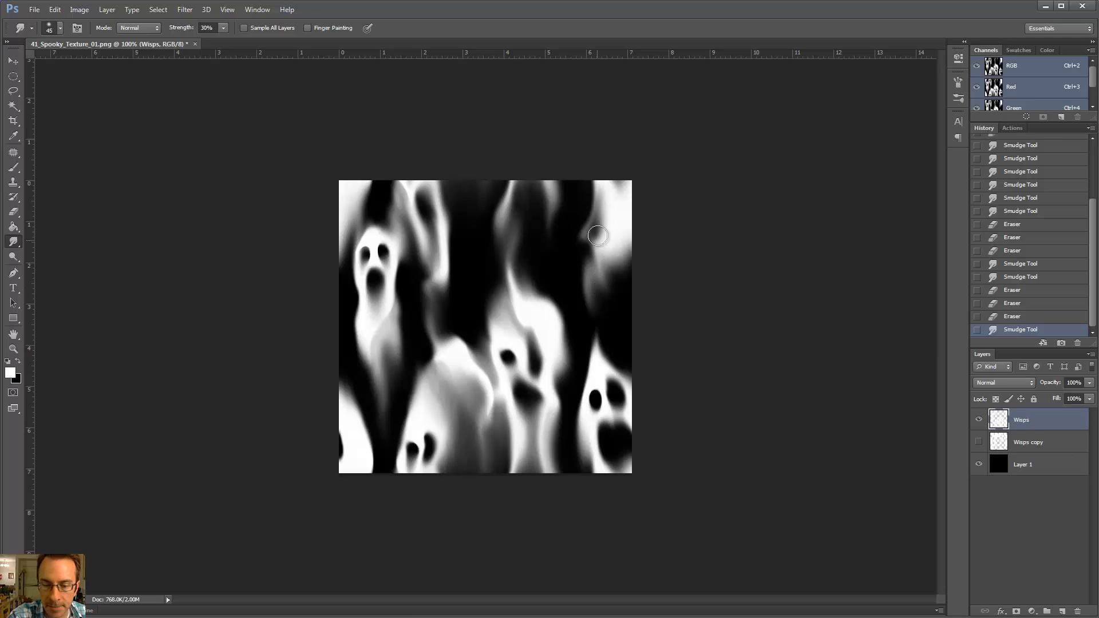
mouse_move(598, 333)
left_mouse_down()
mouse_move(609, 341)
mouse_move(599, 313)
left_mouse_up()
key("b")
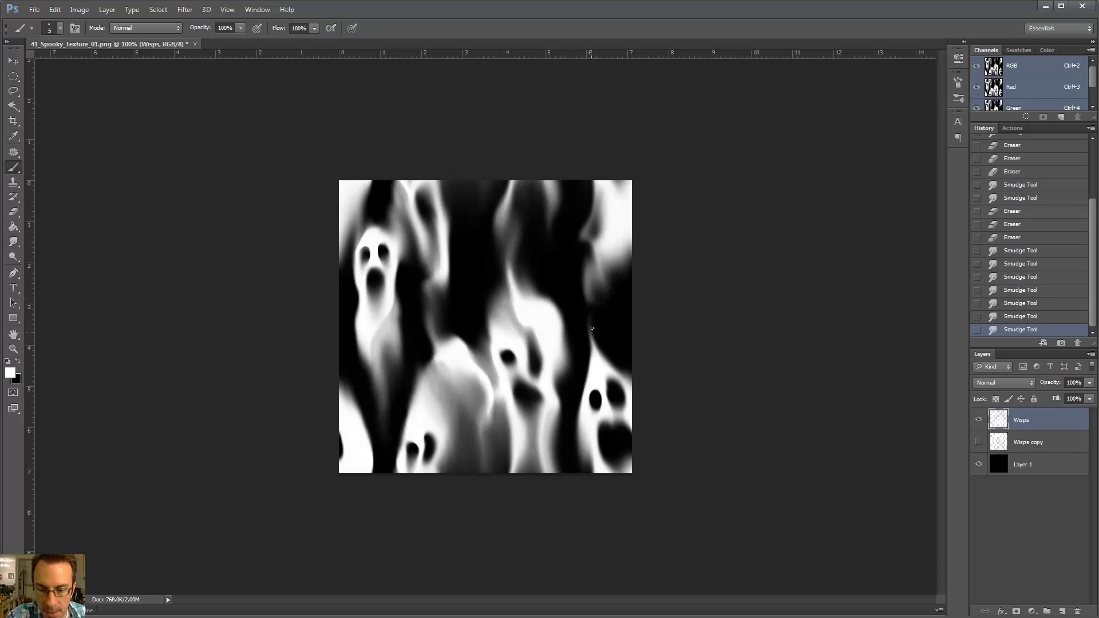
key("r")
mouse_move(588, 293)
left_mouse_down()
mouse_move(592, 327)
mouse_move(598, 275)
mouse_move(591, 295)
mouse_move(611, 346)
mouse_move(594, 314)
mouse_move(605, 339)
mouse_move(586, 216)
mouse_move(600, 300)
mouse_move(626, 179)
mouse_move(611, 244)
mouse_move(605, 186)
mouse_move(610, 279)
mouse_move(611, 206)
mouse_move(619, 277)
mouse_move(621, 208)
mouse_move(621, 271)
mouse_move(619, 225)
mouse_move(639, 260)
left_mouse_up()
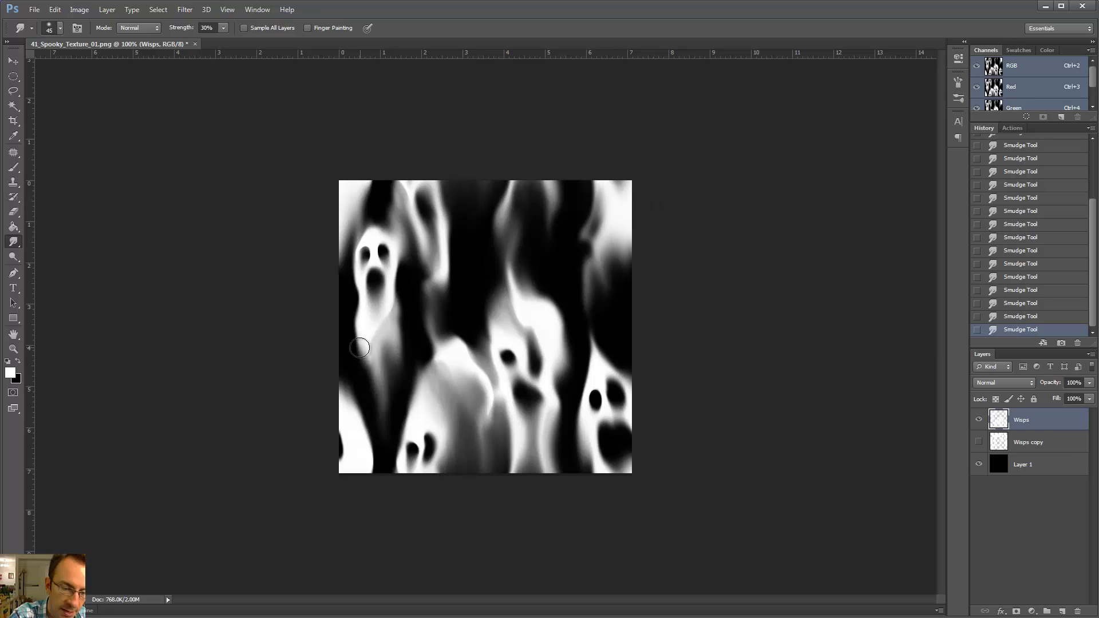
mouse_move(361, 342)
left_mouse_down()
mouse_move(361, 329)
mouse_move(361, 366)
mouse_move(358, 324)
mouse_move(355, 353)
left_mouse_up()
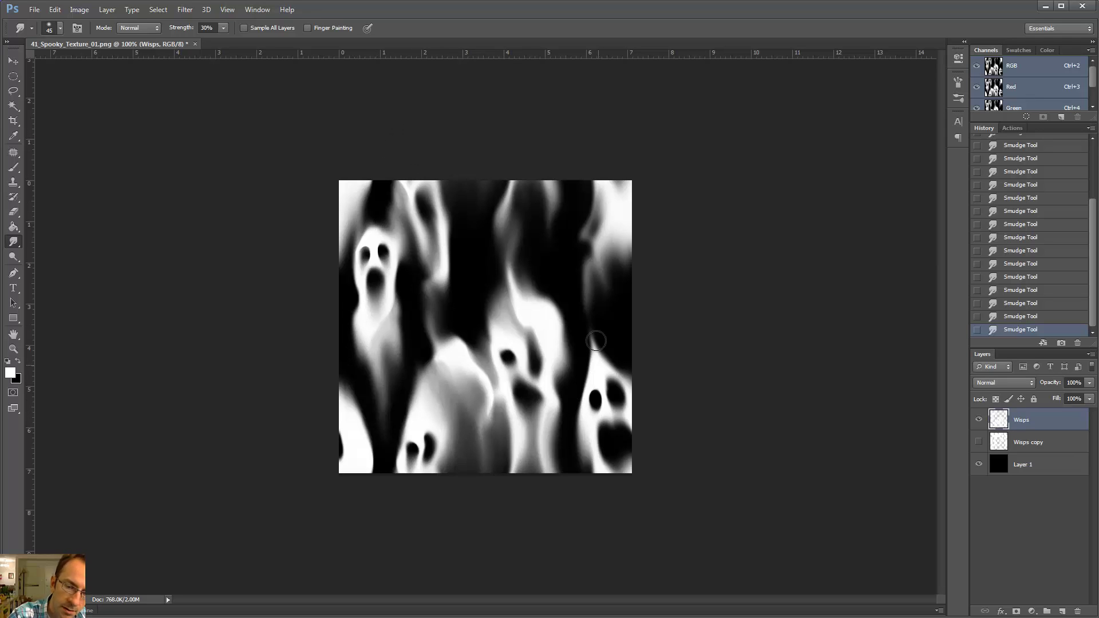
key("e")
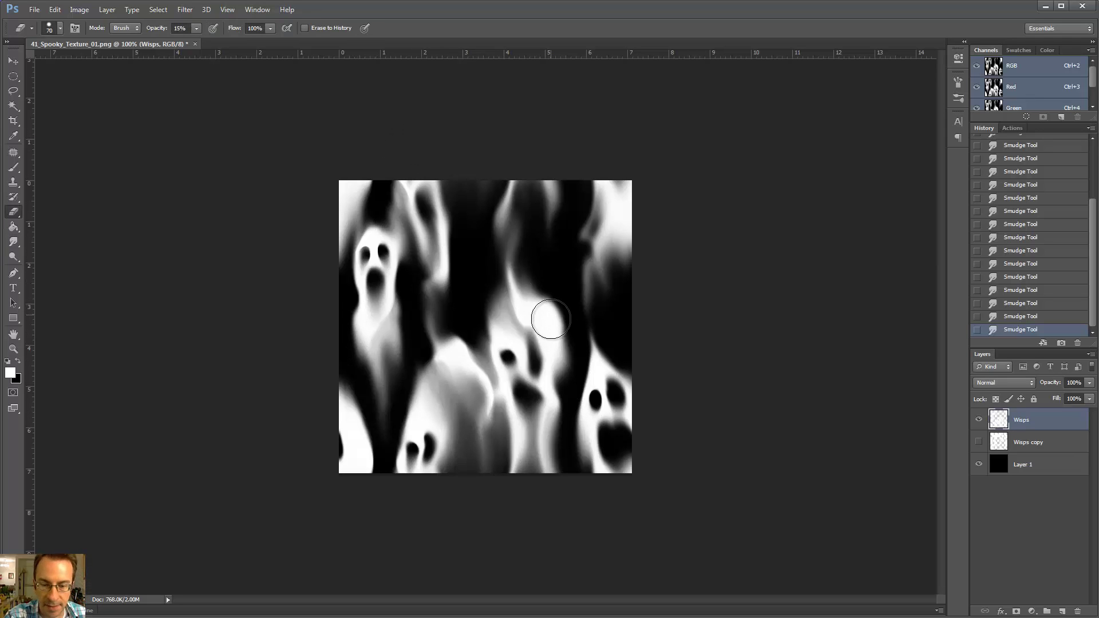
mouse_move(545, 336)
left_mouse_down()
mouse_move(562, 378)
mouse_move(567, 312)
mouse_move(560, 378)
mouse_move(553, 327)
mouse_move(563, 371)
left_mouse_up()
key("ctrl+z")
Smudge the right side of the central ghost with a 45 px brush to soften and darken its outer edge.
key("r")
mouse_move(534, 302)
left_mouse_down()
mouse_move(567, 350)
mouse_move(561, 363)
mouse_move(556, 345)
mouse_move(563, 374)
mouse_move(566, 341)
mouse_move(563, 373)
mouse_move(558, 349)
left_mouse_up()
key("e")
key("r")
left_click_drag(547, 393, 555, 319)
left_click_drag(558, 382, 560, 322)
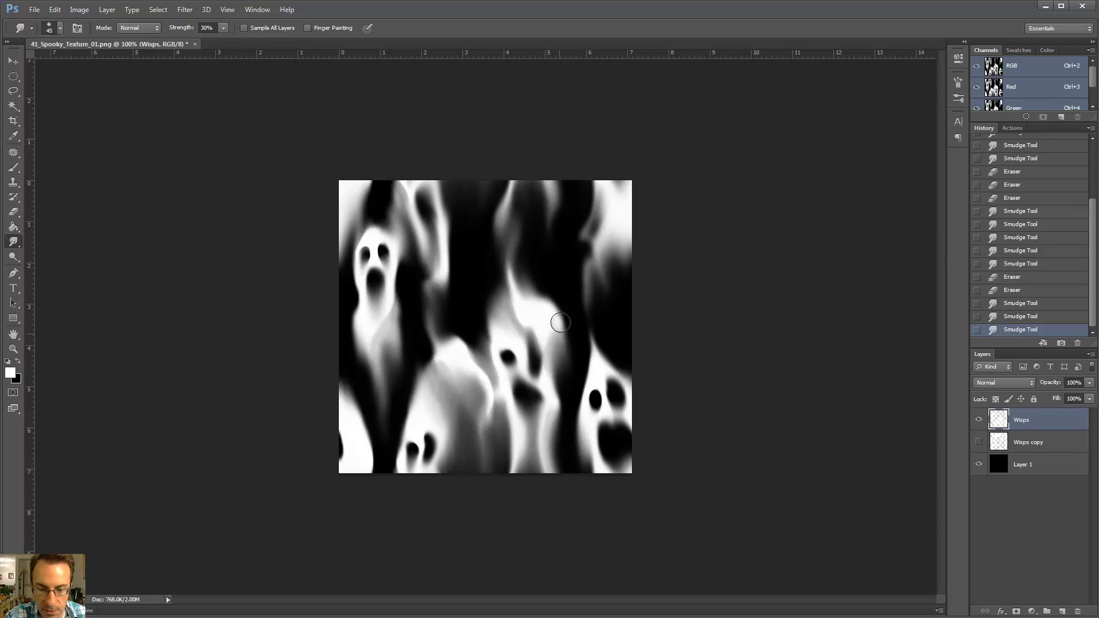
left_click_drag(565, 404, 597, 464)
Erase across the left ghost's mouth with a 40 px eraser at 15% opacity and blend it with the Smudge tool.
key("e")
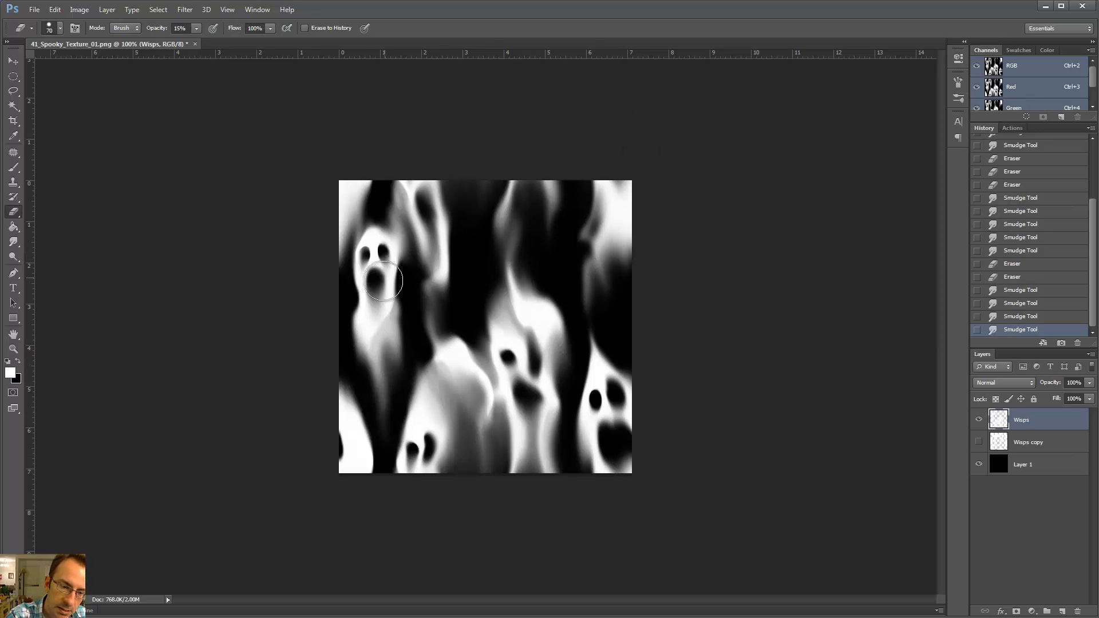
key("bracketleft")
key("bracketleft")
key("bracketleft")
mouse_move(367, 295)
left_mouse_down()
mouse_move(361, 309)
mouse_move(382, 272)
left_mouse_up()
key("r")
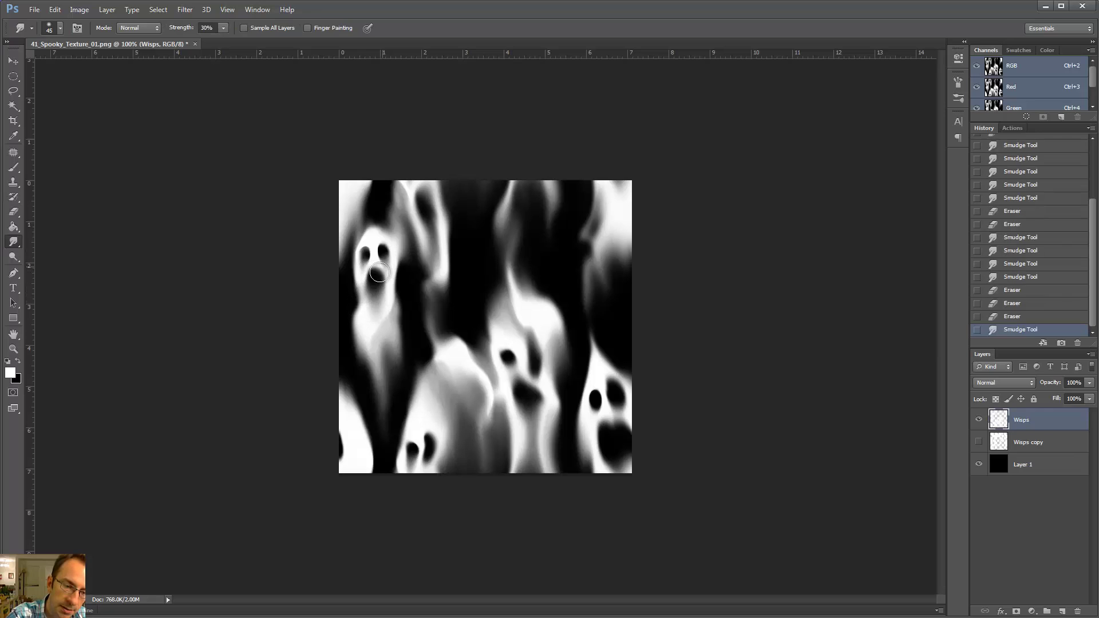
Erase a spot at the lower left of the left ghost's mouth and smudge across the mouth with a 45 px brush.
key("b")
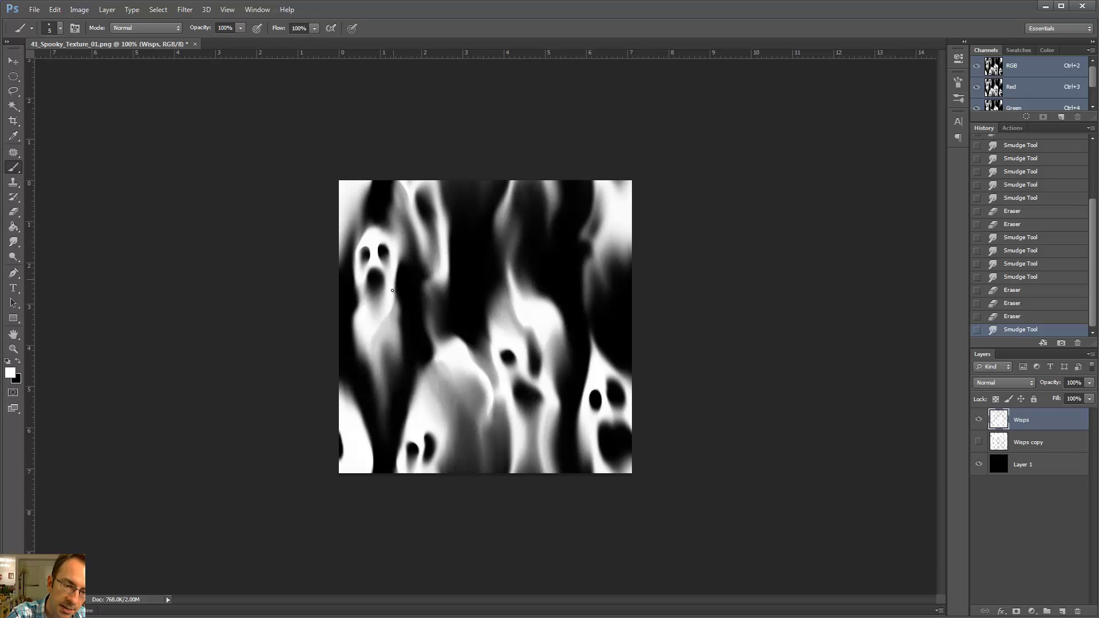
key("e")
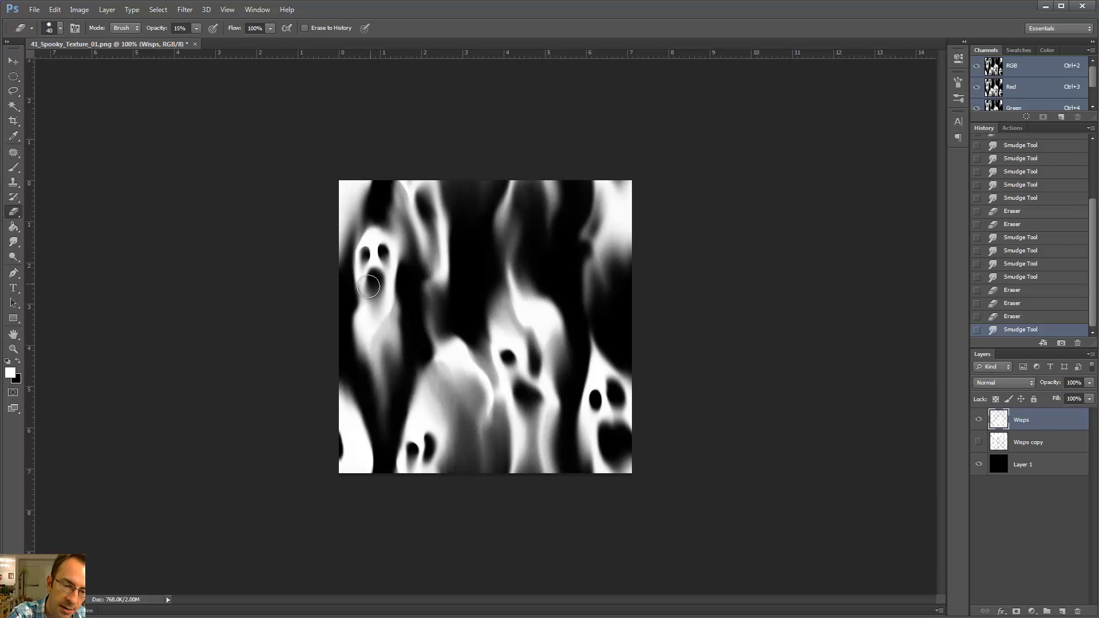
left_click(368, 289)
key("r")
left_click_drag(363, 295, 384, 267)
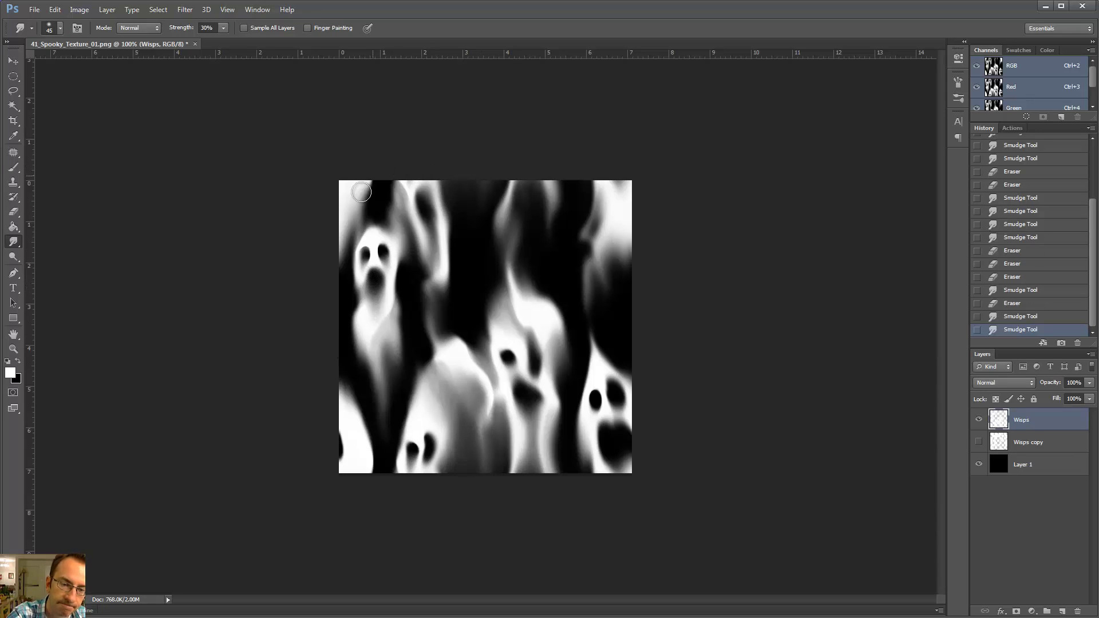
Smudge the left ghost's forehead from between the eyes up toward the right with a 45 px brush.
key("e")
key("r")
left_click_drag(371, 248, 386, 222)
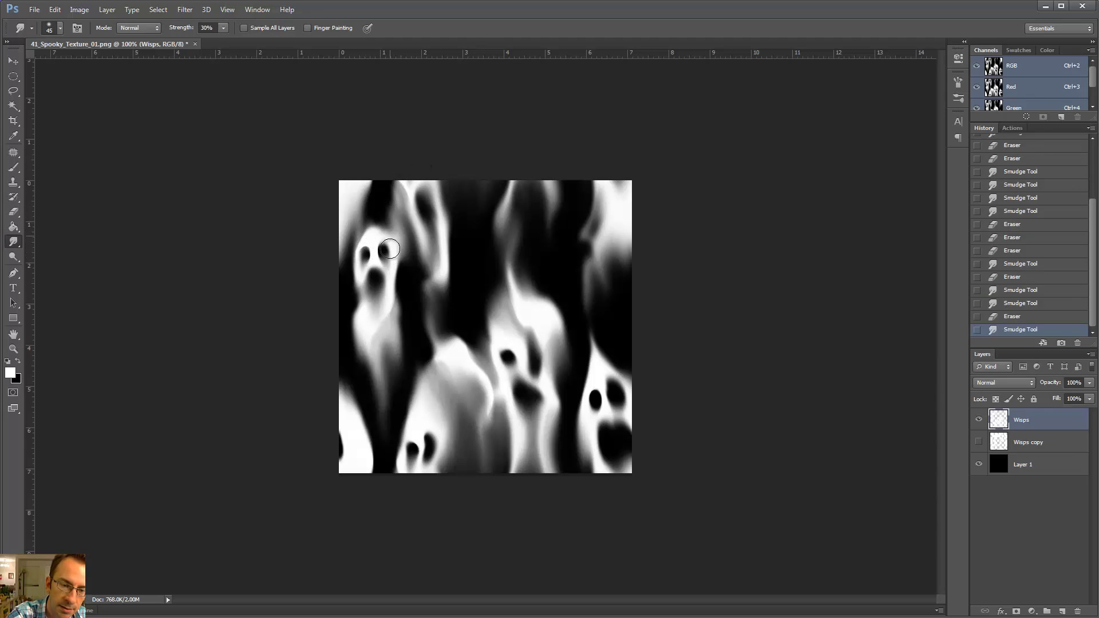
Erase the face edge beside the left ghost's right eye with a 40 px eraser and smudge above that eye.
key("e")
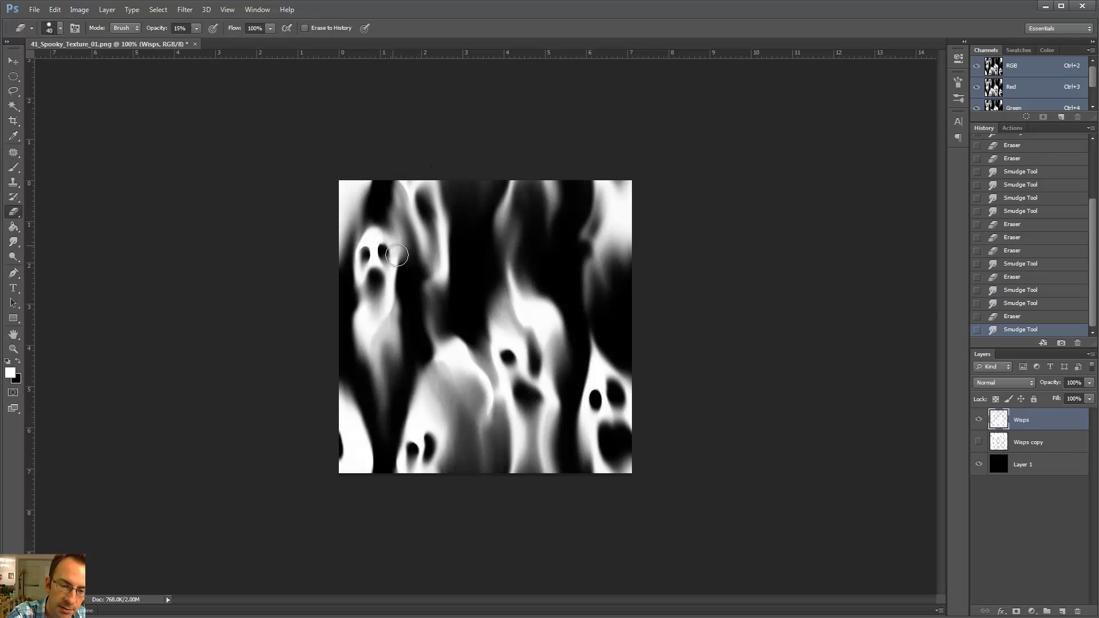
left_click_drag(397, 255, 407, 287)
key("r")
left_click_drag(390, 244, 395, 228)
Erase further down the left ghost's right cheek at 15% opacity and smudge the edge of its head upward.
key("e")
mouse_move(403, 266)
left_mouse_down()
mouse_move(385, 177)
mouse_move(412, 309)
left_mouse_up()
key("r")
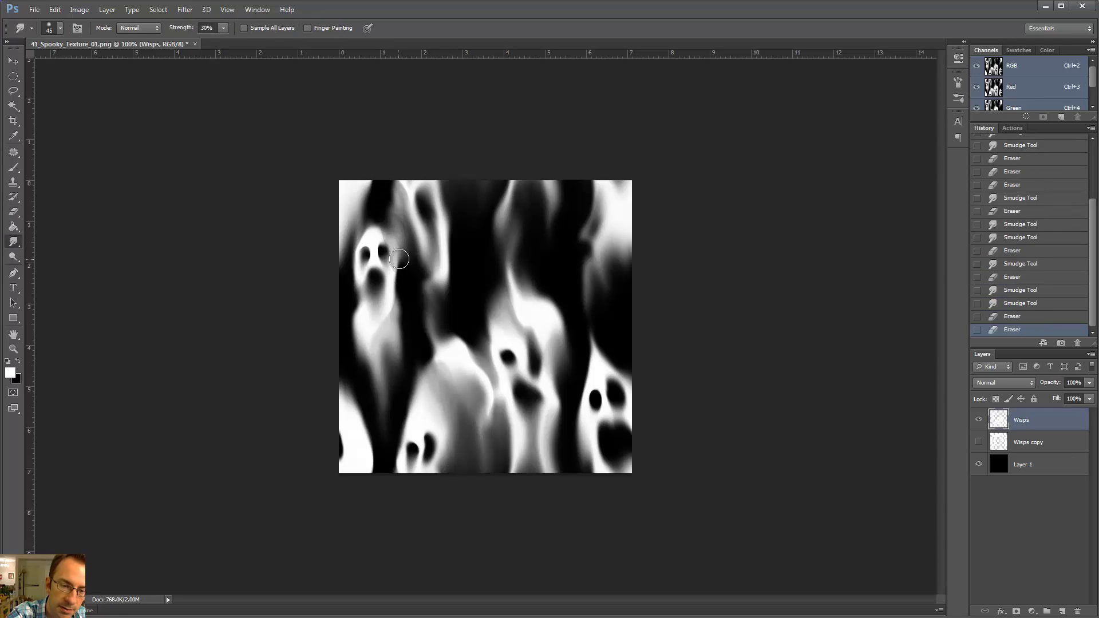
mouse_move(403, 256)
left_mouse_down()
mouse_move(391, 222)
mouse_move(389, 253)
mouse_move(390, 215)
mouse_move(390, 249)
mouse_move(385, 212)
mouse_move(380, 221)
mouse_move(392, 244)
mouse_move(393, 230)
mouse_move(395, 268)
mouse_move(433, 131)
mouse_move(396, 271)
mouse_move(394, 216)
mouse_move(390, 249)
mouse_move(423, 175)
mouse_move(386, 250)
mouse_move(385, 231)
mouse_move(427, 355)
mouse_move(402, 216)
left_mouse_up()
key("e")
key("r")
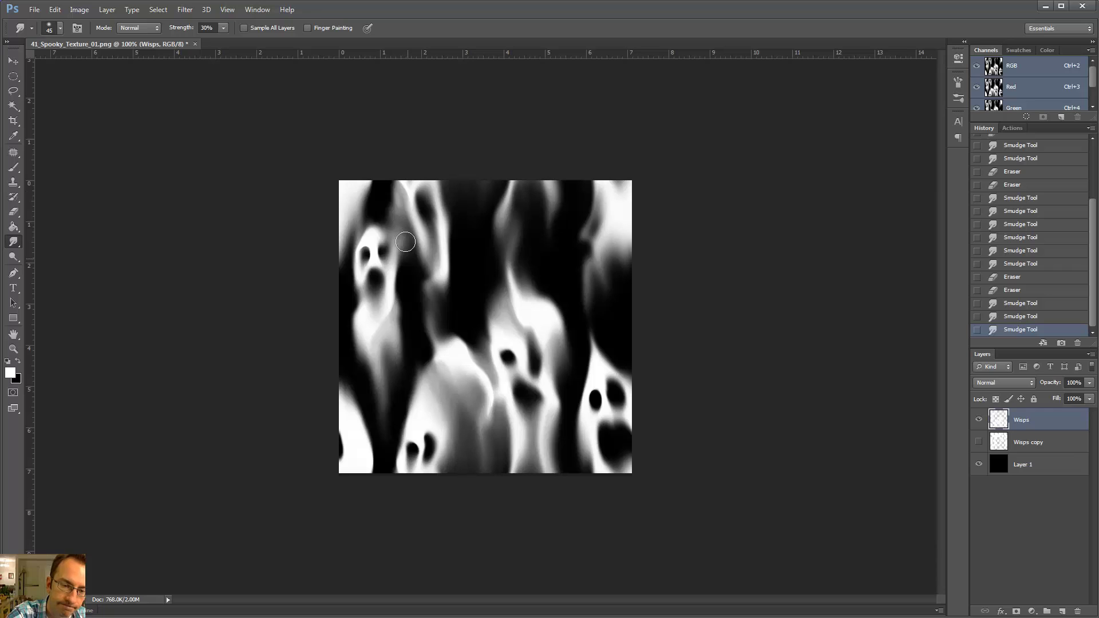
Brush and smudge the grey wisps between the left ghost and the elongated upper figure upward with a 45 px smudge brush.
mouse_move(413, 301)
left_mouse_down()
mouse_move(408, 198)
mouse_move(421, 257)
mouse_move(409, 228)
left_mouse_up()
key("e")
key("b")
key("r")
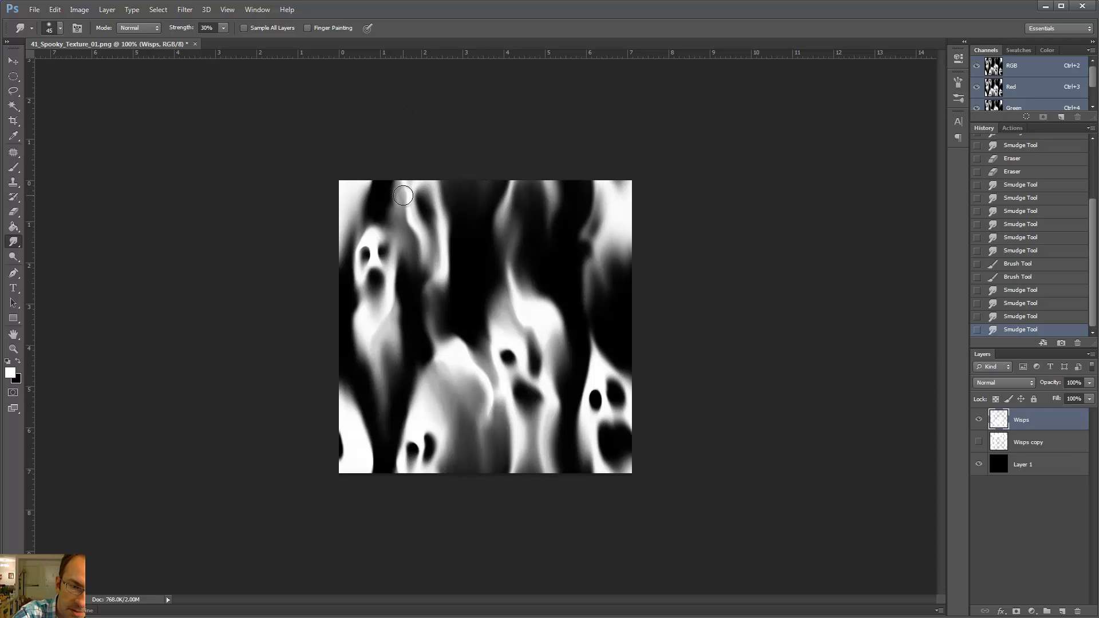
mouse_move(406, 250)
left_mouse_down()
mouse_move(408, 177)
mouse_move(406, 188)
left_mouse_up()
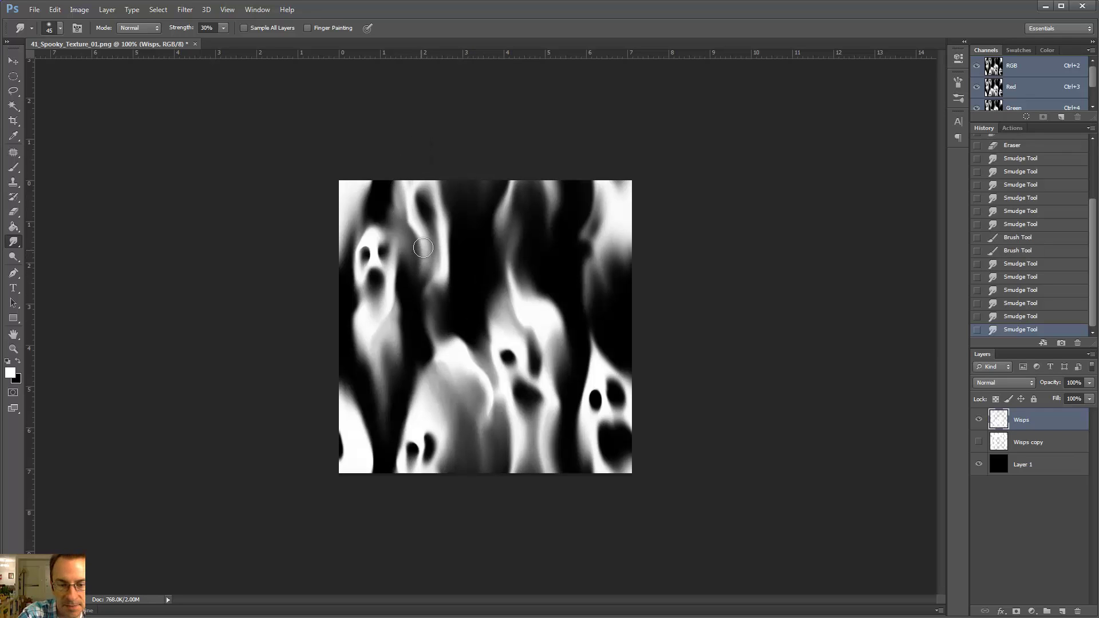
left_click_drag(420, 302, 424, 264)
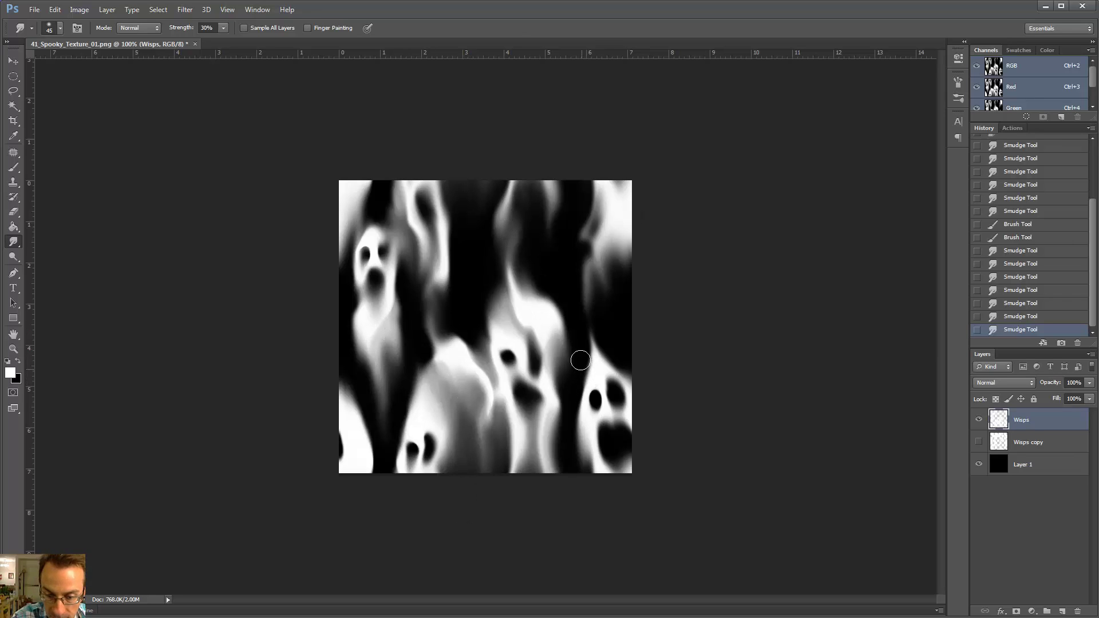
Smudge the dark gap between the centre and right ghosts upward past the right ghost's head with a 45 px brush.
mouse_move(579, 361)
left_mouse_down()
mouse_move(570, 363)
mouse_move(575, 378)
left_mouse_up()
left_click_drag(587, 442, 581, 295)
mouse_move(579, 335)
left_mouse_down()
mouse_move(578, 413)
mouse_move(593, 241)
left_mouse_up()
left_click_drag(568, 357, 575, 353)
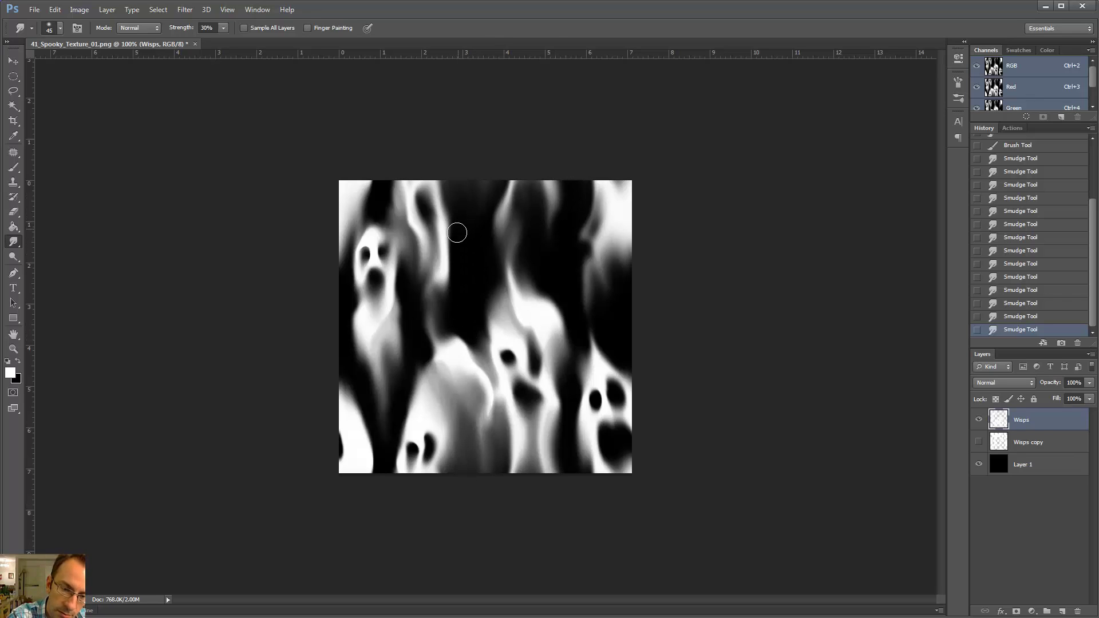
Soften the right edge of the elongated upper figure by smudging it into the dark area, using a brush of up to 100 px.
key("bracketright")
left_click_drag(452, 238, 463, 228)
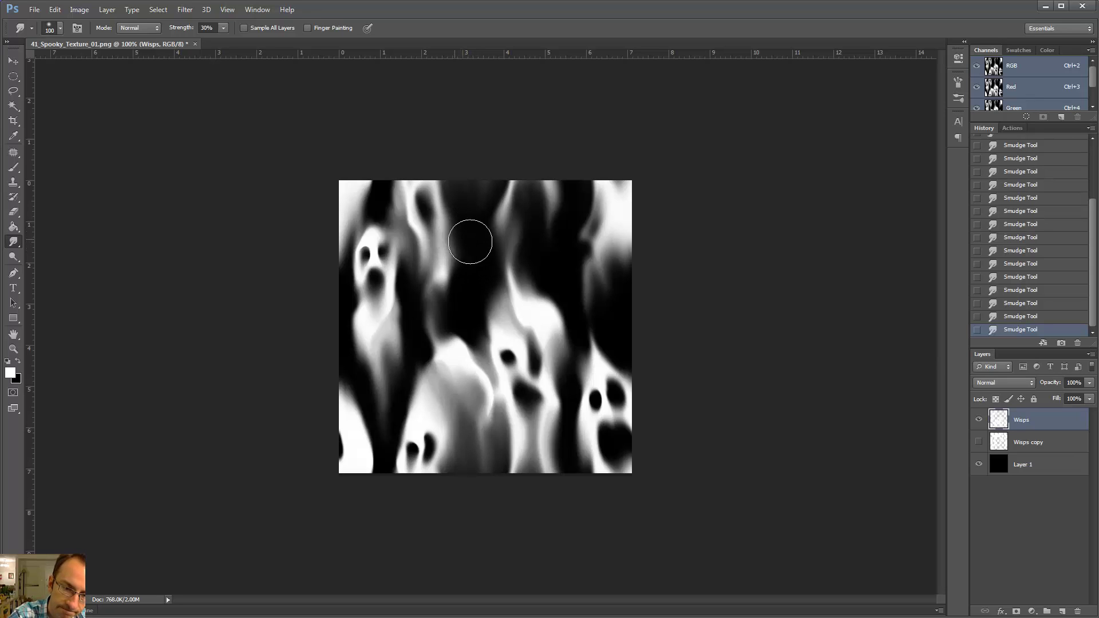
left_click_drag(454, 265, 454, 253)
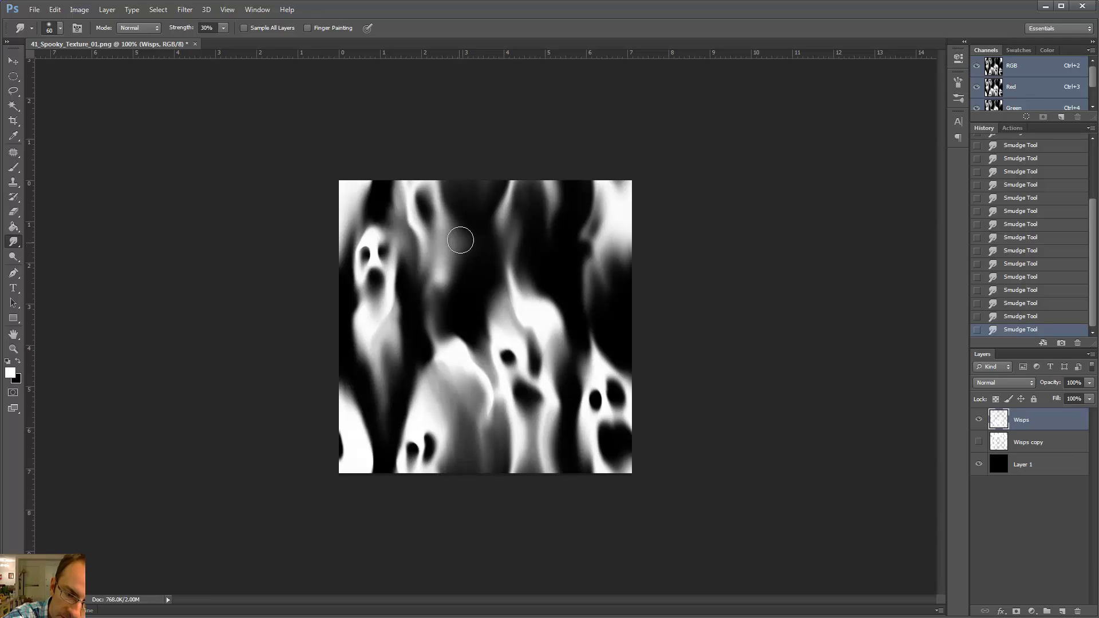
Paint a thin white stroke in the dark area right of the elongated figure, then smudge it upward at 60 px and erase parts.
key("b")
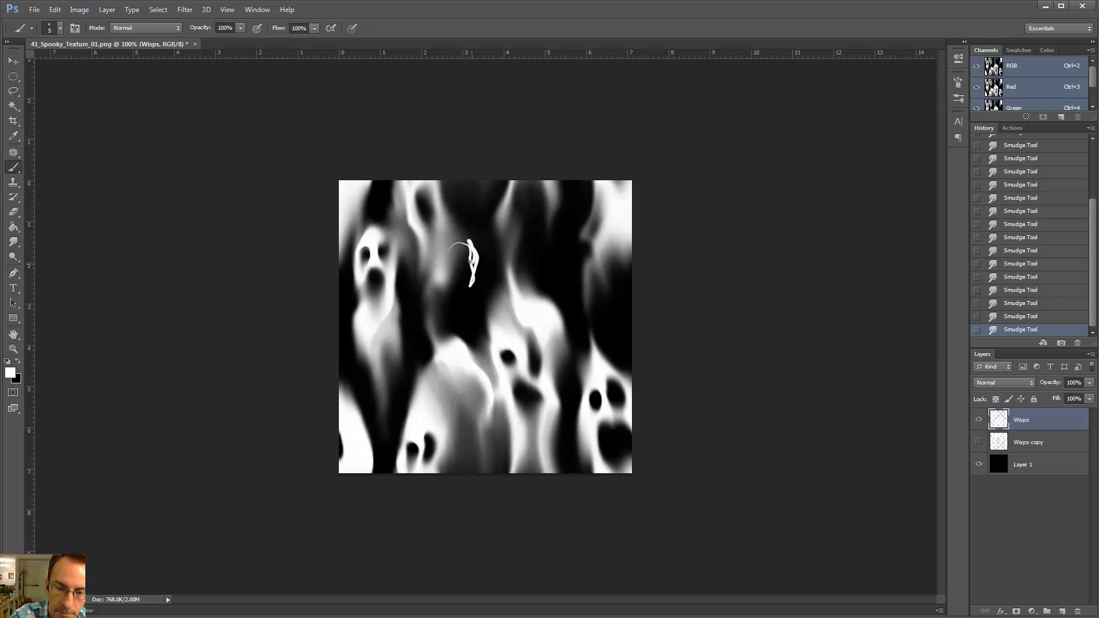
key("r")
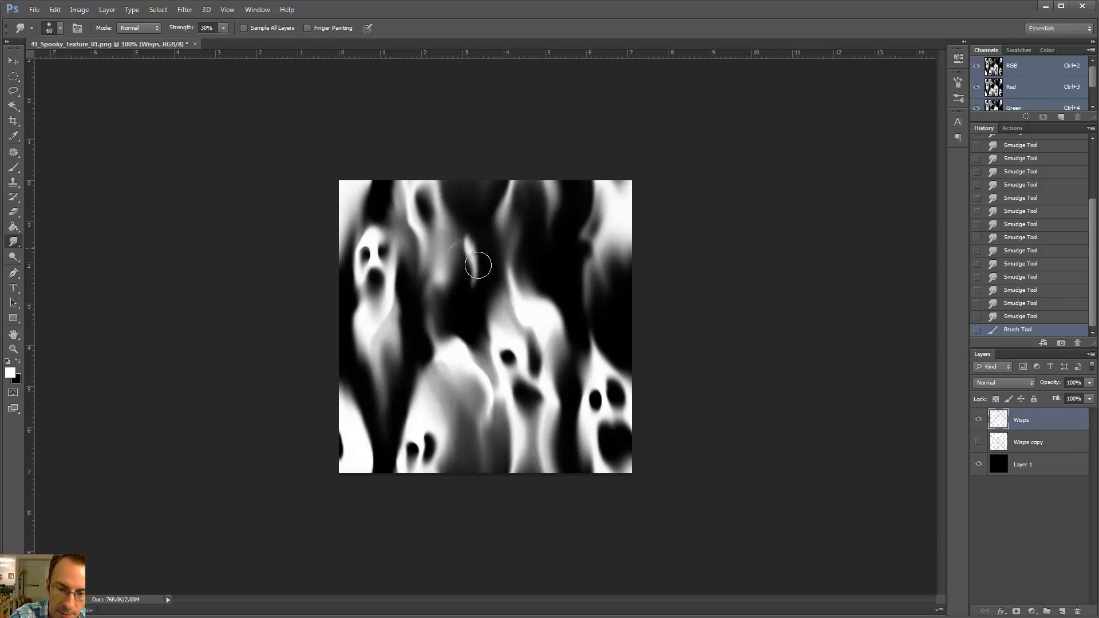
mouse_move(465, 252)
left_mouse_down()
mouse_move(474, 294)
mouse_move(472, 219)
mouse_move(473, 300)
mouse_move(467, 188)
left_mouse_up()
key("e")
key("r")
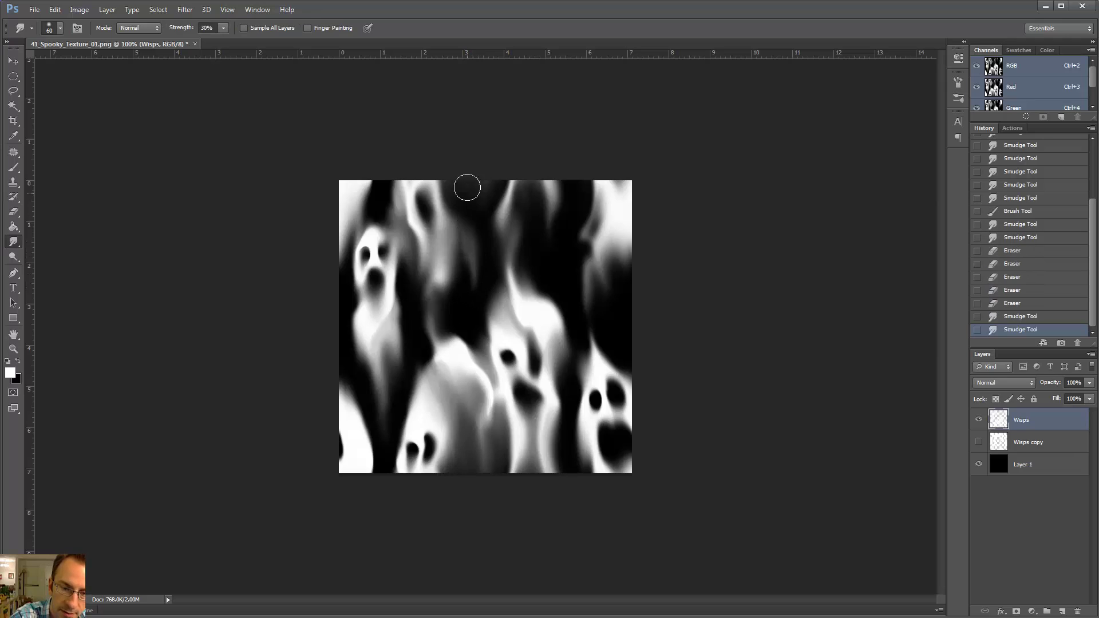
mouse_move(468, 245)
left_mouse_down()
mouse_move(475, 279)
mouse_move(474, 230)
mouse_move(457, 231)
mouse_move(470, 172)
left_mouse_up()
Erase across the new faint wisp in the upper middle and smudge its right part upward with a 60 px brush.
key("e")
mouse_move(462, 252)
left_mouse_down()
mouse_move(473, 213)
mouse_move(470, 260)
mouse_move(482, 270)
mouse_move(475, 246)
mouse_move(467, 347)
mouse_move(485, 256)
mouse_move(475, 262)
mouse_move(470, 221)
mouse_move(497, 252)
left_mouse_up()
key("r")
mouse_move(486, 252)
left_mouse_down()
mouse_move(465, 233)
mouse_move(471, 261)
mouse_move(525, 279)
mouse_move(468, 225)
mouse_move(497, 261)
mouse_move(474, 237)
mouse_move(489, 255)
mouse_move(471, 274)
mouse_move(465, 356)
mouse_move(469, 292)
mouse_move(486, 303)
mouse_move(469, 206)
left_mouse_up()
Smudge the left part of the faint wisp up toward the top edge and touch up the centre ghost's left shoulder at 60 px.
key("b")
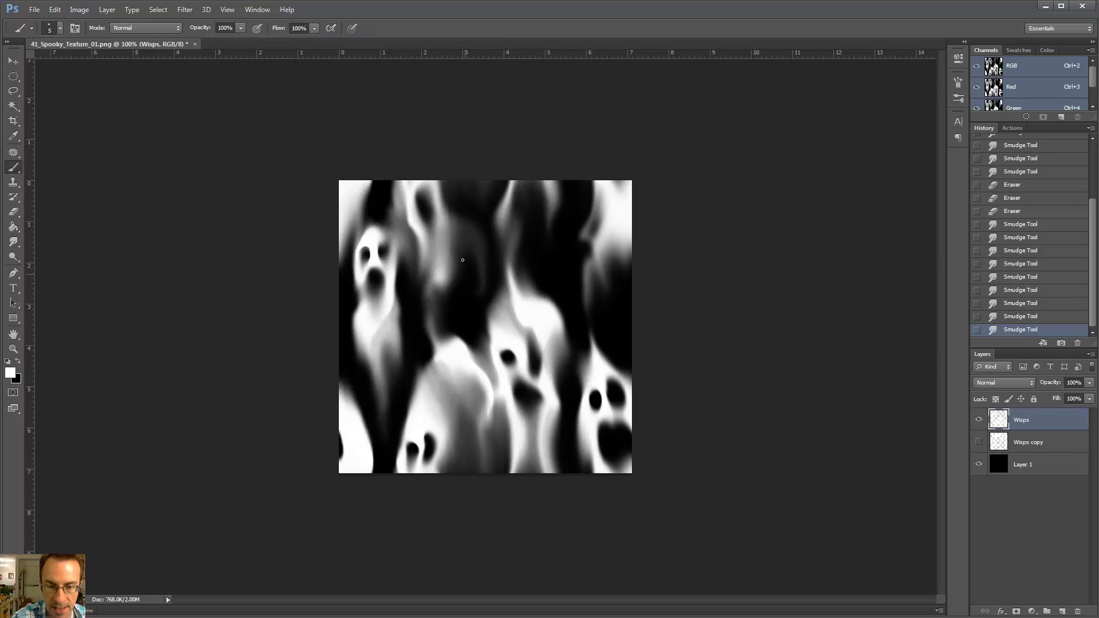
key("r")
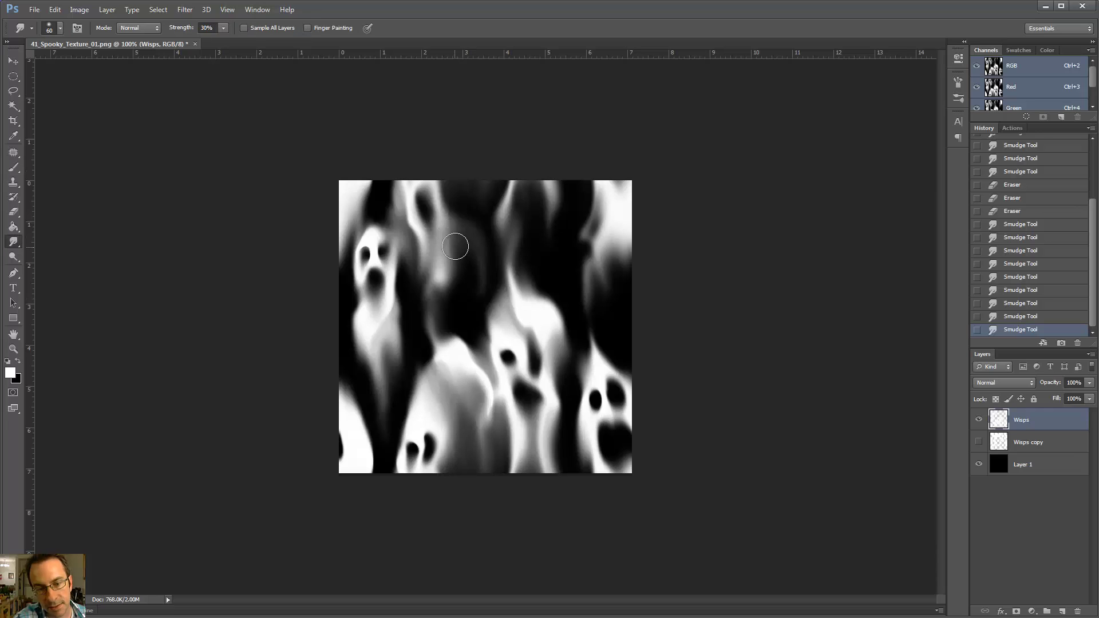
left_click_drag(456, 246, 469, 188)
left_click_drag(449, 258, 457, 222)
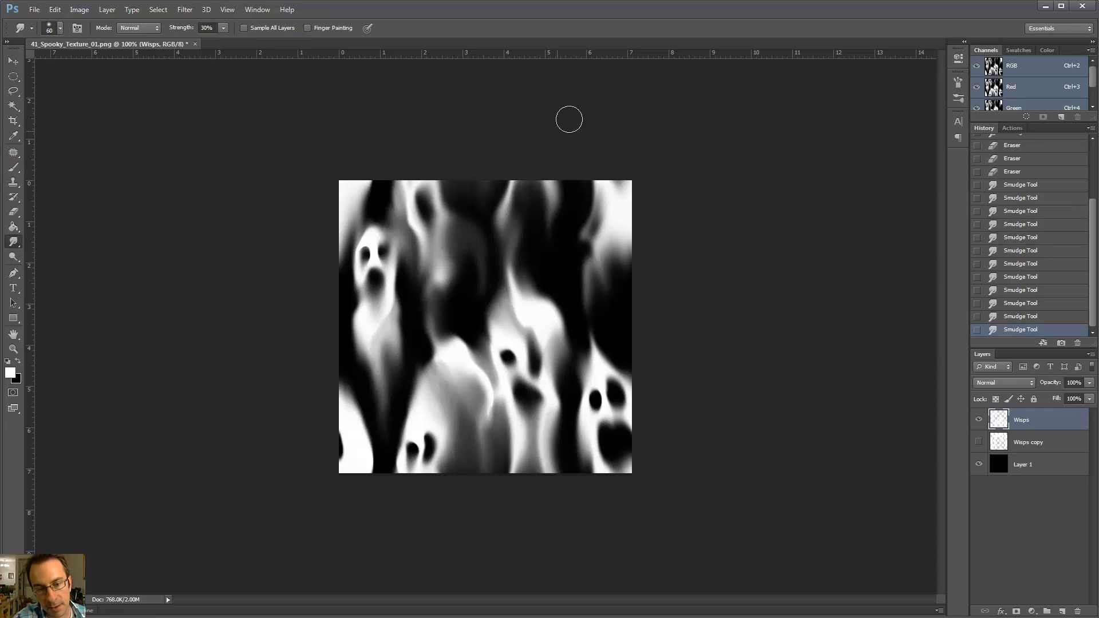
mouse_move(492, 311)
left_mouse_down()
mouse_move(483, 289)
mouse_move(497, 255)
mouse_move(499, 316)
left_mouse_up()
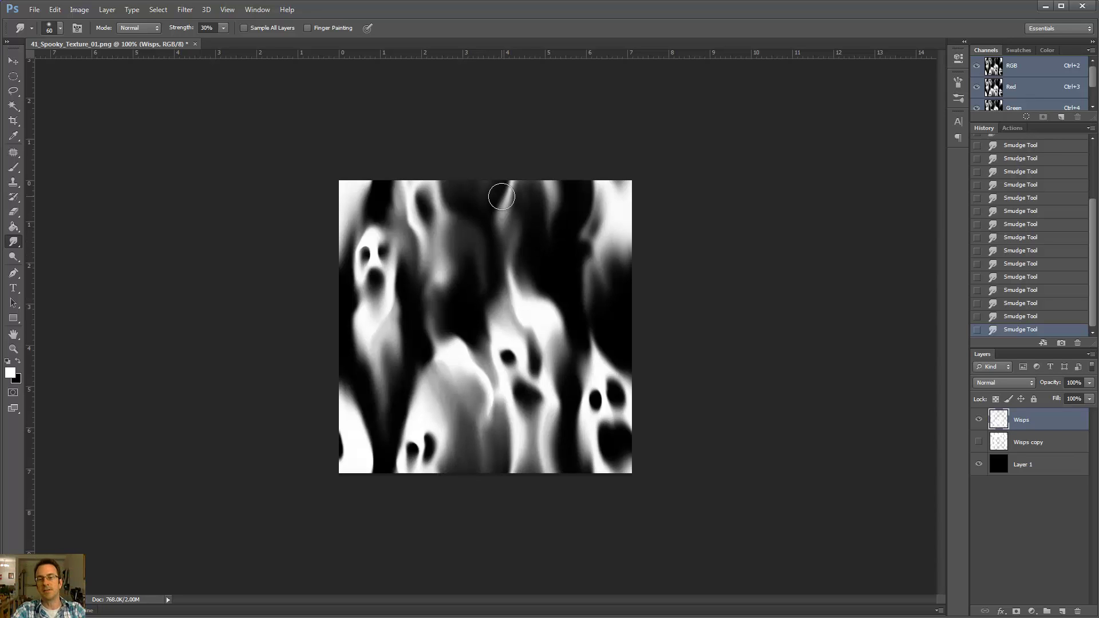
Examine the whole ghost texture at a reduced 25% view to judge how it reads when small.
key("b")
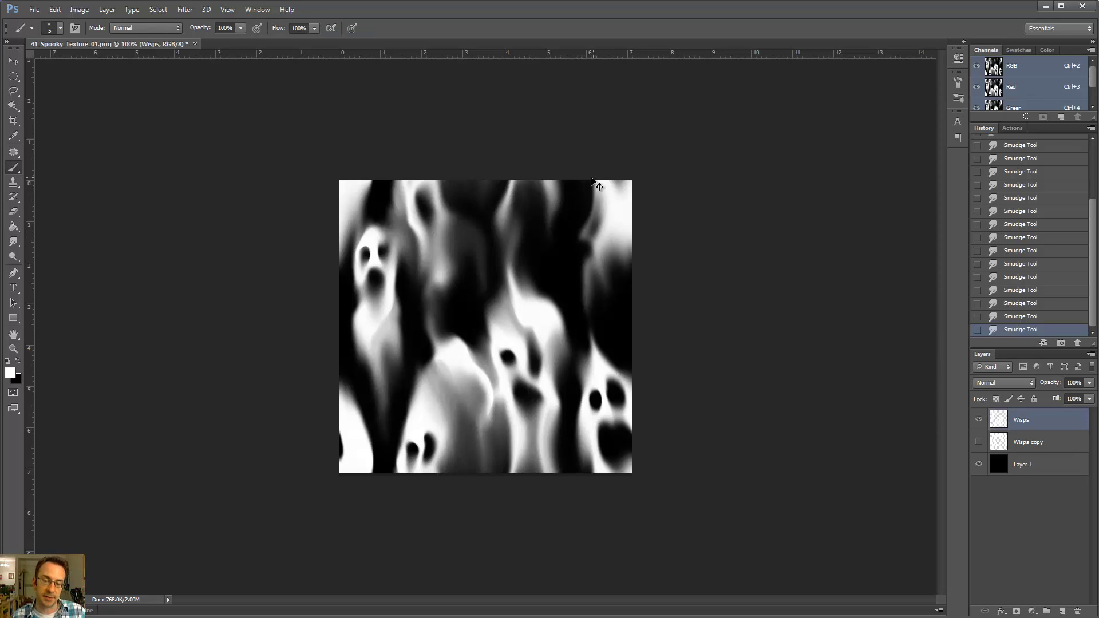
key("ctrl+minus")
key("ctrl+minus")
key("ctrl+minus")
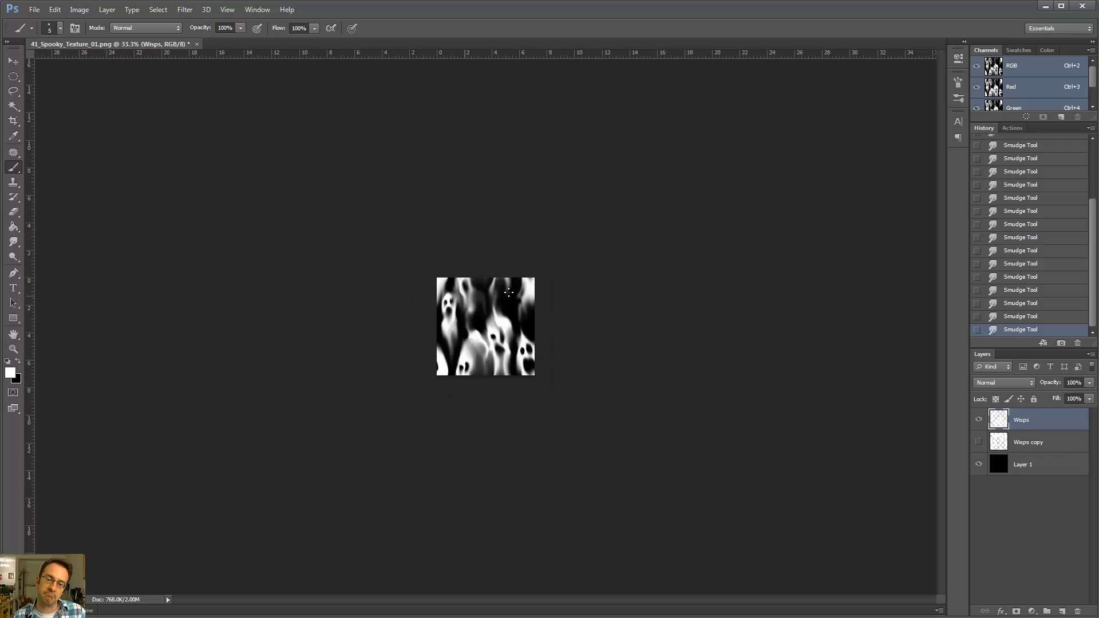
key("ctrl+minus")
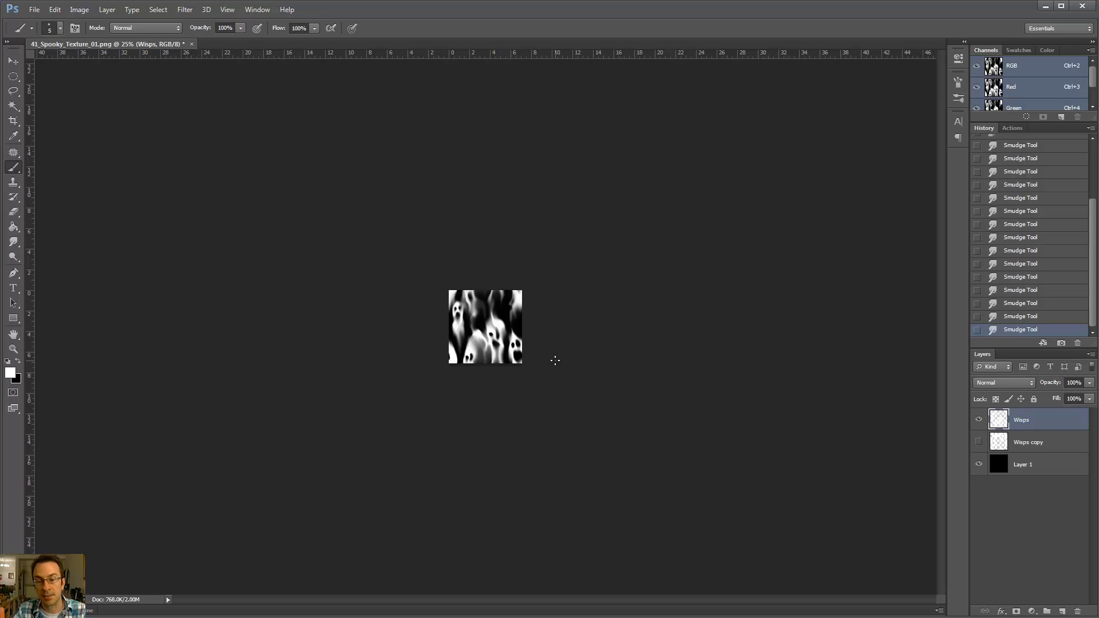
key("ctrl+plus")
key("ctrl+plus")
key("ctrl+plus")
key("ctrl+plus")
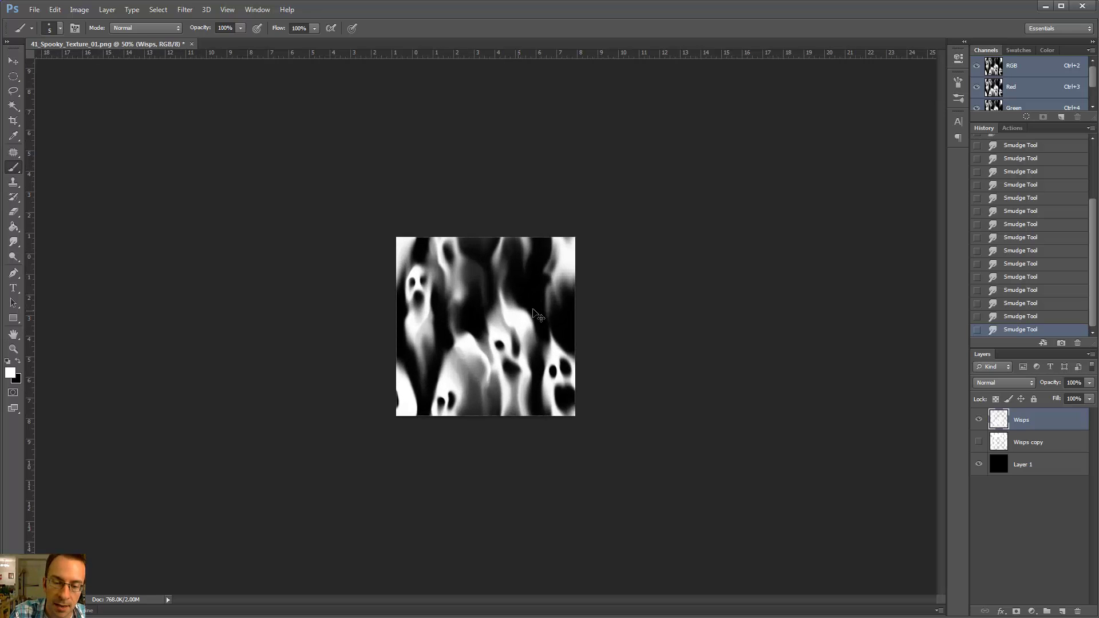
key("r")
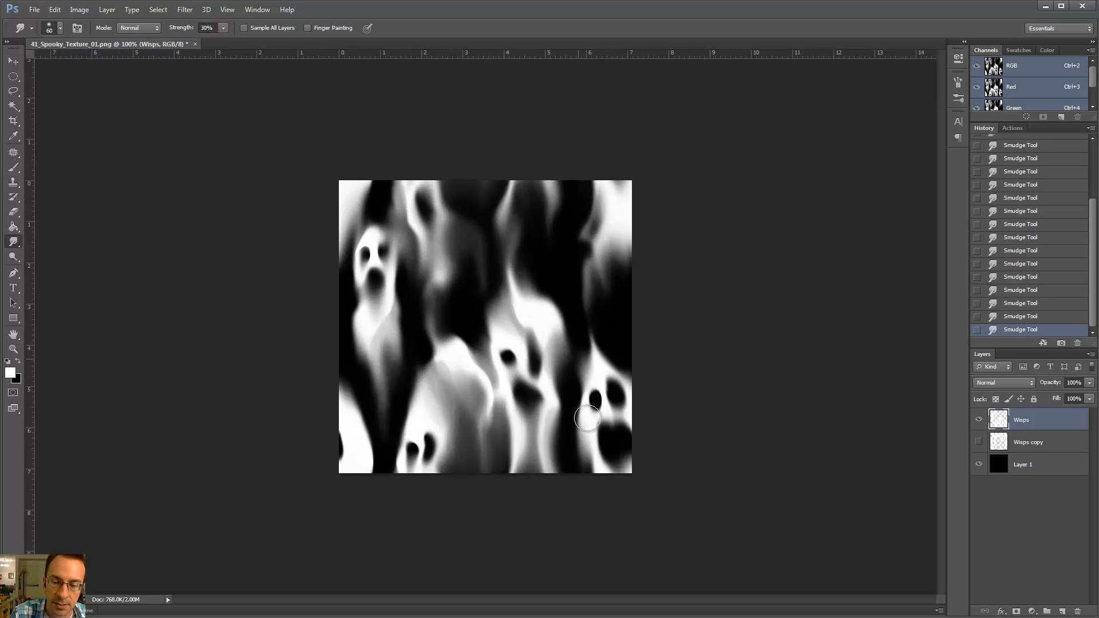
Add a new layer and place it directly below the Wisps layer.
left_click(1063, 611)
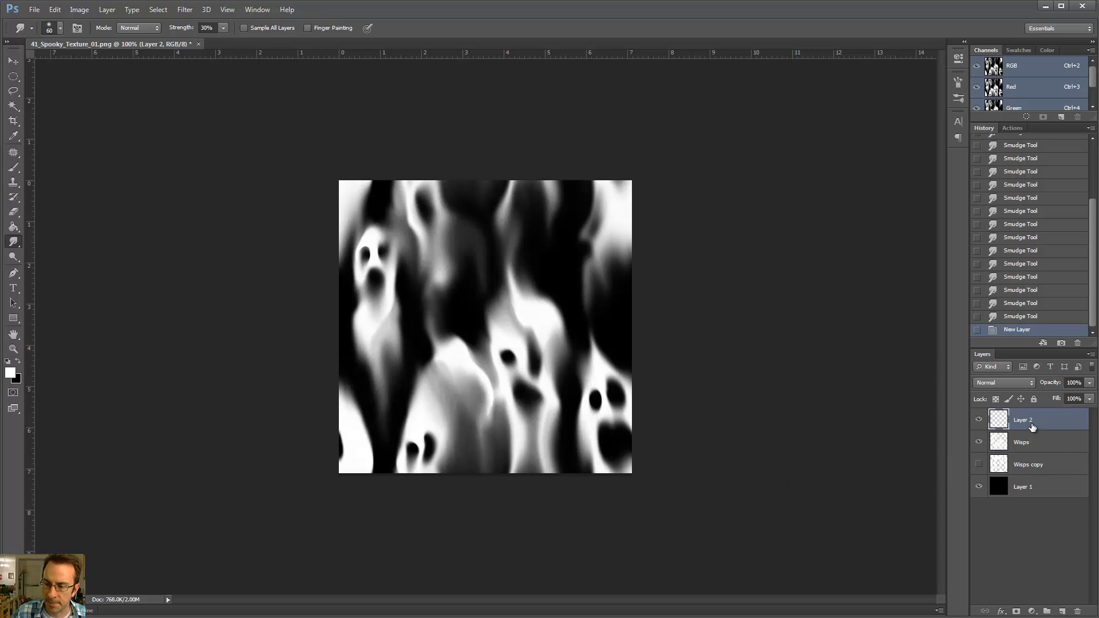
left_click_drag(1032, 427, 1037, 451)
Paint broad white strokes across the middle and lower part of the new layer with a 90 px brush at 100% opacity.
key("b")
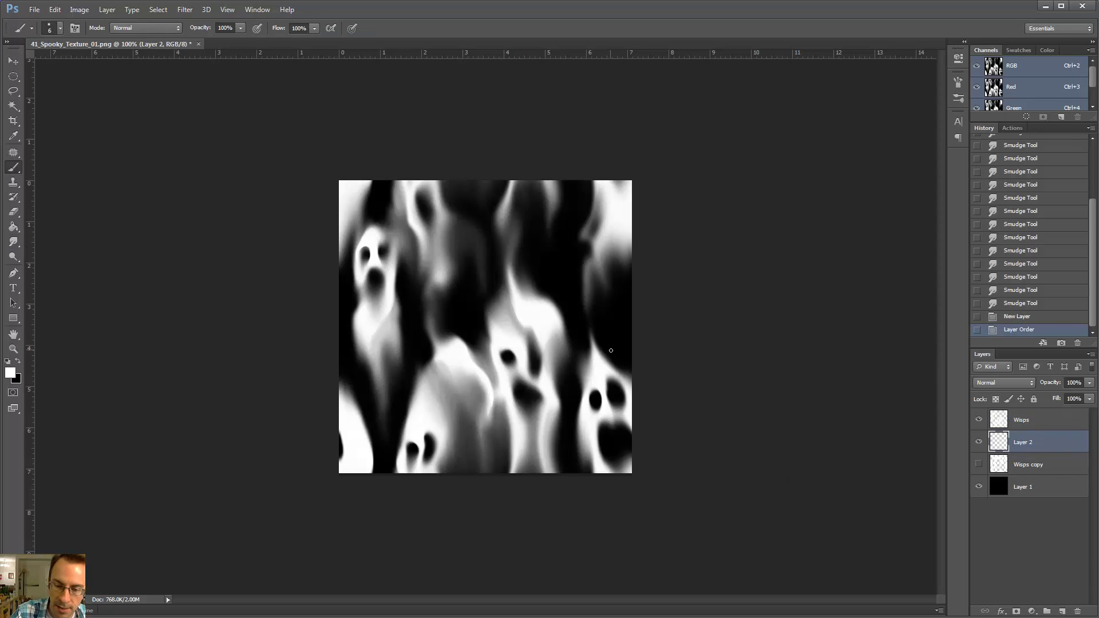
key("bracketright")
key("bracketright")
key("bracketright")
key("bracketright")
key("bracketright")
key("bracketright")
key("bracketright")
key("bracketright")
key("bracketright")
key("bracketright")
key("bracketright")
key("bracketright")
key("bracketright")
mouse_move(590, 392)
left_mouse_down()
mouse_move(499, 241)
mouse_move(527, 259)
left_mouse_up()
key("ctrl+z")
key("bracketleft")
key("bracketleft")
key("bracketleft")
key("bracketleft")
key("bracketleft")
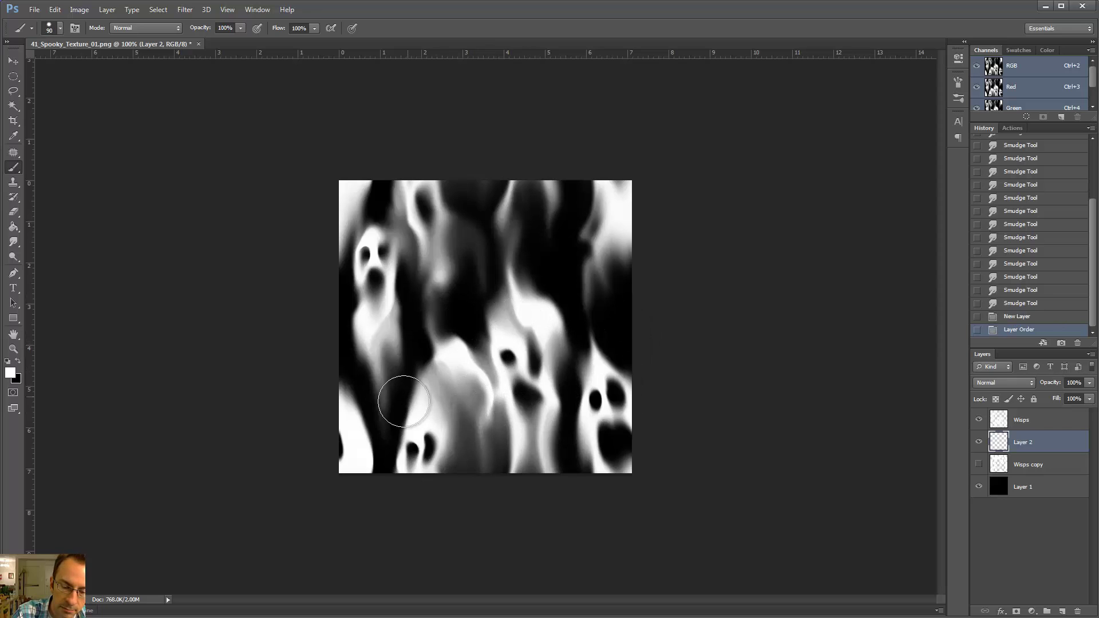
left_click_drag(401, 395, 391, 421)
mouse_move(434, 339)
left_mouse_down()
mouse_move(498, 360)
mouse_move(483, 296)
mouse_move(442, 255)
mouse_move(536, 292)
mouse_move(598, 349)
mouse_move(596, 288)
mouse_move(596, 440)
mouse_move(412, 438)
left_mouse_up()
Smudge the broad white strokes on the layer below Wisps with a large brush of 150 to 250 px.
key("r")
key("bracketright")
key("bracketright")
key("bracketright")
key("bracketright")
key("bracketright")
key("bracketright")
key("bracketright")
key("bracketright")
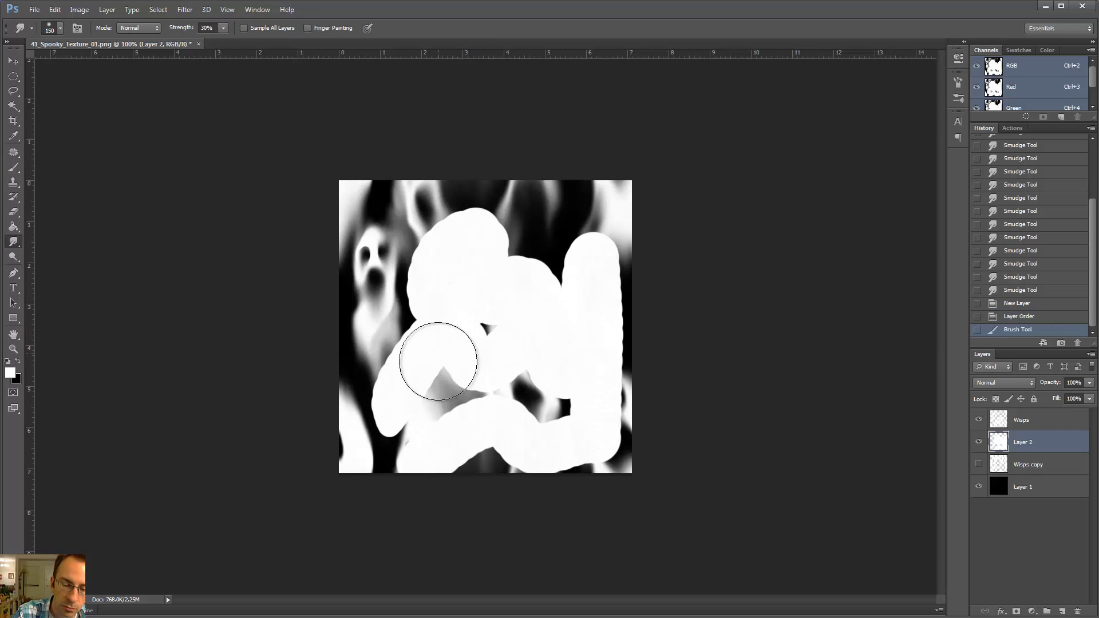
mouse_move(442, 361)
left_mouse_down()
mouse_move(427, 274)
mouse_move(422, 346)
mouse_move(435, 395)
mouse_move(464, 374)
mouse_move(502, 371)
mouse_move(553, 334)
mouse_move(582, 334)
mouse_move(606, 299)
mouse_move(608, 242)
left_mouse_up()
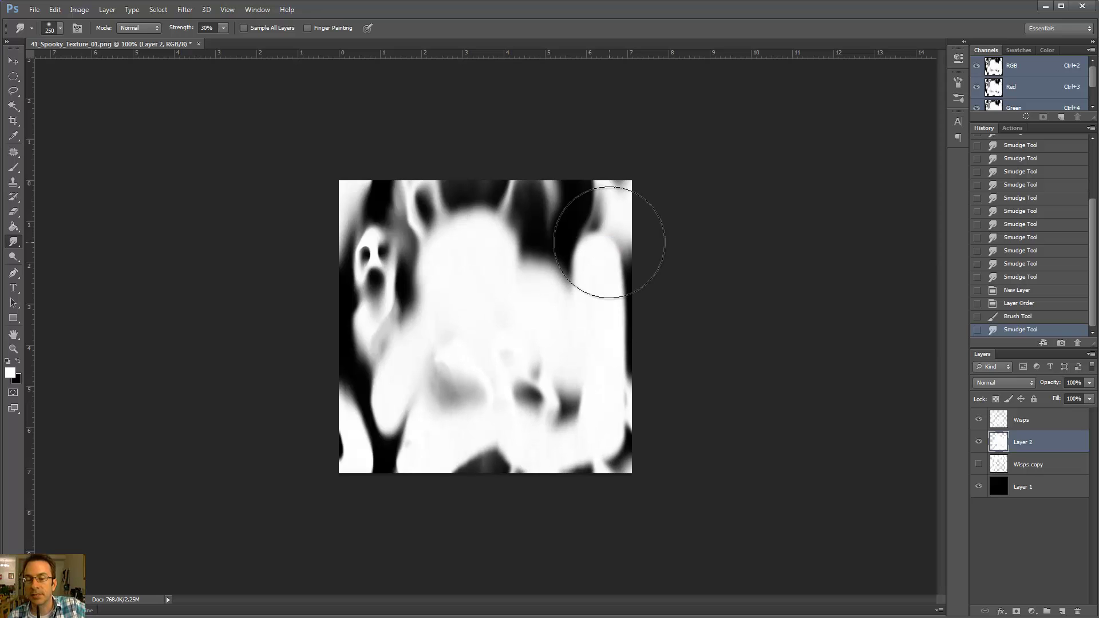
Reduce the Smudge tool's brush size to 40 px.
key("bracketleft")
key("bracketleft")
key("bracketleft")
key("bracketleft")
key("bracketleft")
key("bracketleft")
key("bracketleft")
key("bracketleft")
key("bracketleft")
key("bracketleft")
key("bracketleft")
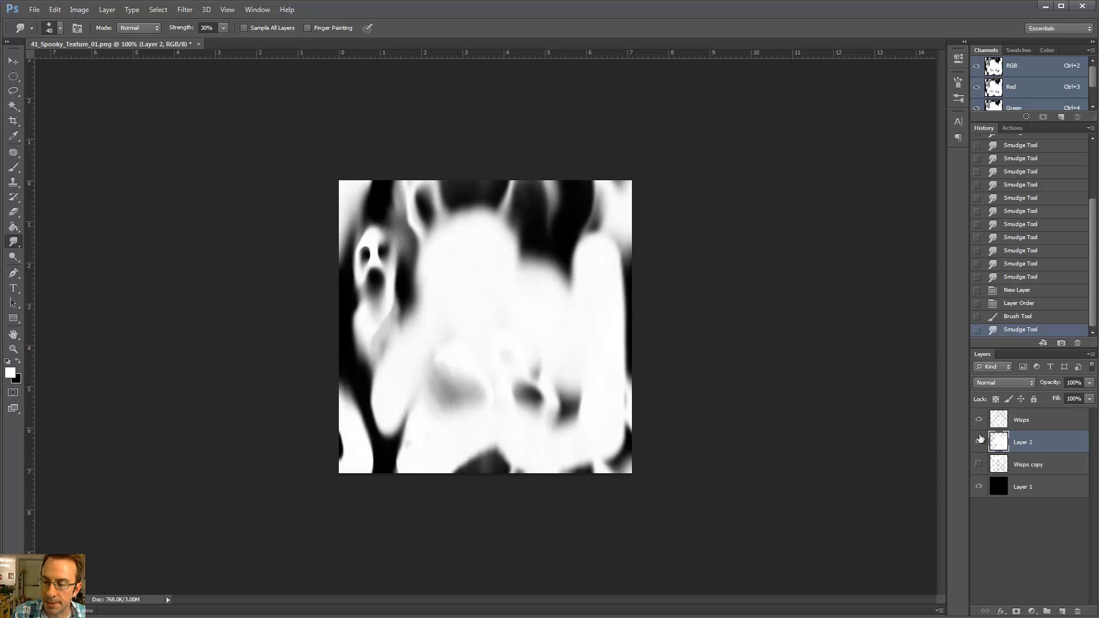
Apply a Gaussian Blur with a large radius of about 80 to 90 px to the white layer below Wisps.
left_click(189, 13)
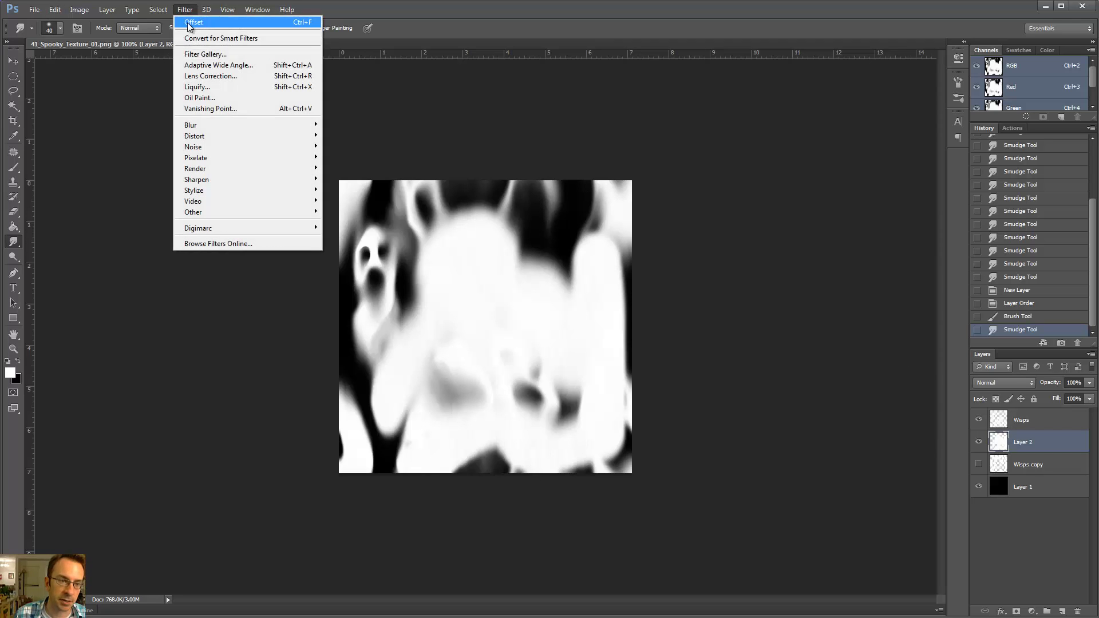
mouse_move(202, 127)
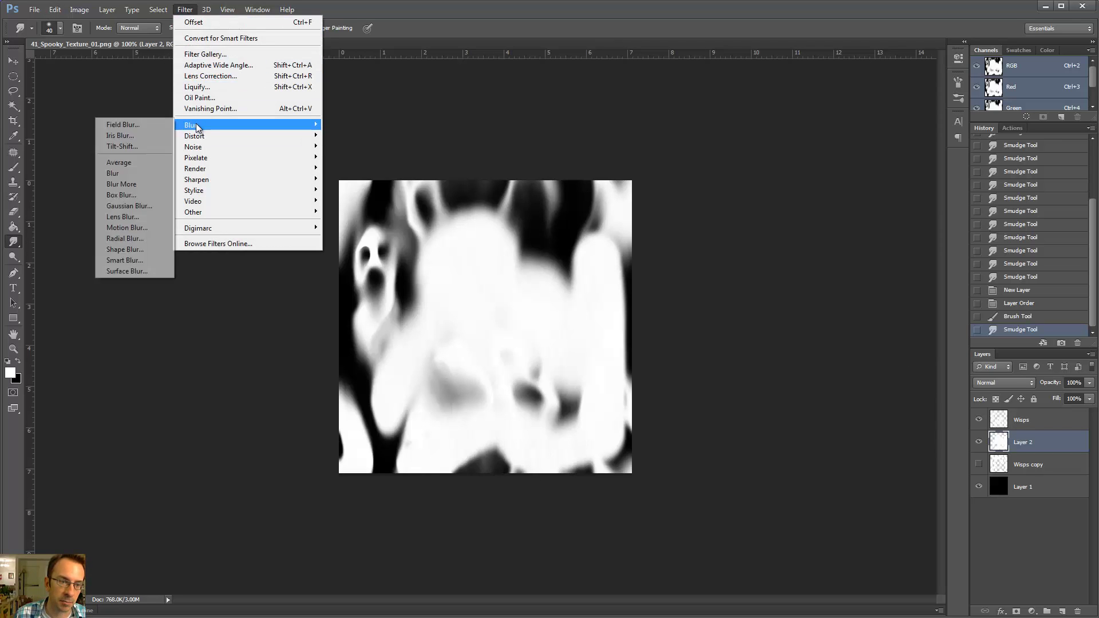
left_click(135, 207)
left_click_drag(710, 318, 743, 321)
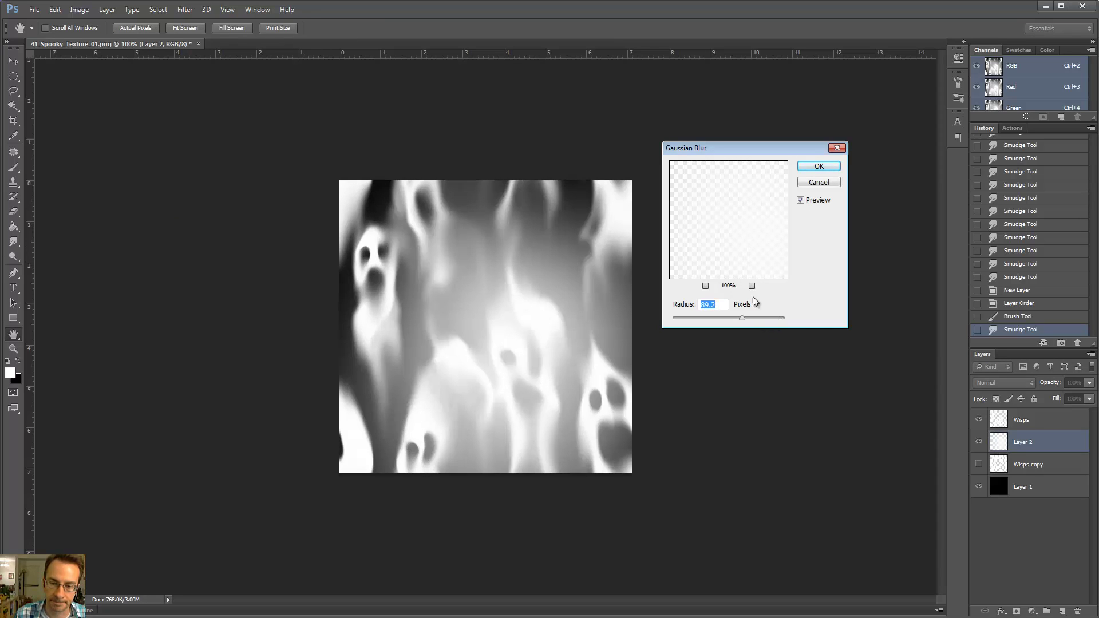
left_click(808, 167)
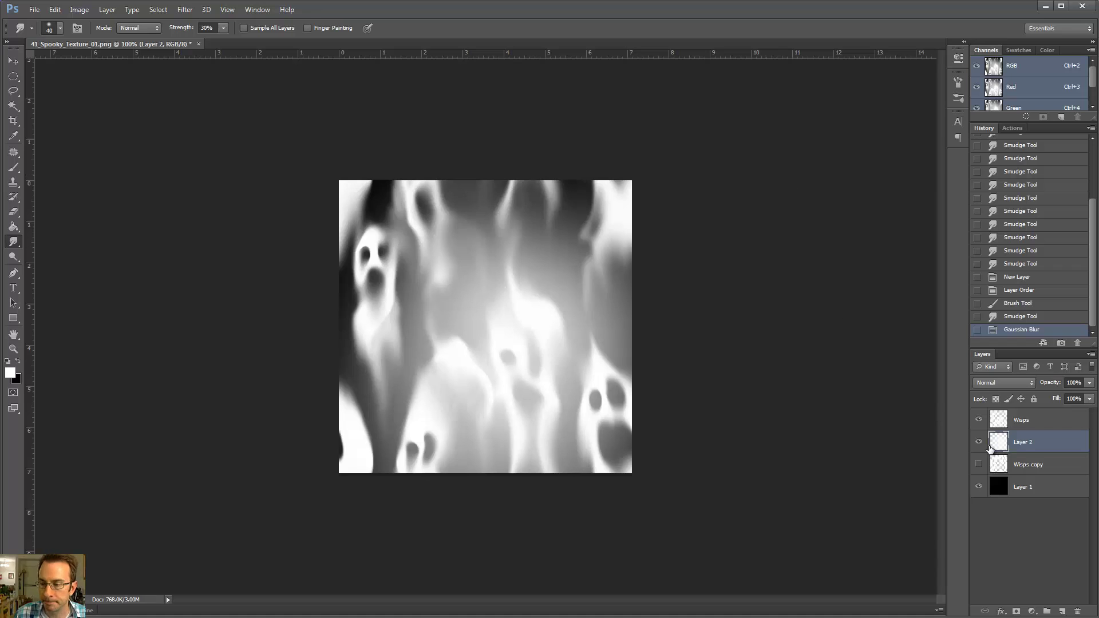
Offset the blurred layer by 0 px horizontally and +256 px vertically with Wrap Around.
left_click(185, 10)
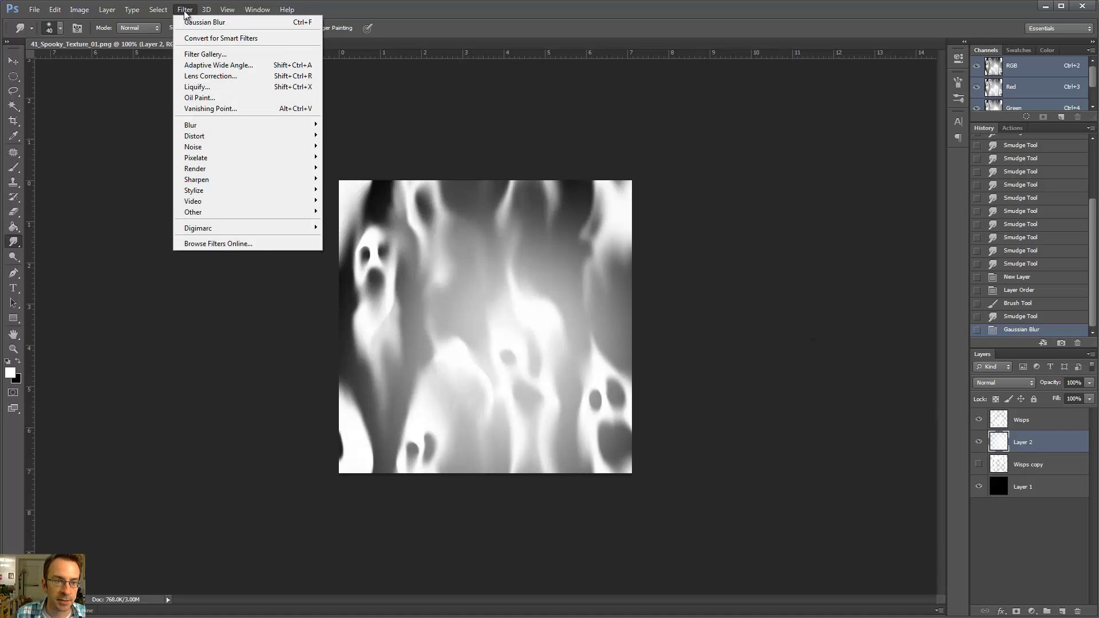
mouse_move(194, 213)
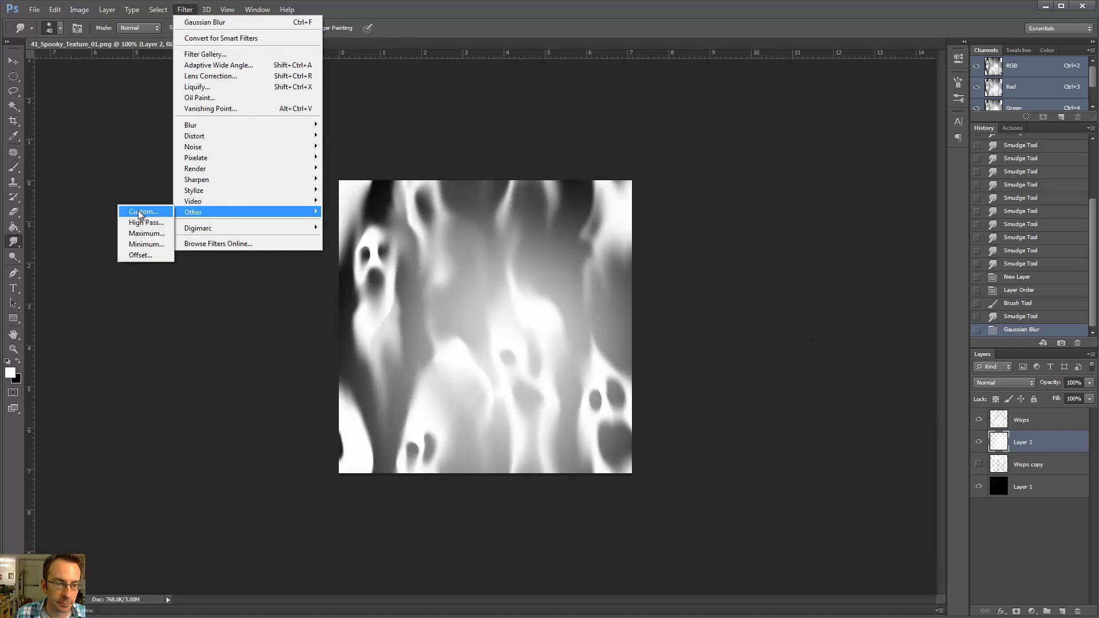
left_click(144, 261)
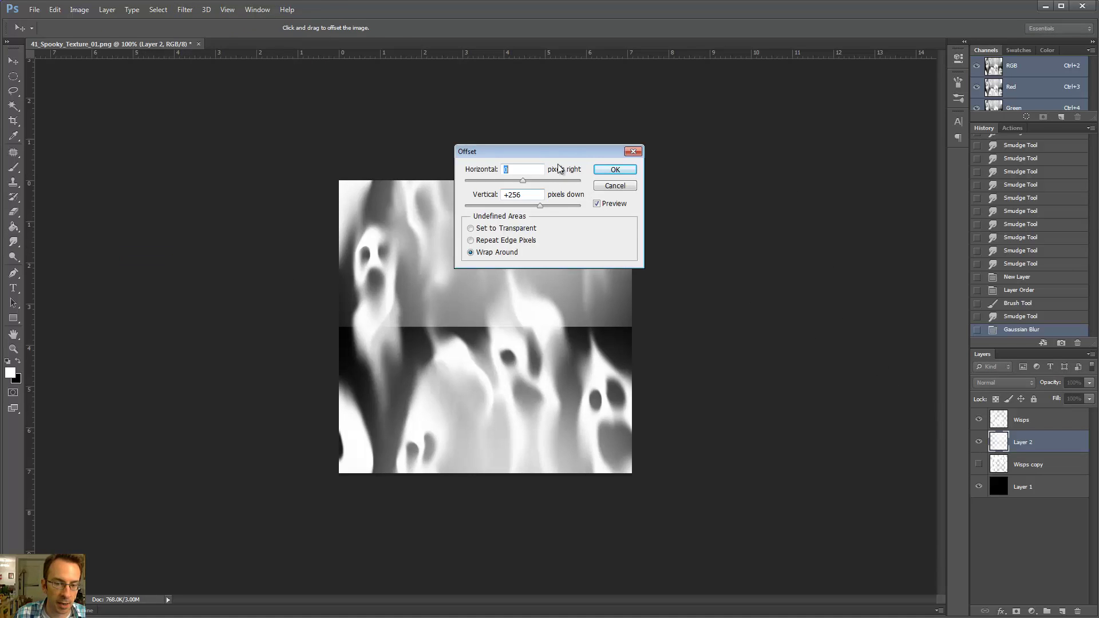
left_click(616, 170)
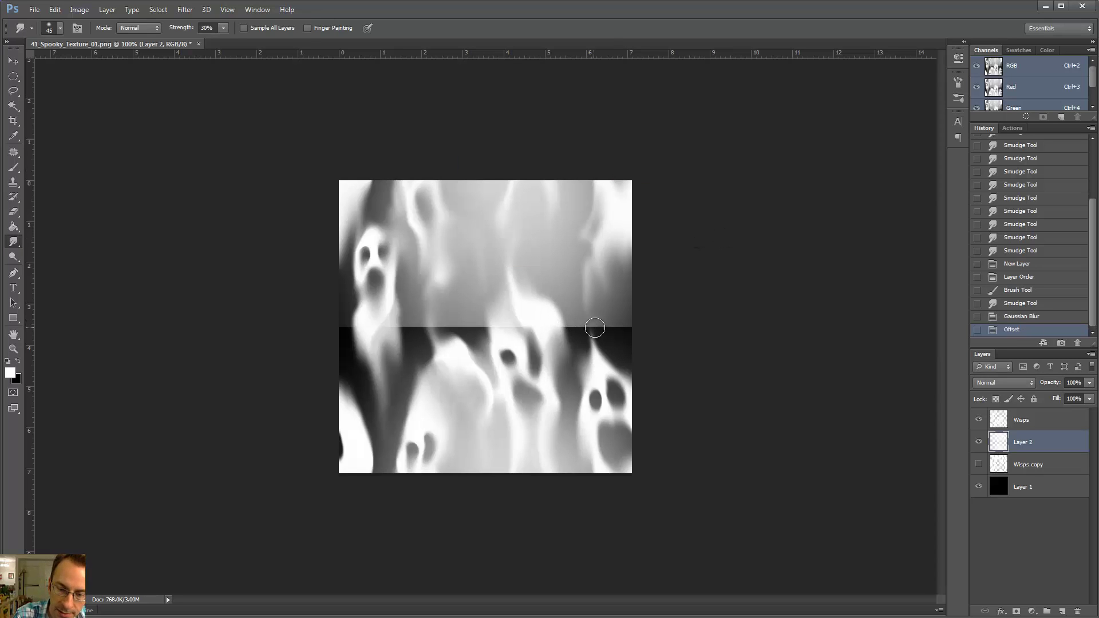
Enlarge the Smudge tool's brush to 125 px.
key("bracketright")
key("bracketright")
key("bracketright")
key("bracketright")
key("bracketright")
key("bracketright")
key("bracketright")
key("bracketright")
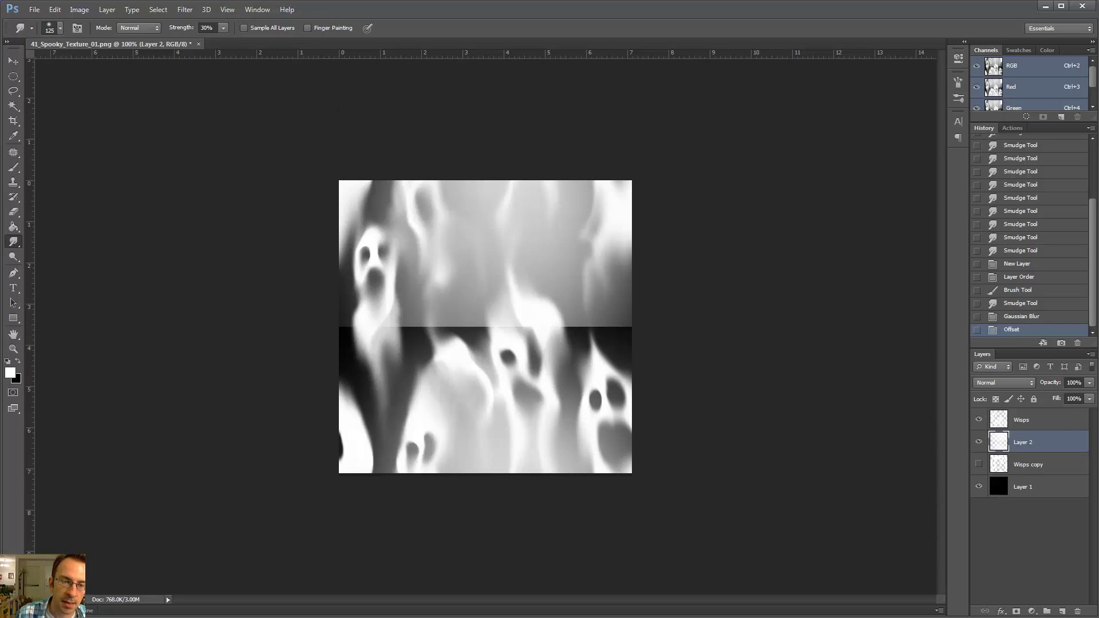
Apply the Gaussian Blur again to Layer 2 with the same large radius as the previous blur.
left_click(181, 11)
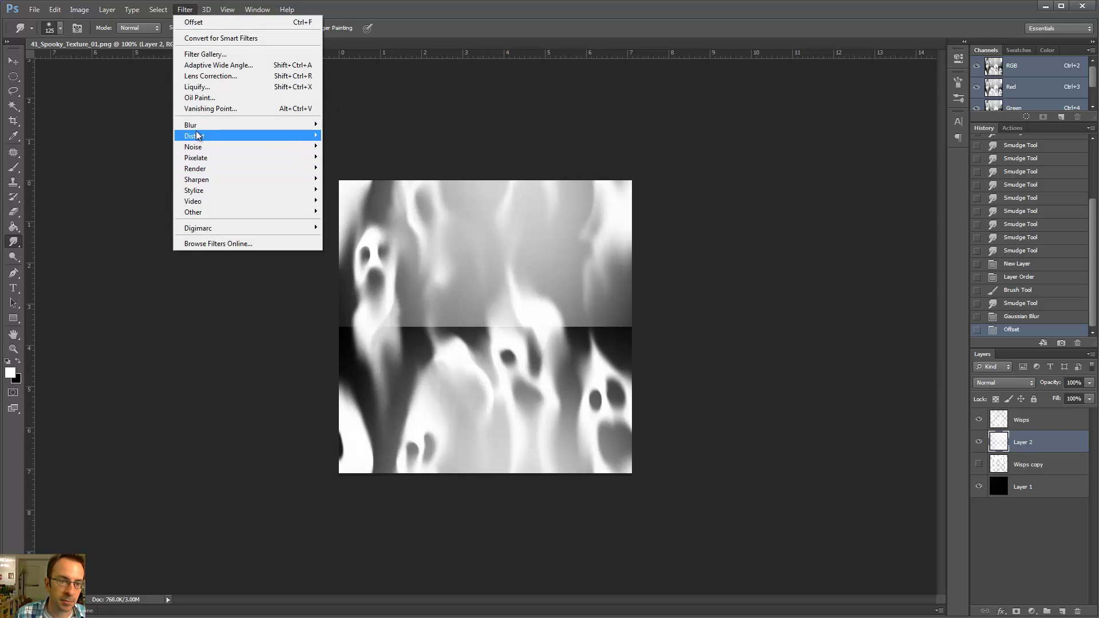
mouse_move(196, 127)
left_click(123, 212)
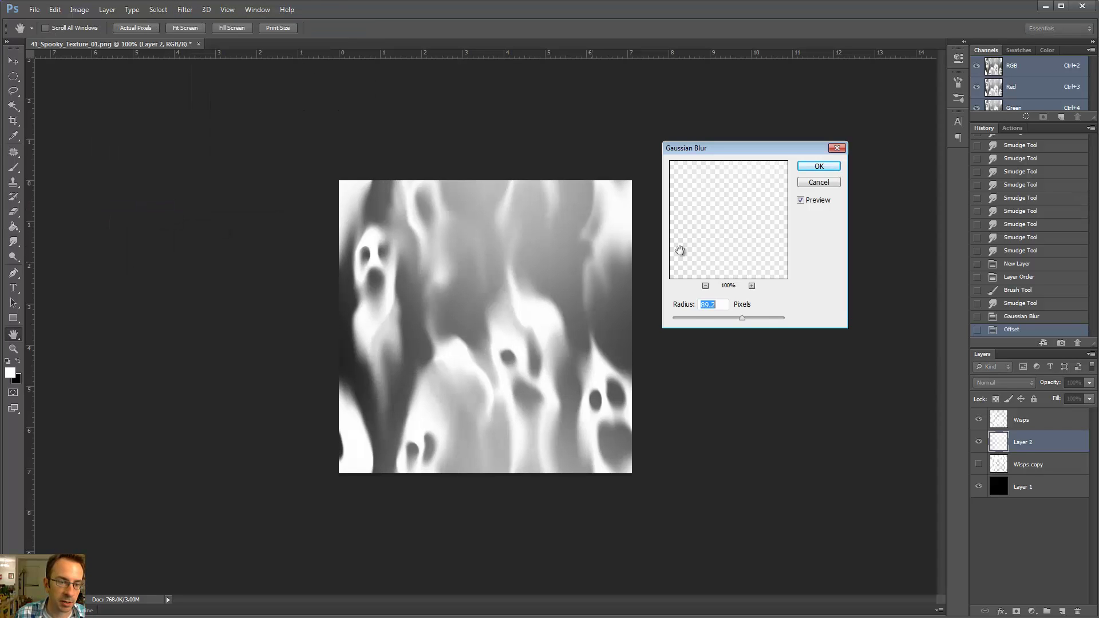
left_click(819, 166)
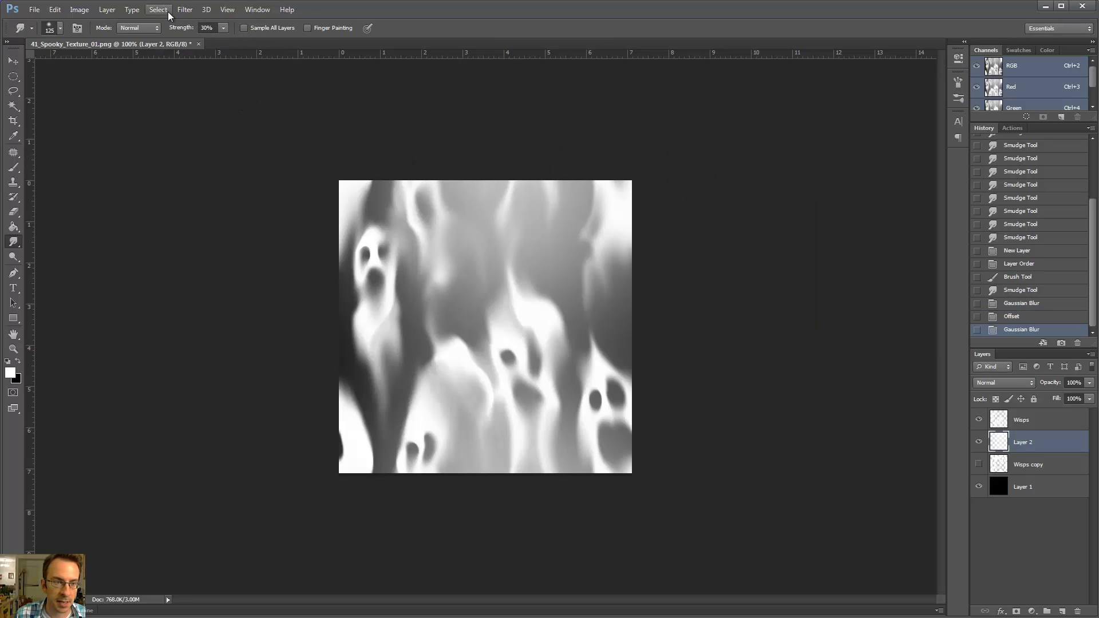
Offset Layer 2 by 0 px horizontally and +256 px vertically with Wrap Around.
left_click(185, 10)
mouse_move(200, 213)
left_click(146, 255)
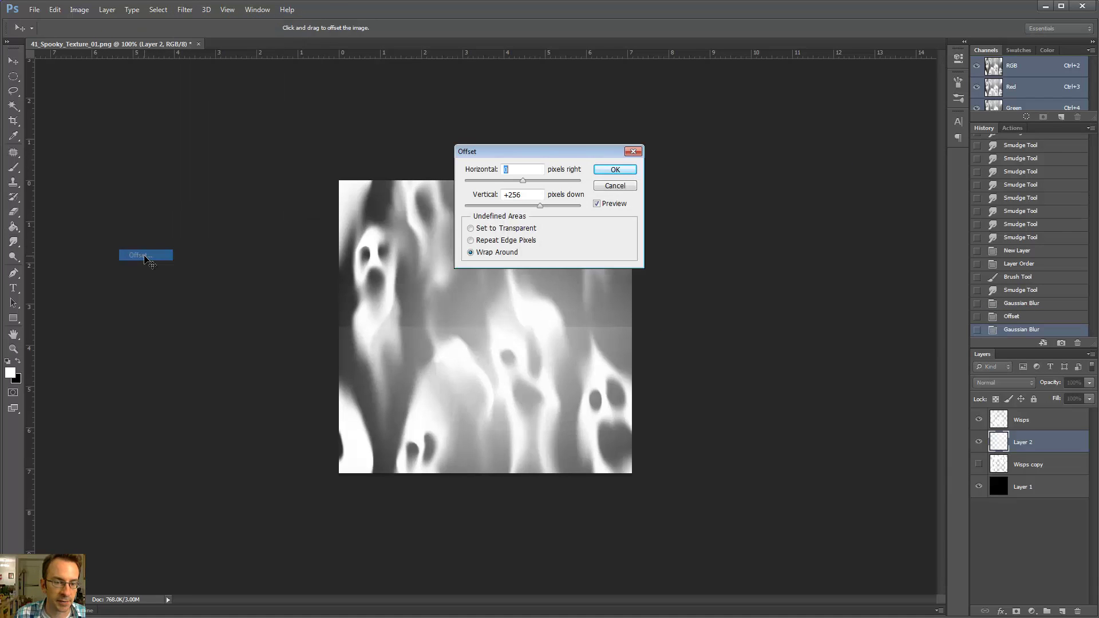
left_click(604, 167)
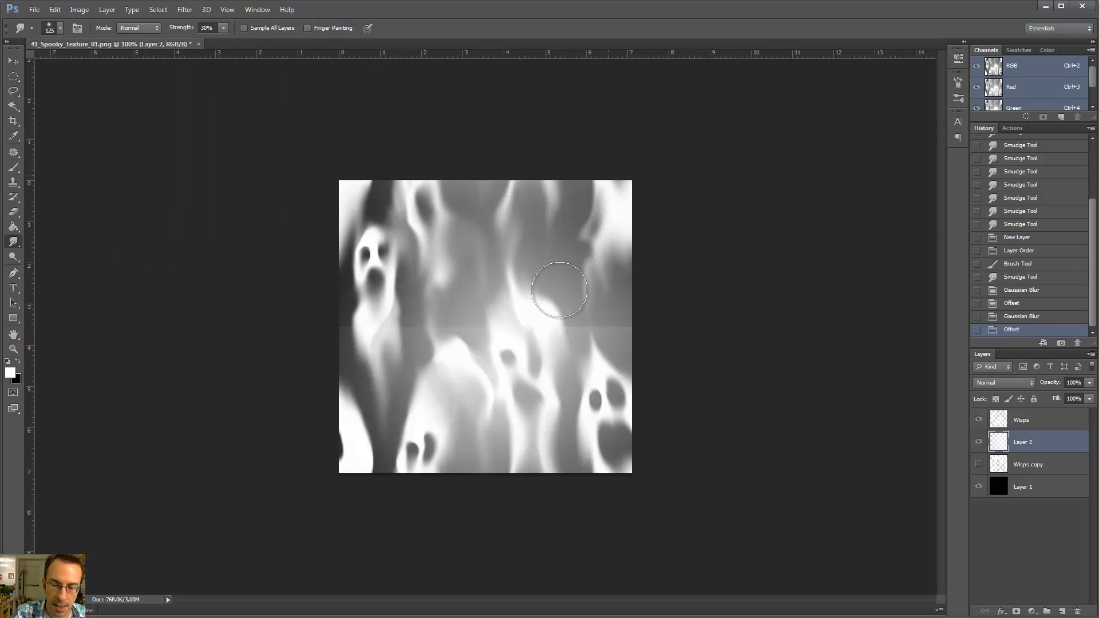
Smudge along the horizontal seam across the middle of Layer 2 with the 125 px brush at 30% strength to blend it.
left_click_drag(597, 333, 496, 315)
mouse_move(496, 315)
left_mouse_down()
mouse_move(484, 296)
mouse_move(452, 333)
mouse_move(417, 320)
mouse_move(411, 351)
left_mouse_up()
left_click_drag(408, 347, 391, 283)
mouse_move(375, 340)
left_mouse_down()
mouse_move(376, 319)
mouse_move(353, 331)
mouse_move(376, 300)
left_mouse_up()
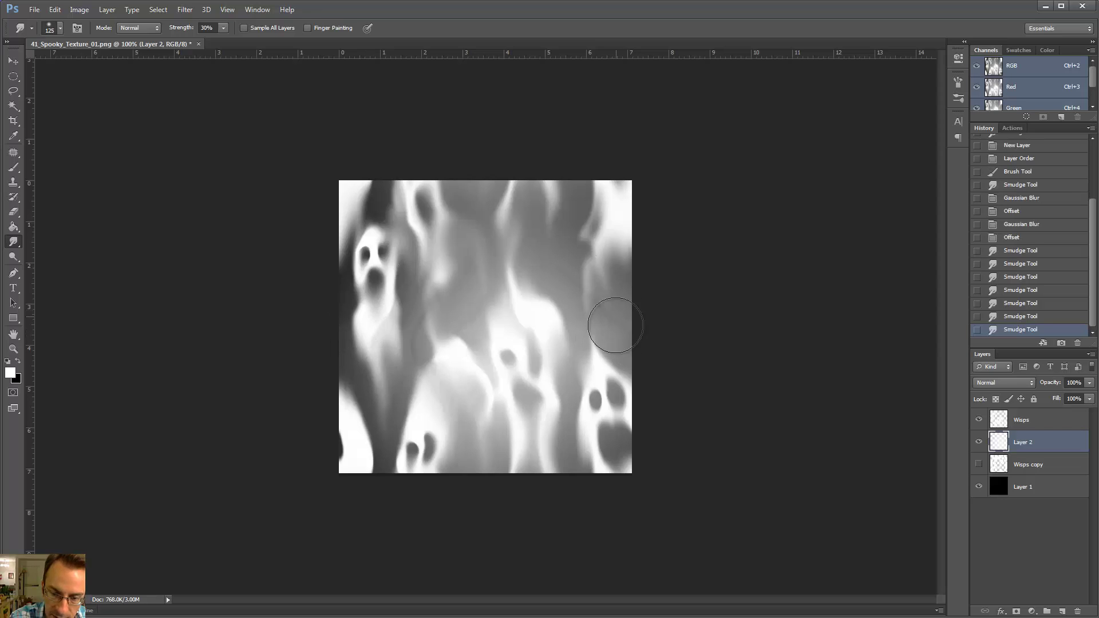
mouse_move(616, 325)
left_mouse_down()
mouse_move(581, 277)
mouse_move(589, 301)
left_mouse_up()
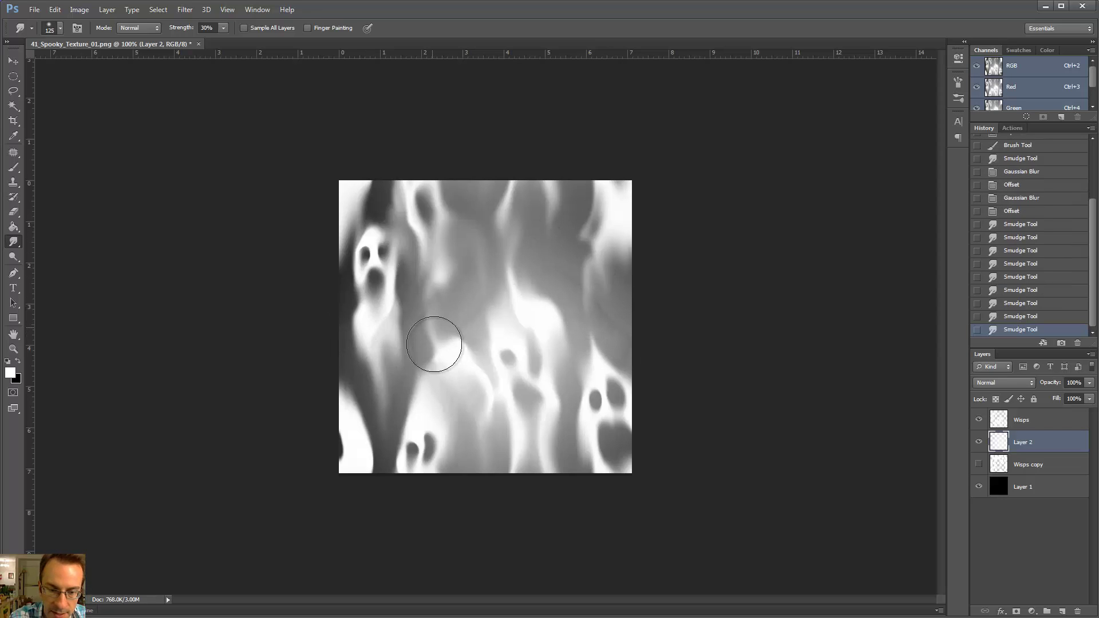
left_click_drag(434, 344, 434, 329)
Offset Layer 2 by 256 px horizontally and 0 px vertically with Wrap Around, and smudge out the vertical seam at the centre.
left_click(176, 13)
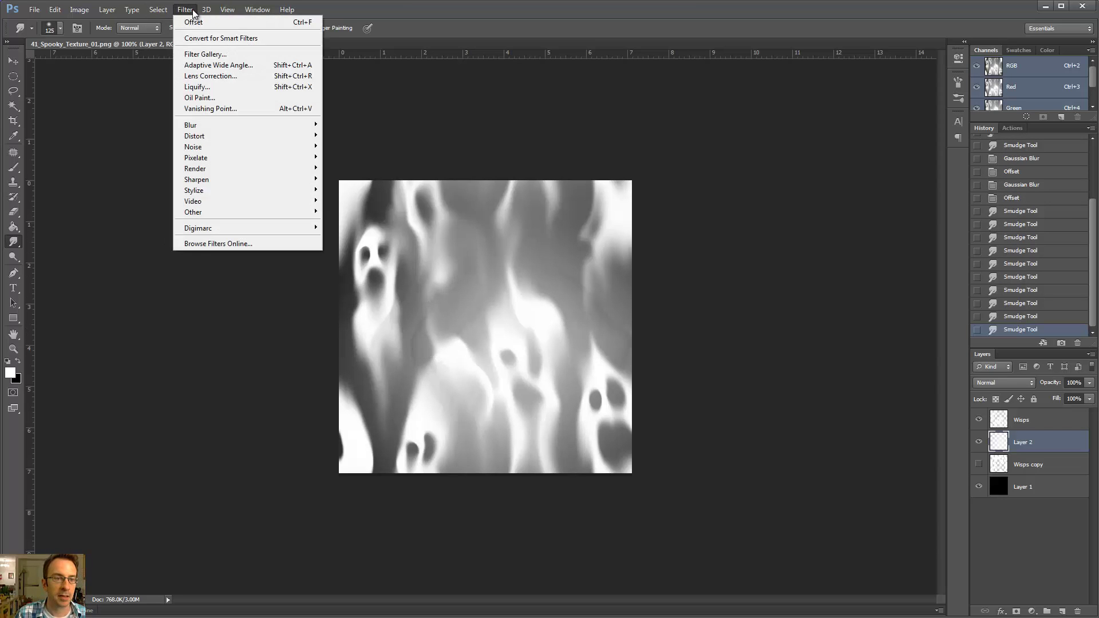
mouse_move(206, 212)
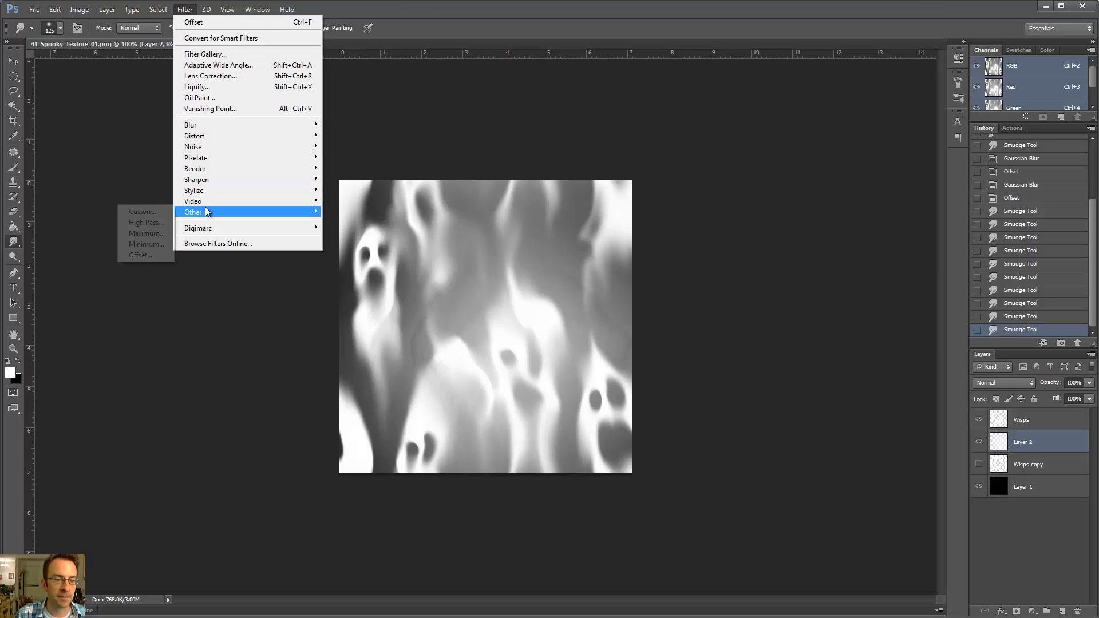
left_click(148, 256)
type("0")
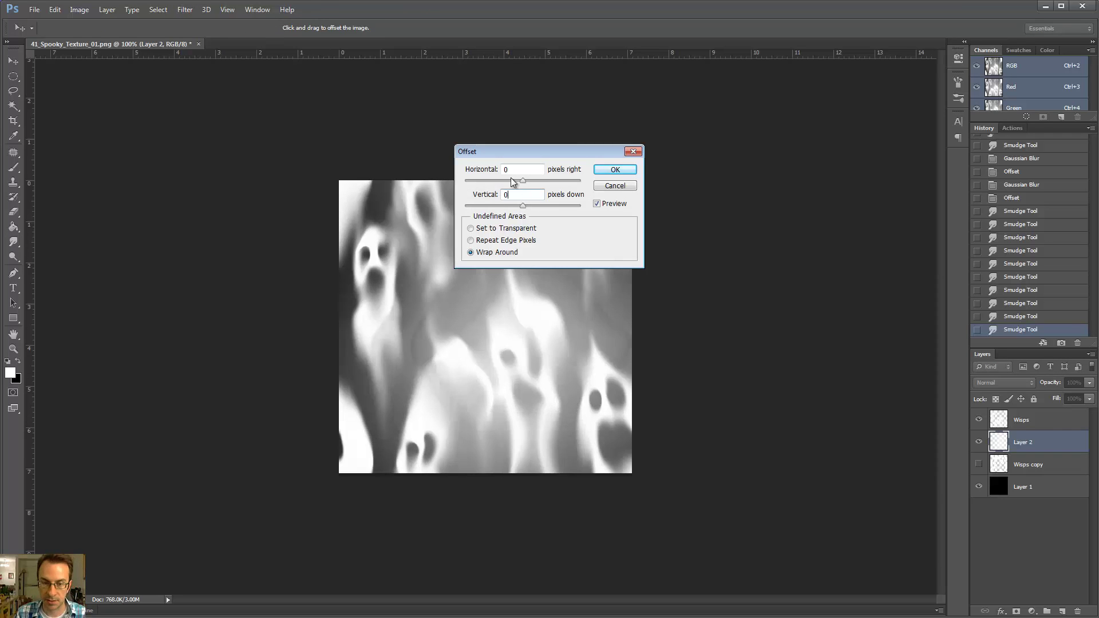
left_click(615, 170)
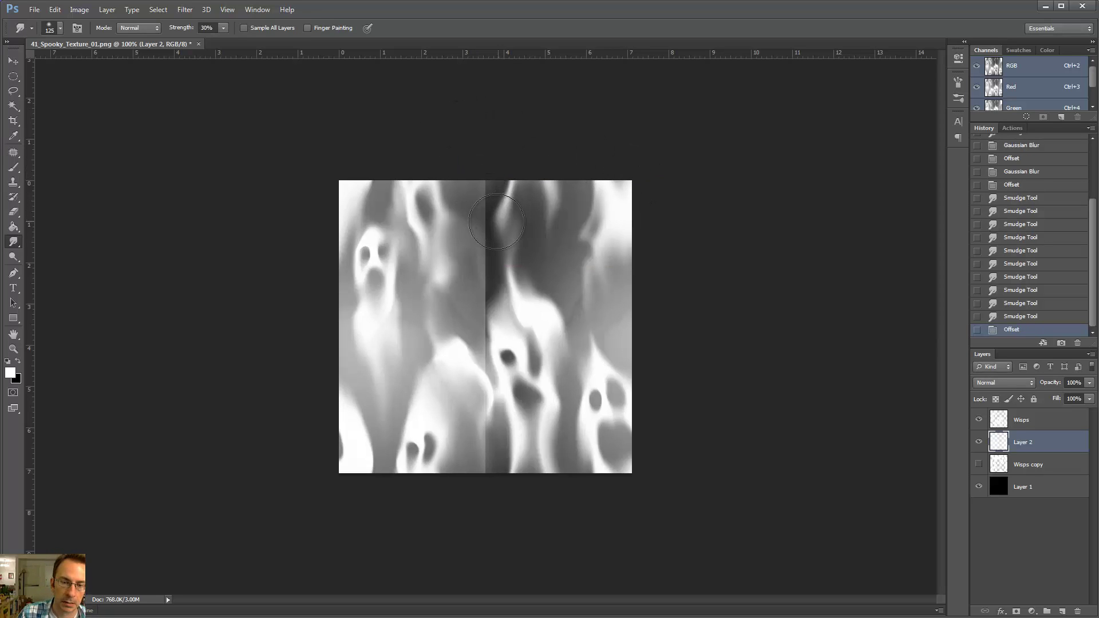
mouse_move(489, 206)
left_mouse_down()
mouse_move(478, 192)
mouse_move(493, 196)
mouse_move(474, 238)
mouse_move(511, 290)
mouse_move(479, 332)
mouse_move(504, 368)
mouse_move(476, 387)
mouse_move(503, 437)
mouse_move(481, 449)
left_mouse_up()
mouse_move(503, 240)
left_mouse_down()
mouse_move(475, 247)
mouse_move(521, 211)
mouse_move(491, 267)
left_mouse_up()
Erase long vertical streaks from the glow on Layer 2 using a 125 px Eraser at 15% opacity.
key("e")
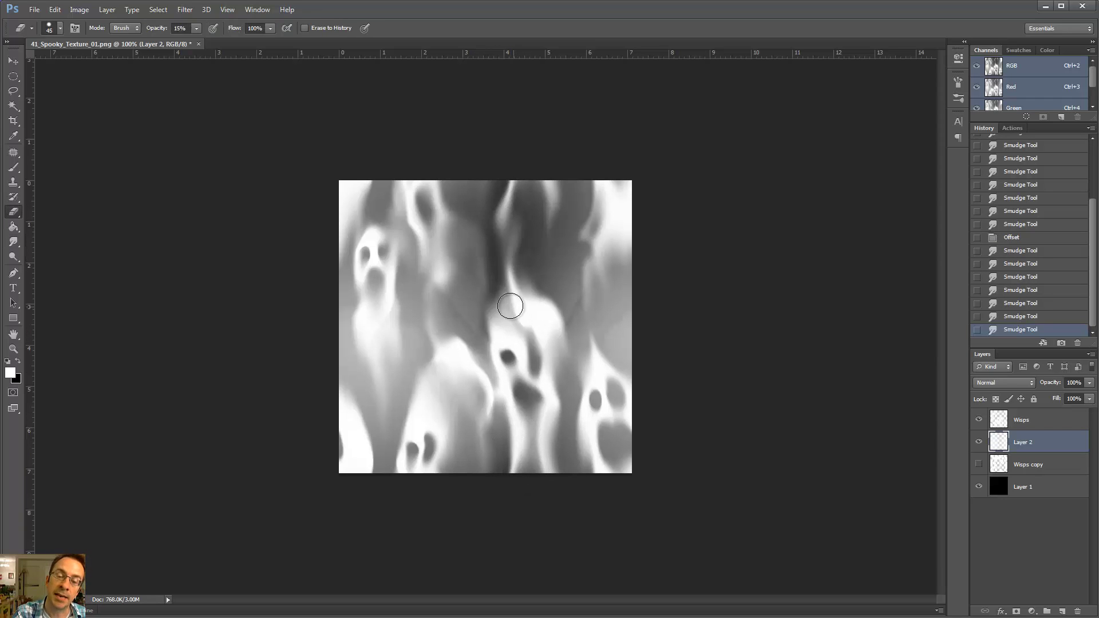
key("bracketright")
key("bracketright")
key("bracketright")
mouse_move(420, 153)
left_mouse_down()
mouse_move(418, 223)
mouse_move(456, 287)
mouse_move(484, 404)
mouse_move(483, 557)
left_mouse_up()
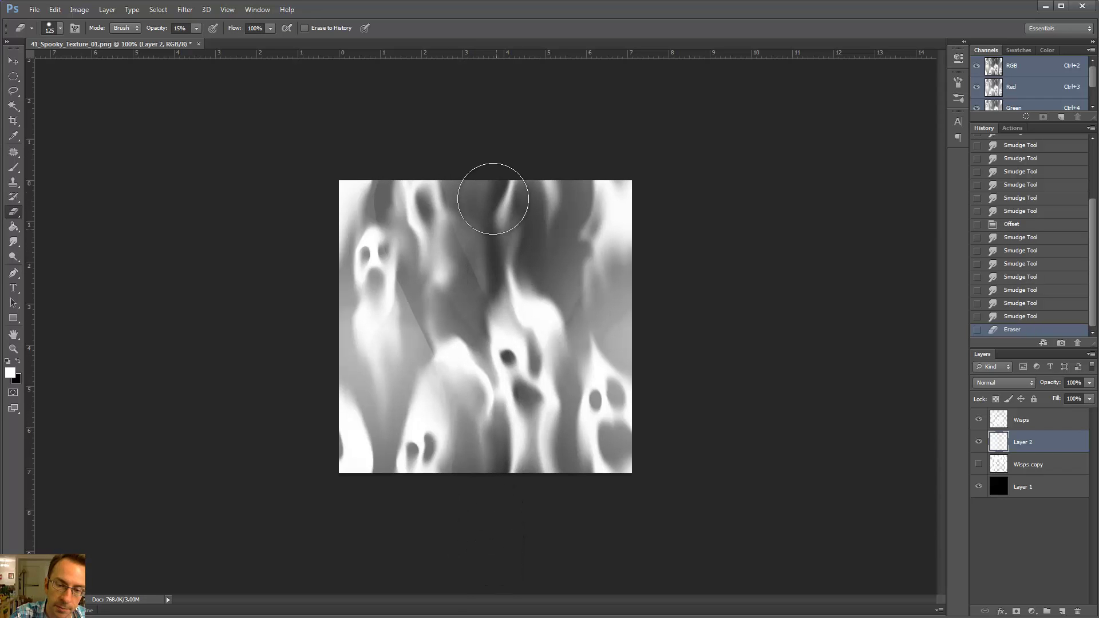
mouse_move(484, 156)
left_mouse_down()
mouse_move(495, 286)
mouse_move(544, 375)
mouse_move(558, 463)
mouse_move(593, 390)
mouse_move(577, 403)
mouse_move(590, 471)
mouse_move(570, 287)
mouse_move(582, 182)
mouse_move(572, 113)
left_mouse_up()
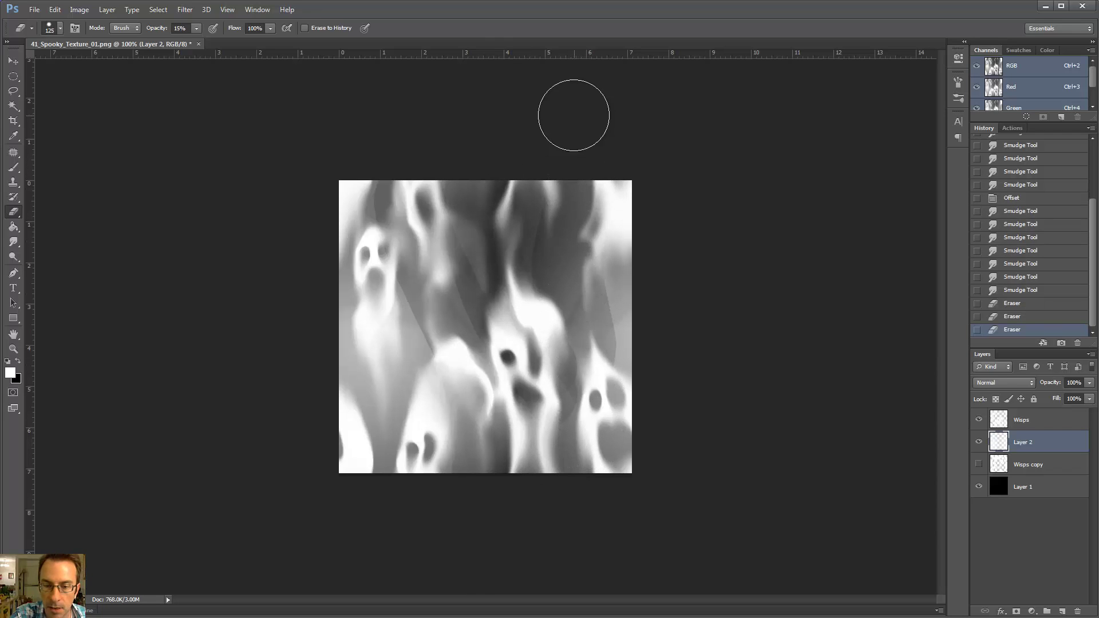
Smudge the hard edges of the erased streaks on Layer 2 into wispy shapes between the ghosts.
key("r")
mouse_move(577, 410)
left_mouse_down()
mouse_move(575, 364)
mouse_move(580, 421)
mouse_move(595, 347)
mouse_move(598, 415)
mouse_move(575, 286)
left_mouse_up()
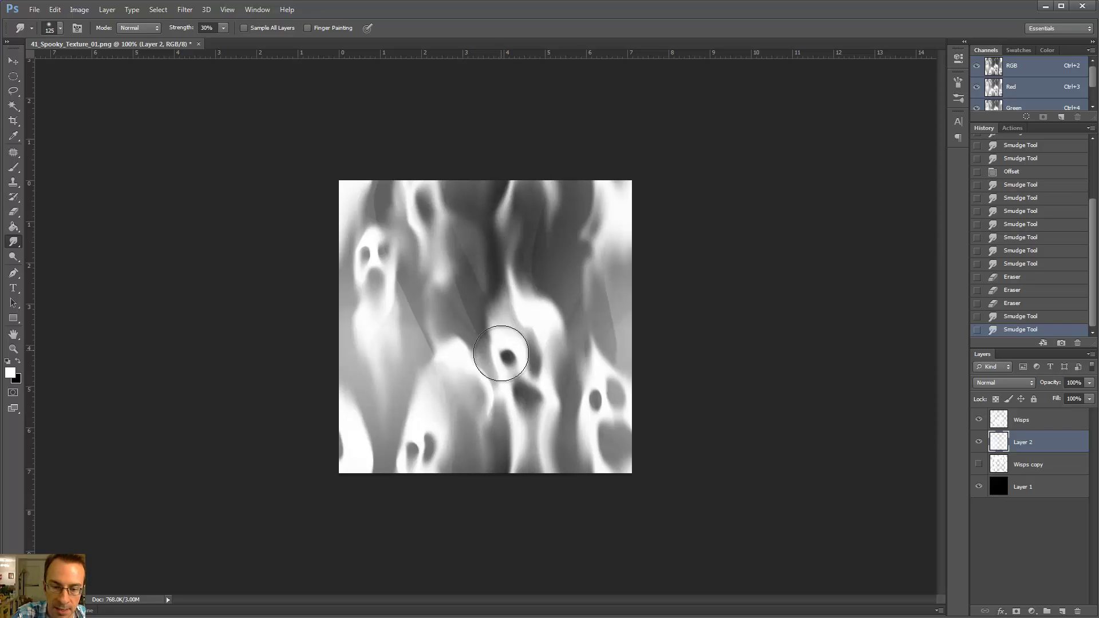
left_click_drag(446, 230, 446, 222)
mouse_move(506, 373)
left_mouse_down()
mouse_move(452, 251)
mouse_move(446, 150)
left_mouse_up()
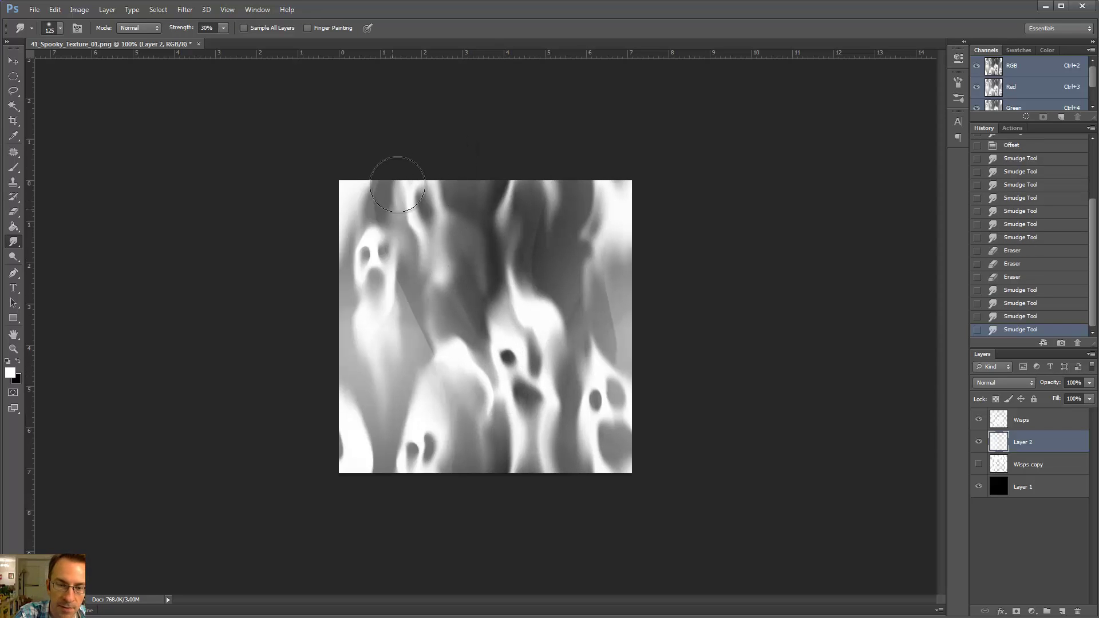
left_click_drag(388, 196, 382, 254)
left_click_drag(462, 446, 461, 422)
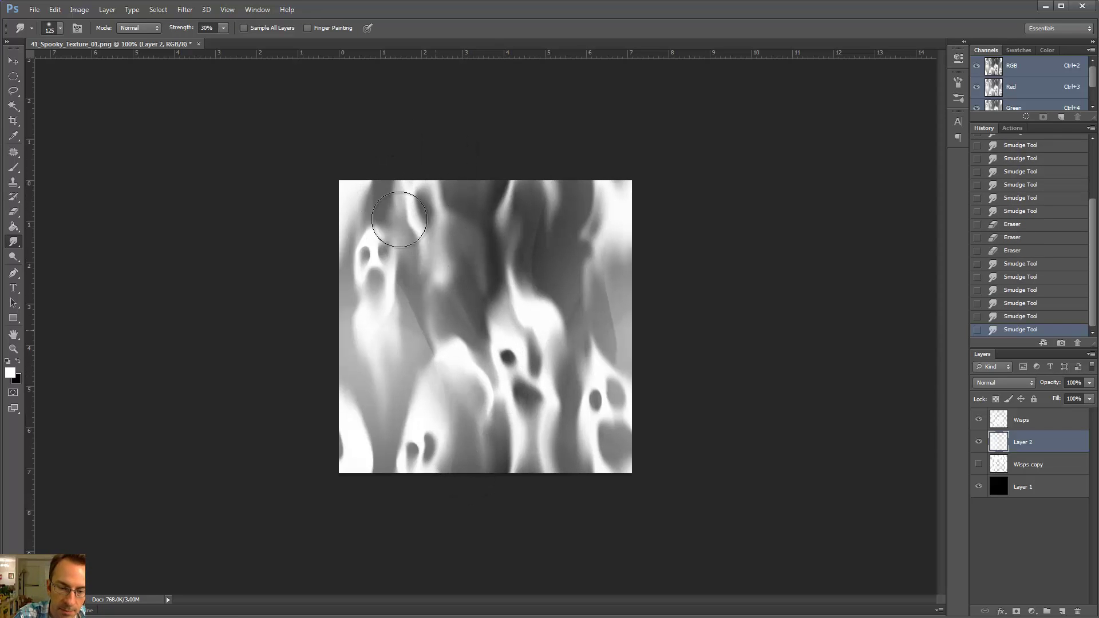
left_click_drag(400, 220, 390, 255)
Erase soft areas of the glow along the left and right edges of Layer 2 at 15% opacity.
key("e")
left_click_drag(389, 449, 356, 490)
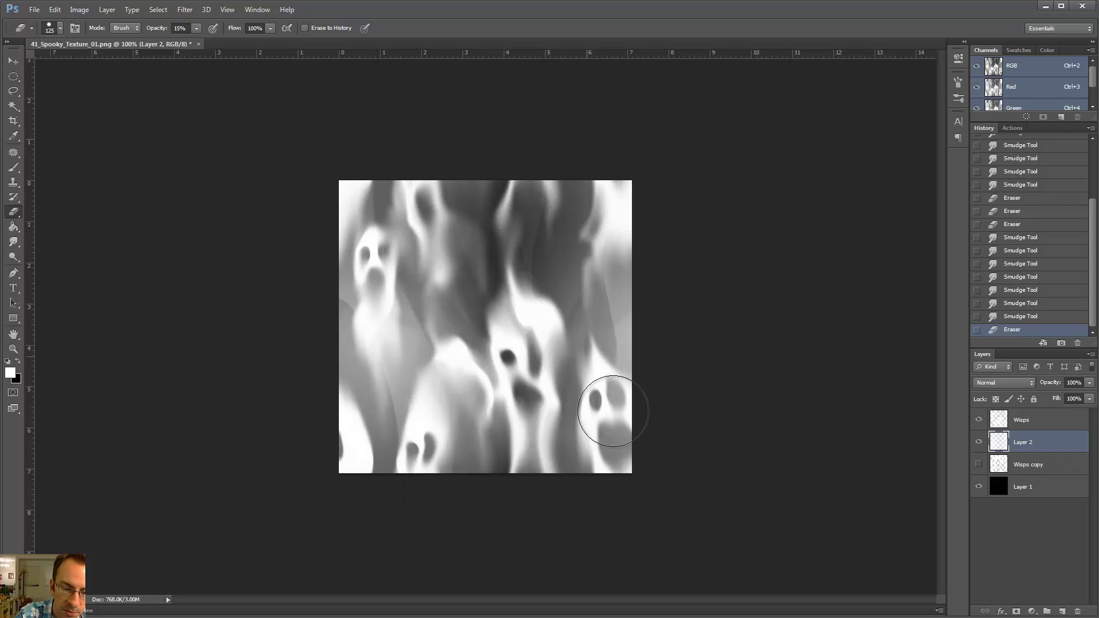
mouse_move(634, 474)
left_mouse_down()
mouse_move(620, 423)
mouse_move(659, 249)
mouse_move(658, 90)
left_mouse_up()
Smudge the newly erased edges near both sides of Layer 2 to soften them.
key("r")
mouse_move(629, 295)
left_mouse_down()
mouse_move(627, 257)
mouse_move(627, 281)
left_mouse_up()
left_click_drag(618, 355, 593, 471)
mouse_move(418, 376)
left_mouse_down()
mouse_move(395, 421)
mouse_move(391, 378)
mouse_move(357, 321)
left_mouse_up()
Erase another faint patch of the glow near the canvas's upper right with an enlarged Eraser.
key("b")
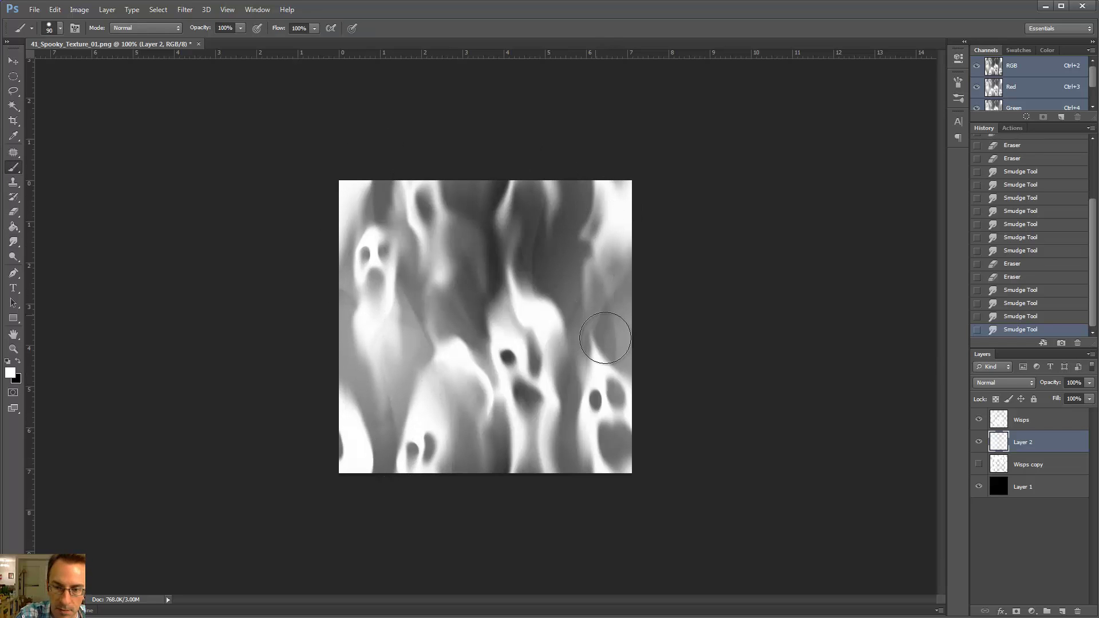
key("e")
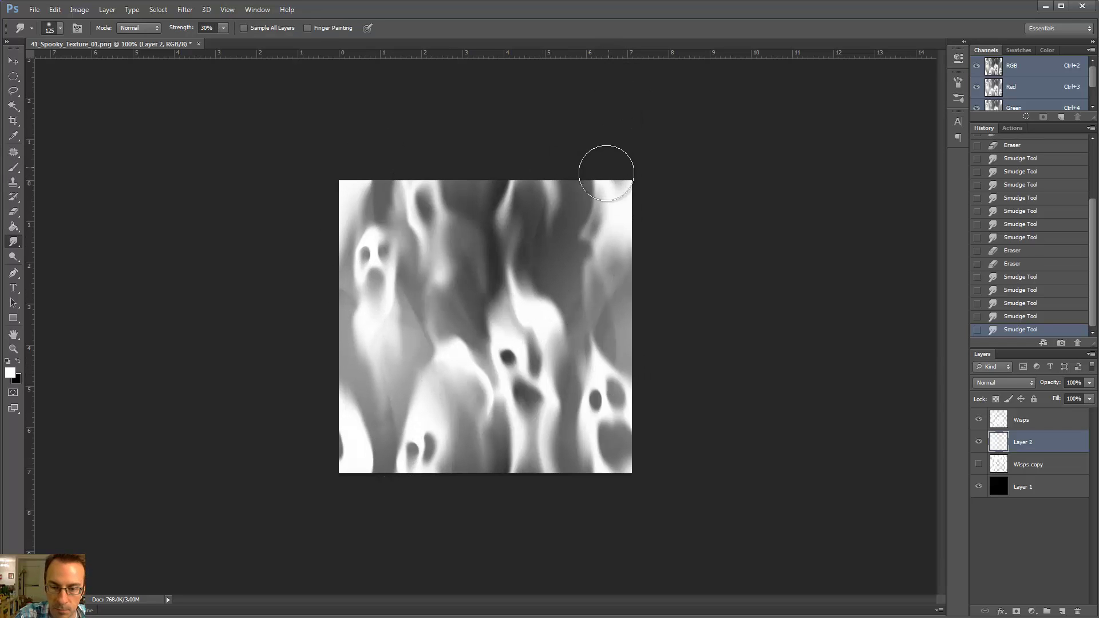
key("bracketright")
left_click_drag(596, 150, 589, 229)
Hide the Wisps layer and smudge the streak right of centre on Layer 2.
key("r")
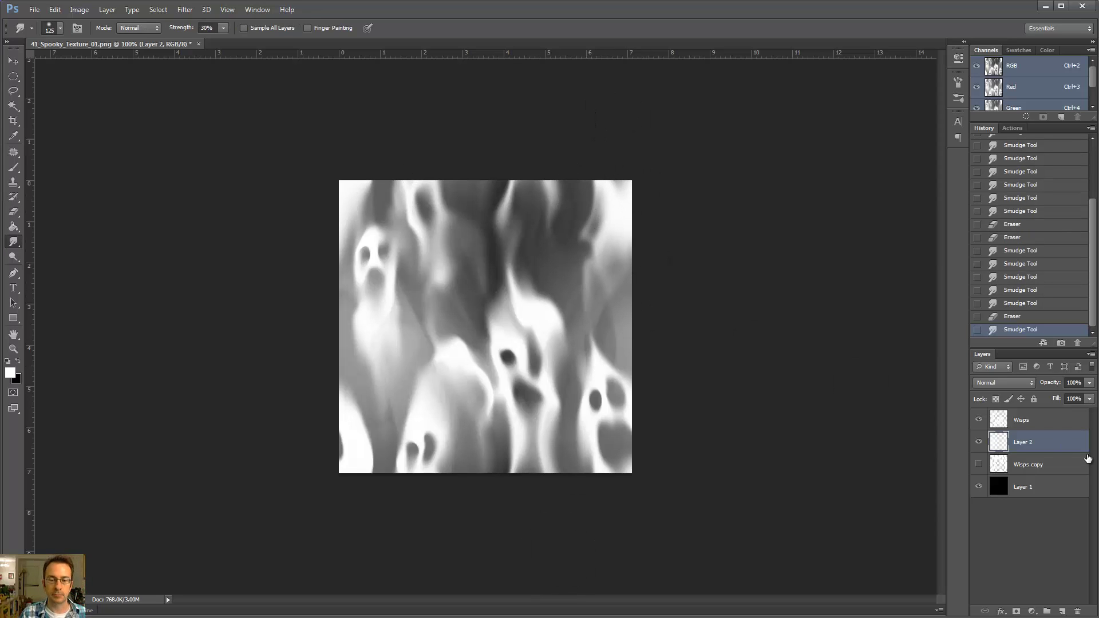
left_click(978, 420)
left_click(978, 421)
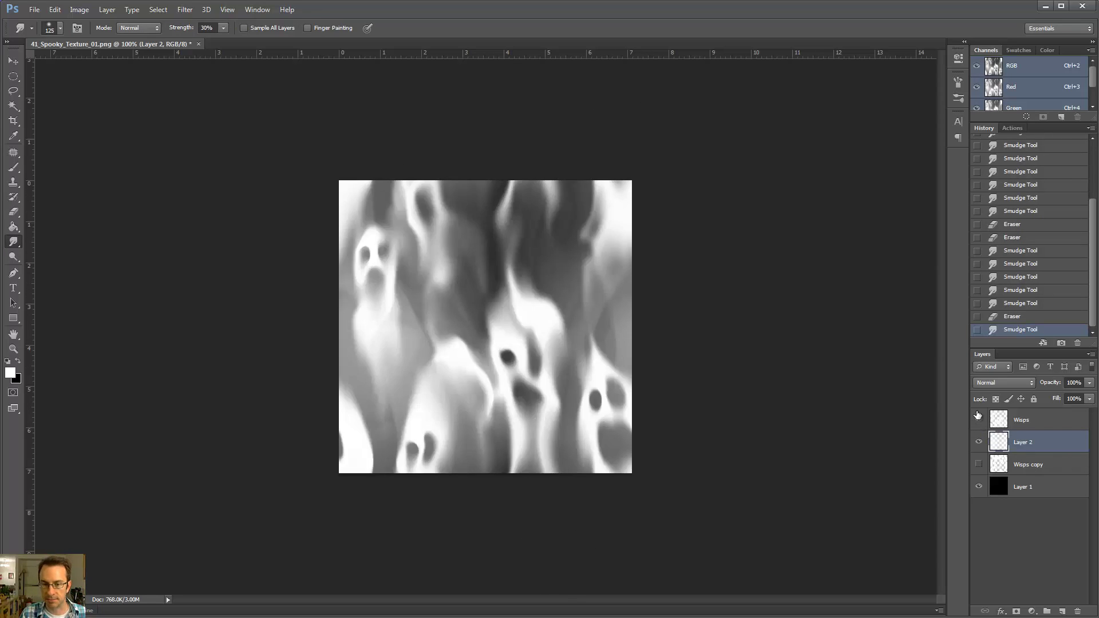
left_click(979, 420)
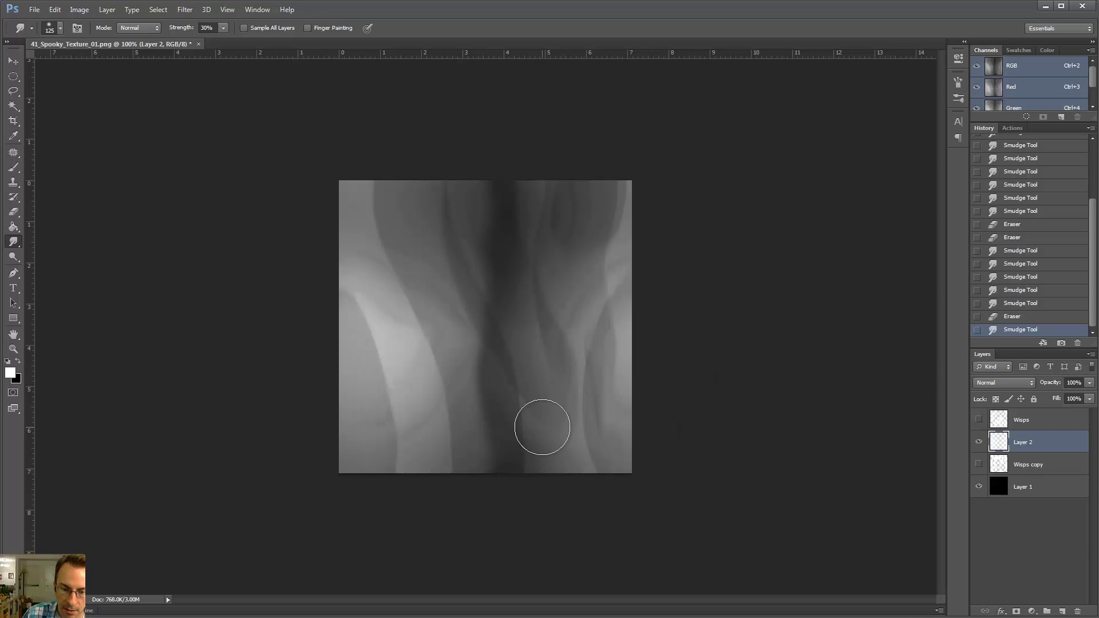
left_click_drag(542, 186, 521, 59)
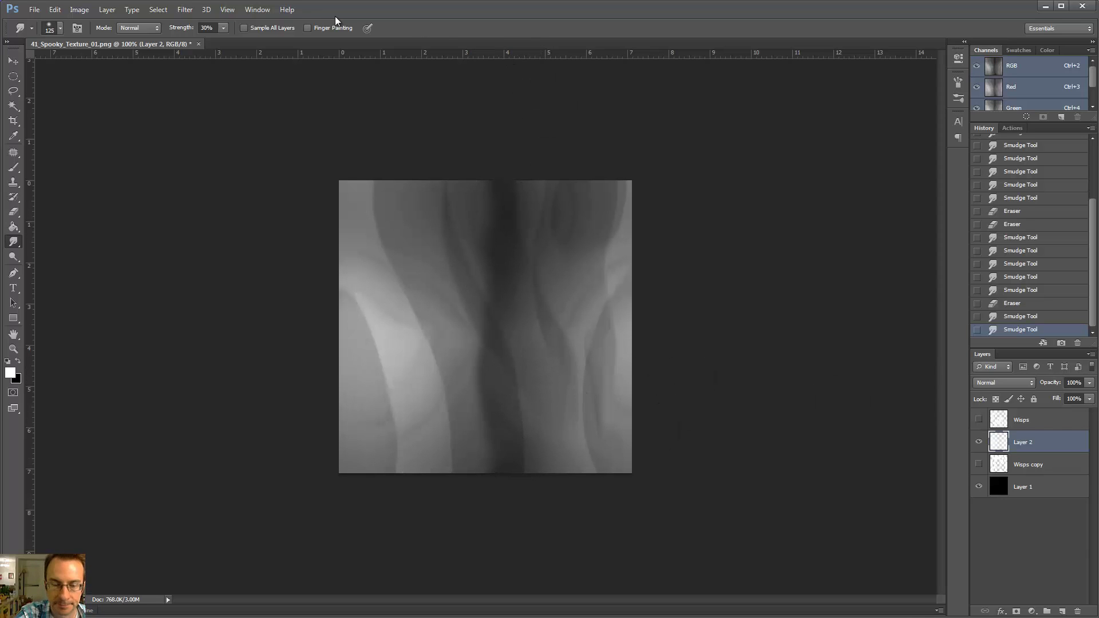
Reapply the 256 px horizontal offset to Layer 2 and smudge out the remaining central vertical seam with a 100 px brush.
left_click(189, 16)
left_click(193, 21)
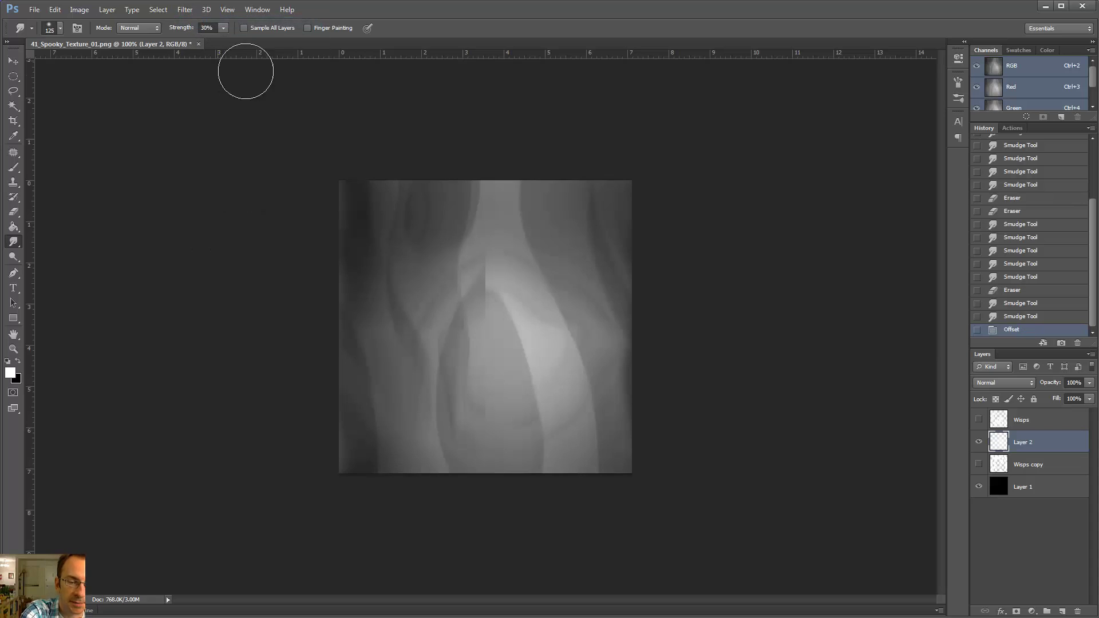
key("bracketleft")
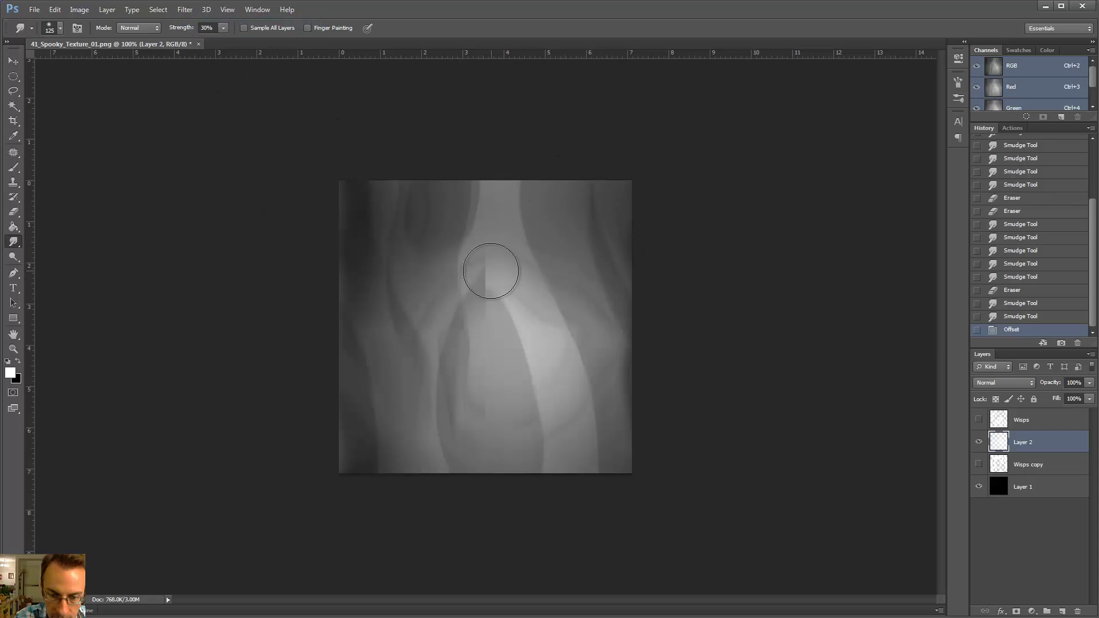
left_click_drag(489, 282, 486, 309)
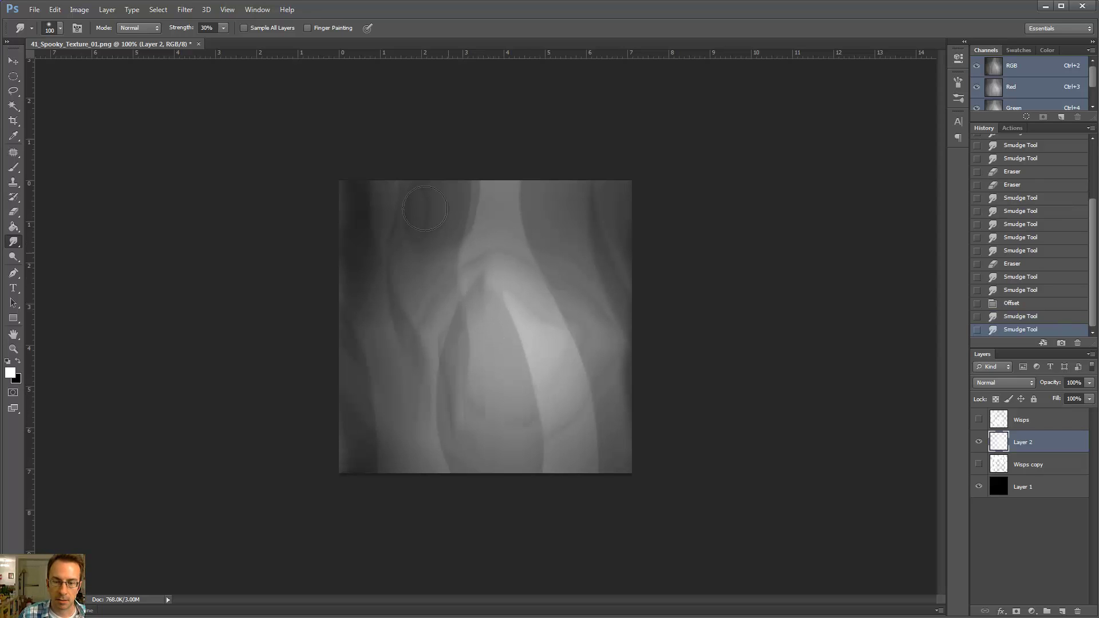
key("v")
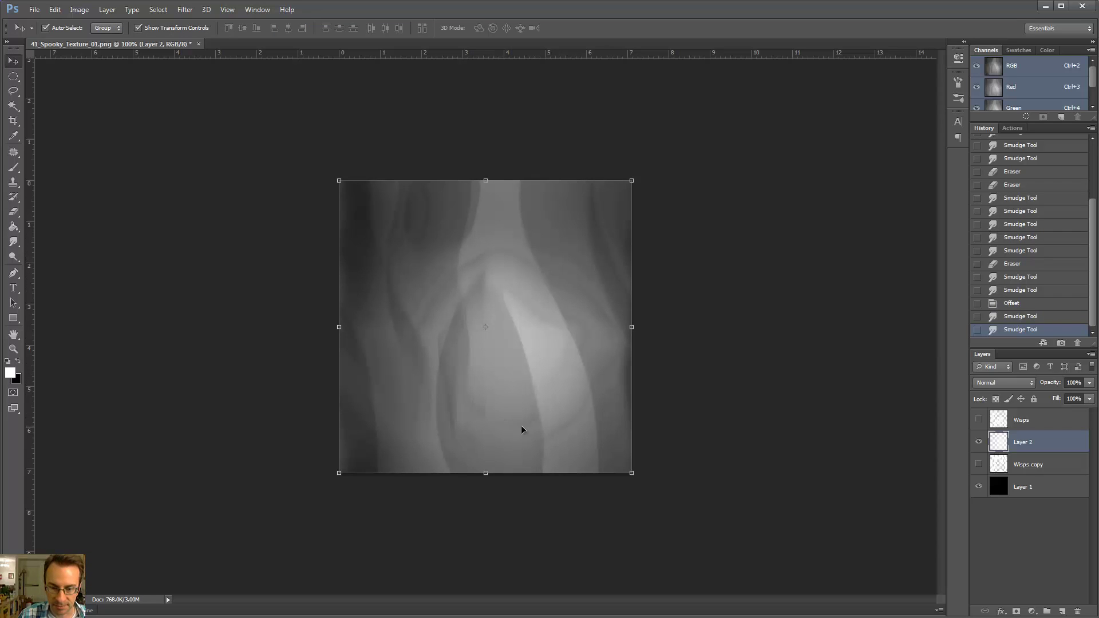
key("r")
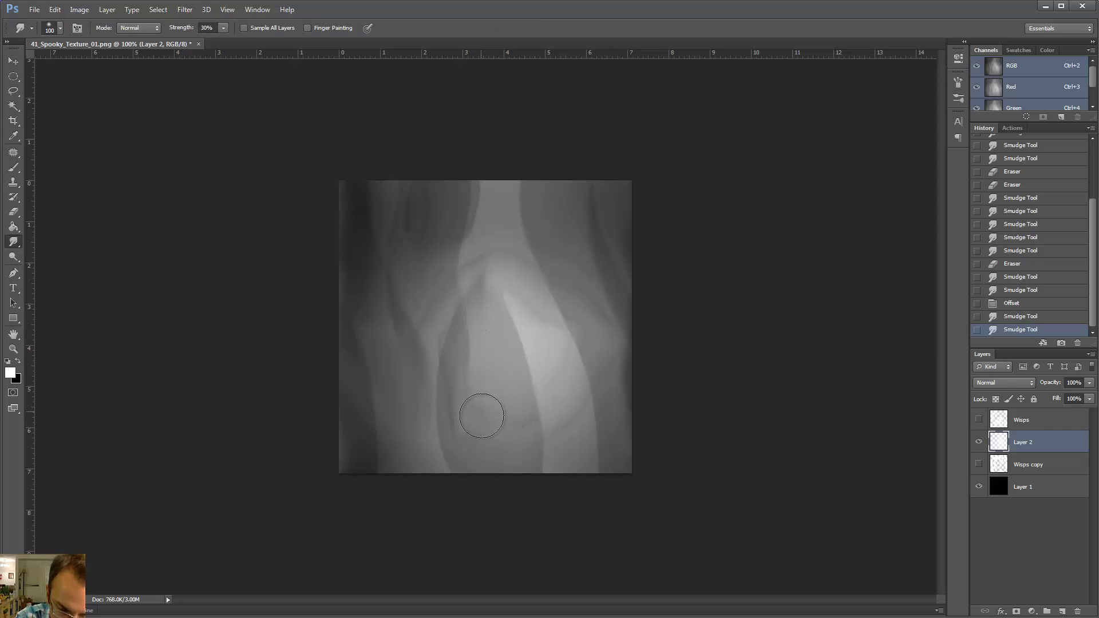
mouse_move(482, 404)
left_mouse_down()
mouse_move(498, 302)
mouse_move(486, 379)
left_mouse_up()
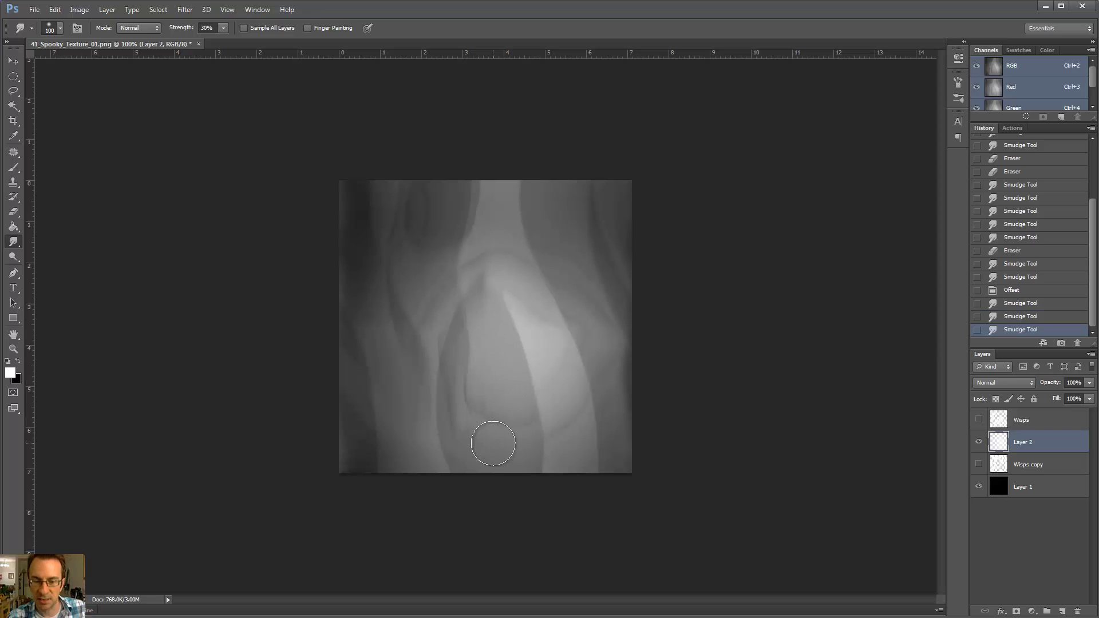
Offset Layer 2 by 0 px horizontally and 256 px vertically with Wrap Around to bring the horizontal seam to the middle.
left_click(184, 9)
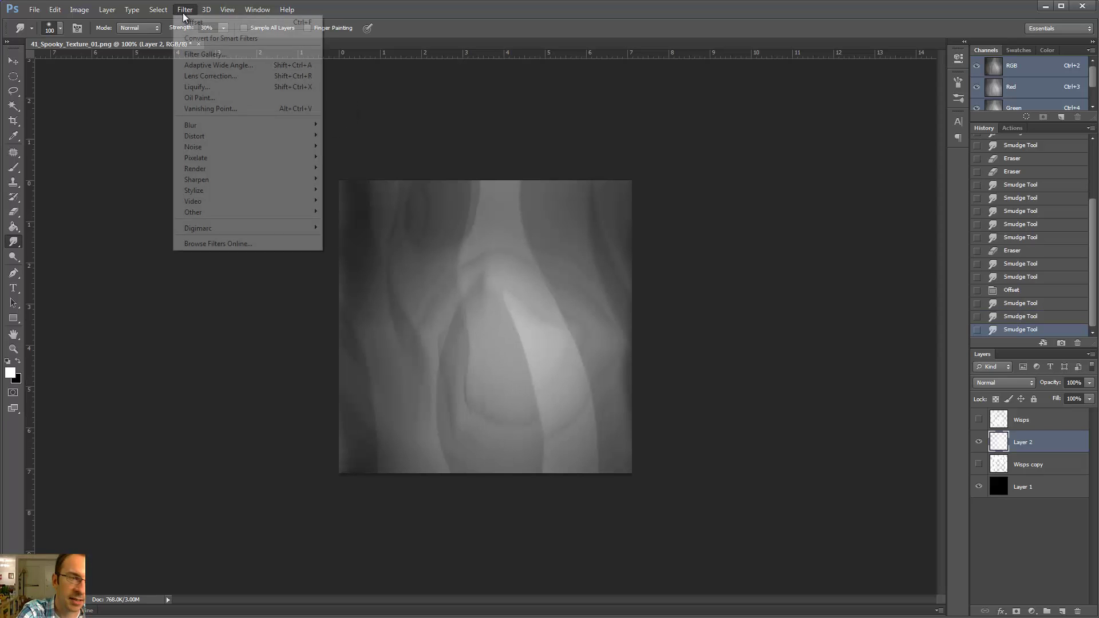
mouse_move(207, 212)
left_click(151, 257)
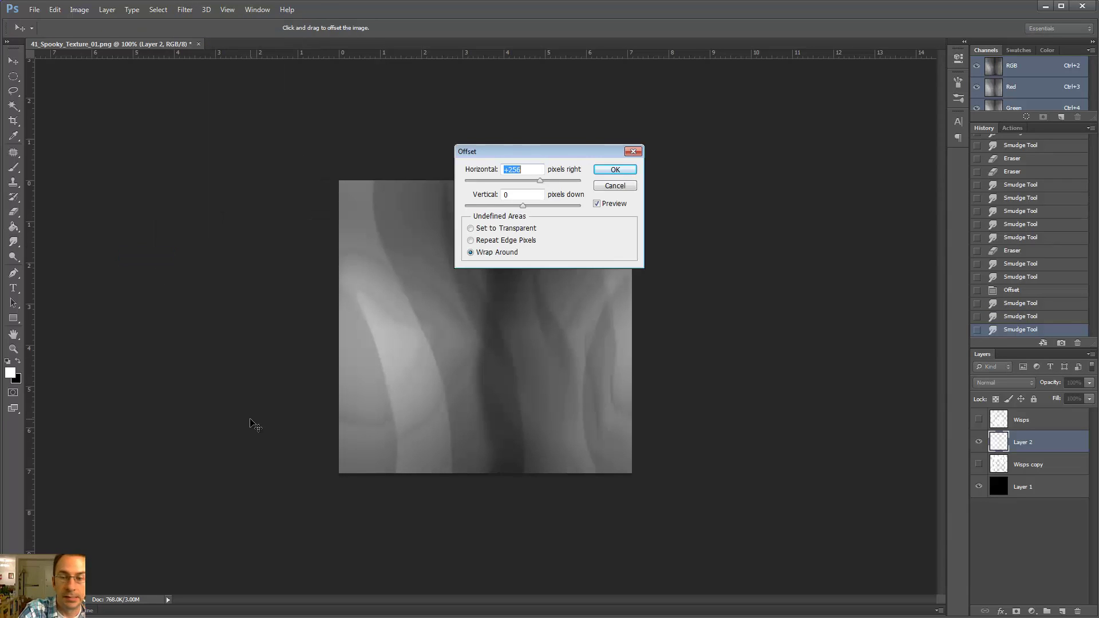
type("0")
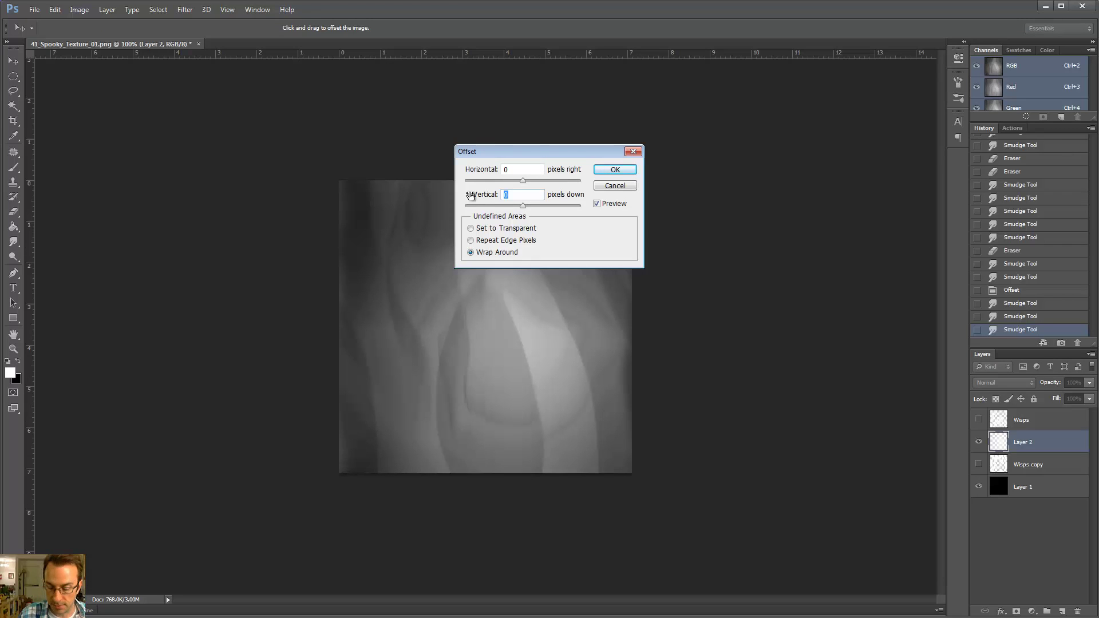
type("256")
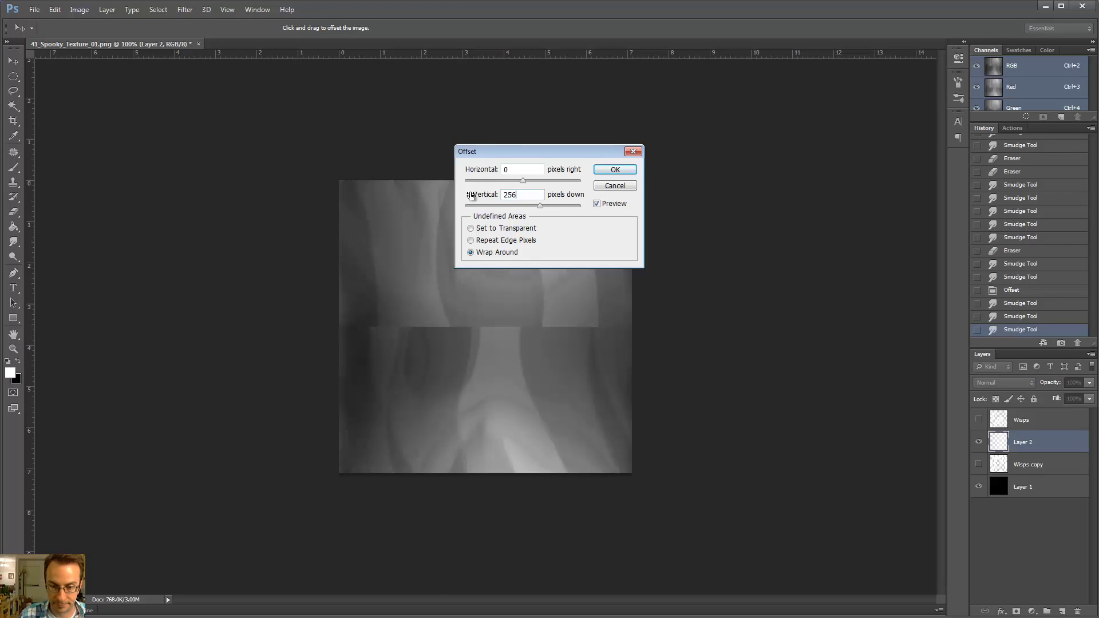
left_click(628, 172)
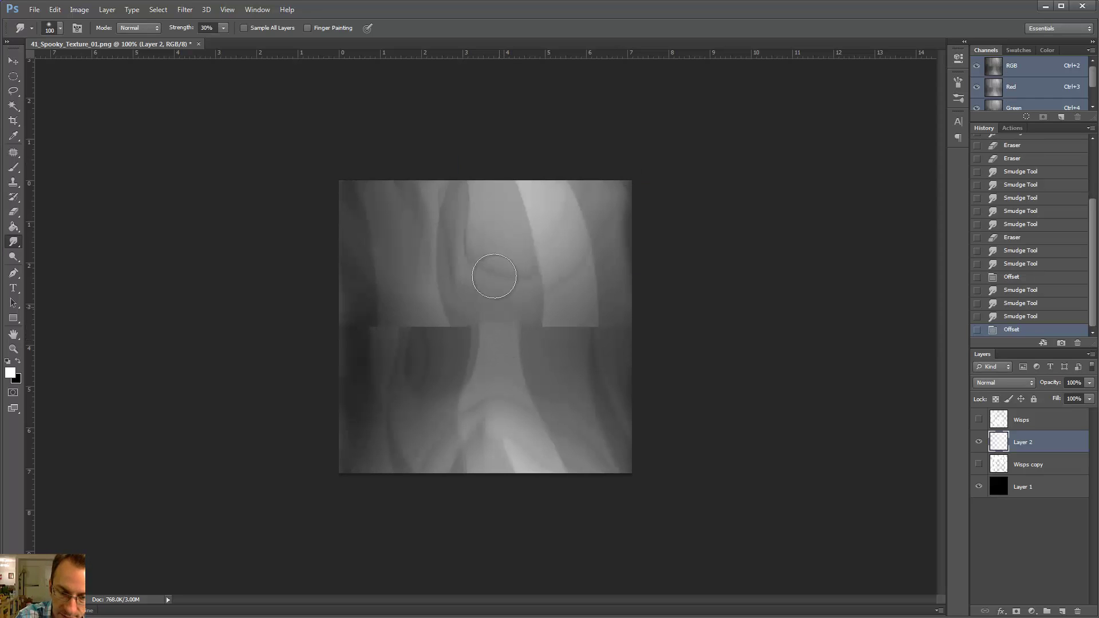
Smudge out the horizontal seam across the middle of Layer 2, blending the bright streak right of centre downward with the 100 px brush.
mouse_move(495, 257)
left_mouse_down()
mouse_move(416, 284)
mouse_move(440, 355)
mouse_move(432, 293)
mouse_move(426, 286)
mouse_move(396, 322)
mouse_move(400, 269)
left_mouse_up()
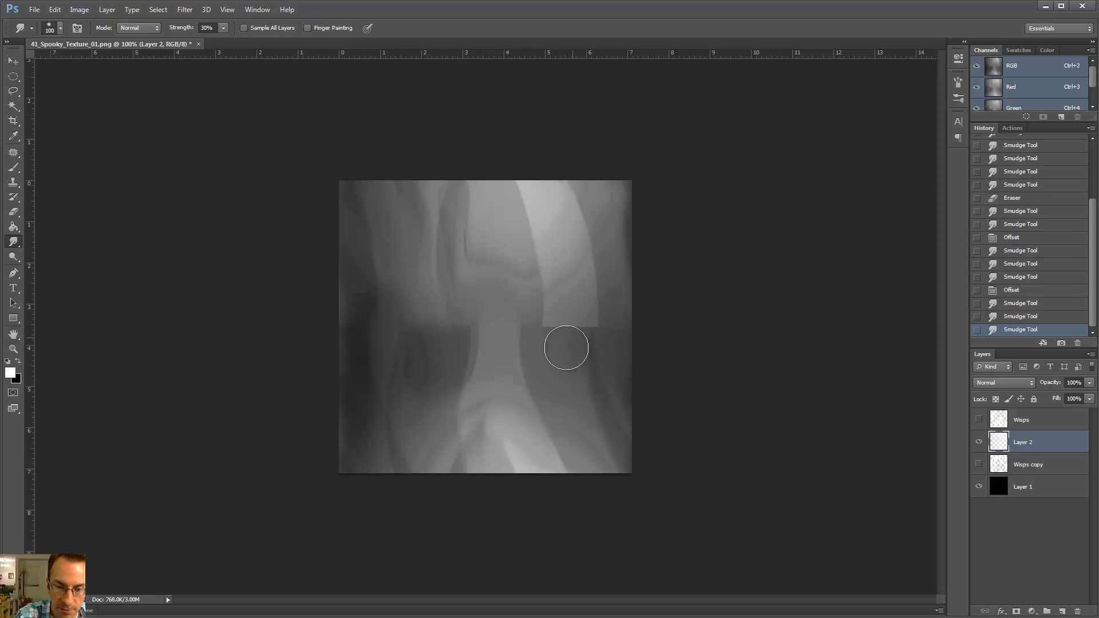
mouse_move(567, 348)
left_mouse_down()
mouse_move(572, 380)
mouse_move(578, 318)
mouse_move(581, 400)
mouse_move(582, 314)
left_mouse_up()
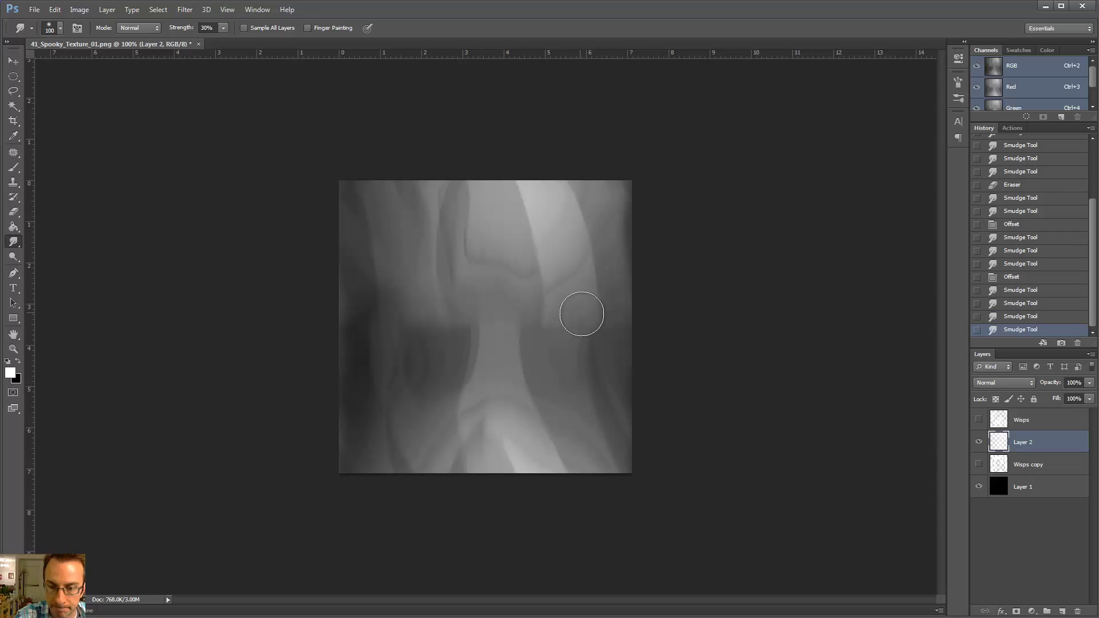
mouse_move(599, 356)
left_mouse_down()
mouse_move(592, 253)
mouse_move(602, 267)
mouse_move(599, 333)
mouse_move(593, 275)
mouse_move(553, 295)
mouse_move(564, 402)
left_mouse_up()
mouse_move(555, 300)
left_mouse_down()
mouse_move(555, 386)
mouse_move(557, 351)
mouse_move(567, 417)
mouse_move(556, 313)
mouse_move(578, 417)
left_mouse_up()
left_click_drag(565, 284, 577, 363)
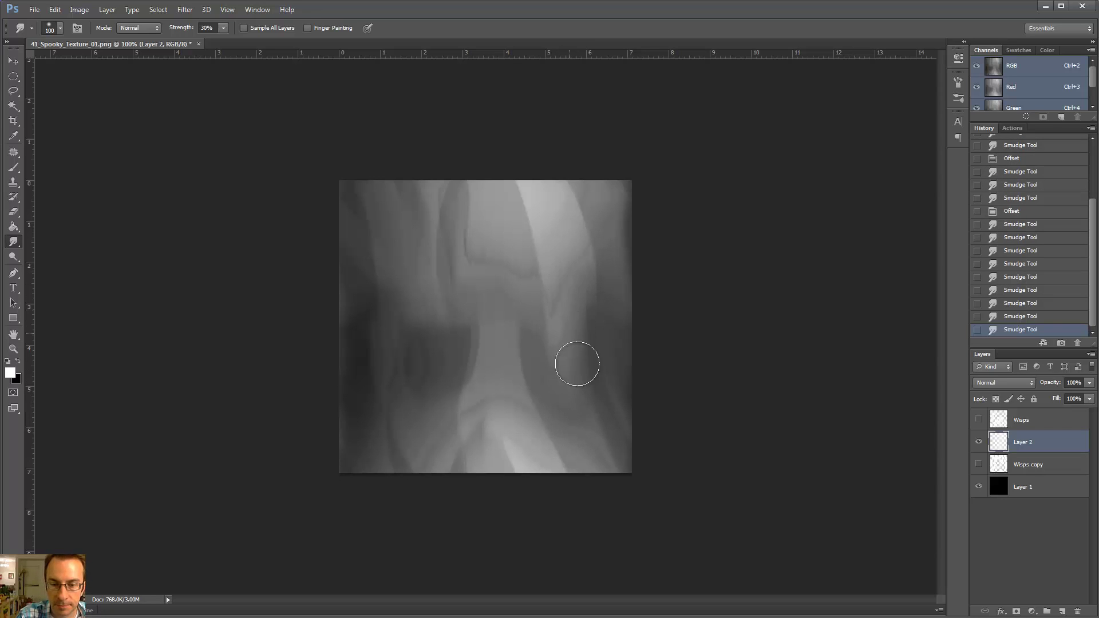
left_click_drag(567, 250, 574, 343)
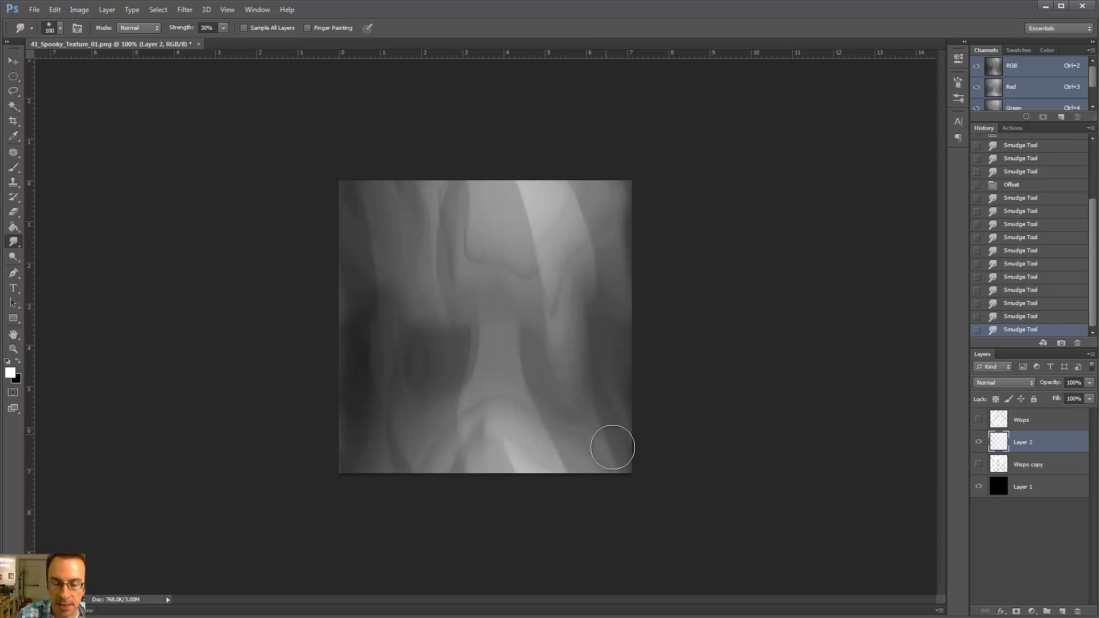
left_click_drag(515, 381, 517, 411)
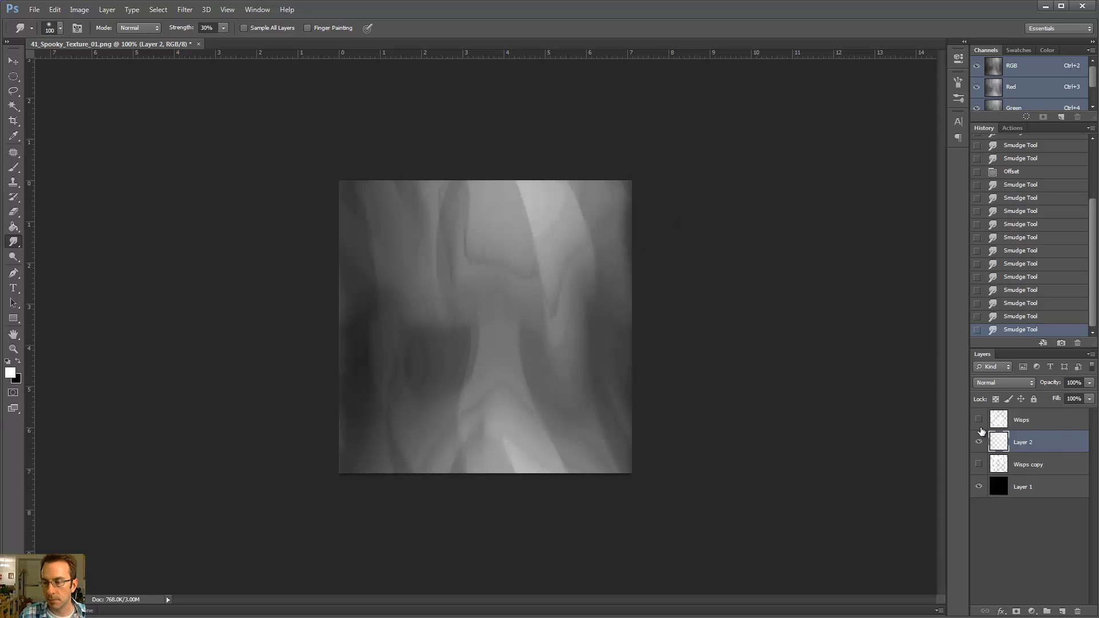
Show the Wisps layer and lower Layer 2's opacity to 38%.
left_click(979, 419)
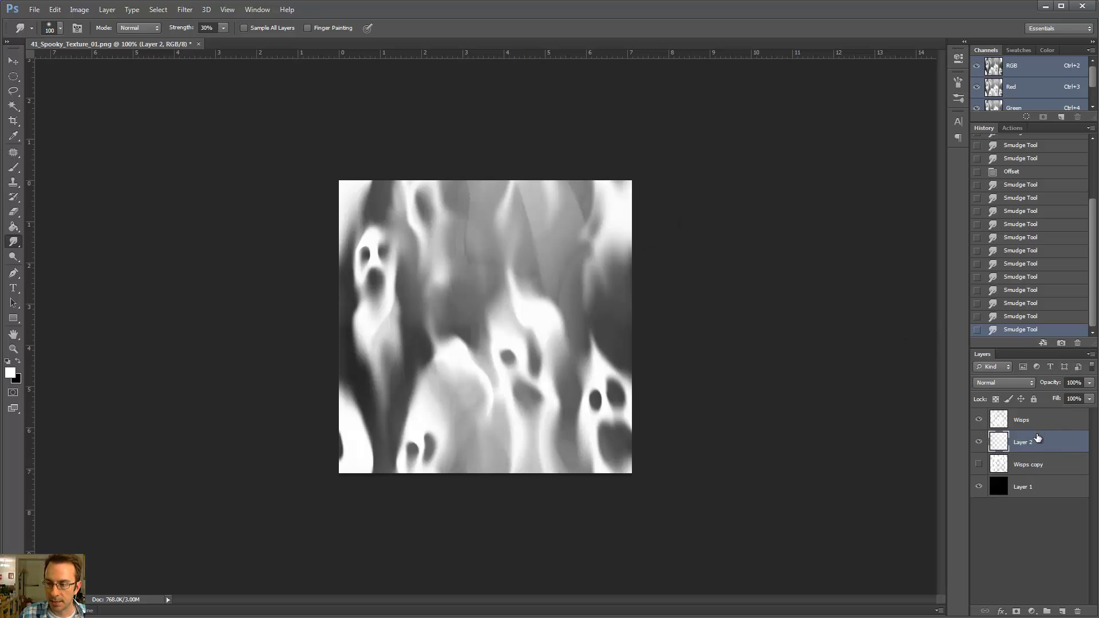
left_click(979, 443)
left_click(979, 442)
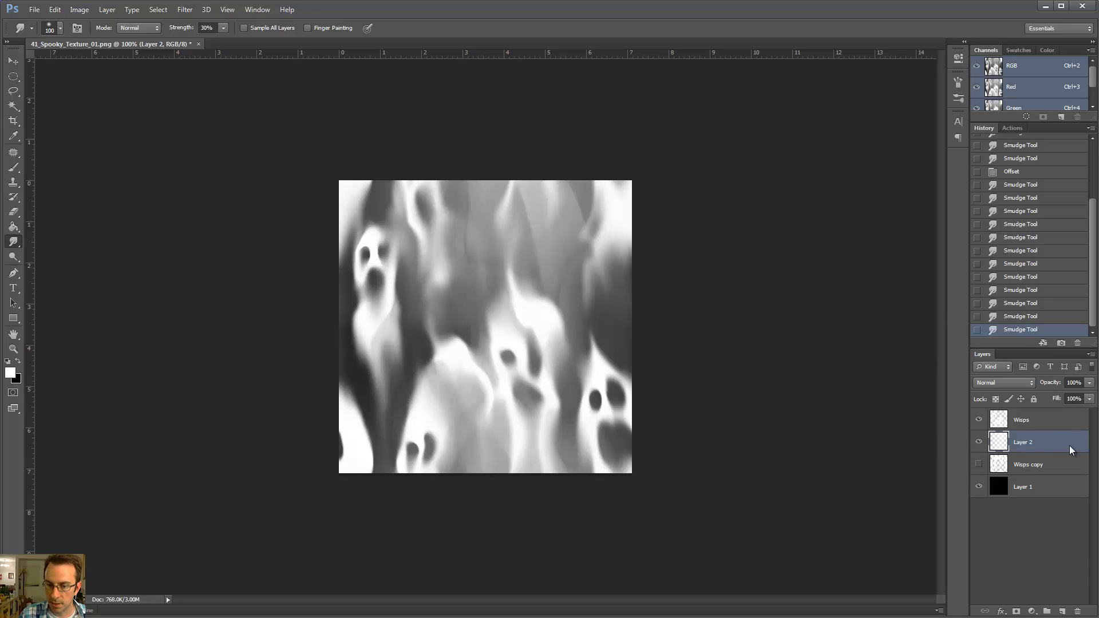
left_click(1089, 383)
mouse_move(1086, 402)
left_mouse_down()
mouse_move(1045, 404)
mouse_move(1093, 394)
left_mouse_up()
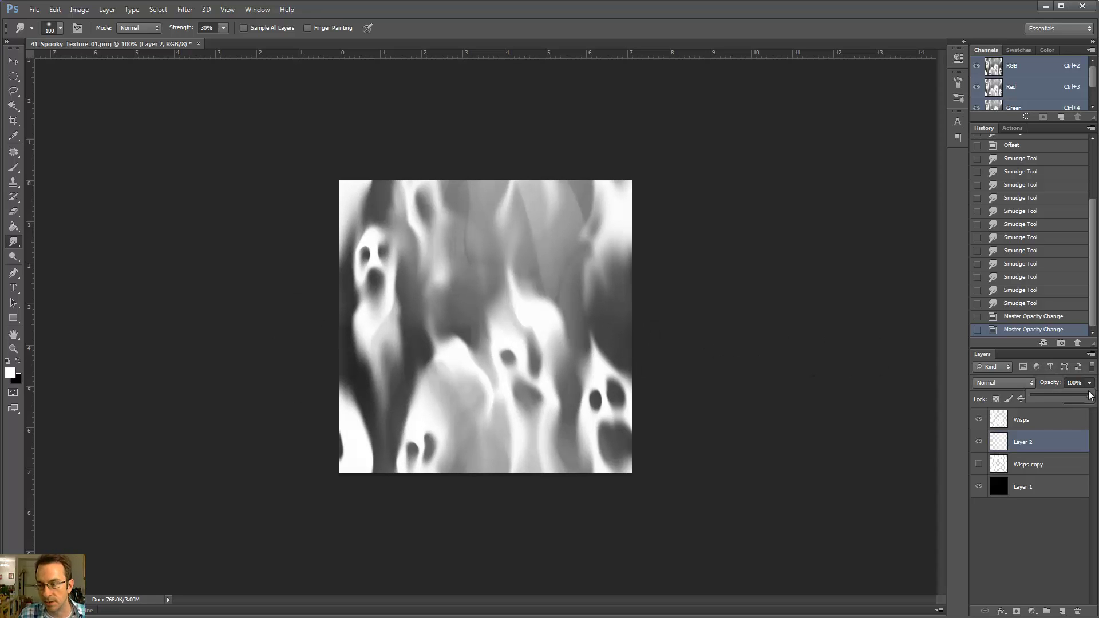
left_click_drag(1089, 397, 1062, 401)
left_click_drag(1060, 400, 1066, 399)
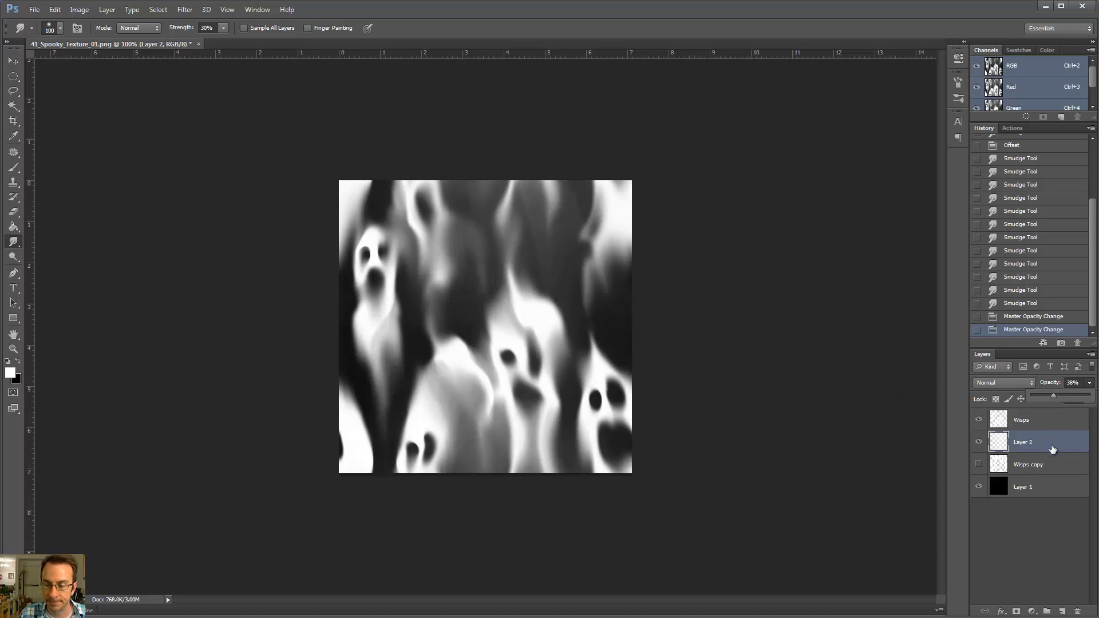
left_click(1030, 526)
Hide Layer 2 and reapply the 256 px vertical offset to the Wisps layer.
left_click(978, 427)
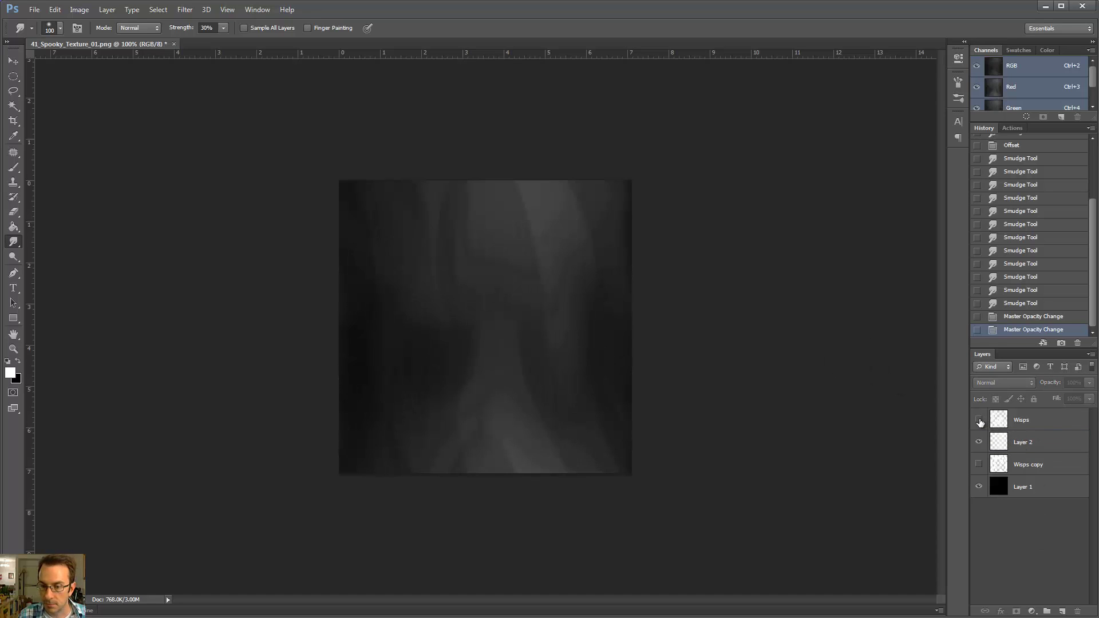
left_click(979, 426)
left_click(978, 442)
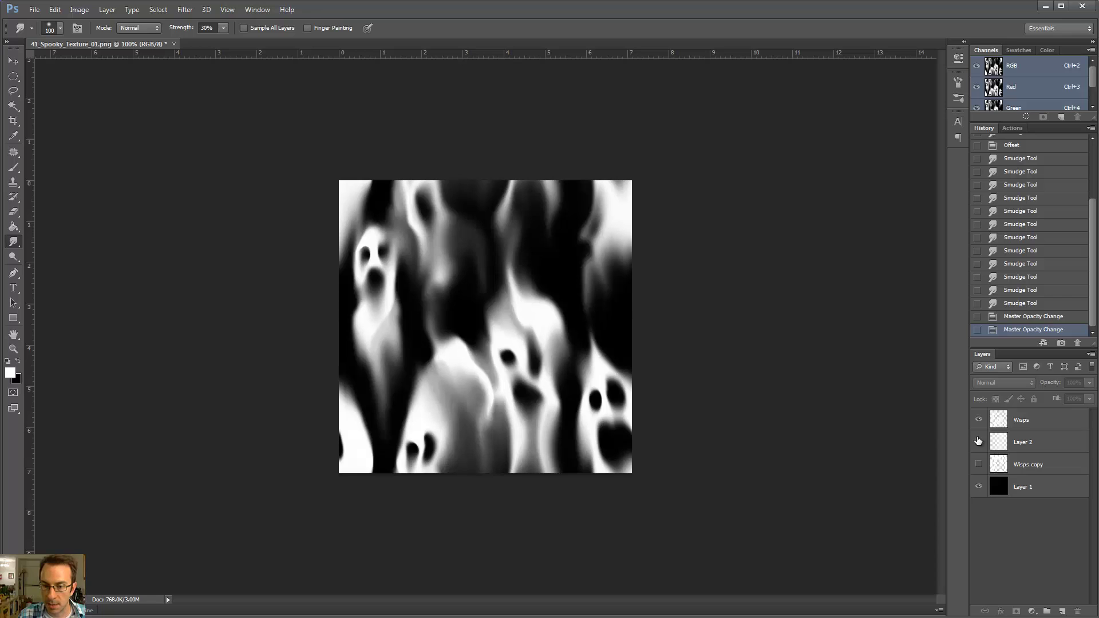
left_click(1035, 429)
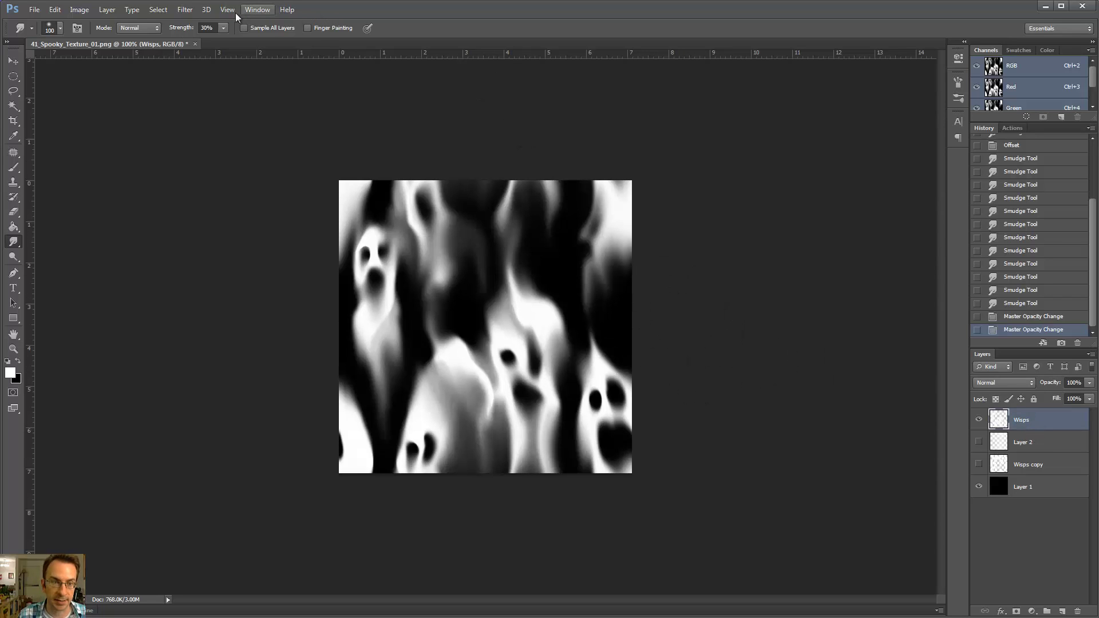
left_click(178, 11)
left_click(189, 22)
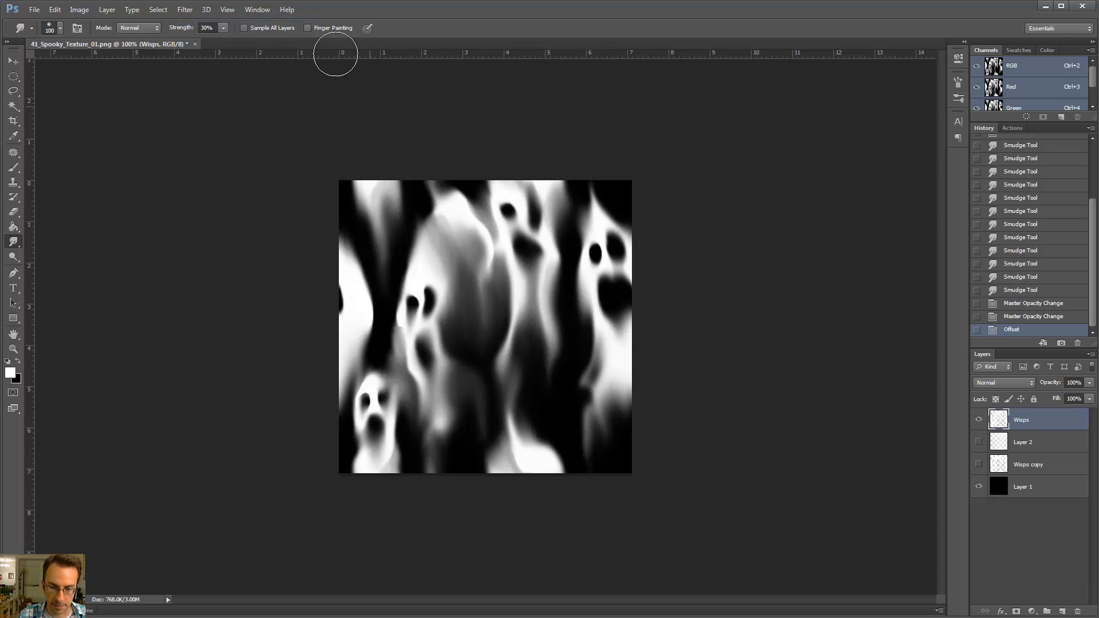
Offset the Wisps layer by 0 px horizontally and 256 px vertically with Wrap Around, and repeat the same offset to compare both positions.
left_click(184, 10)
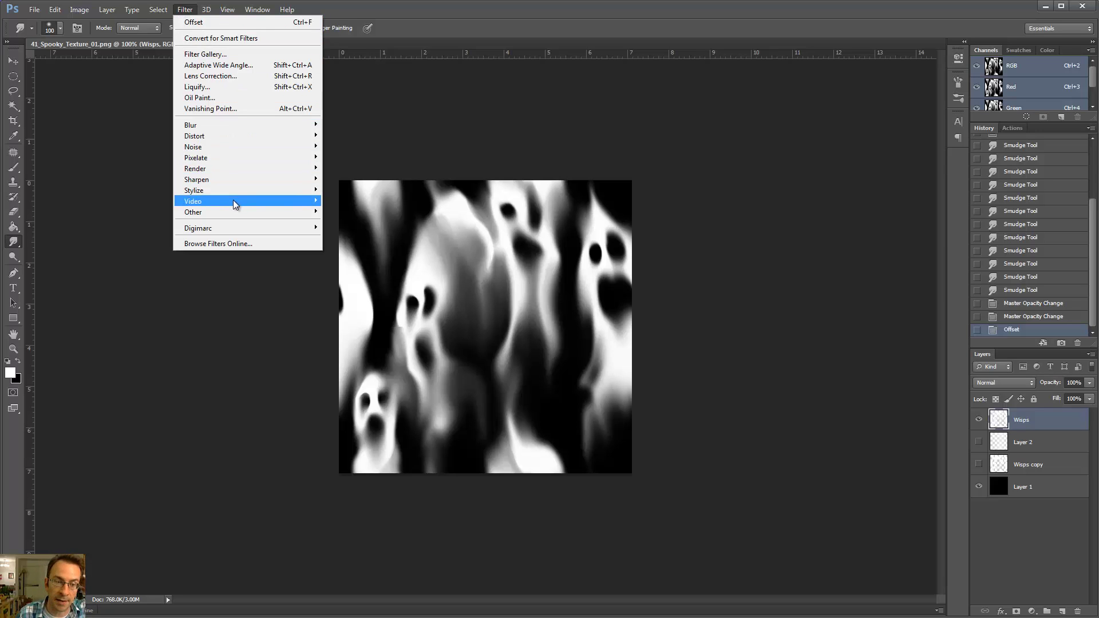
mouse_move(235, 211)
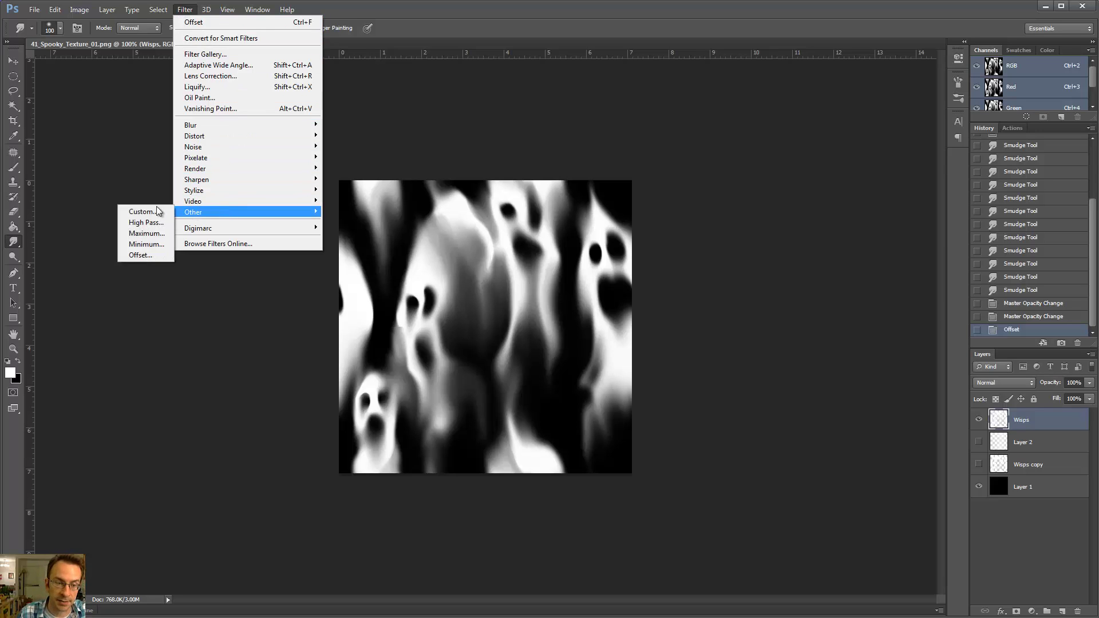
left_click(155, 260)
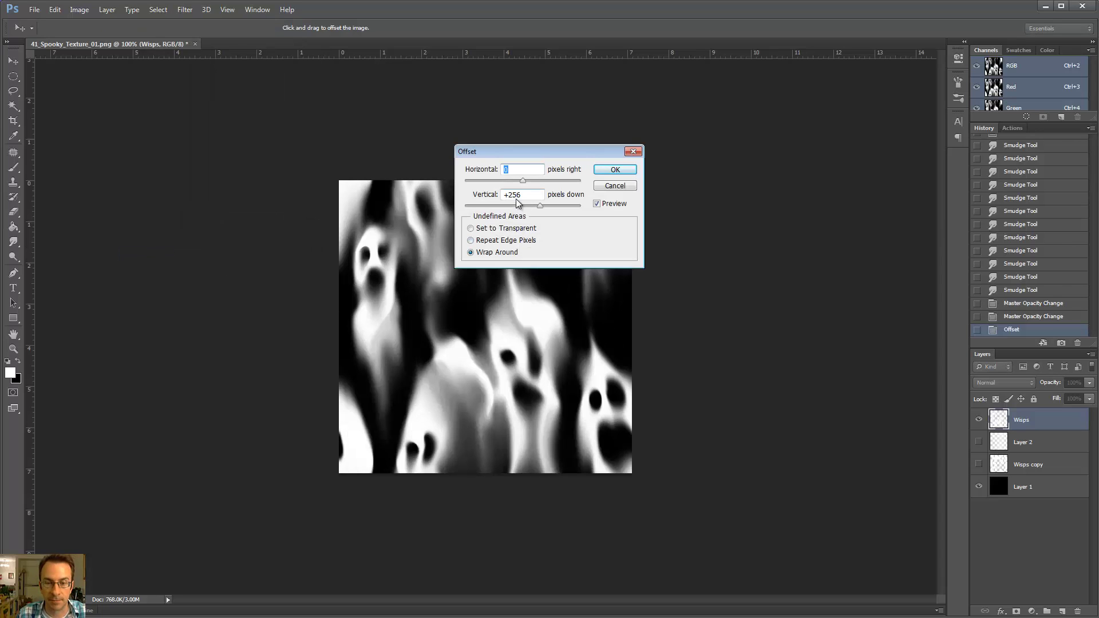
left_click(615, 170)
left_click(184, 10)
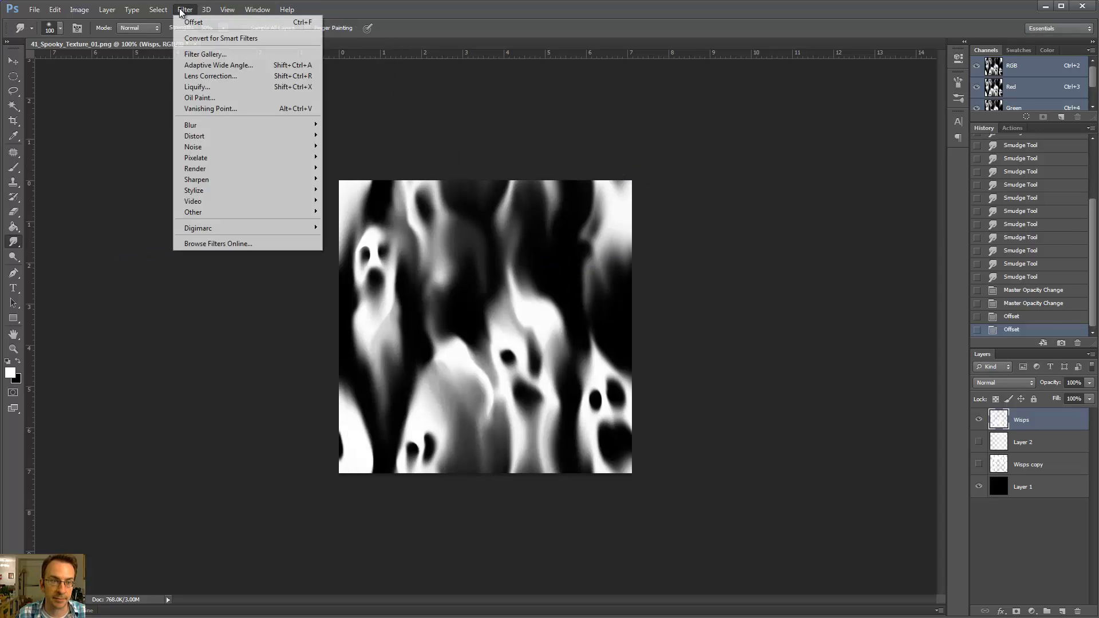
left_click(185, 24)
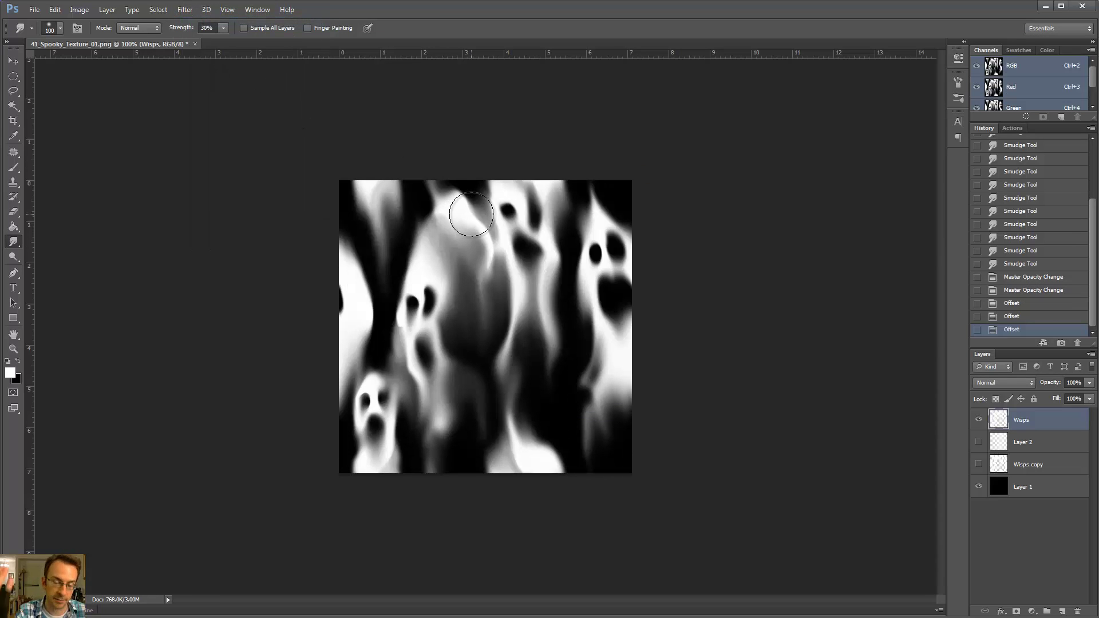
Smudge out the seam just below the eyes of the ghost left of centre on the Wisps layer with a 35 px brush.
key("ctrl+plus")
key("bracketleft")
key("bracketleft")
key("bracketleft")
key("bracketleft")
key("bracketleft")
key("bracketleft")
key("bracketleft")
key("bracketleft")
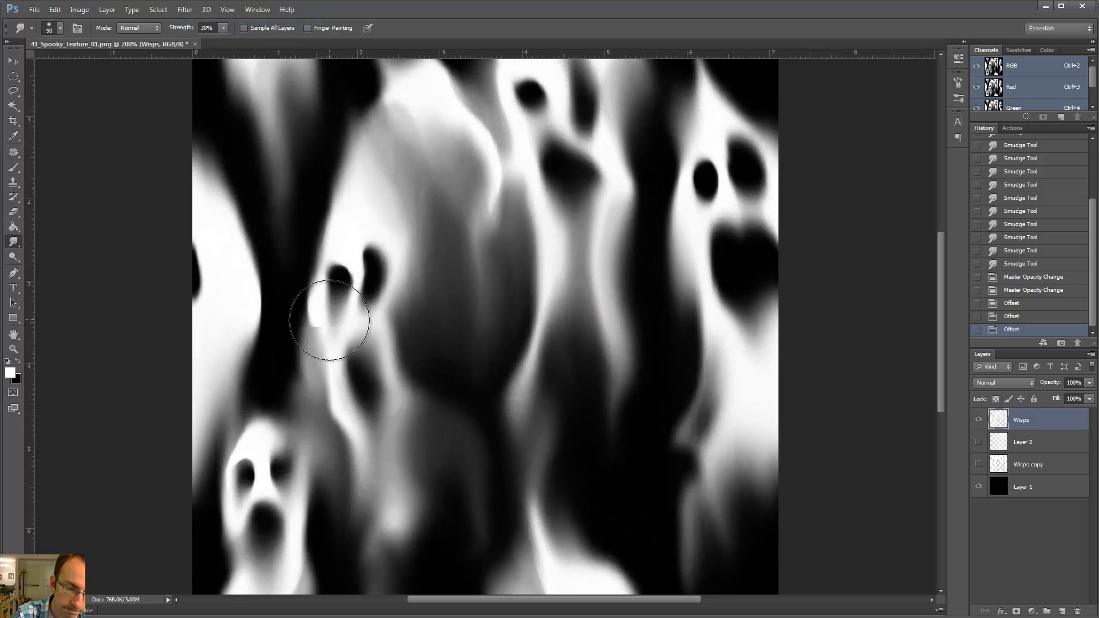
mouse_move(321, 329)
left_mouse_down()
mouse_move(311, 298)
mouse_move(310, 324)
mouse_move(344, 256)
left_mouse_up()
key("ctrl+minus")
key("ctrl+minus")
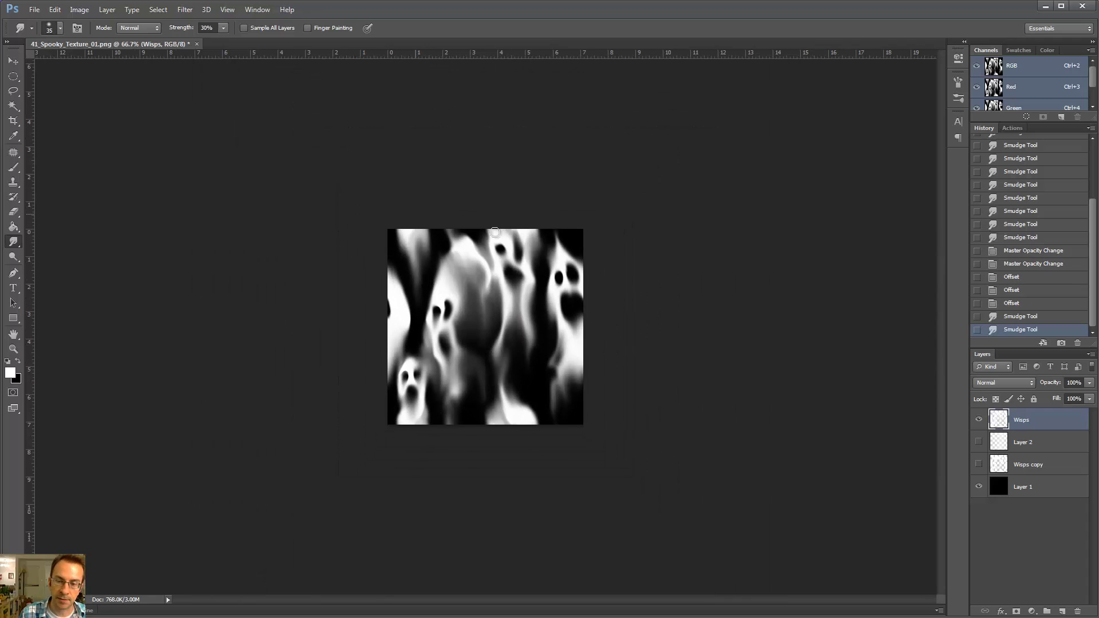
key("ctrl+equal")
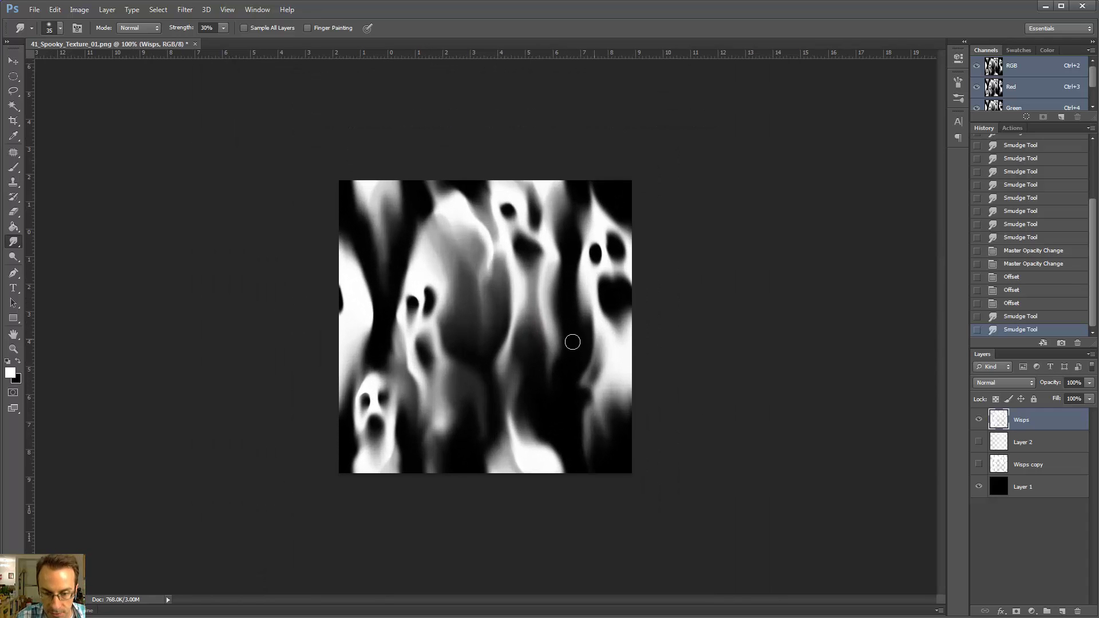
Offset the Wisps layer by 256 px horizontally and 0 px vertically with Wrap Around.
left_click(185, 9)
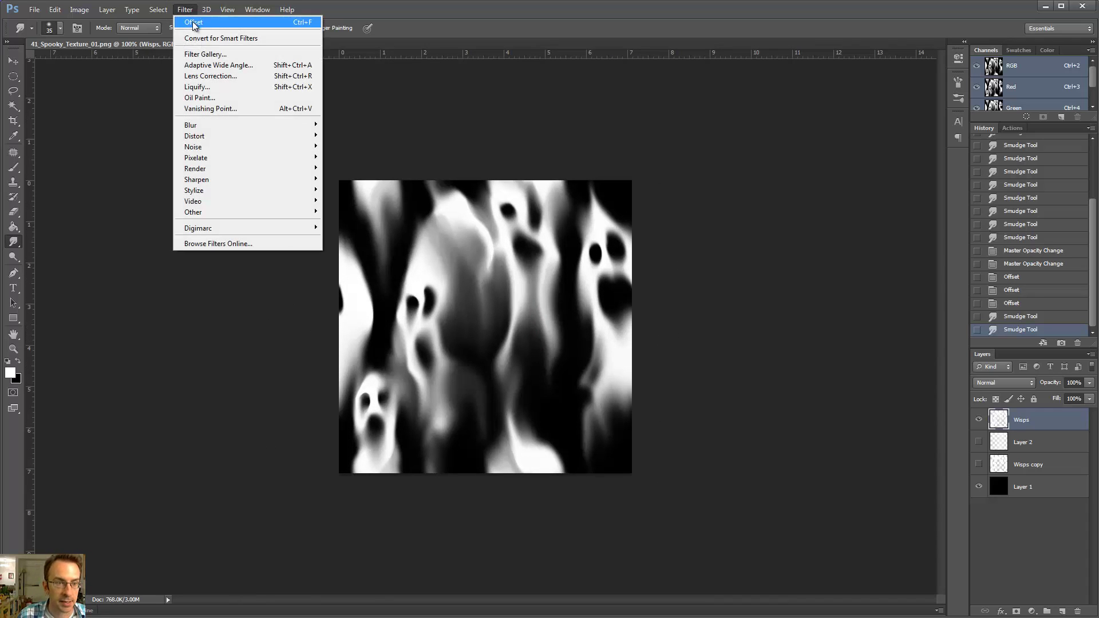
mouse_move(205, 215)
left_click(146, 256)
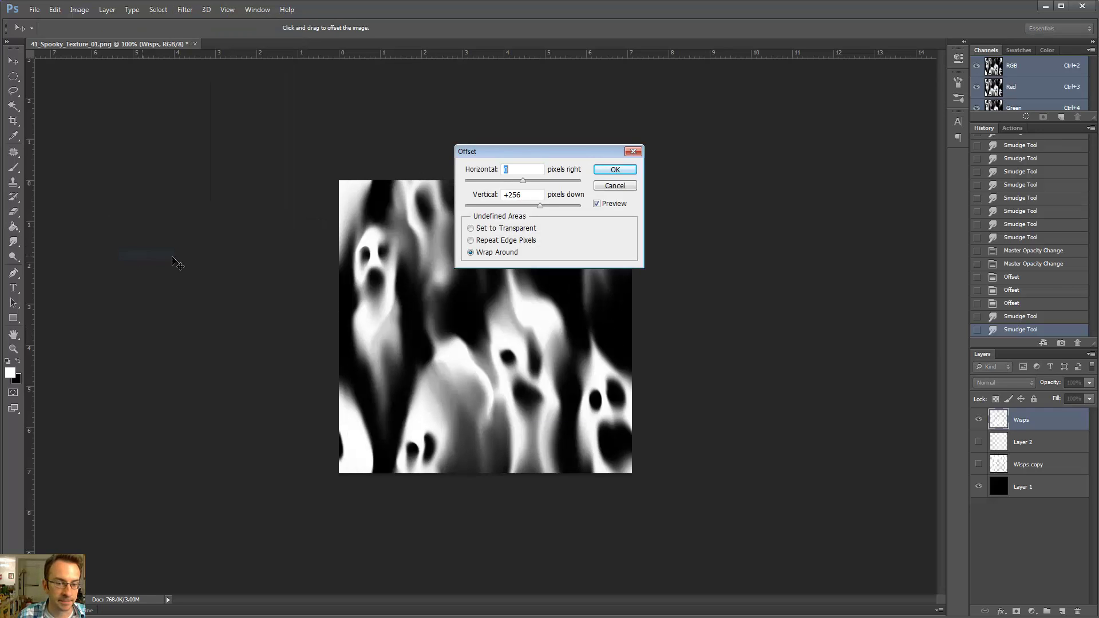
key("Tab")
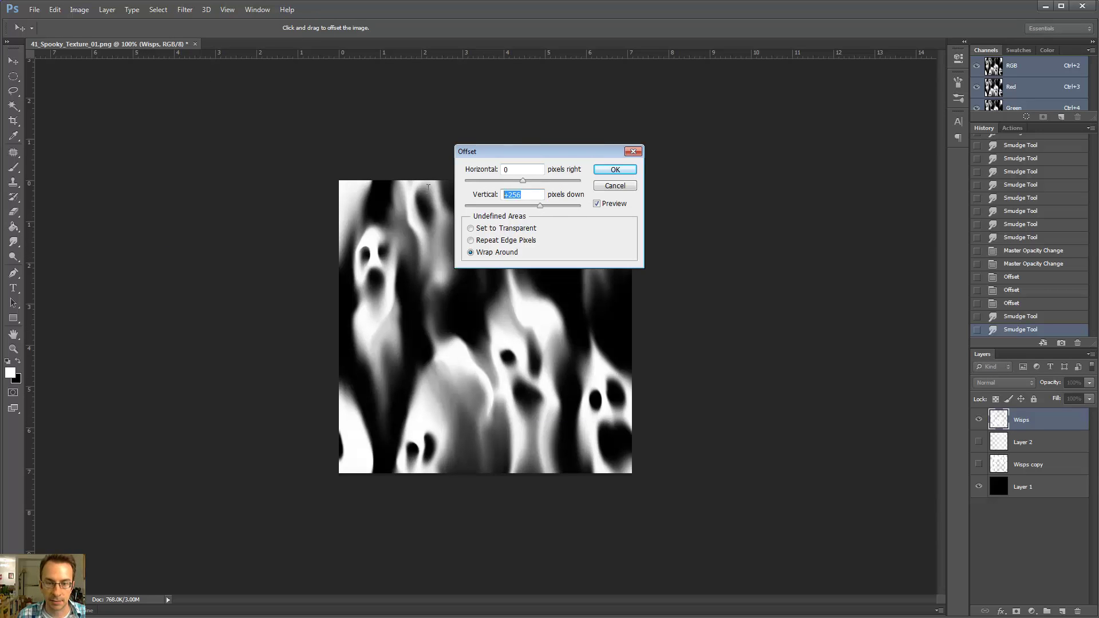
type("0")
key("shift+Tab")
type("256")
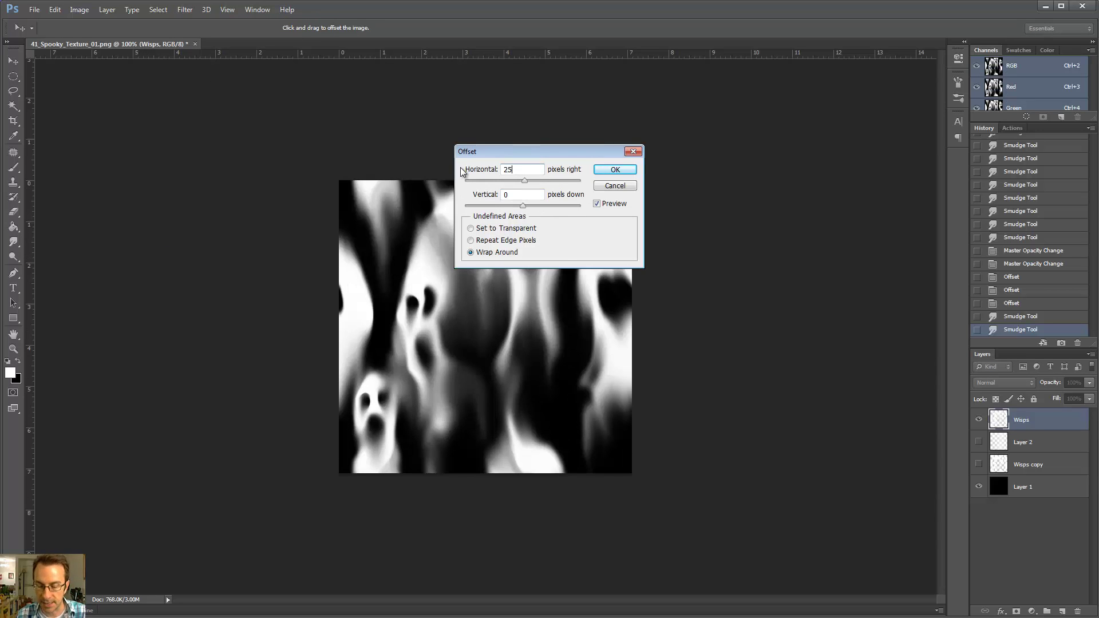
left_click(616, 172)
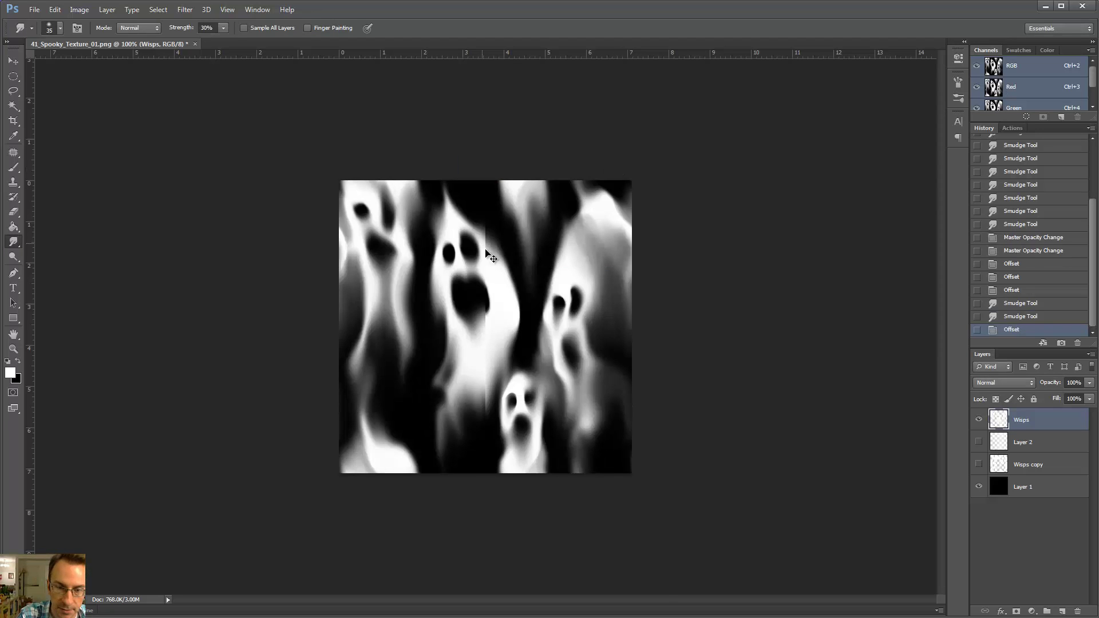
Smudge out the vertical seam through the central ghost's head, mouth and body on the Wisps layer with the 35 px brush.
key("ctrl+plus")
mouse_move(490, 157)
left_mouse_down()
mouse_move(492, 92)
mouse_move(491, 132)
left_mouse_up()
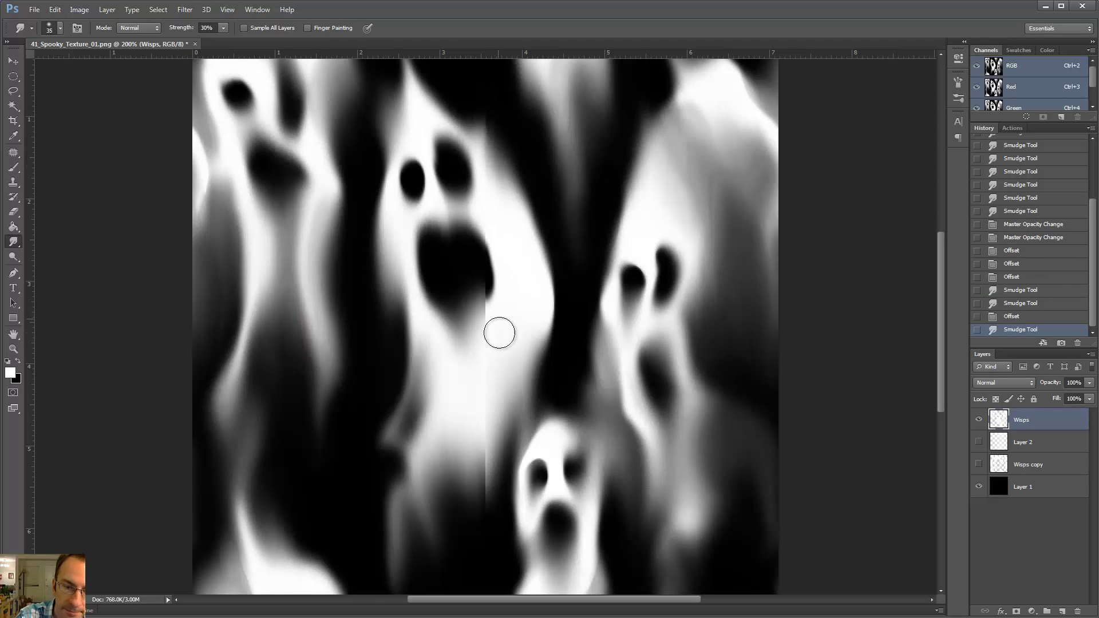
mouse_move(481, 287)
left_mouse_down()
mouse_move(473, 294)
mouse_move(484, 254)
left_mouse_up()
left_click_drag(483, 213, 487, 243)
mouse_move(490, 125)
left_mouse_down()
mouse_move(488, 158)
mouse_move(489, 104)
mouse_move(508, 163)
mouse_move(542, 128)
left_mouse_up()
left_click_drag(486, 346, 483, 458)
mouse_move(492, 483)
left_mouse_down()
mouse_move(488, 355)
mouse_move(481, 435)
mouse_move(468, 436)
mouse_move(474, 498)
mouse_move(472, 444)
left_mouse_up()
key("ctrl+minus")
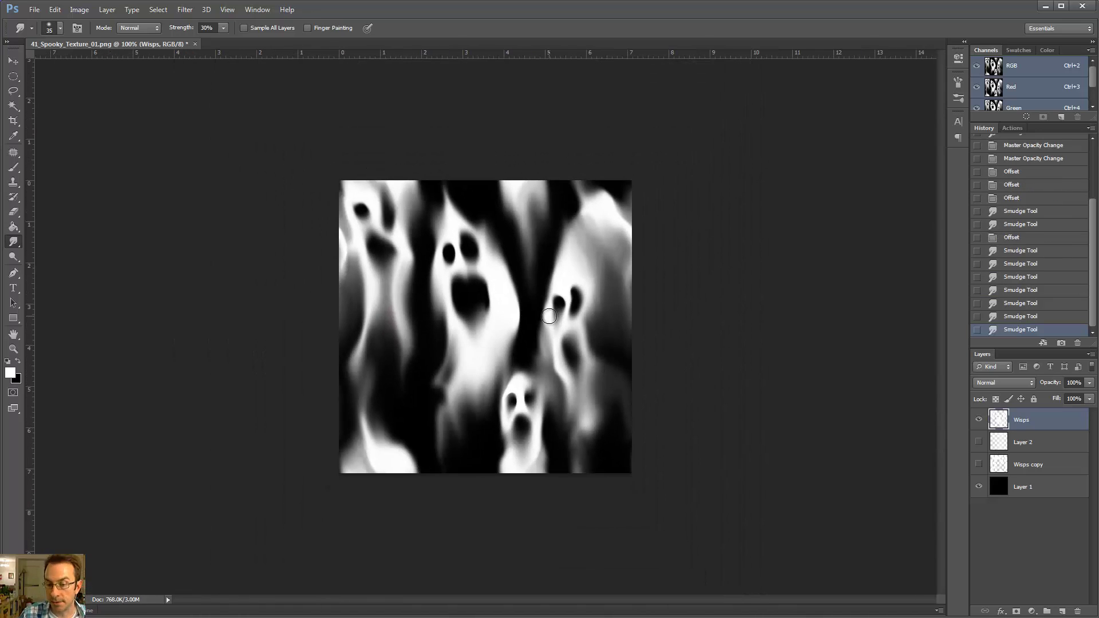
Smudge the lower body of the central ghost into soft vertical streaks with a 100 px brush.
key("bracketright")
key("bracketright")
key("bracketright")
key("bracketright")
key("bracketright")
key("bracketright")
key("bracketright")
key("bracketright")
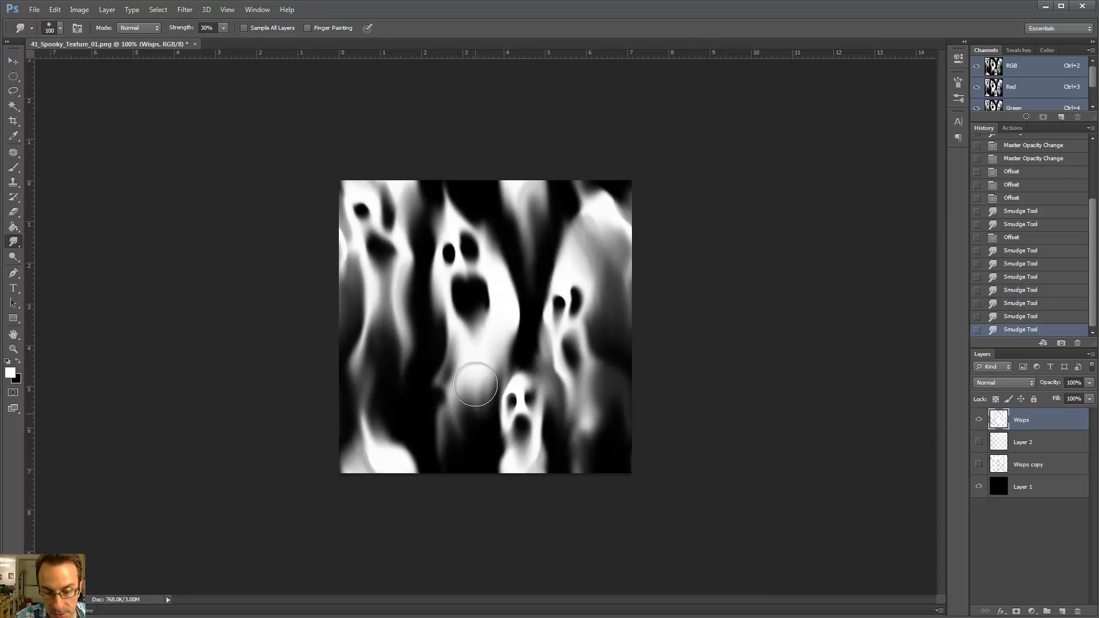
mouse_move(480, 400)
left_mouse_down()
mouse_move(482, 339)
mouse_move(478, 414)
mouse_move(485, 319)
mouse_move(515, 270)
mouse_move(514, 239)
mouse_move(477, 392)
mouse_move(481, 365)
left_mouse_up()
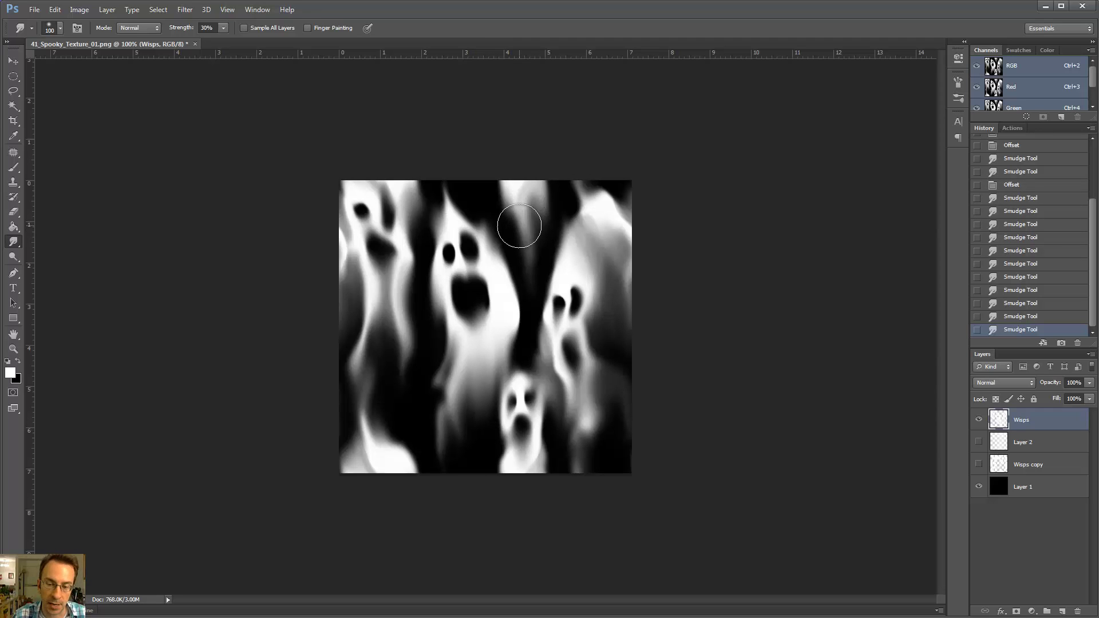
mouse_move(473, 375)
left_mouse_down()
mouse_move(480, 408)
mouse_move(475, 345)
mouse_move(473, 429)
left_mouse_up()
Switch to the Move tool and make Layer 2 visible again behind the Wisps layer.
key("v")
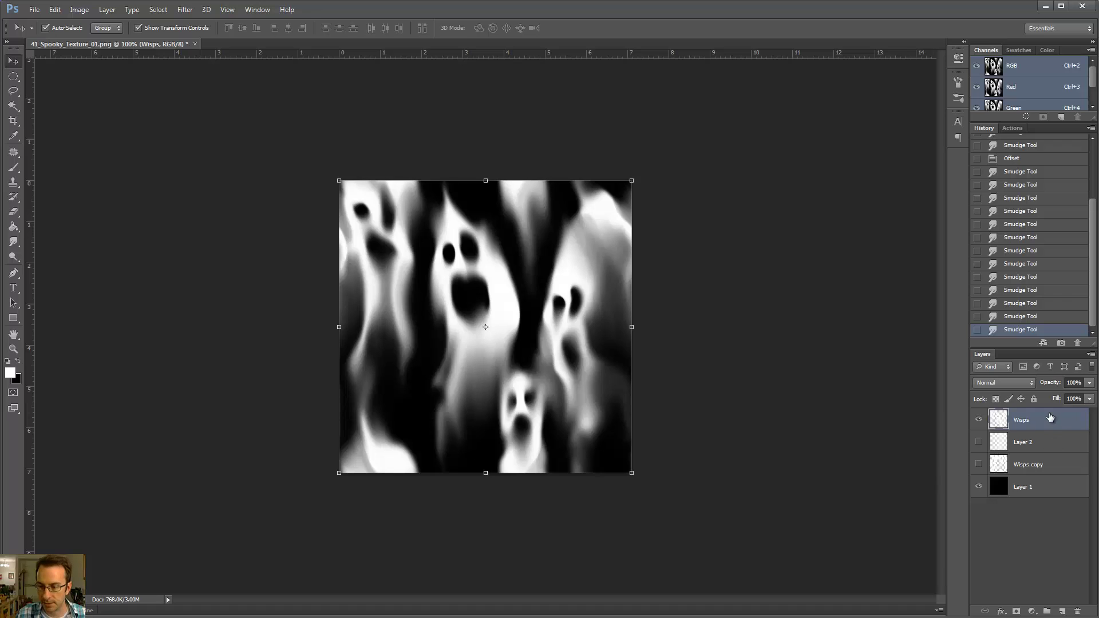
left_click(980, 442)
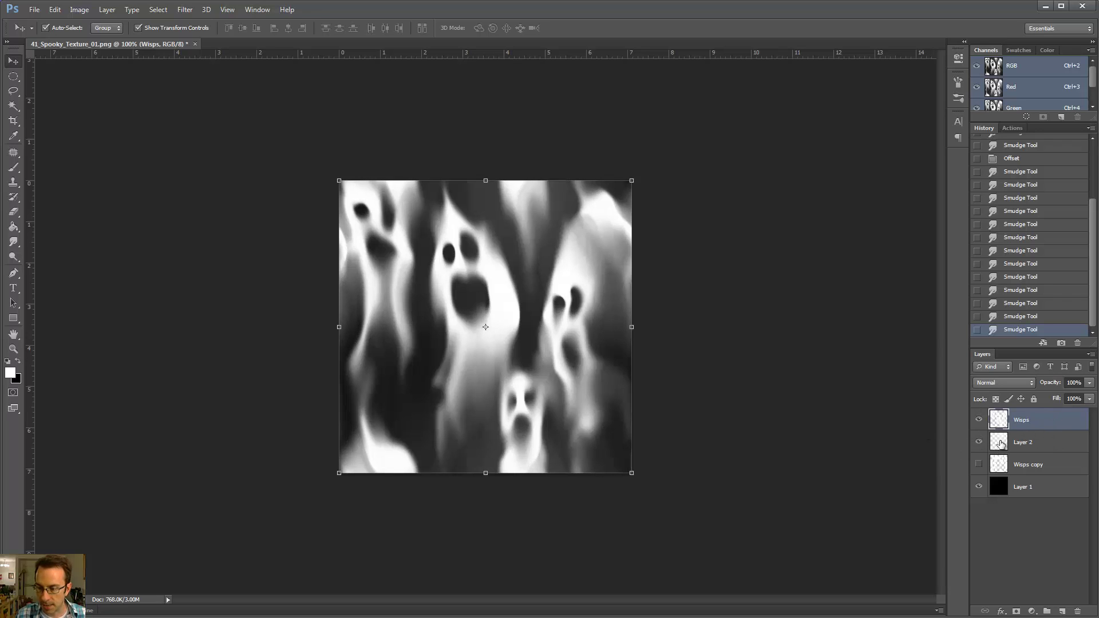
left_click(1016, 612)
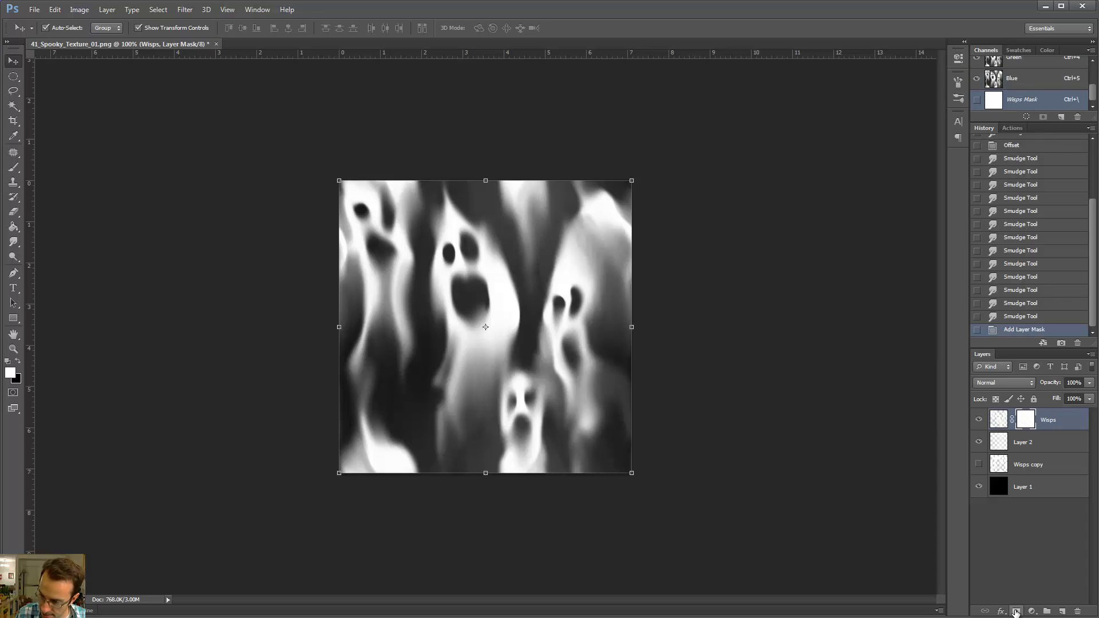
key("ctrl+z")
left_click(1029, 569)
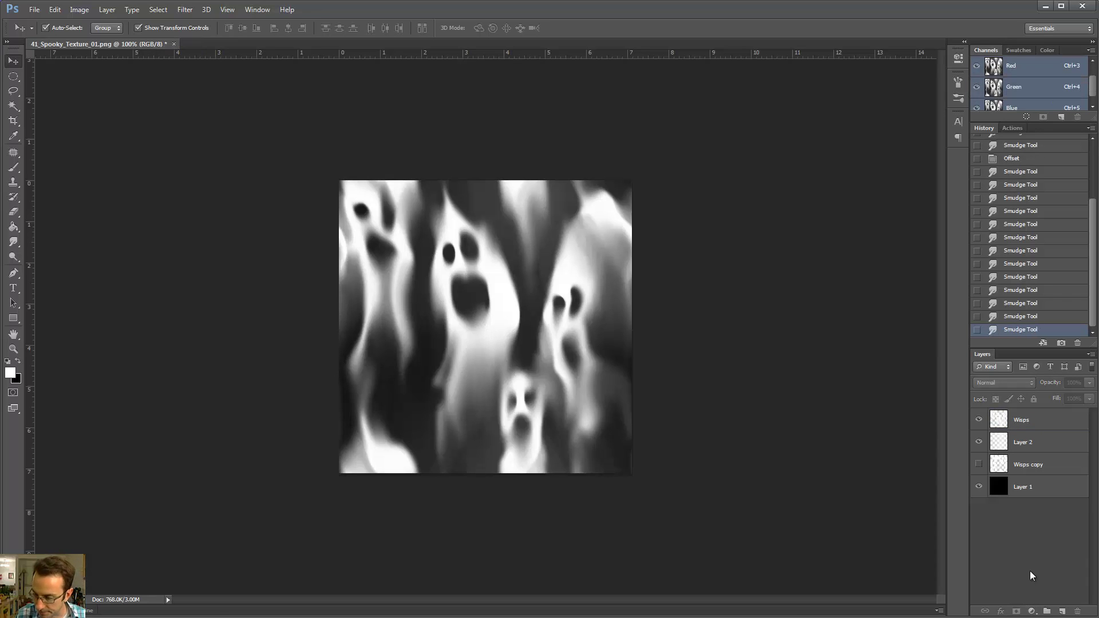
left_click(1024, 420)
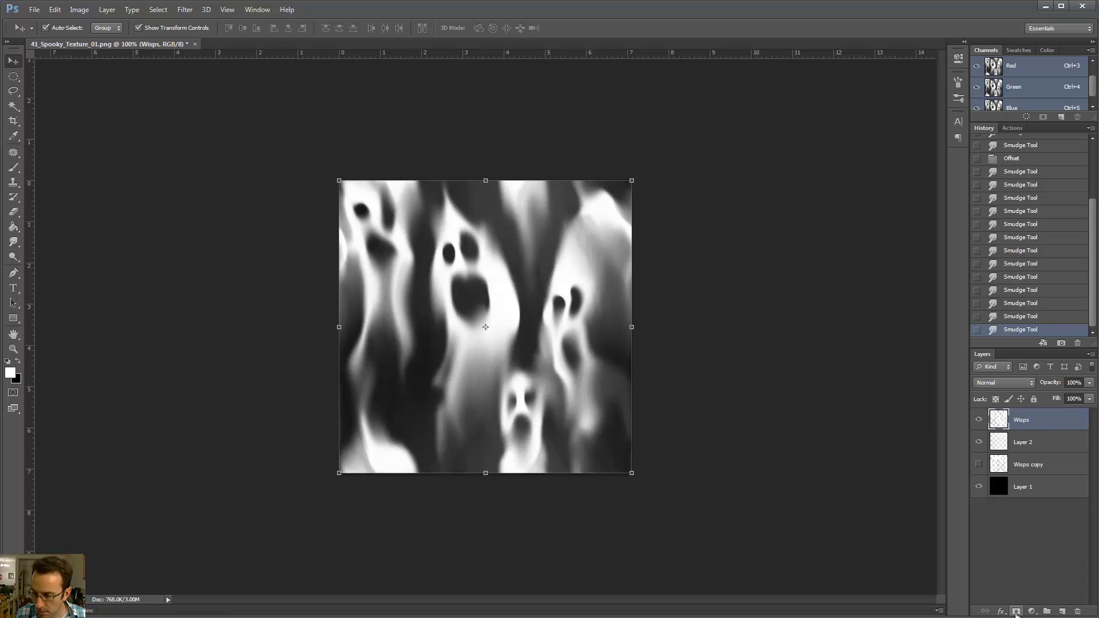
Add a Gradient Map adjustment layer above the Wisps layer.
left_click(1032, 612)
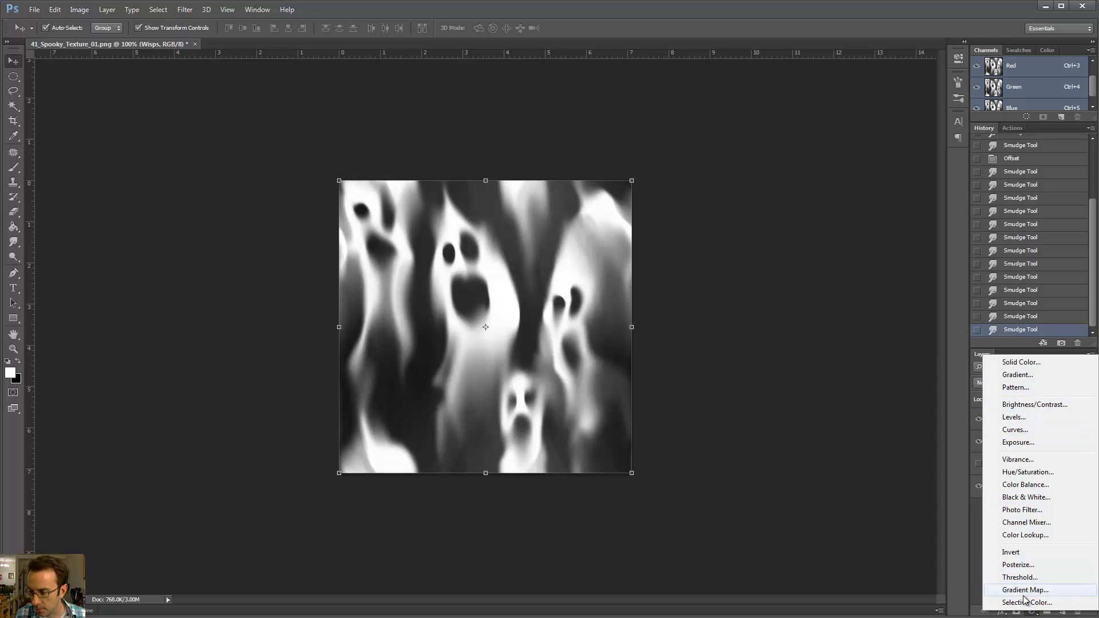
left_click(978, 568)
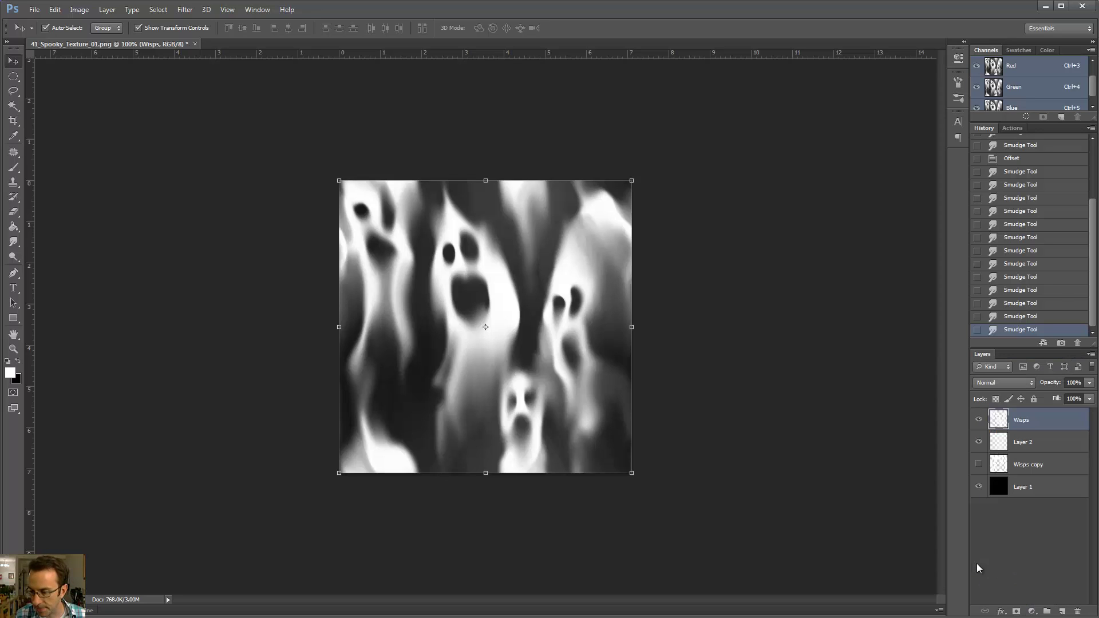
left_click(1032, 613)
left_click(1033, 591)
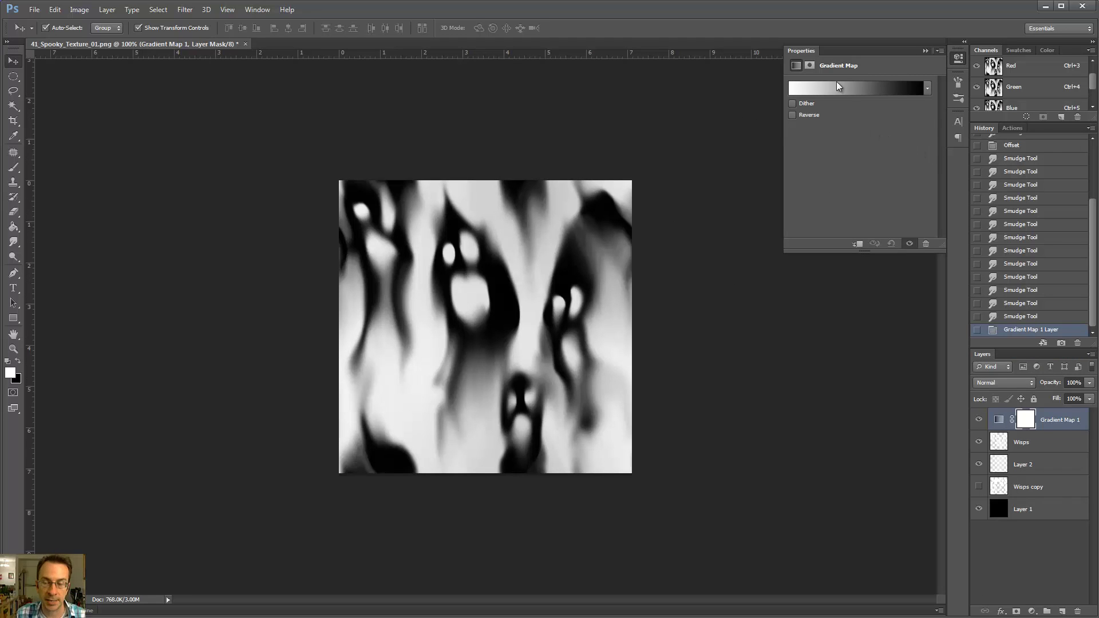
Open the gradient map's gradient for editing and set its starting colour stop to dark red #3f0000.
left_click(810, 87)
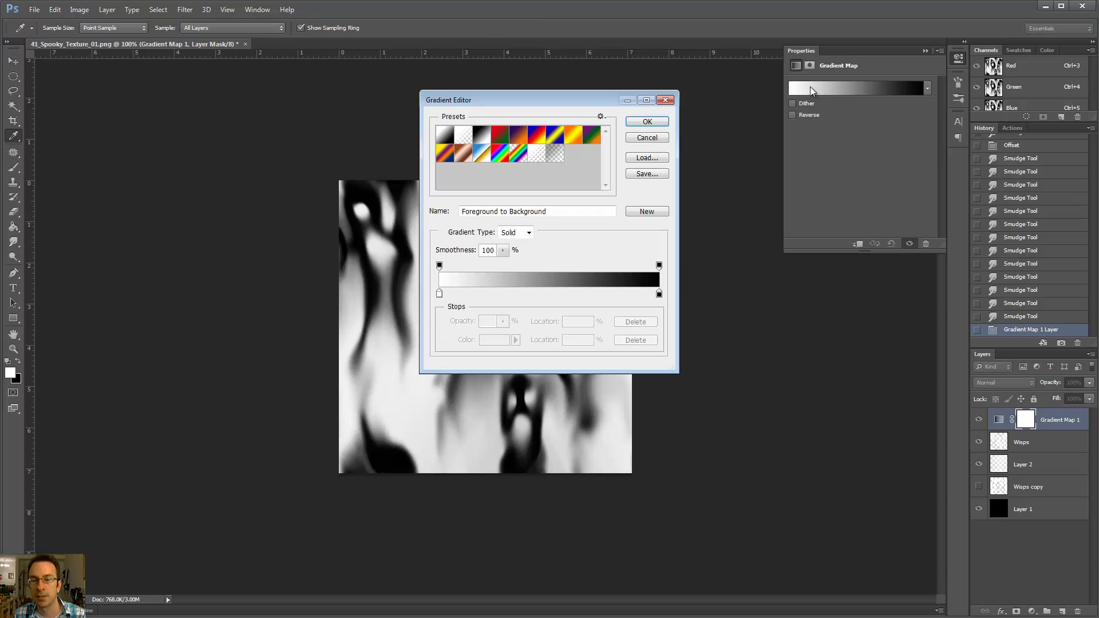
double_click(439, 296)
left_click(438, 294)
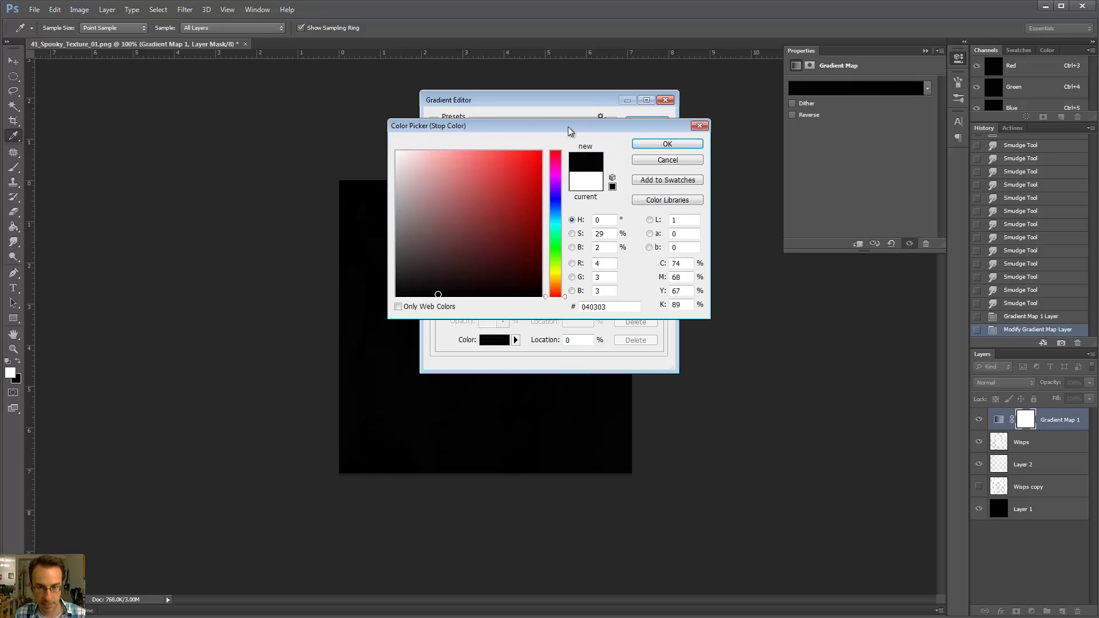
left_click_drag(483, 252, 537, 264)
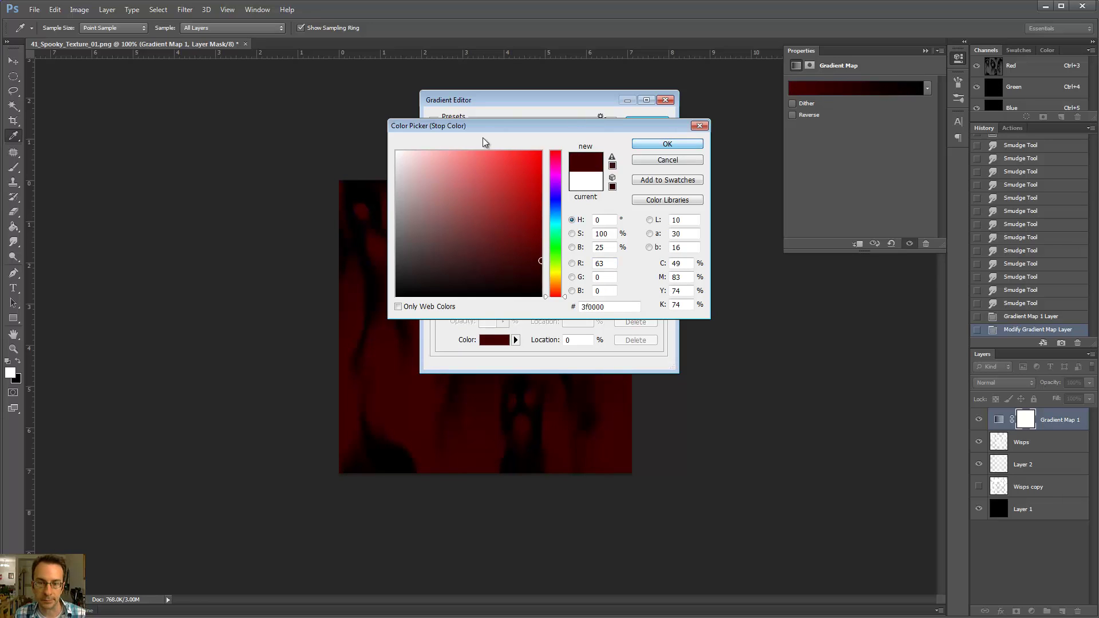
left_click(657, 146)
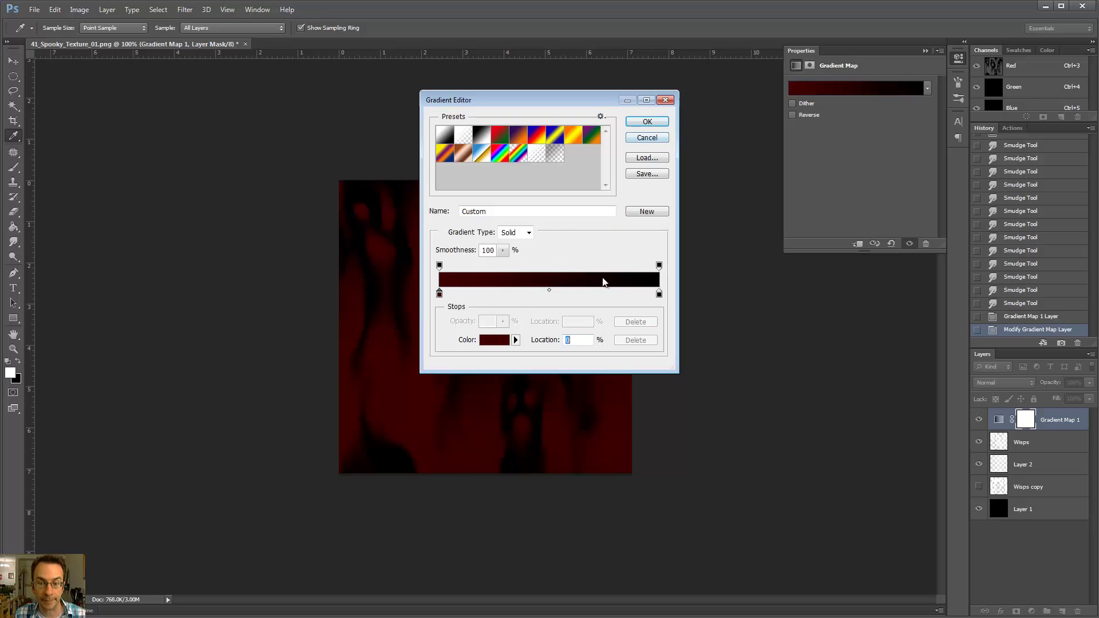
Set the gradient's end colour stop at 100% to pale cyan #acedee.
double_click(658, 296)
left_click(478, 188)
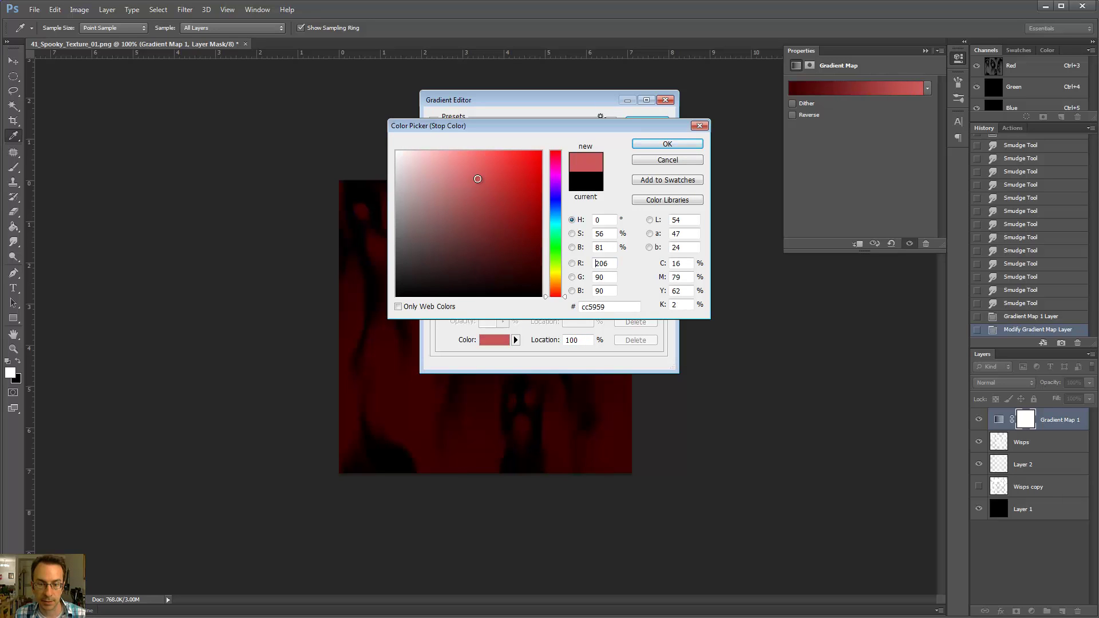
mouse_move(478, 187)
left_mouse_down()
mouse_move(454, 157)
mouse_move(430, 161)
left_mouse_up()
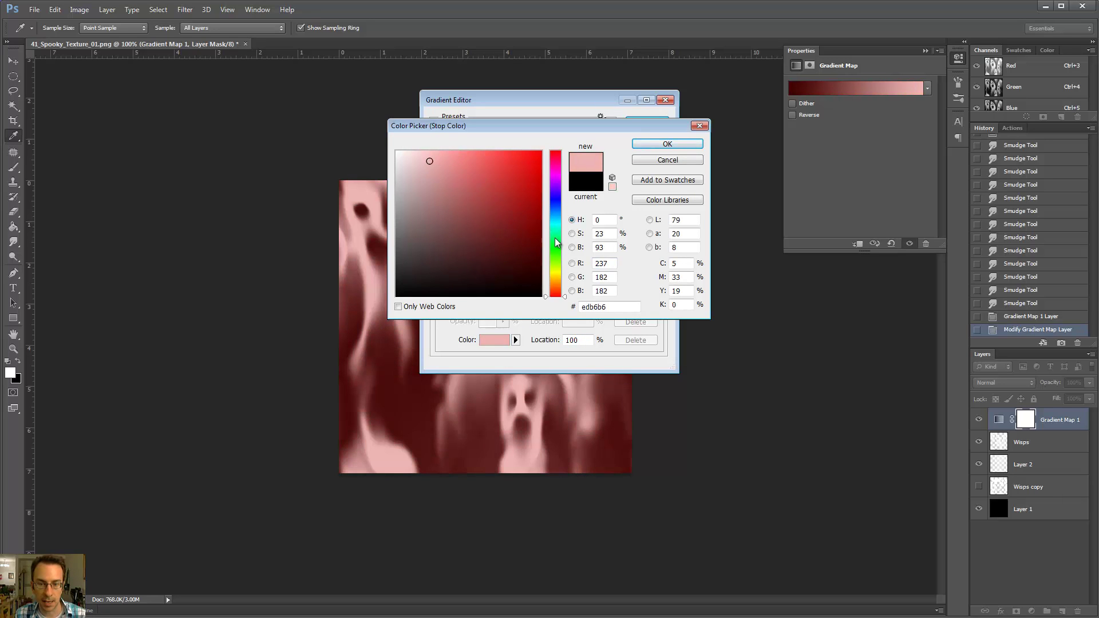
left_click_drag(555, 238, 562, 222)
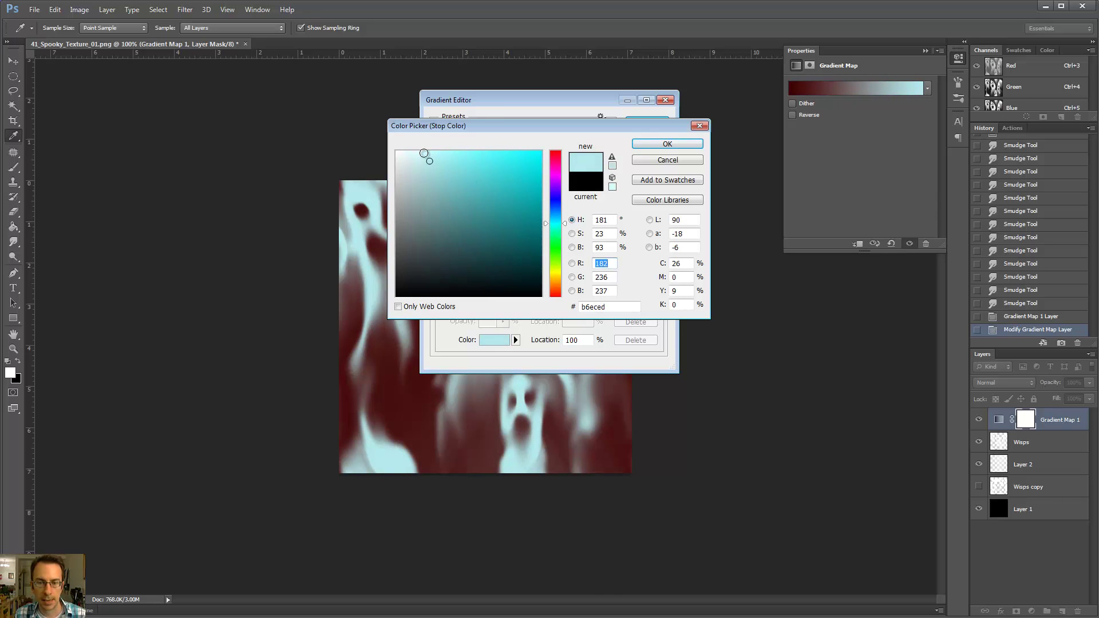
left_click_drag(424, 154, 437, 161)
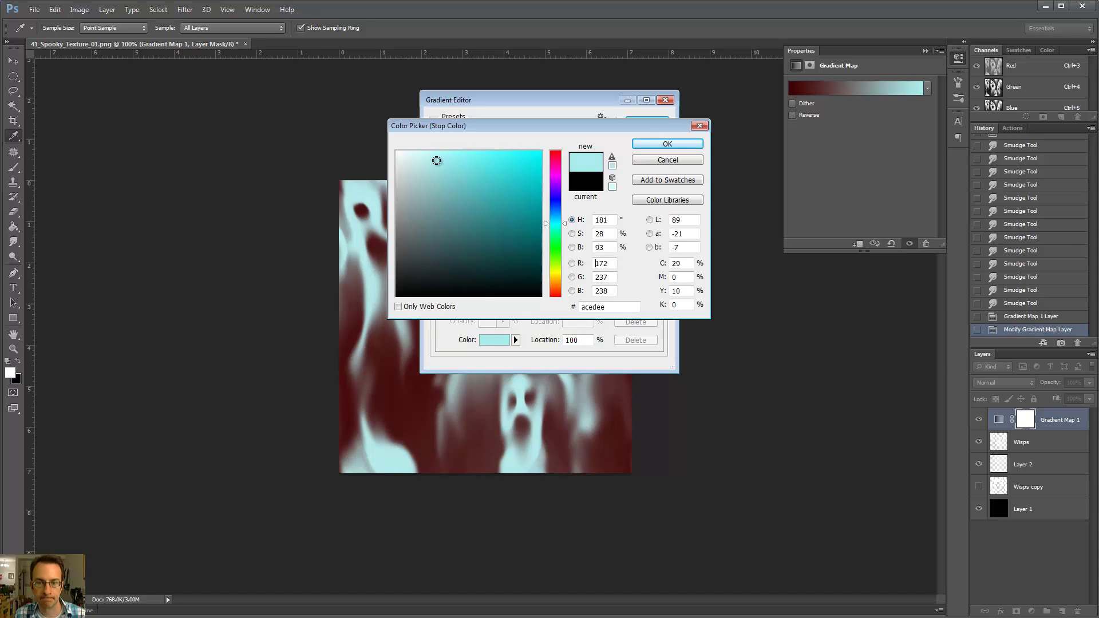
left_click(636, 144)
Add an intermediate colour stop at 64% of the gradient and colour it purple #8f65bf.
left_click(580, 294)
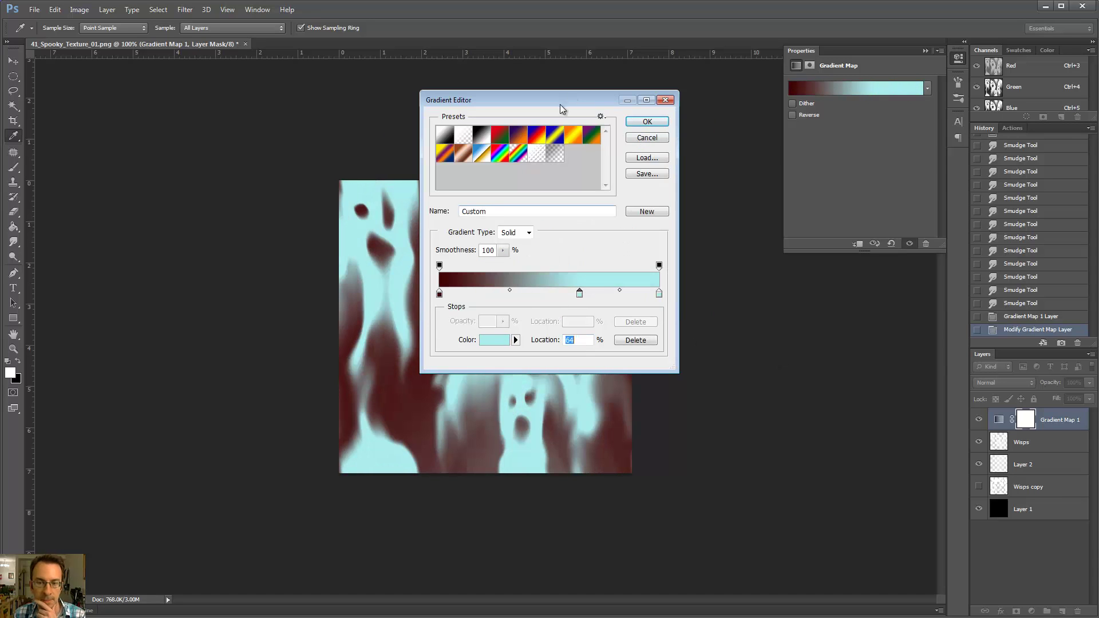
left_click_drag(558, 101, 827, 84)
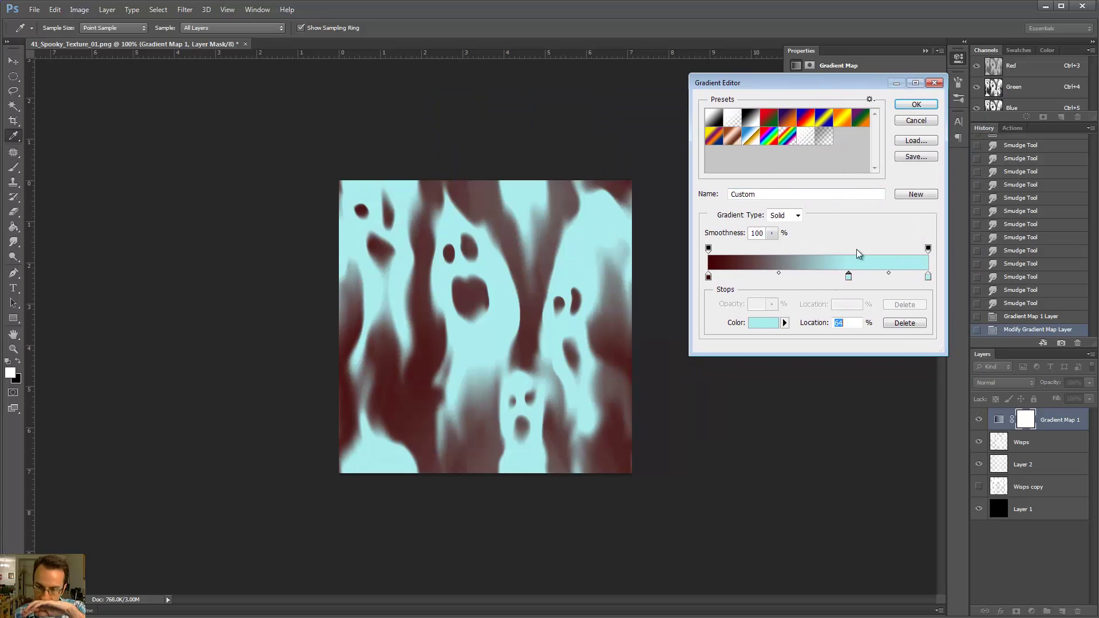
double_click(849, 277)
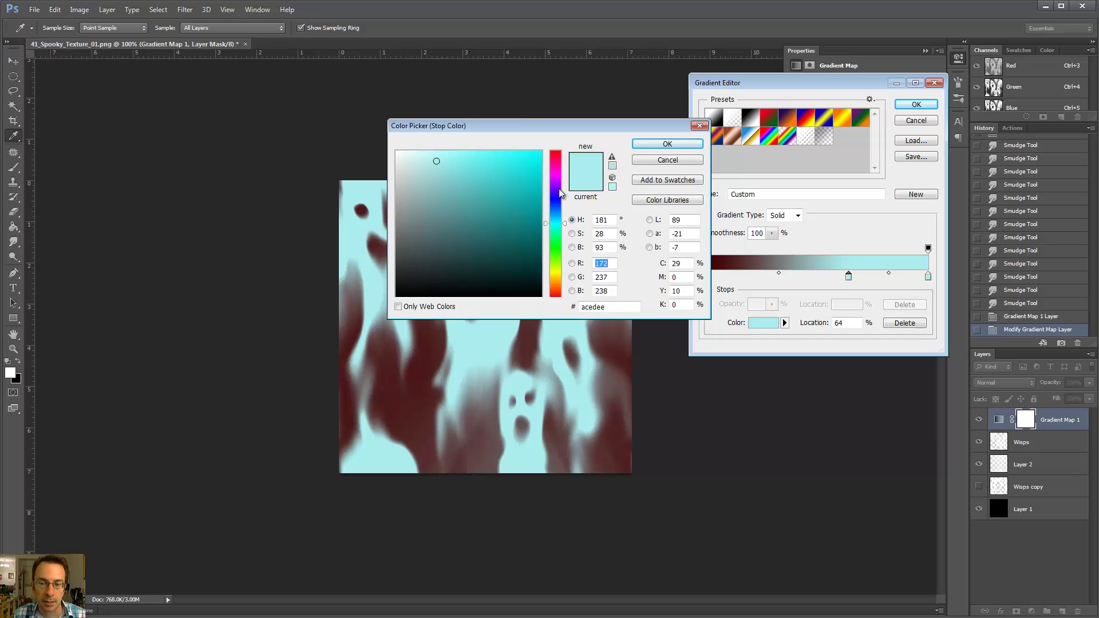
mouse_move(563, 194)
left_mouse_down()
mouse_move(559, 170)
mouse_move(559, 189)
left_mouse_up()
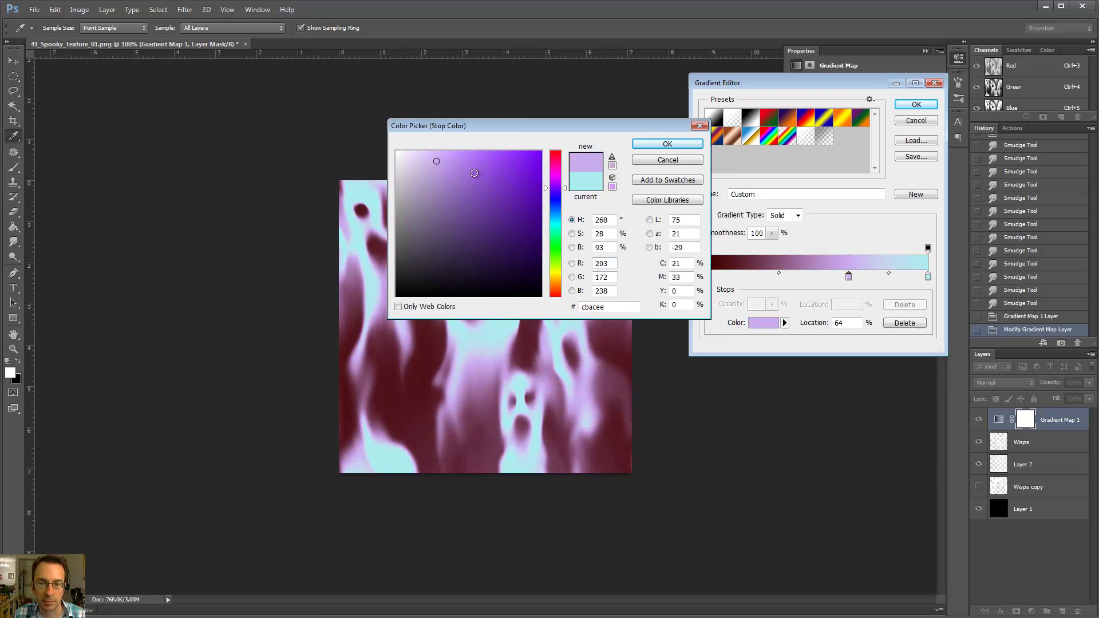
mouse_move(474, 173)
left_mouse_down()
mouse_move(457, 175)
mouse_move(478, 195)
mouse_move(464, 187)
left_mouse_up()
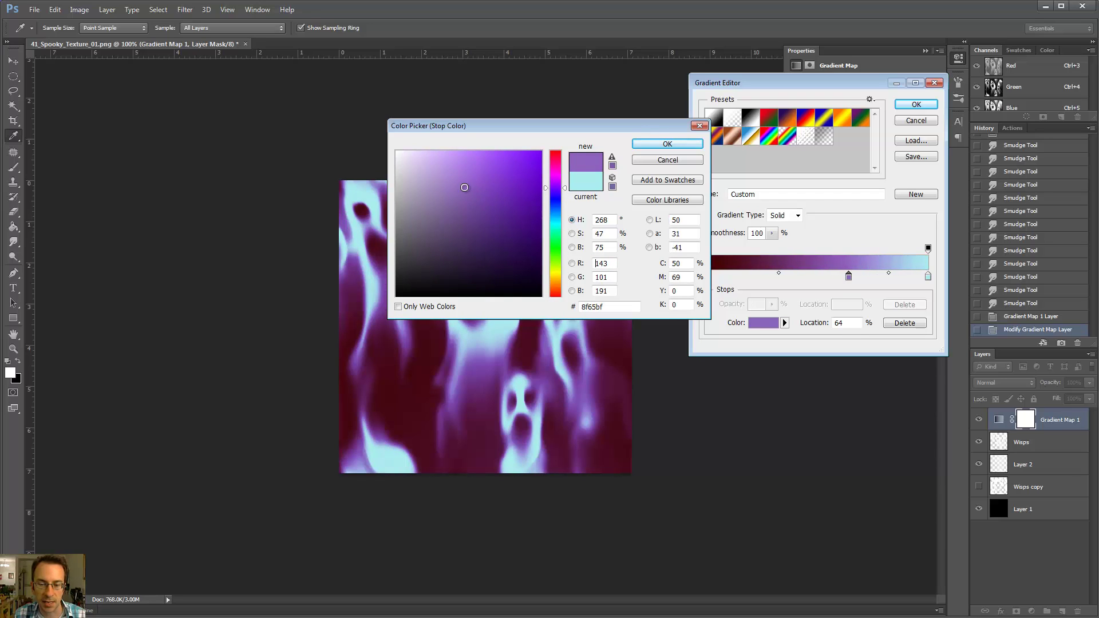
left_click(635, 144)
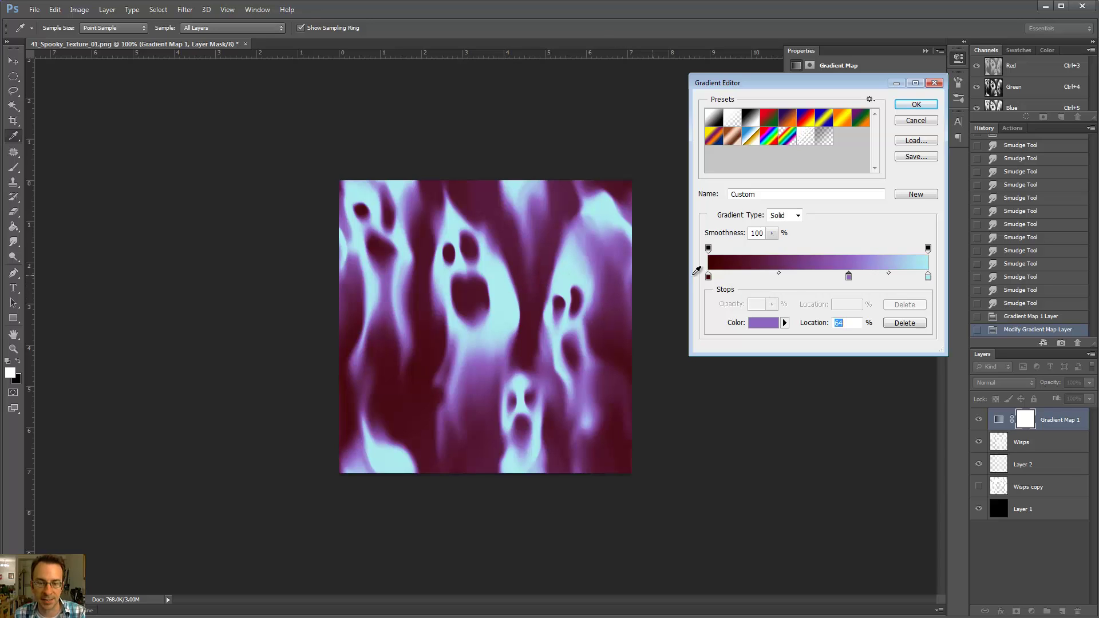
left_click(894, 278)
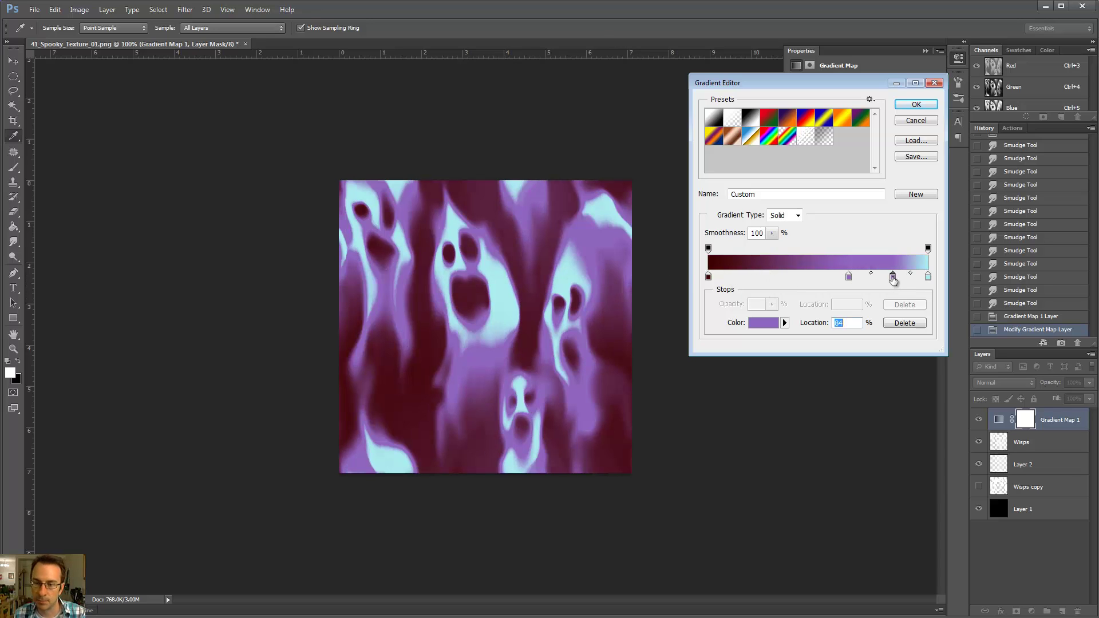
left_click_drag(895, 281, 877, 303)
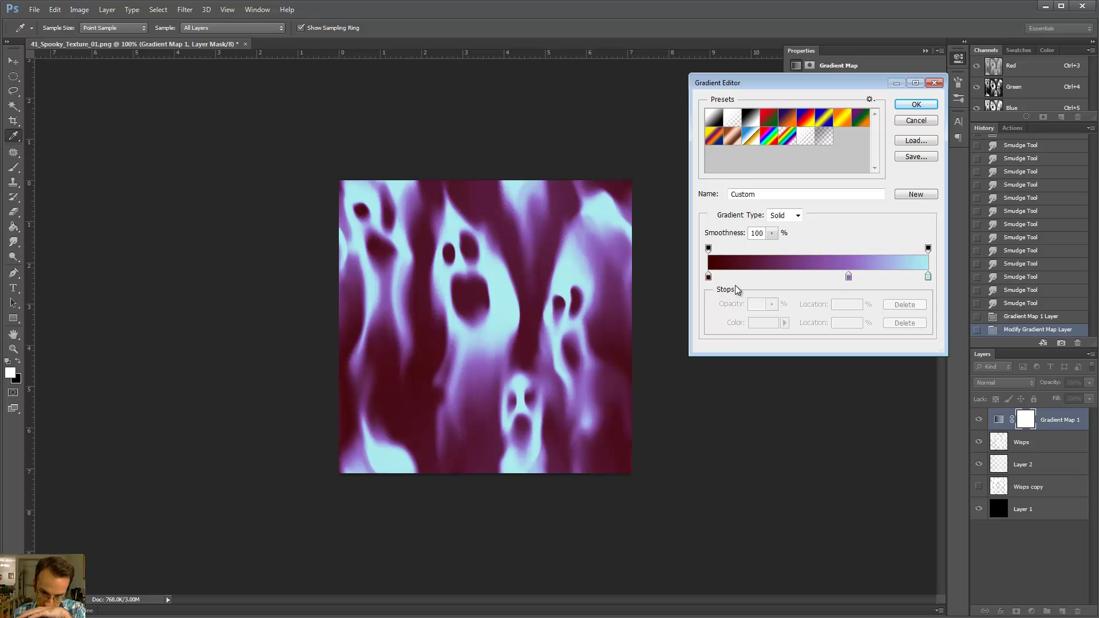
Darken the gradient's starting colour stop to near-black red #120000.
double_click(708, 278)
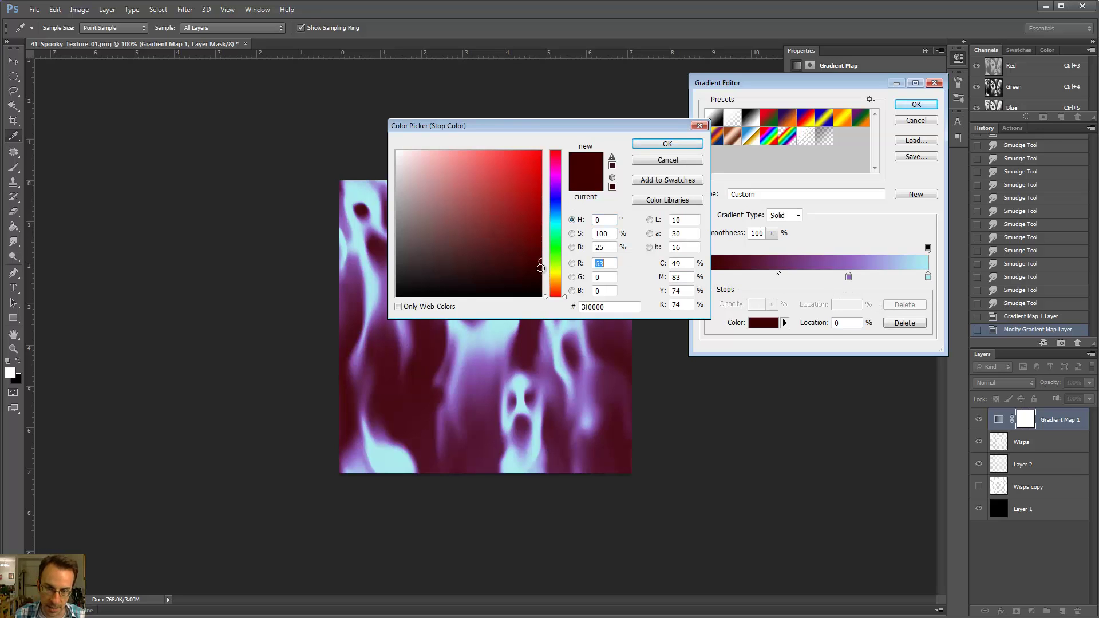
left_click_drag(540, 268, 541, 287)
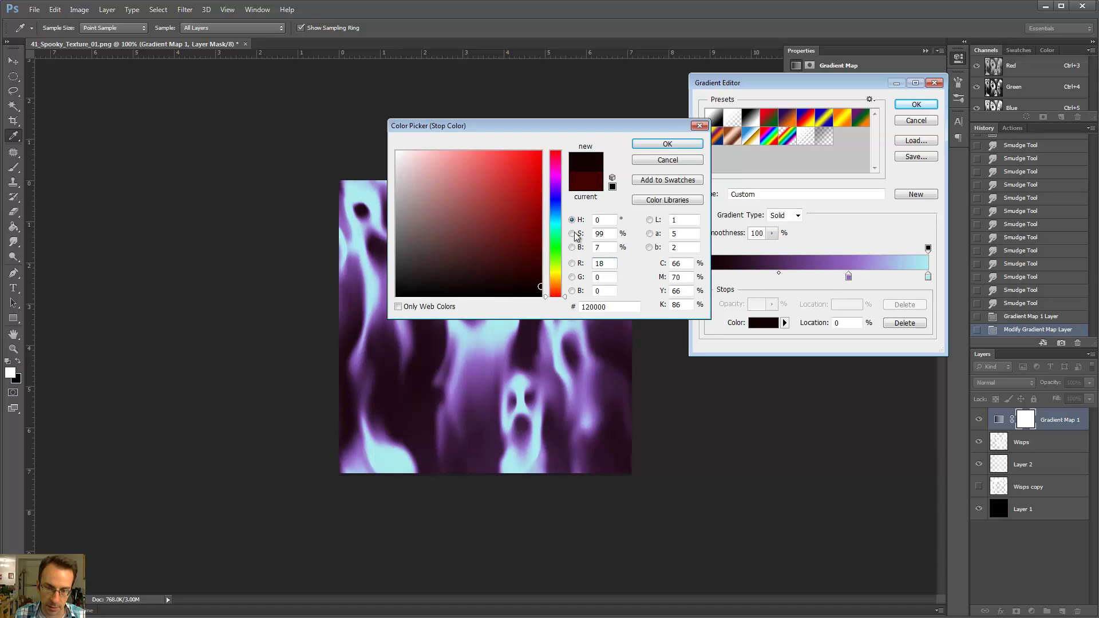
left_click(666, 145)
Add a dark red #380000 colour stop at 25% of the gradient and apply the edited gradient map.
left_click(766, 278)
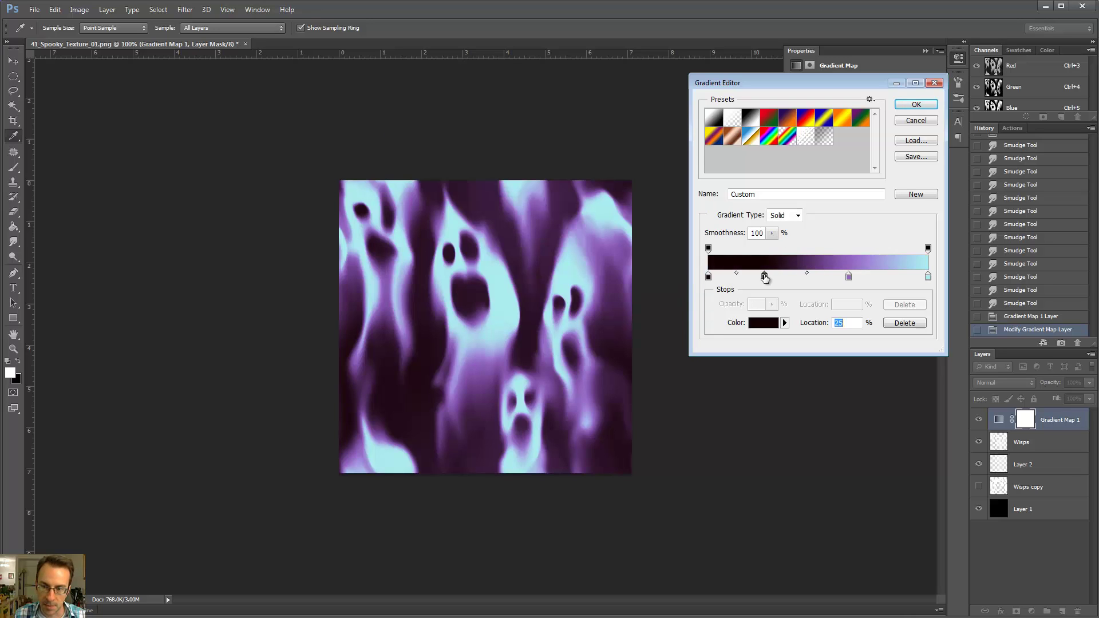
double_click(765, 277)
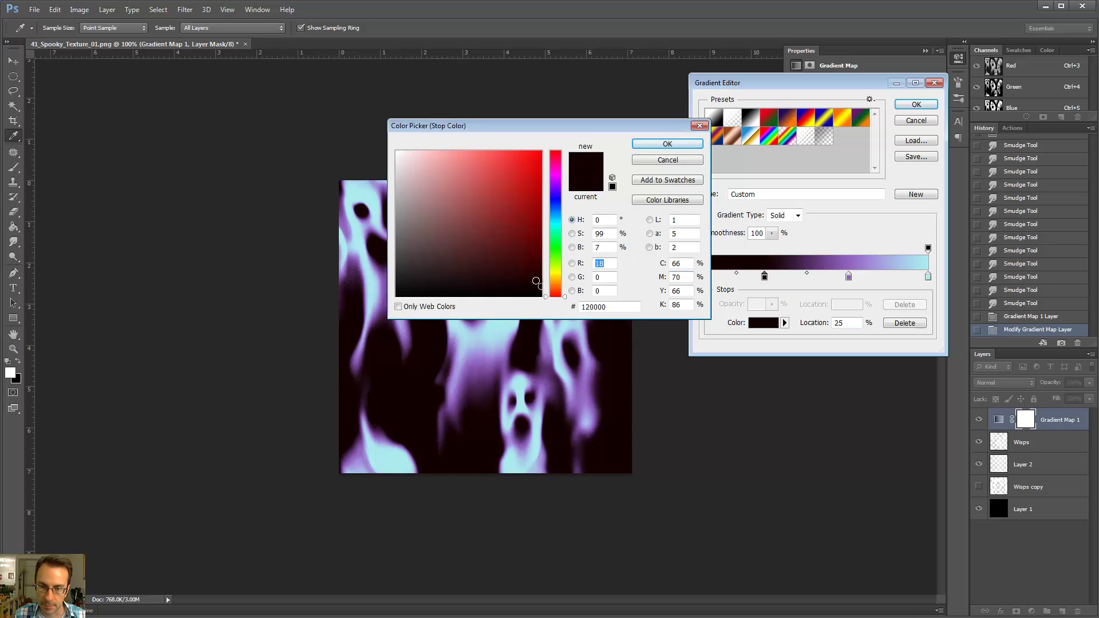
left_click_drag(538, 281, 541, 266)
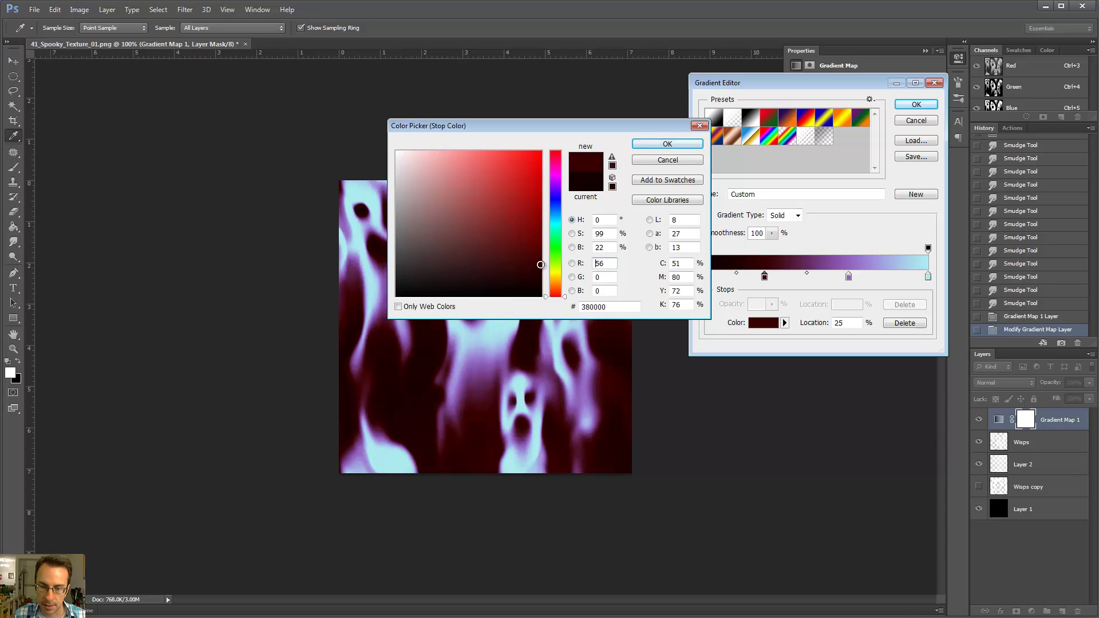
left_click(665, 144)
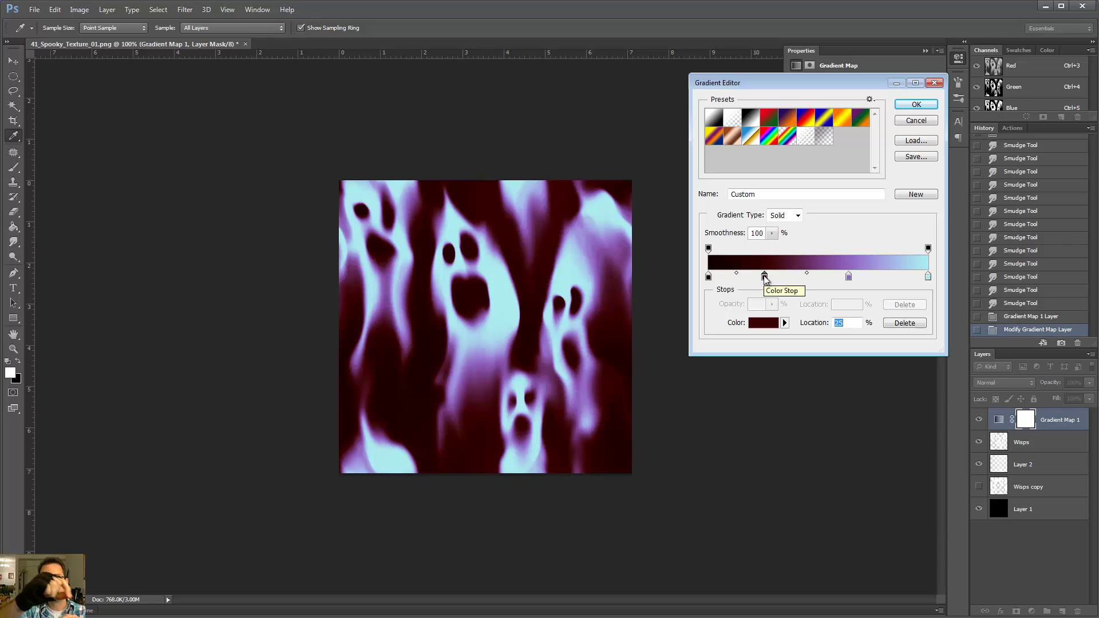
left_click(908, 106)
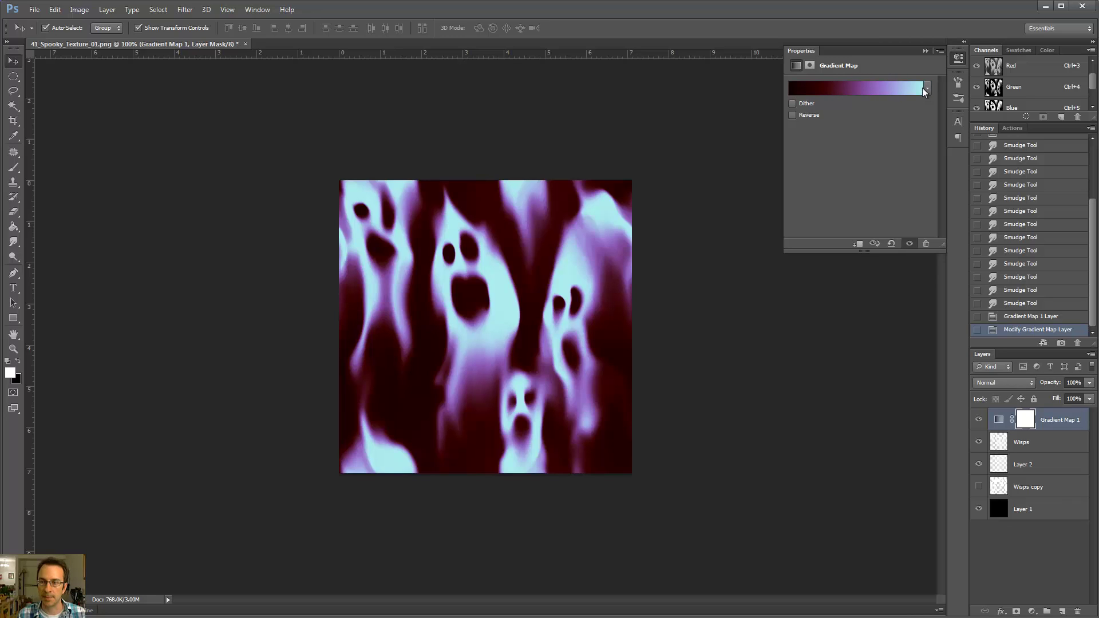
left_click(926, 51)
Select the Wisps layer and reduce the Eraser to 30 px, trying one stroke along the central ghost's outer edge and undoing it.
left_click(1025, 442)
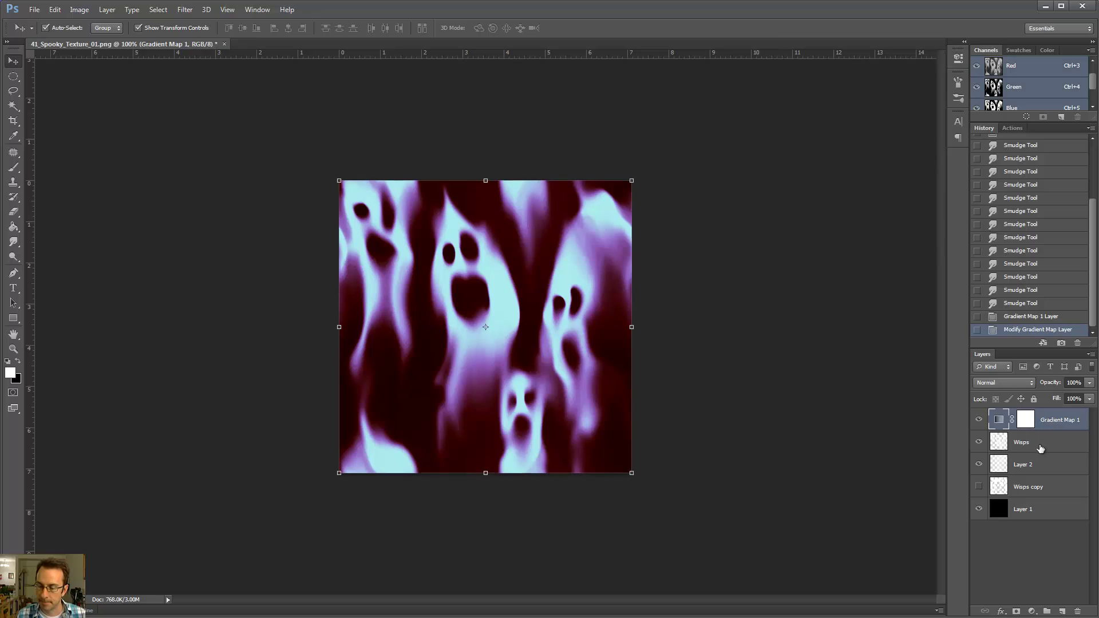
left_click(978, 442)
left_click(978, 442)
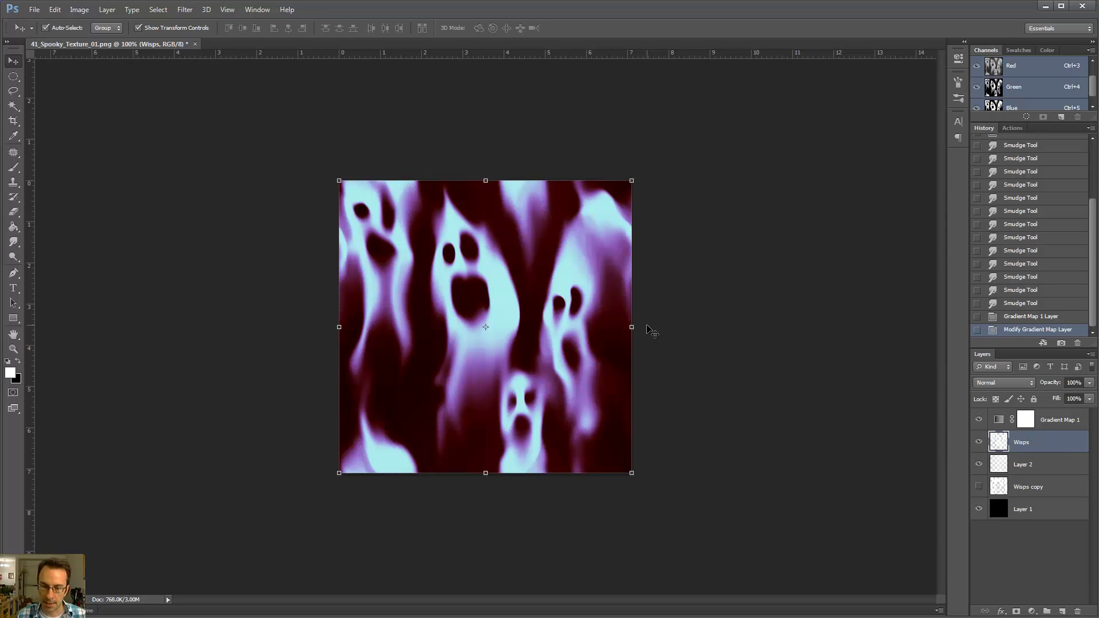
key("e")
key("bracketleft")
key("bracketleft")
key("bracketleft")
key("bracketleft")
key("bracketleft")
key("bracketleft")
key("bracketleft")
key("bracketleft")
key("bracketleft")
key("bracketleft")
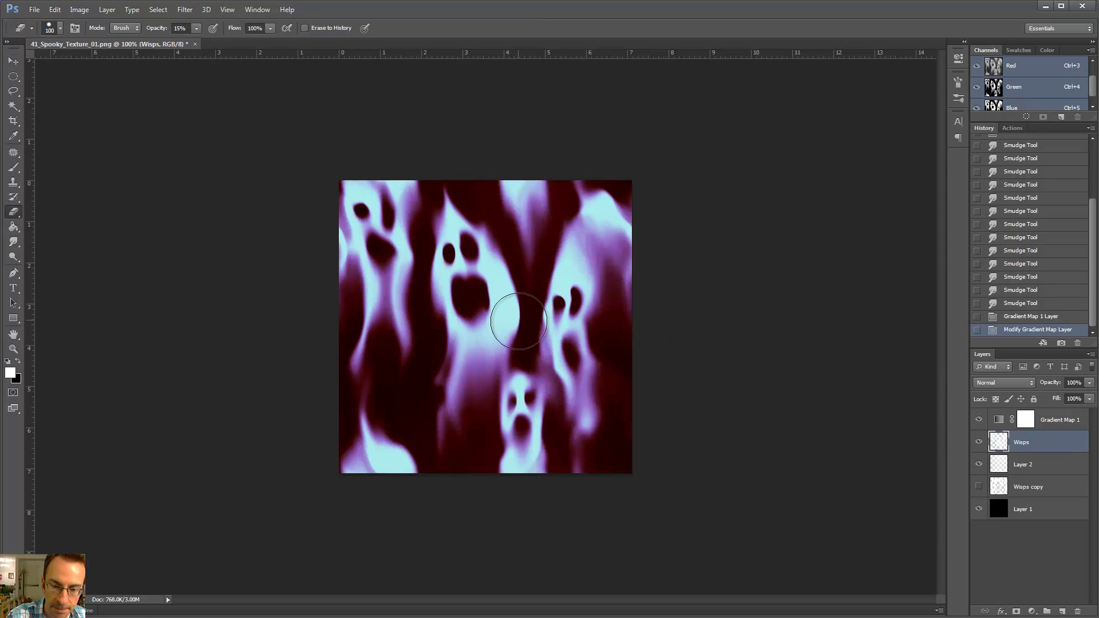
left_click_drag(520, 348, 512, 268)
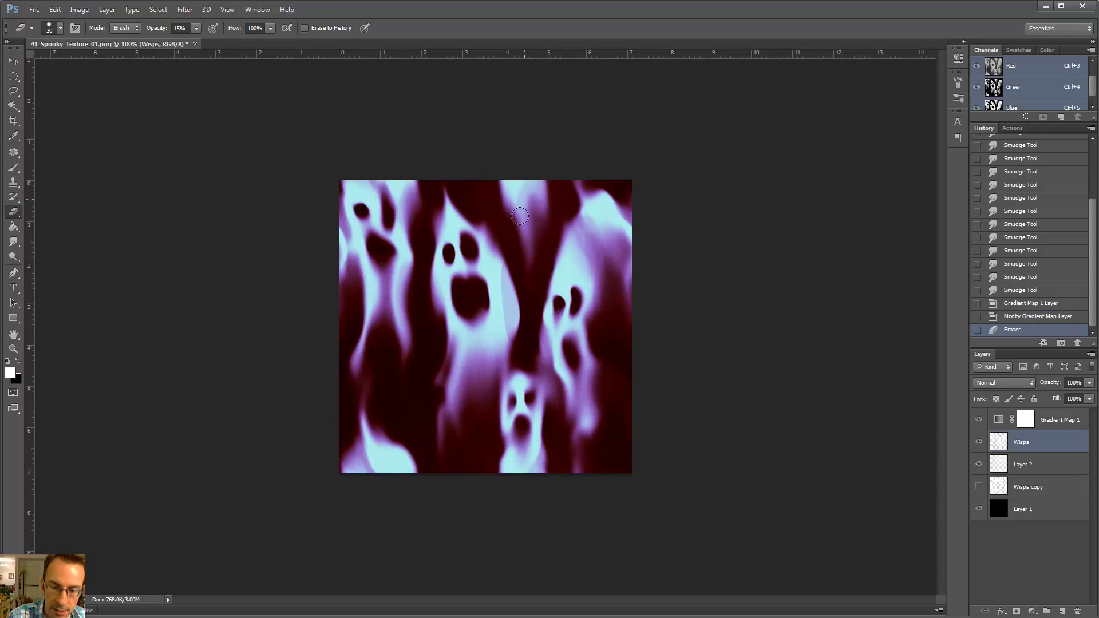
key("ctrl+z")
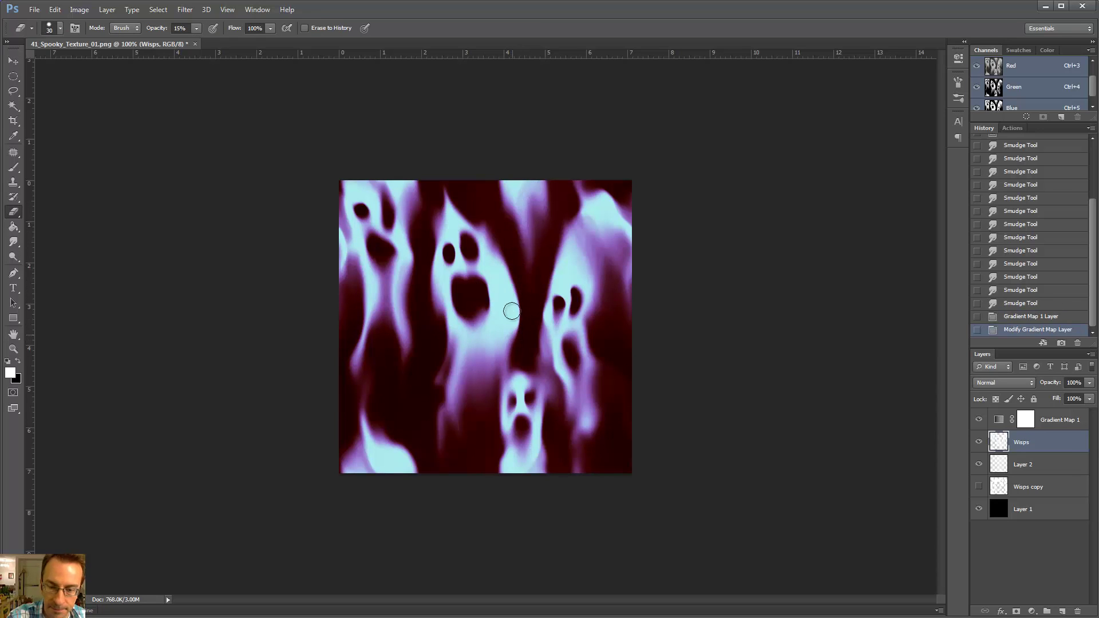
Compare the texture with and without the Gradient Map 1 colouring.
left_click(980, 421)
left_click(979, 421)
left_click(979, 421)
left_click(979, 421)
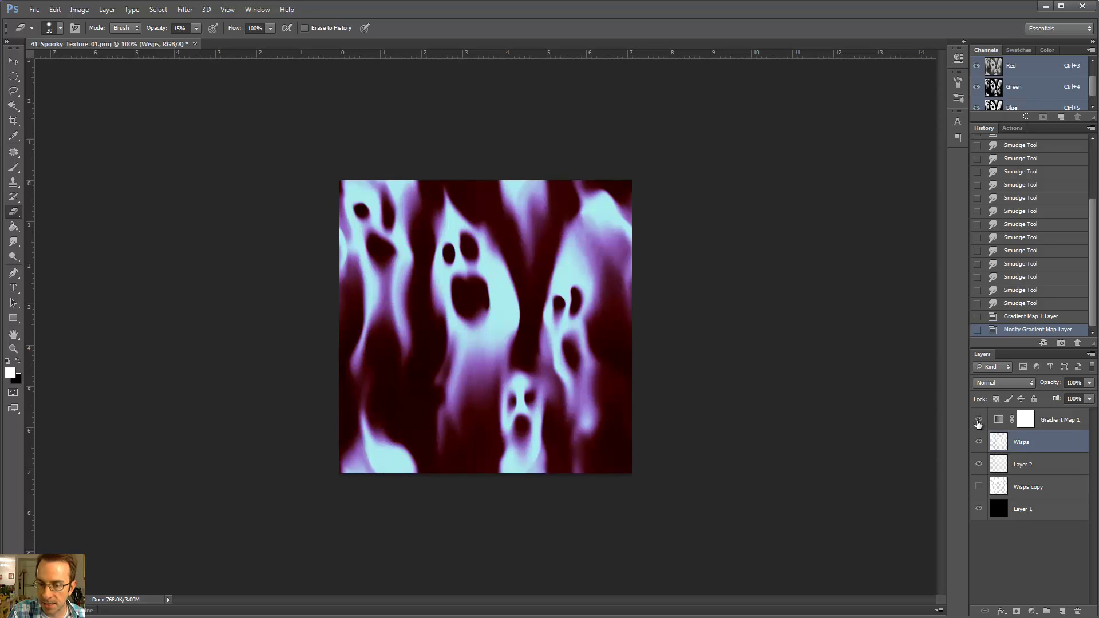
left_click(979, 420)
left_click(979, 420)
left_click(979, 420)
left_click(979, 420)
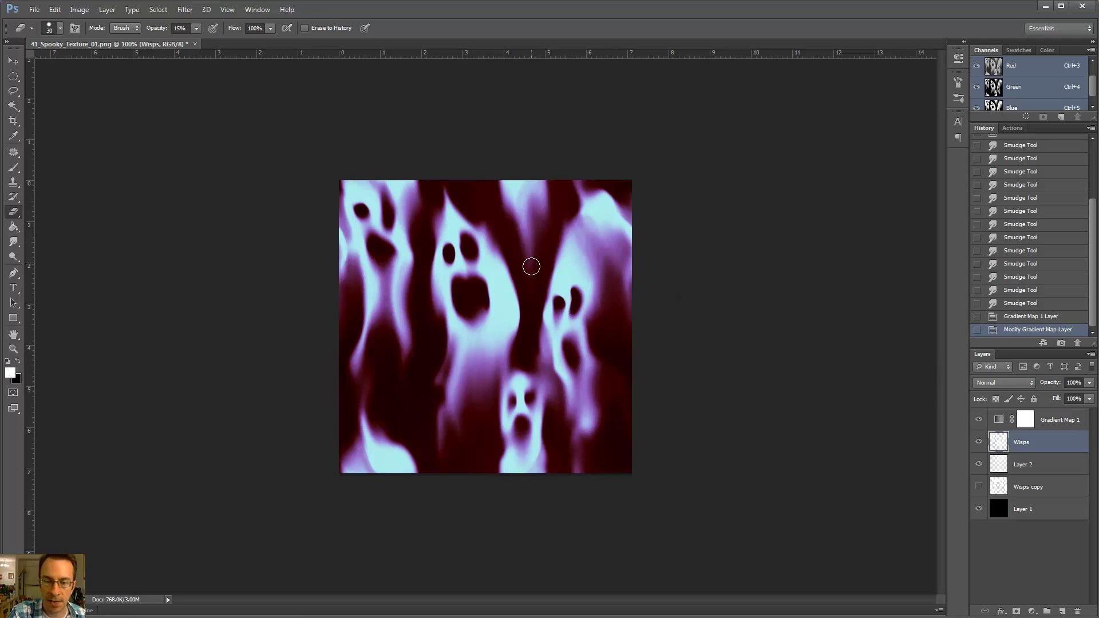
Soften the central ghost's right side and the area around its mouth with light Eraser strokes at 15% opacity.
key("r")
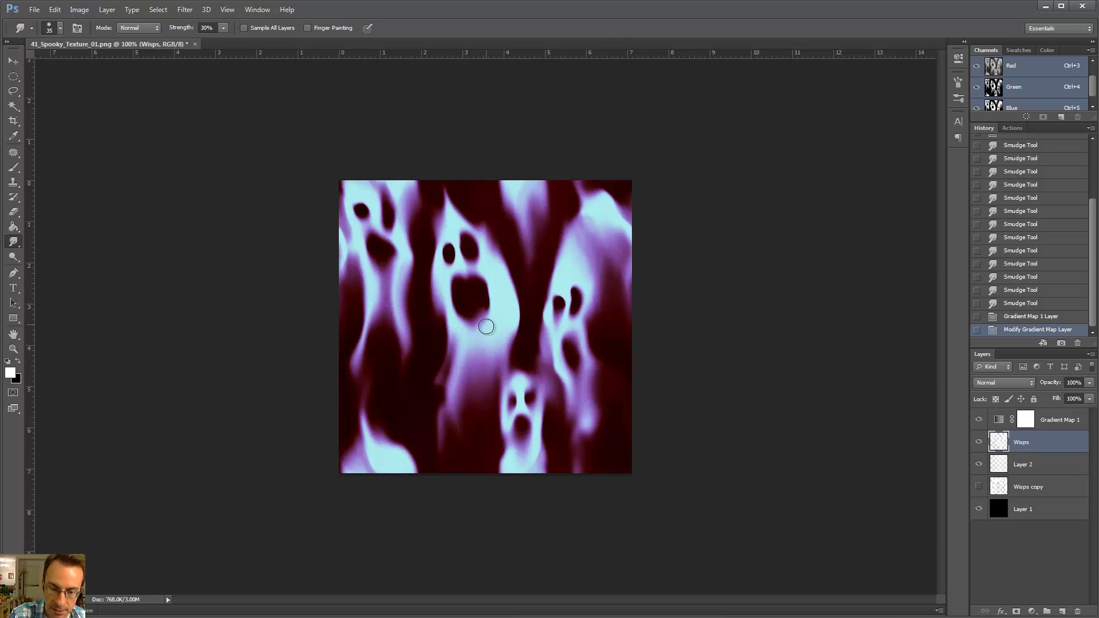
key("e")
mouse_move(509, 289)
left_mouse_down()
mouse_move(513, 321)
mouse_move(513, 295)
left_mouse_up()
mouse_move(515, 341)
left_mouse_down()
mouse_move(509, 294)
mouse_move(481, 338)
left_mouse_up()
mouse_move(485, 294)
left_mouse_down()
mouse_move(471, 351)
mouse_move(488, 326)
mouse_move(481, 355)
left_mouse_up()
mouse_move(484, 315)
left_mouse_down()
mouse_move(488, 359)
mouse_move(481, 332)
mouse_move(482, 340)
mouse_move(515, 280)
mouse_move(514, 315)
mouse_move(506, 281)
left_mouse_up()
Smudge the erased shading along the central ghost's right side upward with a 35 px brush at 30% strength.
key("r")
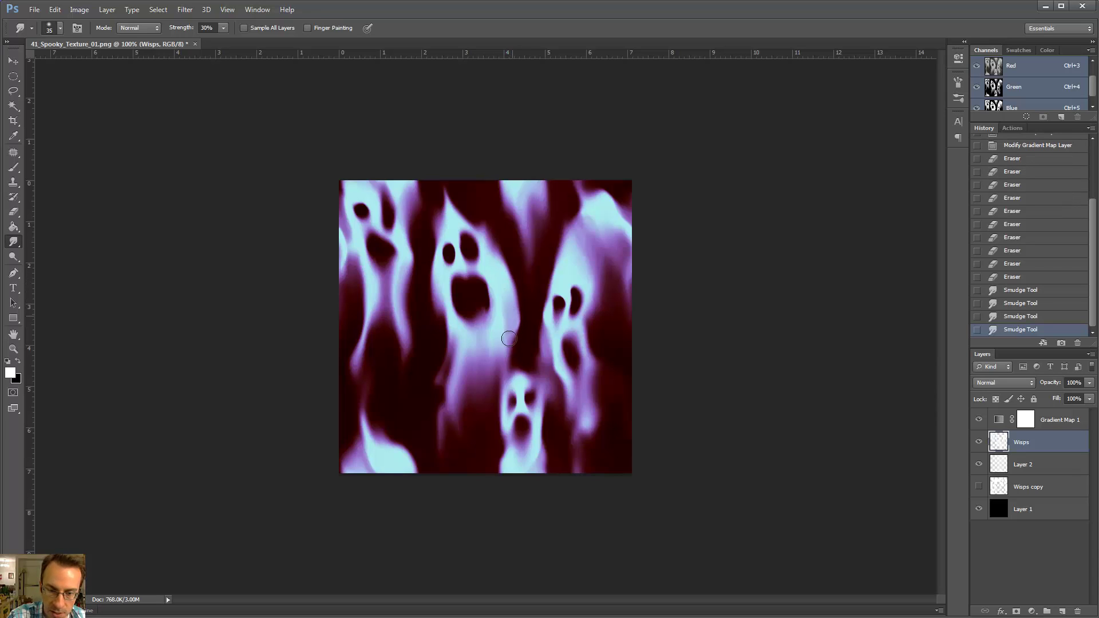
left_click_drag(509, 338, 508, 324)
key("e")
key("r")
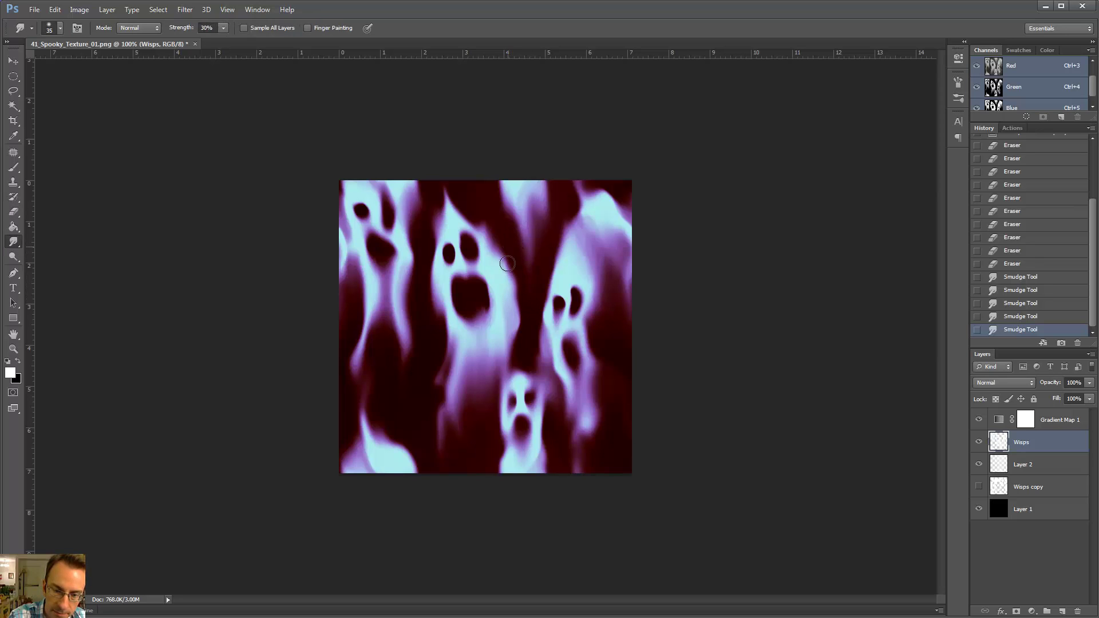
left_click_drag(515, 283, 503, 223)
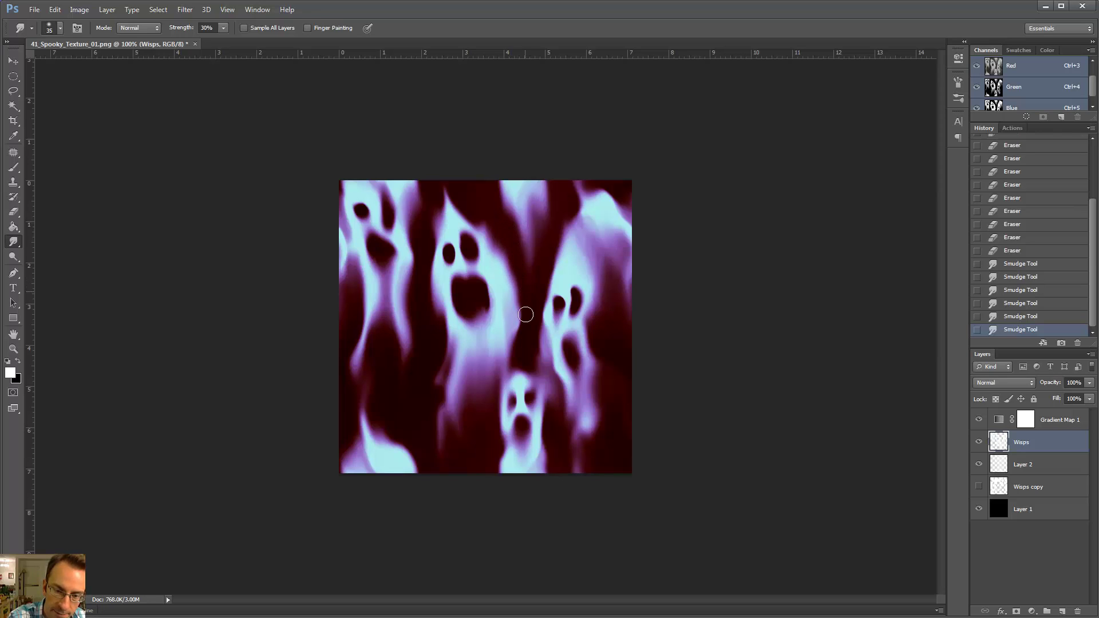
left_click_drag(525, 312, 514, 272)
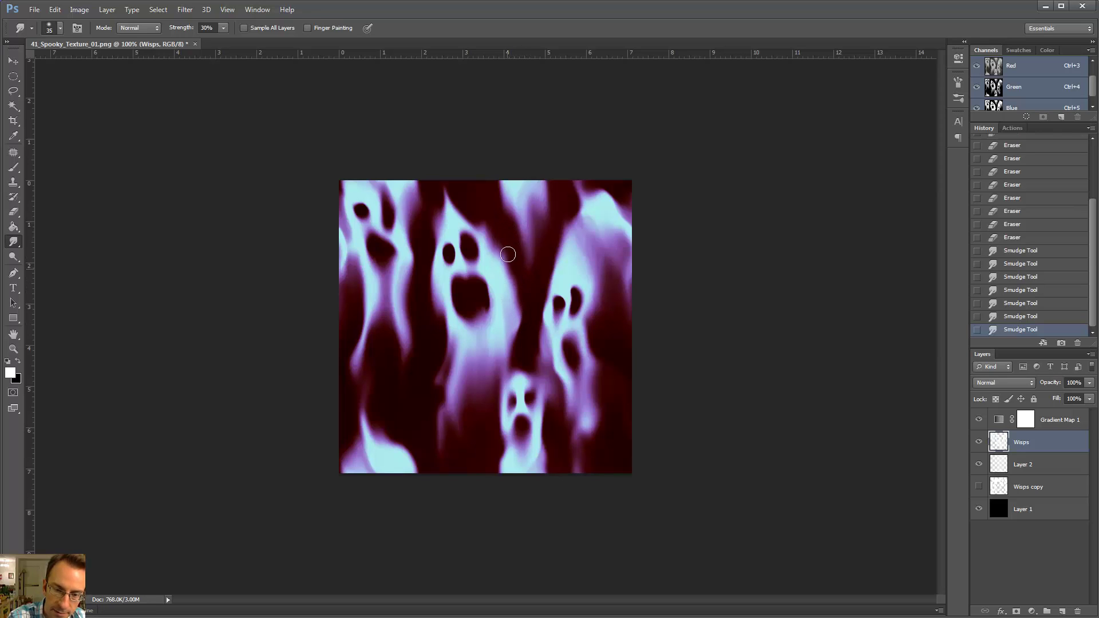
left_click_drag(503, 310, 495, 223)
mouse_move(495, 270)
left_mouse_down()
mouse_move(495, 245)
mouse_move(498, 299)
mouse_move(503, 212)
left_mouse_up()
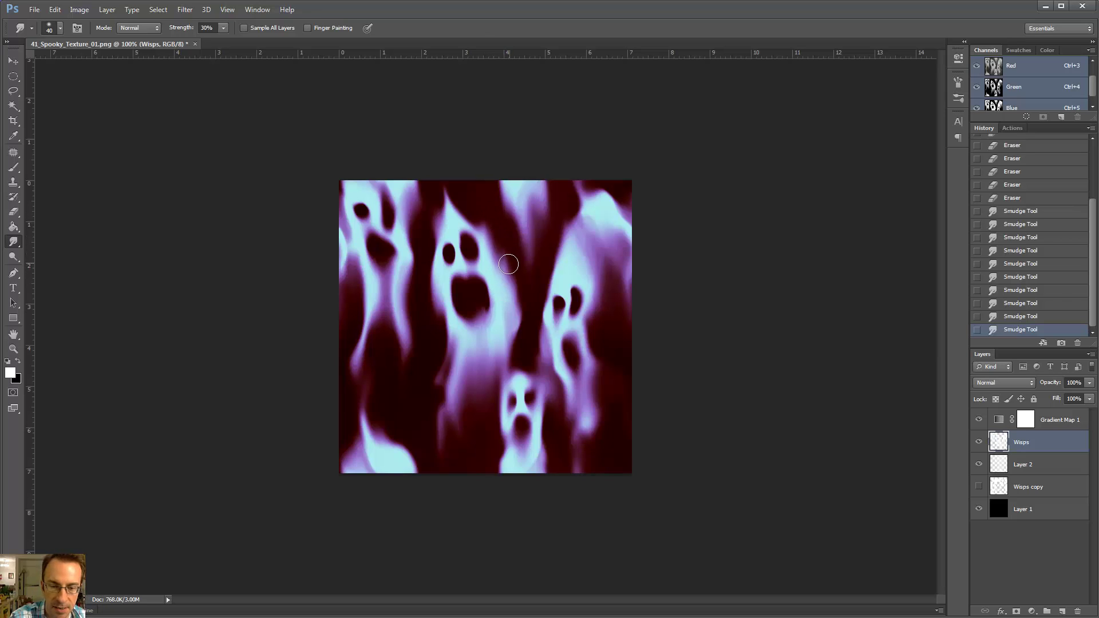
Enlarge the Smudge brush to 80 px and blend the central ghost's upper right edge upward into the dark background.
key("bracketright")
key("bracketright")
key("bracketright")
key("bracketright")
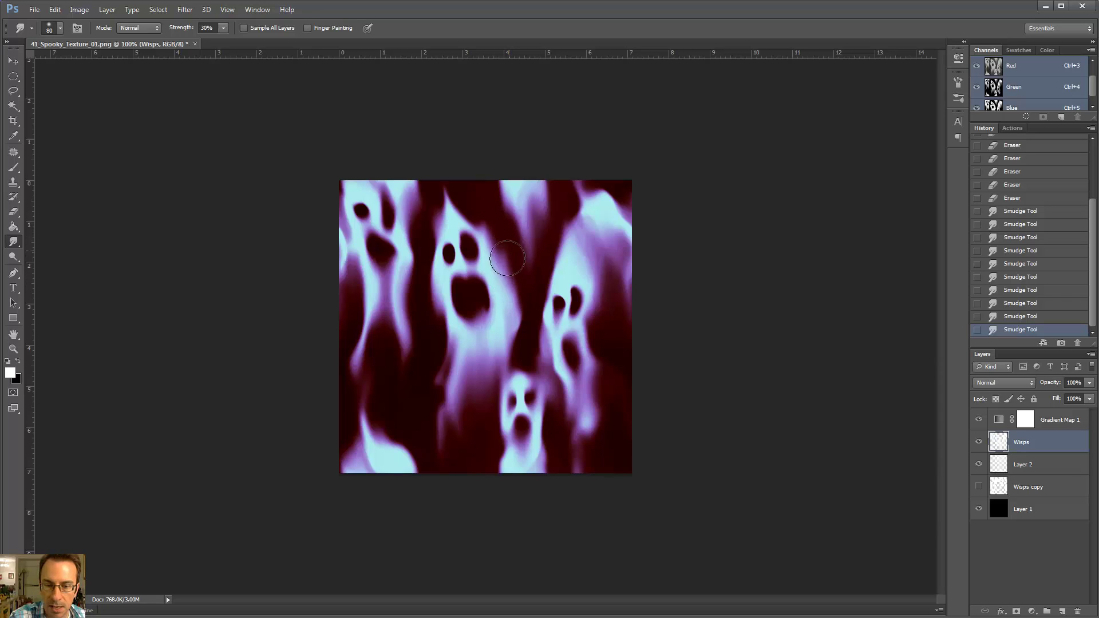
left_click_drag(508, 258, 508, 228)
left_click_drag(511, 289, 510, 219)
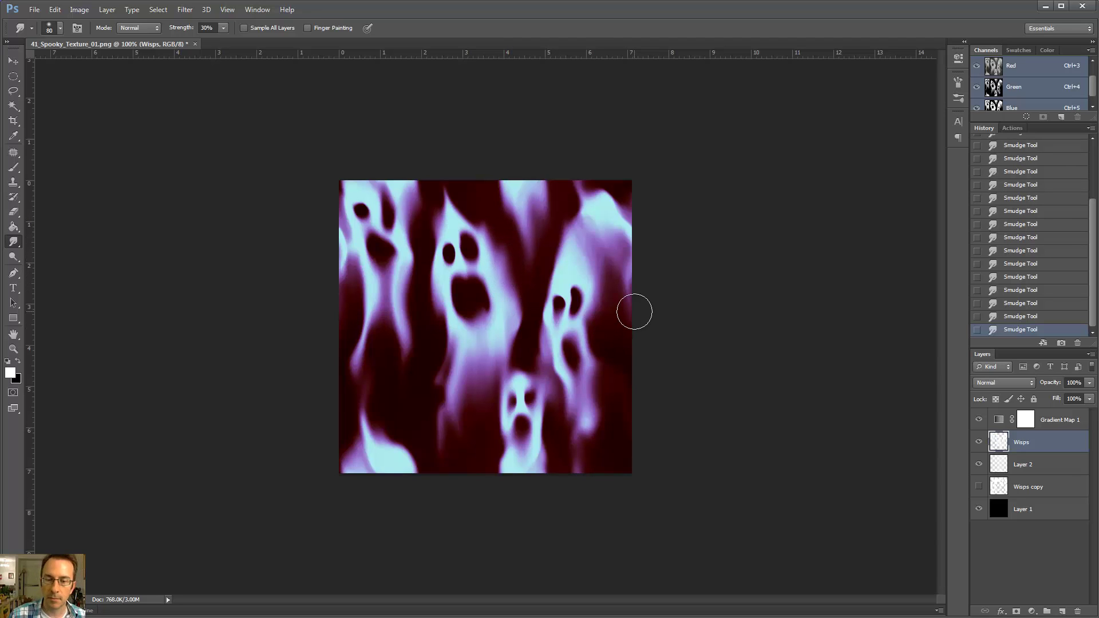
Open the Gradient Map 1 gradient for editing and desaturate its end colour stop to pale cyan #b8e3e4.
left_click(1002, 422)
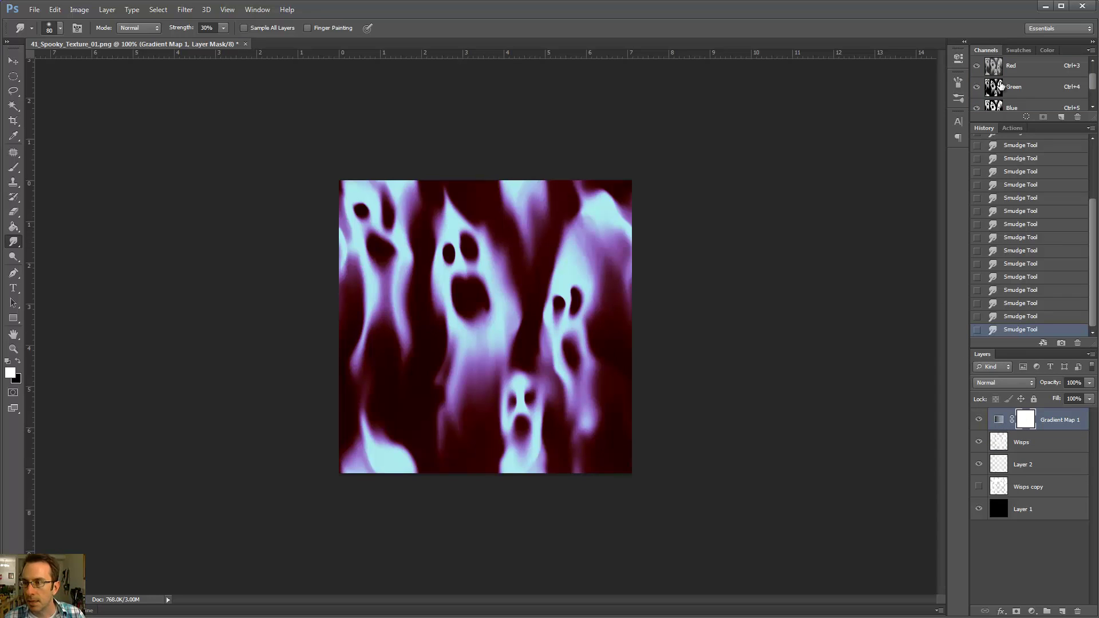
double_click(998, 420)
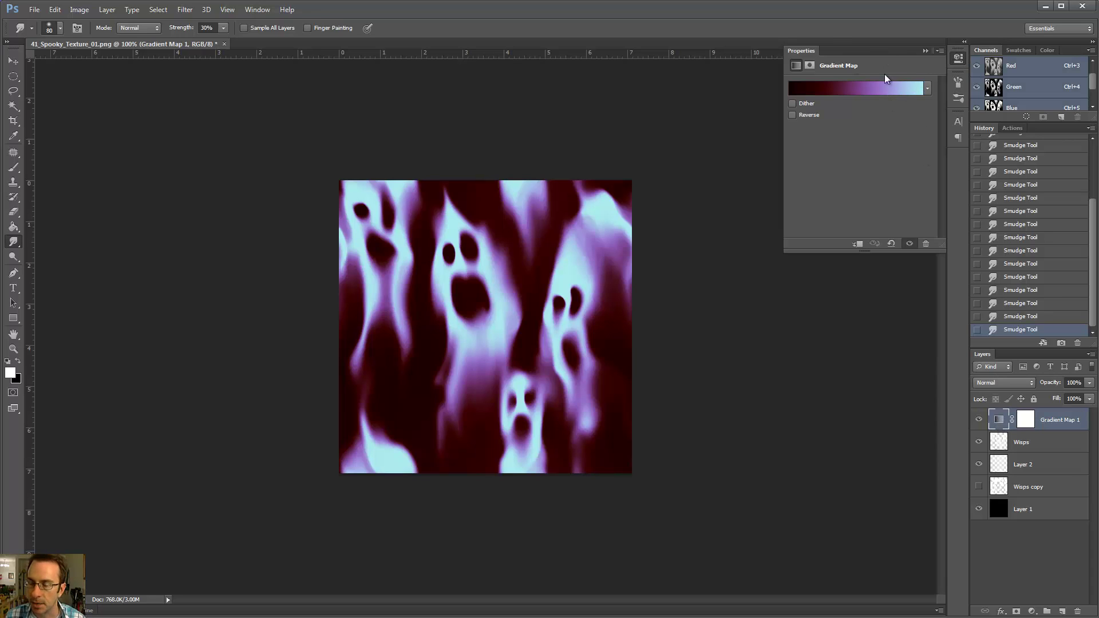
left_click(831, 90)
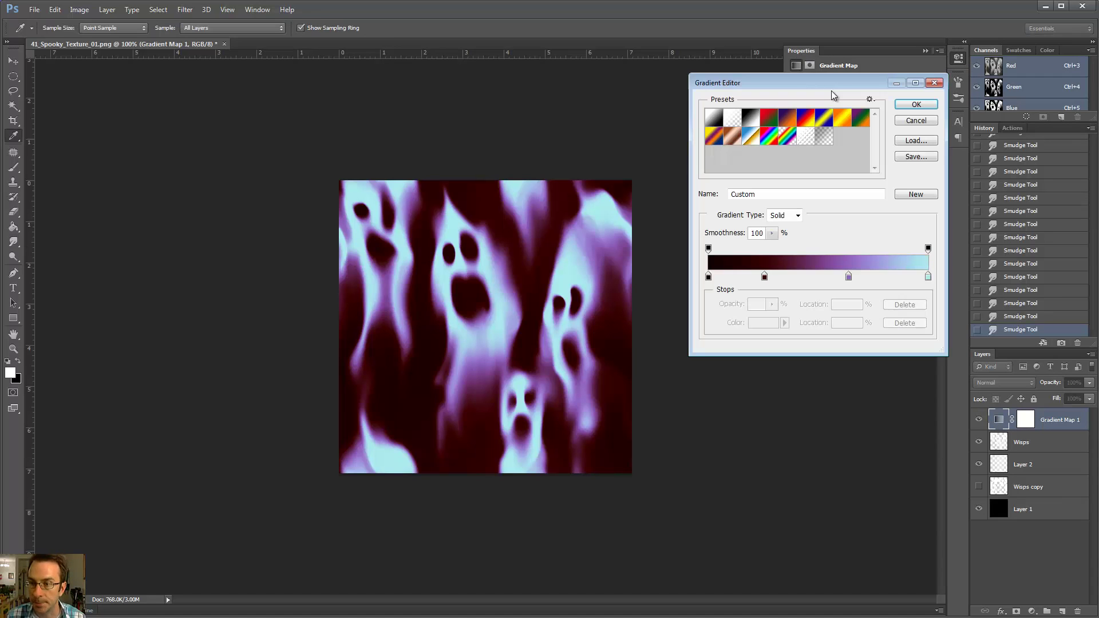
double_click(929, 277)
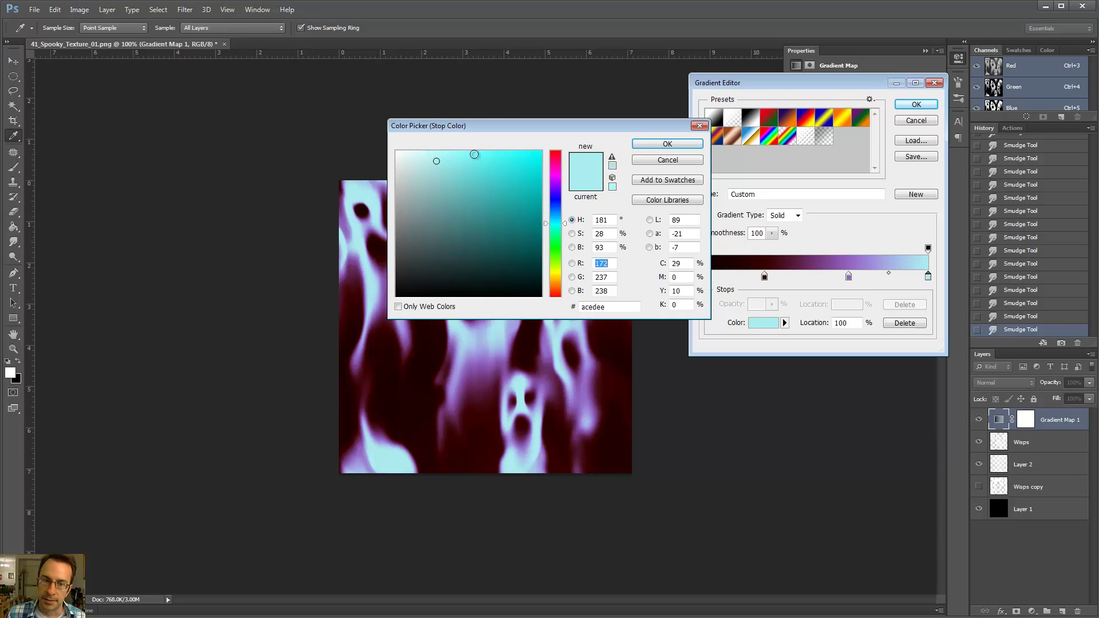
mouse_move(434, 164)
left_mouse_down()
mouse_move(405, 157)
mouse_move(416, 177)
mouse_move(412, 160)
mouse_move(425, 167)
left_mouse_up()
left_click(667, 143)
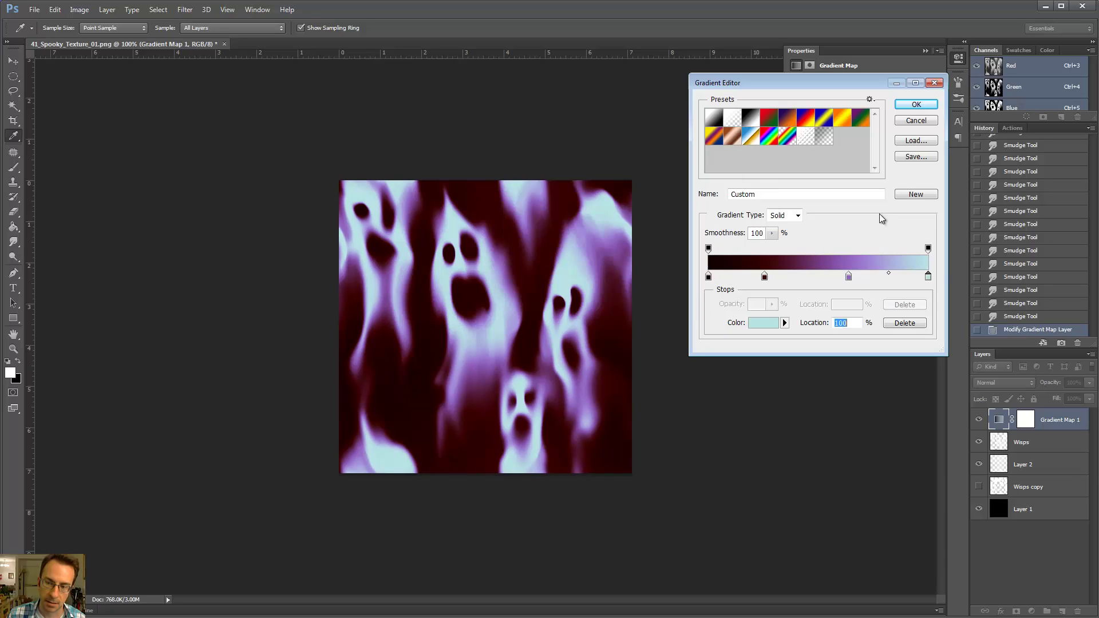
Change the gradient's purple colour stop at 64% to a more muted purple.
left_click(849, 277)
double_click(848, 277)
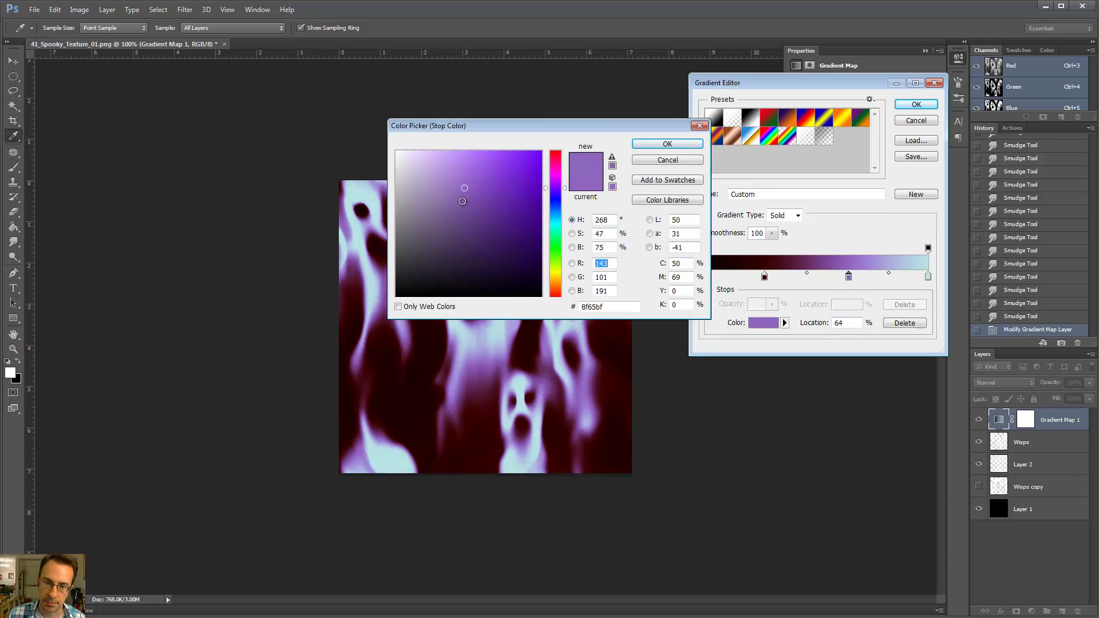
left_click(444, 190)
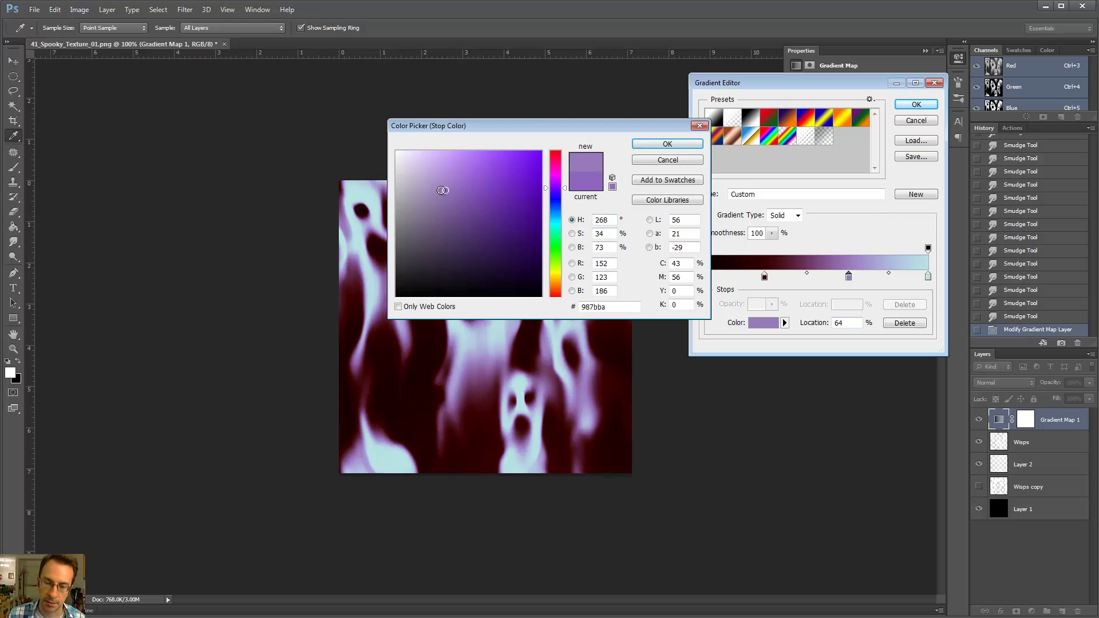
left_click_drag(445, 190, 461, 197)
left_click(668, 143)
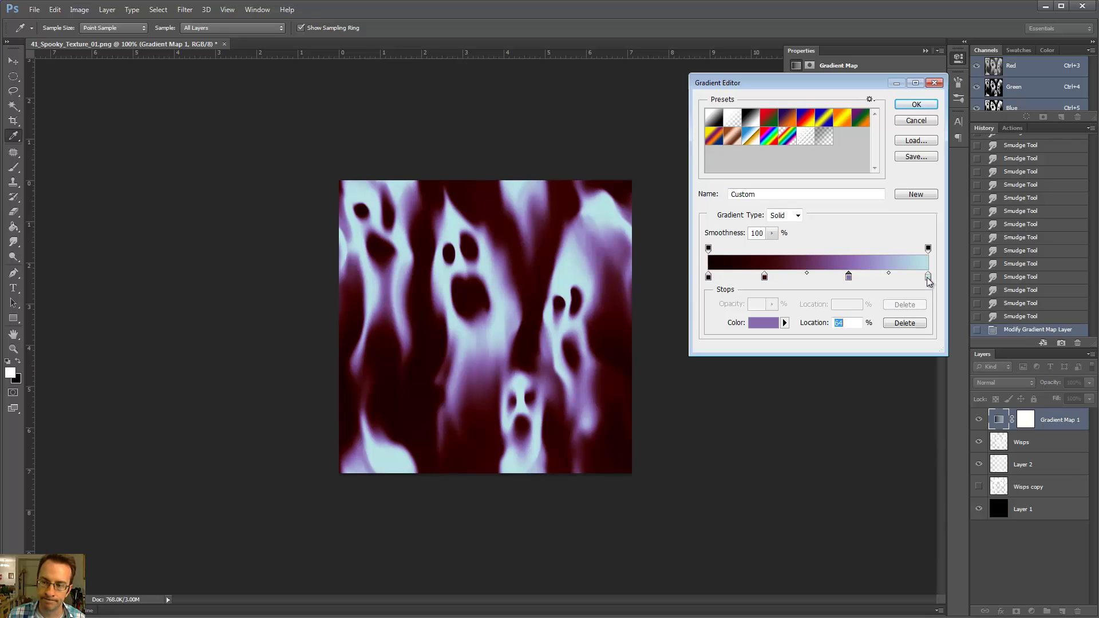
Shift the hue of the gradient's end colour stop from cyan to a pale periwinkle blue and apply the edited gradient map.
double_click(928, 277)
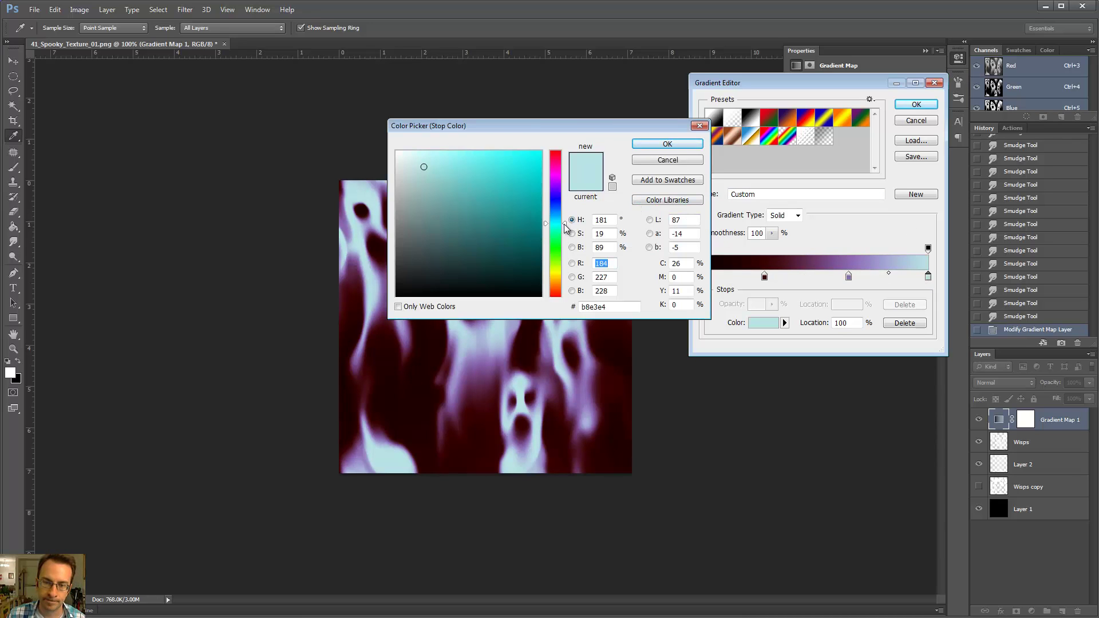
mouse_move(564, 224)
left_mouse_down()
mouse_move(564, 207)
mouse_move(567, 216)
left_mouse_up()
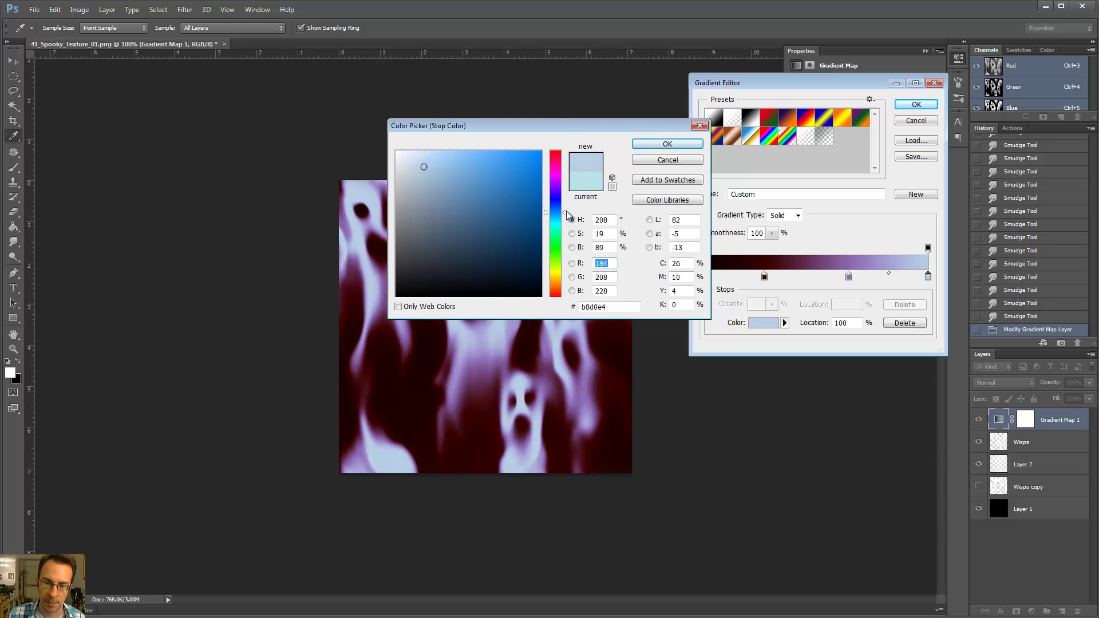
left_click_drag(539, 129, 801, 156)
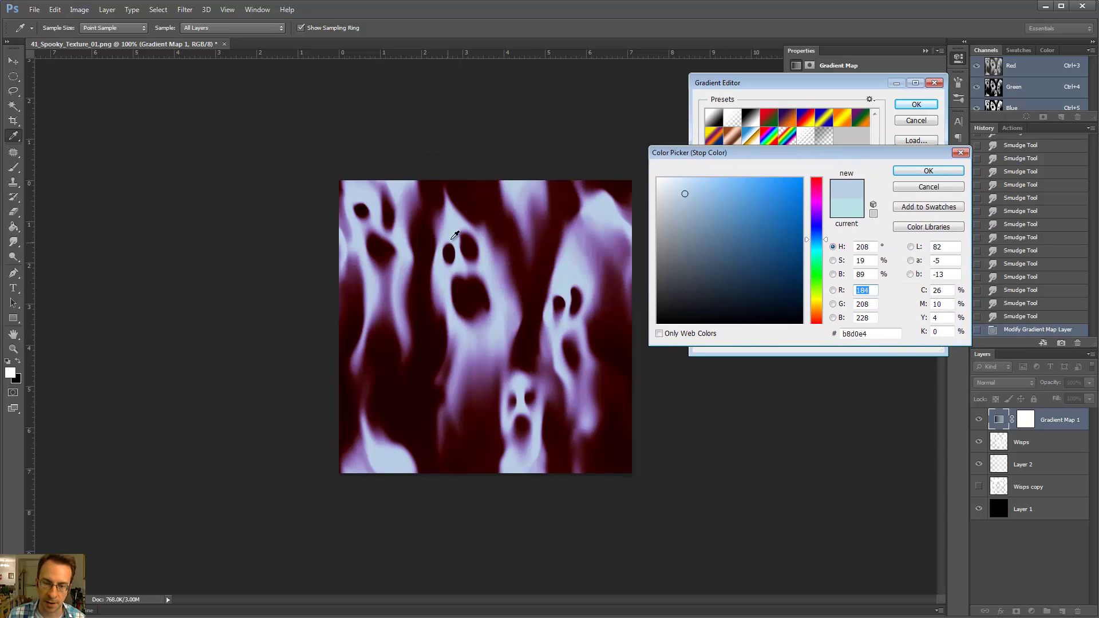
mouse_move(826, 238)
left_mouse_down()
mouse_move(825, 274)
mouse_move(826, 234)
left_mouse_up()
left_click(928, 171)
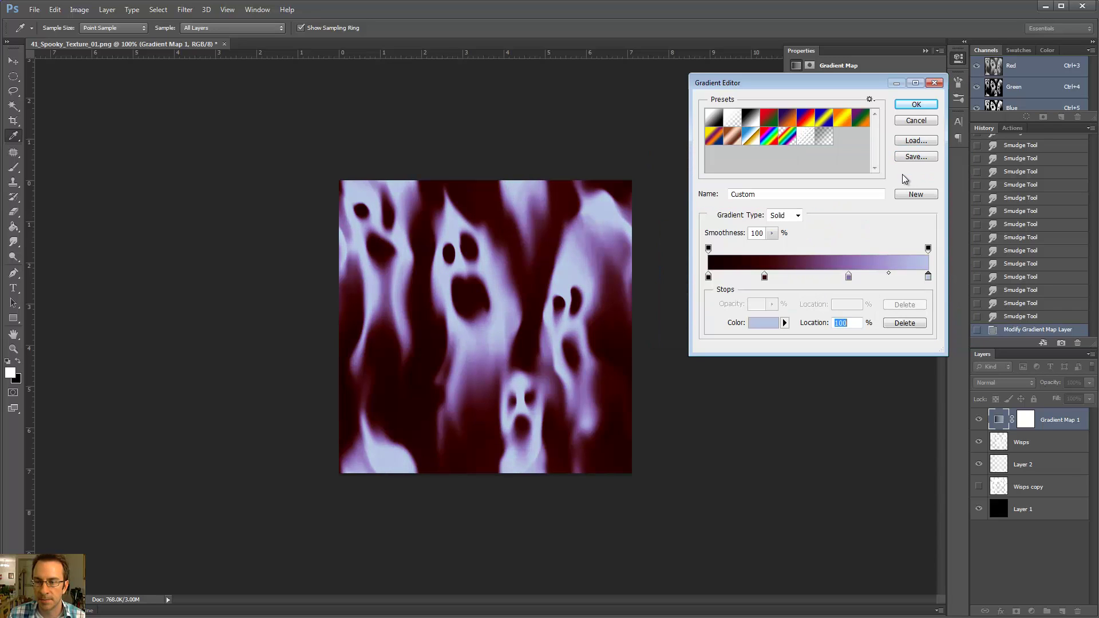
left_click(917, 106)
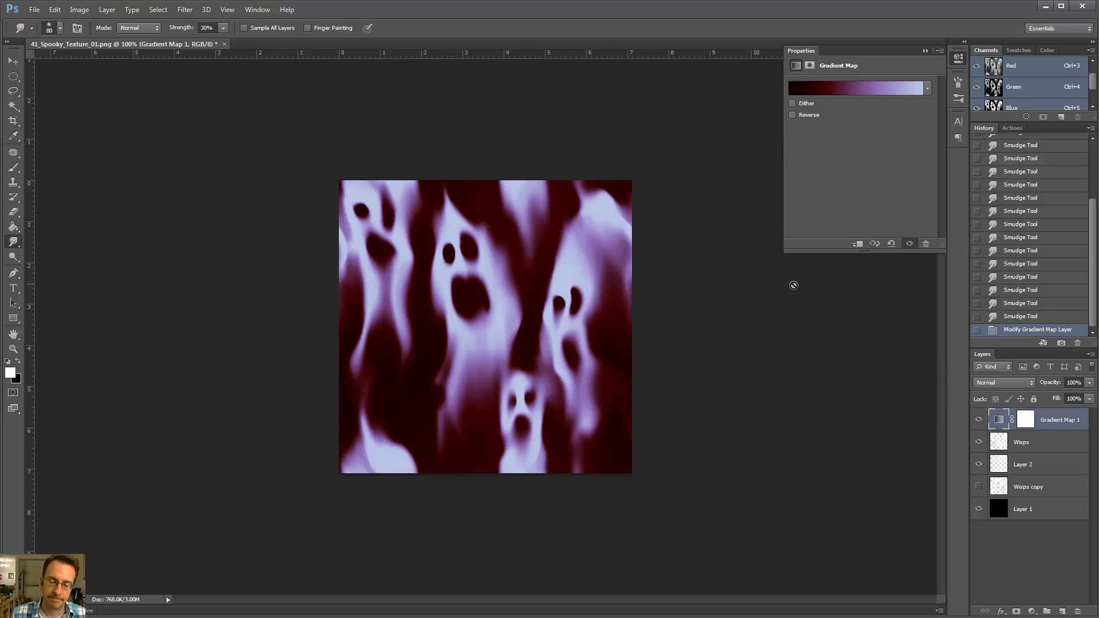
Select the Wisps layer and smudge the central ghost's lower right edge upward with the 80 px brush.
left_click(522, 278)
left_click(553, 237)
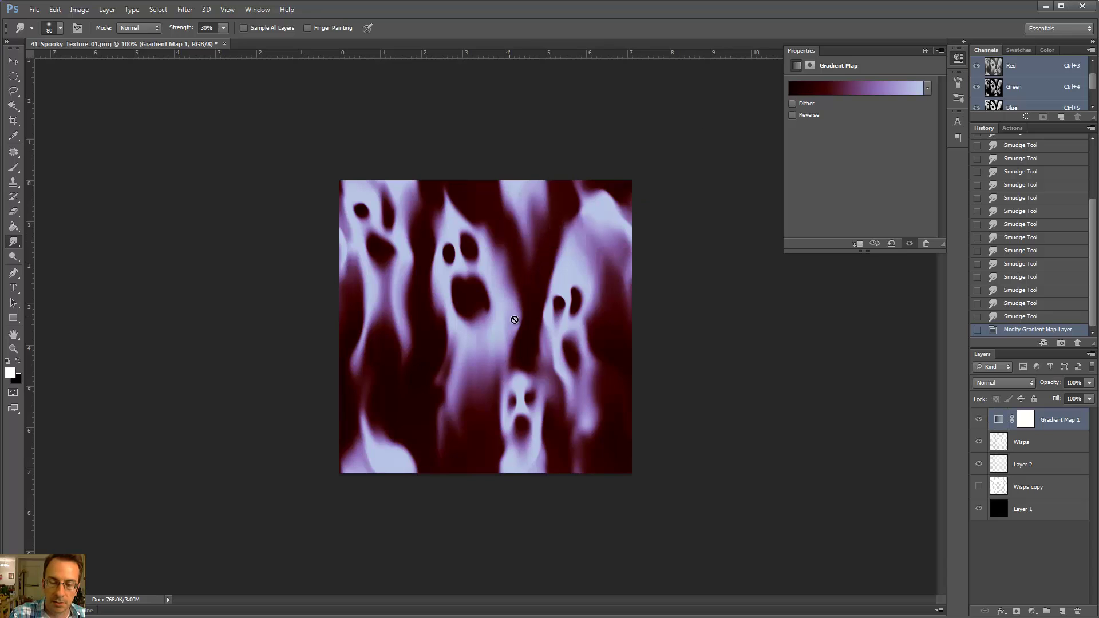
left_click(924, 50)
left_click(1039, 450)
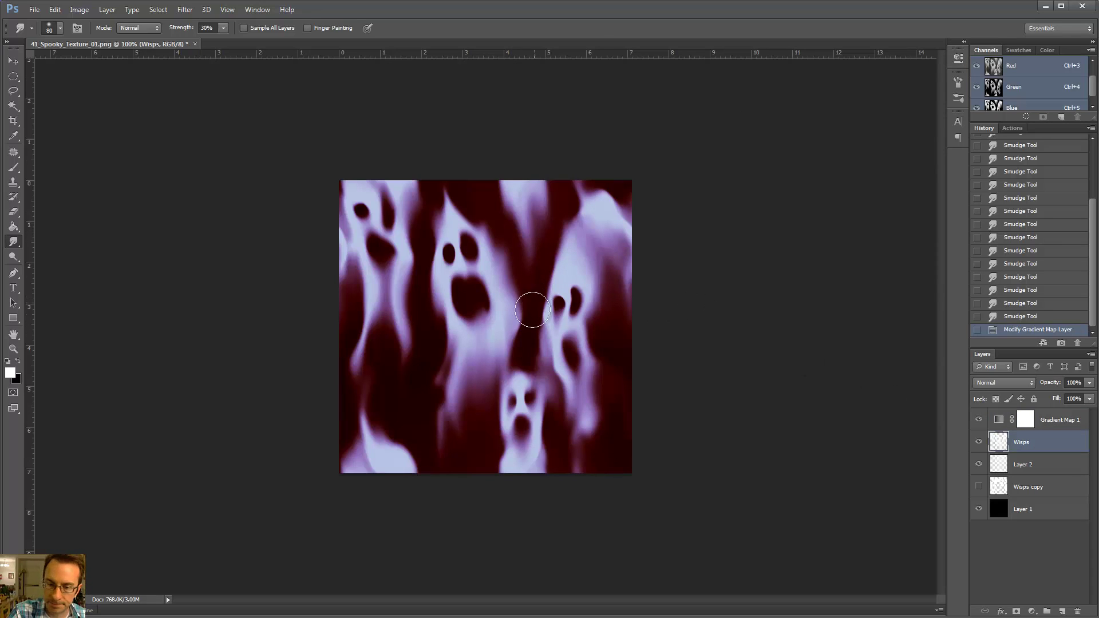
mouse_move(522, 335)
left_mouse_down()
mouse_move(515, 324)
mouse_move(523, 356)
mouse_move(515, 287)
left_mouse_up()
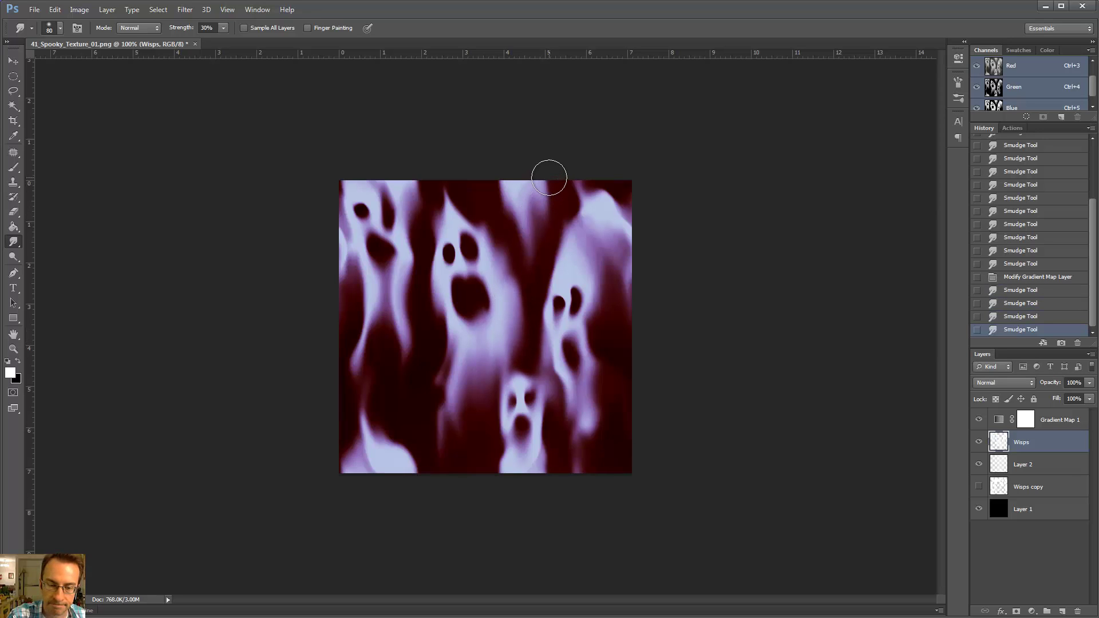
Fade the right trailing wisp of the leftmost ghost with the 50 px Eraser and smudge it smooth.
key("e")
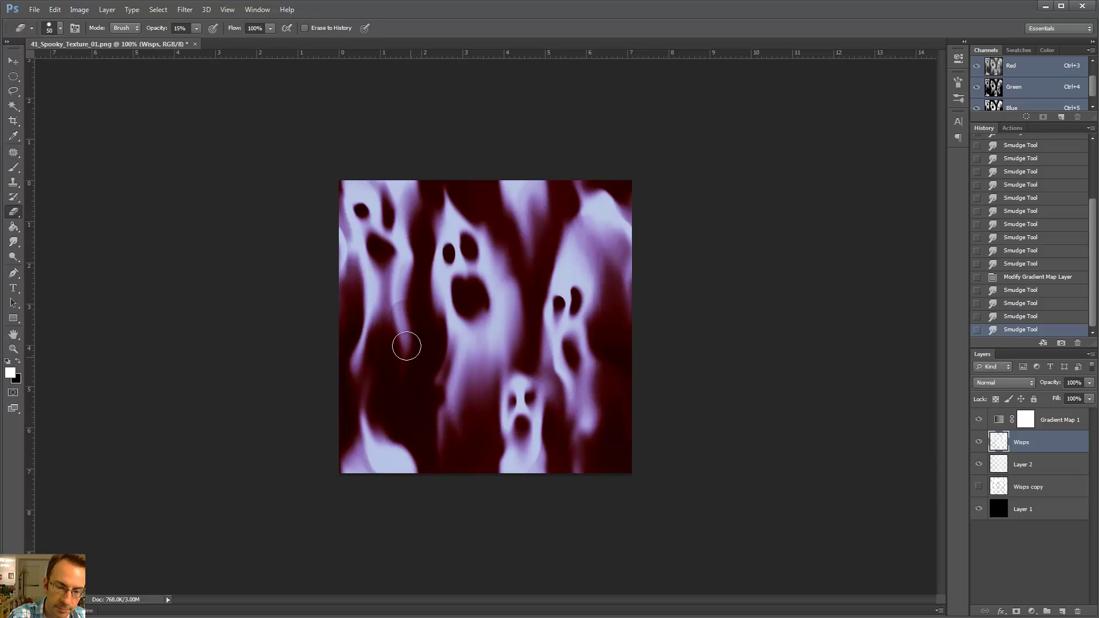
left_click_drag(407, 346, 411, 357)
key("r")
left_click_drag(395, 309, 400, 327)
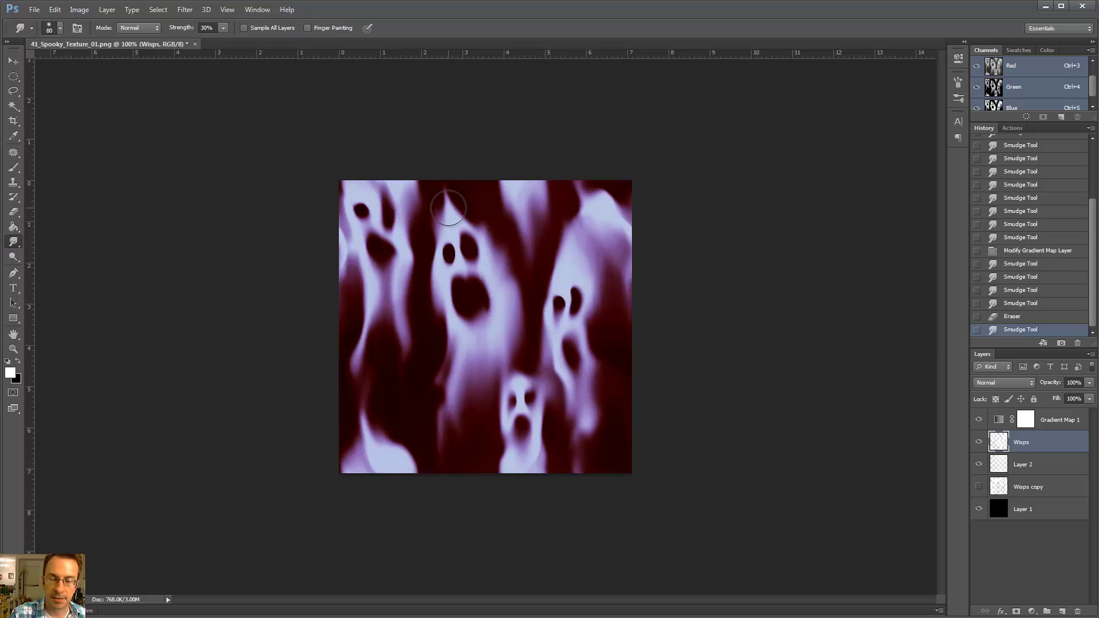